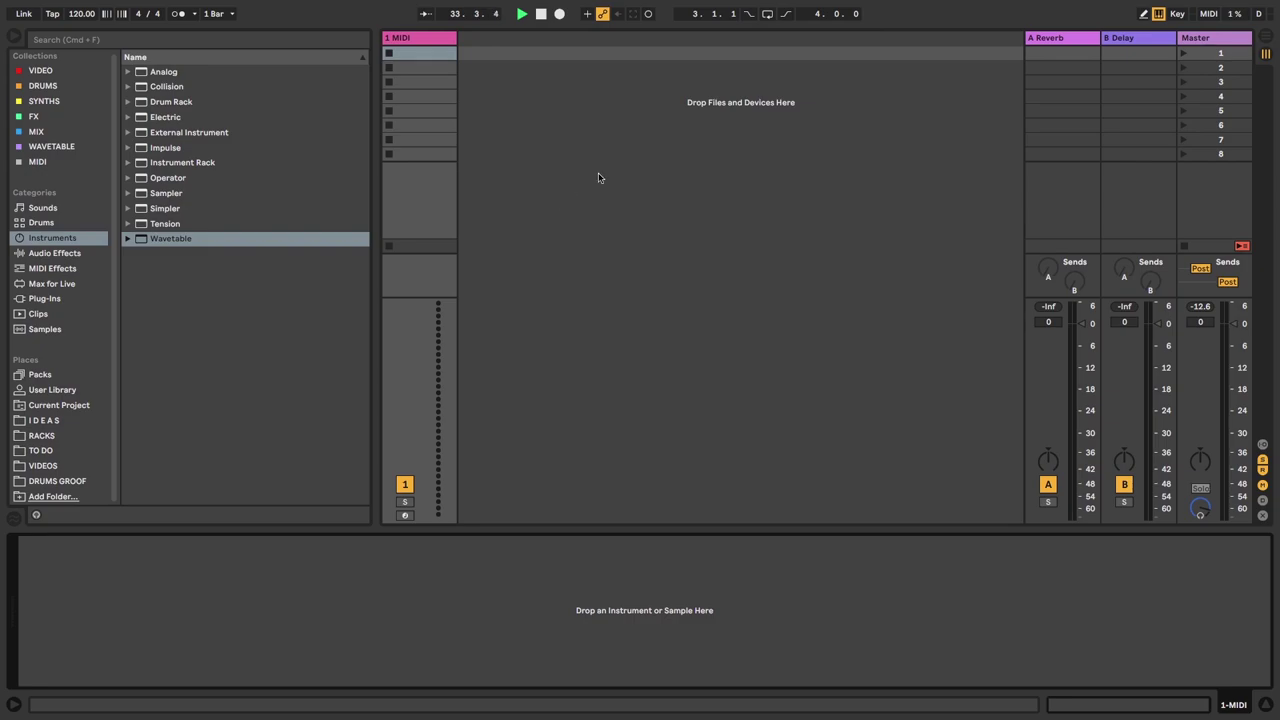
- Delete the Reverb and Delay return tracks from the set
left_click(1076, 39)
key("Delete")
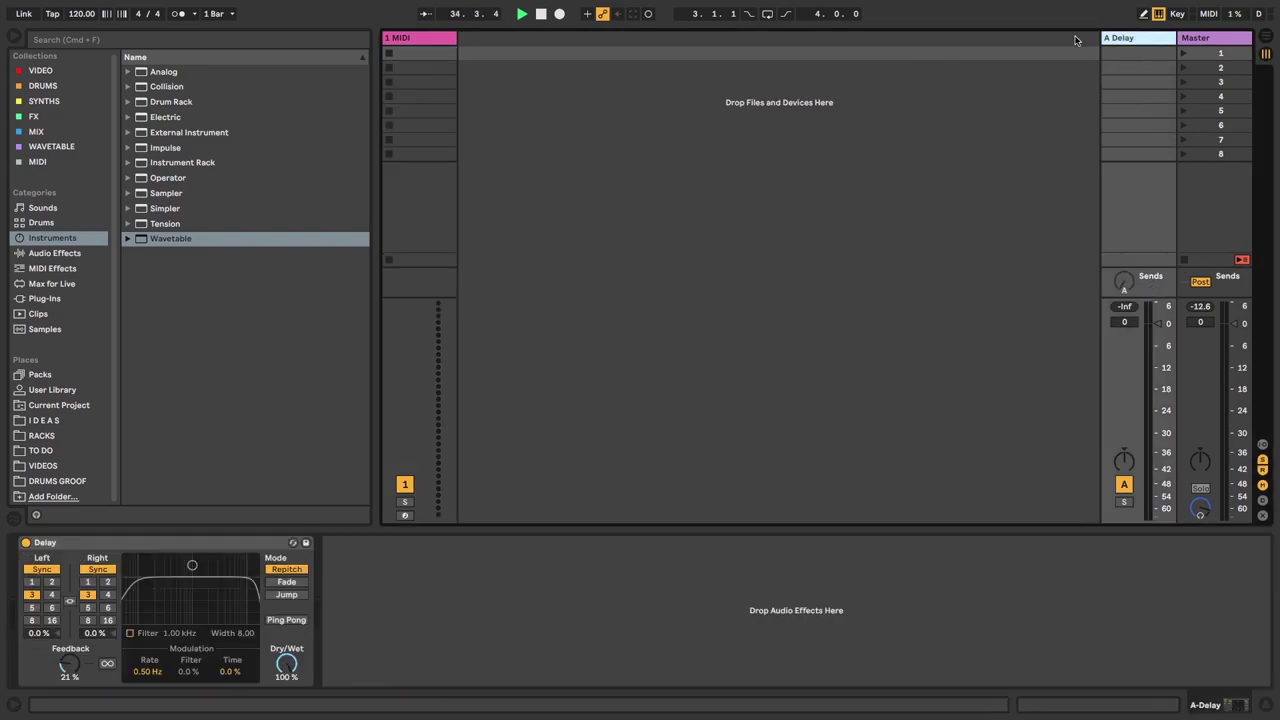
key("Delete")
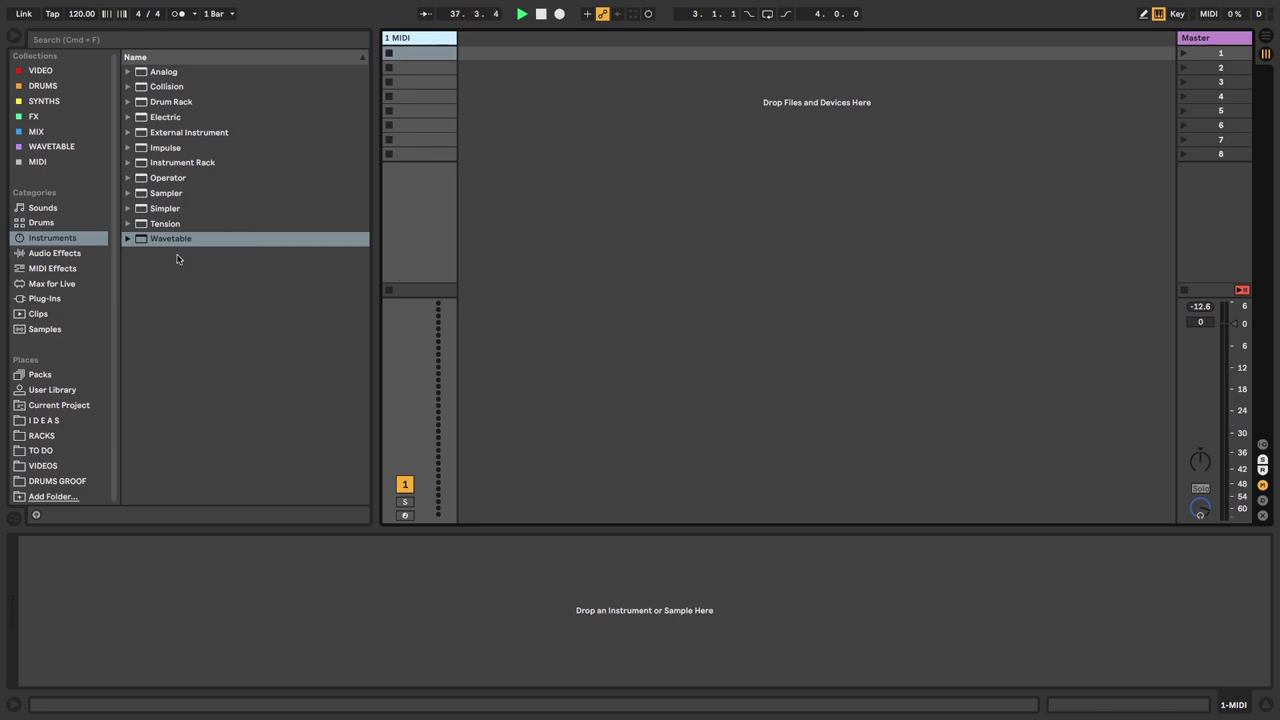
- Set the project tempo to 130.00 BPM and stop playback
left_click(86, 14)
type("130.00")
key("Return")
left_click(541, 14)
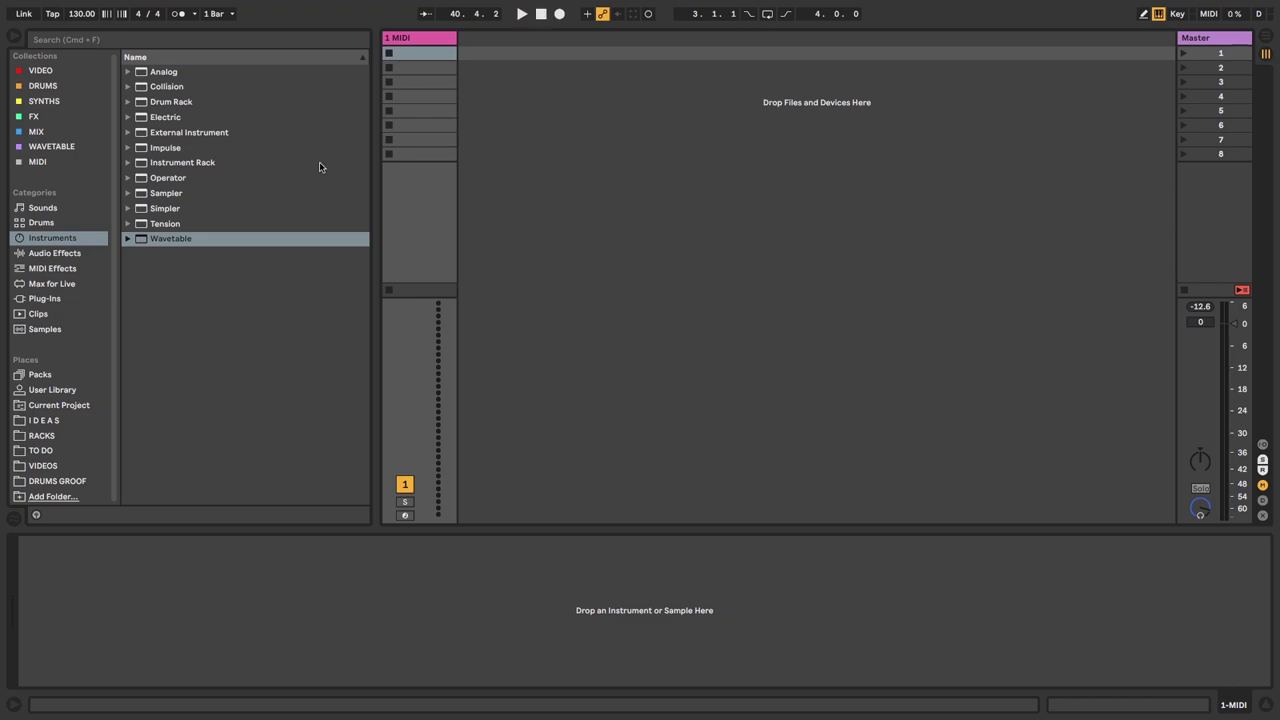
- Load Wavetable onto the MIDI track and create a clip in its first slot with a sixteenth-note C3 at the start
left_click_drag(170, 238, 421, 51)
double_click(421, 52)
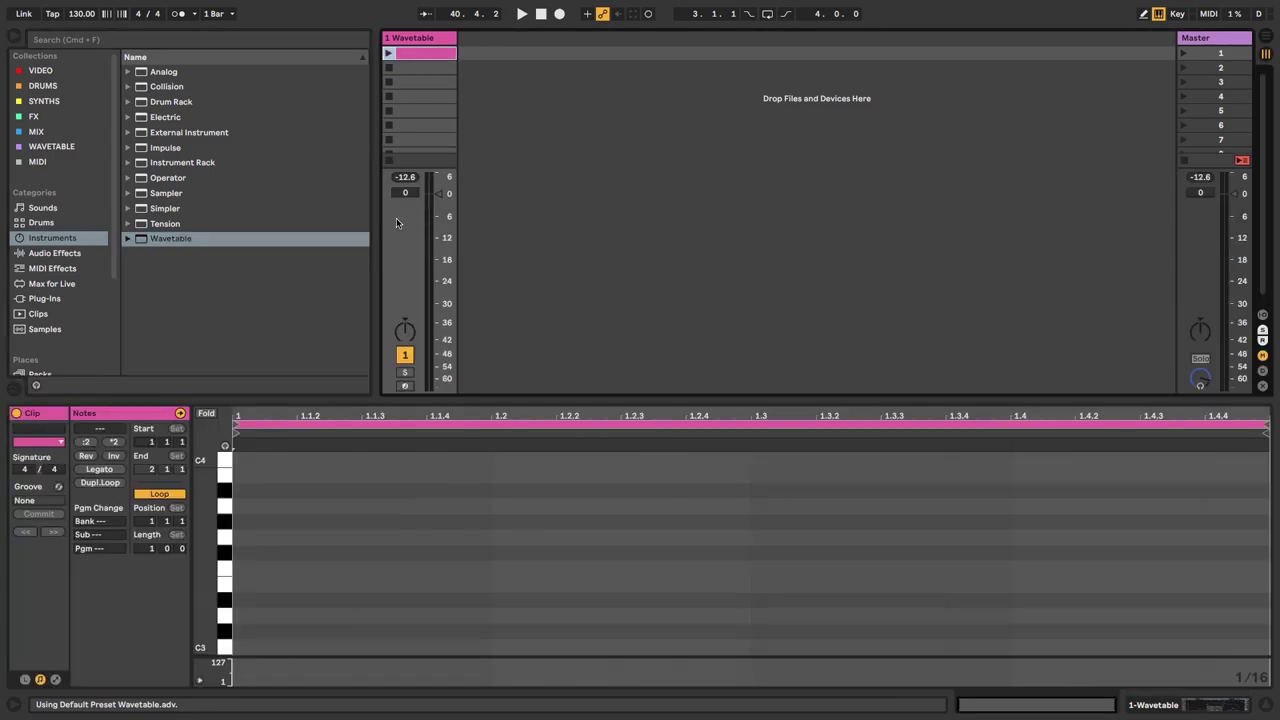
double_click(240, 650)
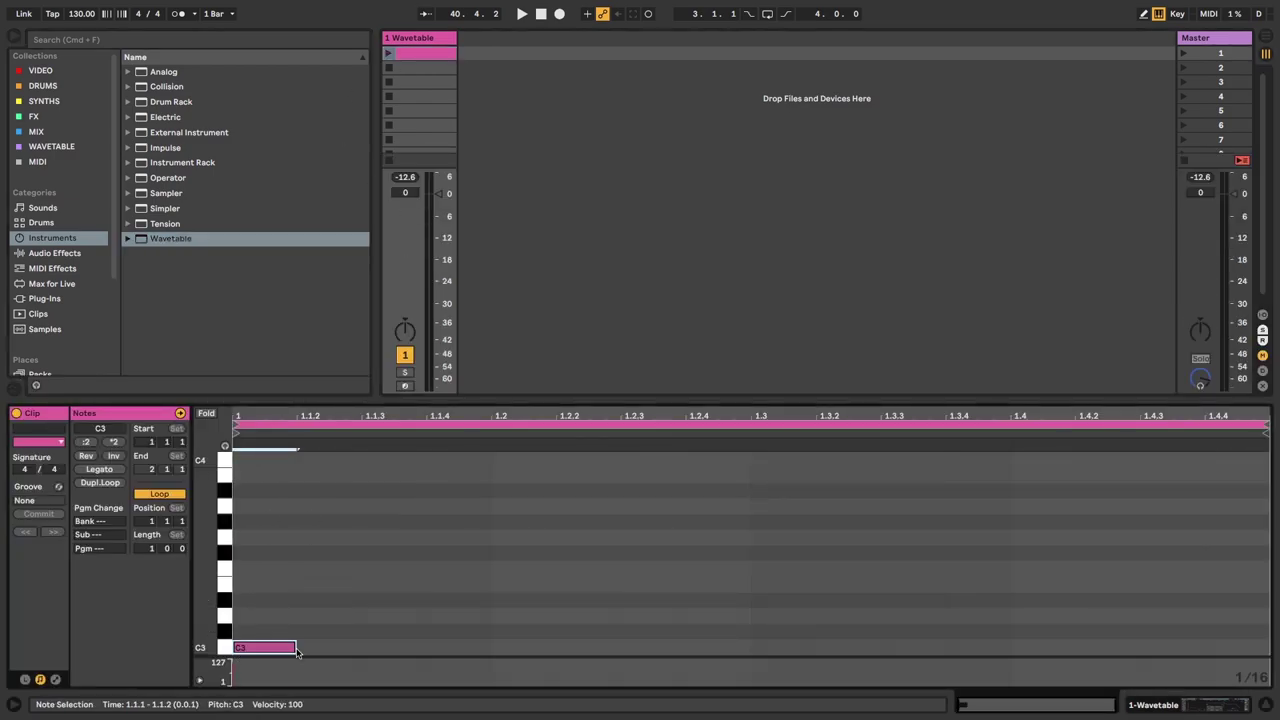
- Shorten the clip's loop to one beat and launch the clip
left_click(1258, 424)
left_click_drag(1257, 424, 491, 430)
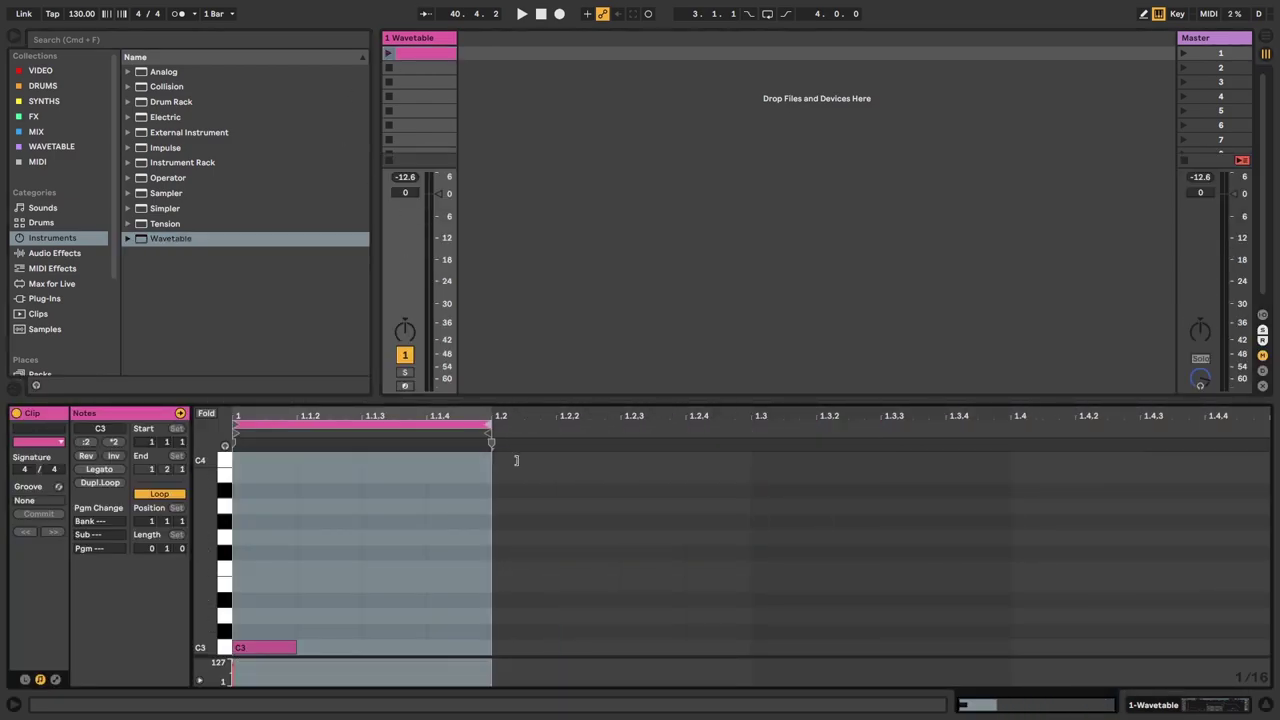
left_click(389, 55)
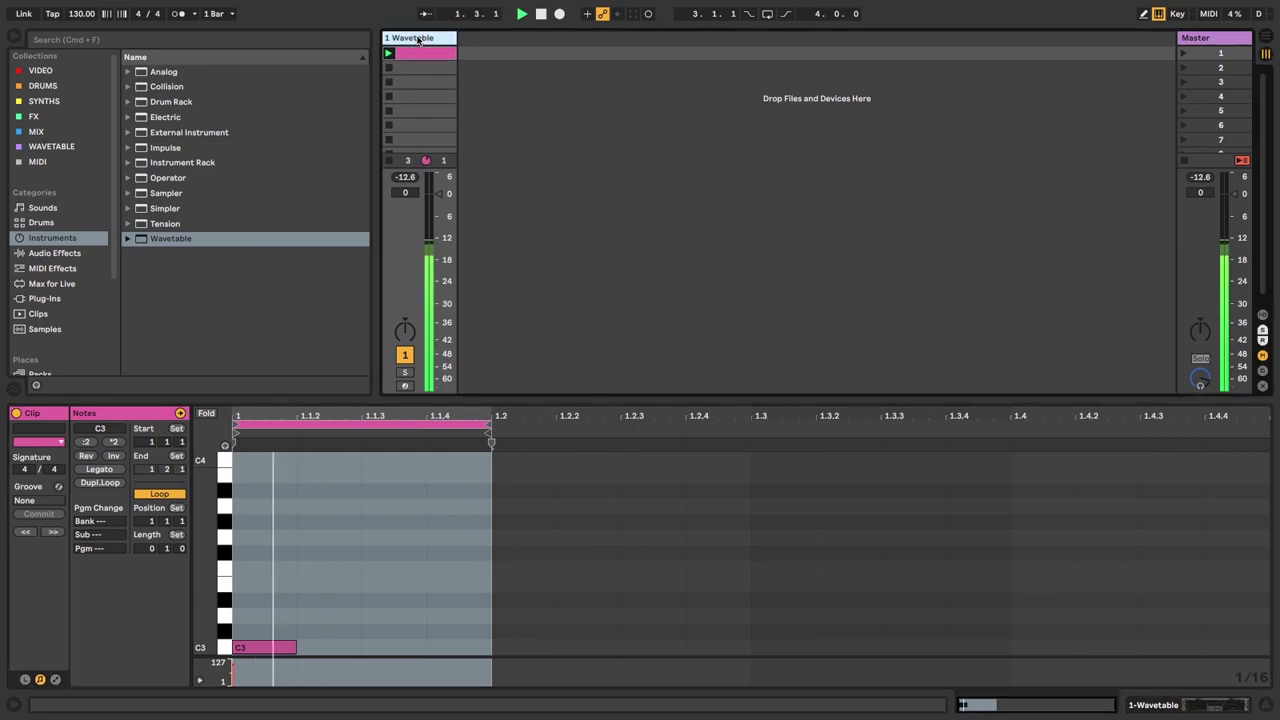
- In Wavetable, switch from oscillator 1 to the sub oscillator, with its gain at 0.0 dB and octave at -2
key("shift+Tab")
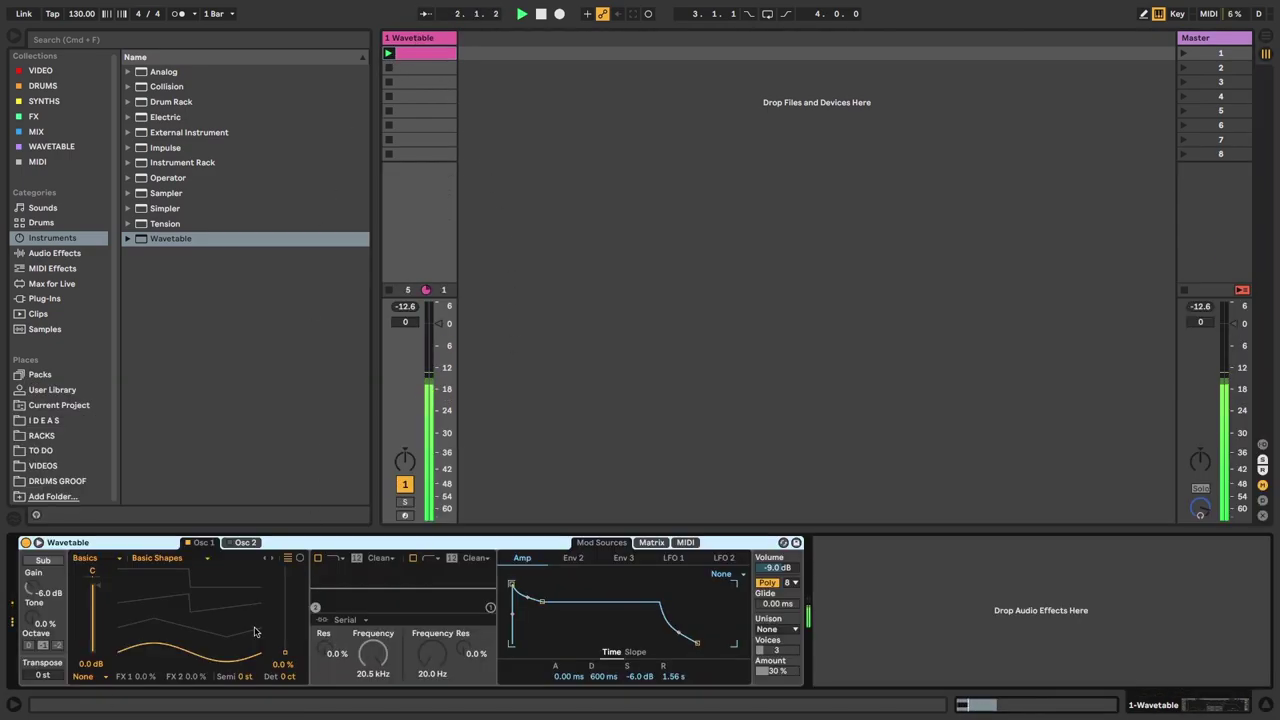
left_click(43, 562)
left_click(189, 542)
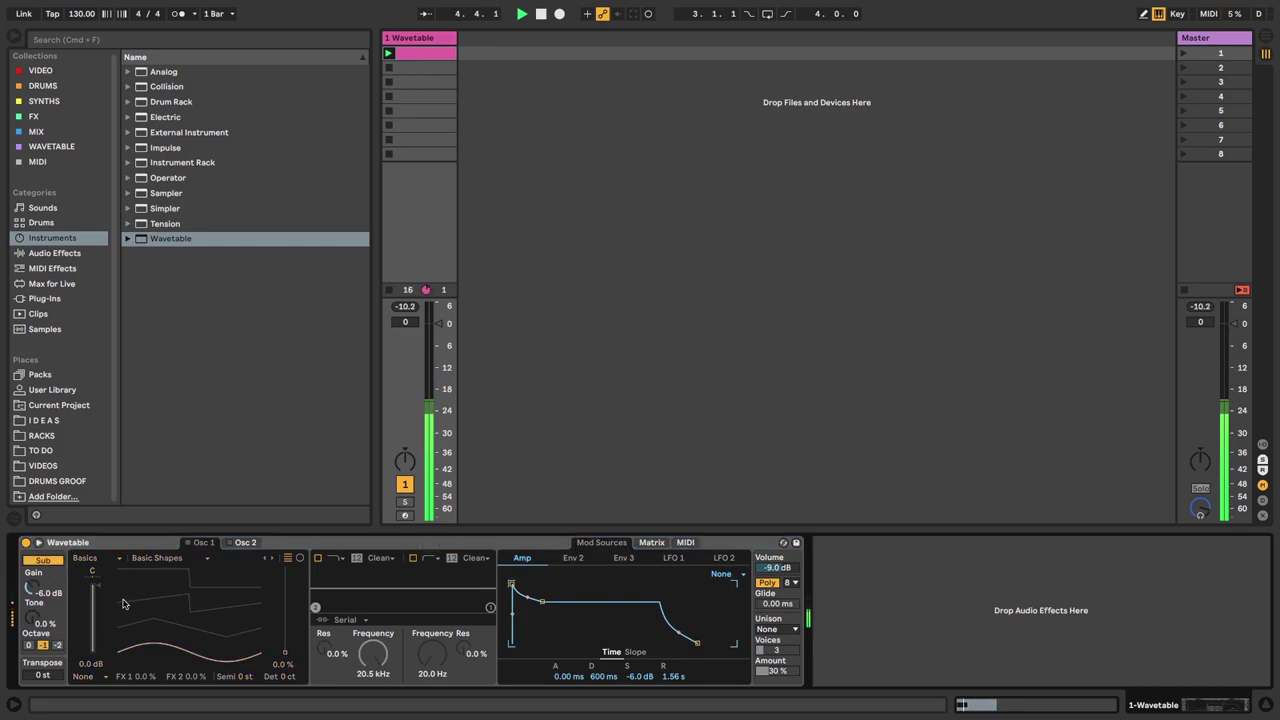
left_click_drag(32, 587, 32, 582)
left_click(57, 645)
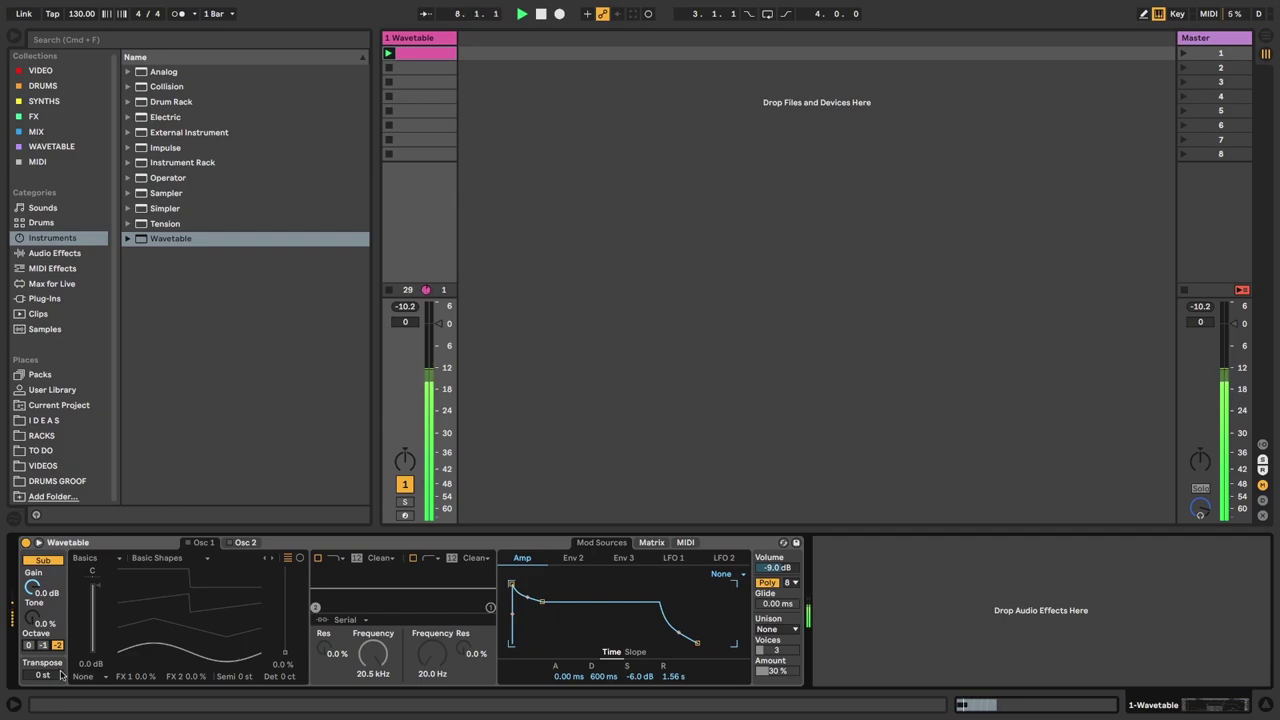
- Modulate pitch with Env 2 by 48 and shape Env 2 with 0.00 ms attack, 79.6 ms decay and 9.5 % sustain
left_click(649, 545)
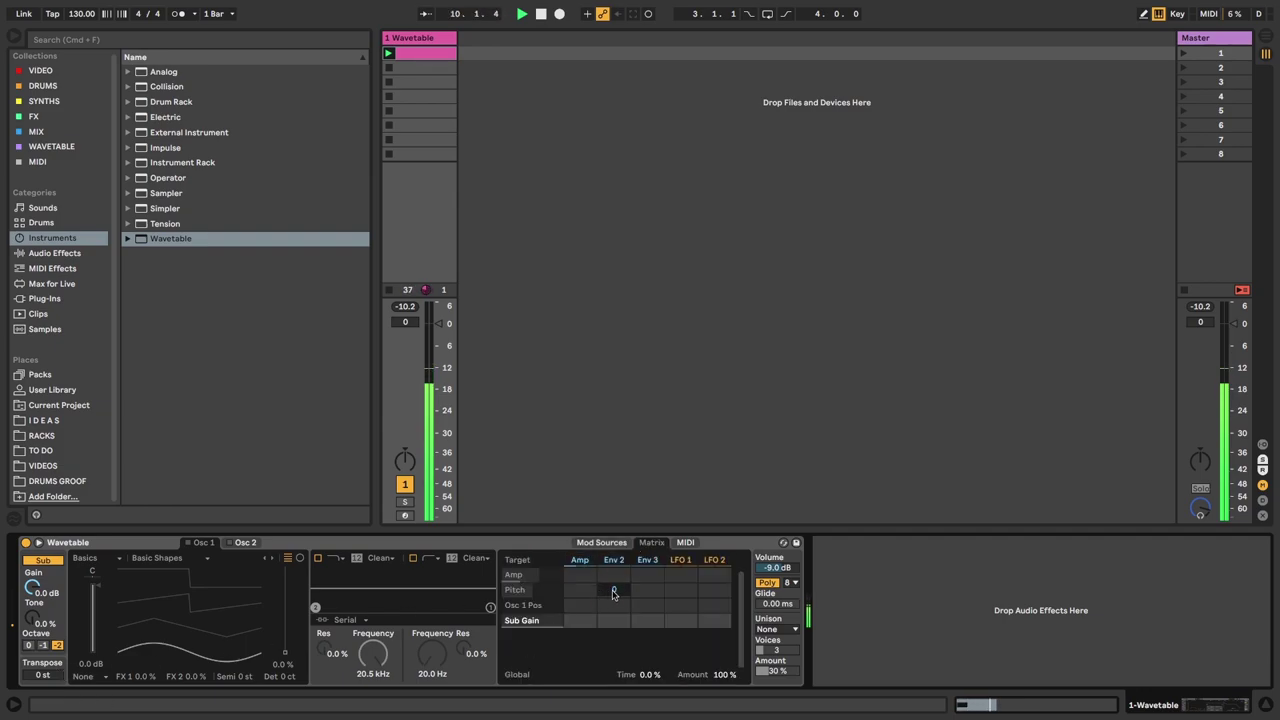
left_click_drag(615, 592, 615, 540)
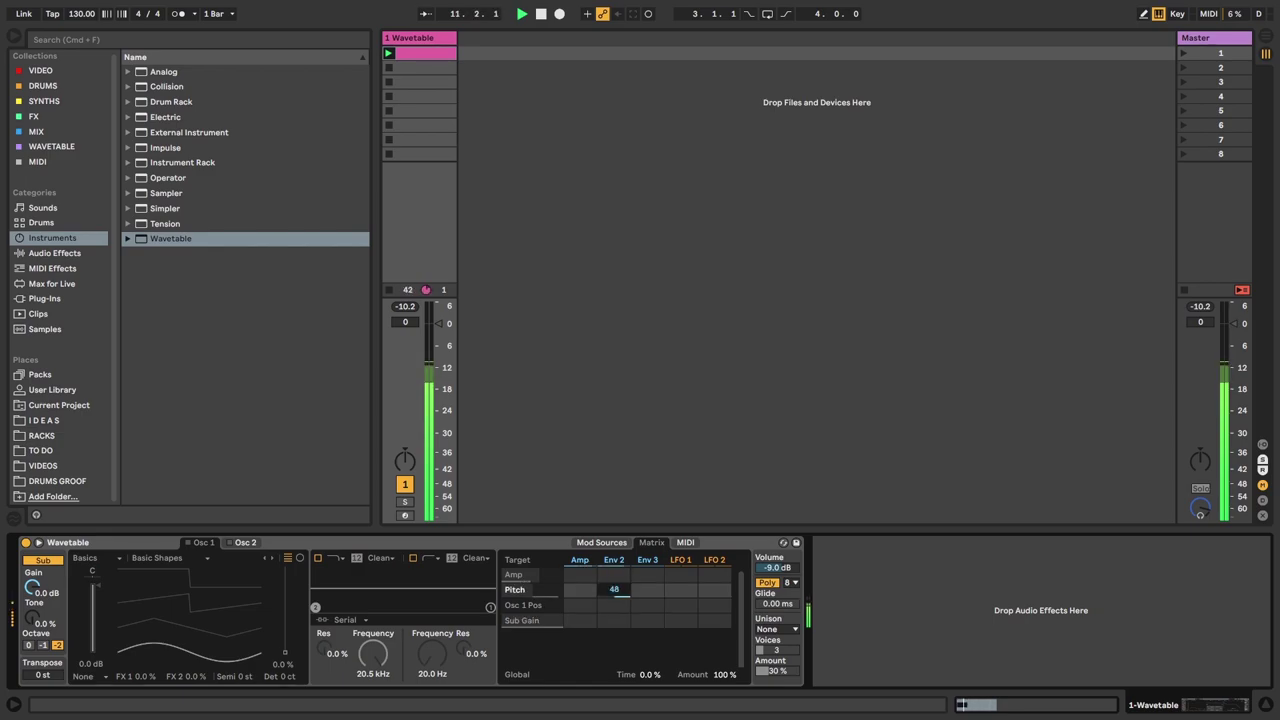
left_click(614, 560)
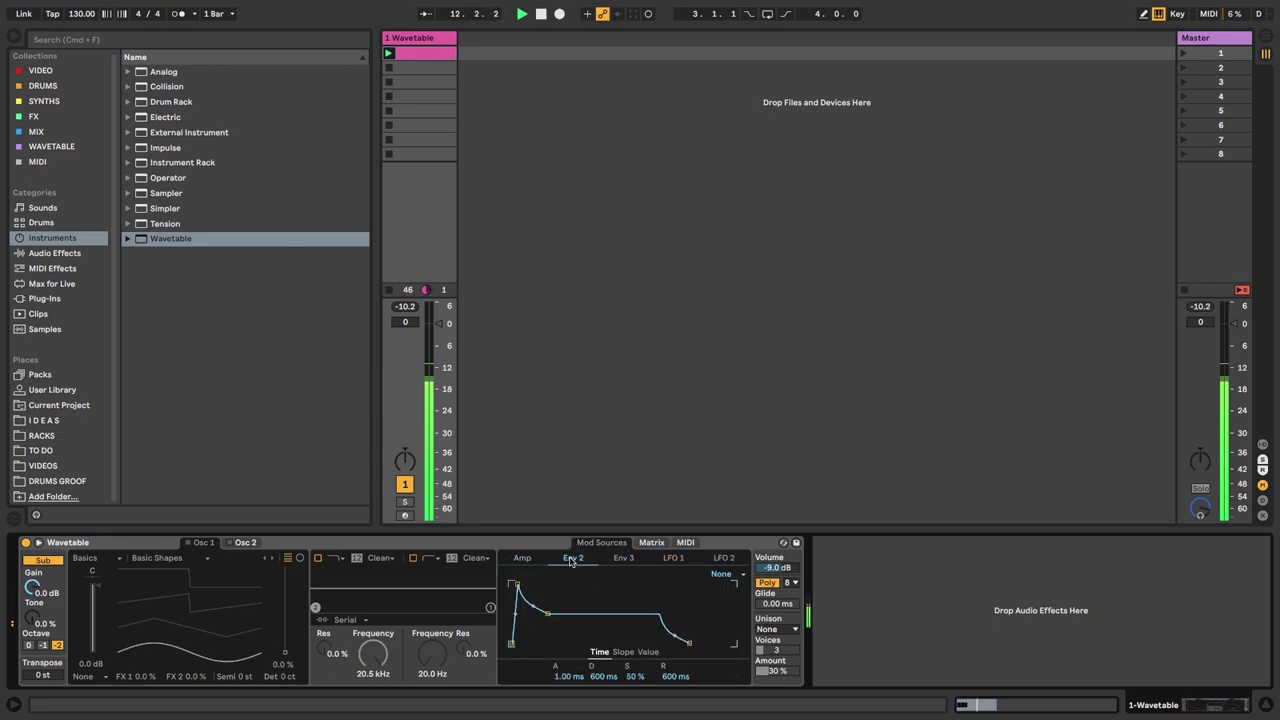
left_click_drag(514, 586, 509, 586)
left_click_drag(542, 615, 530, 636)
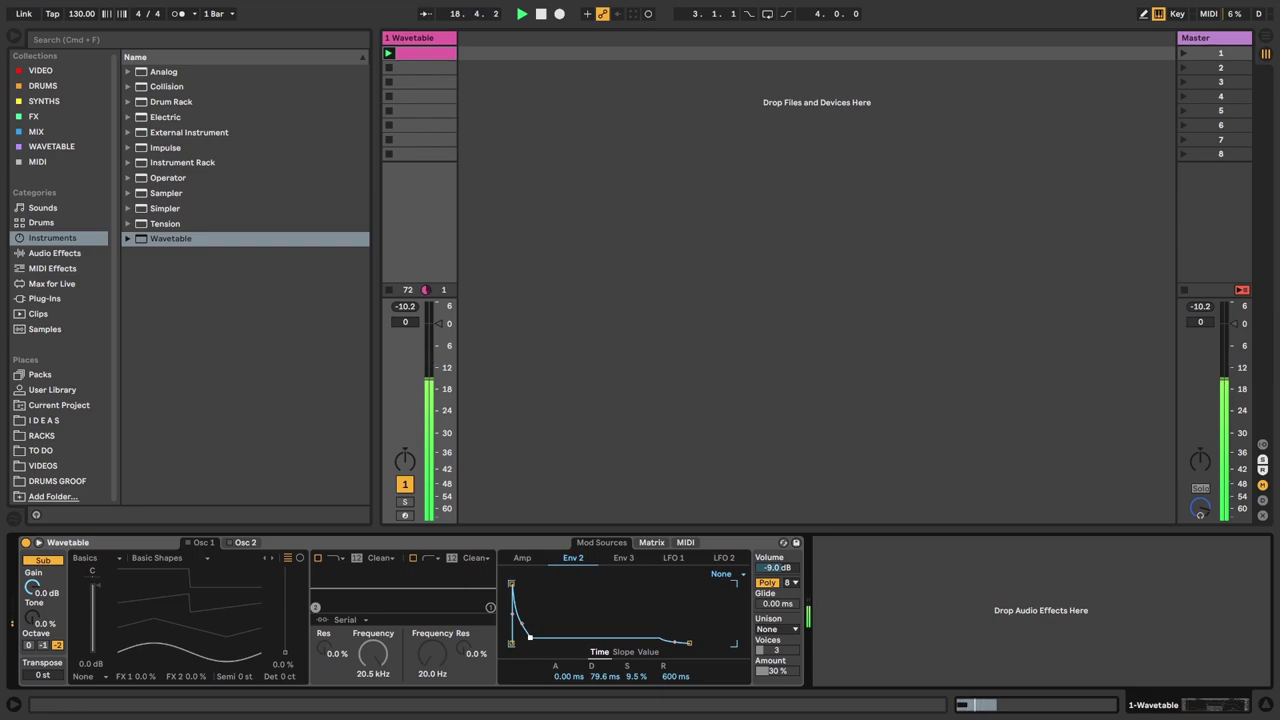
- Limit Wavetable's polyphony to 2 voices and return to the modulation matrix
left_click(790, 583)
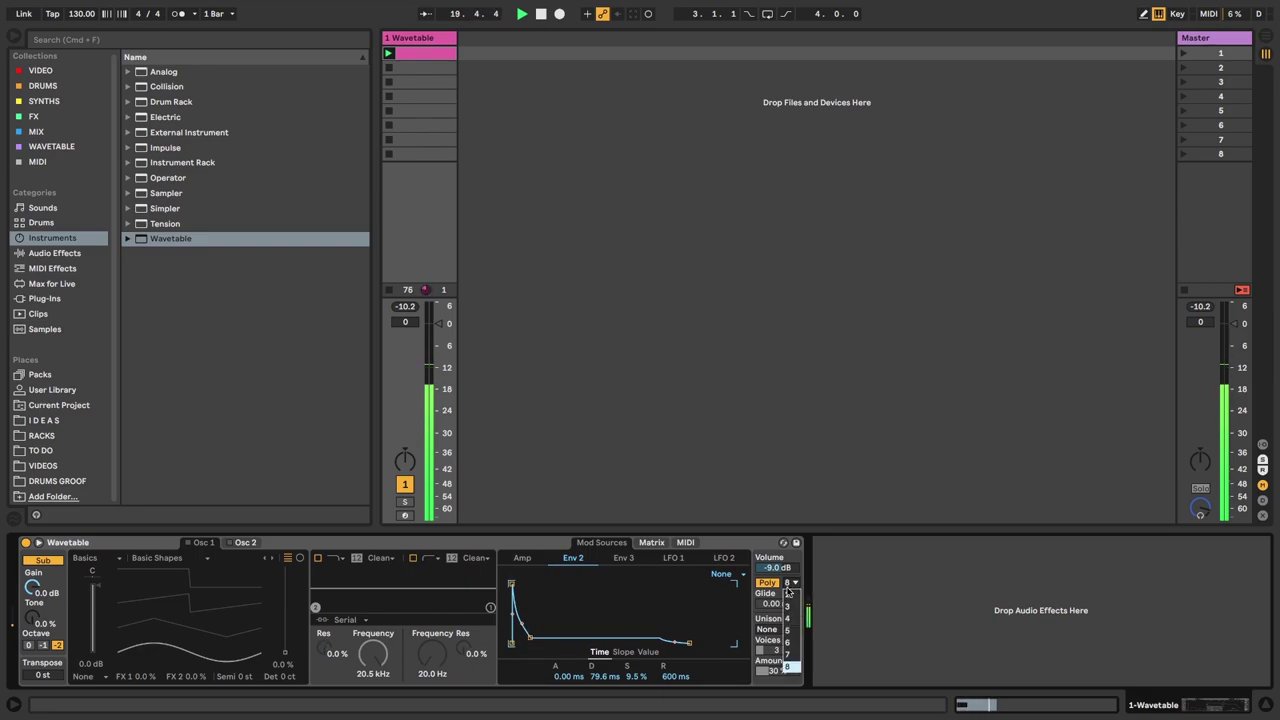
left_click(788, 596)
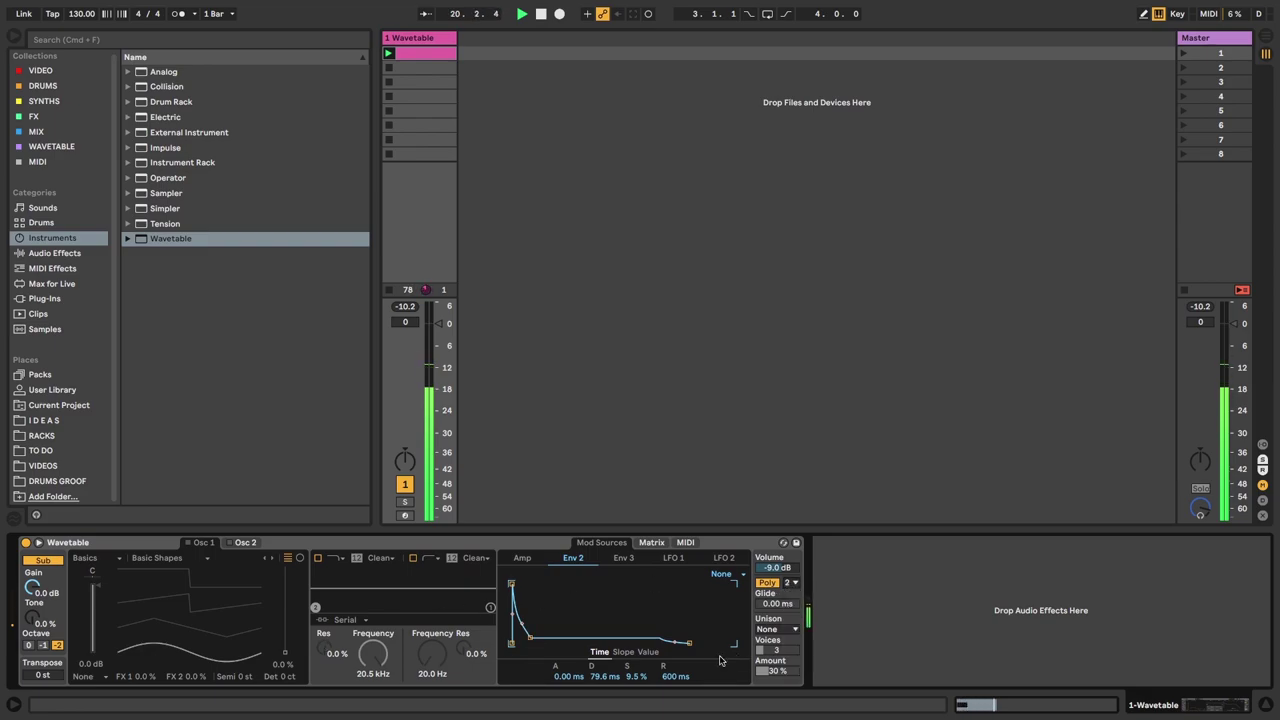
left_click(652, 543)
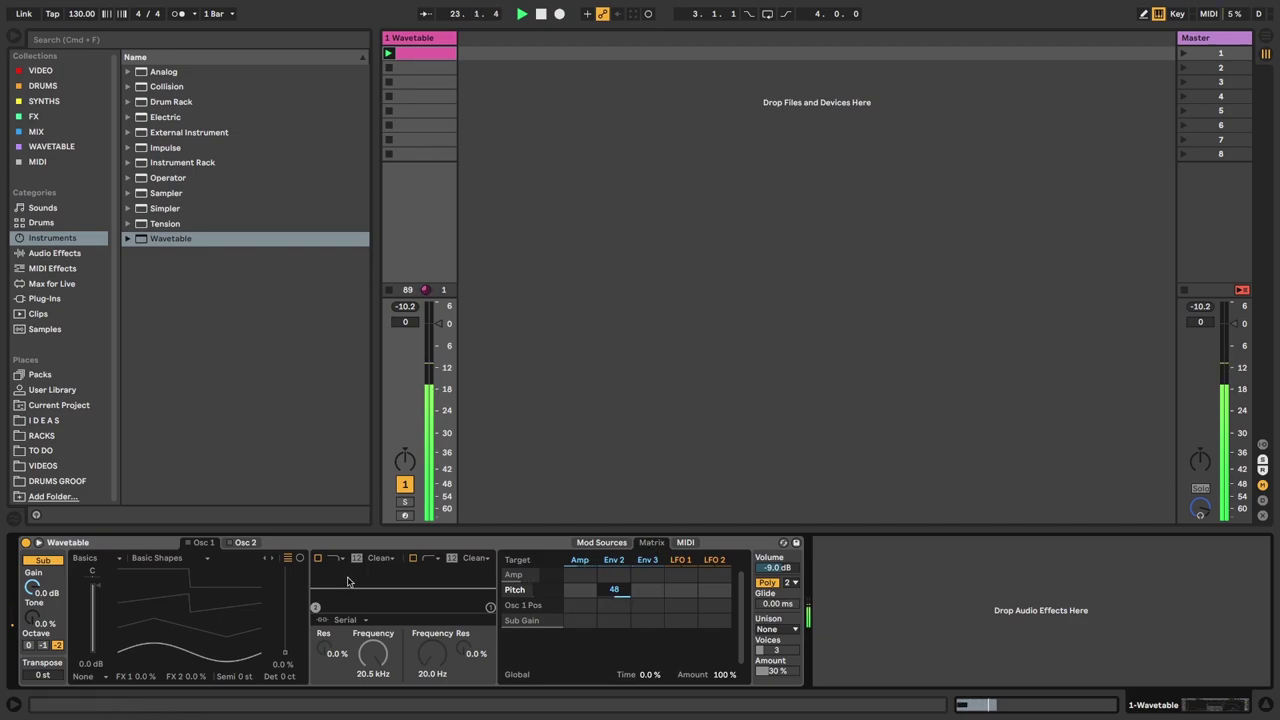
- Enable Wavetable's first filter with the MS2 circuit and set its drive to 9.75 dB
left_click(318, 558)
left_click(375, 559)
left_click(383, 595)
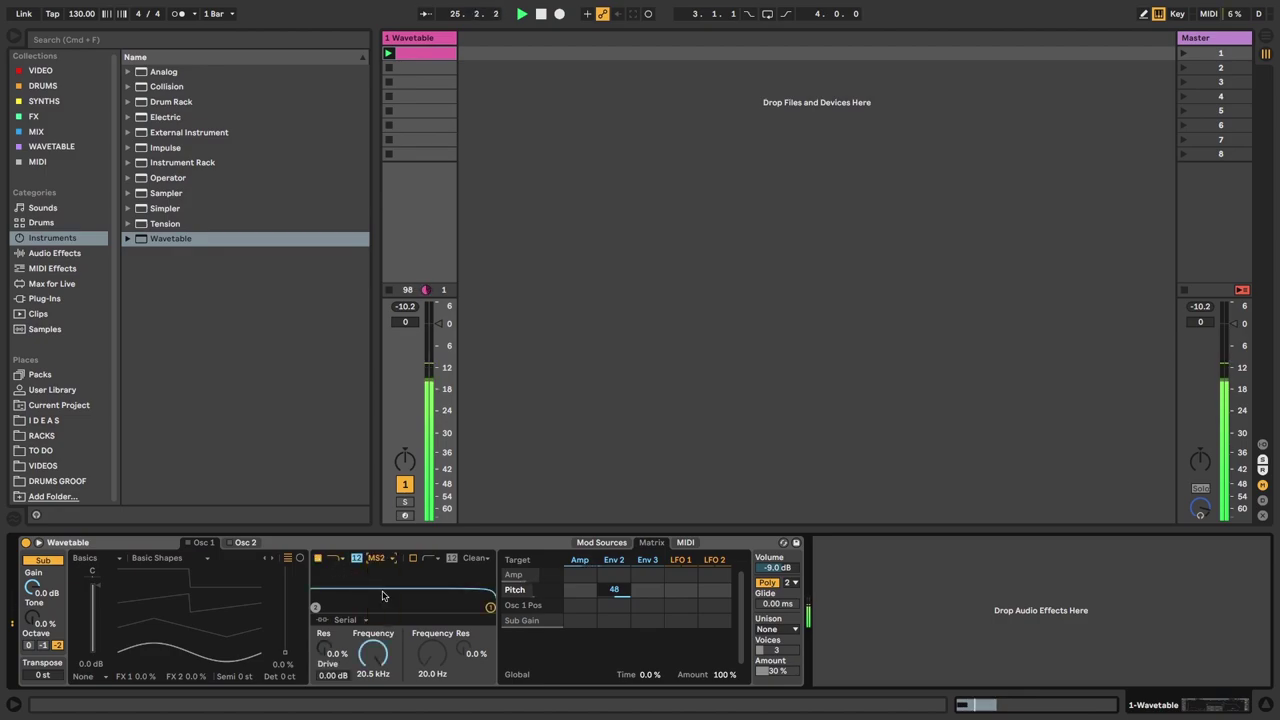
left_click(334, 676)
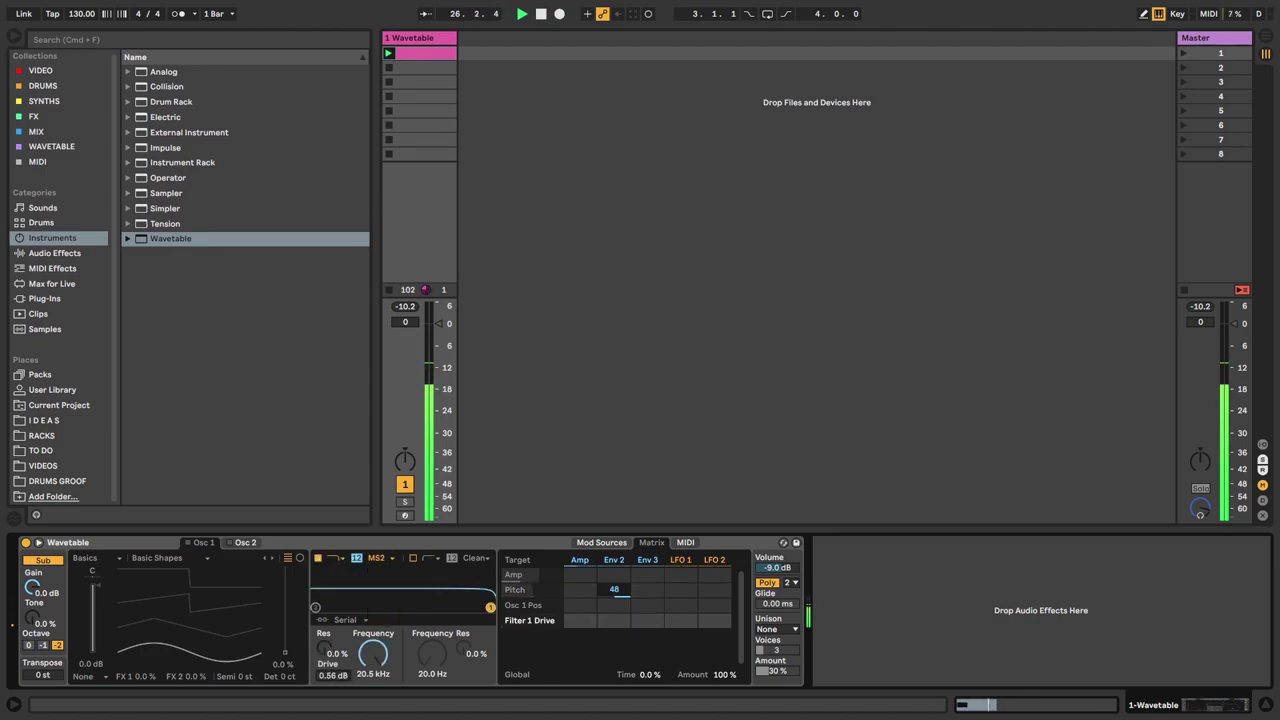
left_click_drag(334, 676, 334, 661)
- Set Env 2's sustain to 22 % and its release to 333 ms
left_click(601, 542)
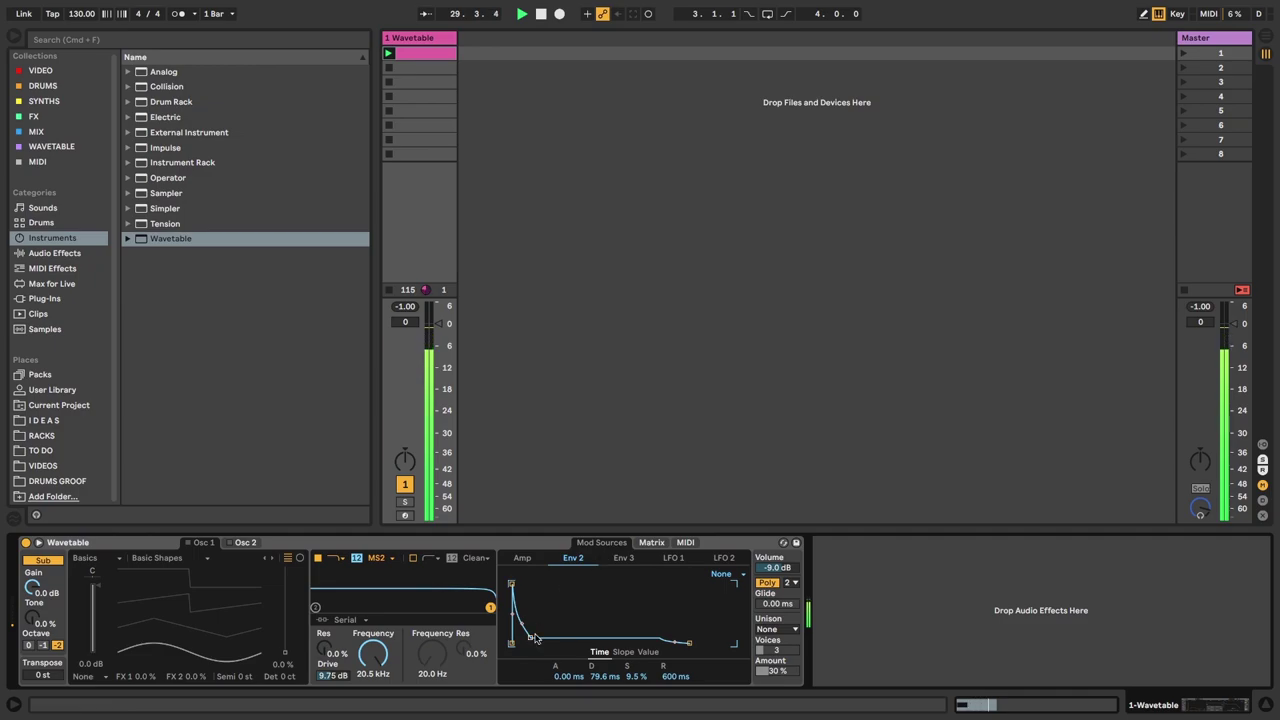
left_click_drag(530, 637, 530, 630)
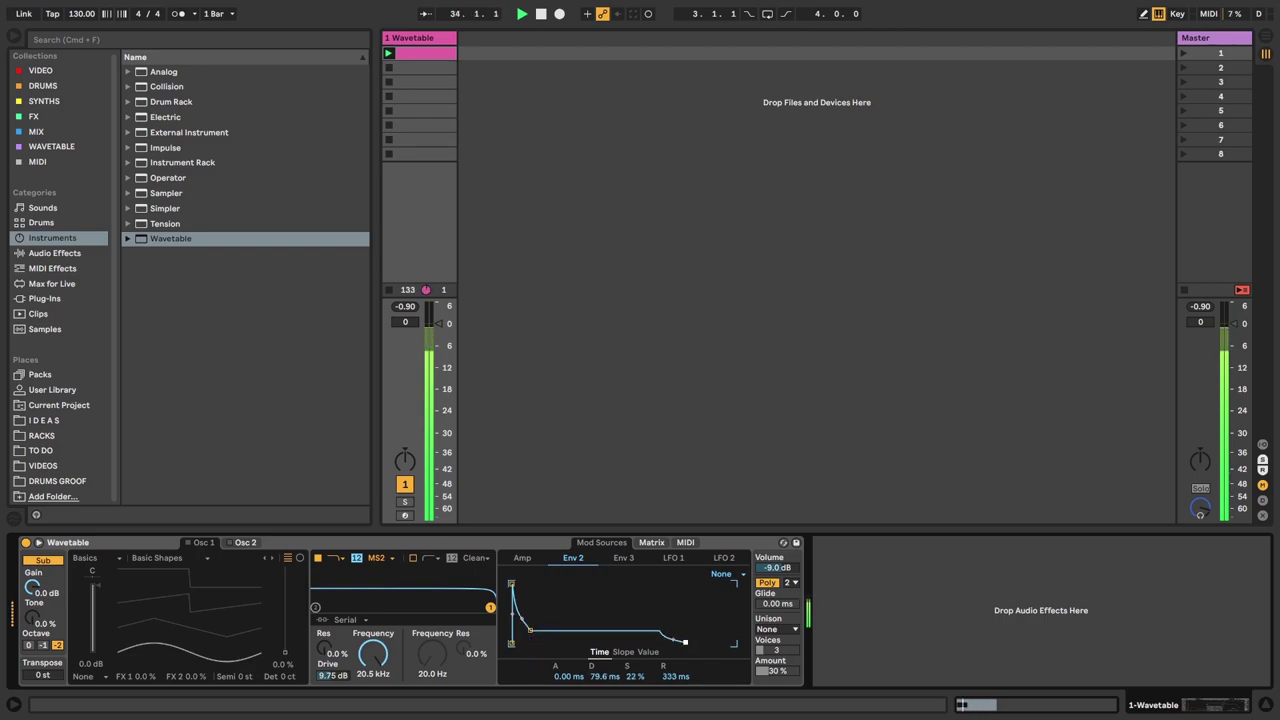
- Set the Env 2 pitch modulation amount to 36 and the first filter's drive to 11.1 dB
left_click(651, 543)
left_click_drag(614, 589, 614, 573)
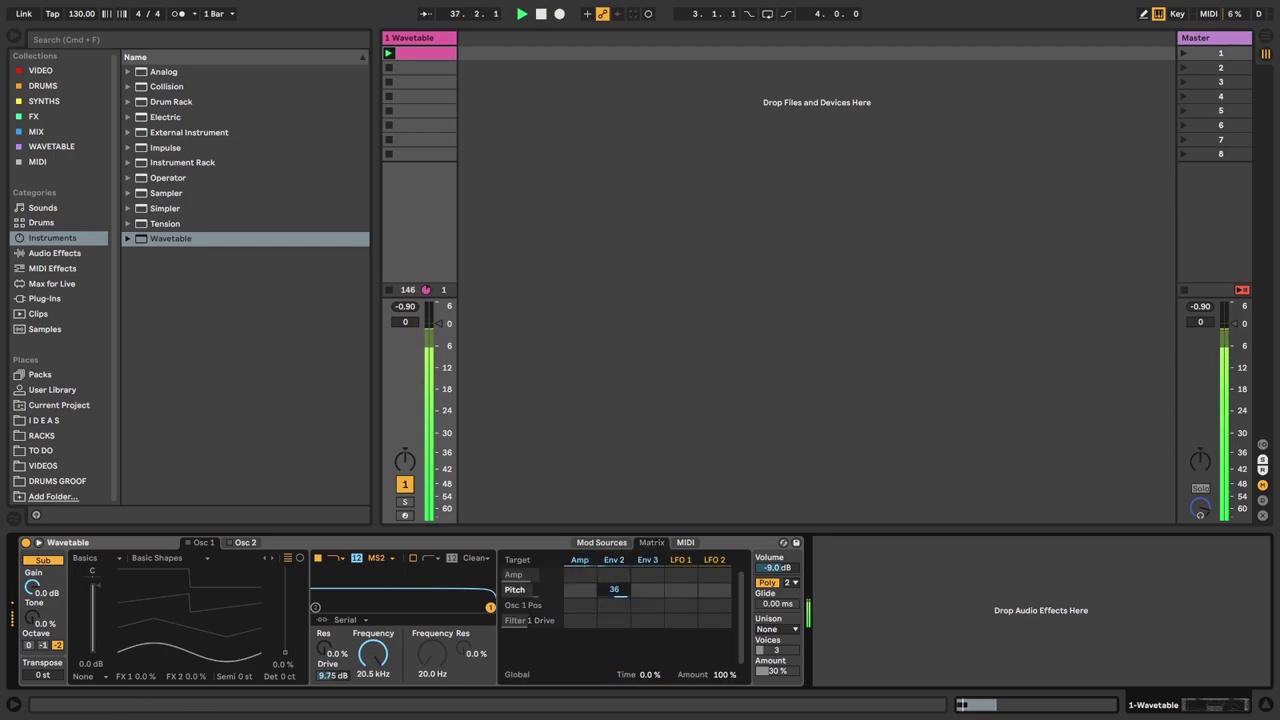
left_click_drag(331, 676, 331, 665)
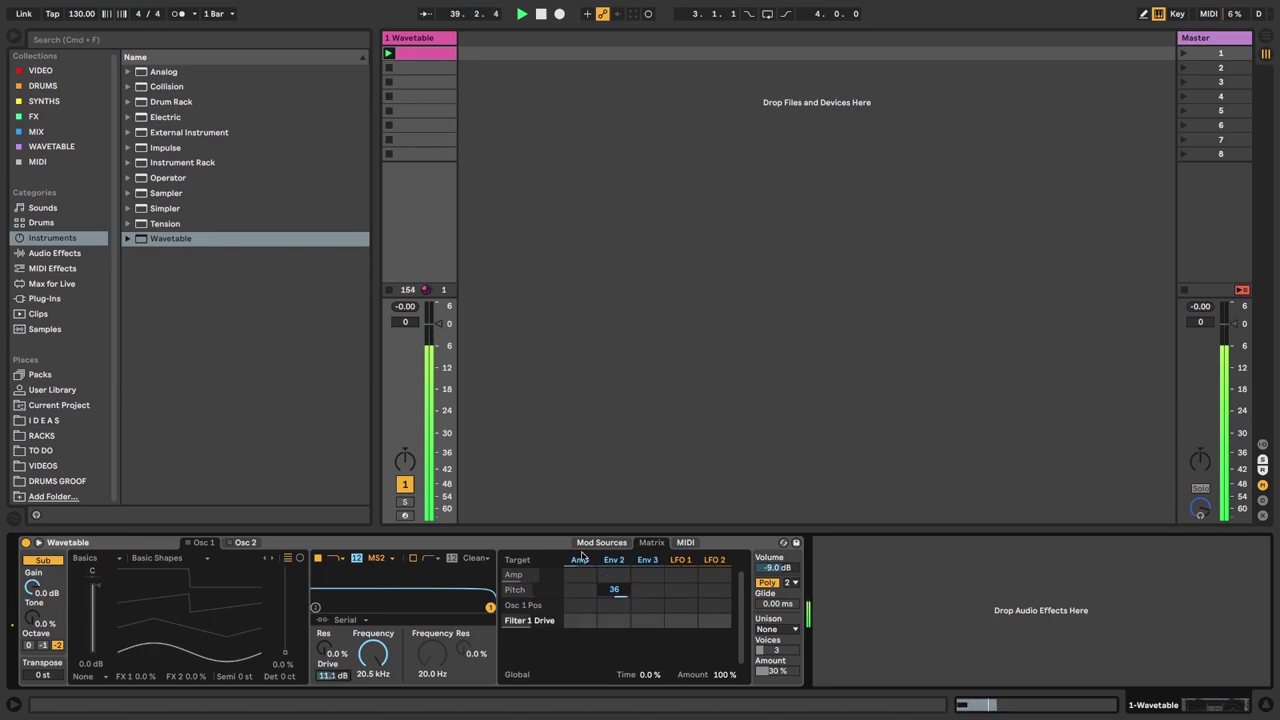
left_click_drag(614, 589, 613, 546)
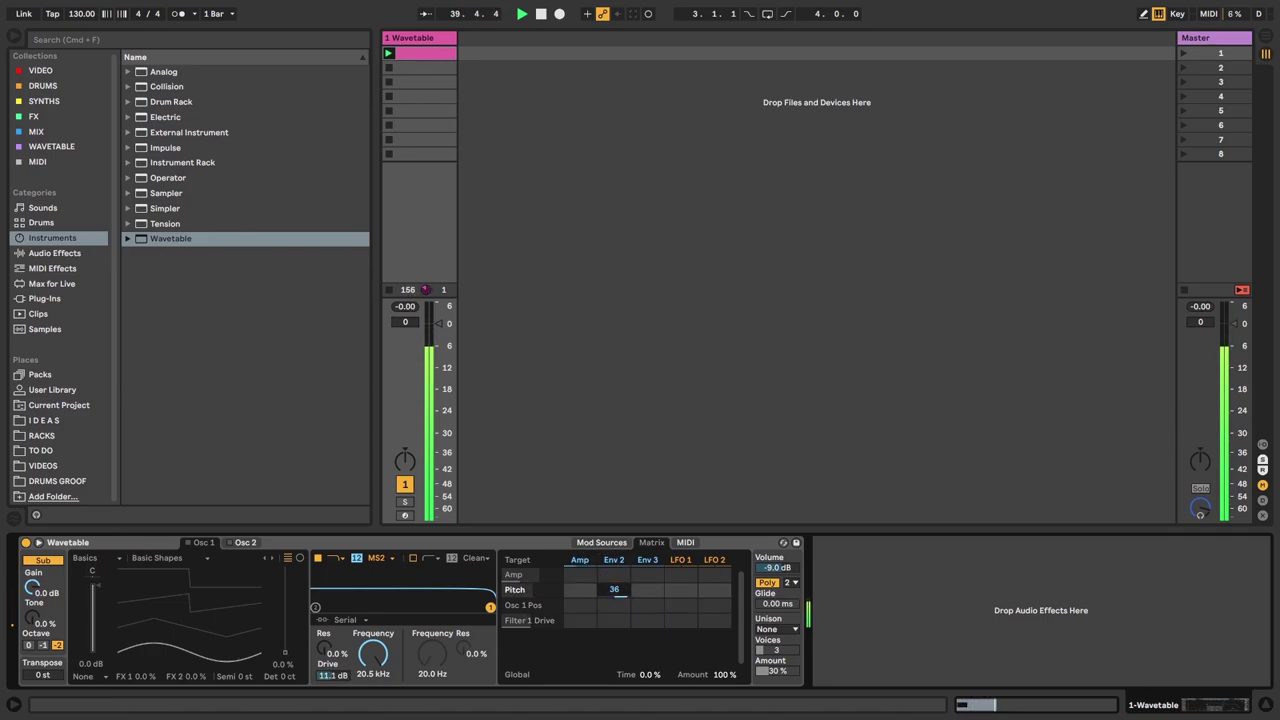
- Lower the Wavetable track's volume to -8.7 dB and reset the track and master peak level indicators
left_click(606, 543)
left_click_drag(423, 345, 424, 366)
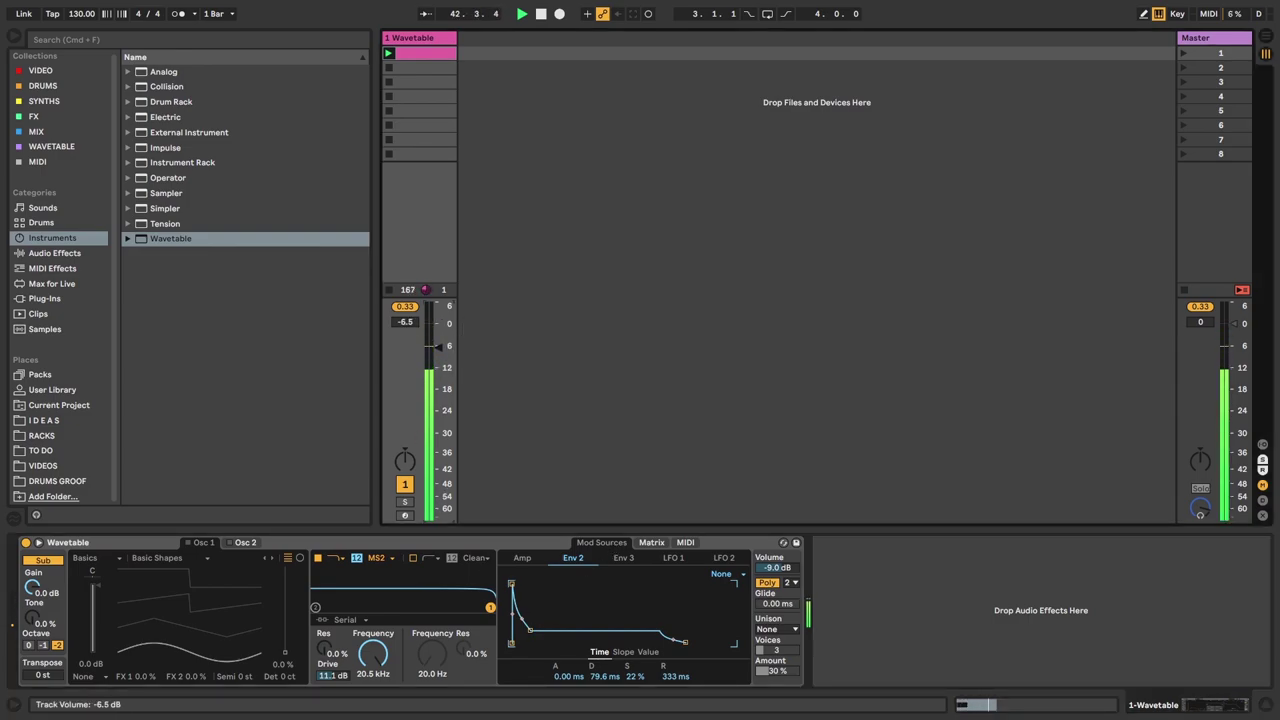
left_click(1197, 310)
left_click_drag(436, 347, 436, 356)
left_click(405, 307)
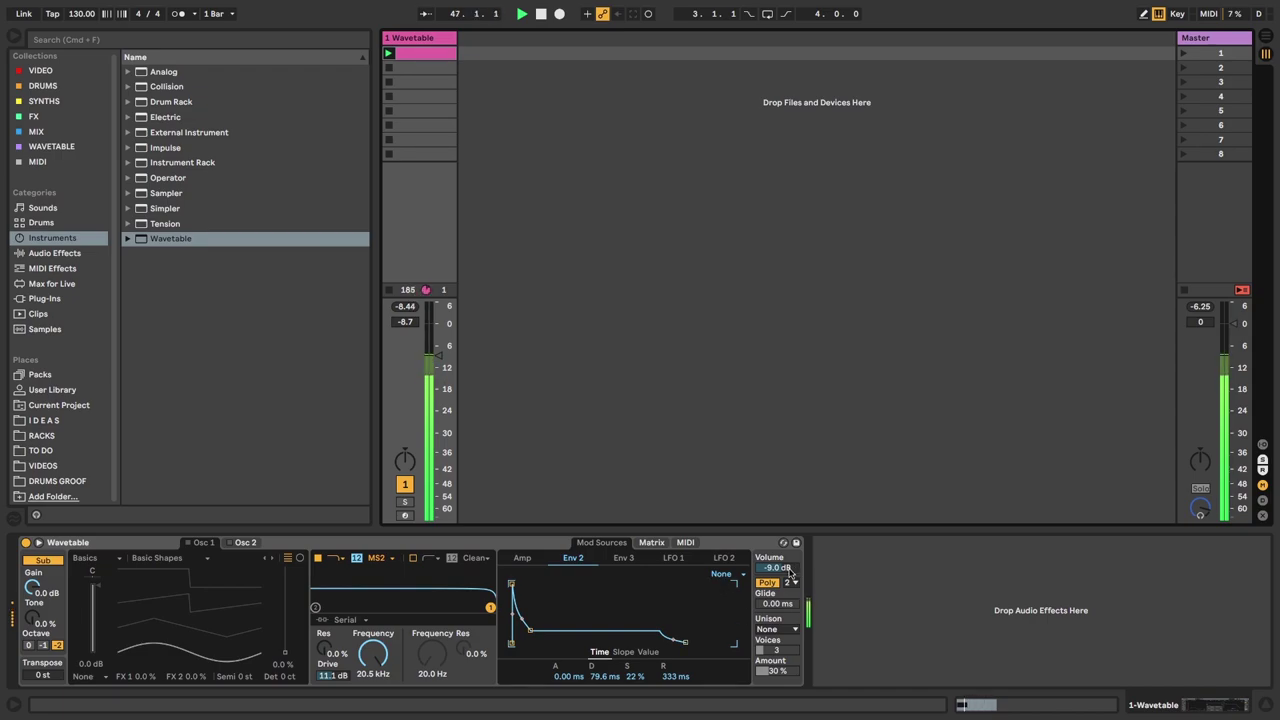
- Set Wavetable's output volume to -12 dB and its amp envelope to 1.15 s decay and -14 dB sustain
left_click_drag(790, 572, 790, 590)
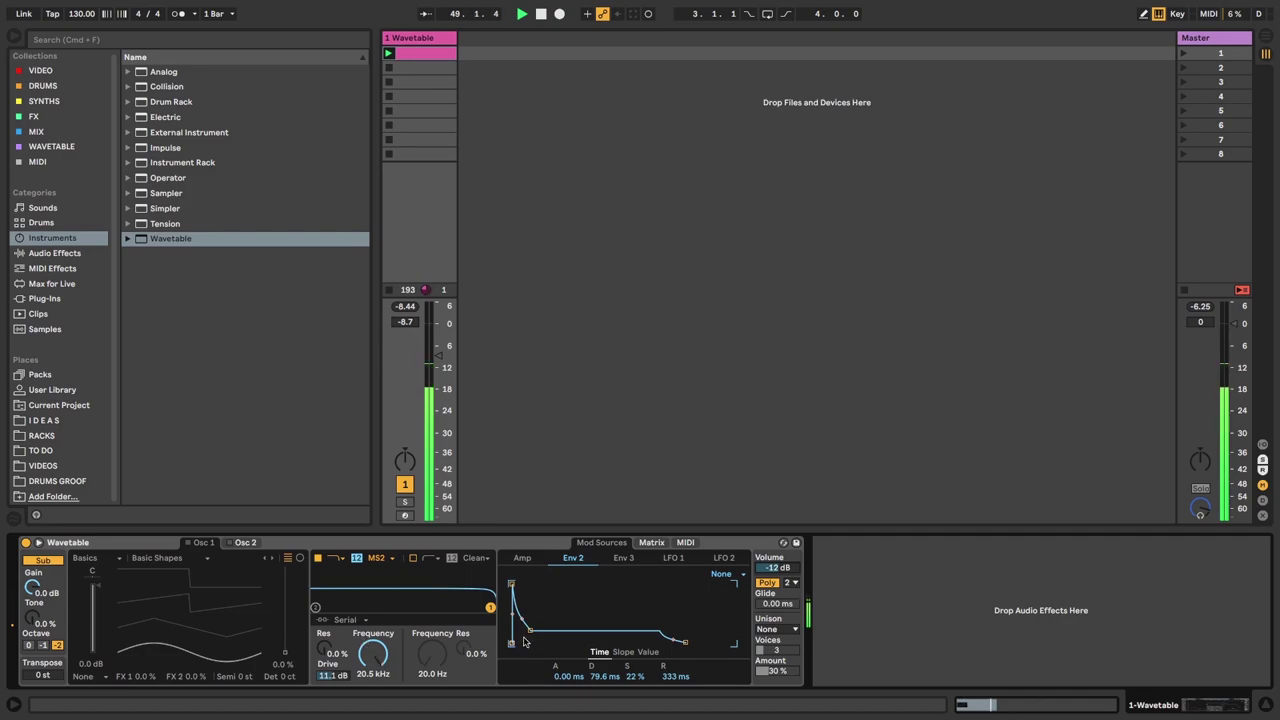
left_click(535, 560)
left_click_drag(541, 598, 548, 616)
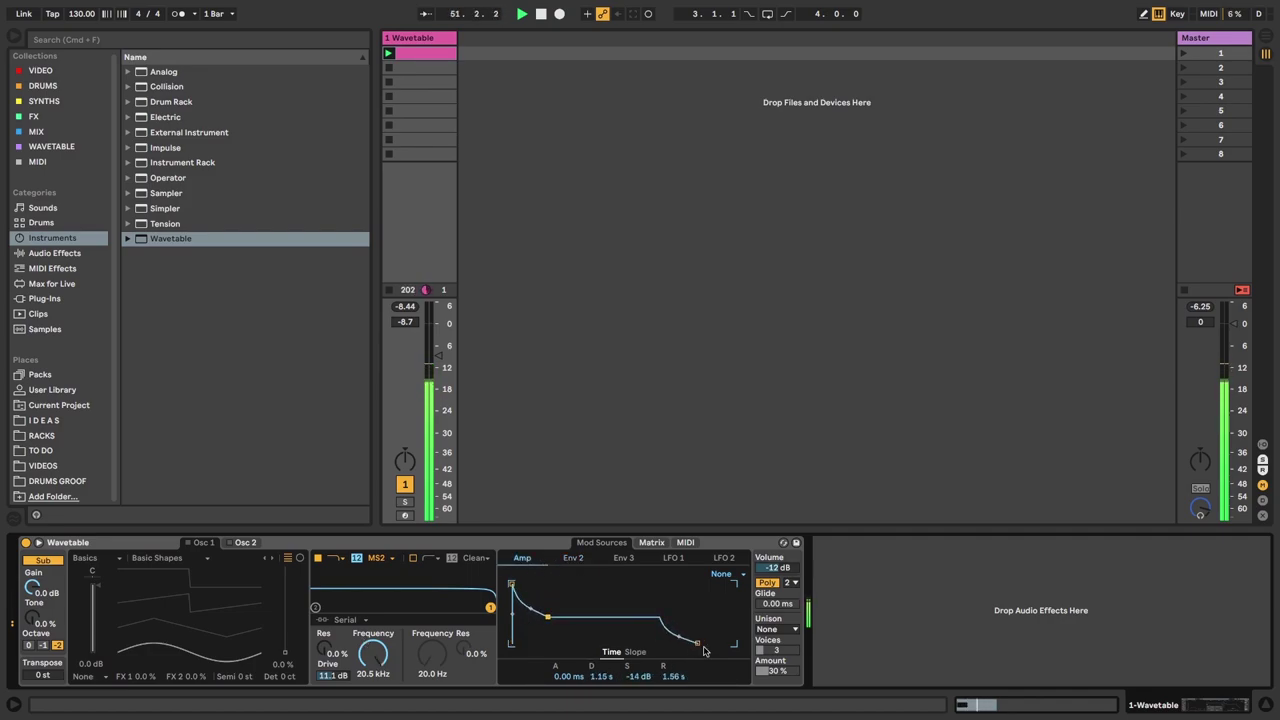
- Refine Env 2 to 66.9 ms decay, 11 % sustain and 94.1 ms release, and set the filter drive to 12.2 dB
left_click(571, 560)
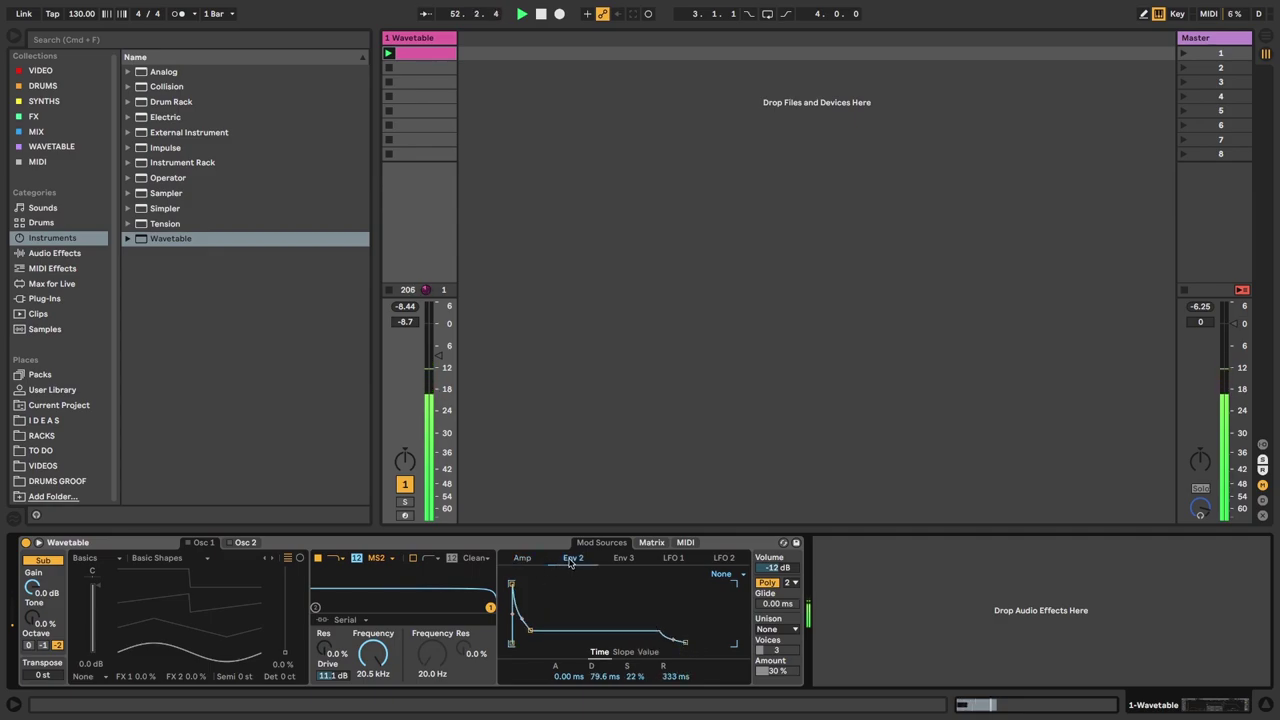
left_click_drag(685, 641, 677, 643)
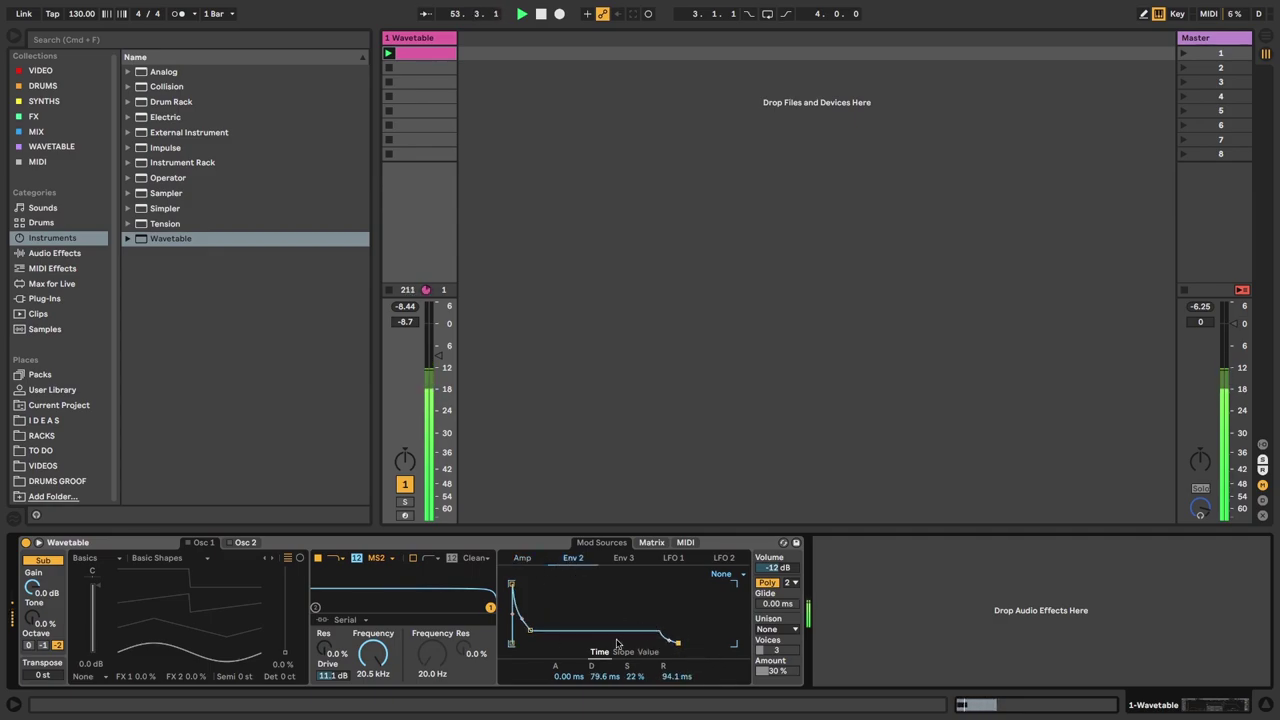
left_click_drag(529, 630, 530, 636)
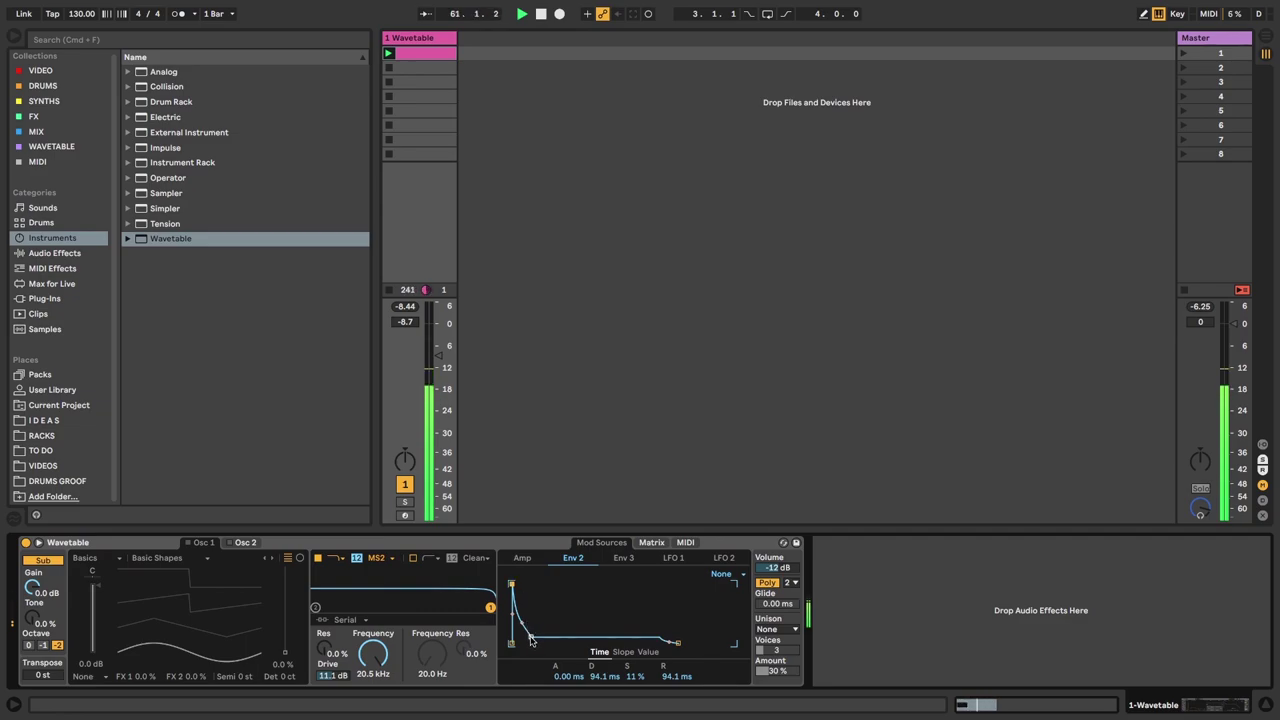
left_click_drag(530, 636, 528, 633)
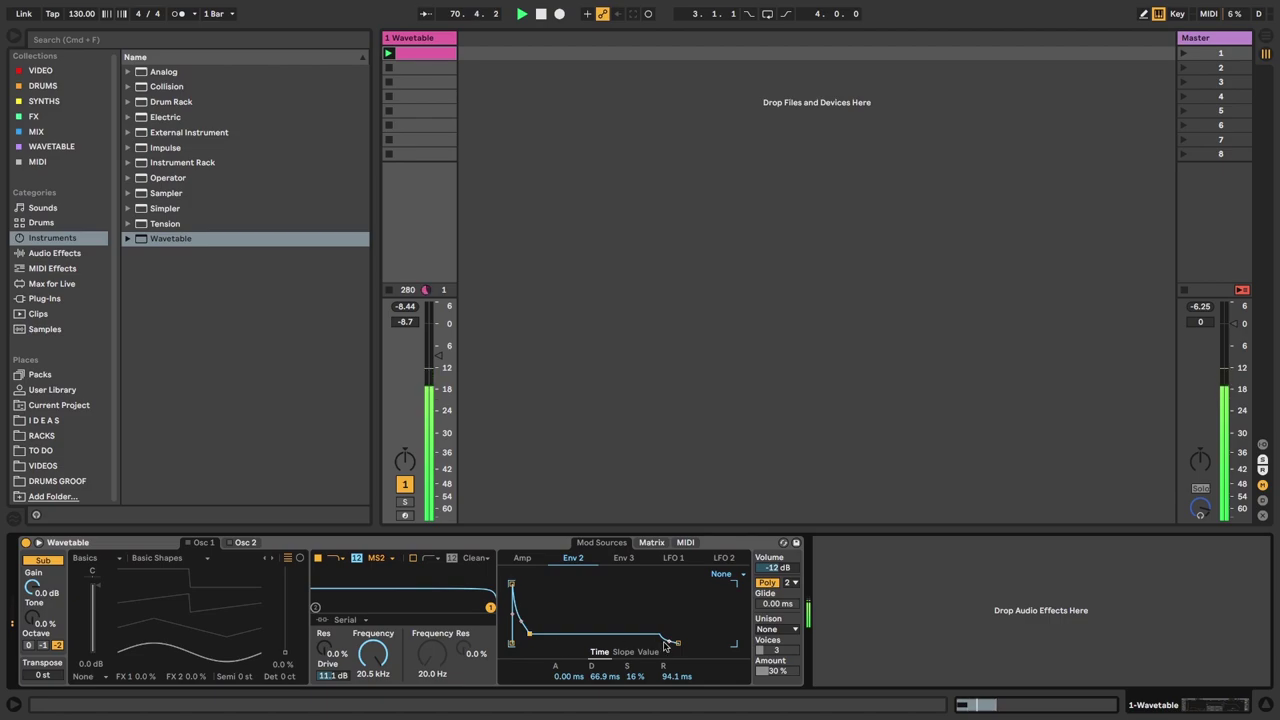
left_click_drag(529, 633, 526, 631)
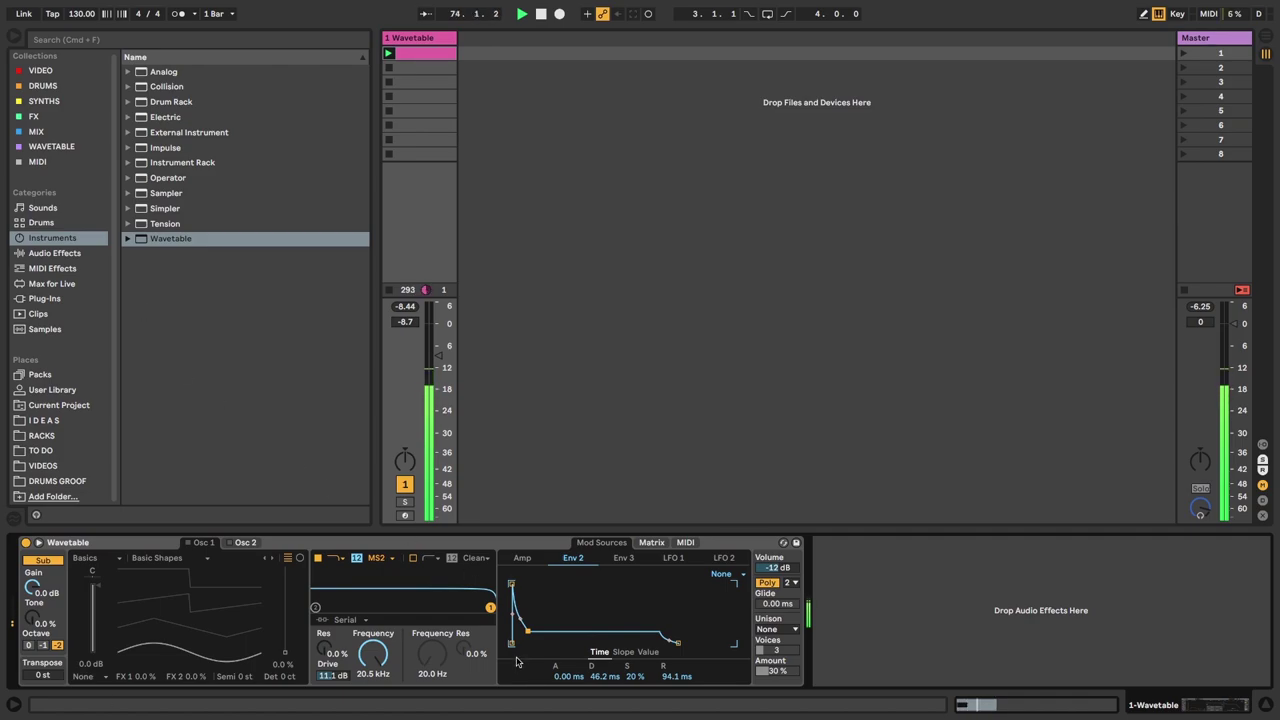
left_click_drag(527, 631, 530, 637)
left_click_drag(333, 677, 333, 672)
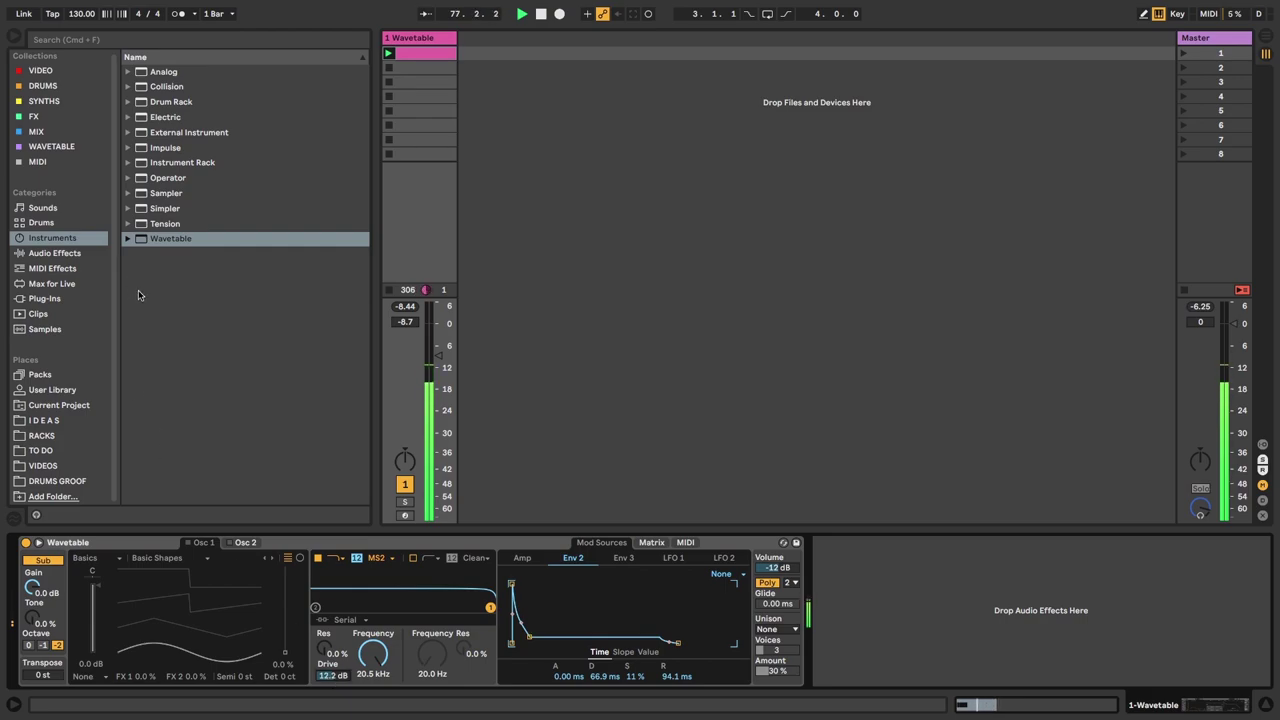
- Add a Drum Buss effect after Wavetable, enable its compressor and choose the Hard drive type
left_click(55, 253)
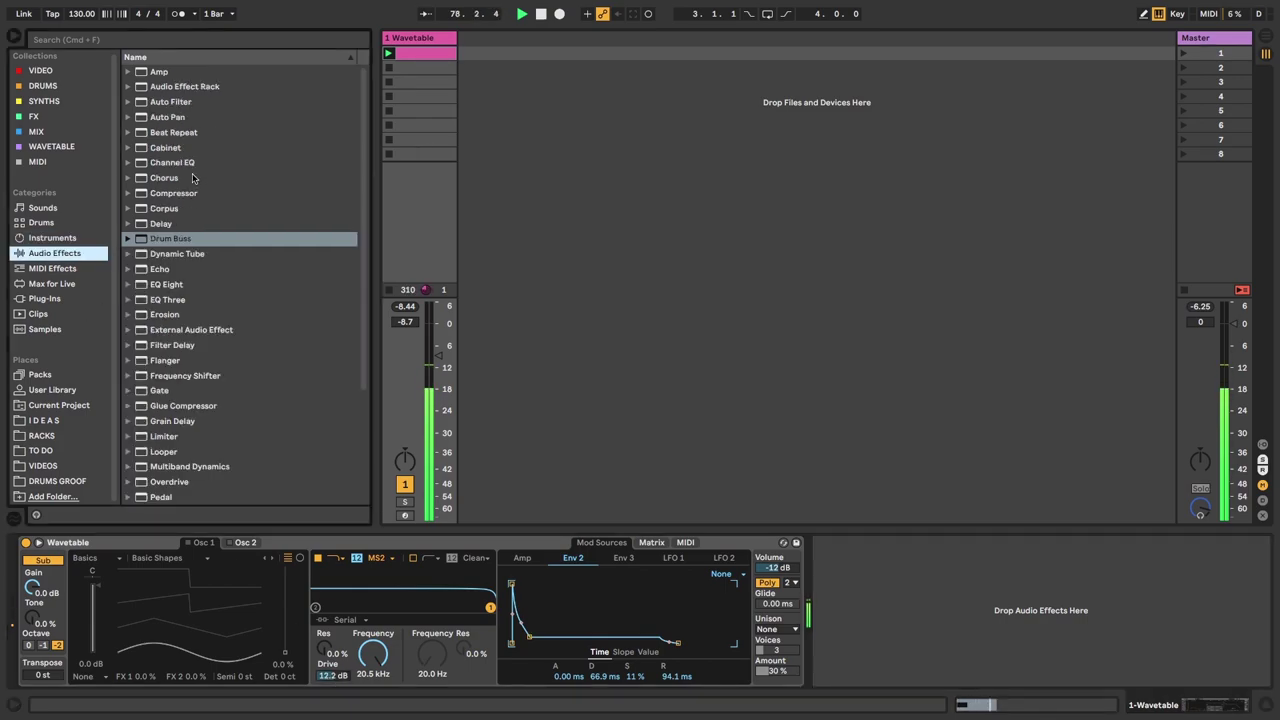
left_click_drag(167, 239, 900, 610)
left_click(836, 677)
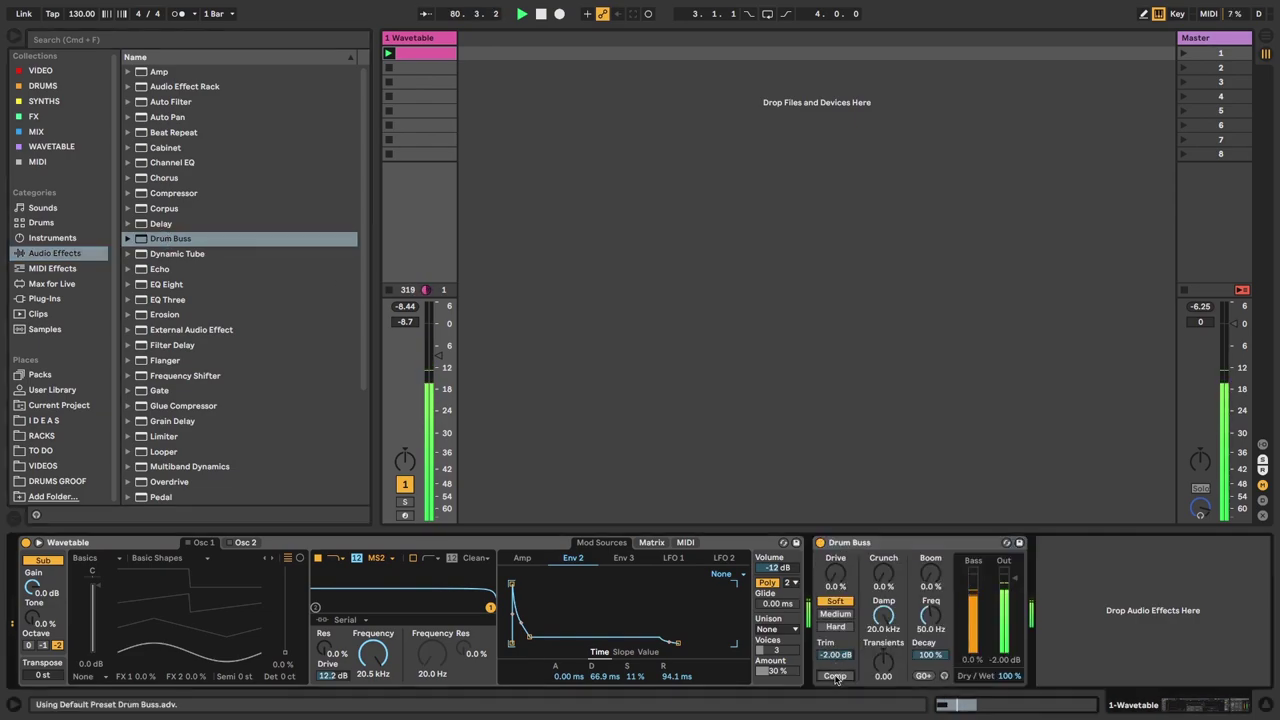
left_click(835, 626)
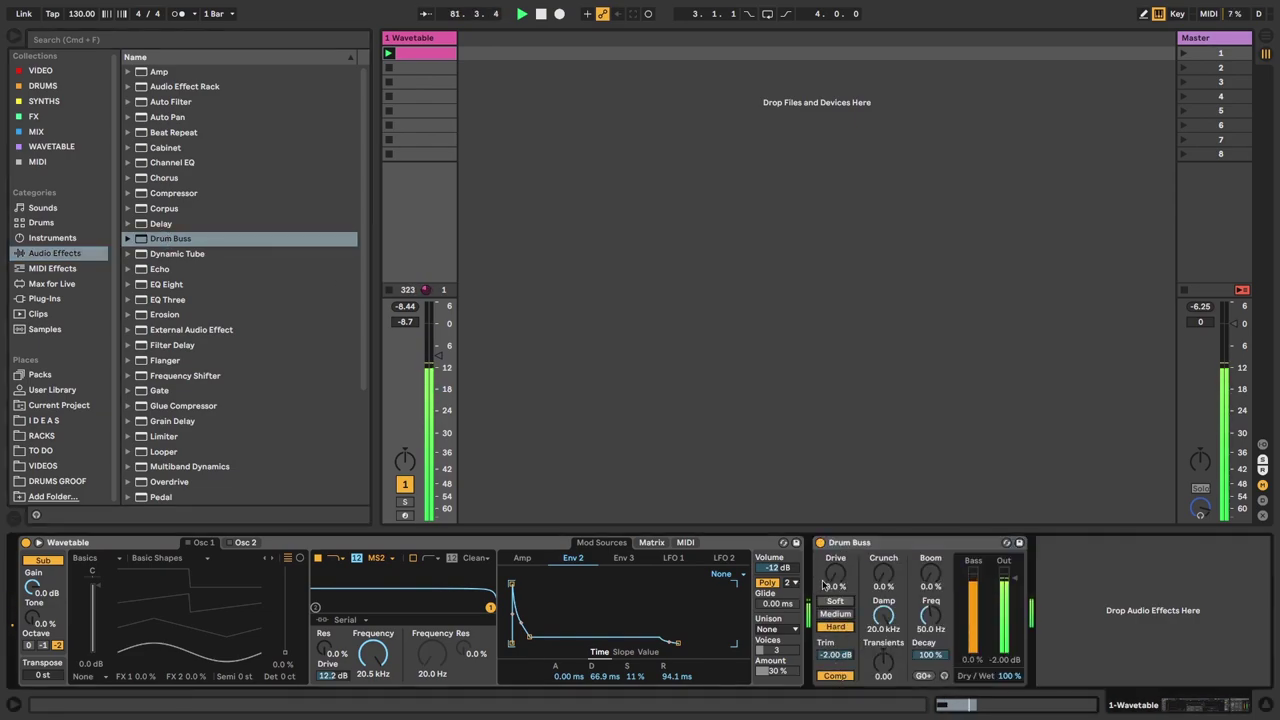
- Set Drum Buss transients to 0.24 and boom to 9.5 %, and lower Wavetable's filter drive to 9.56 dB
left_click_drag(885, 675, 885, 660)
mouse_move(925, 590)
left_mouse_down()
mouse_move(925, 570)
mouse_move(932, 582)
left_mouse_up()
left_click_drag(331, 677, 331, 676)
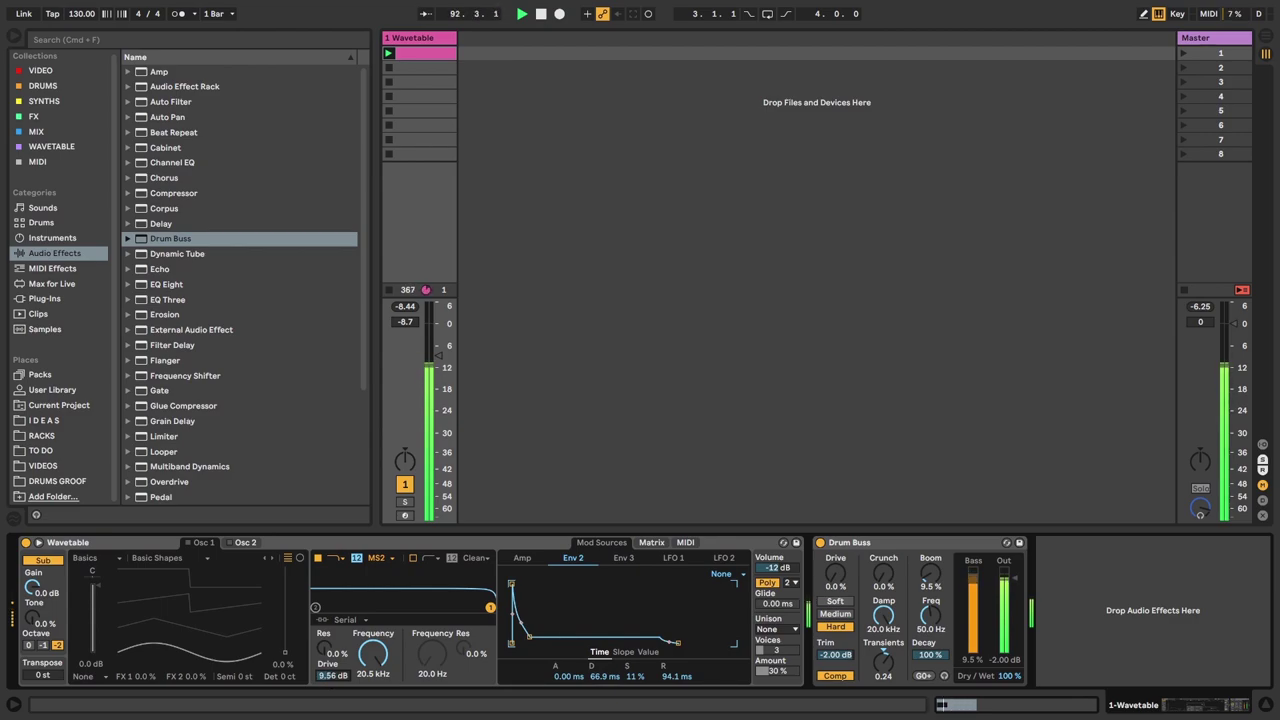
- Set Drum Buss damp to 12.9 kHz and decay to 84 %, and Wavetable's first filter to 4.48 kHz, 21 % resonance and 8.25 dB drive
left_click_drag(31, 622, 31, 636)
left_click_drag(32, 617, 32, 690)
left_click_drag(835, 573, 835, 676)
left_click_drag(938, 662, 938, 674)
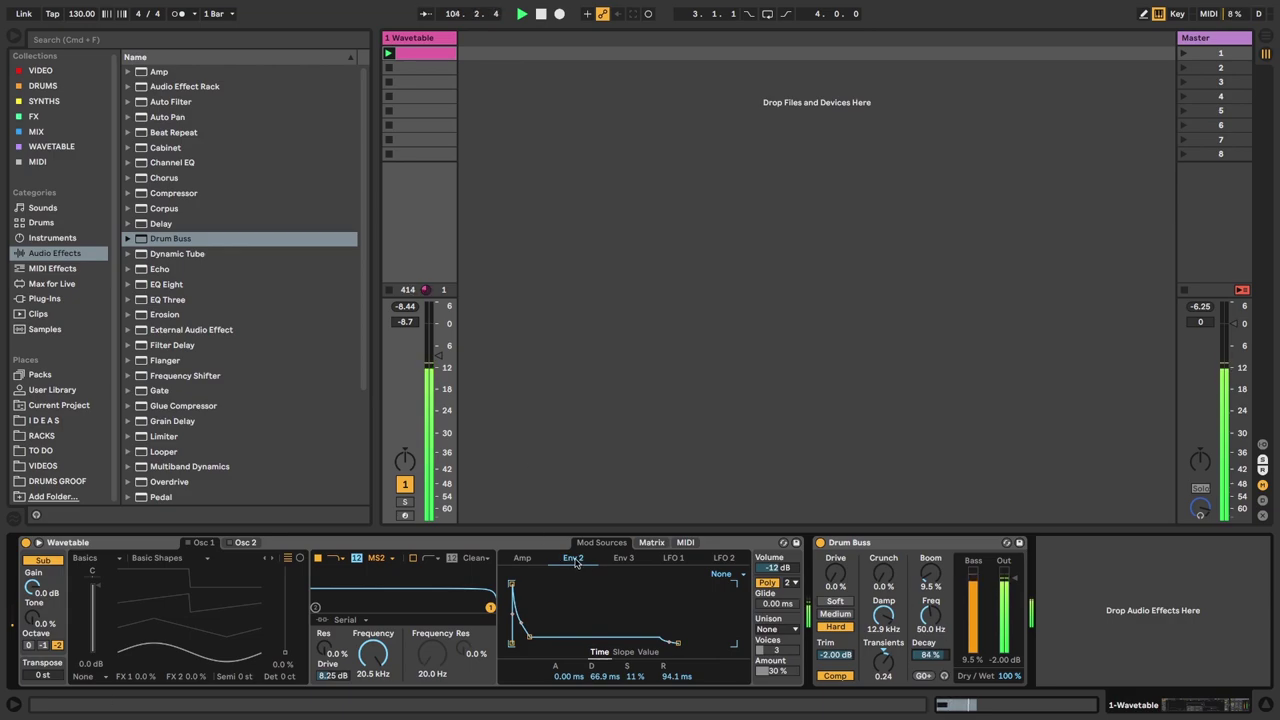
left_click_drag(490, 607, 450, 600)
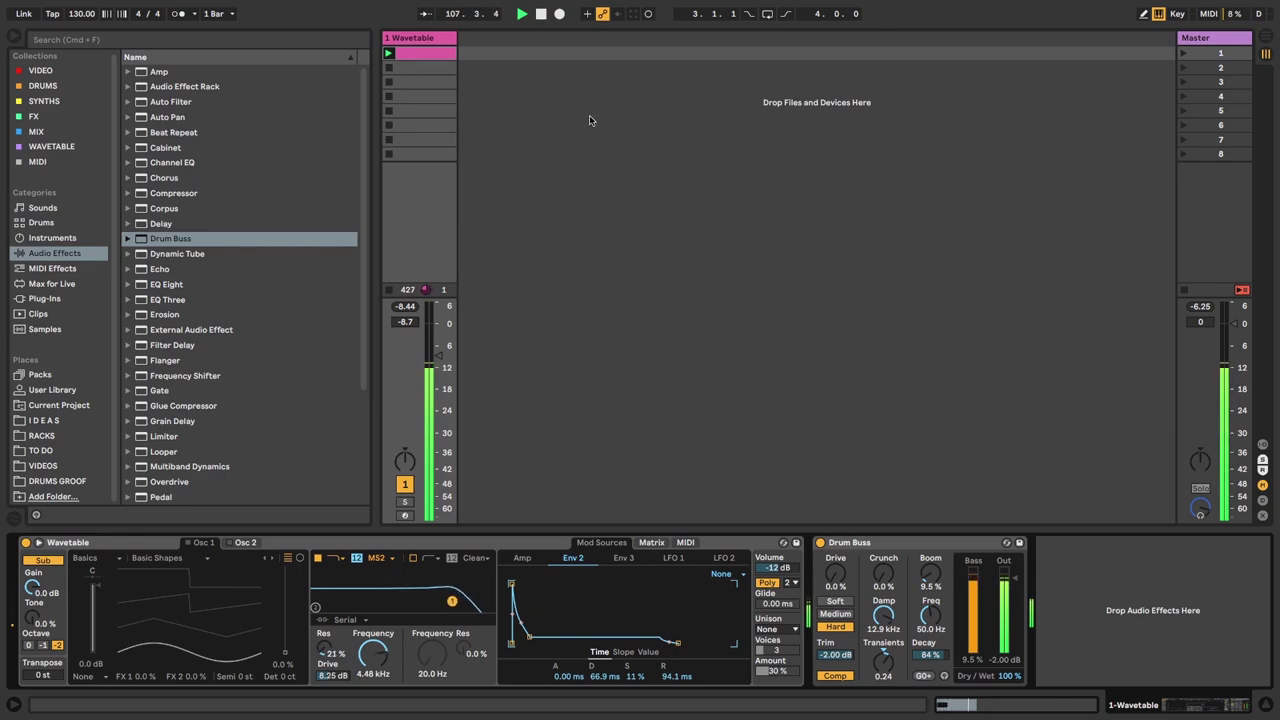
- Rename the kick's Wavetable track to BD
right_click(437, 37)
left_click(488, 80)
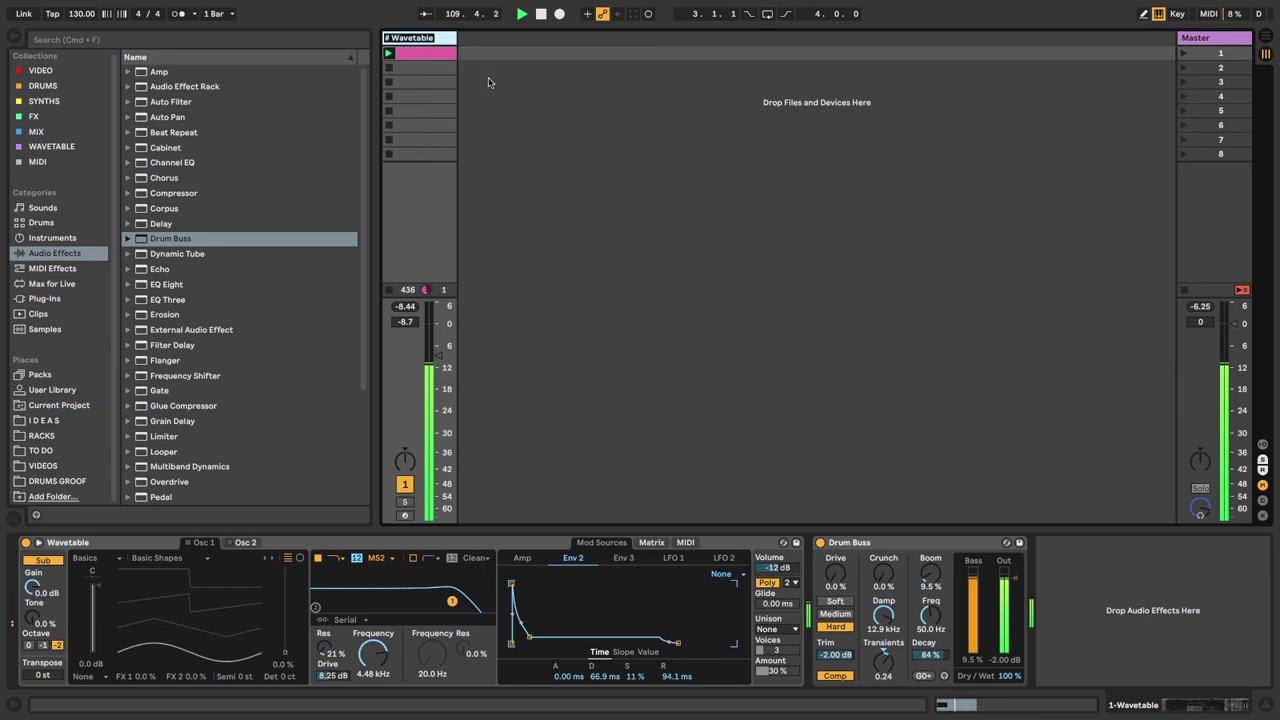
type("BD")
key("Return")
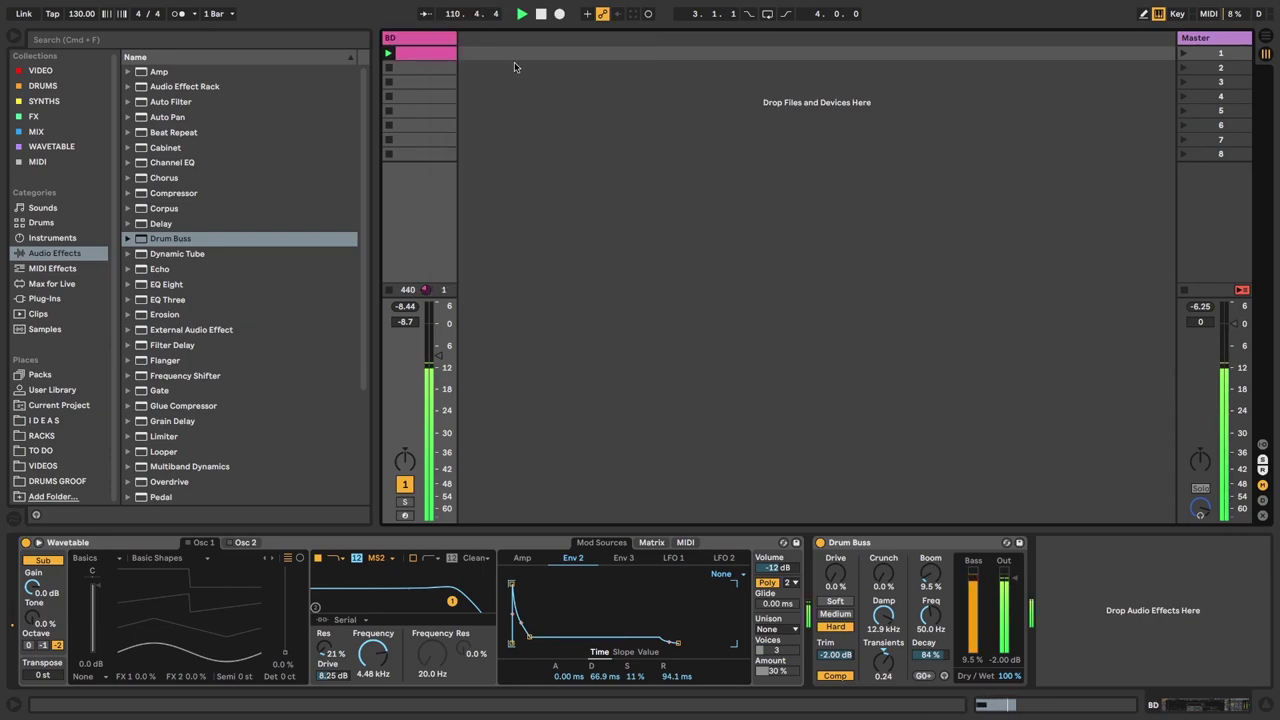
- Create a second track with a new Wavetable instrument and rename it HH
right_click(495, 37)
left_click(482, 37)
left_click(45, 238)
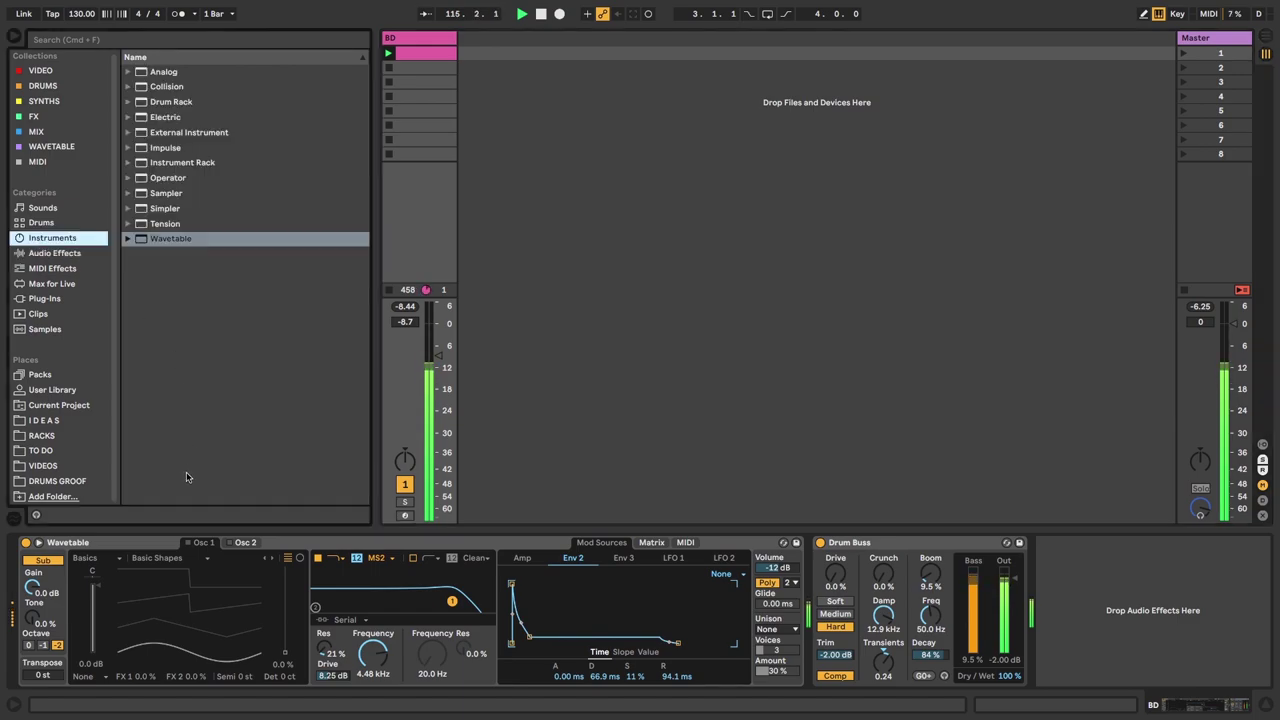
left_click_drag(155, 240, 500, 50)
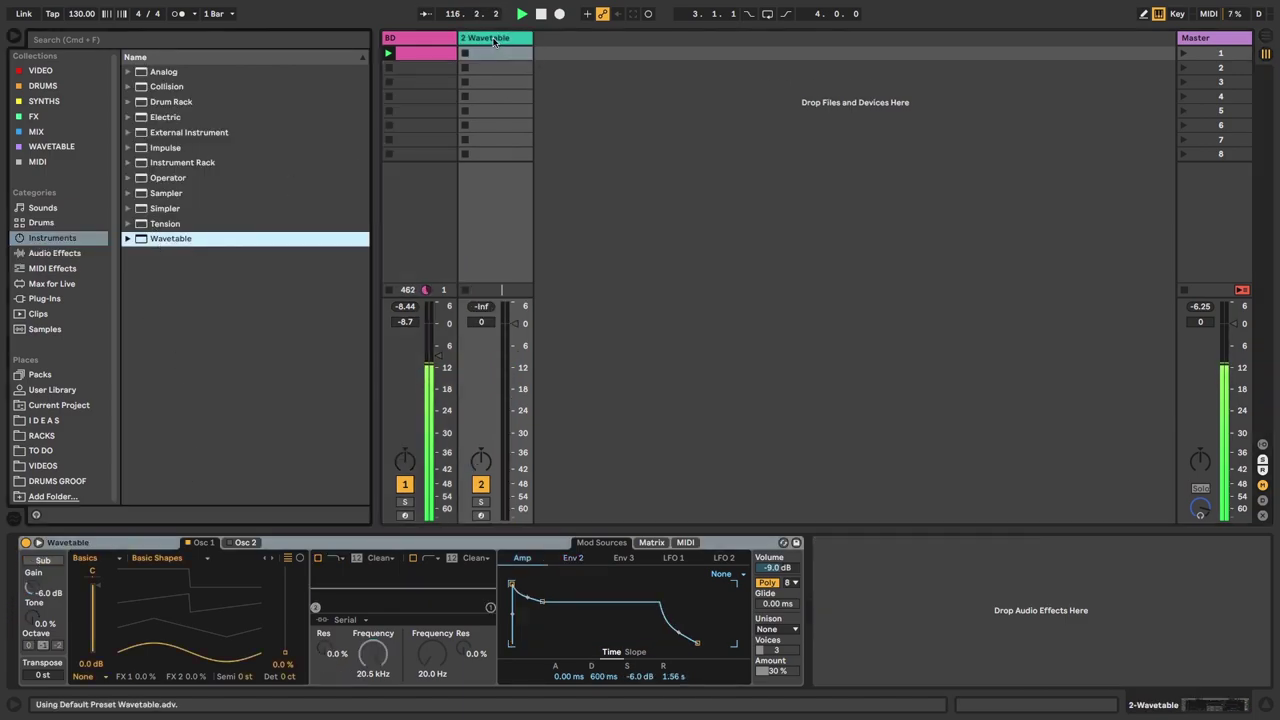
right_click(497, 40)
left_click(520, 103)
type("HH")
key("Return")
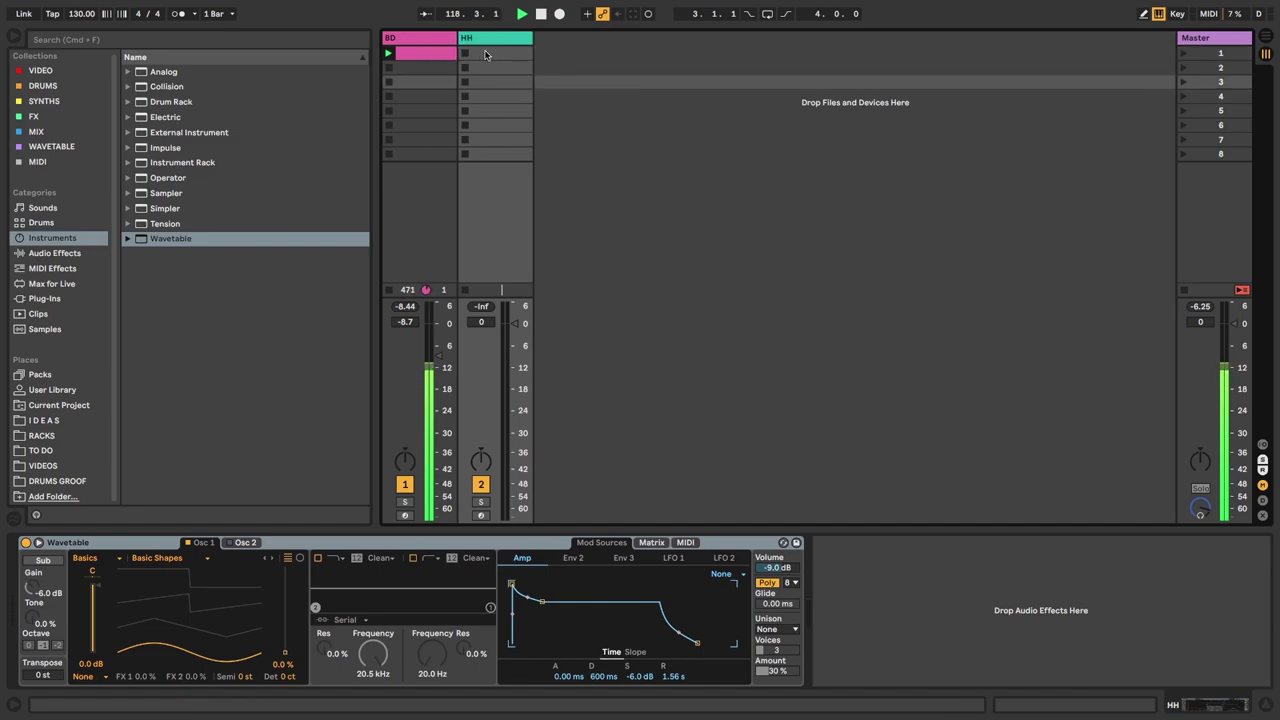
- Create a clip in the HH track's first slot with a C3 note at 1.1.3 and shorten its loop to one beat
double_click(485, 53)
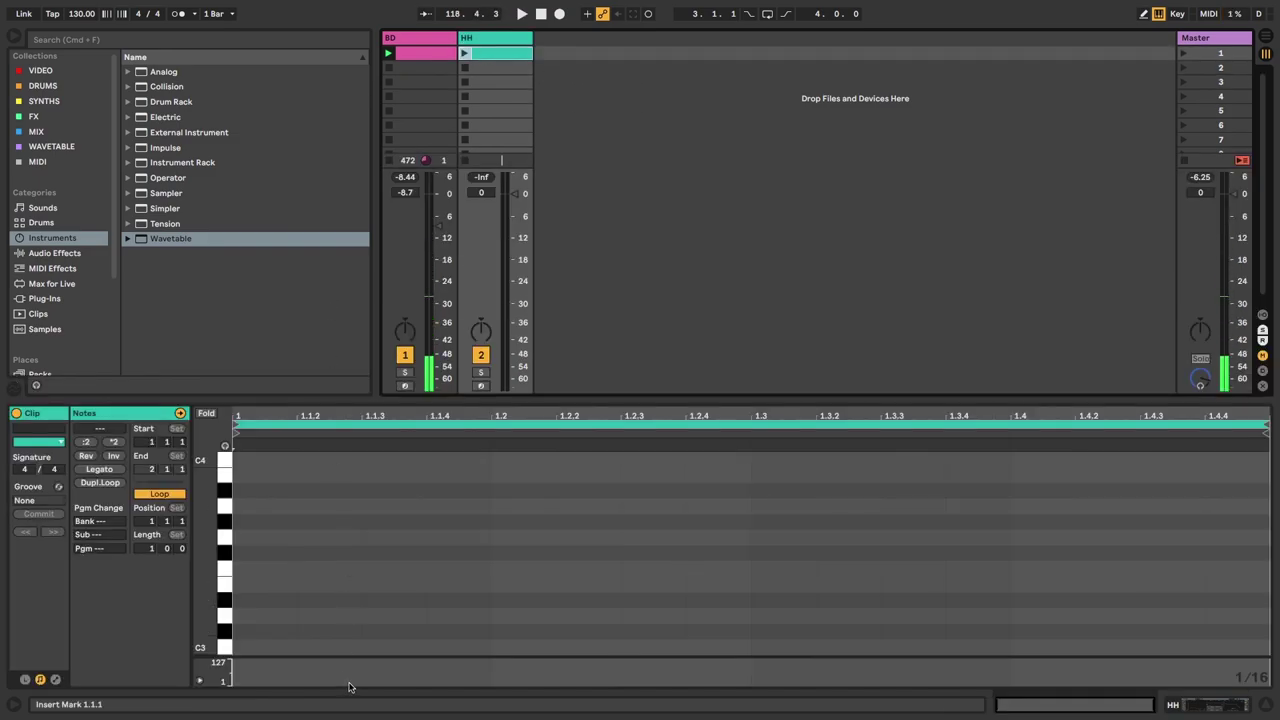
double_click(380, 650)
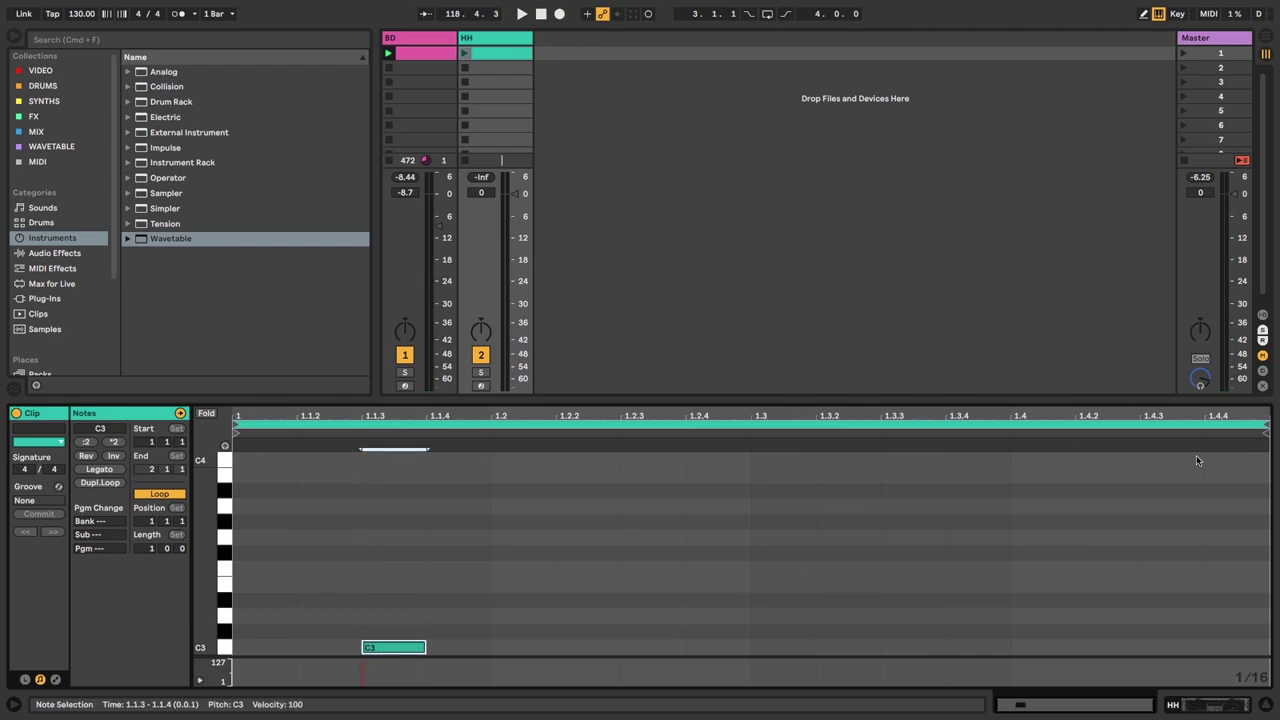
left_click(1265, 426)
left_click_drag(1265, 426, 491, 505)
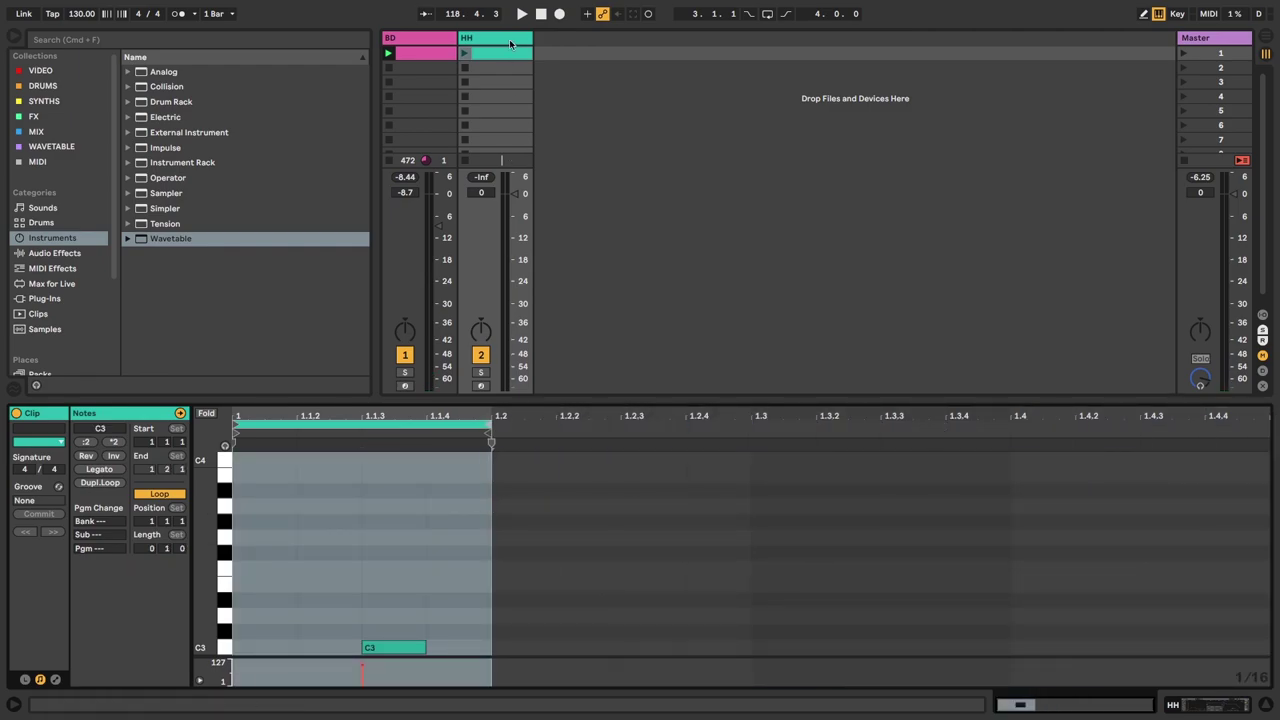
- Launch the HH clip with the BD track muted, show the HH track's Wavetable device and stop playback
left_click(466, 53)
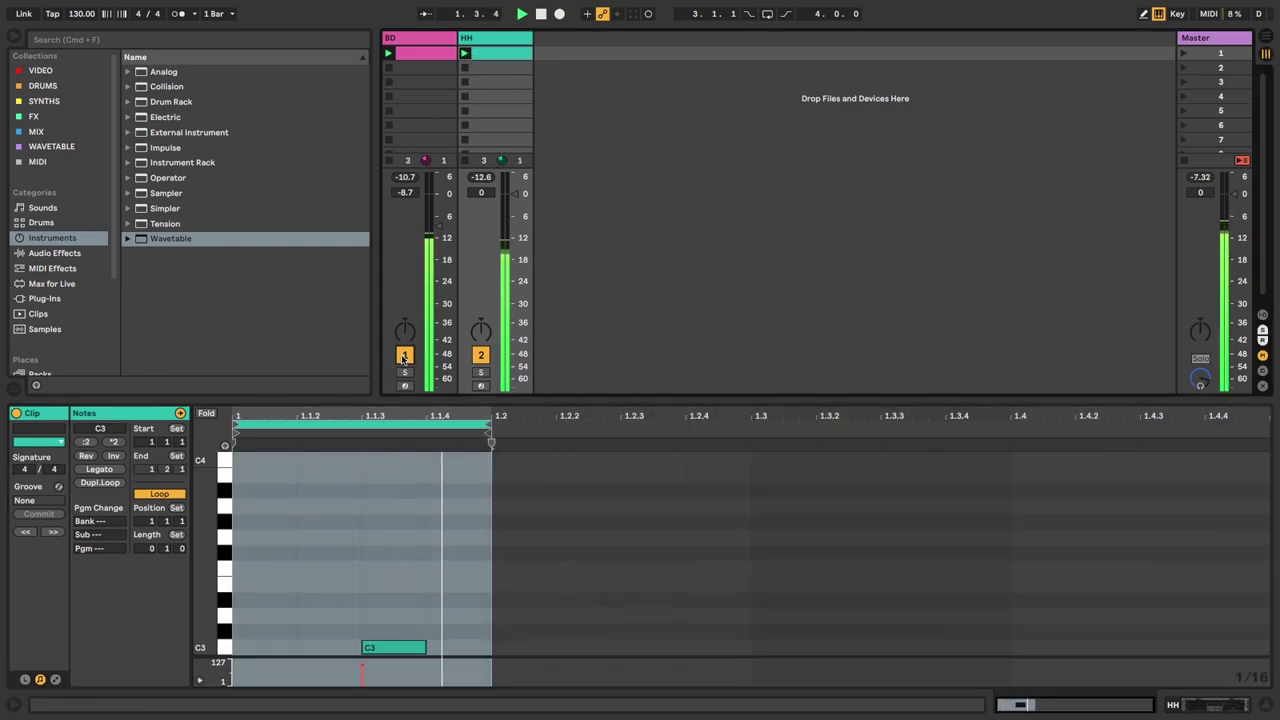
double_click(477, 38)
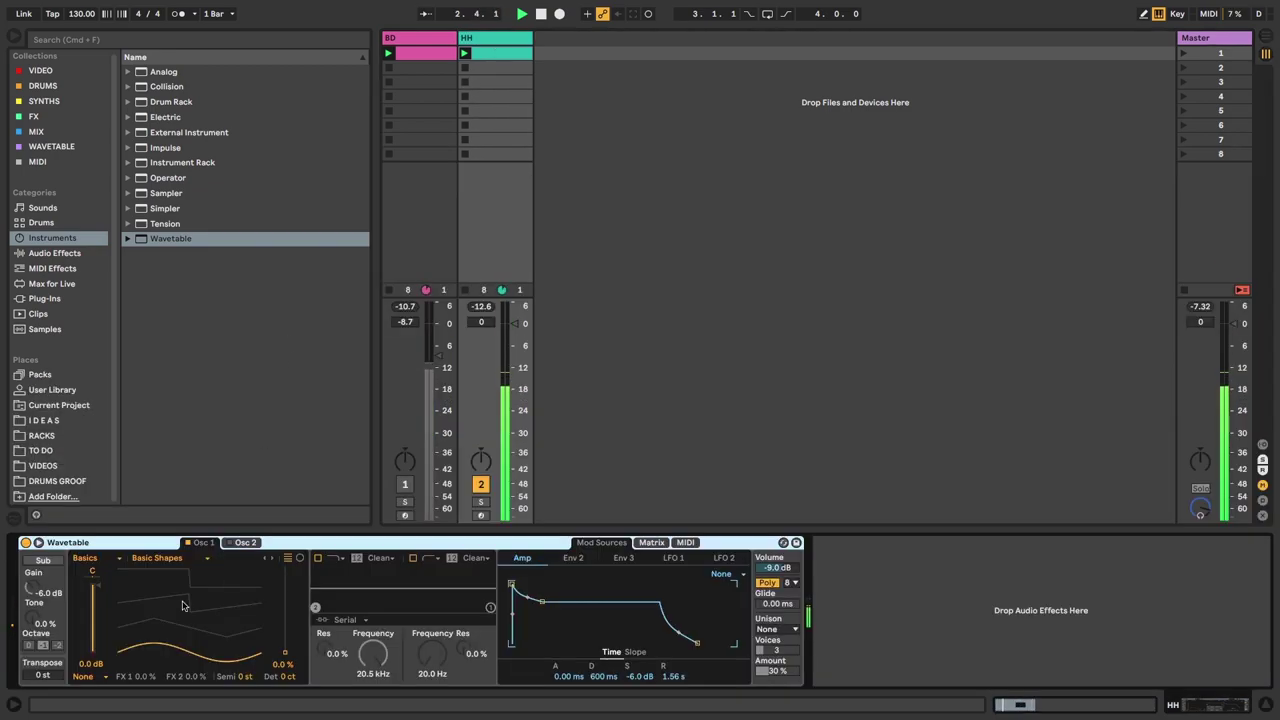
key("space")
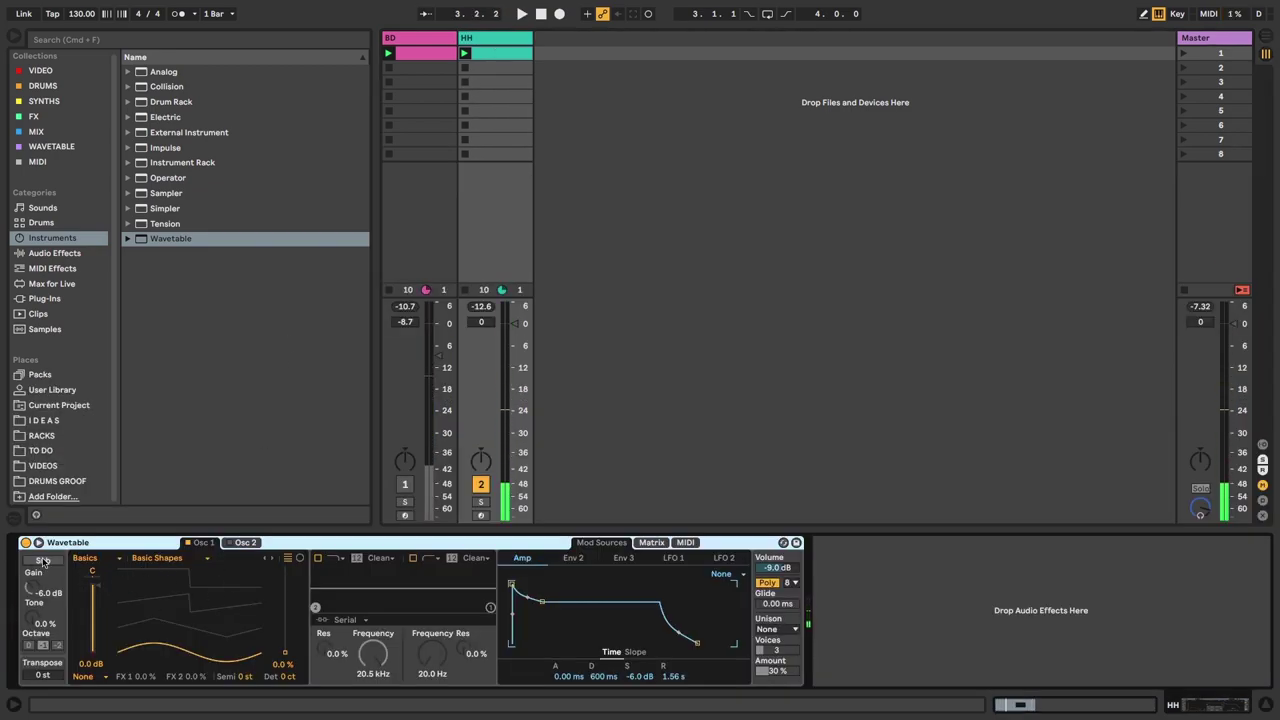
- Load the Swept Noise wavetable from the Noise category into oscillator 1
left_click(86, 559)
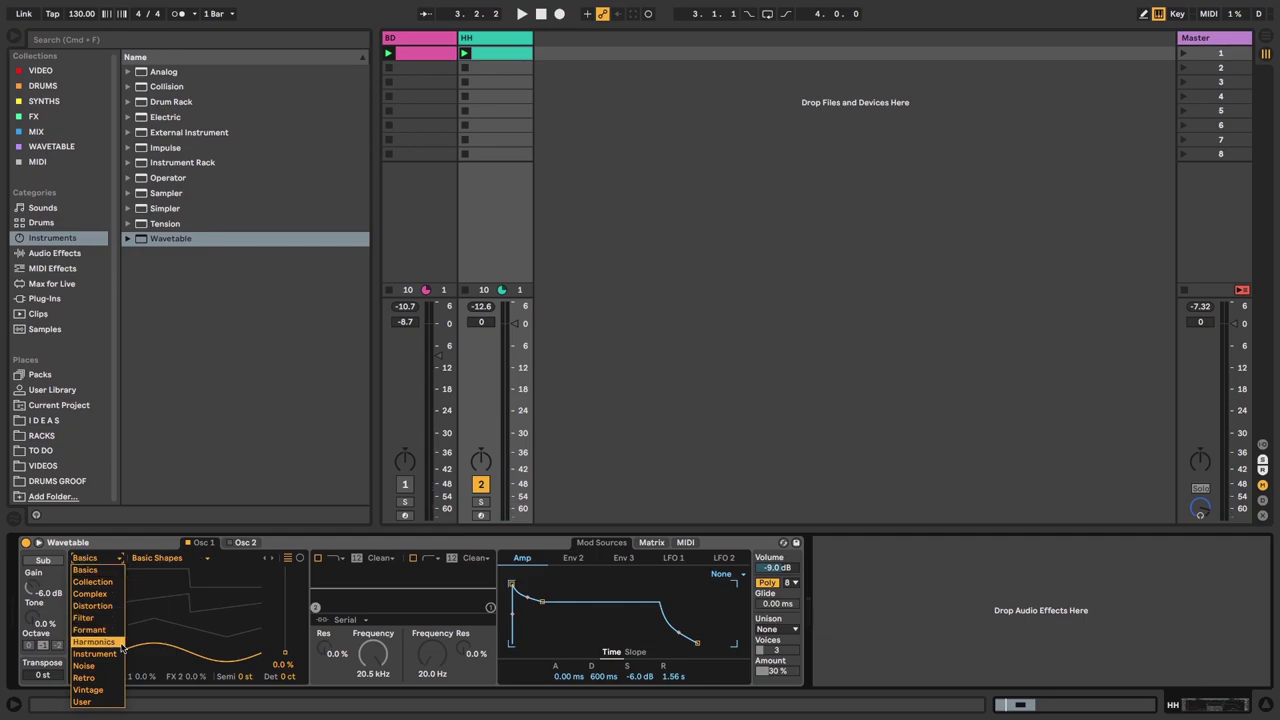
left_click(85, 666)
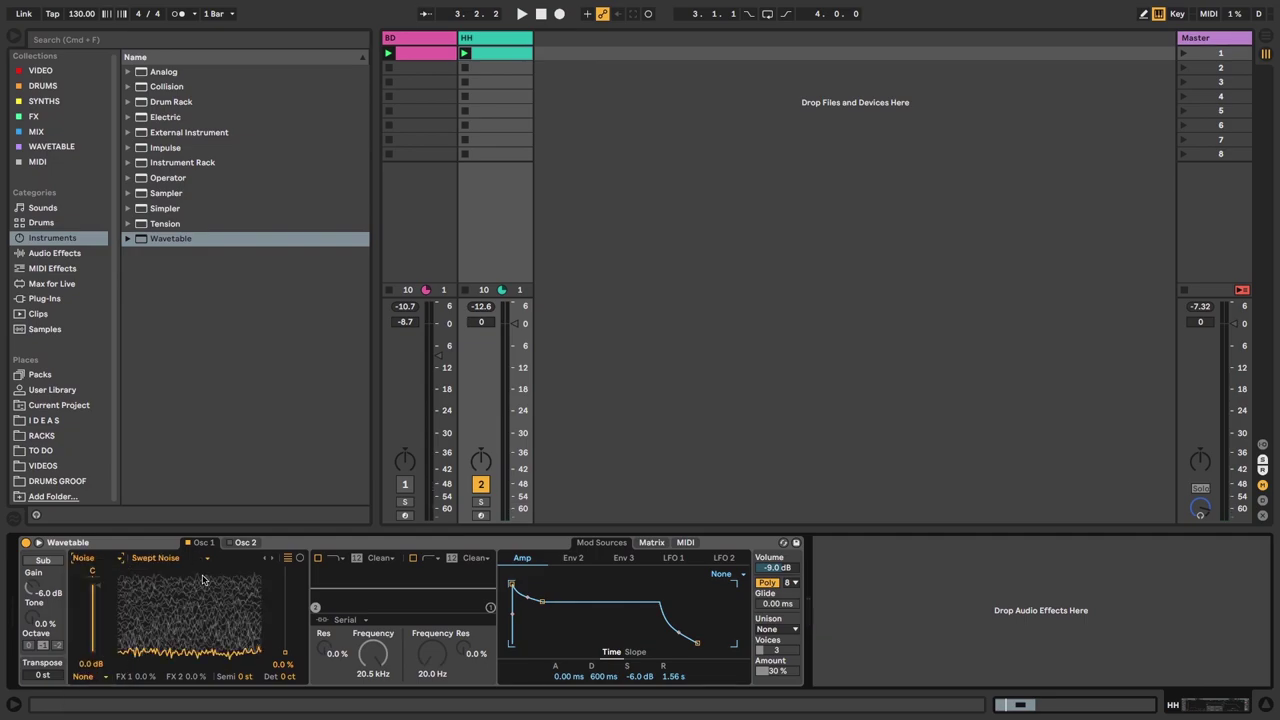
left_click(172, 563)
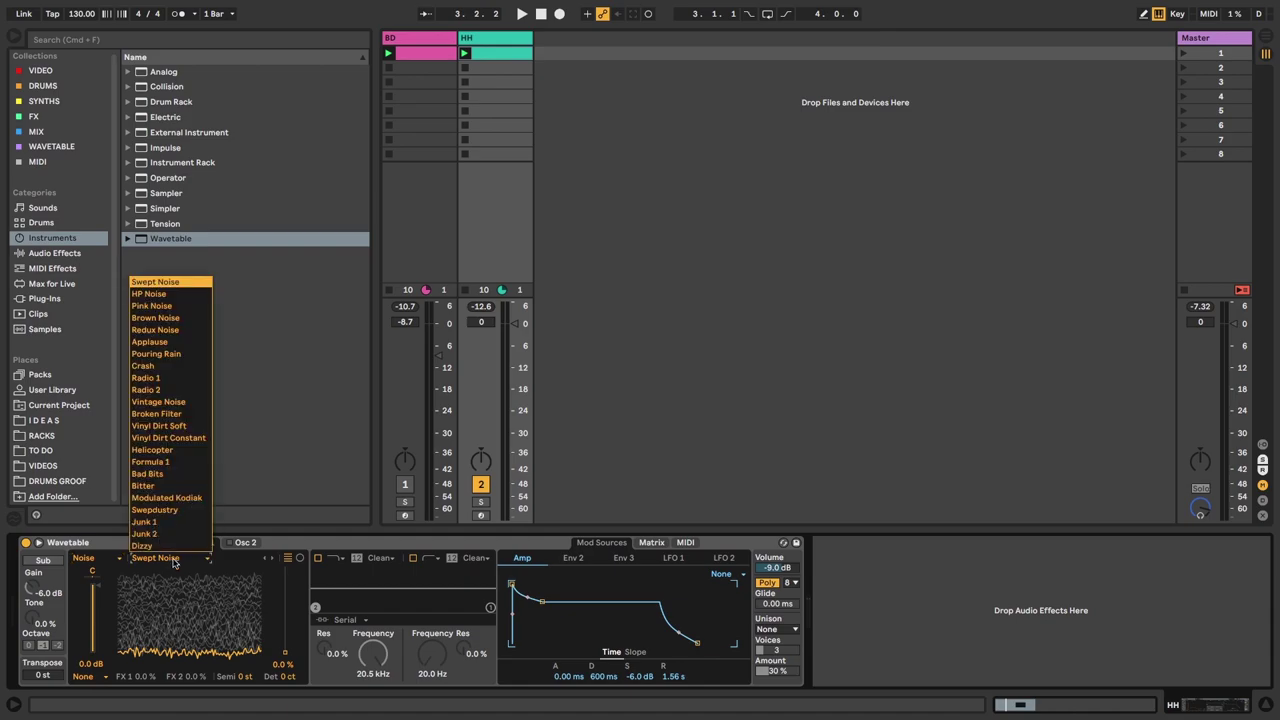
left_click(172, 563)
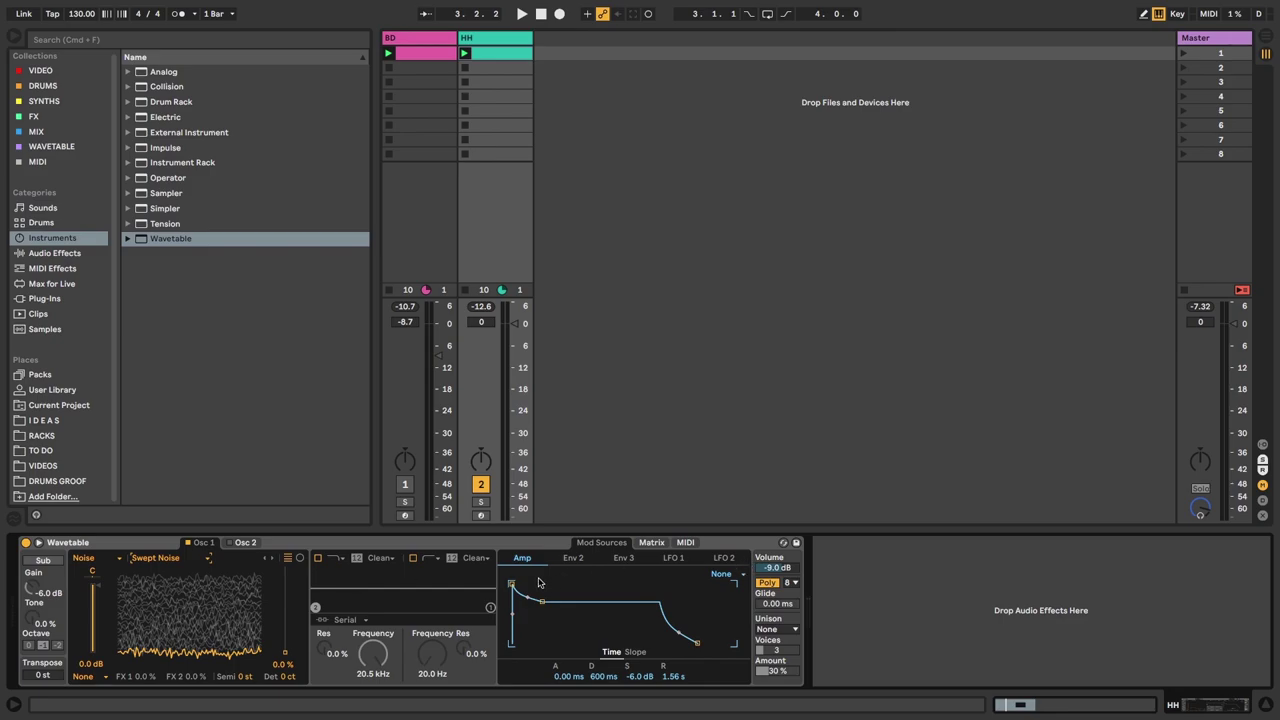
- Set the amp envelope to 228 ms decay, -37 dB sustain and 1.75 s release, and limit polyphony to 2 voices
left_click_drag(541, 601, 536, 636)
left_click_drag(696, 643, 699, 643)
left_click(791, 582)
left_click(791, 596)
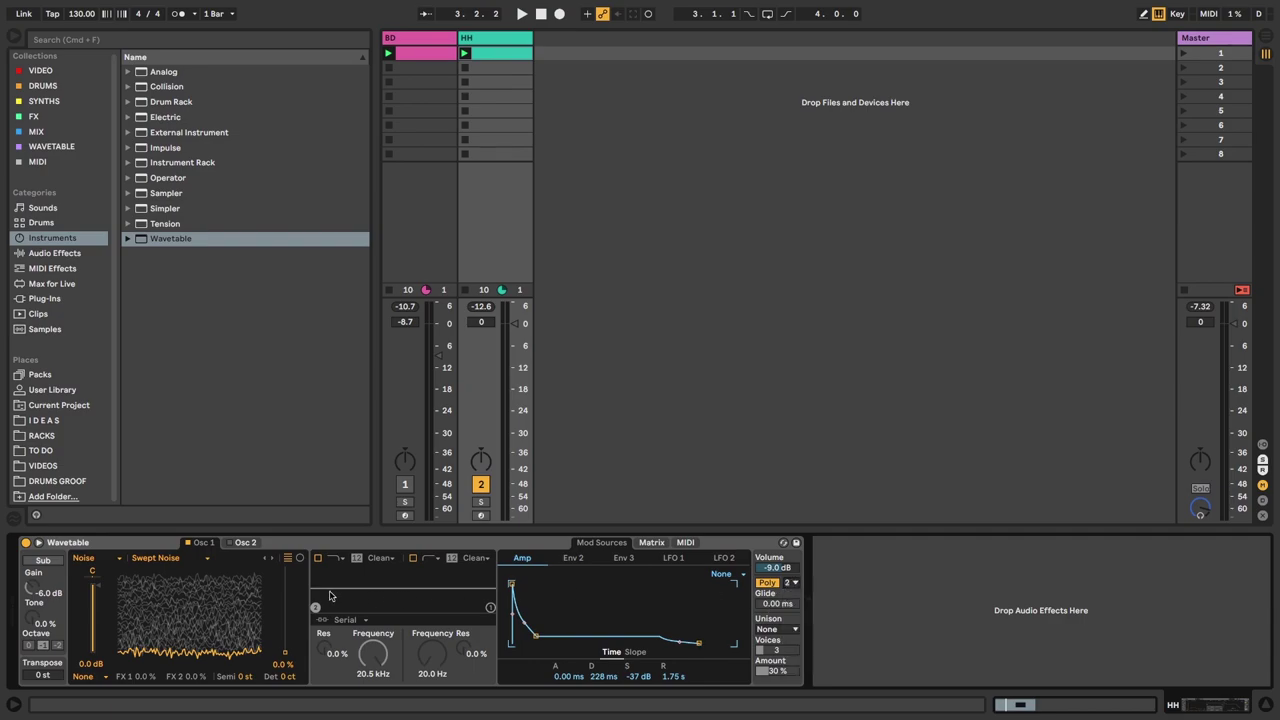
- Enable the first filter with the MS2 circuit and transpose oscillator 1 up 24 semitones
left_click(318, 558)
left_click(380, 558)
left_click(376, 598)
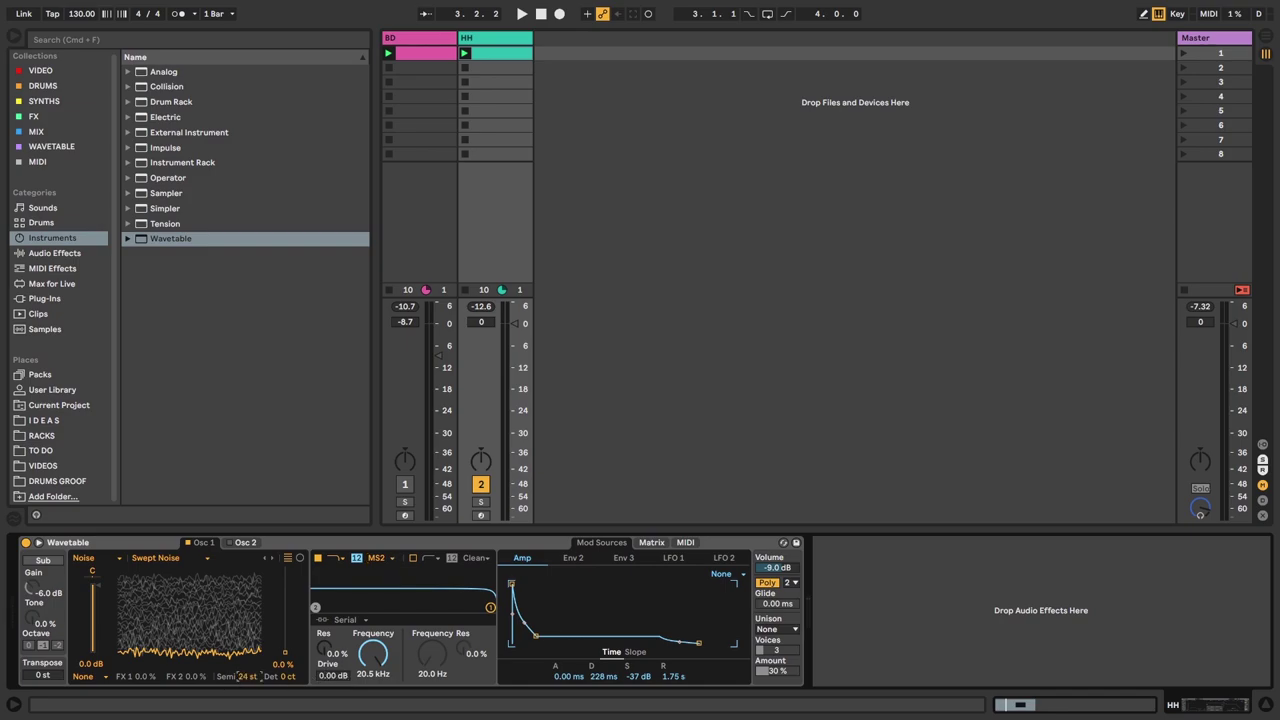
- Apply the Fm effect to oscillator 1 and, during playback, set it to 59 % tune and 85 % amount
left_click(83, 676)
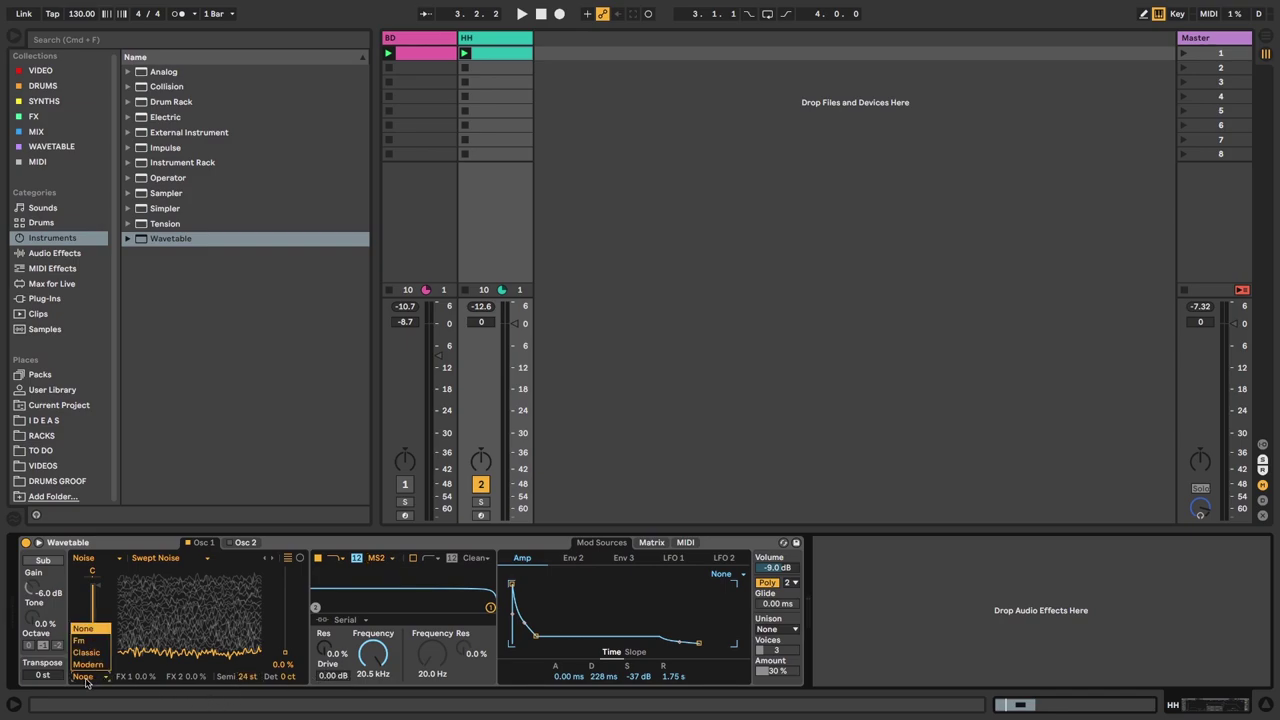
left_click(88, 641)
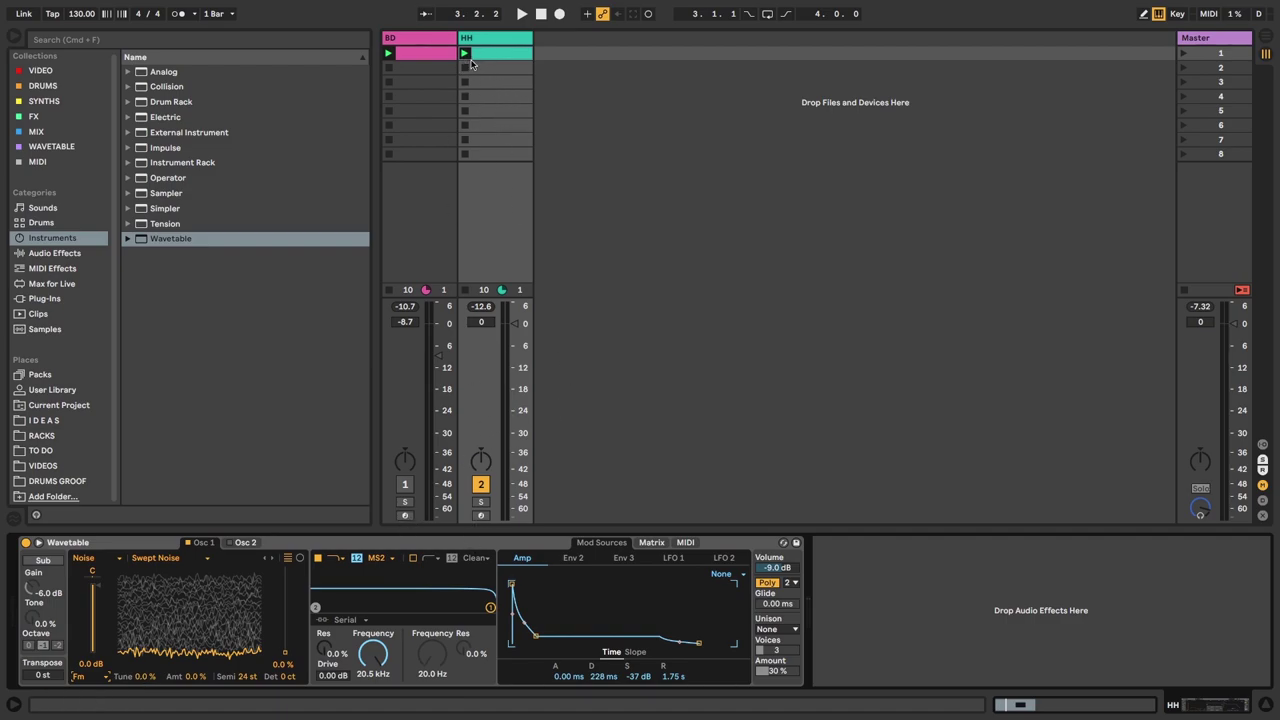
key("space")
left_click_drag(142, 680, 142, 580)
left_click_drag(192, 679, 192, 650)
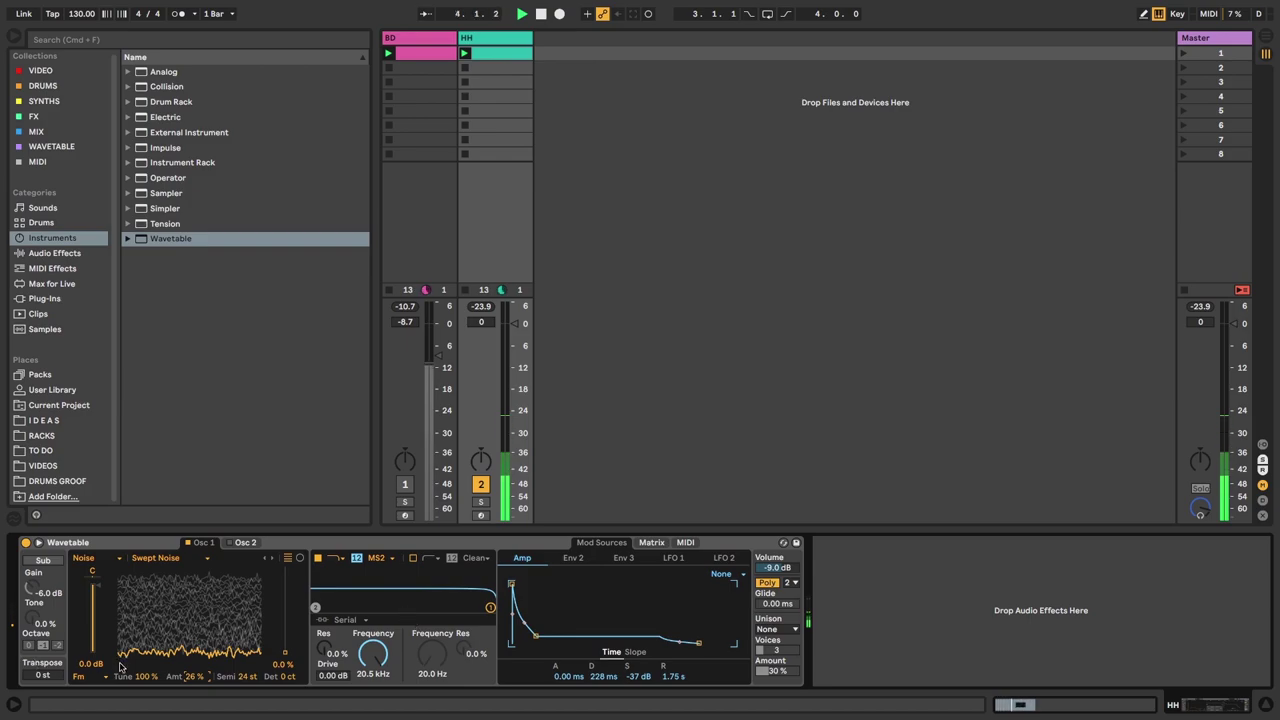
left_click_drag(186, 679, 186, 624)
mouse_move(142, 677)
left_mouse_down()
mouse_move(142, 716)
mouse_move(143, 696)
left_mouse_up()
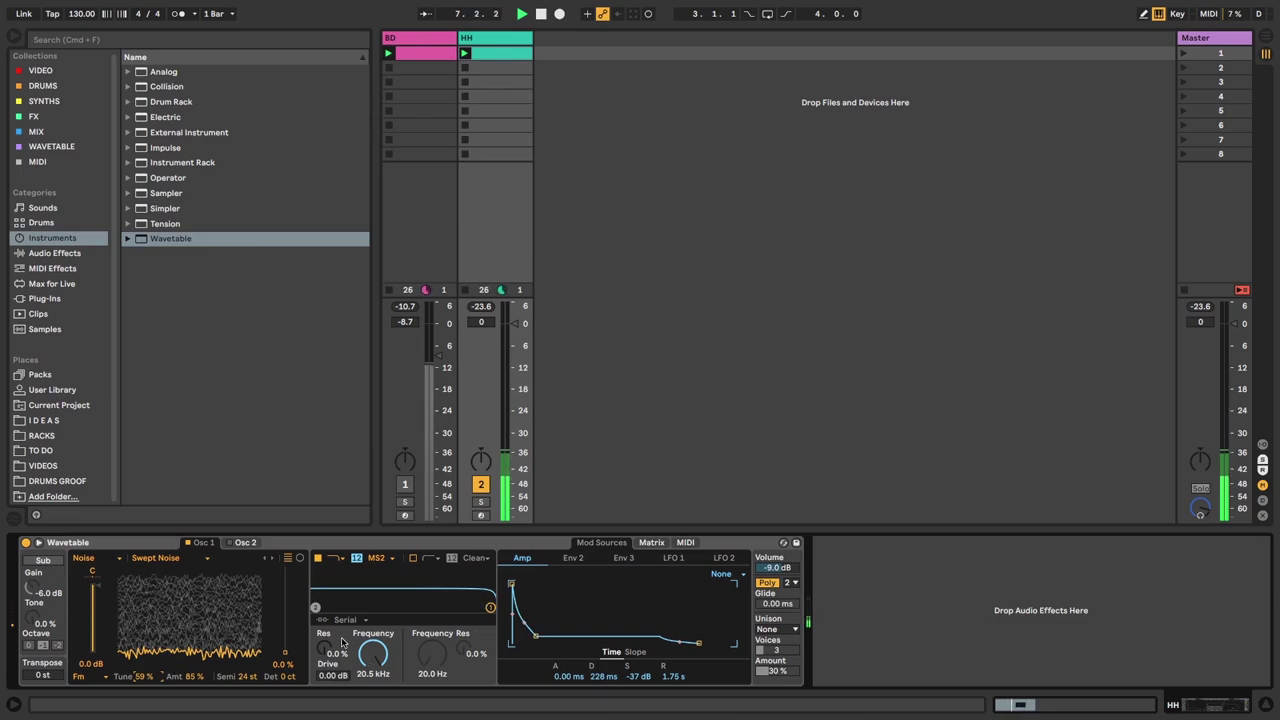
- Make the first filter a high-pass at 4.08 kHz with 21 % resonance, raise its drive and set the output volume to -5.2 dB
left_click_drag(491, 607, 450, 601)
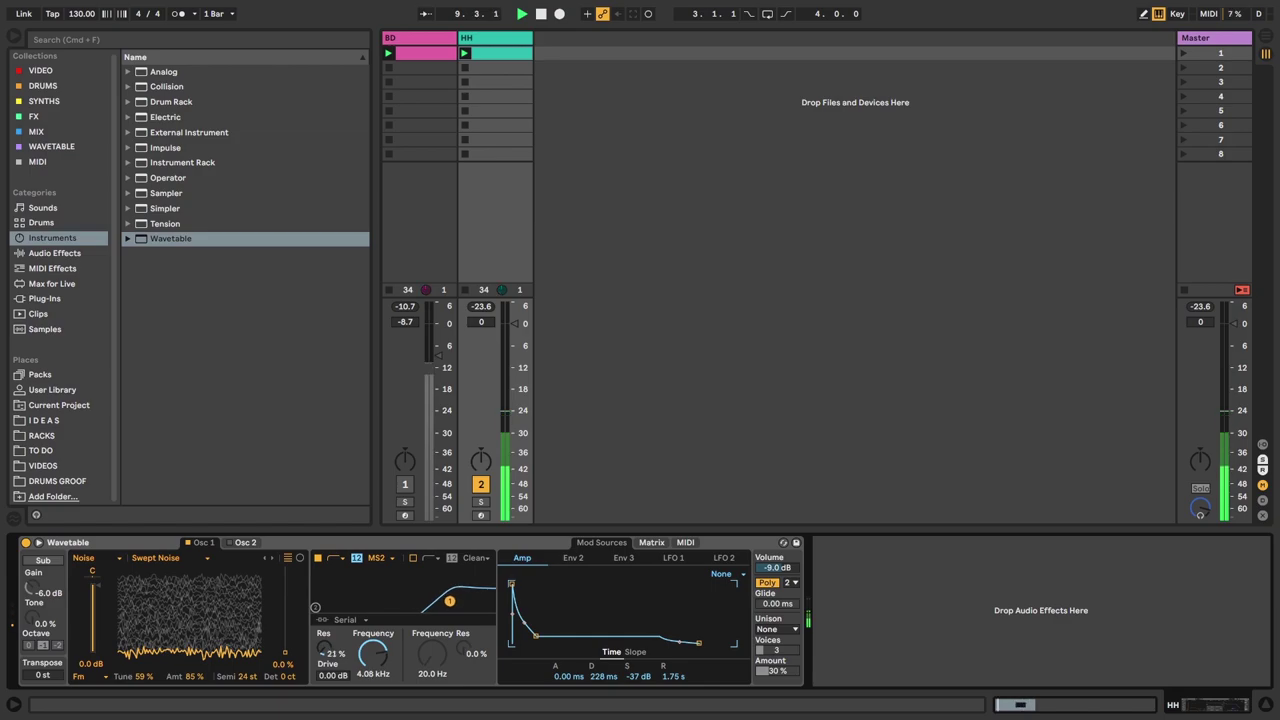
left_click_drag(333, 676, 333, 646)
left_click_drag(763, 571, 763, 560)
- Set the high-pass filter to 1.53 kHz and 14.6 dB drive, and oscillator 1's Fm effect to 81 % tune and 100 % amount
left_click_drag(454, 604, 425, 601)
left_click_drag(191, 677, 162, 661)
left_click_drag(333, 675, 333, 659)
- Set the amp envelope to 66.9 ms decay, -36 dB sustain and 1.33 s release, and the filter resonance to 45 %
left_click_drag(536, 636, 530, 635)
left_click_drag(662, 678, 662, 700)
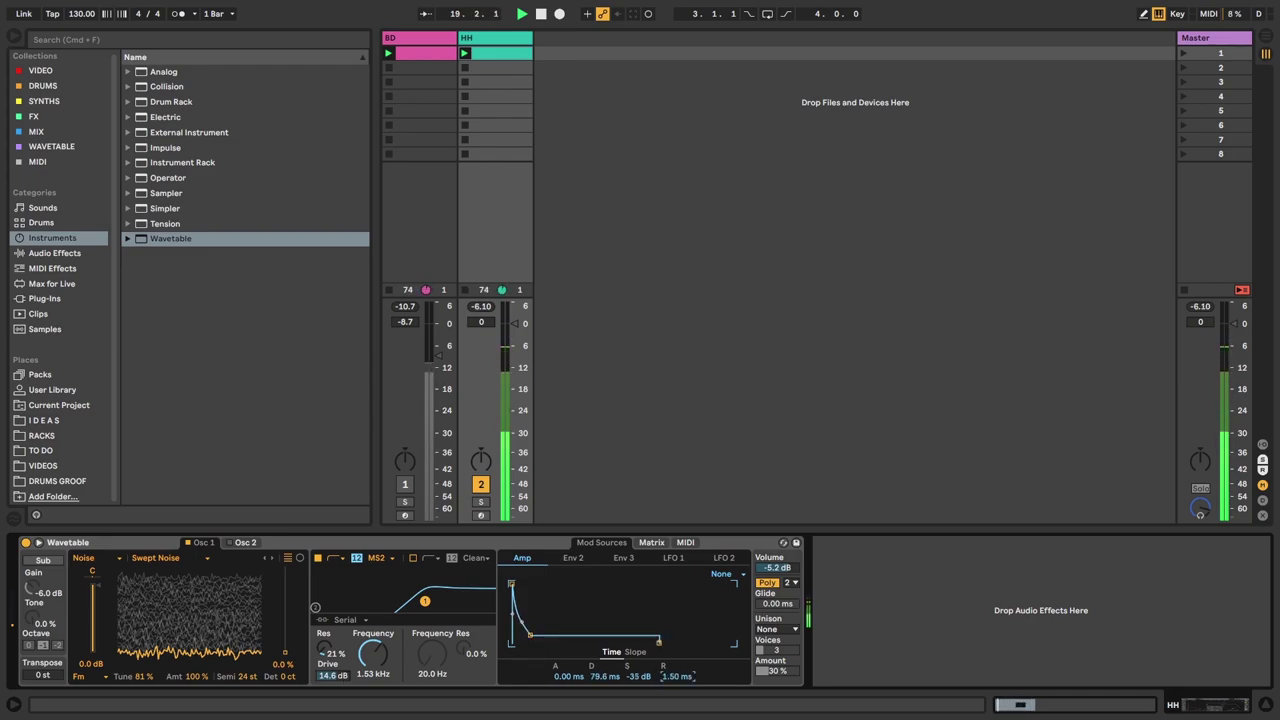
left_click_drag(530, 635, 529, 643)
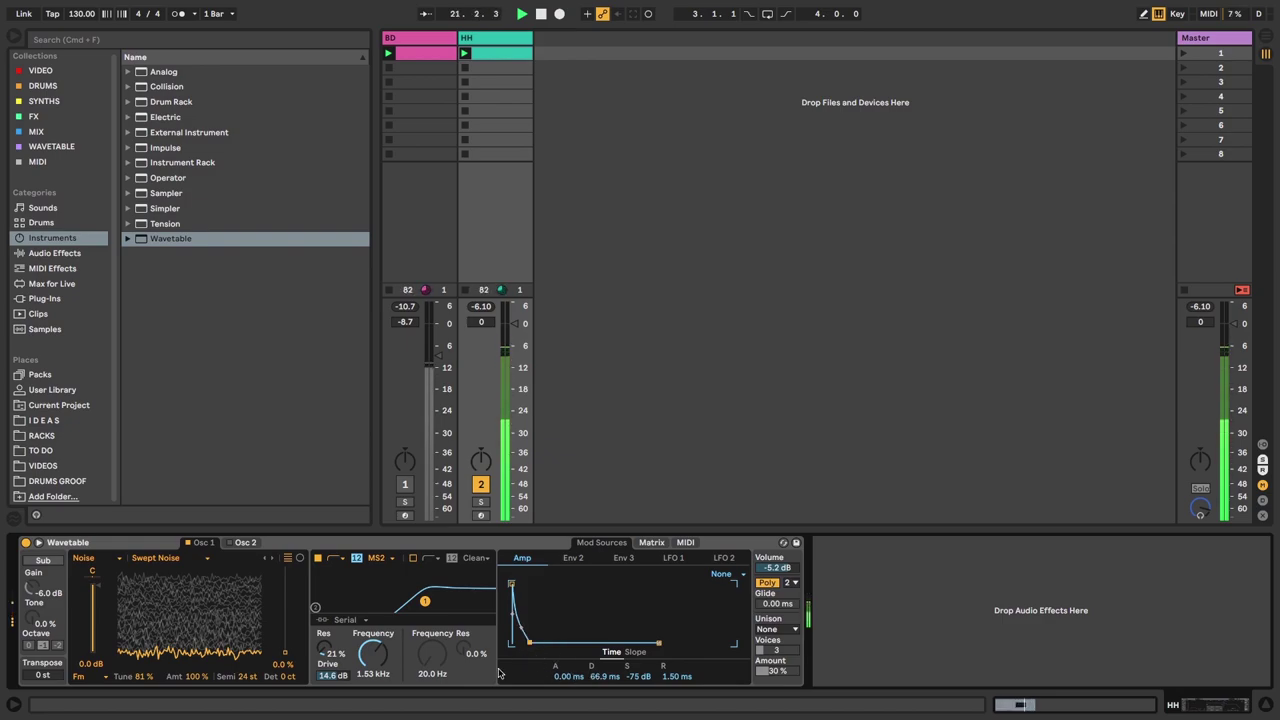
mouse_move(673, 679)
left_mouse_down()
mouse_move(673, 668)
mouse_move(640, 670)
mouse_move(659, 685)
mouse_move(658, 655)
mouse_move(675, 680)
left_mouse_up()
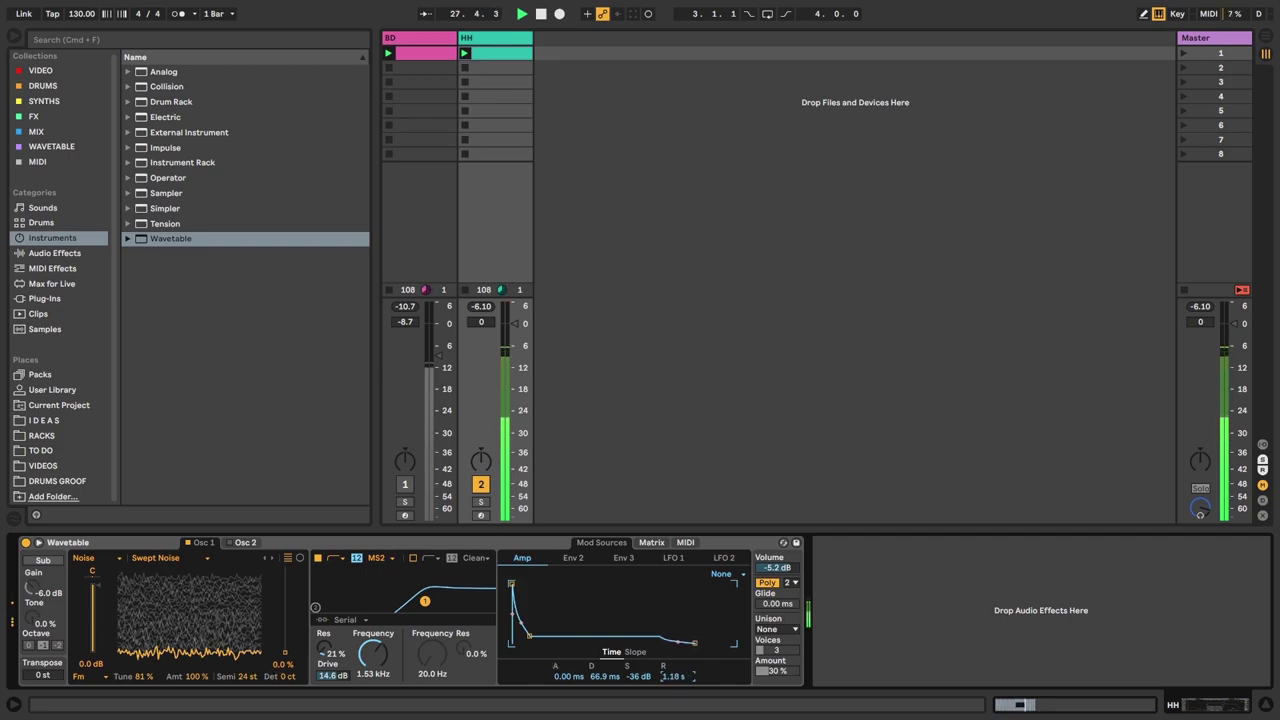
left_click_drag(663, 677, 676, 668)
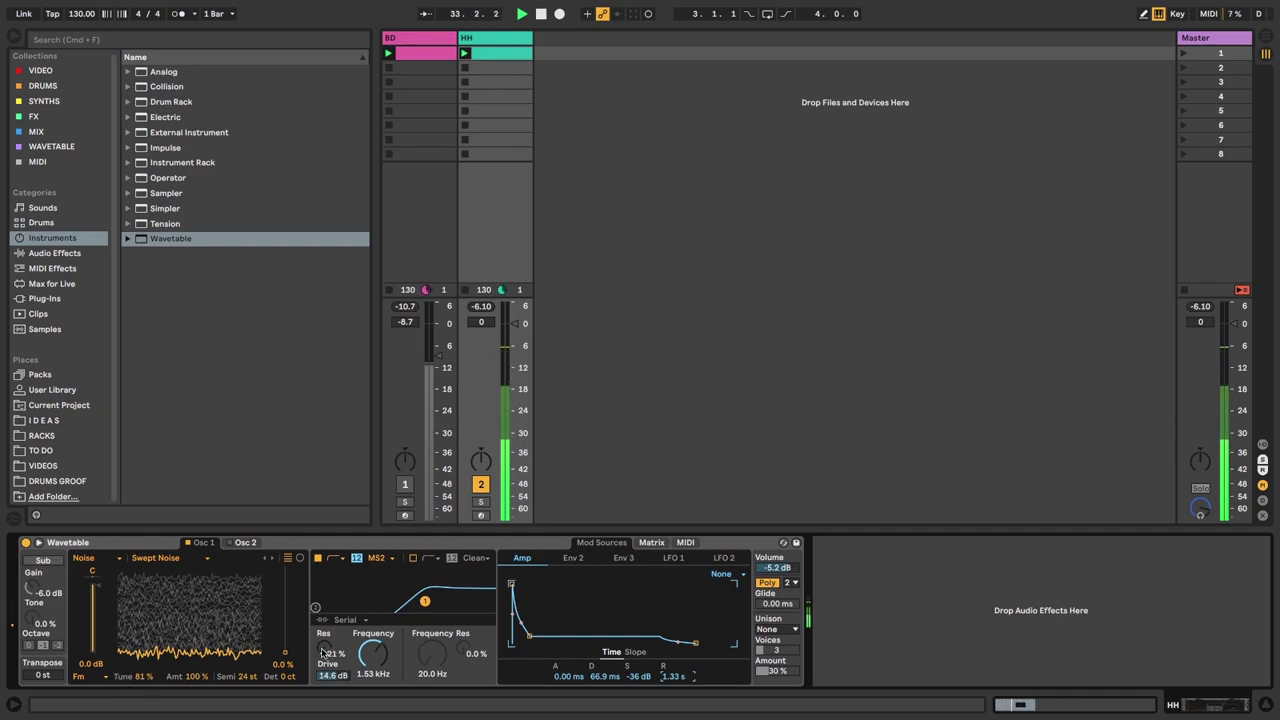
left_click_drag(333, 653, 333, 622)
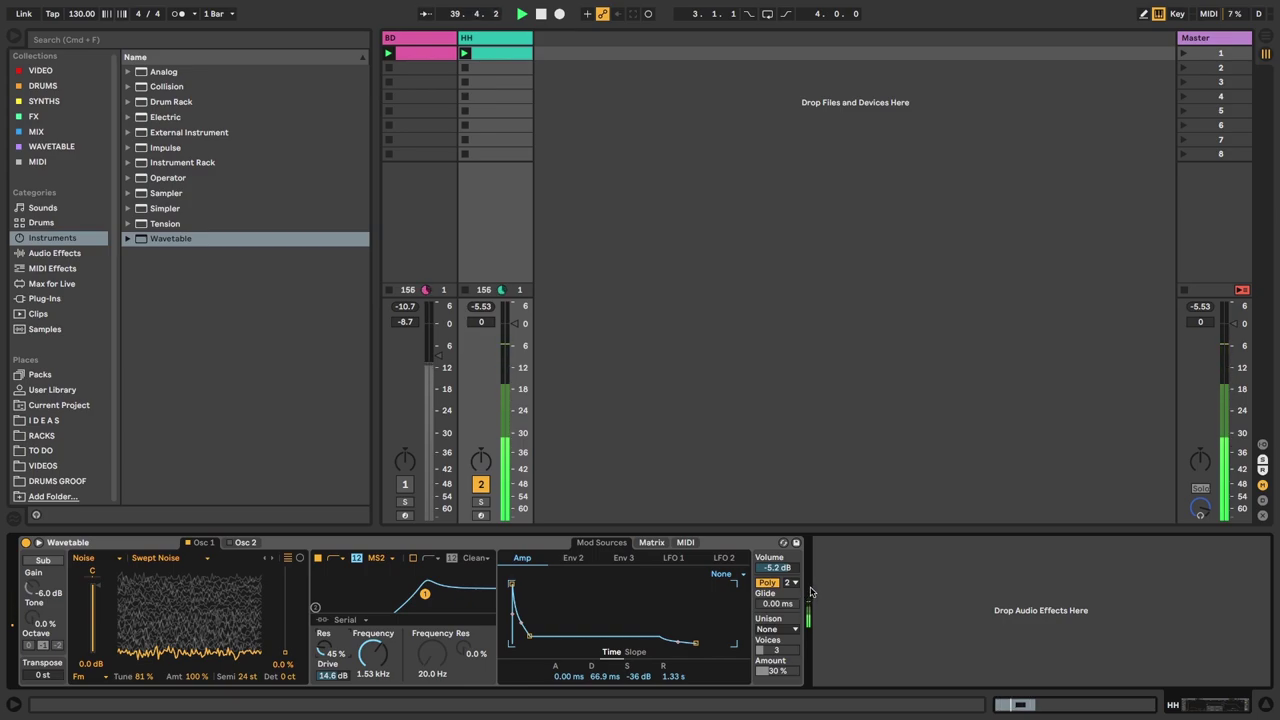
- Unmute the BD track and balance the levels with BD at -6.7 dB and HH at -2.0 dB
left_click(404, 485)
left_click_drag(437, 356, 438, 345)
left_click_drag(514, 323, 514, 330)
left_click_drag(438, 345, 438, 348)
- Lengthen Env 2's decay slightly on the BD track's Wavetable and set its pitch modulation amount to 39.8
left_click(430, 37)
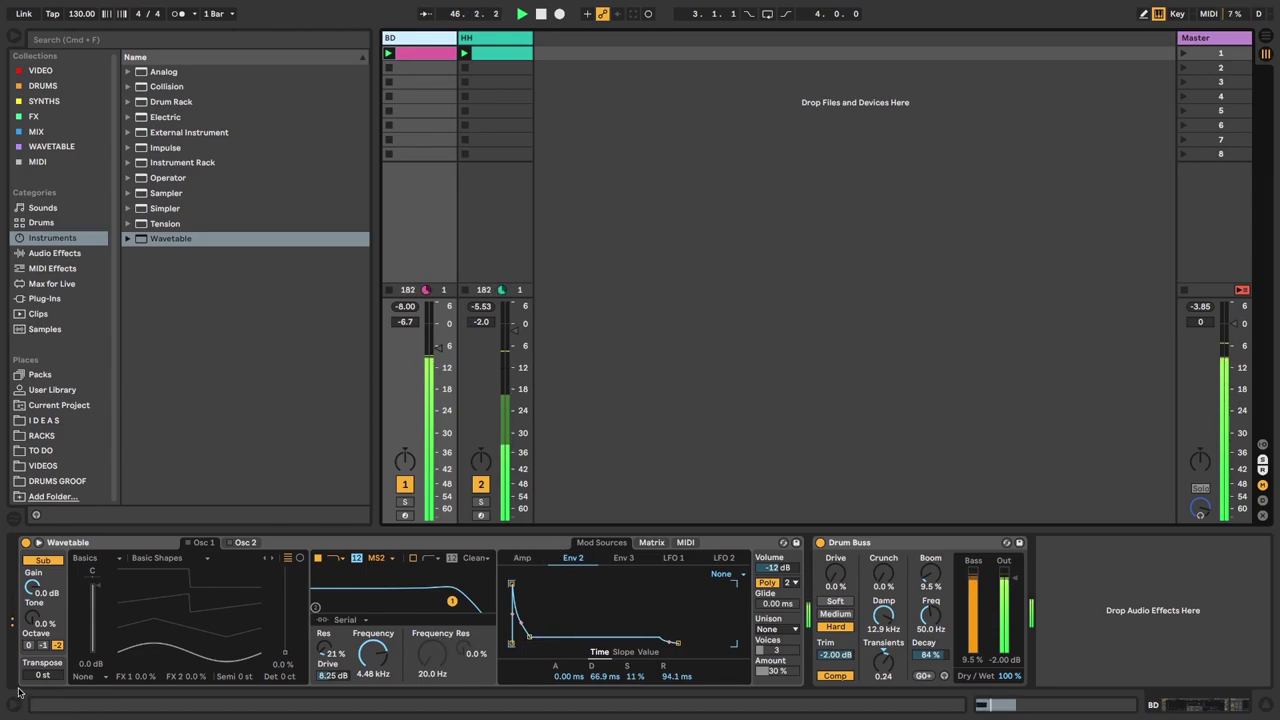
left_click_drag(529, 637, 533, 639)
left_click(651, 542)
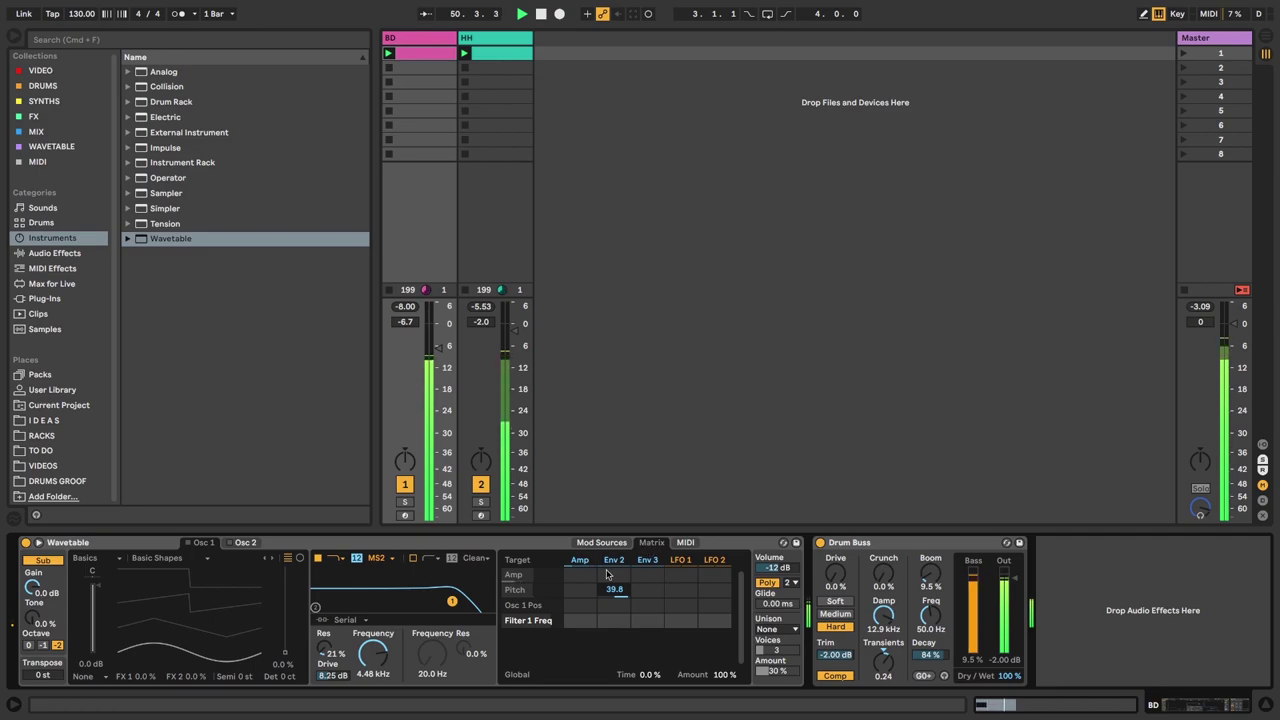
- On the BD Wavetable, set the sub transpose to -12 st, Env 2's pitch modulation to 45 and the filter drive to 10.3 dB
left_click_drag(44, 676, 44, 710)
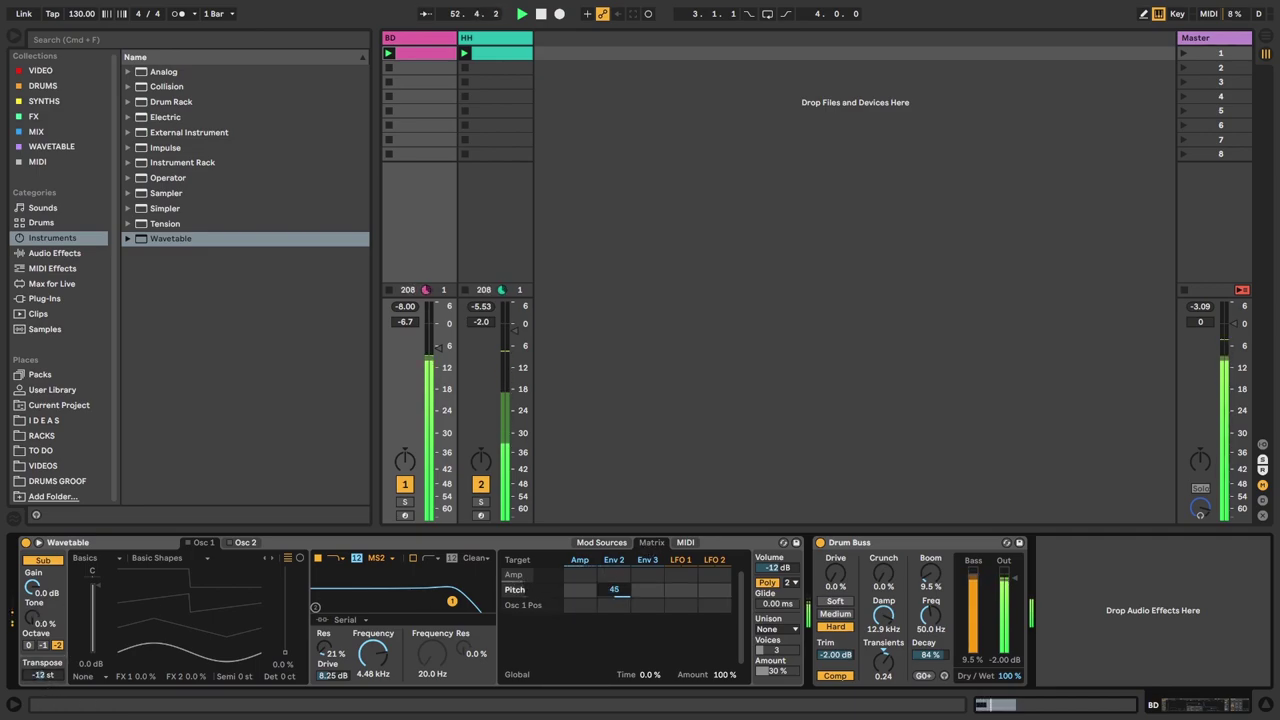
left_click(603, 542)
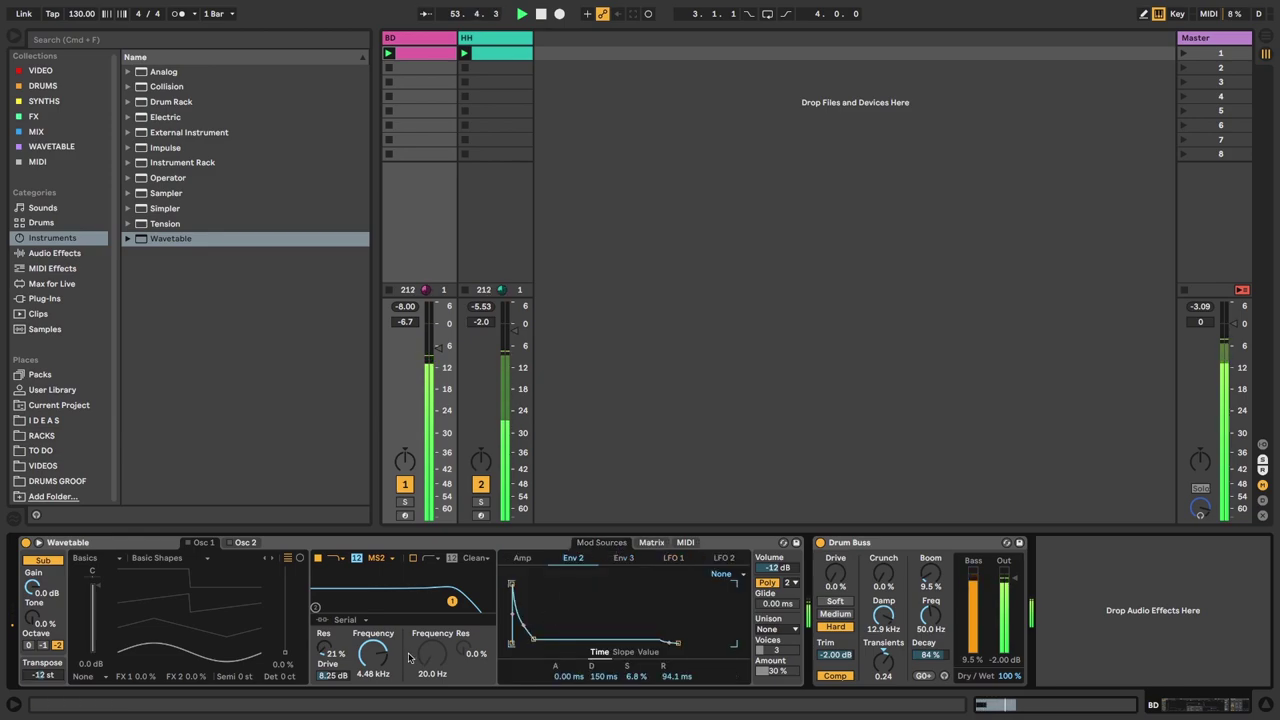
left_click_drag(342, 675, 342, 660)
- Fine-tune Env 2's decay and release, and set the amp envelope to 1.36 s decay, -16 dB sustain and 790 ms release
left_click_drag(535, 640, 531, 638)
left_click_drag(677, 643, 690, 643)
left_click(522, 558)
left_click_drag(548, 617, 549, 620)
- Set Drum Buss to 7.8 % boom, 81 % decay and 0.30 transients, with track levels of -6.5 dB for BD and -1.3 dB for HH
left_click_drag(974, 610, 974, 604)
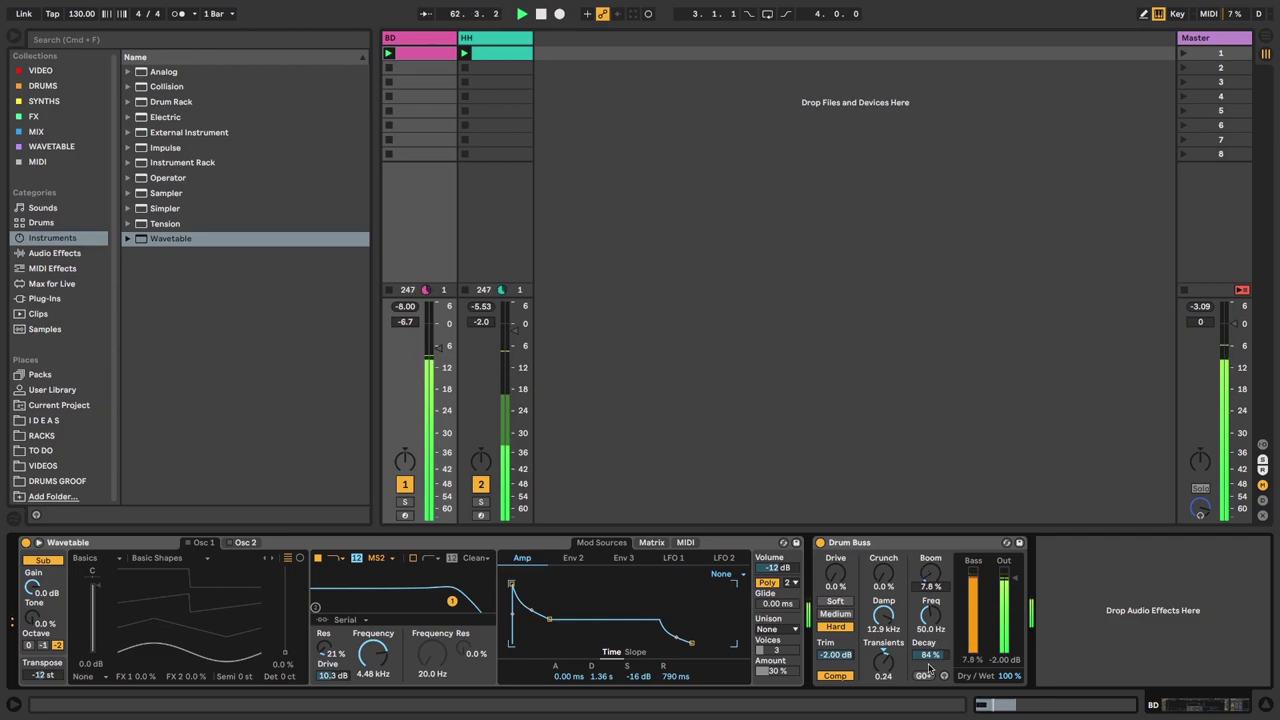
left_click_drag(883, 662, 883, 654)
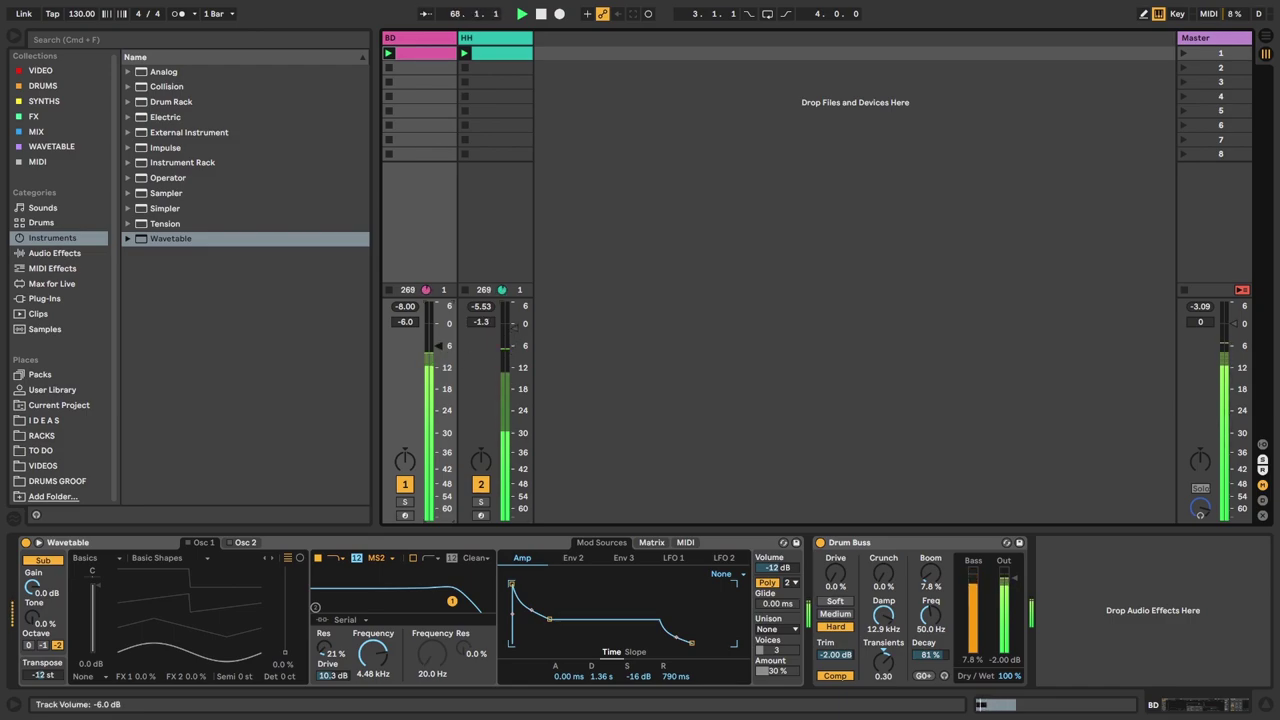
- On the HH Wavetable, set the filter drive to 20.8 dB, the volume to -7.9 dB and the amp release to 716 ms
left_click(500, 48)
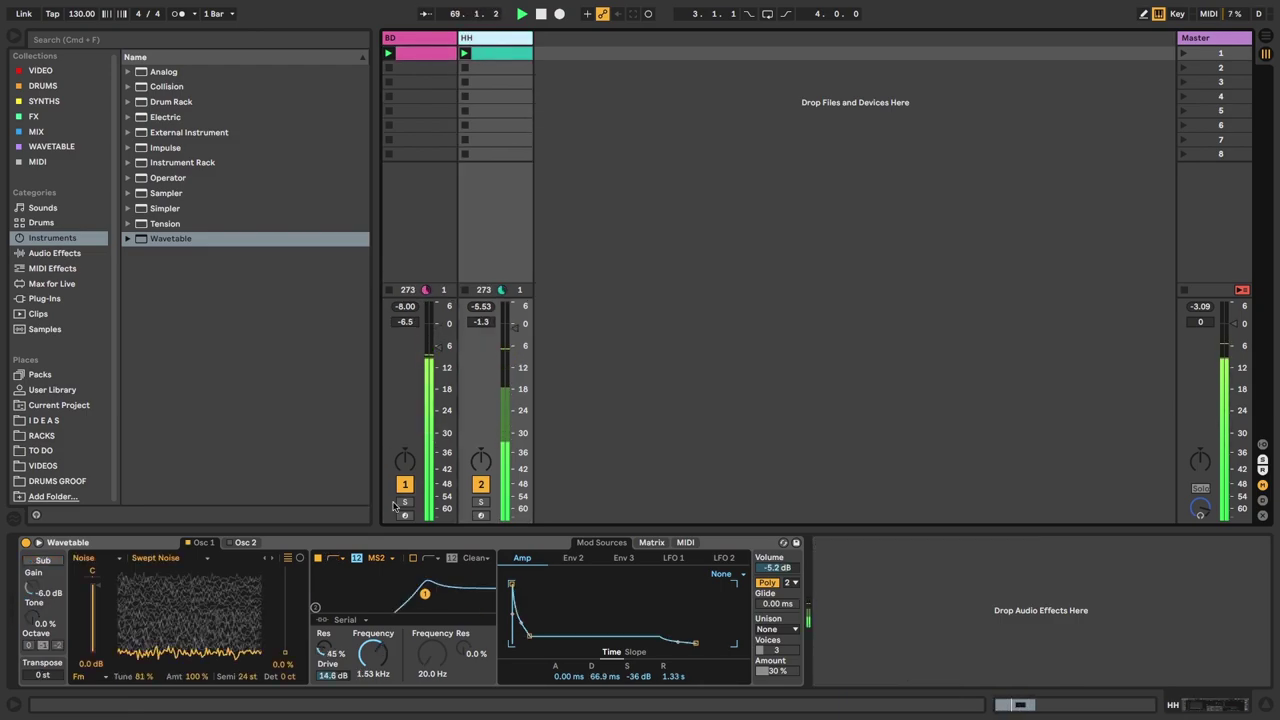
left_click_drag(323, 684, 323, 672)
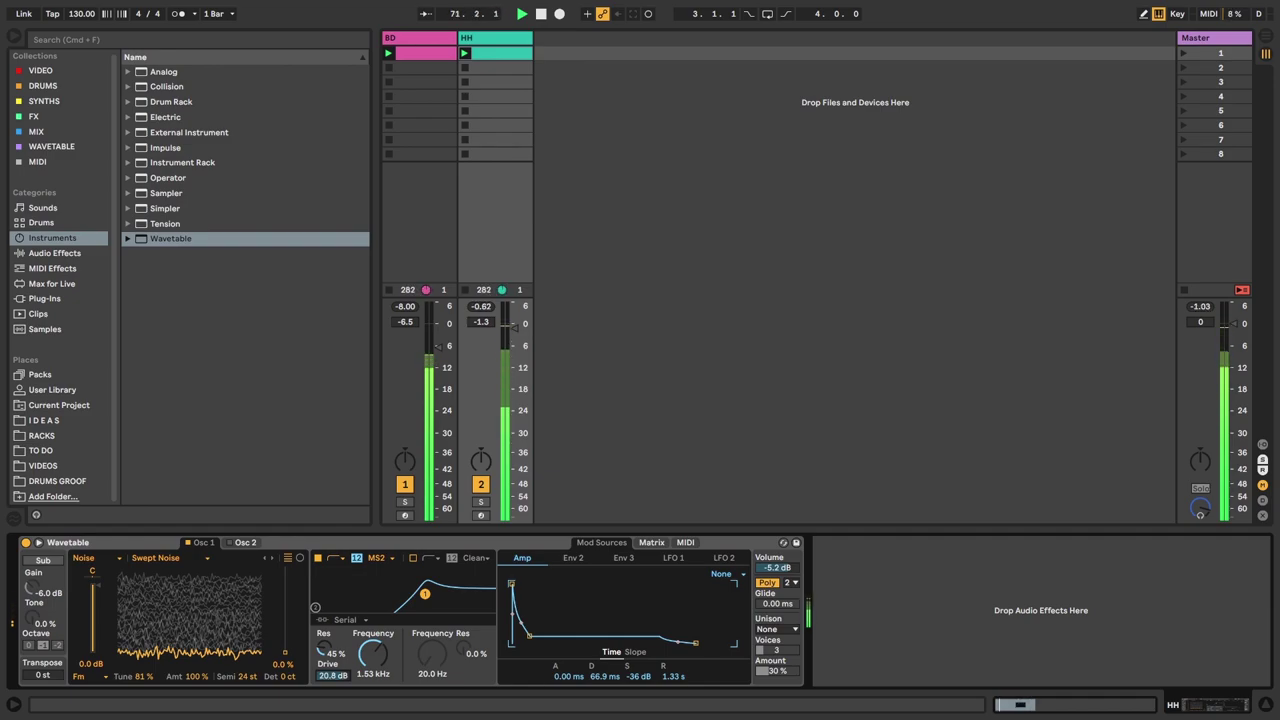
left_click_drag(776, 567, 776, 580)
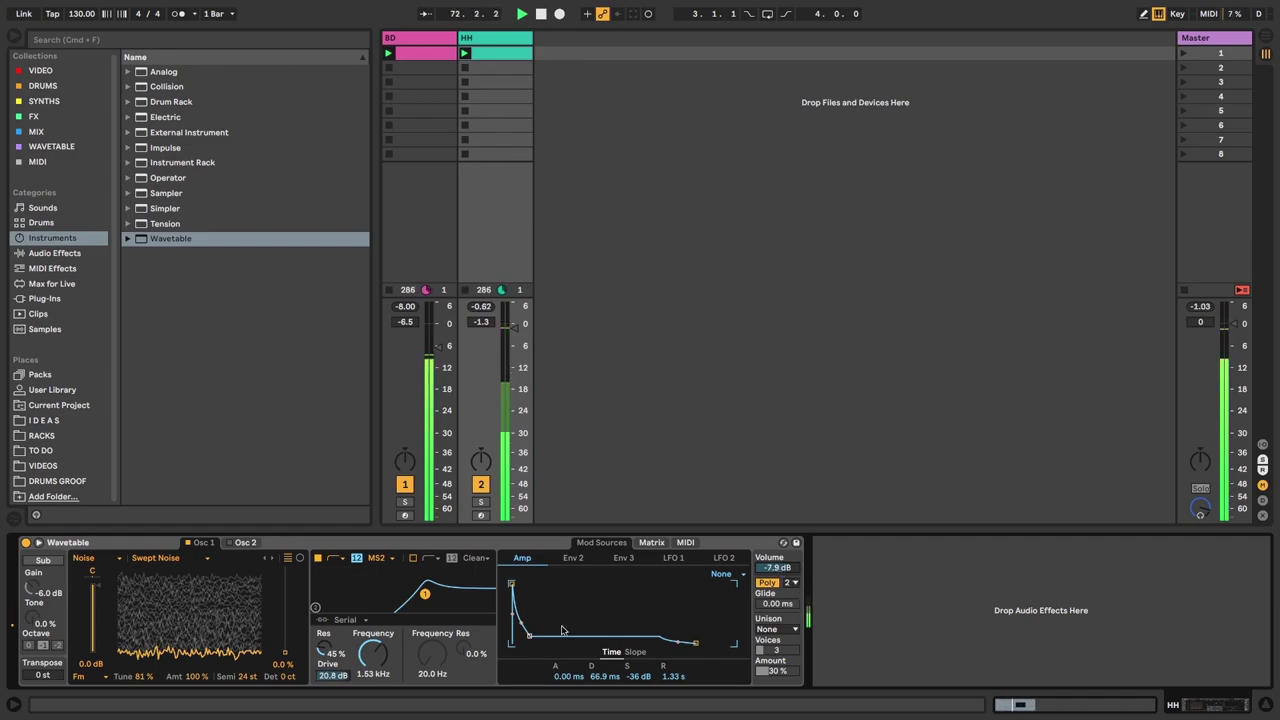
left_click_drag(687, 650, 683, 650)
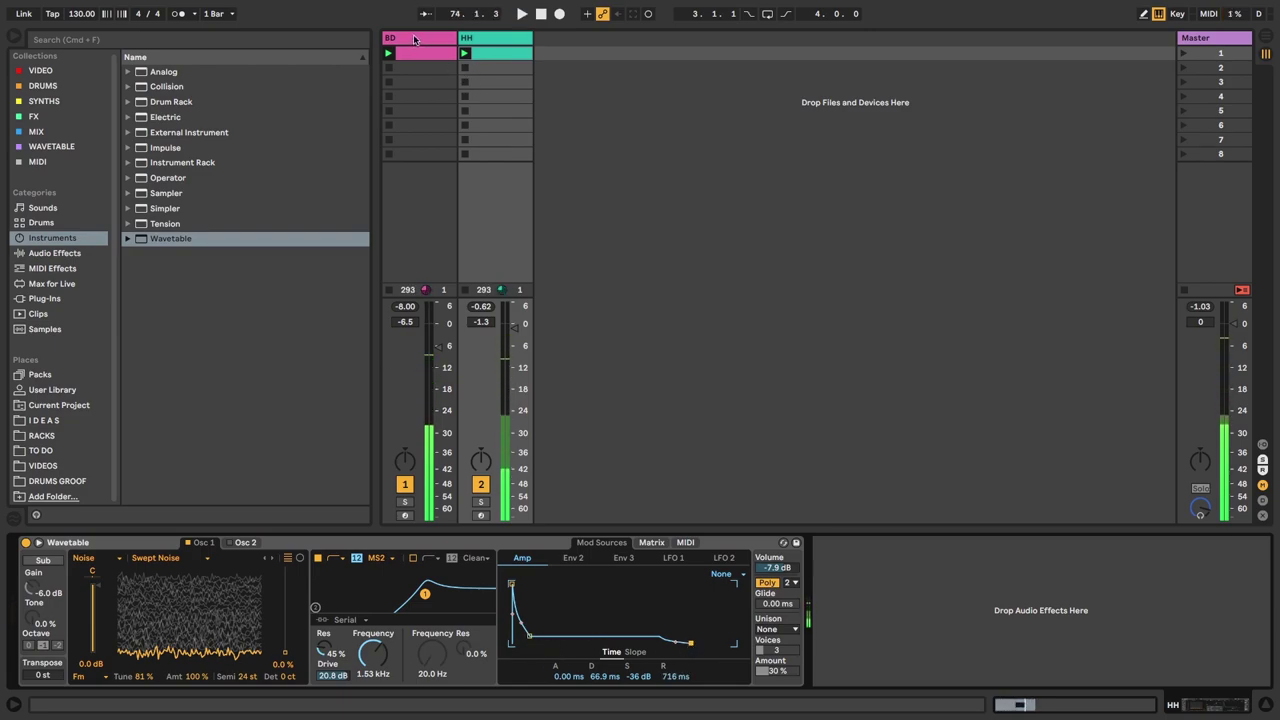
- Insert the Echo audio effect before Drum Buss on the BD track and group it into an Audio Effect Rack
left_click(416, 102)
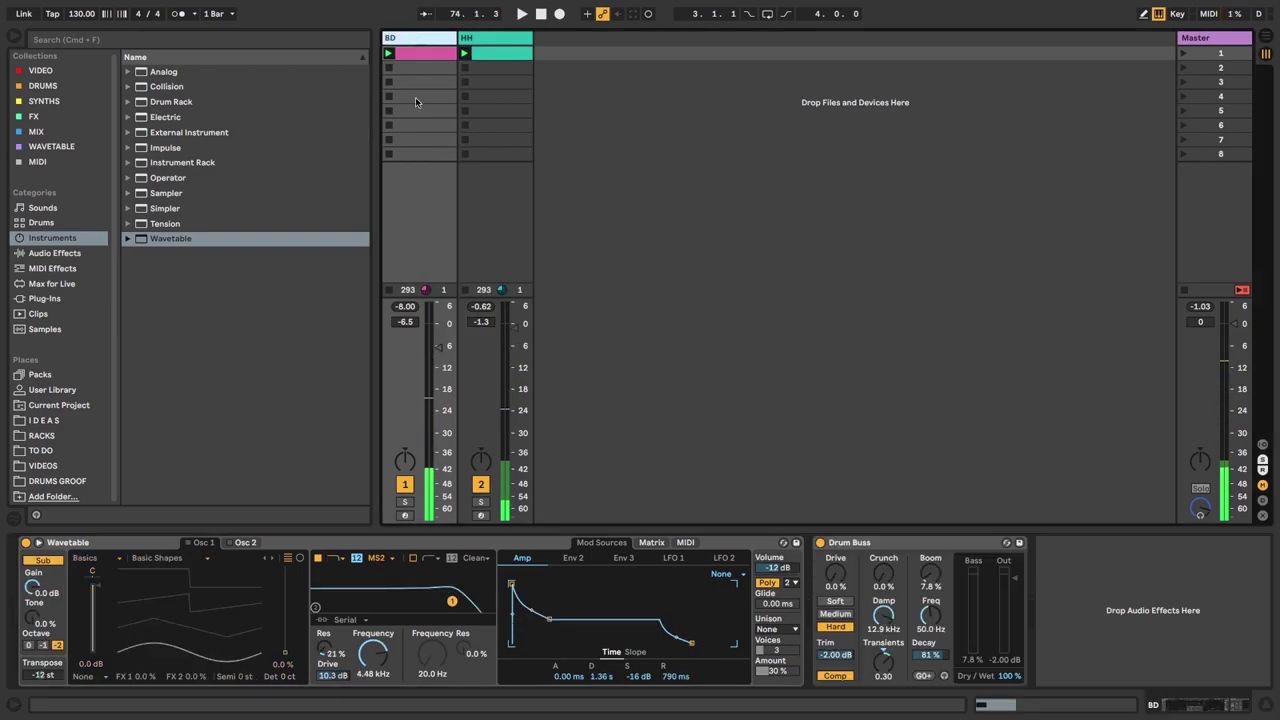
left_click(899, 546)
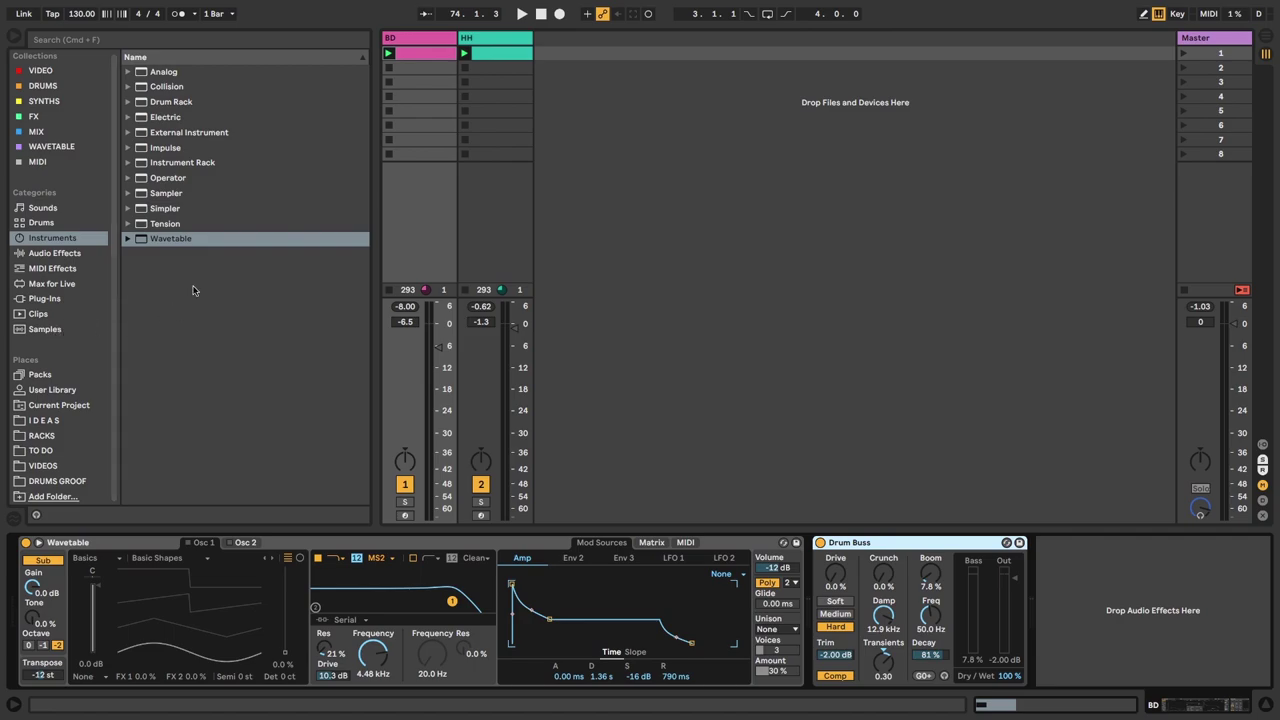
left_click(67, 255)
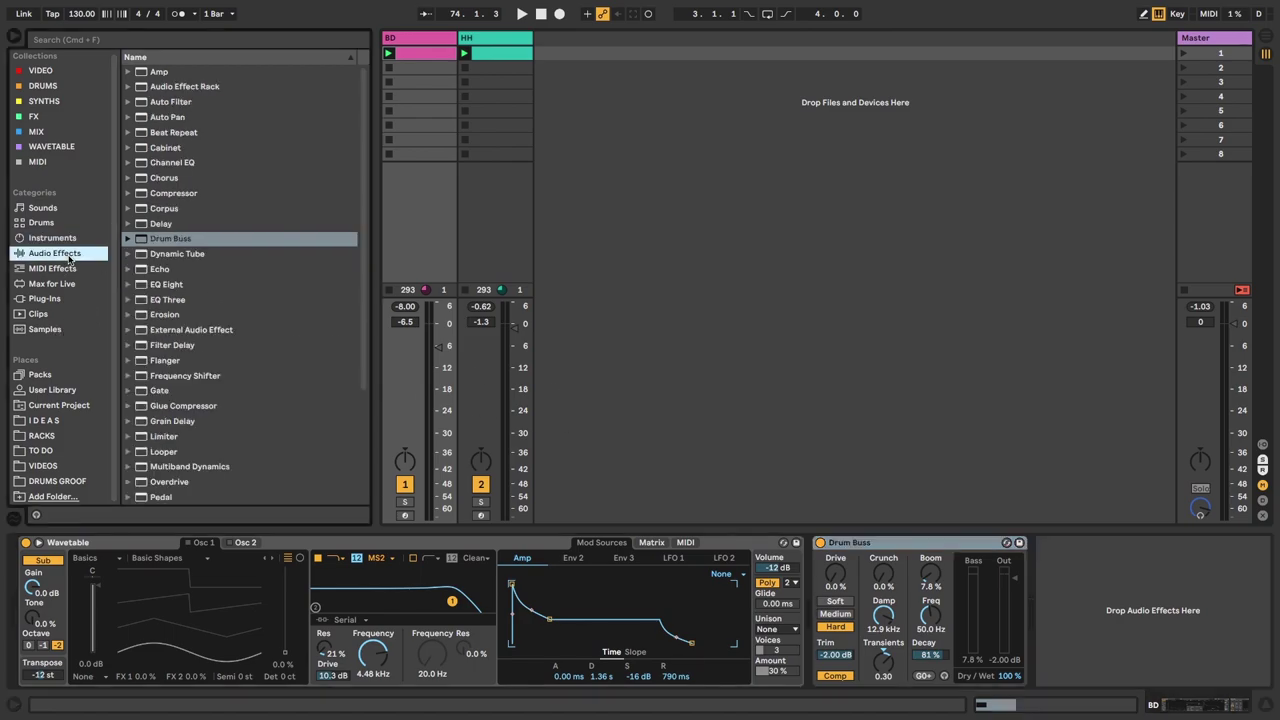
mouse_move(168, 276)
left_mouse_down()
mouse_move(789, 517)
mouse_move(812, 566)
left_mouse_up()
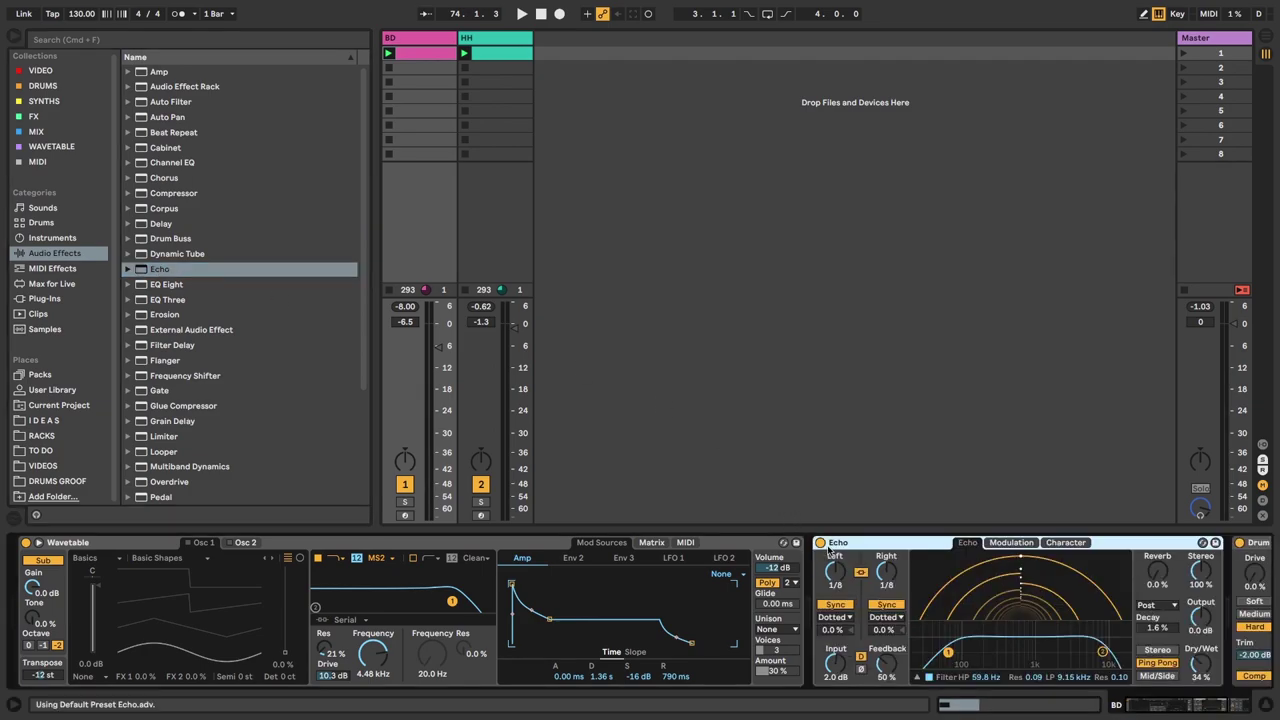
right_click(860, 545)
left_click(887, 639)
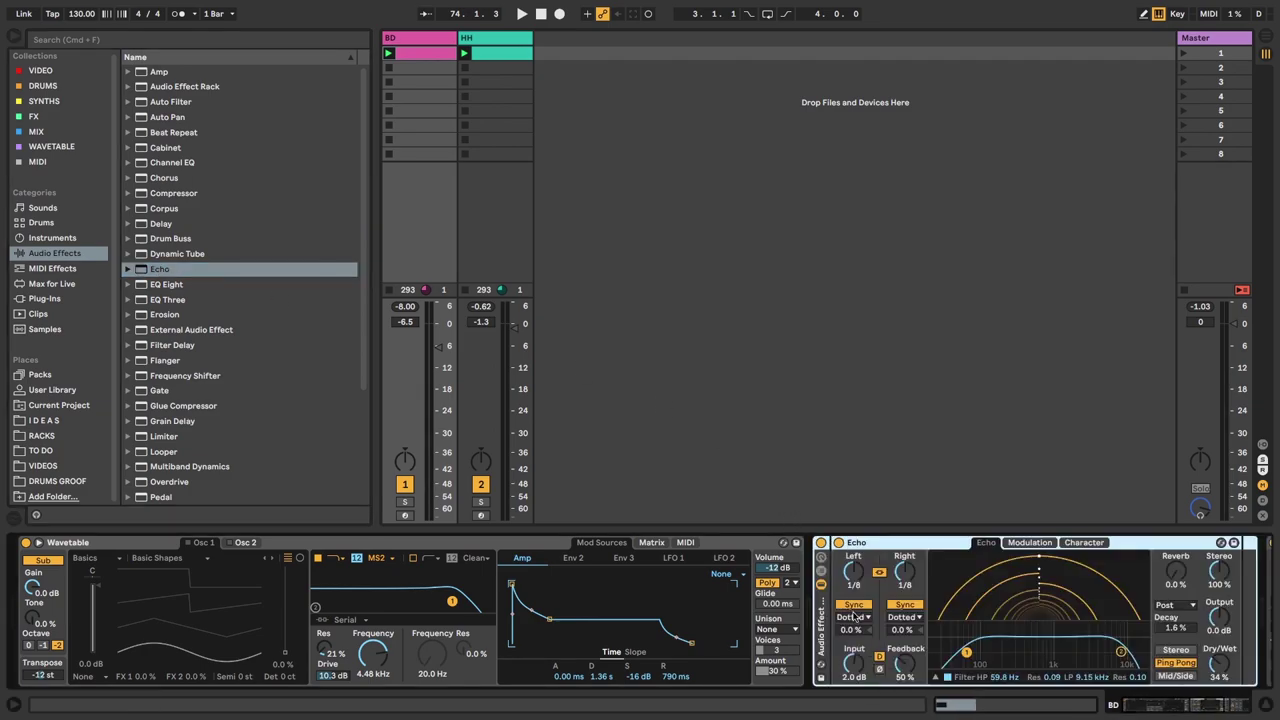
- Show the rack's chain list, collapse Wavetable and create a second, empty chain in the rack
left_click(824, 584)
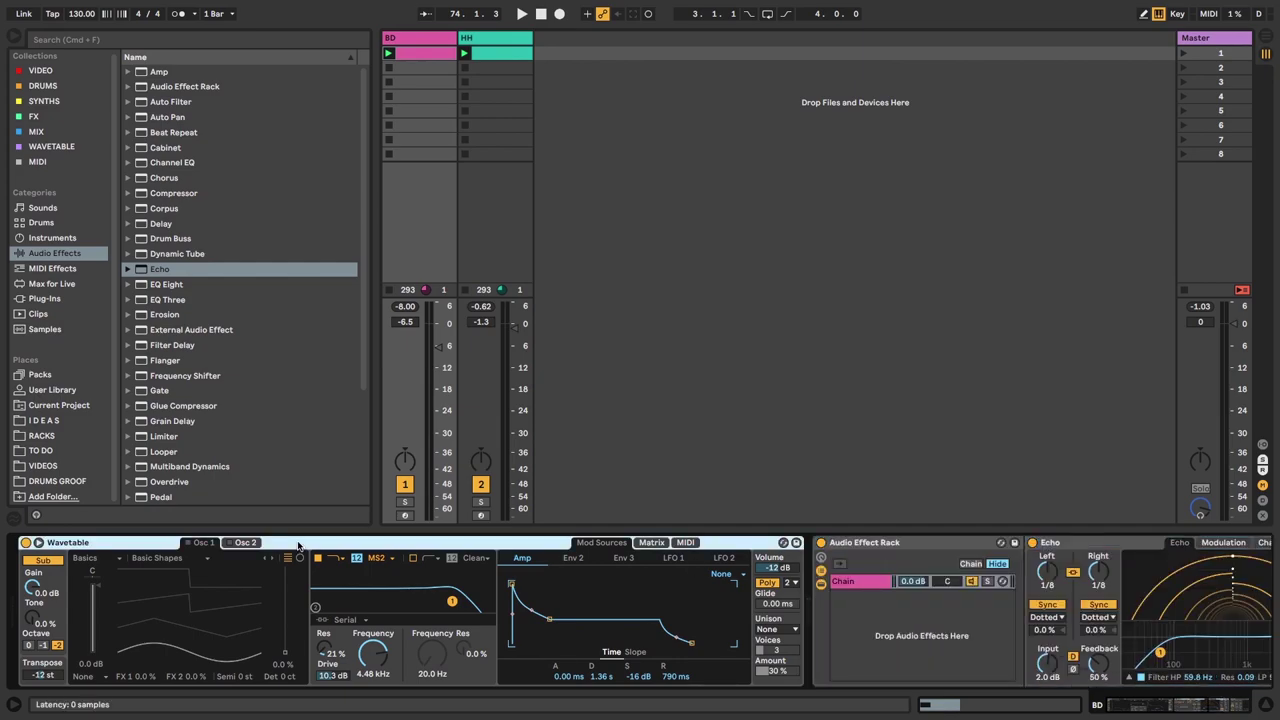
double_click(297, 545)
left_click_drag(297, 545, 125, 612)
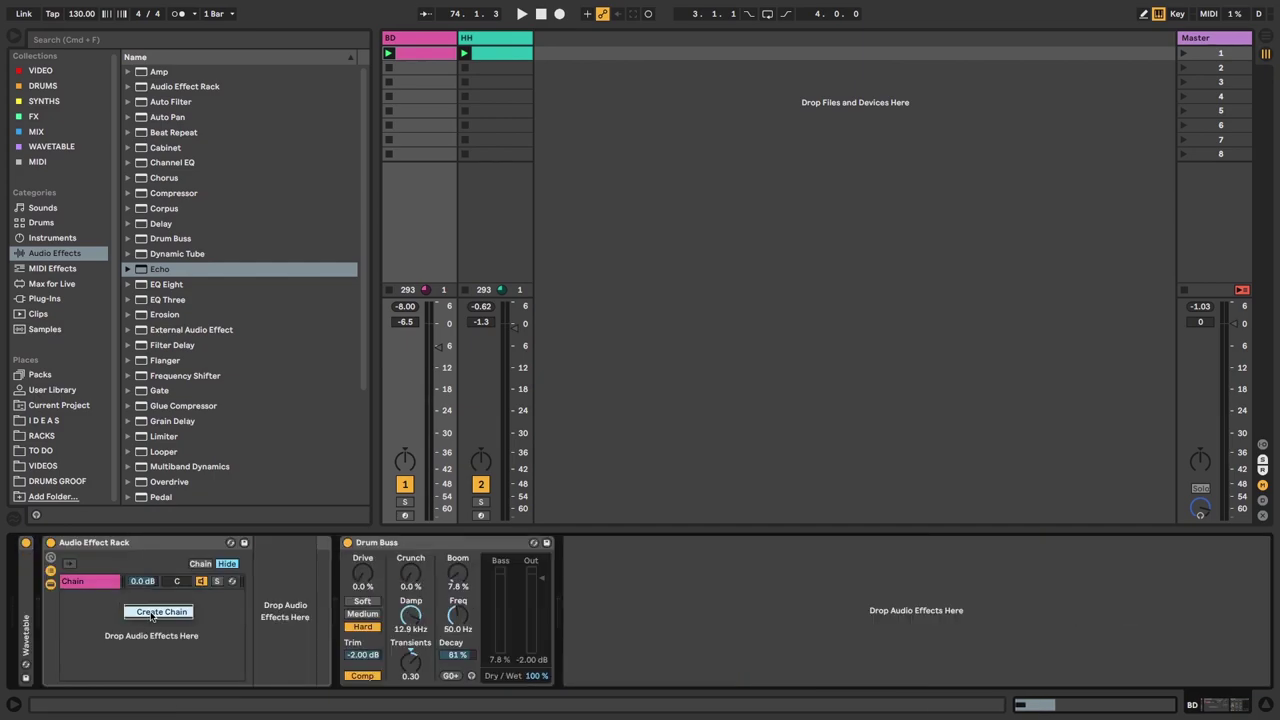
right_click(100, 610)
left_click(180, 488)
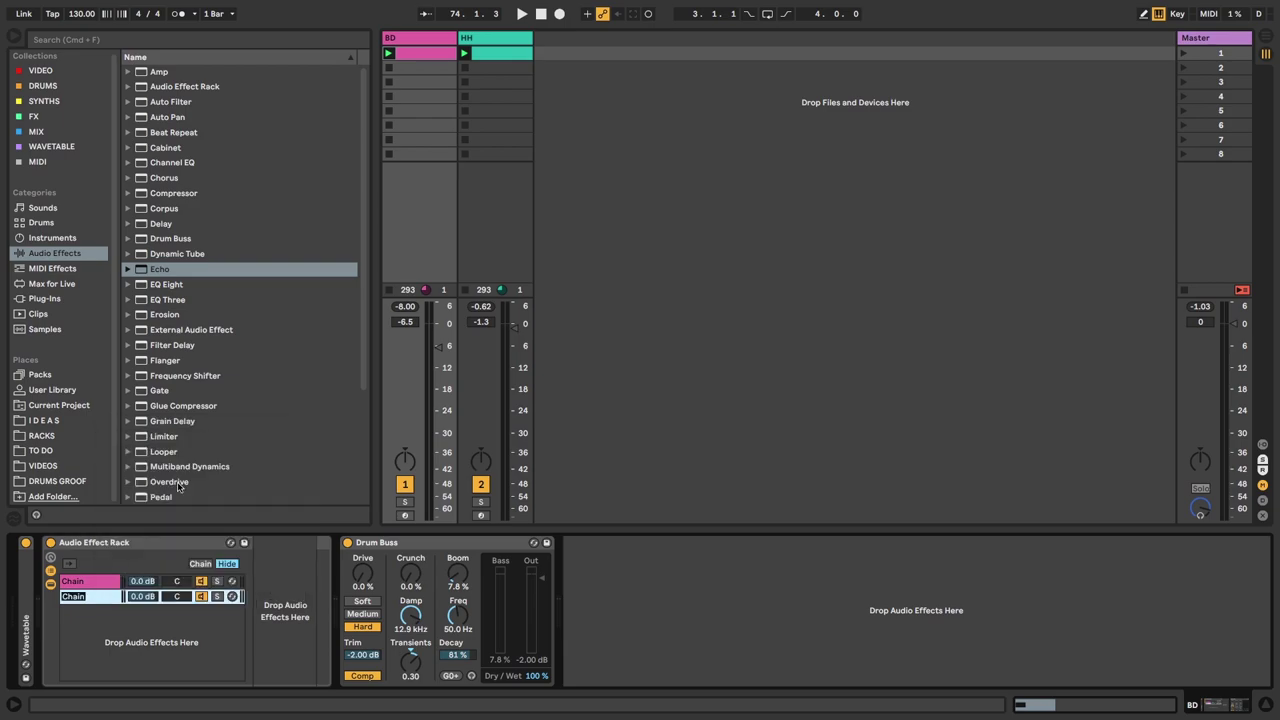
- Name the empty chain DRY and the Echo chain RUMBLE, and move DRY above RUMBLE
type("DRY")
right_click(97, 584)
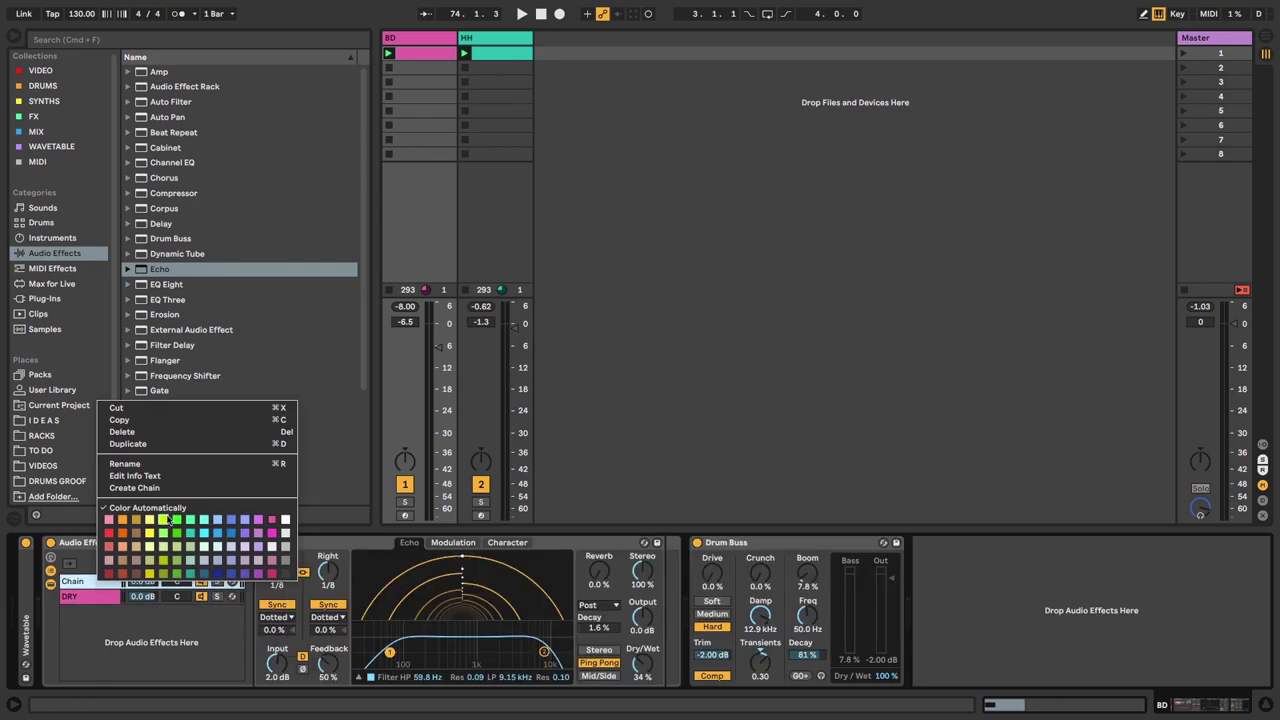
left_click(198, 466)
type("RUMBLE")
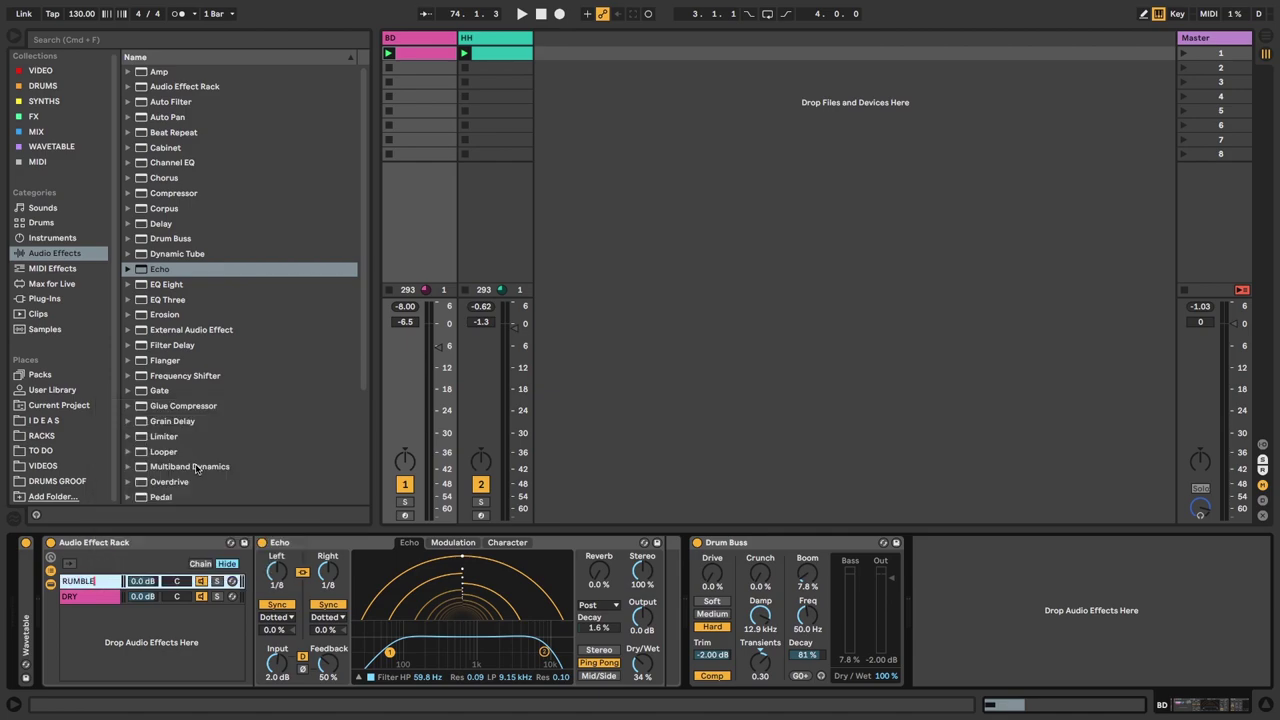
key("Return")
left_click(105, 597)
left_click_drag(105, 591, 105, 580)
left_click(104, 597)
- Set Echo to 100 % dry/wet and 0 % stereo, and play the RUMBLE chain alone with the DRY chain and HH track muted
left_click(643, 663)
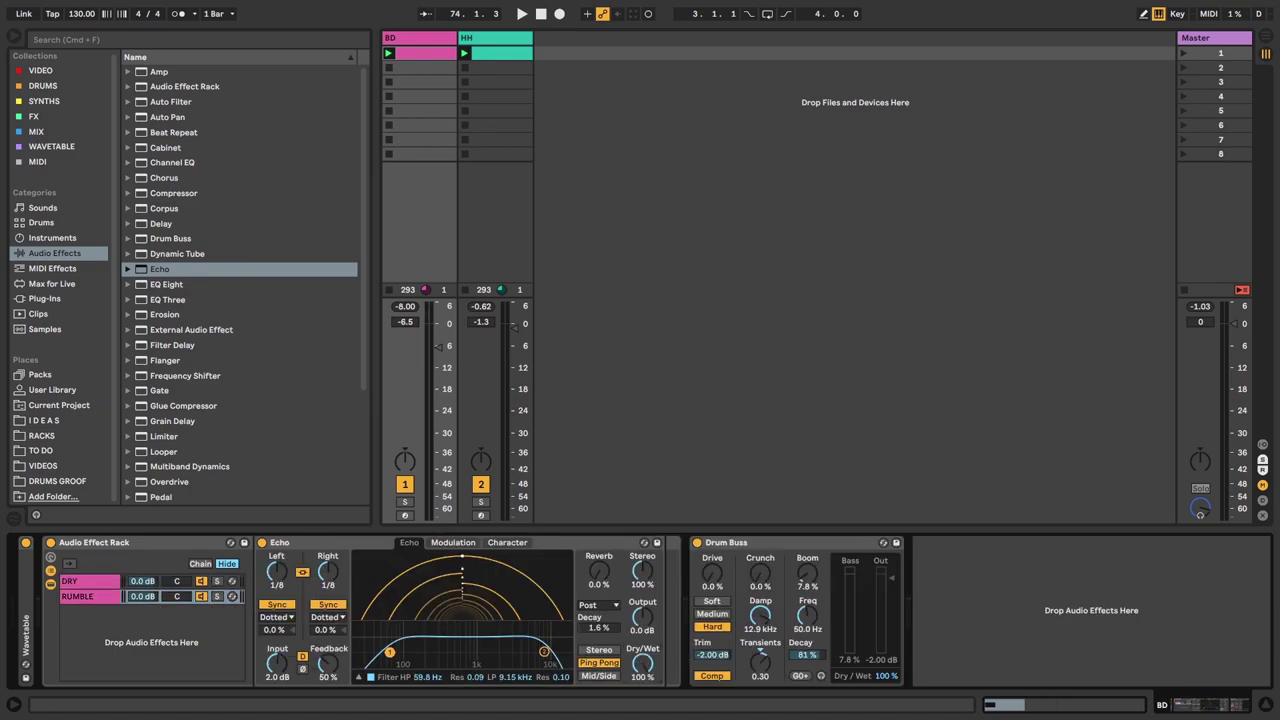
left_click_drag(643, 572, 643, 630)
left_click(192, 584)
key("space")
left_click(91, 600)
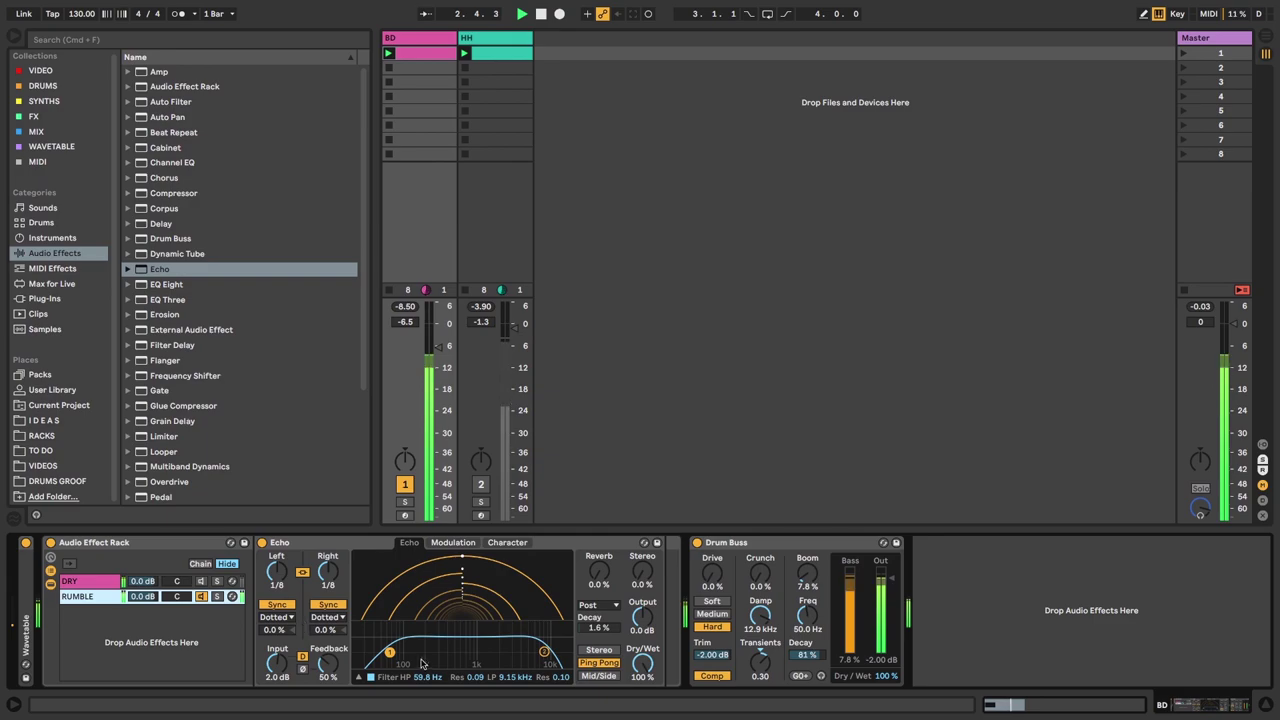
- Set Echo's filter to 20.0 Hz high-pass and 79.6 Hz low-pass, with 13 dB input and -4.0 dB output
left_click_drag(544, 653, 398, 656)
left_click_drag(277, 664, 277, 635)
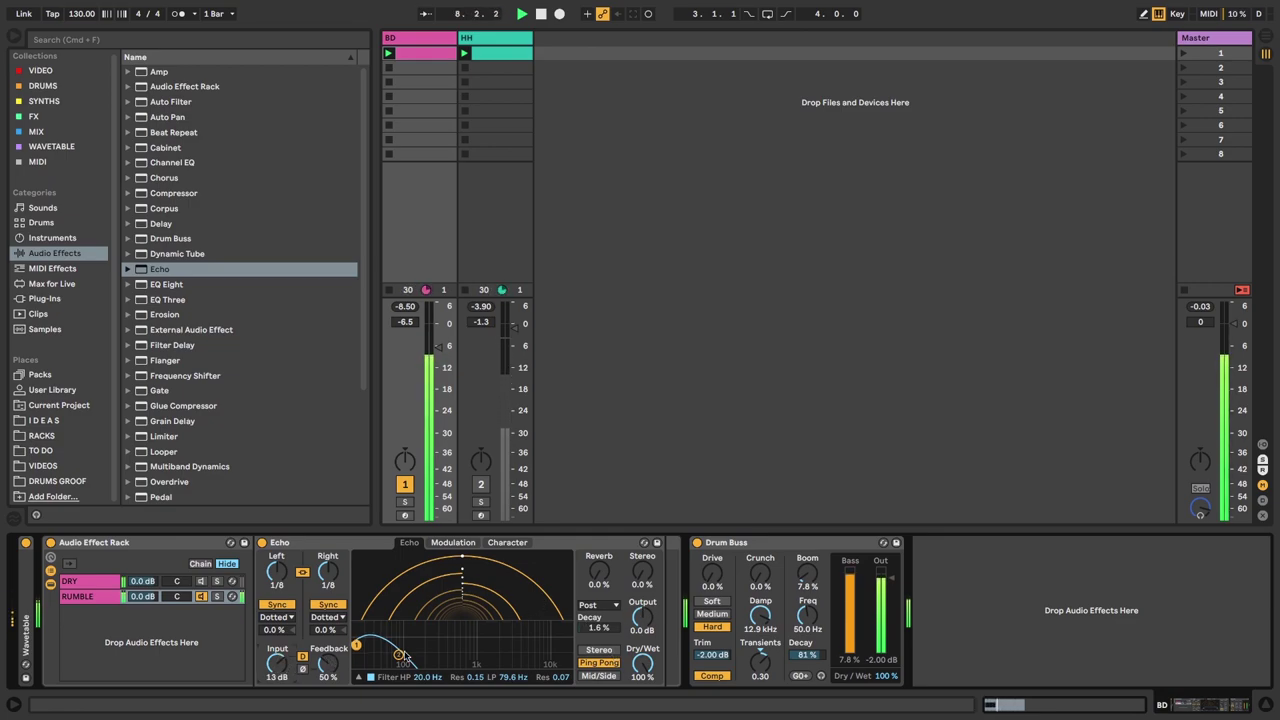
left_click_drag(642, 616, 642, 631)
- Set Drum Buss to 13 % boom with Soft distortion, and raise the BD track volume to -3.0 dB
mouse_move(810, 584)
left_mouse_down()
mouse_move(810, 610)
mouse_move(807, 561)
left_mouse_up()
left_click(714, 602)
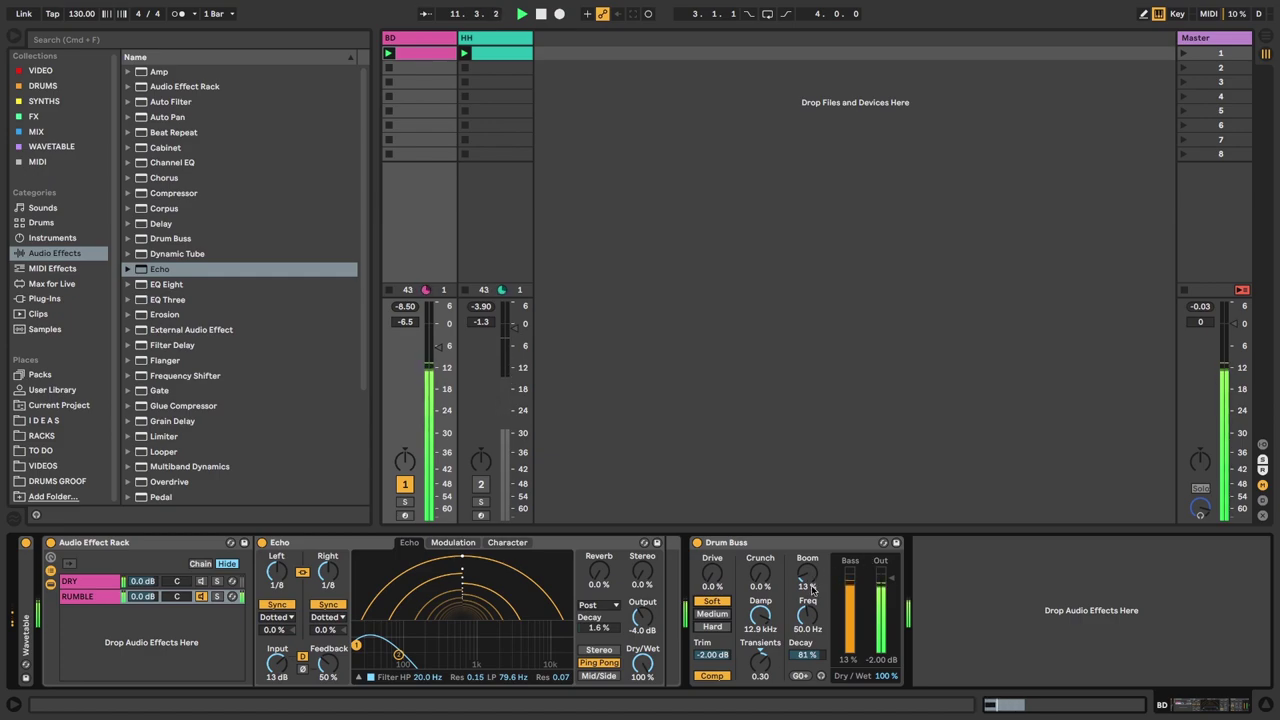
left_click_drag(438, 345, 438, 334)
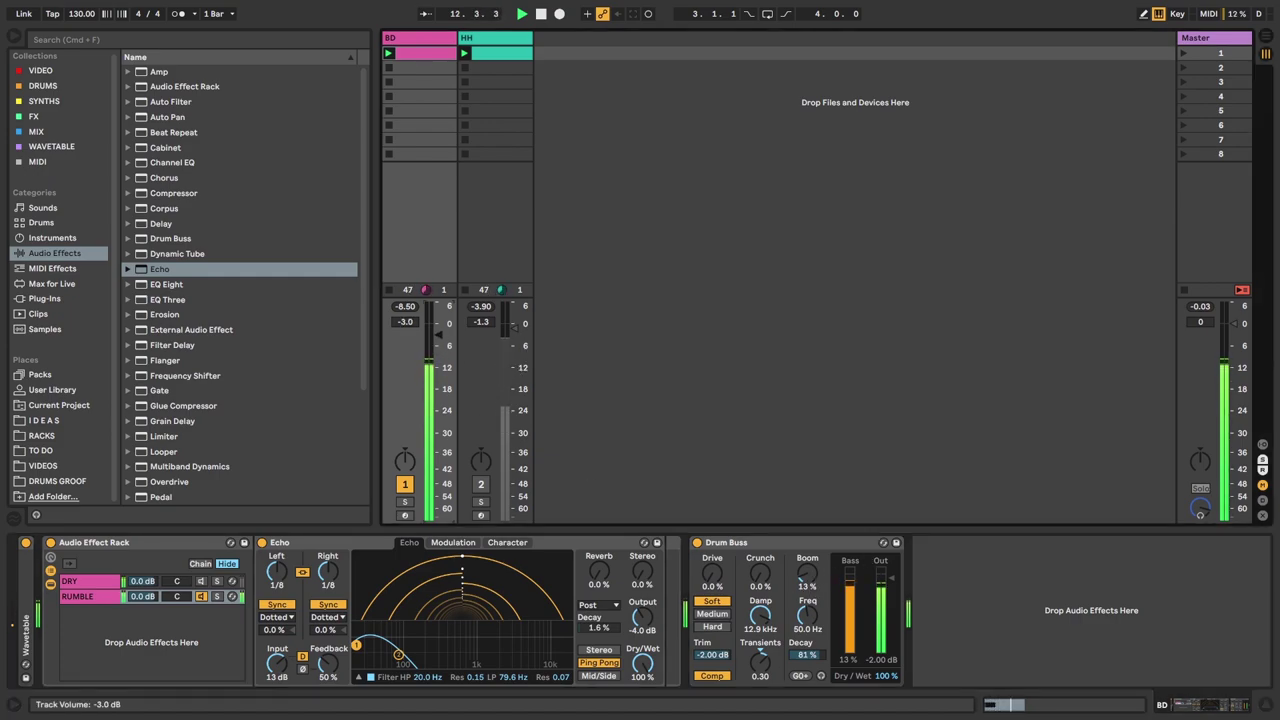
- Unmute the DRY chain and lower the RUMBLE chain's volume to -3.7 dB
left_click(201, 583)
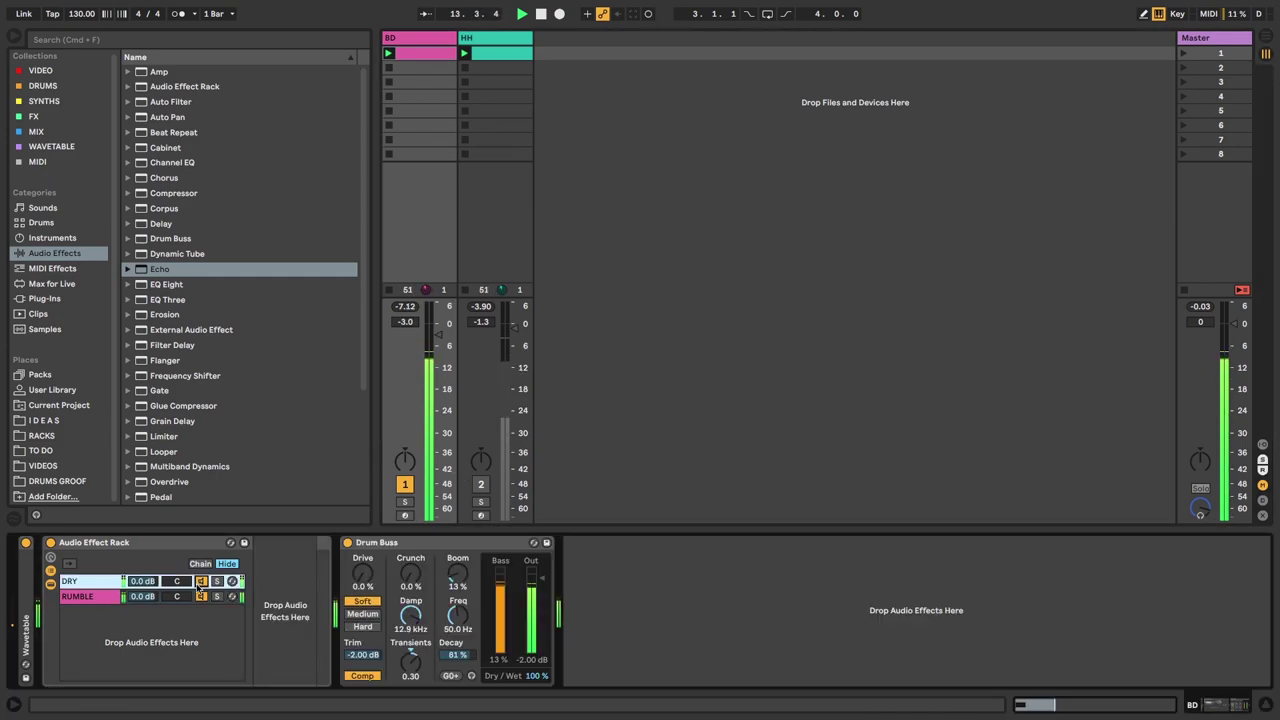
left_click(99, 597)
left_click_drag(142, 597, 142, 612)
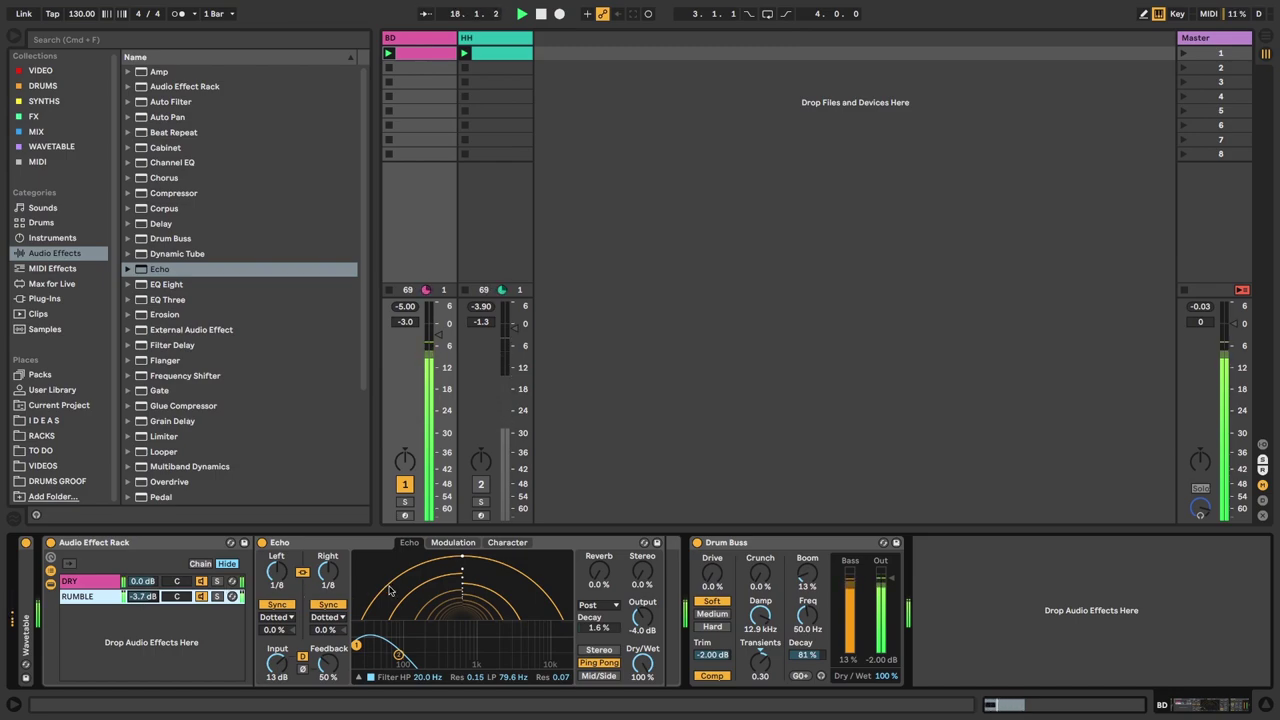
- Keep Drum Buss on Soft and set drive 18 %, crunch 11 %, damp 6.20 kHz, boom 33 %, decay 91 % and transients 0.40
left_click(712, 626)
left_click(712, 601)
left_click_drag(807, 575, 807, 565)
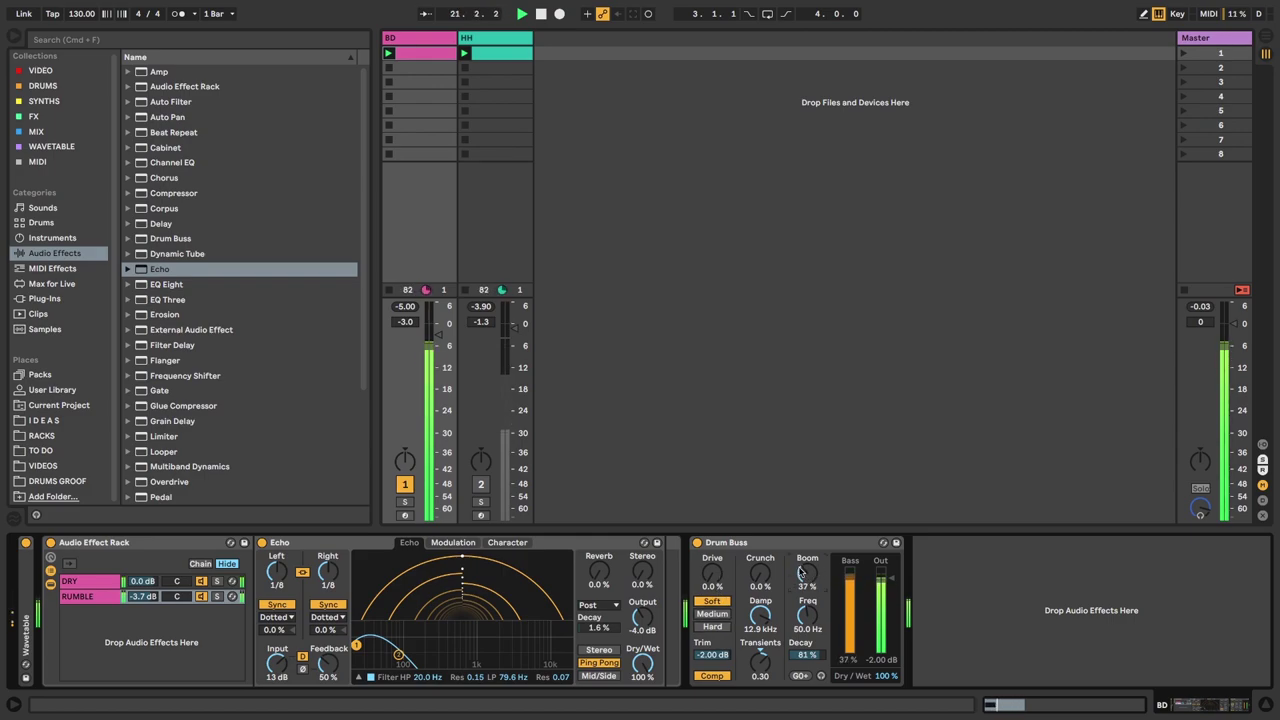
mouse_move(761, 681)
left_mouse_down()
mouse_move(761, 660)
mouse_move(799, 653)
mouse_move(750, 663)
left_mouse_up()
mouse_move(712, 572)
left_mouse_down()
mouse_move(712, 559)
mouse_move(763, 562)
mouse_move(729, 572)
mouse_move(760, 576)
mouse_move(713, 584)
left_mouse_up()
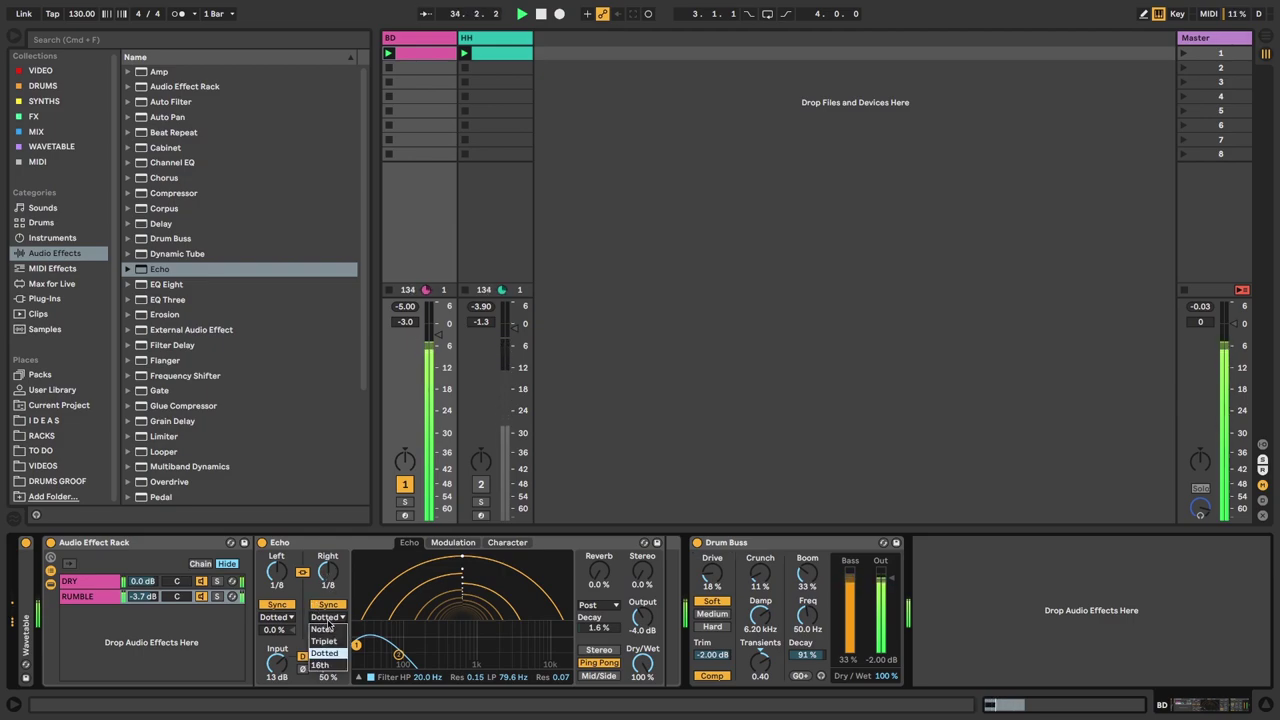
- Try the Notes, Triplet, 16th and Dotted sync modes for Echo's delay times
left_click(329, 620)
left_click(329, 627)
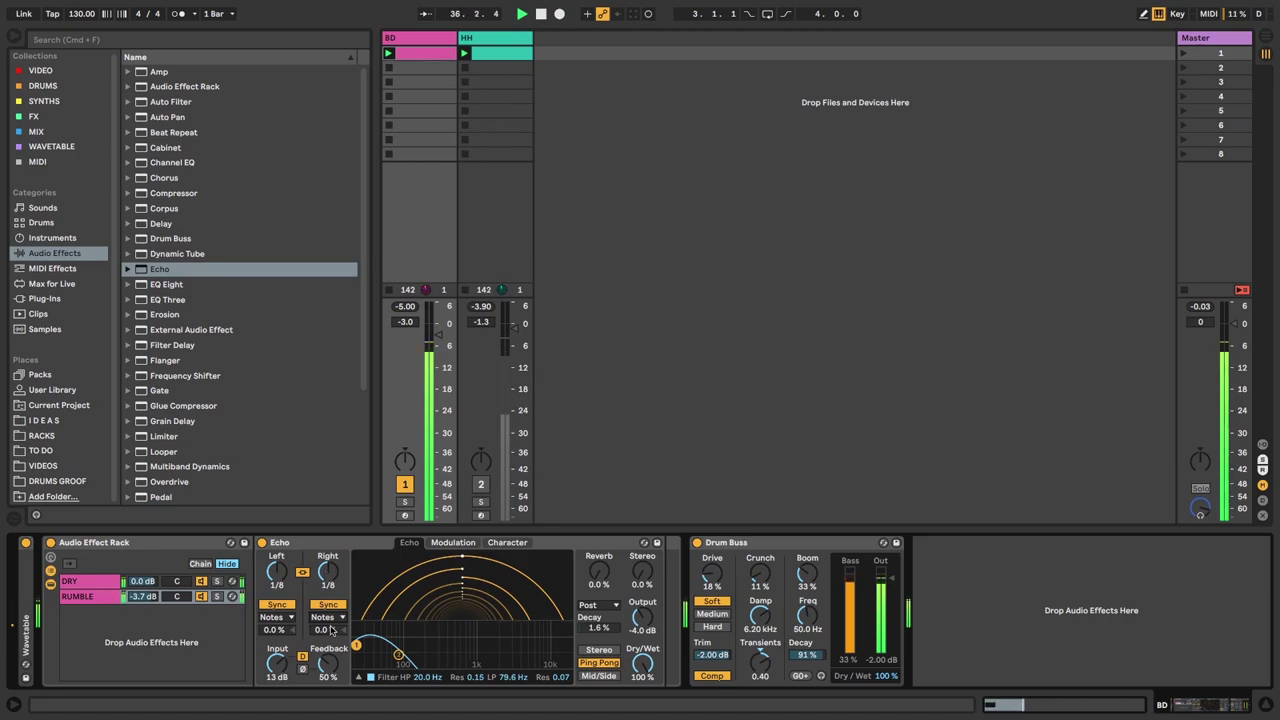
left_click(329, 617)
left_click(330, 645)
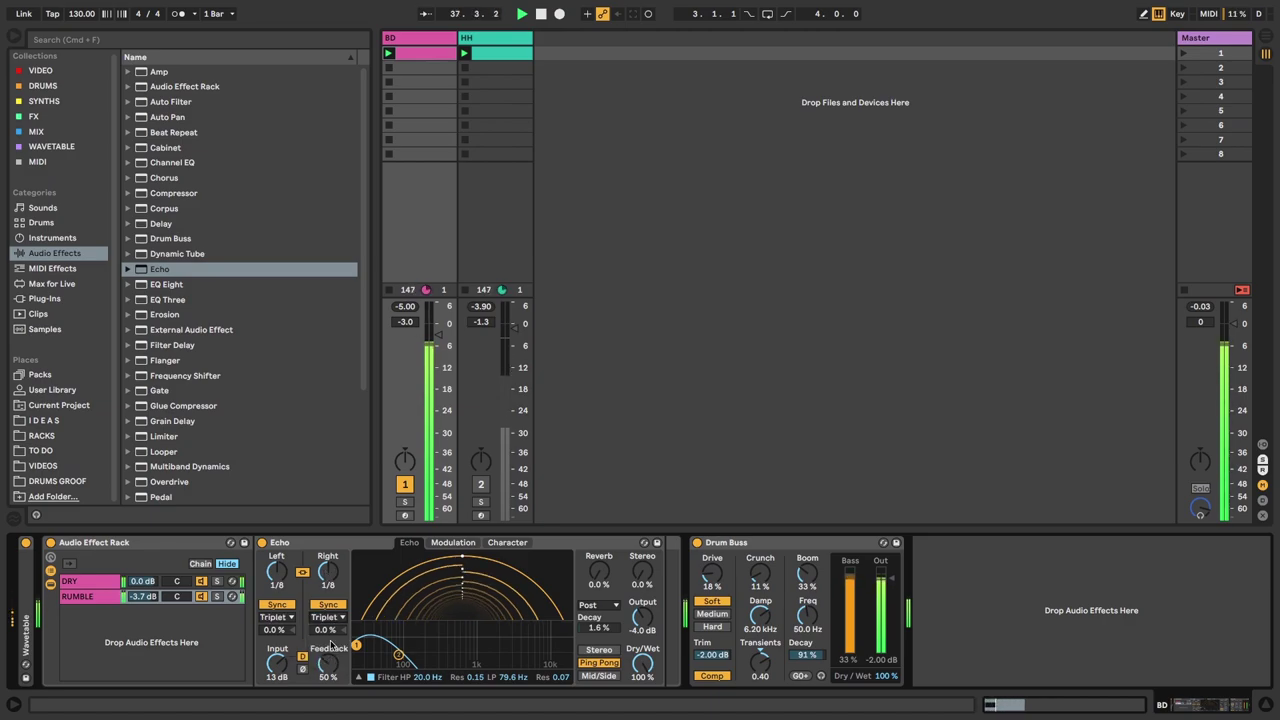
left_click(329, 620)
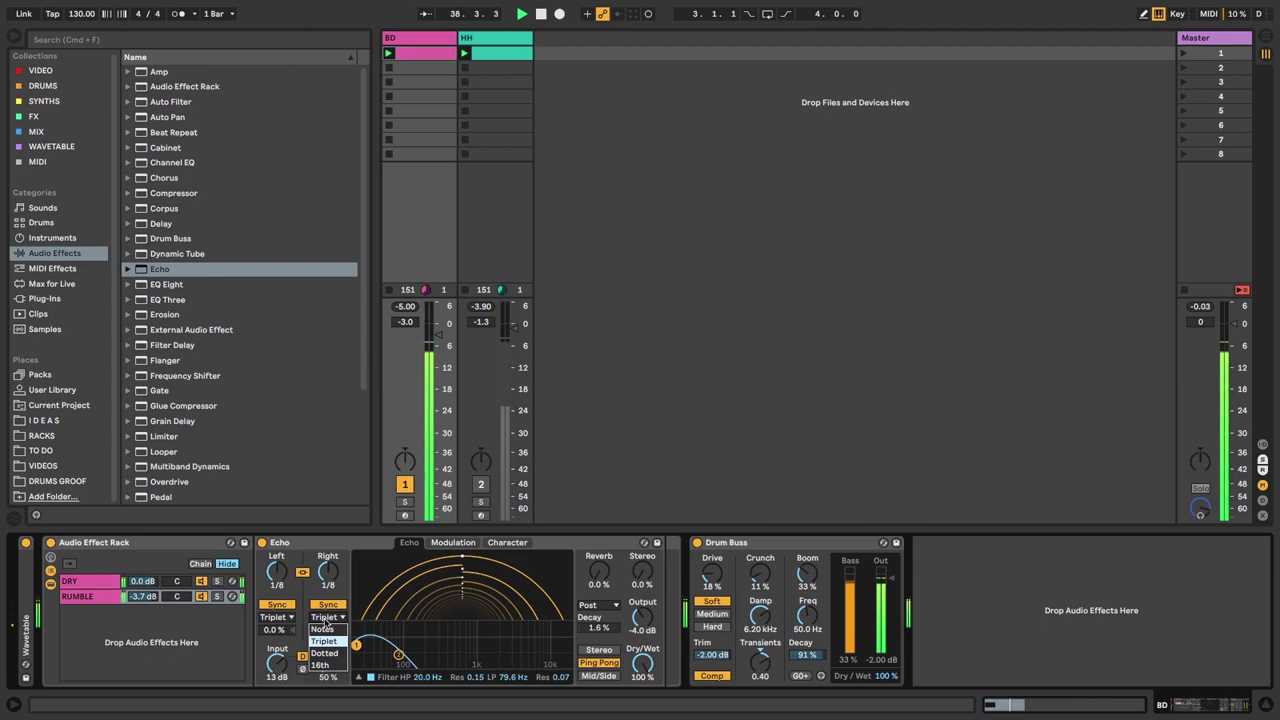
left_click(328, 667)
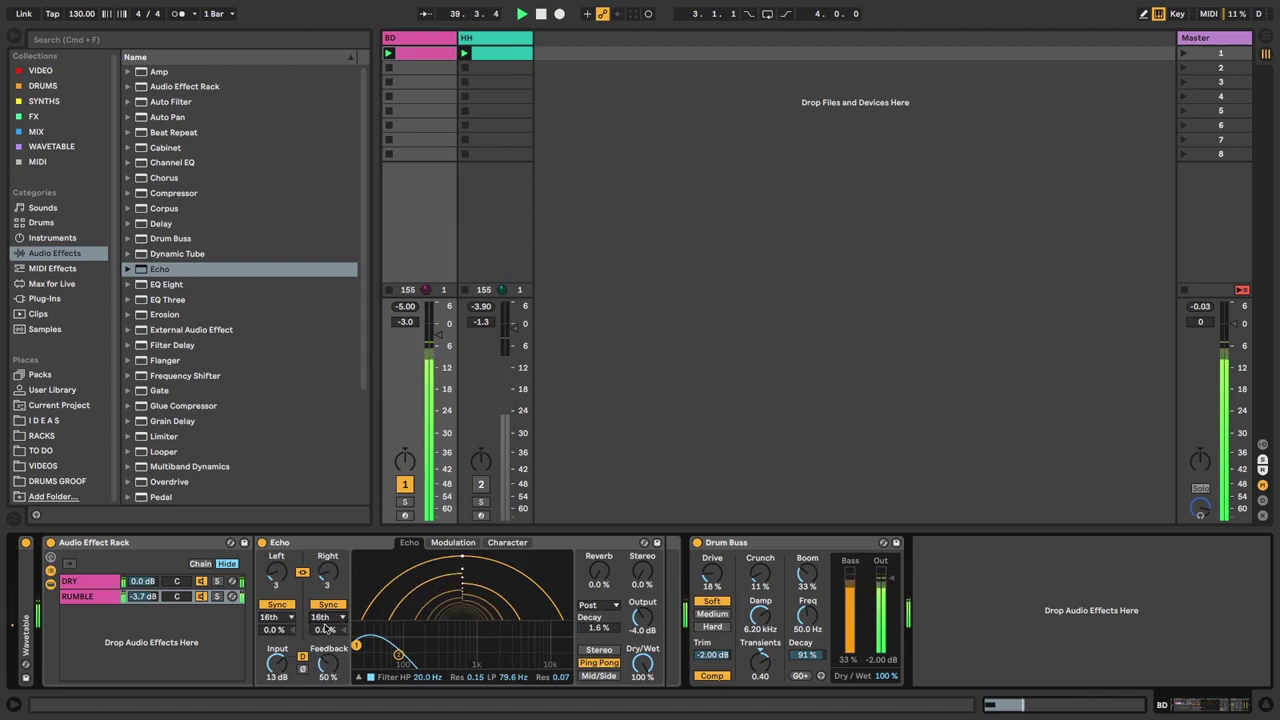
left_click(329, 618)
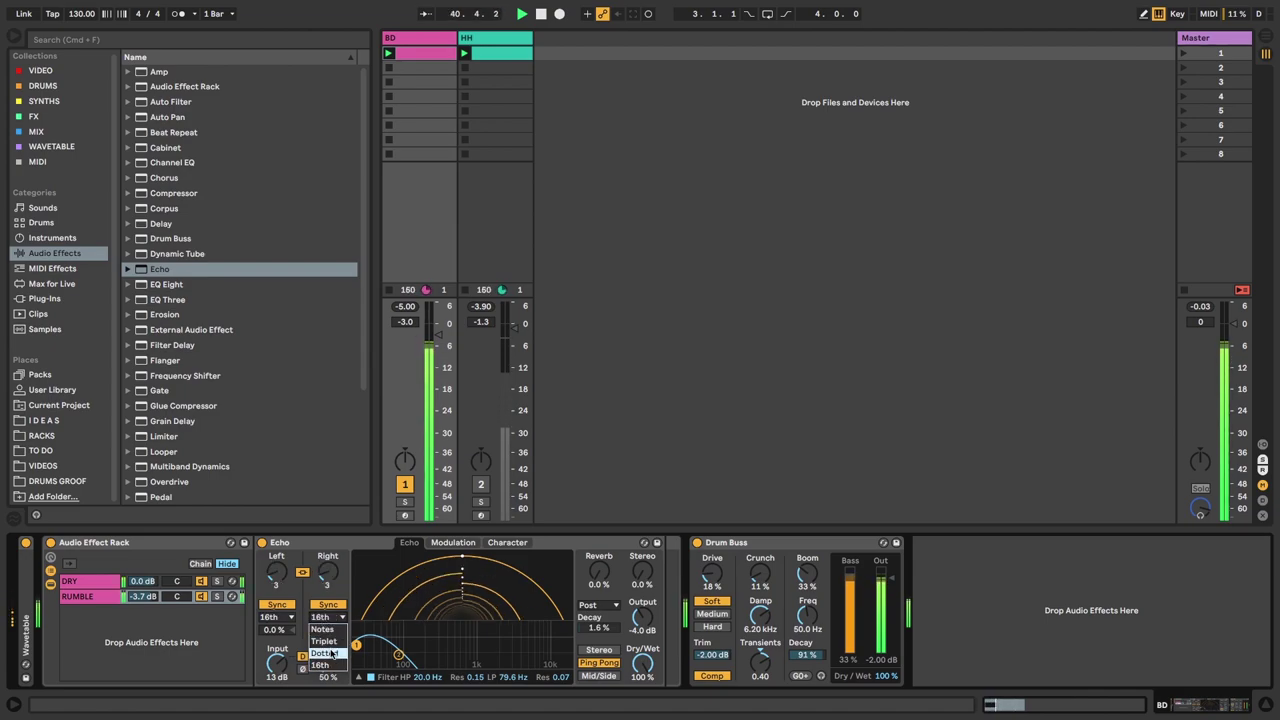
left_click(322, 629)
- Set Echo's delay sync mode to Notes, its feedback to 0 % and its input to 18 dB
left_click(329, 617)
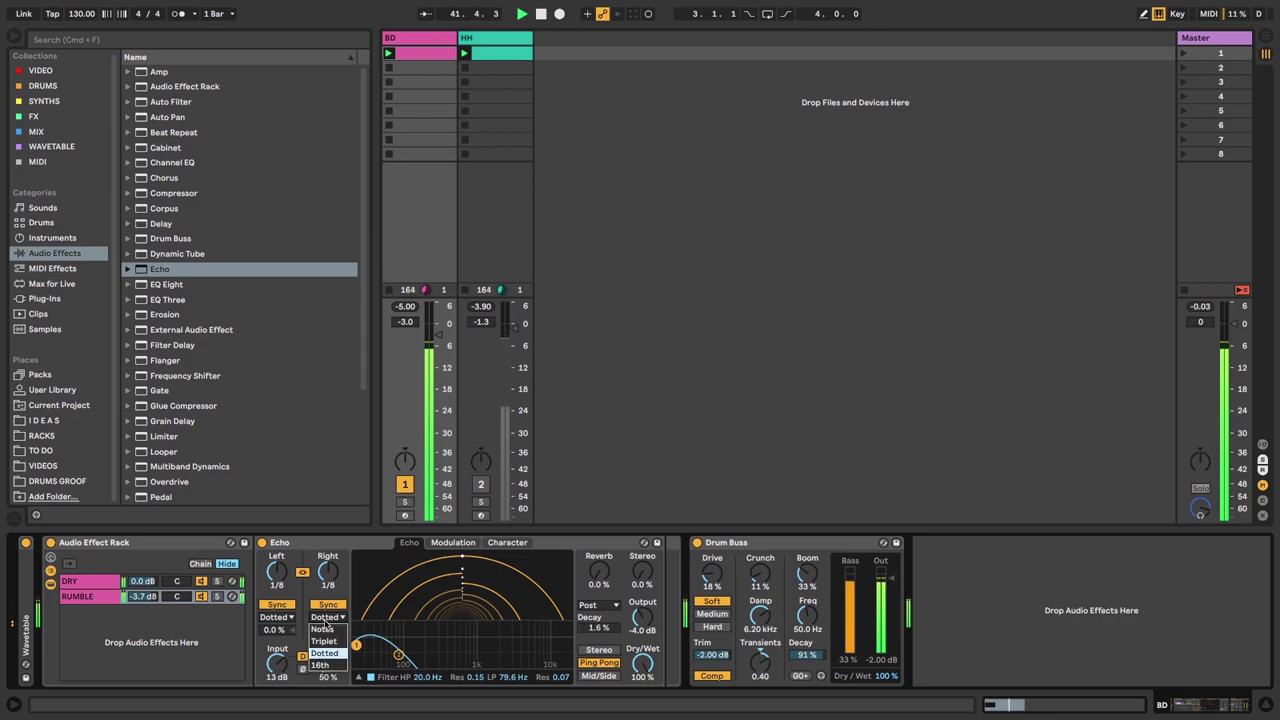
left_click(324, 630)
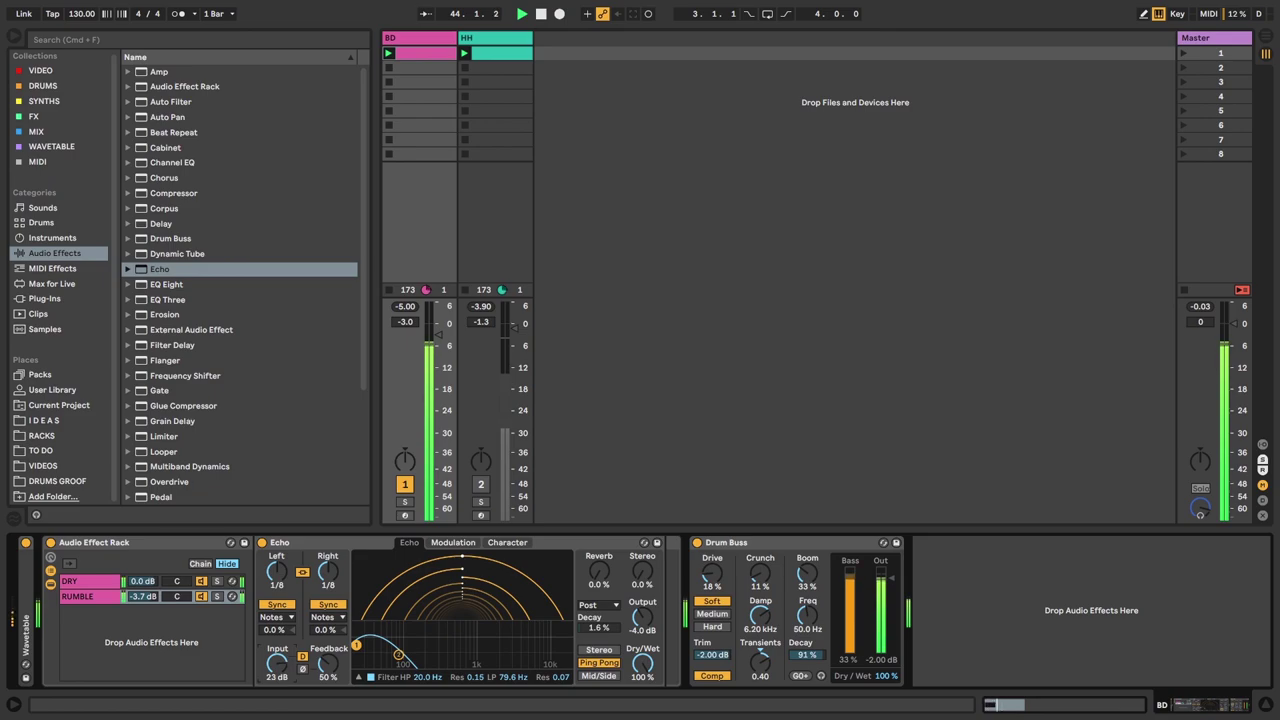
left_click_drag(328, 676, 328, 710)
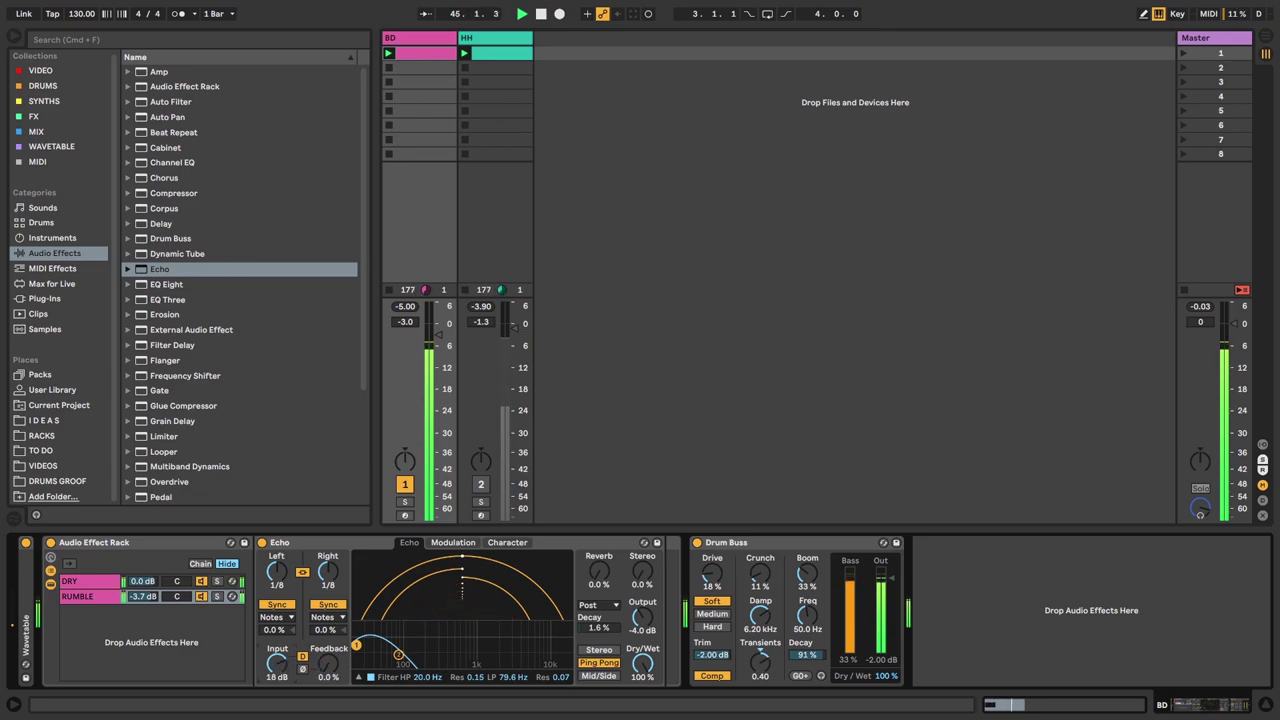
- Set Echo's input to 19 dB, its reverb amount to 52 % and its reverb decay to 64 %
left_click(455, 542)
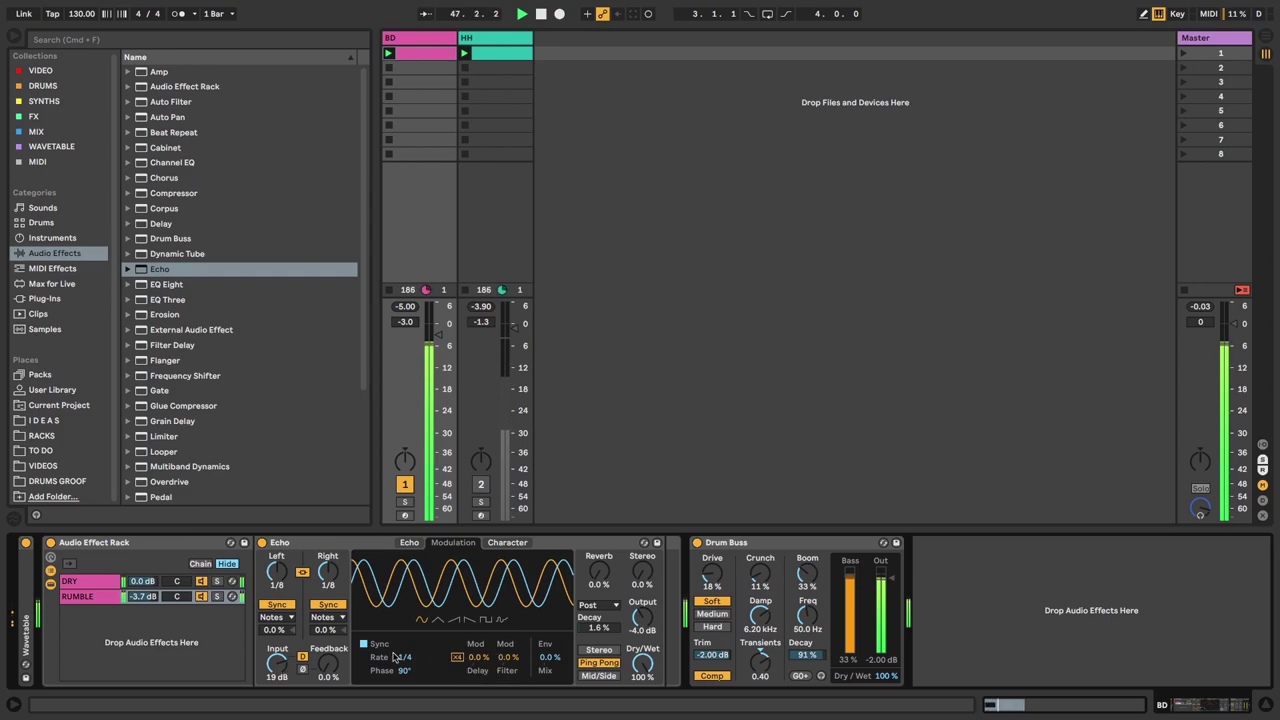
left_click_drag(598, 627, 598, 600)
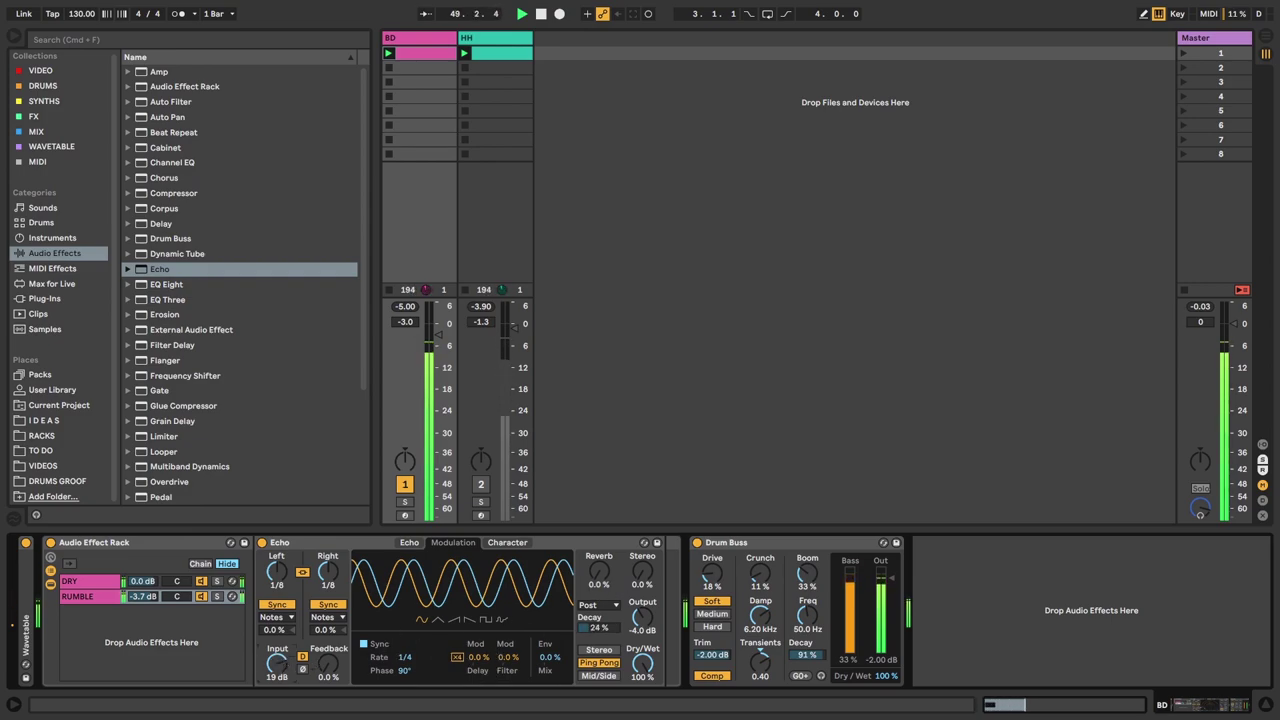
left_click_drag(604, 624, 600, 548)
left_click_drag(603, 628, 603, 618)
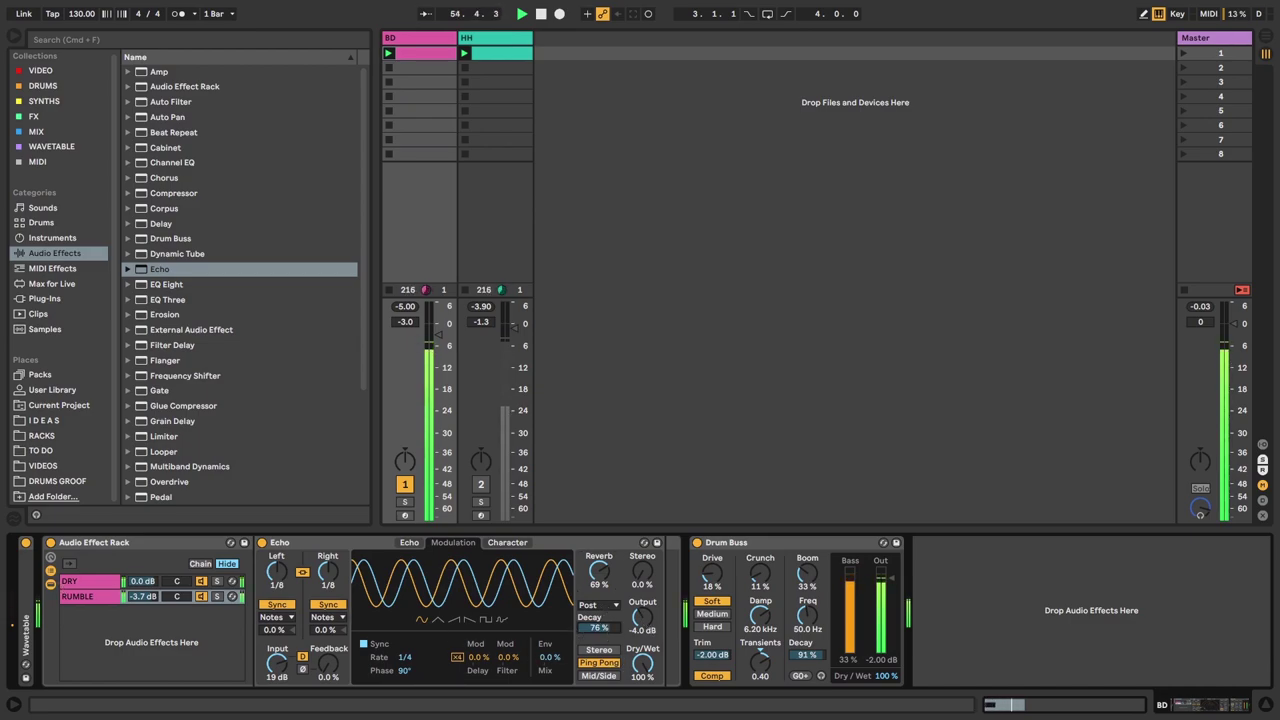
left_click_drag(602, 580, 602, 550)
left_click_drag(597, 630, 597, 636)
left_click_drag(600, 572, 600, 599)
- Unmute the HH track and lower the track volumes to -5.4 dB for BD and -3.9 dB for HH
left_click(481, 484)
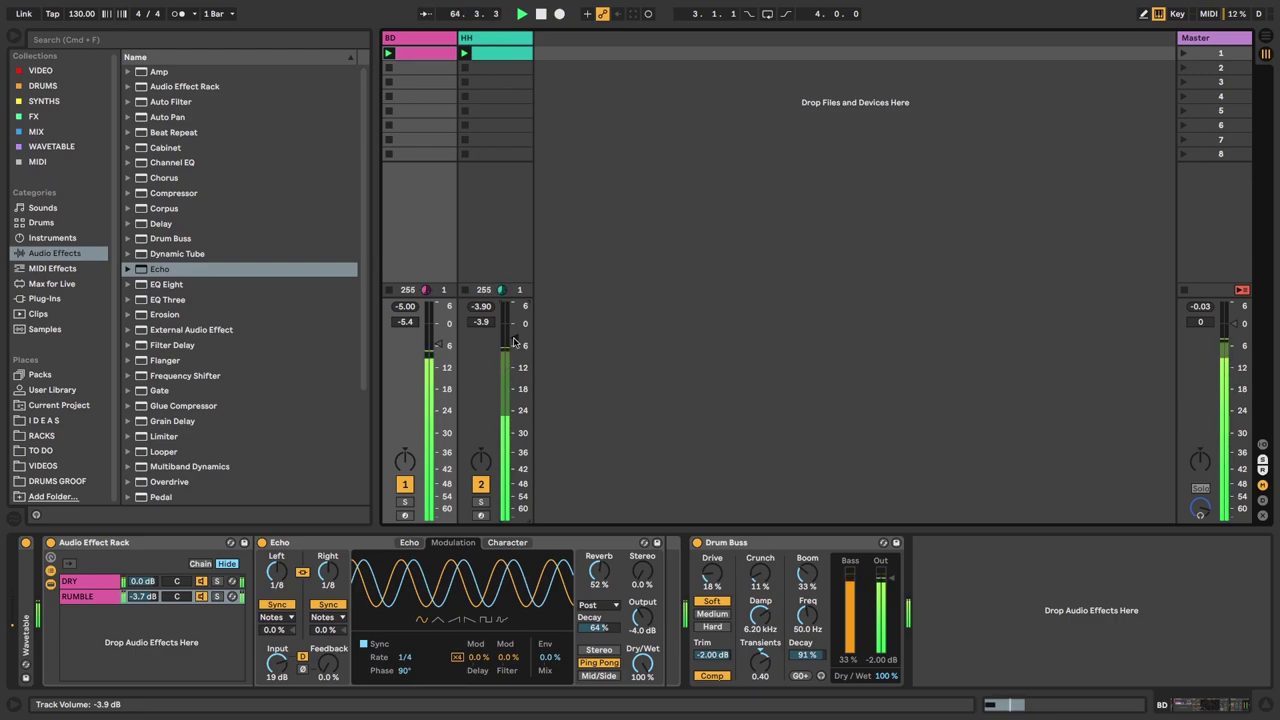
- On BD's Wavetable, set filter drive to 7.12 dB and the amp envelope to 4.98 s decay, -17 dB sustain and 1.15 s release
double_click(26, 596)
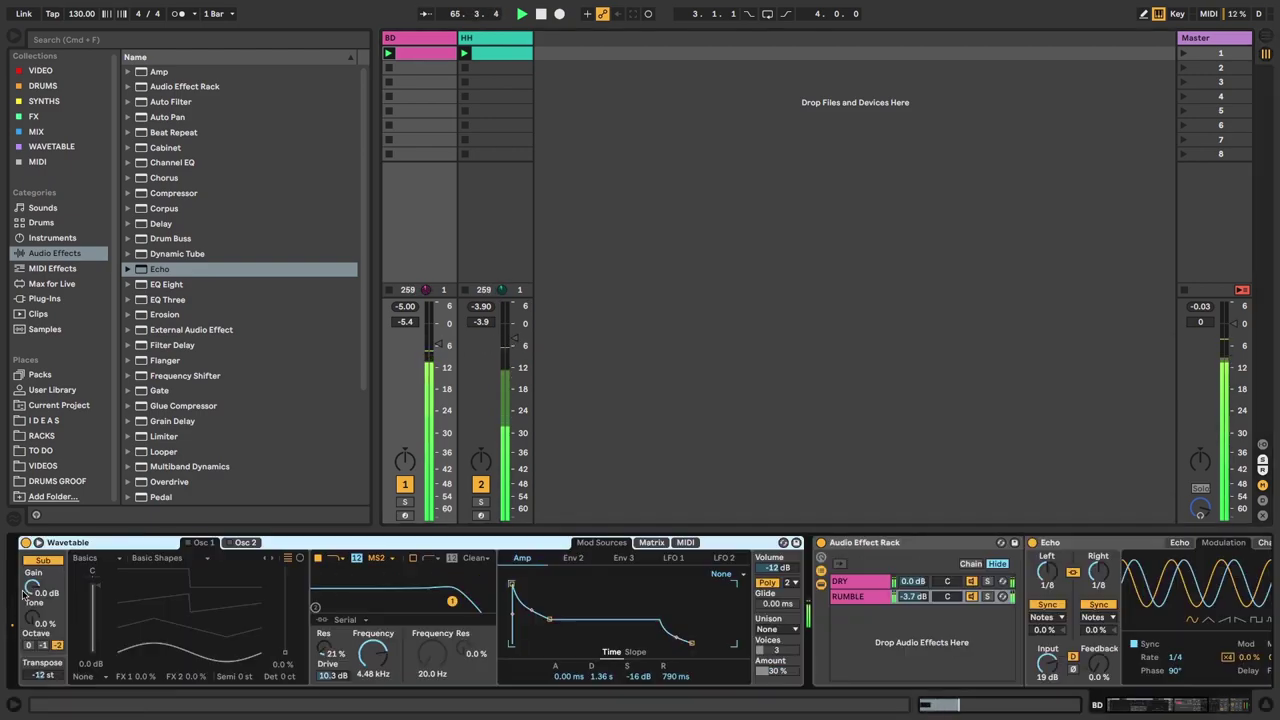
left_click_drag(334, 680, 334, 672)
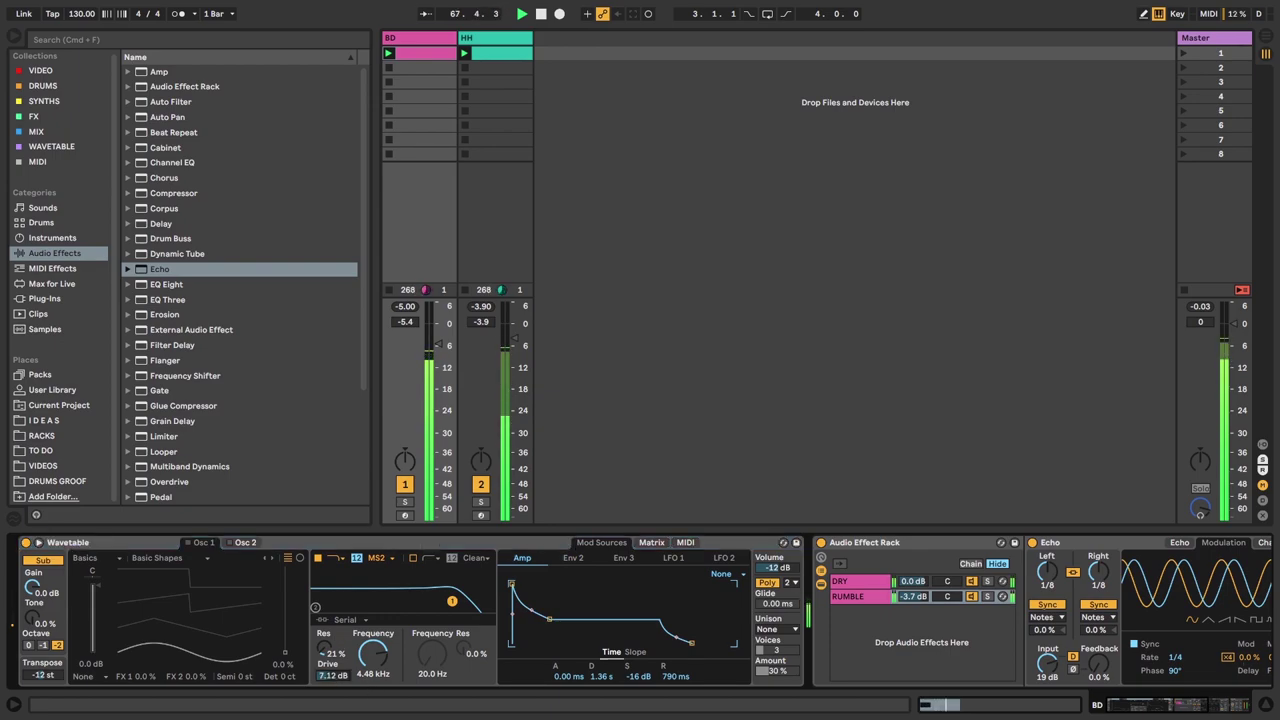
left_click(580, 562)
left_click_drag(531, 643, 530, 637)
left_click(522, 558)
left_click_drag(553, 626, 563, 621)
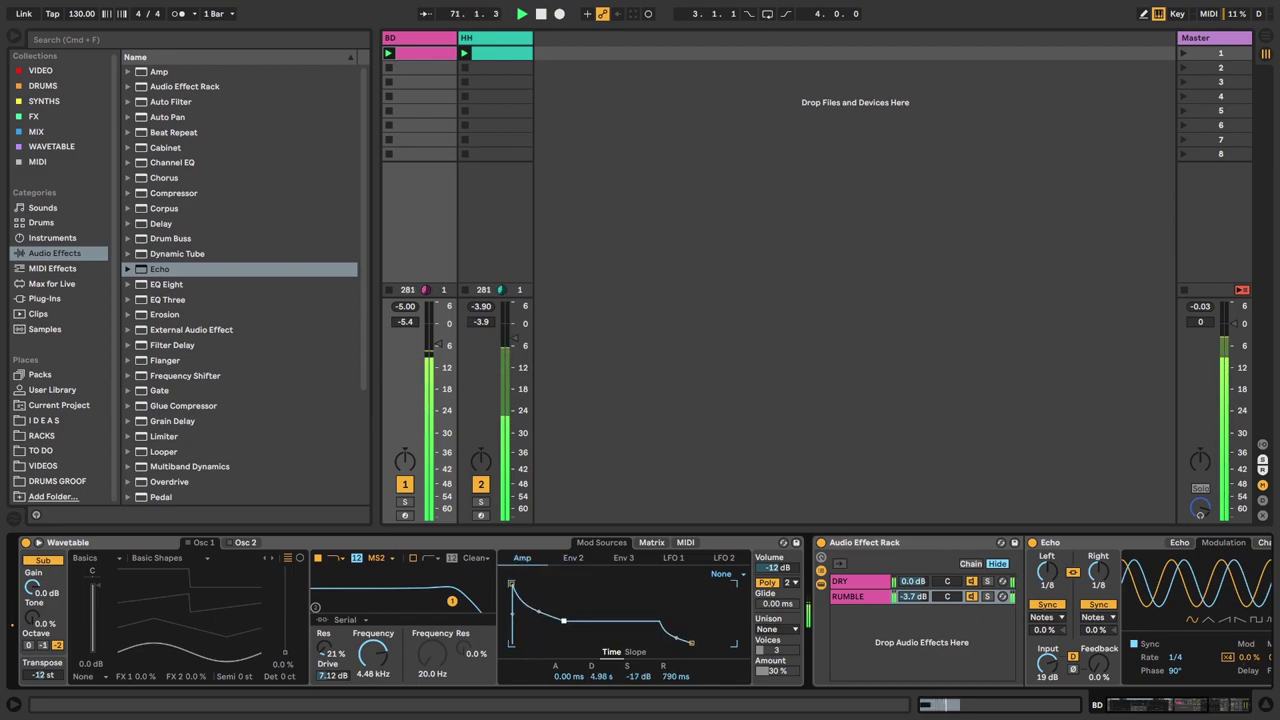
left_click_drag(693, 645, 694, 643)
- Set the kick's Wavetable filter to 0 % resonance, 12.3 kHz cutoff frequency and 10.5 dB drive
left_click_drag(327, 652, 327, 690)
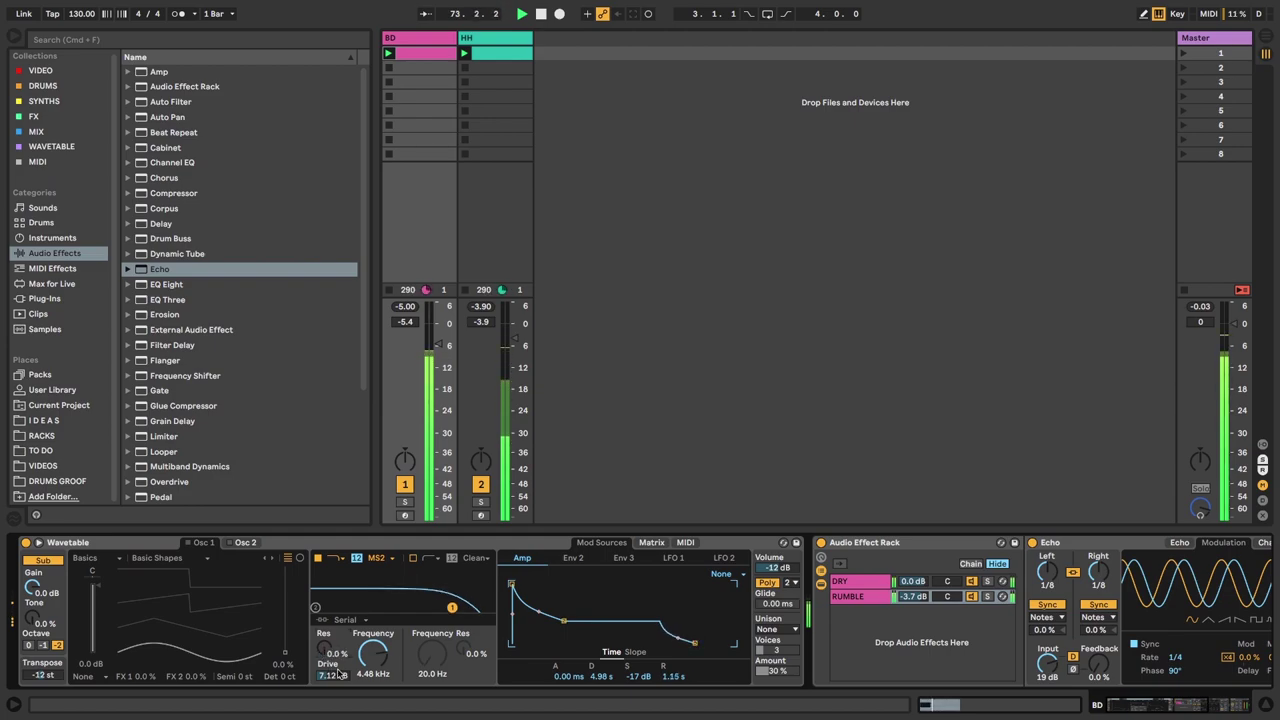
left_click_drag(451, 607, 477, 607)
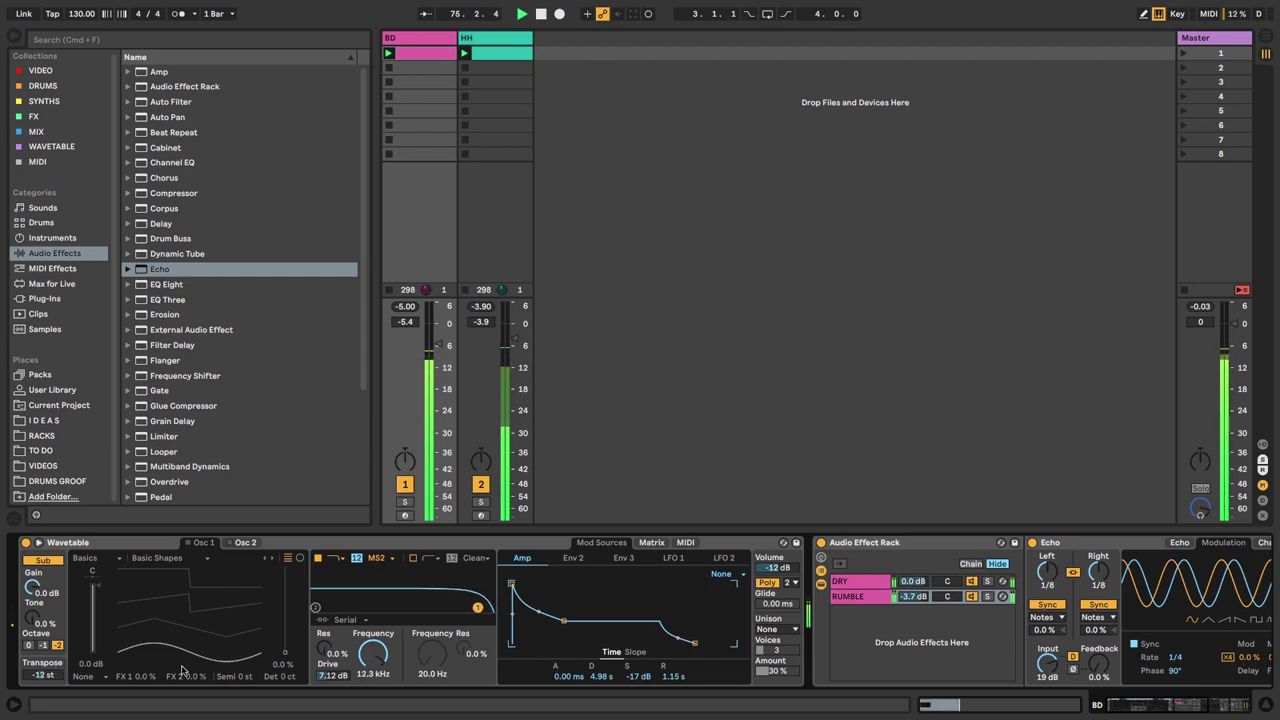
left_click_drag(345, 678, 345, 670)
- Set the RUMBLE chain's volume to -6.5 dB and Echo's reverb to 66 %, reverb decay to 80 % and input to 11 dB
left_click_drag(914, 596, 914, 608)
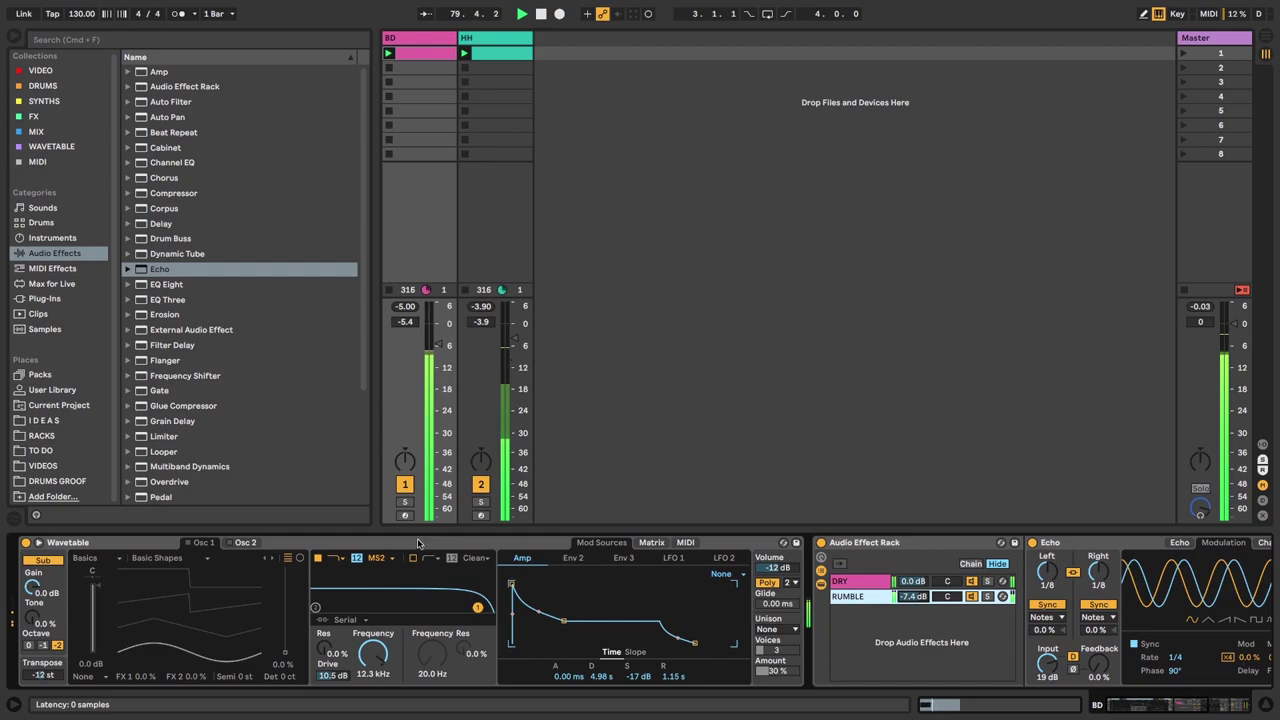
double_click(418, 542)
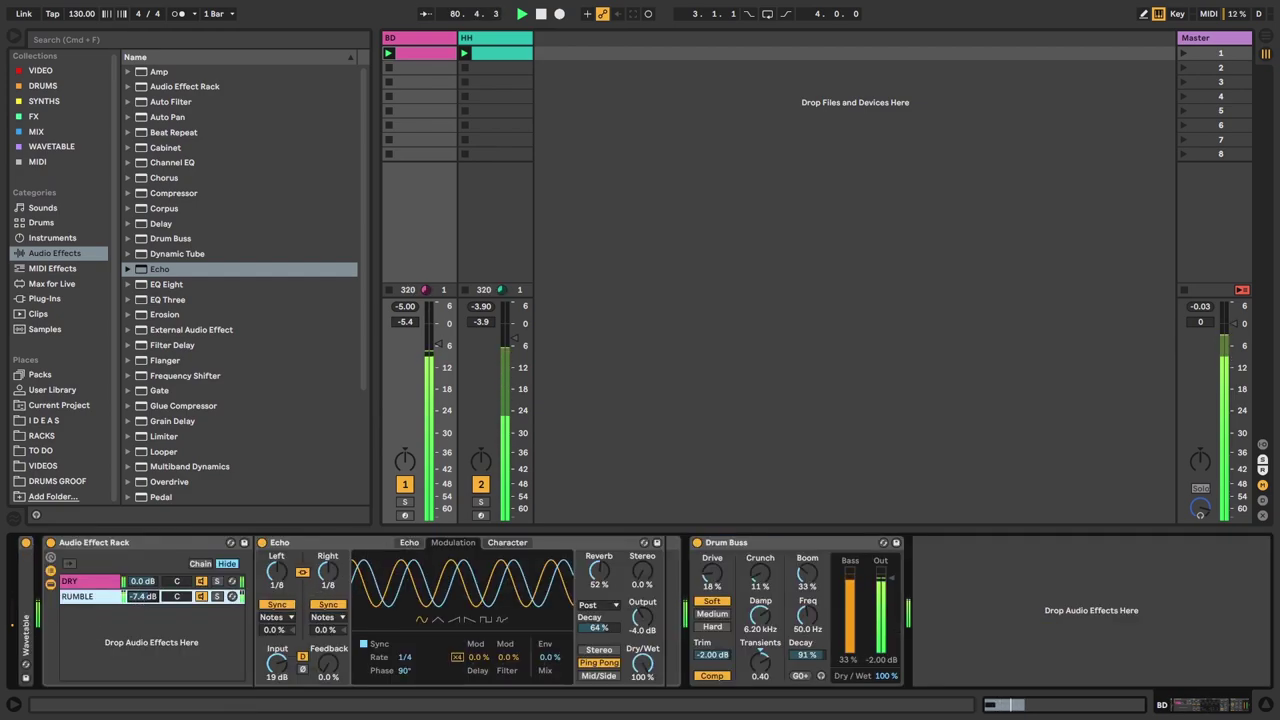
left_click_drag(600, 574, 600, 574)
left_click_drag(606, 627, 606, 615)
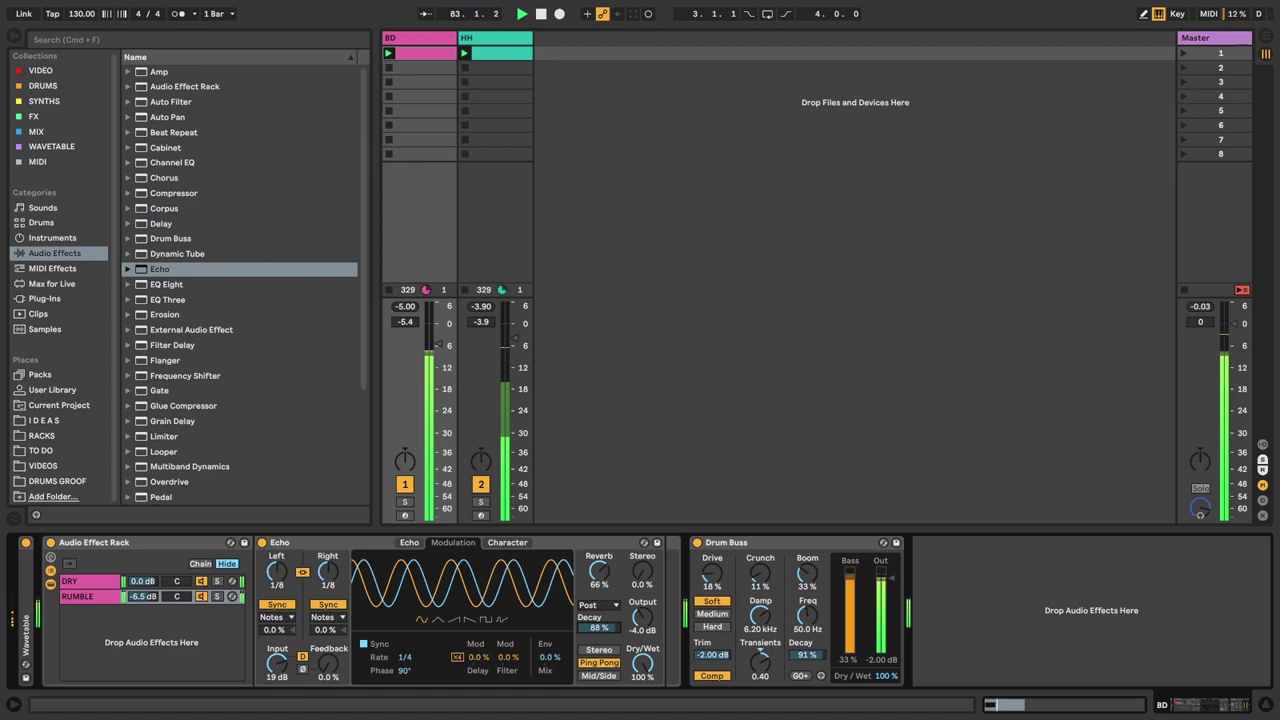
left_click_drag(285, 668, 285, 666)
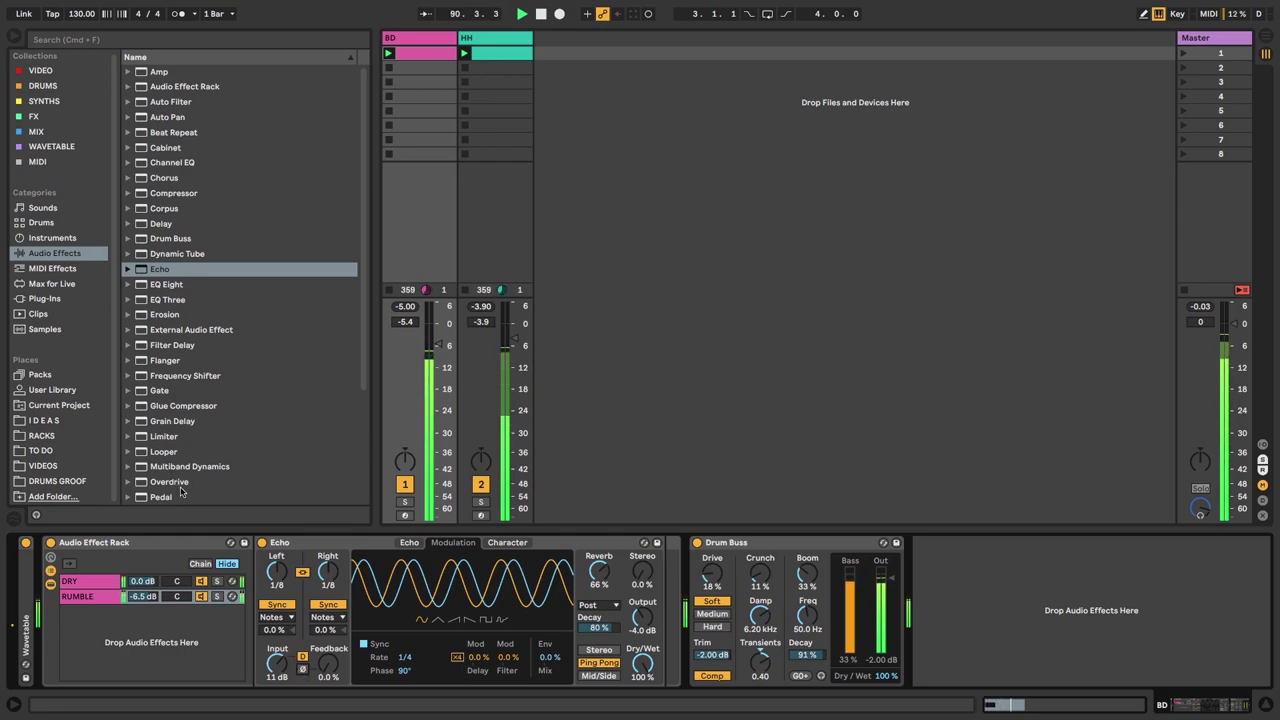
- Try a Utility device after Echo in the RUMBLE chain and remove it
scroll(182, 492, "down", 5)
left_click_drag(162, 468, 668, 612)
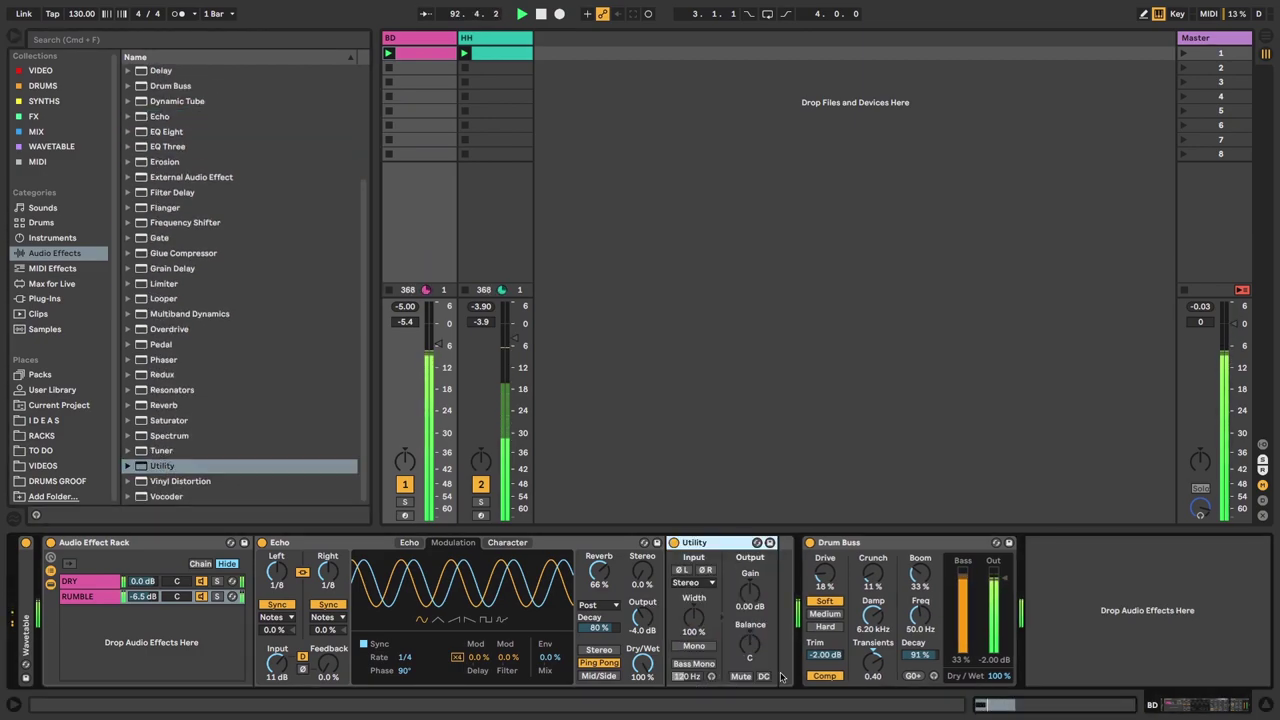
key("Delete")
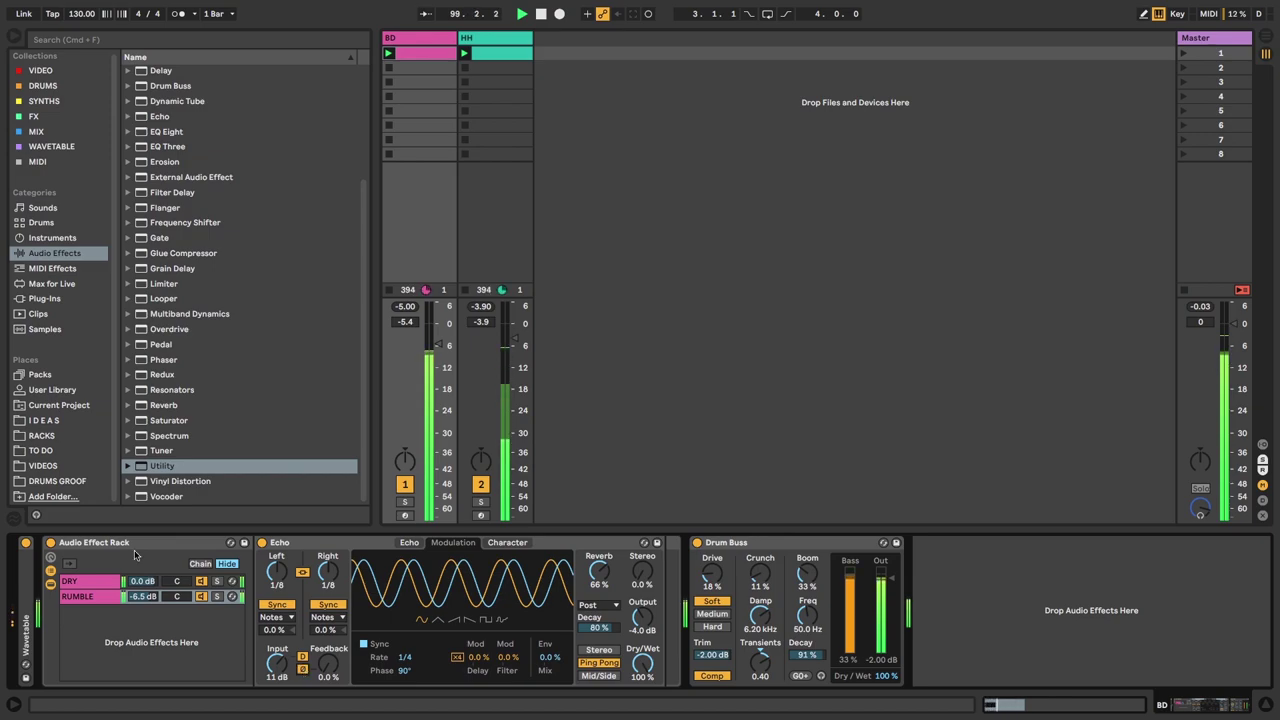
- Mute the DRY chain briefly to hear the rumble alone, unmute it and reselect the RUMBLE chain
left_click(202, 583)
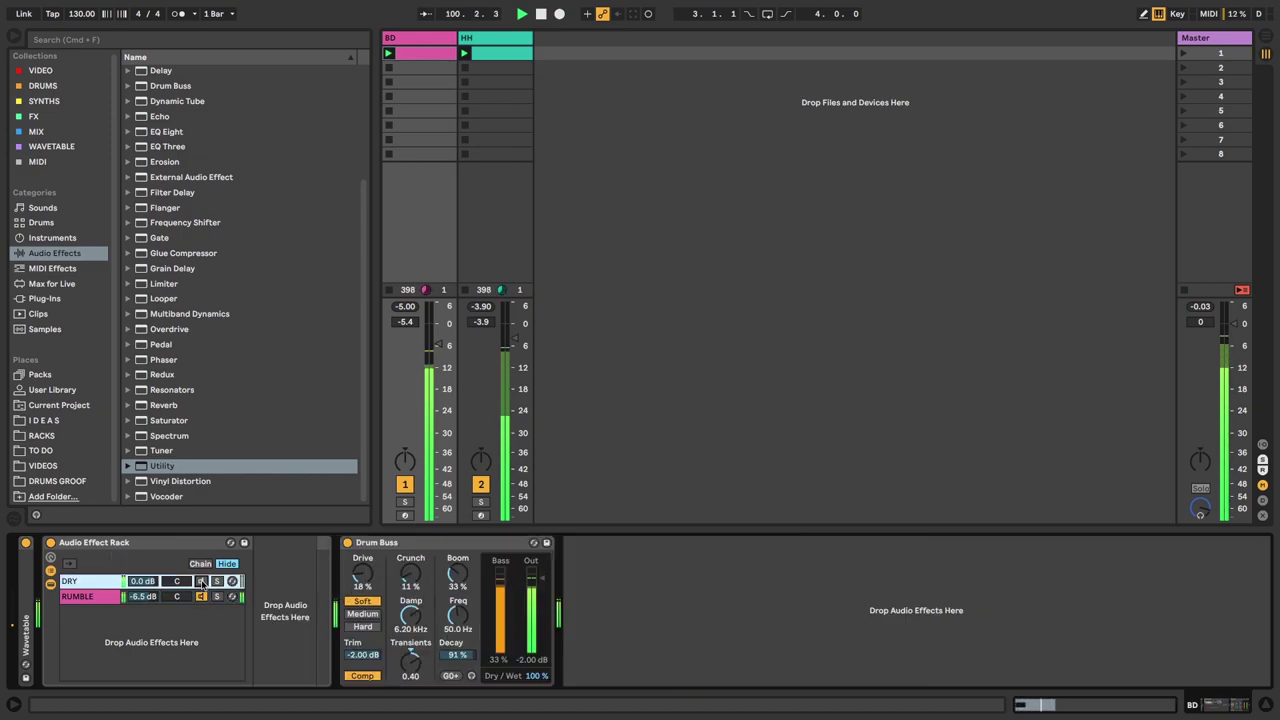
left_click(202, 583)
left_click(109, 597)
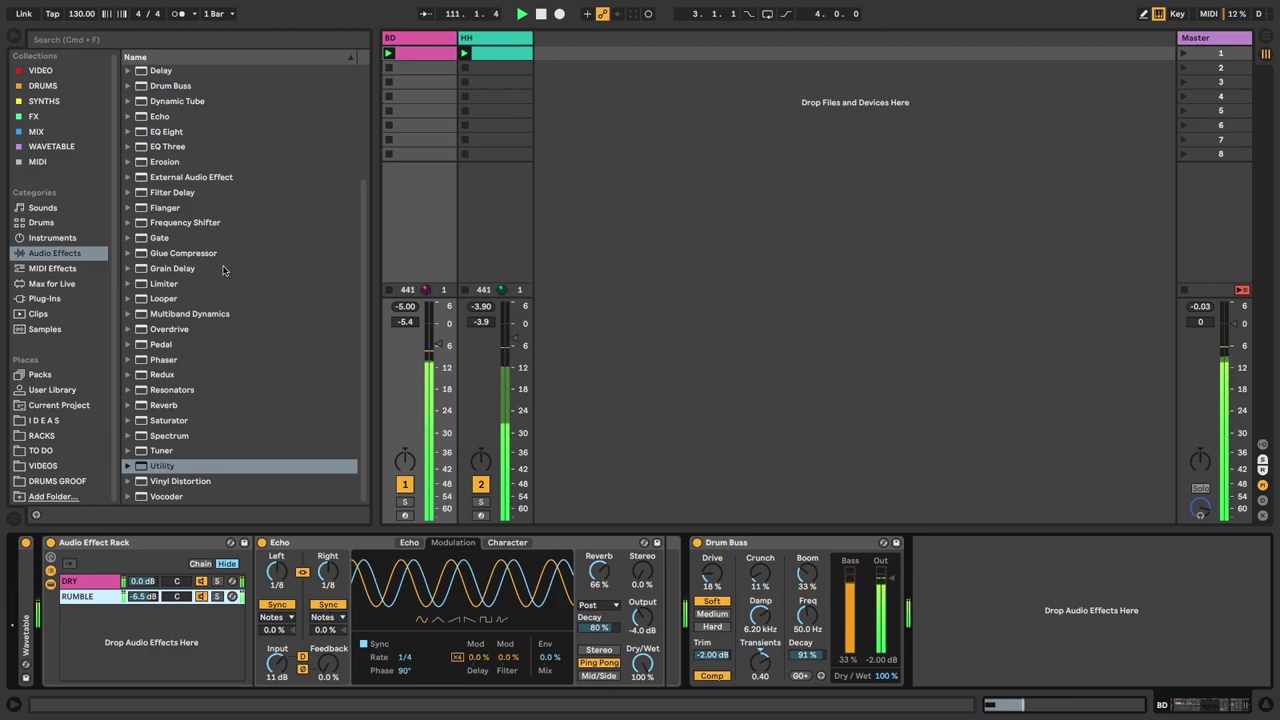
- Load the Wavetable instrument onto a new track and rename the track SEQ
left_click(50, 240)
left_click_drag(170, 238, 606, 50)
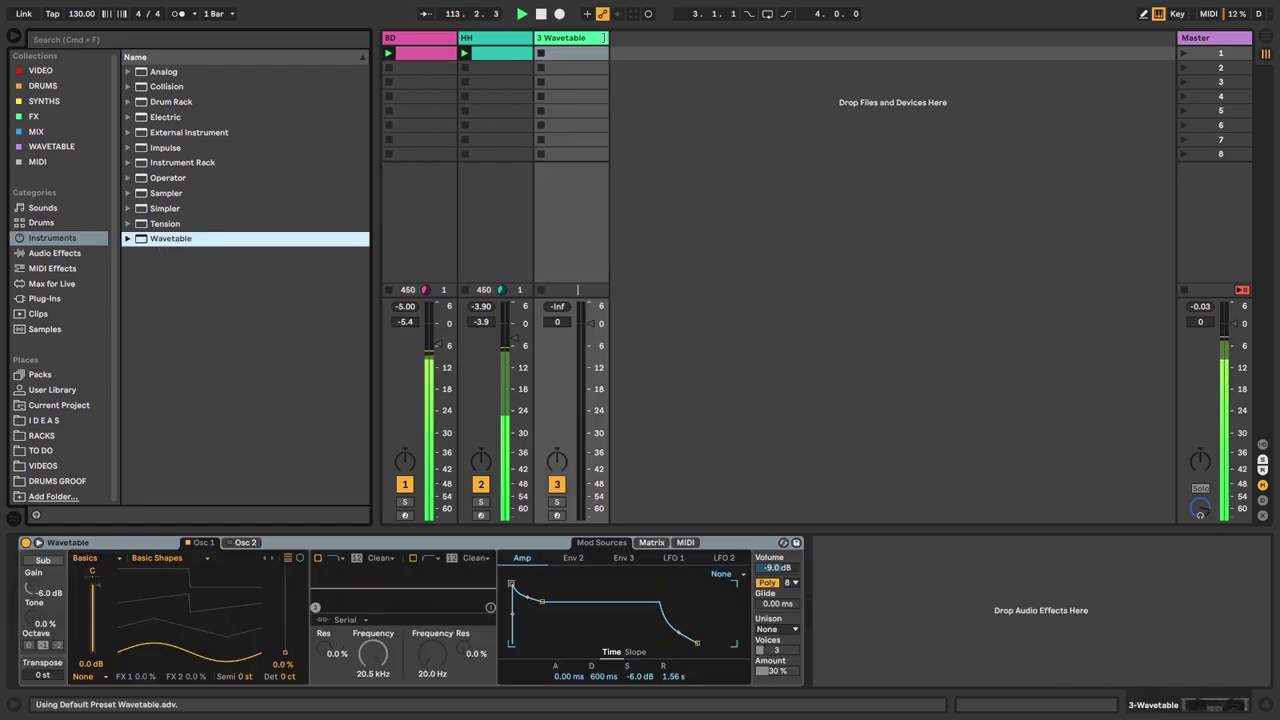
right_click(582, 42)
left_click(635, 105)
type("SEQ")
key("Return")
- Mute the BD and HH tracks, stop playback and insert an empty MIDI track after SEQ
left_click(405, 484)
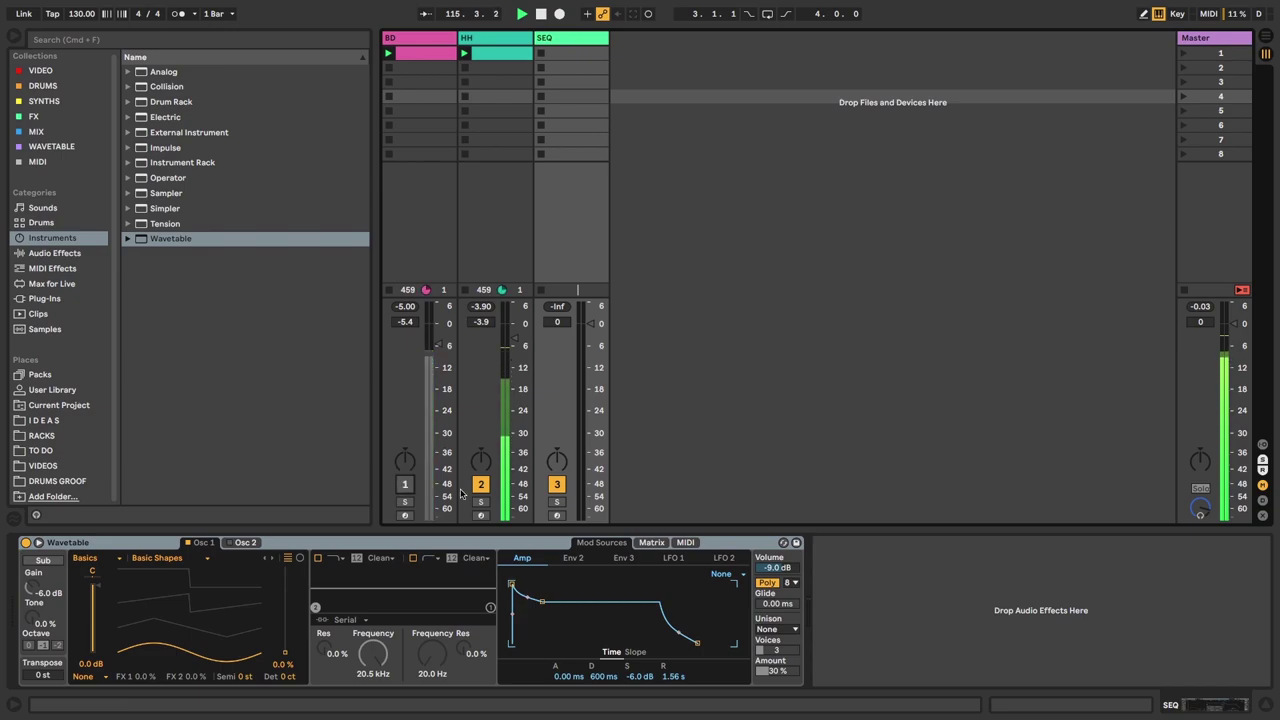
left_click(481, 484)
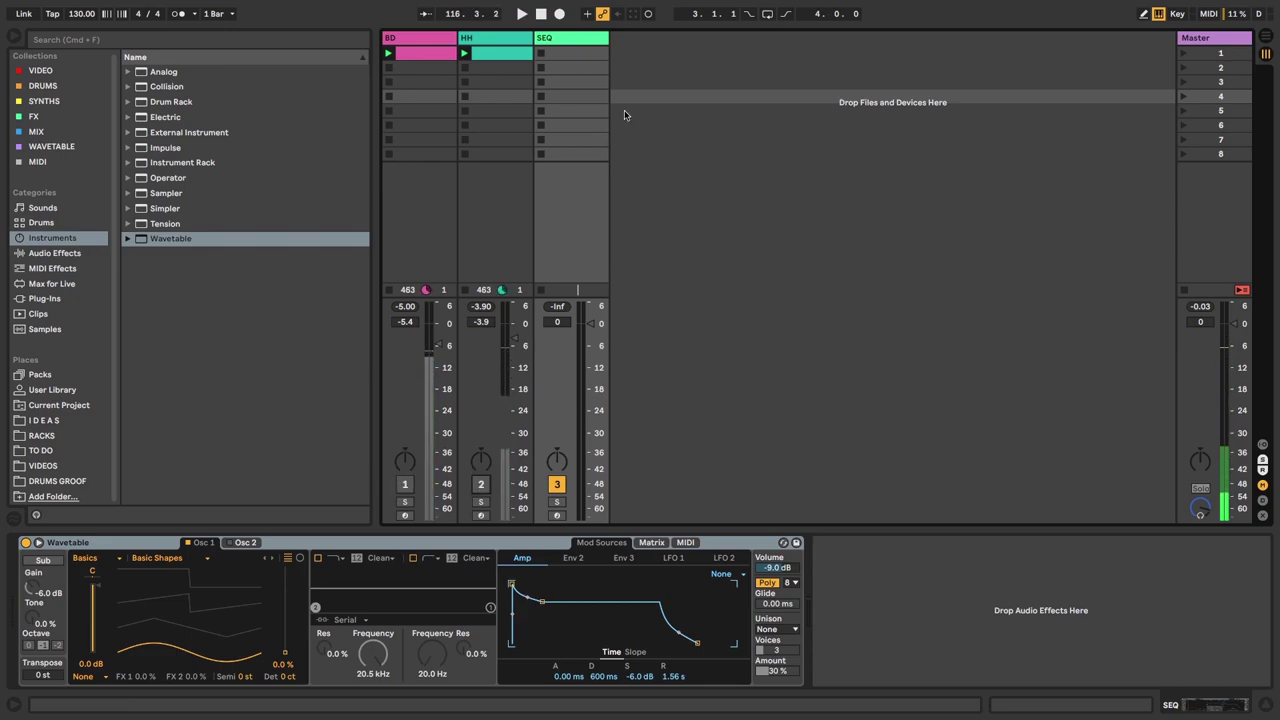
right_click(641, 42)
left_click(662, 57)
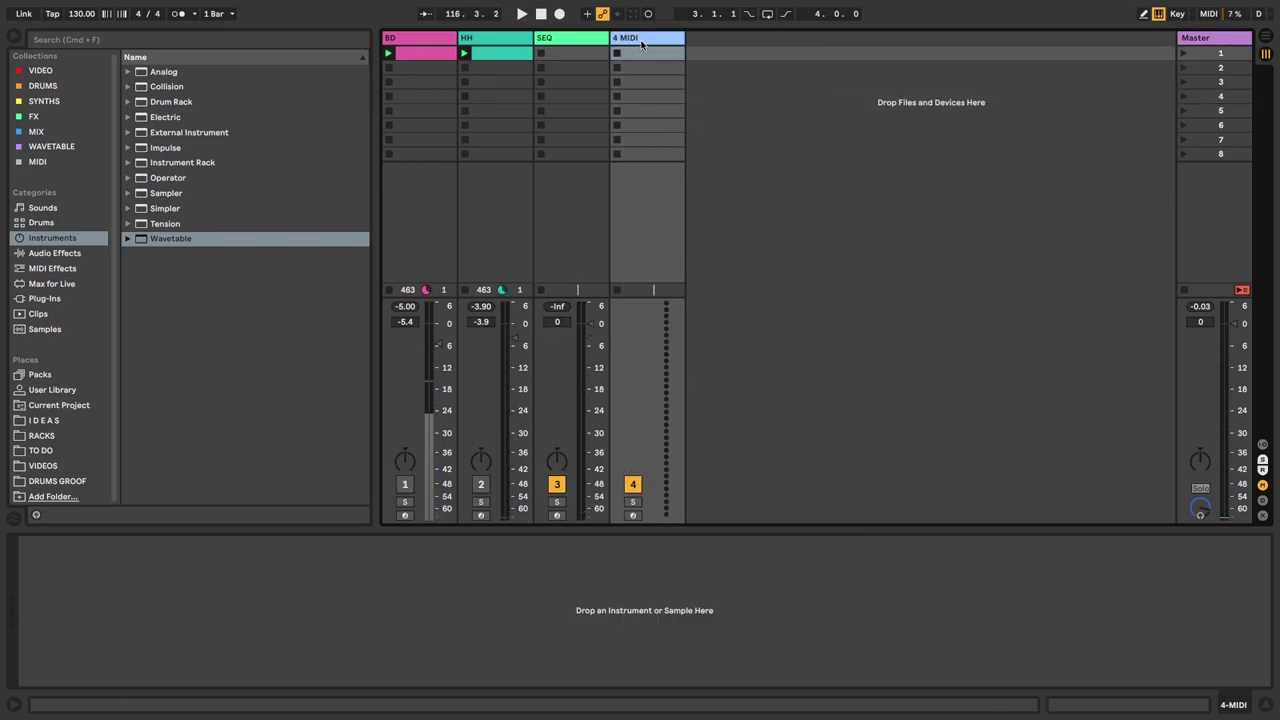
- Rename the new MIDI track SEQ RND
right_click(642, 40)
left_click(668, 104)
type("SE")
type("Q")
type(" M")
key("BackSpace")
key("BackSpace")
type("RND")
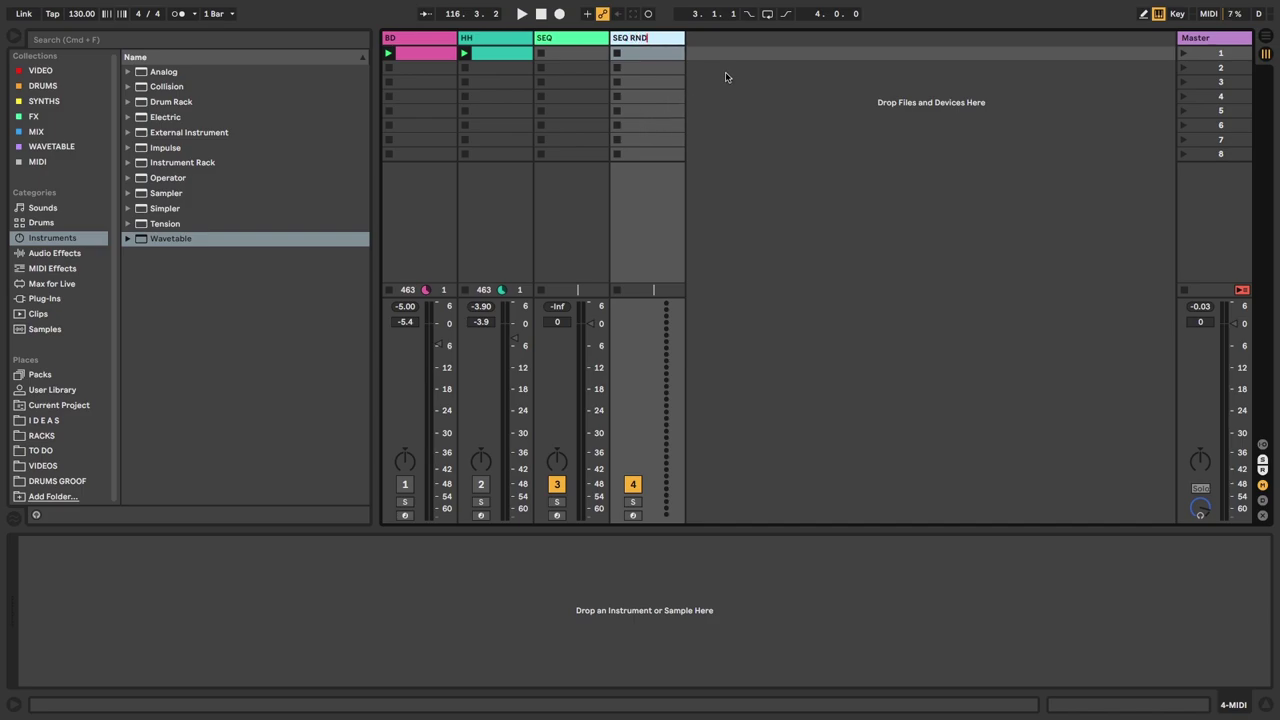
key("Return")
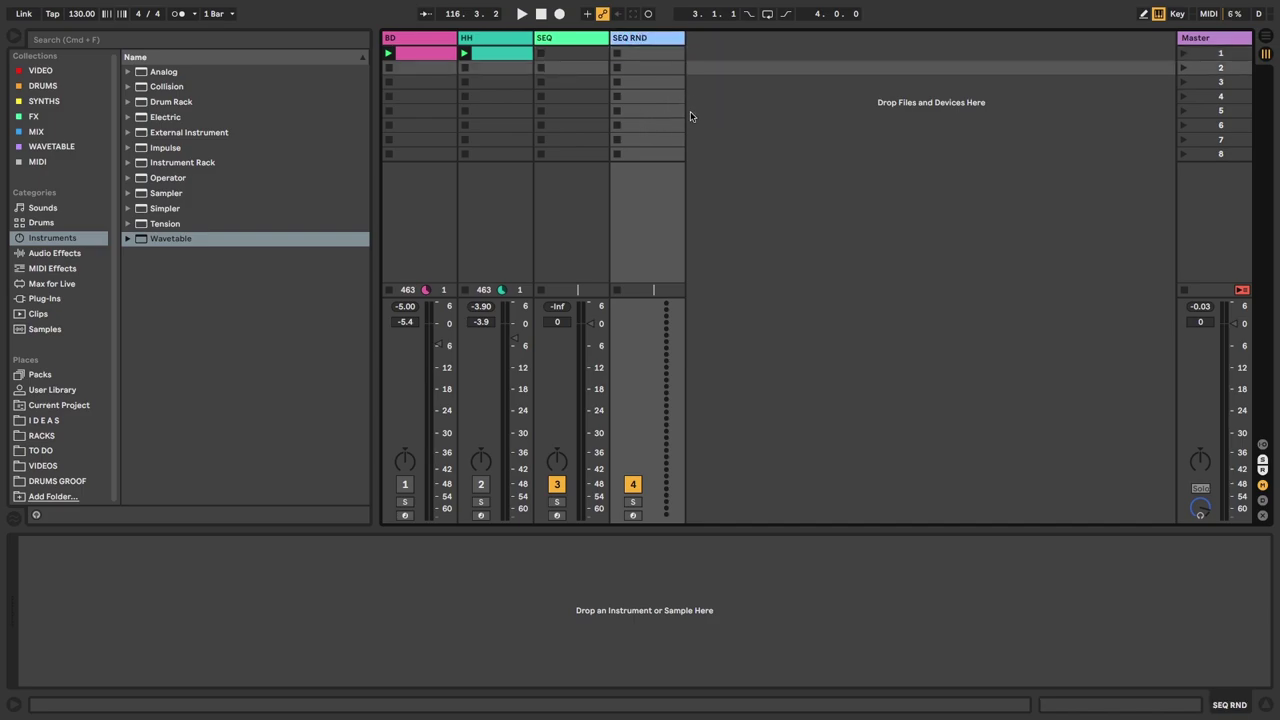
- Show the track routing, send SEQ RND's MIDI output to SEQ with Track In, and arm SEQ for recording
left_click(1262, 446)
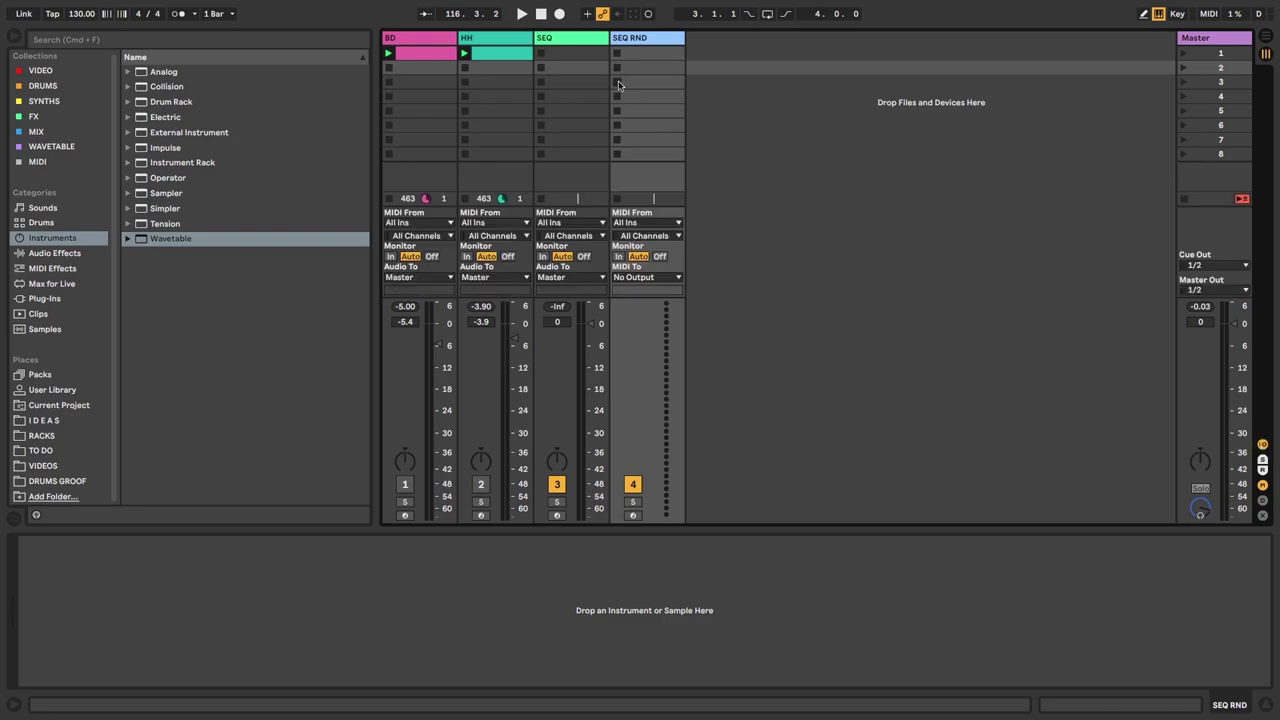
left_click(557, 37)
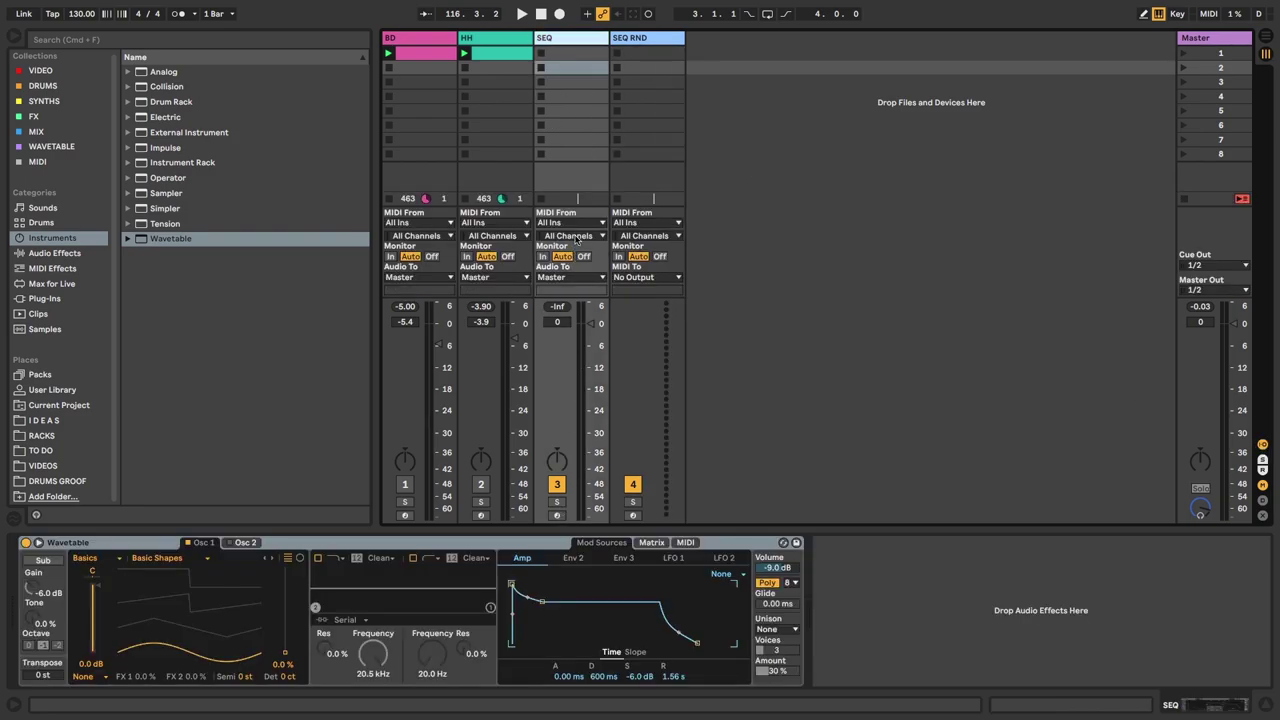
left_click(662, 278)
left_click(645, 322)
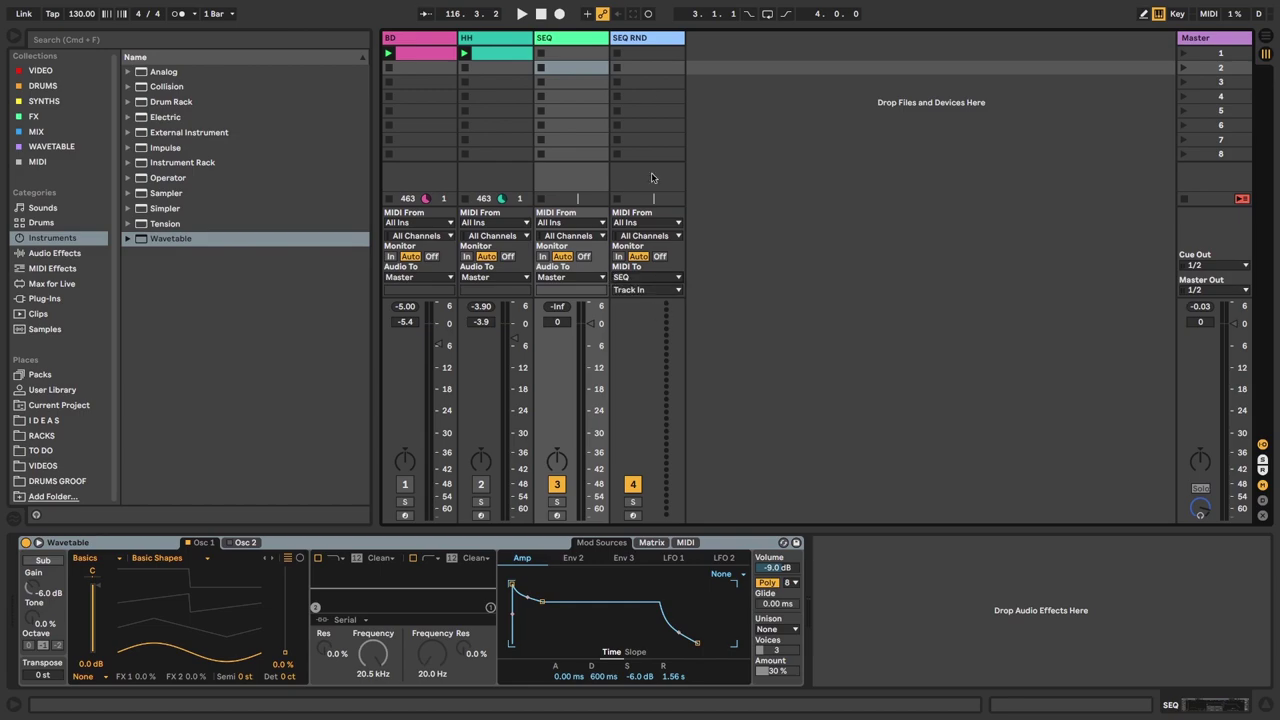
left_click(658, 40)
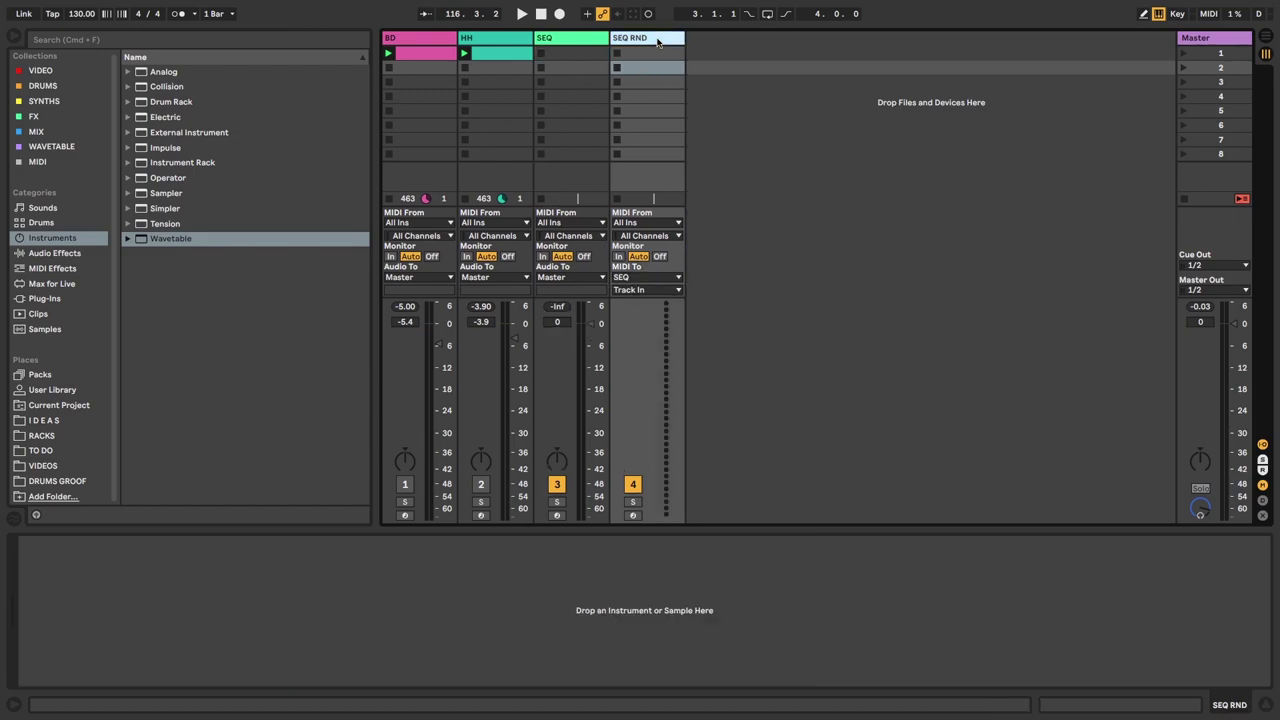
left_click(561, 515)
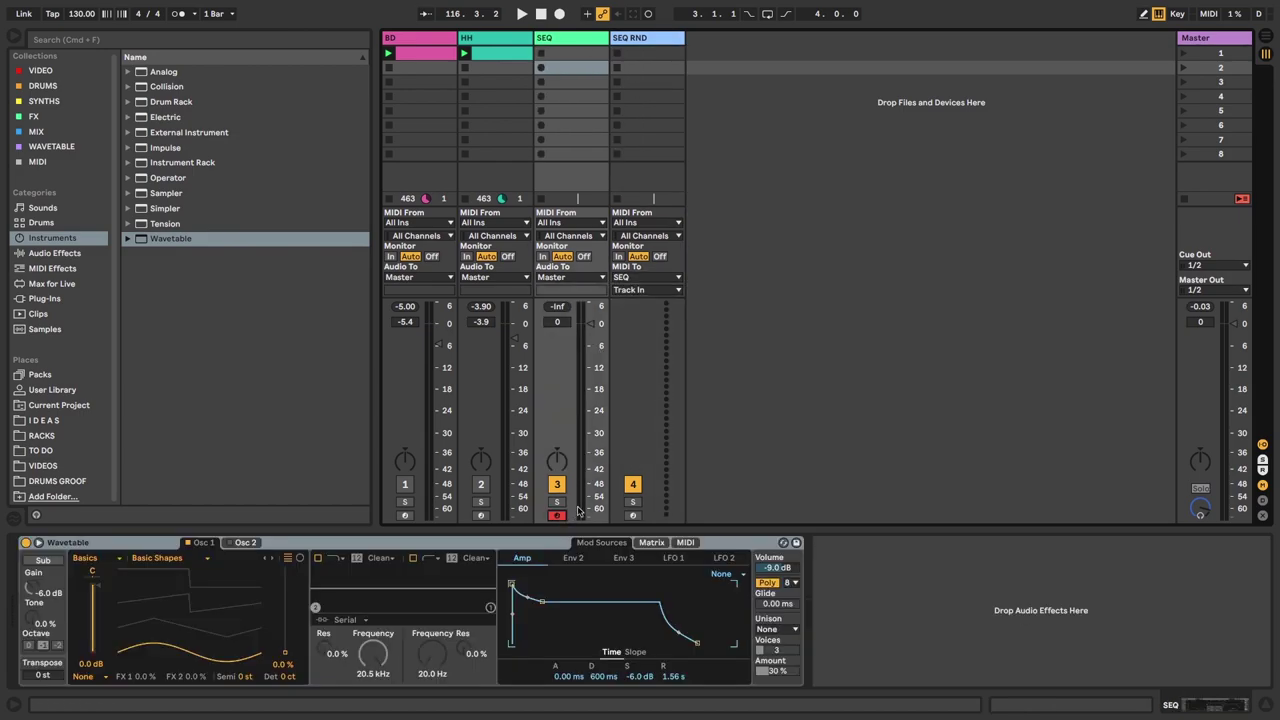
- Create a MIDI clip in SEQ RND's first slot with a two-beat loop (length 0.2.0), and hide the track routing
double_click(625, 56)
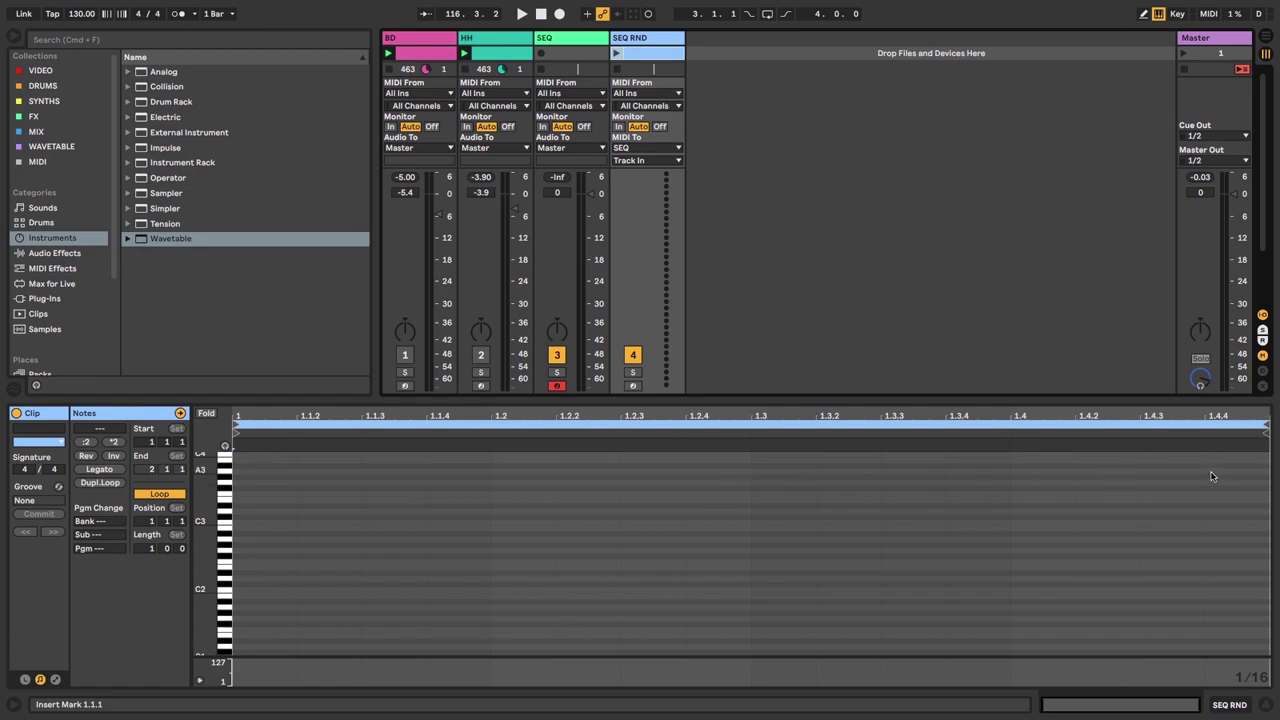
left_click_drag(1265, 425, 737, 474)
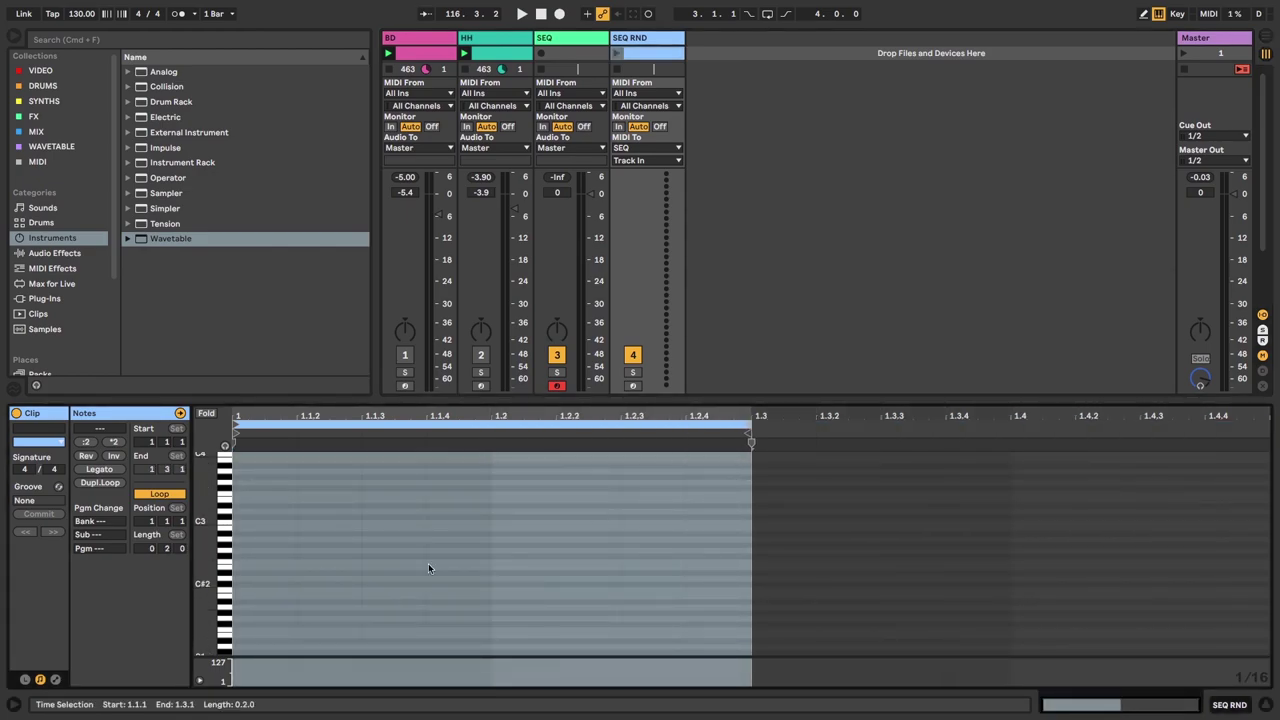
left_click(1262, 316)
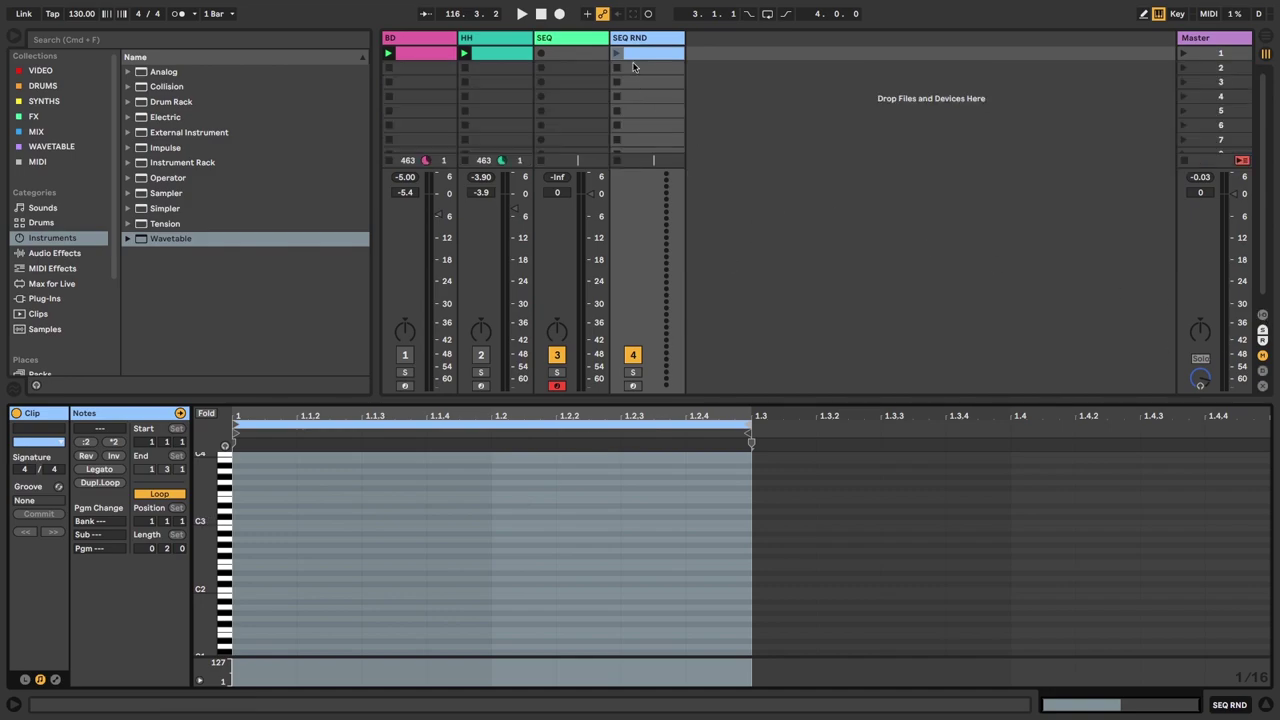
- Fill the SEQ RND clip with eight consecutive sixteenth notes at random pitches between D1 and A3
left_click(549, 38)
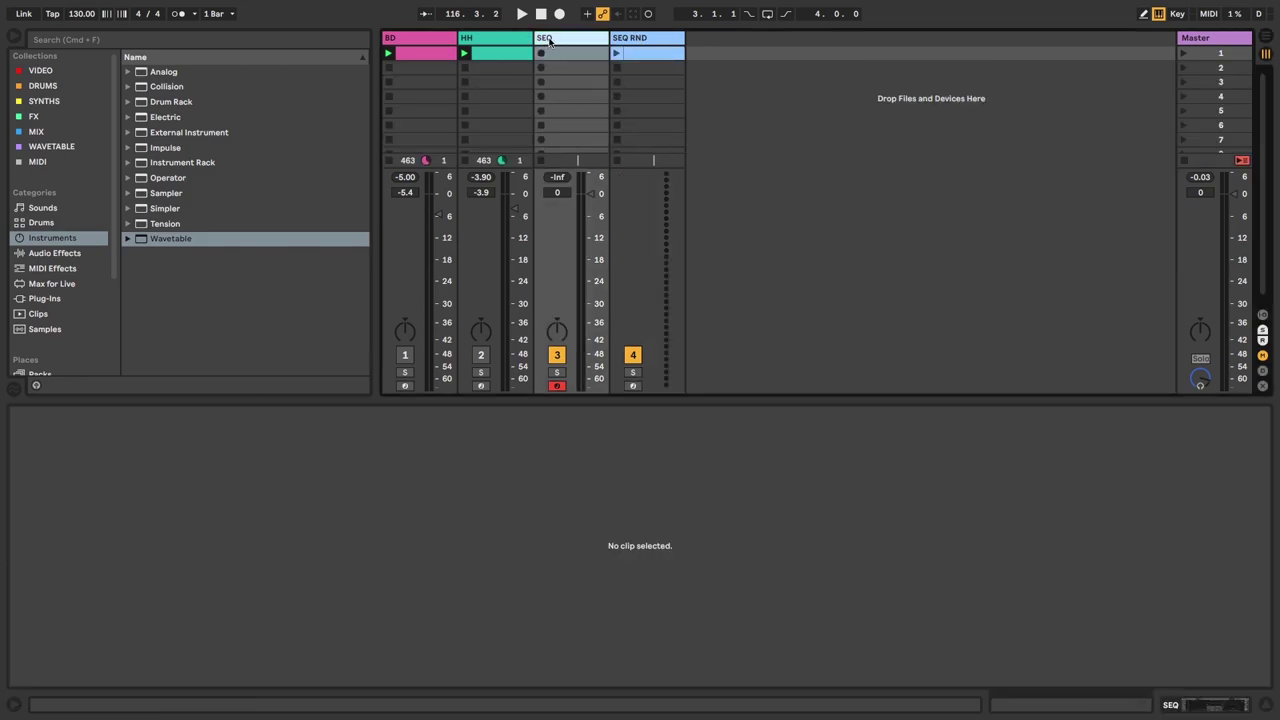
left_click(638, 38)
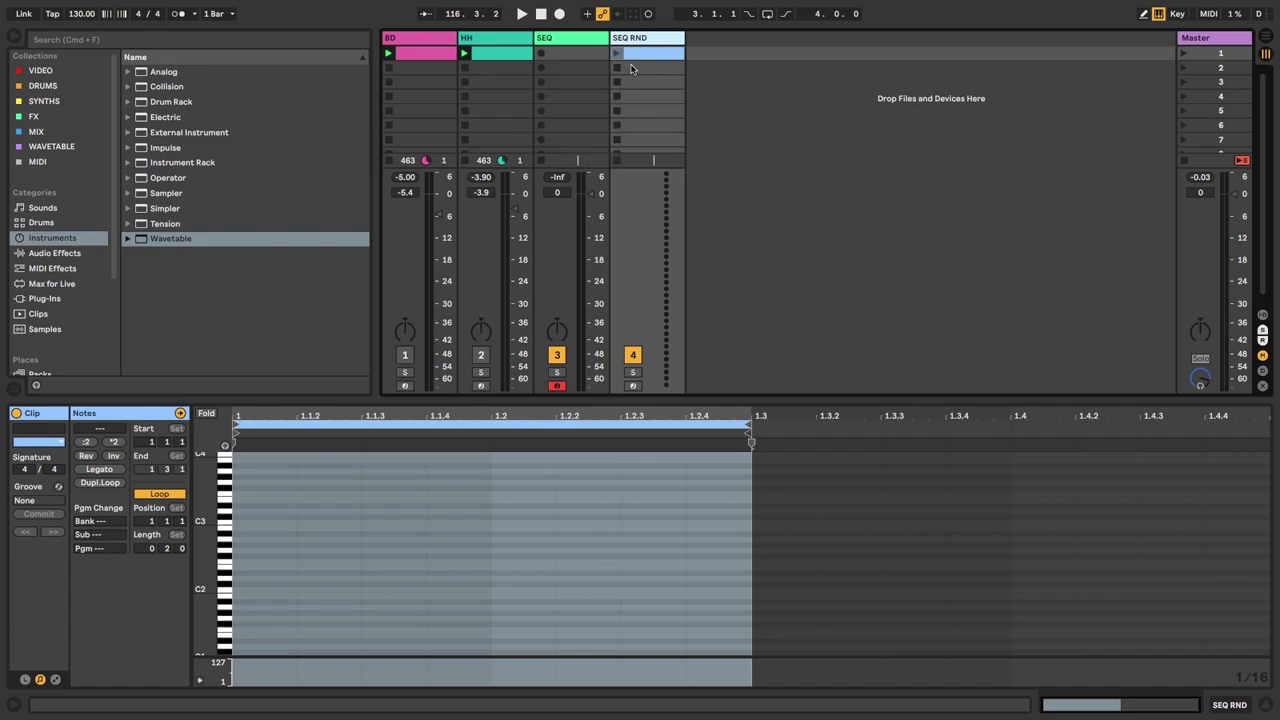
left_click(235, 645)
key("super+a")
left_click(236, 645)
double_click(241, 645)
double_click(308, 613)
double_click(411, 634)
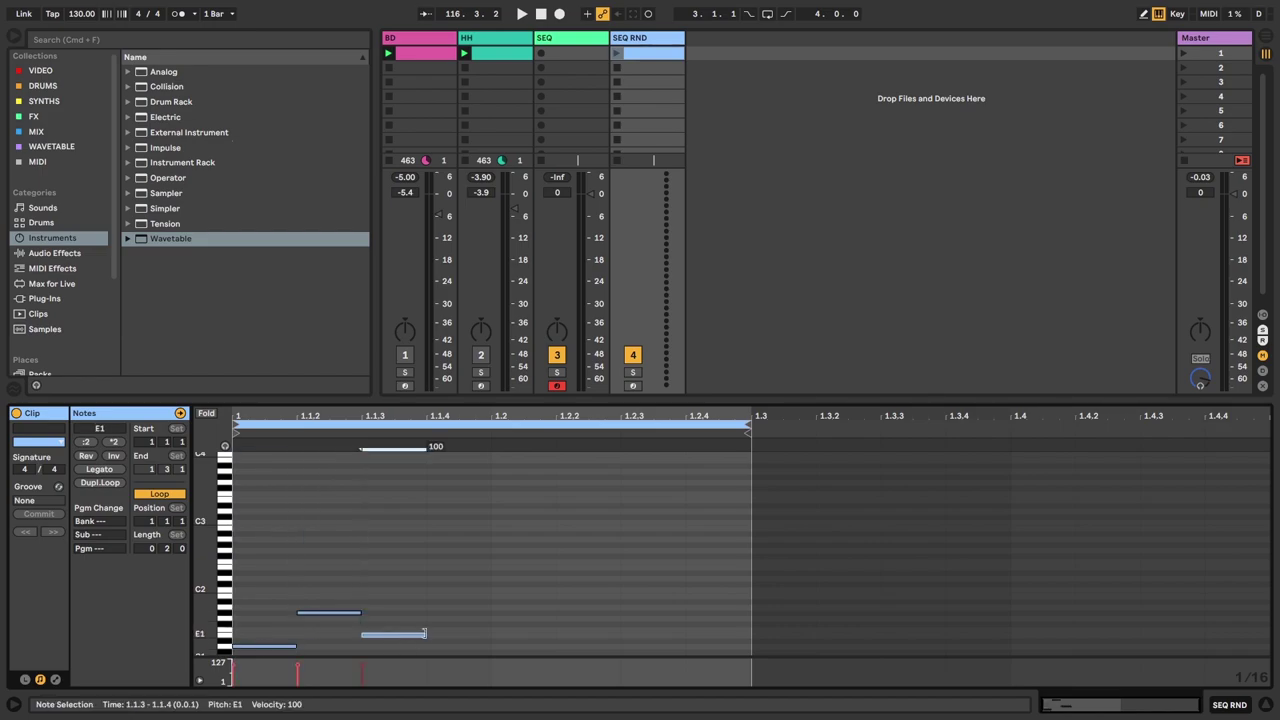
double_click(437, 505)
double_click(507, 556)
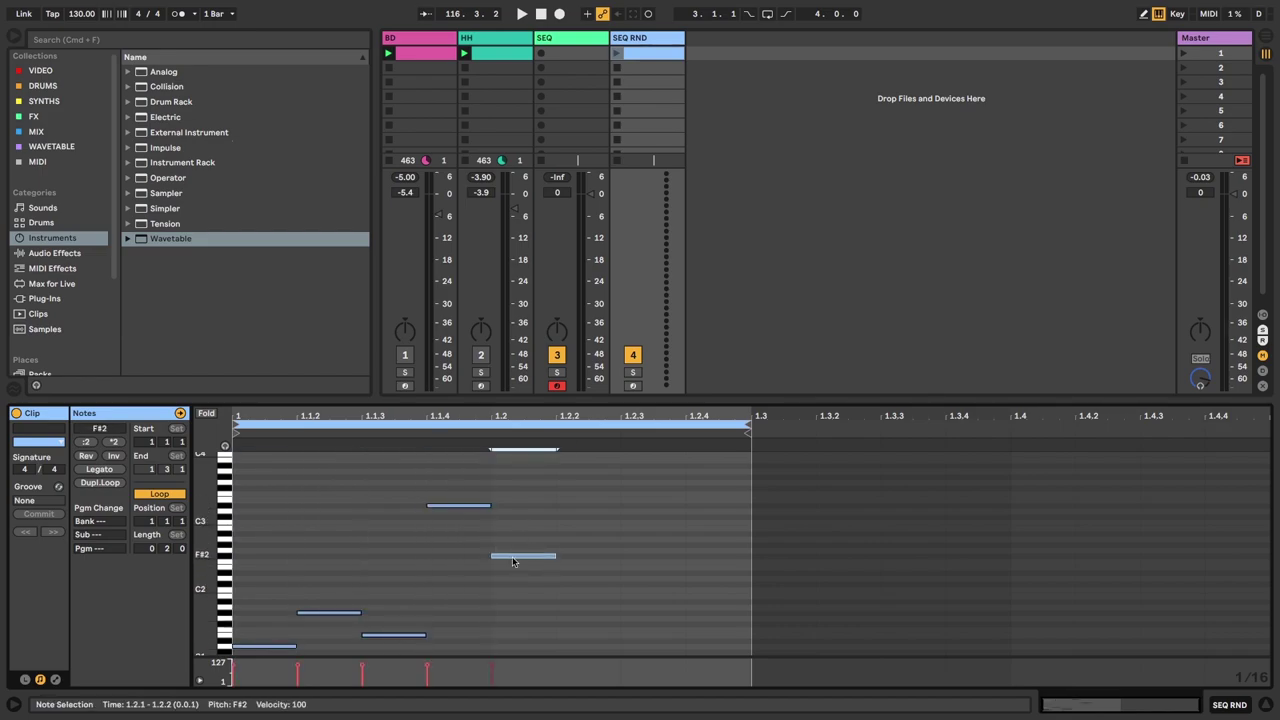
double_click(565, 471)
double_click(640, 590)
double_click(698, 487)
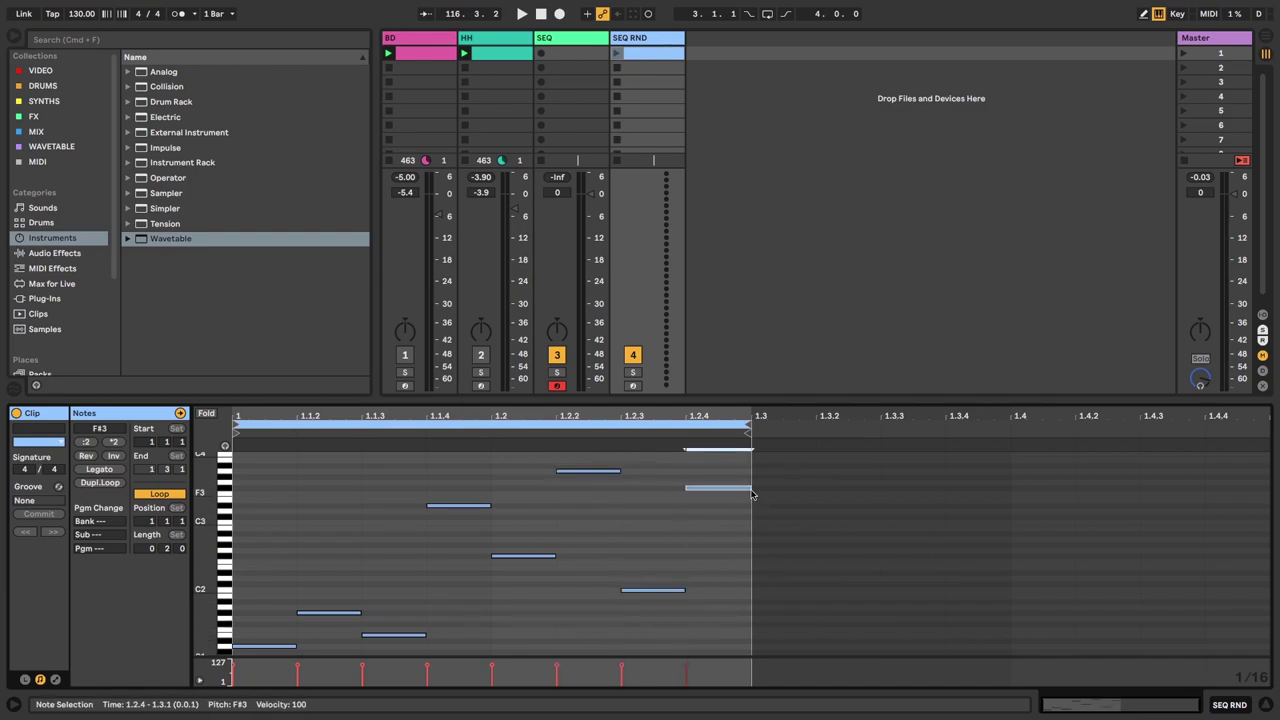
- Launch the SEQ RND clip and shape SEQ's Wavetable amp envelope to 228 ms decay and -41 dB sustain
left_click(617, 54)
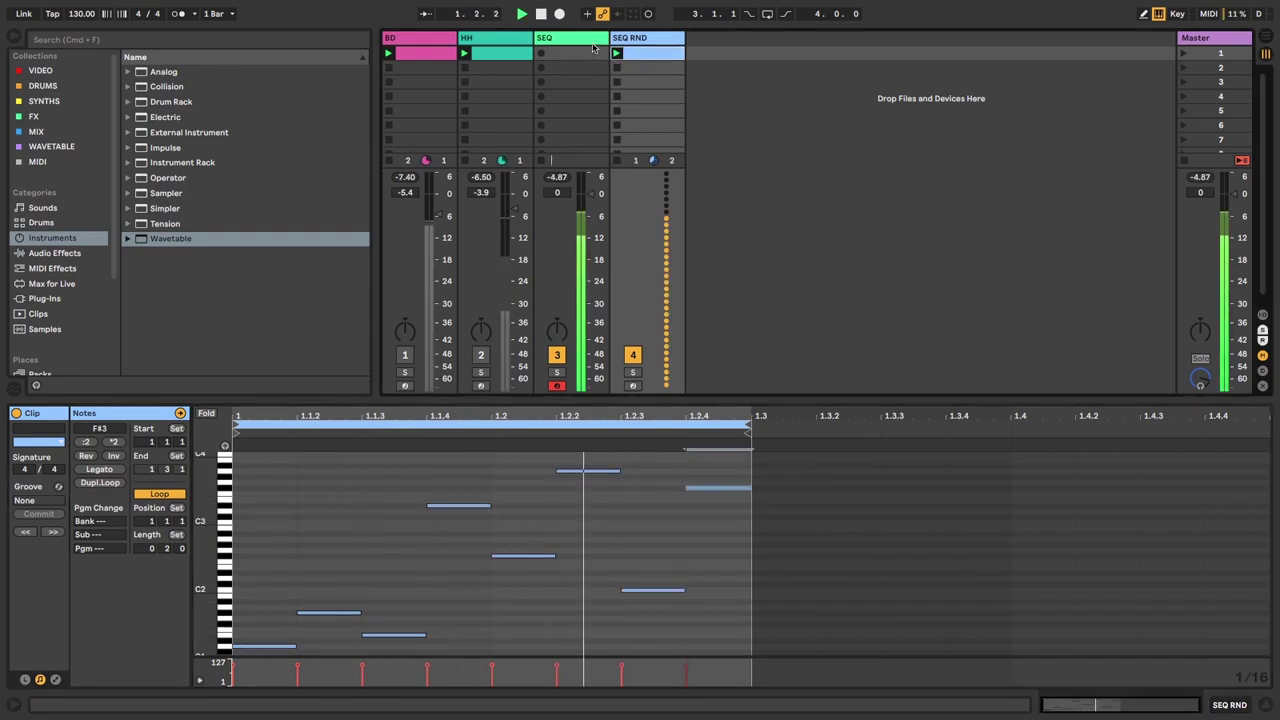
double_click(584, 38)
left_click_drag(542, 601, 536, 636)
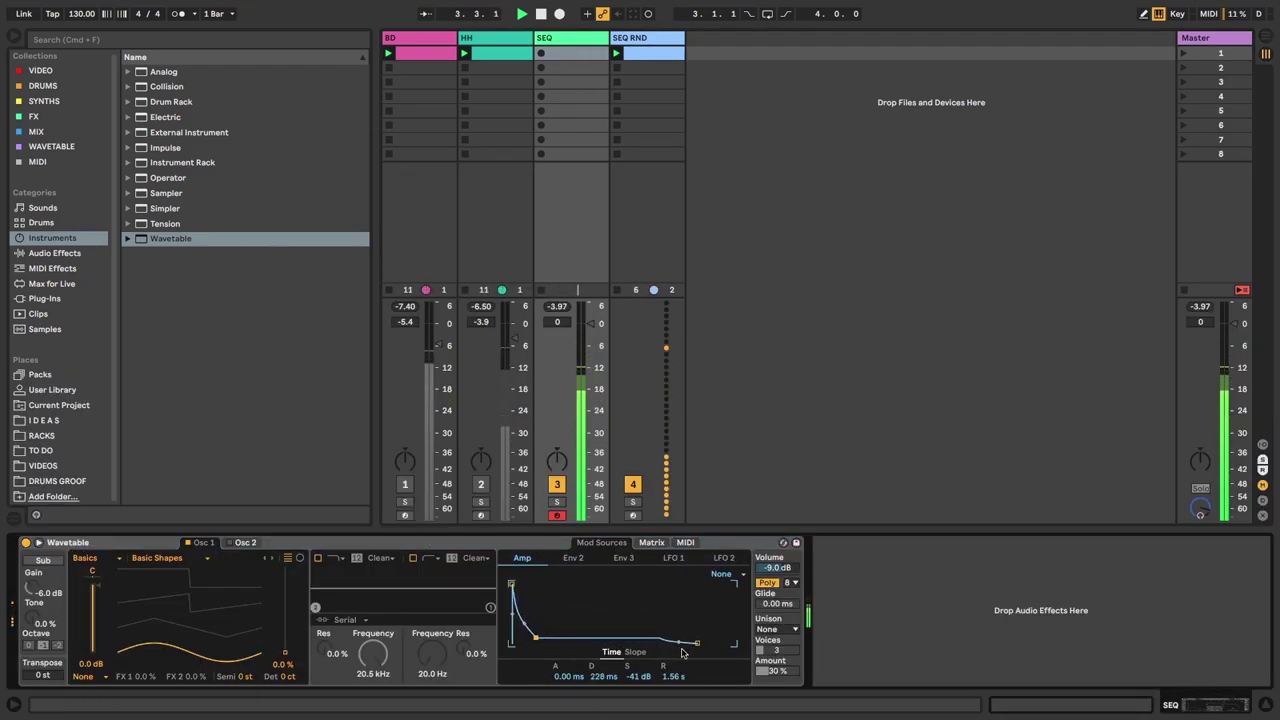
- Crop the SEQ RND clip to its two-beat loop and duplicate it into the second slot
double_click(643, 54)
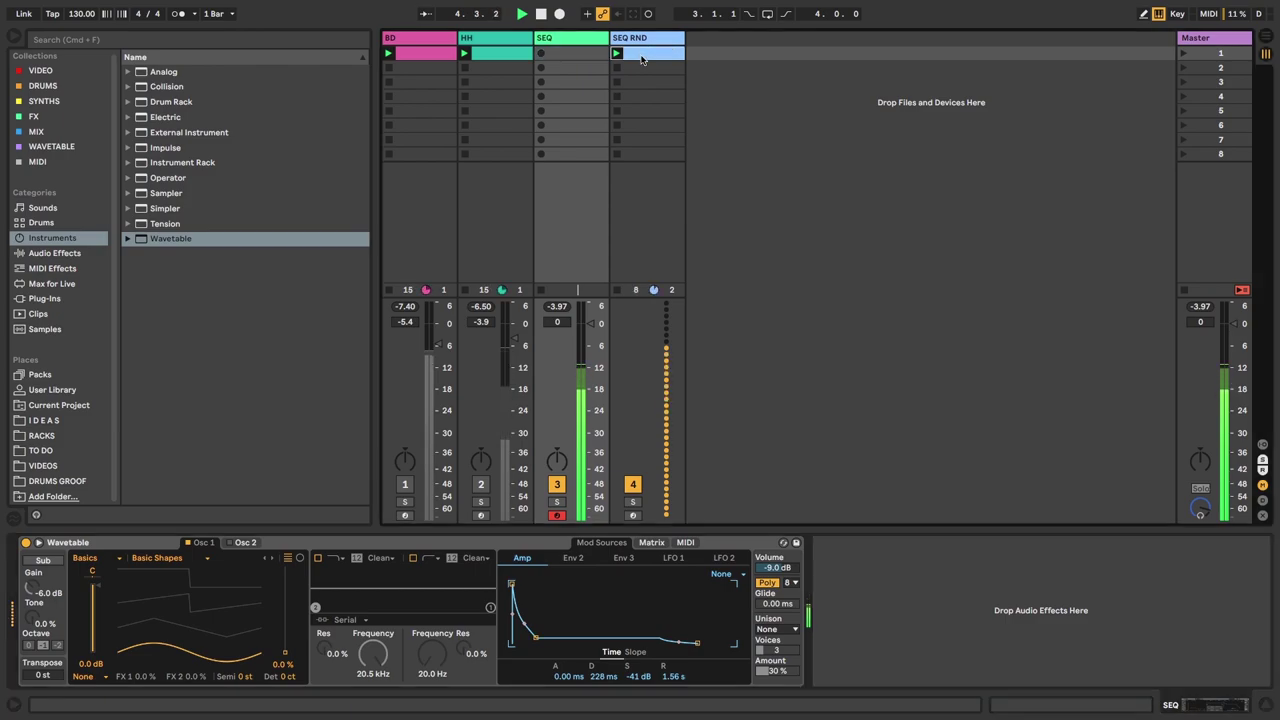
right_click(476, 456)
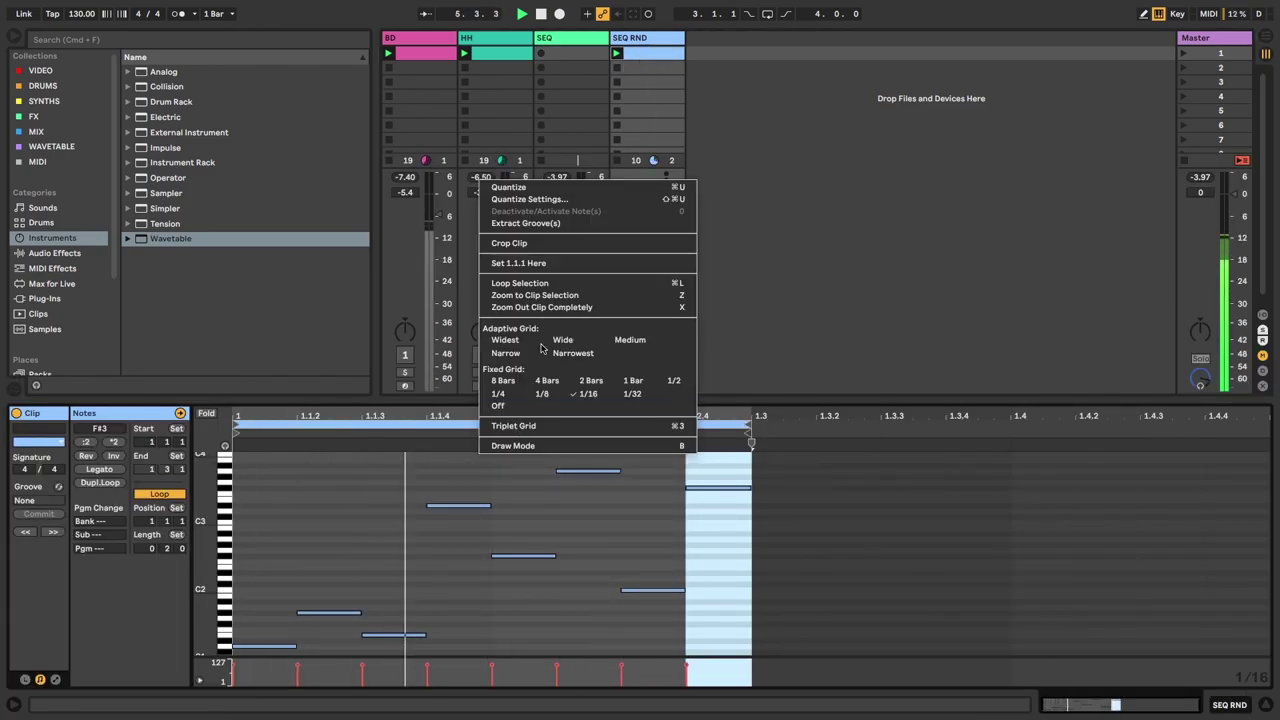
left_click(537, 243)
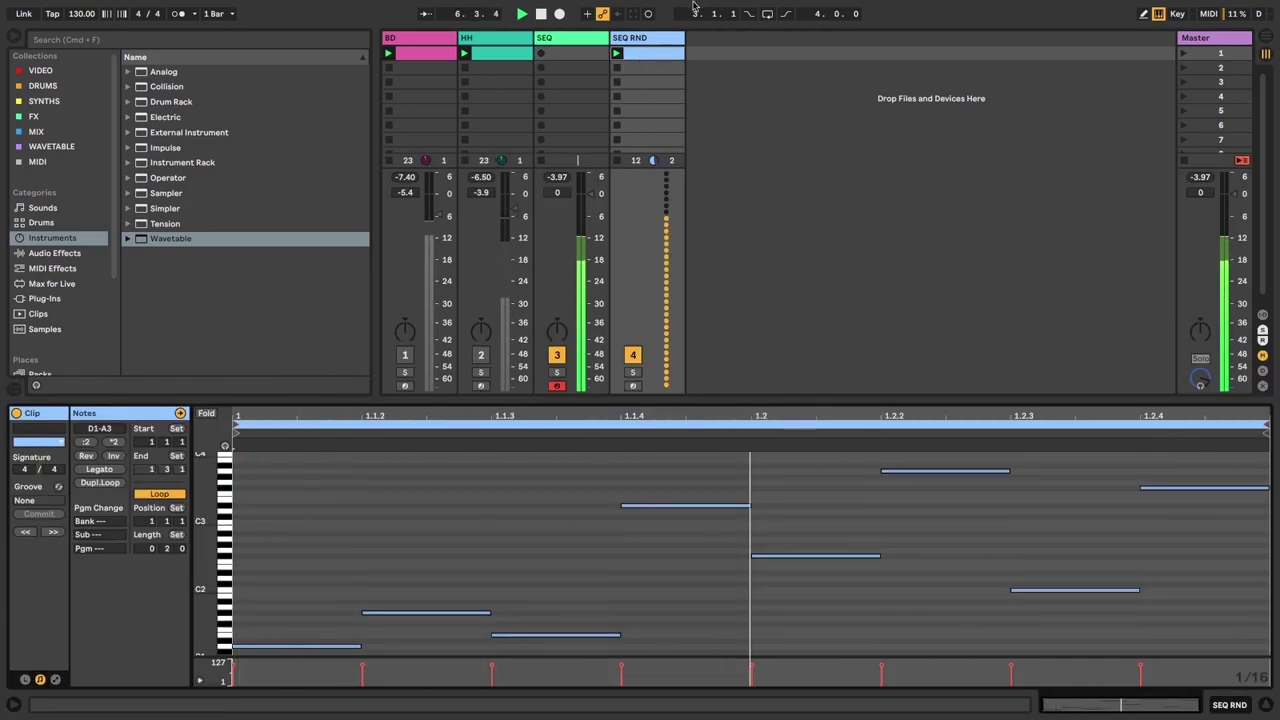
right_click(651, 57)
left_click(684, 89)
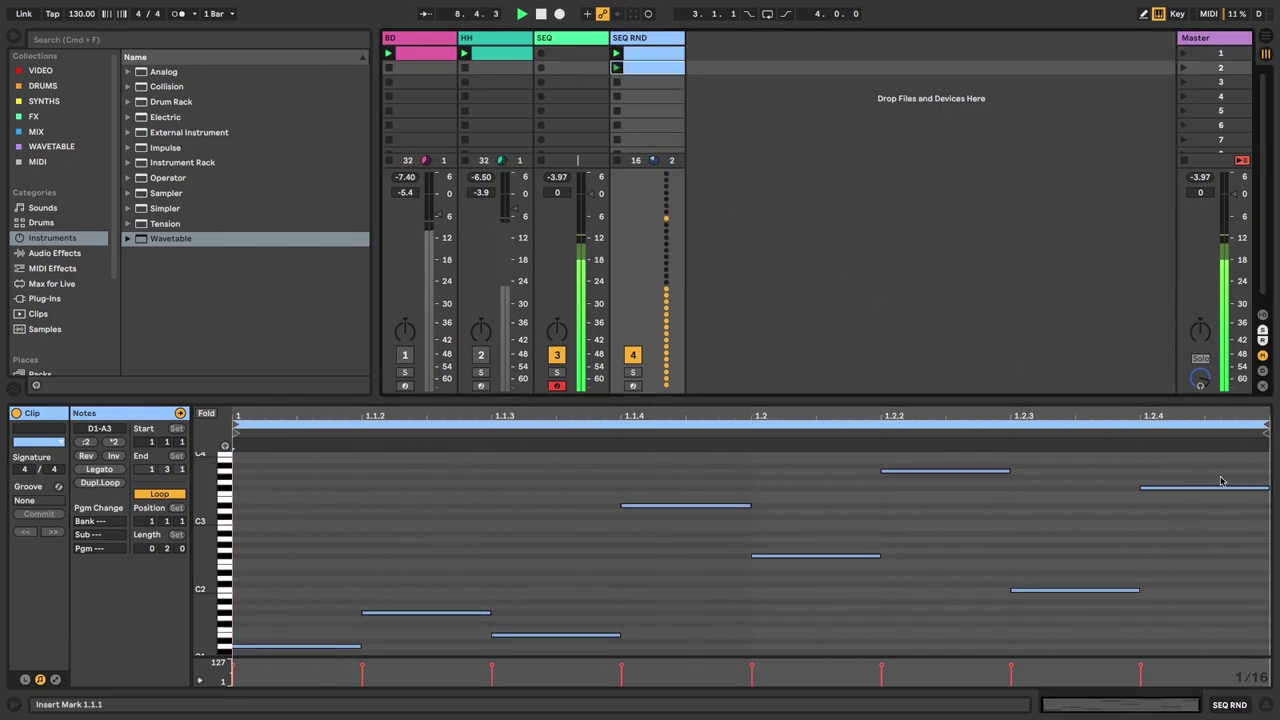
- In the second clip, reverse the C2 to D#3 notes and invert the notes between 1.1.3 and 1.2.2
left_click_drag(1173, 628, 668, 498)
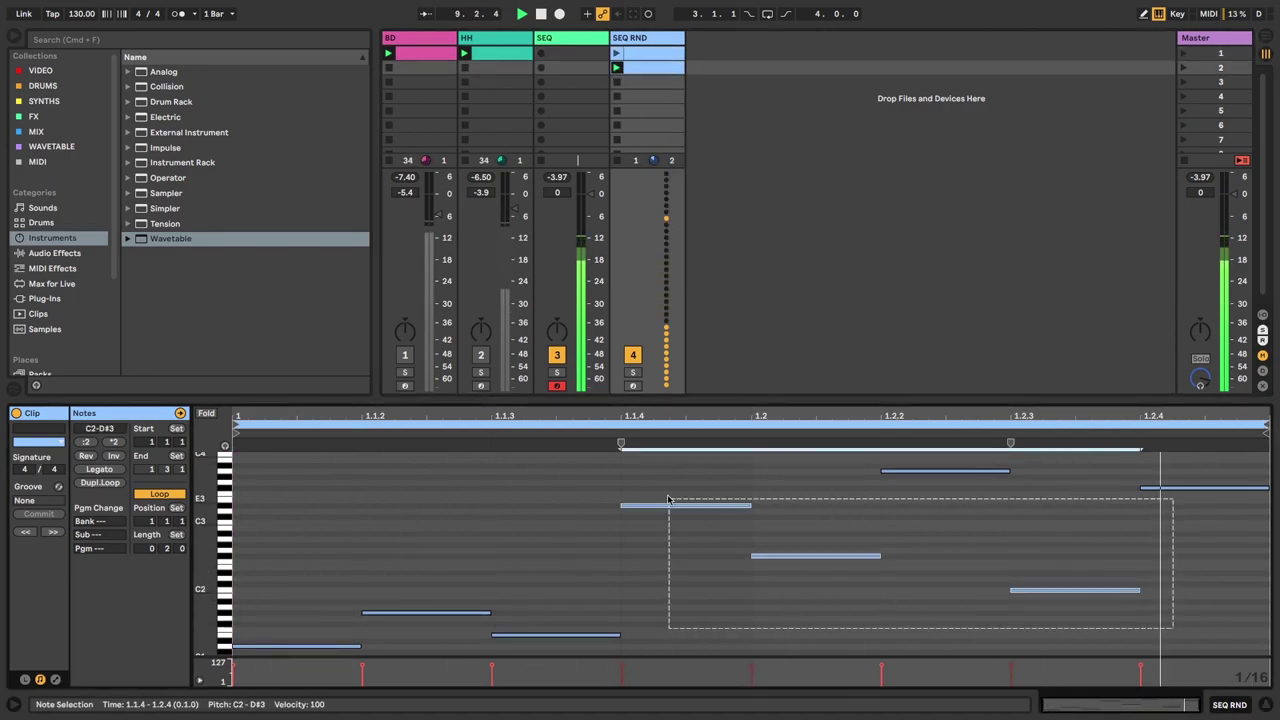
left_click(86, 456)
left_click_drag(824, 650, 538, 470)
left_click(112, 456)
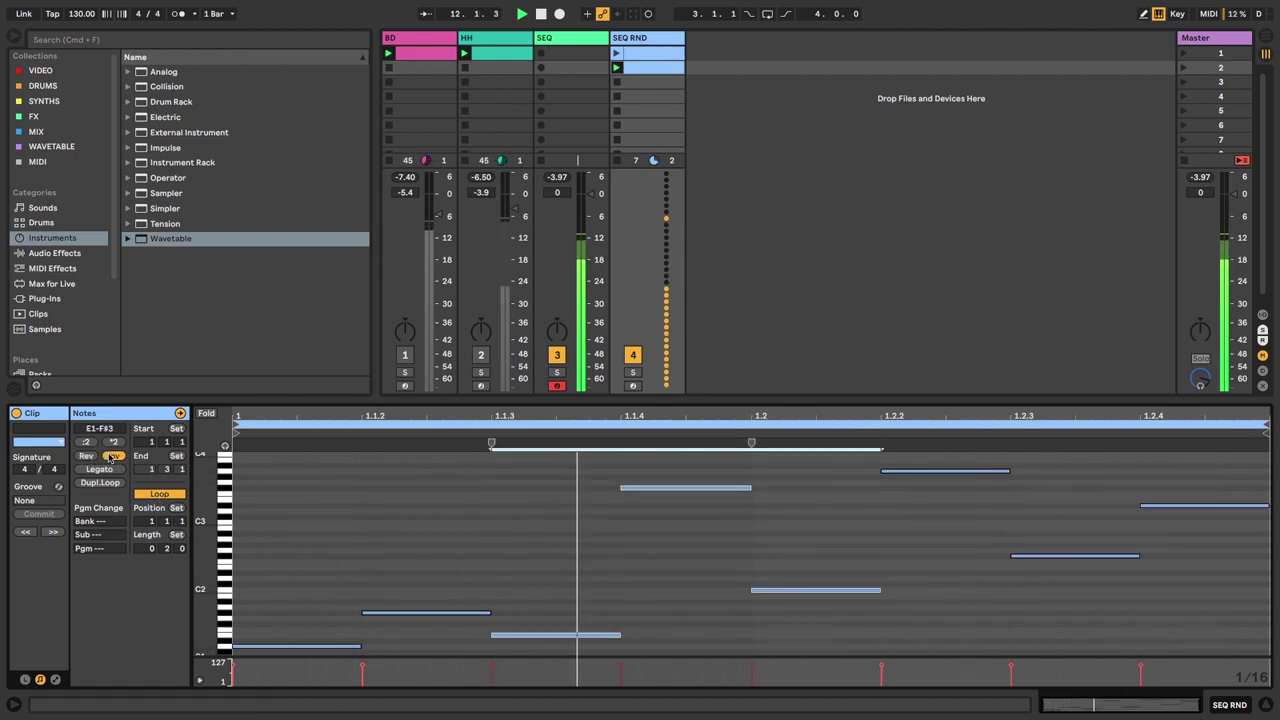
- Duplicate the second clip into the third slot, launch it and shorten its loop length to 0.1.1
right_click(637, 68)
left_click(663, 107)
left_click(617, 82)
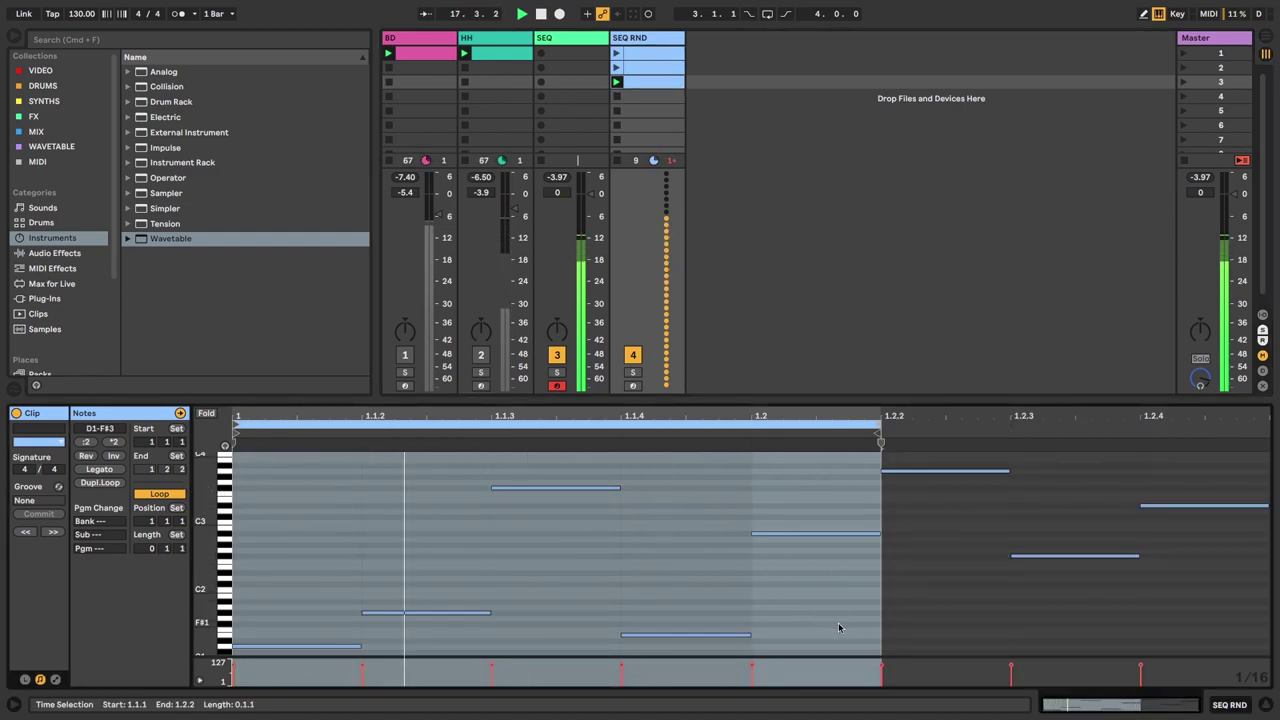
- Duplicate the third clip into the fourth slot and shift the copy's loop to start at 1.1.3
right_click(651, 87)
left_click(690, 110)
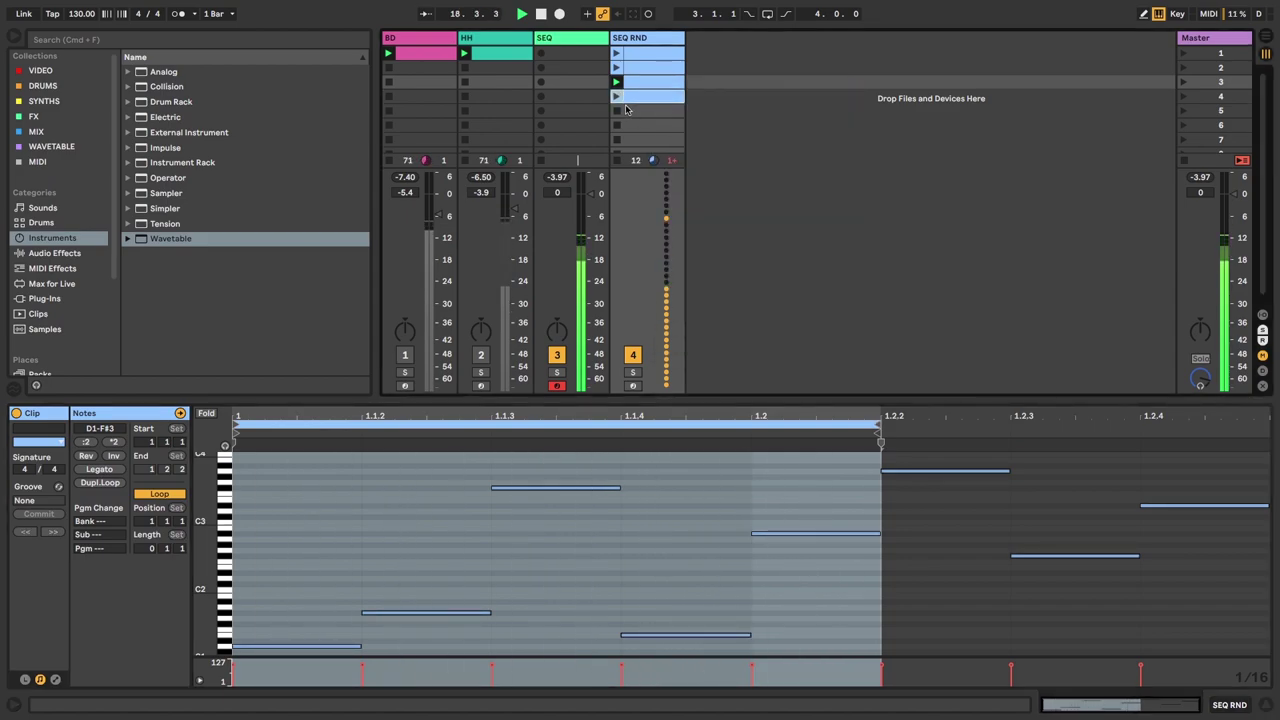
left_click_drag(608, 423, 864, 424)
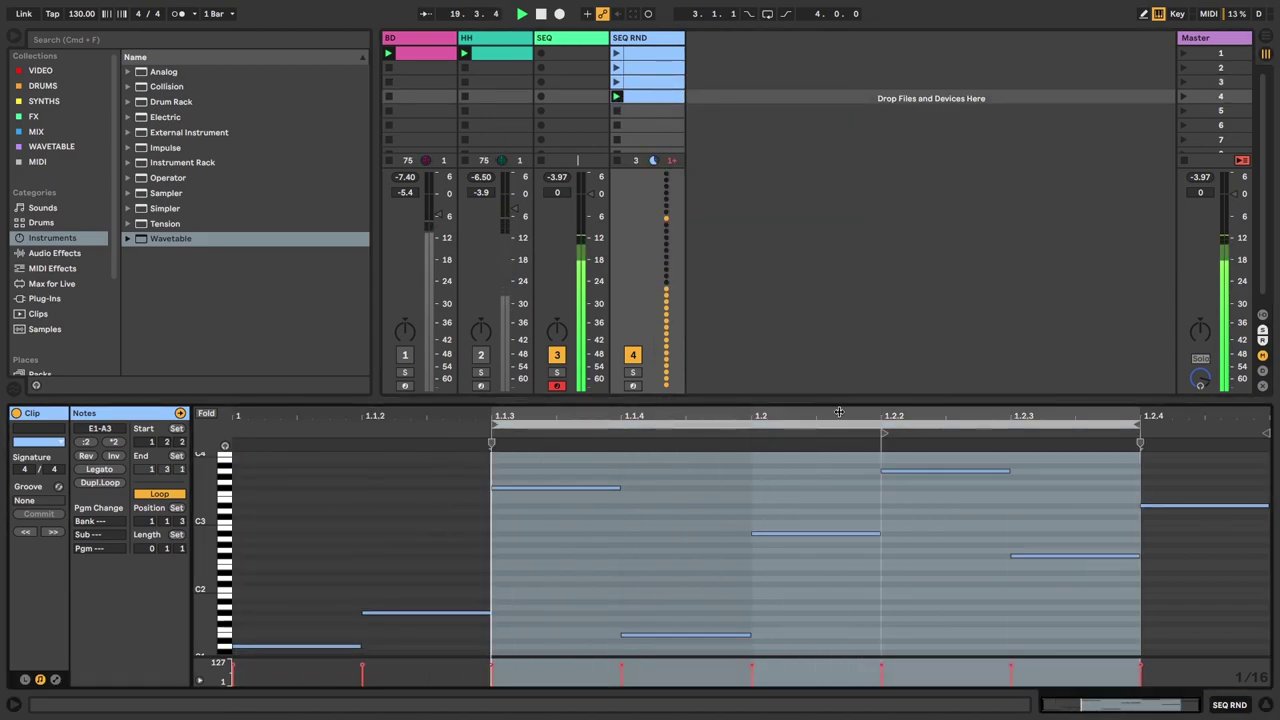
- Transpose the fourth clip's higher looped notes up to reach C4, and reverse its notes between 1.1.3 and 1.2.2
left_click_drag(1052, 614, 536, 399)
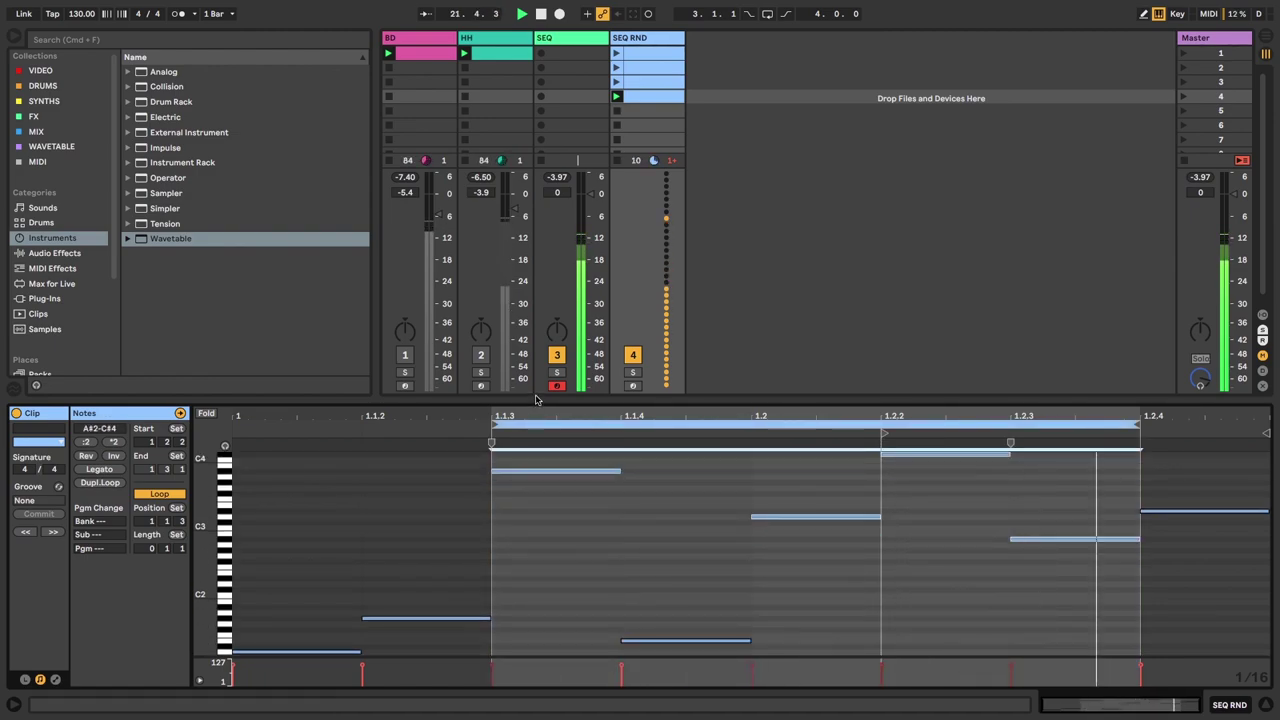
left_click_drag(909, 600, 495, 466)
left_click(86, 456)
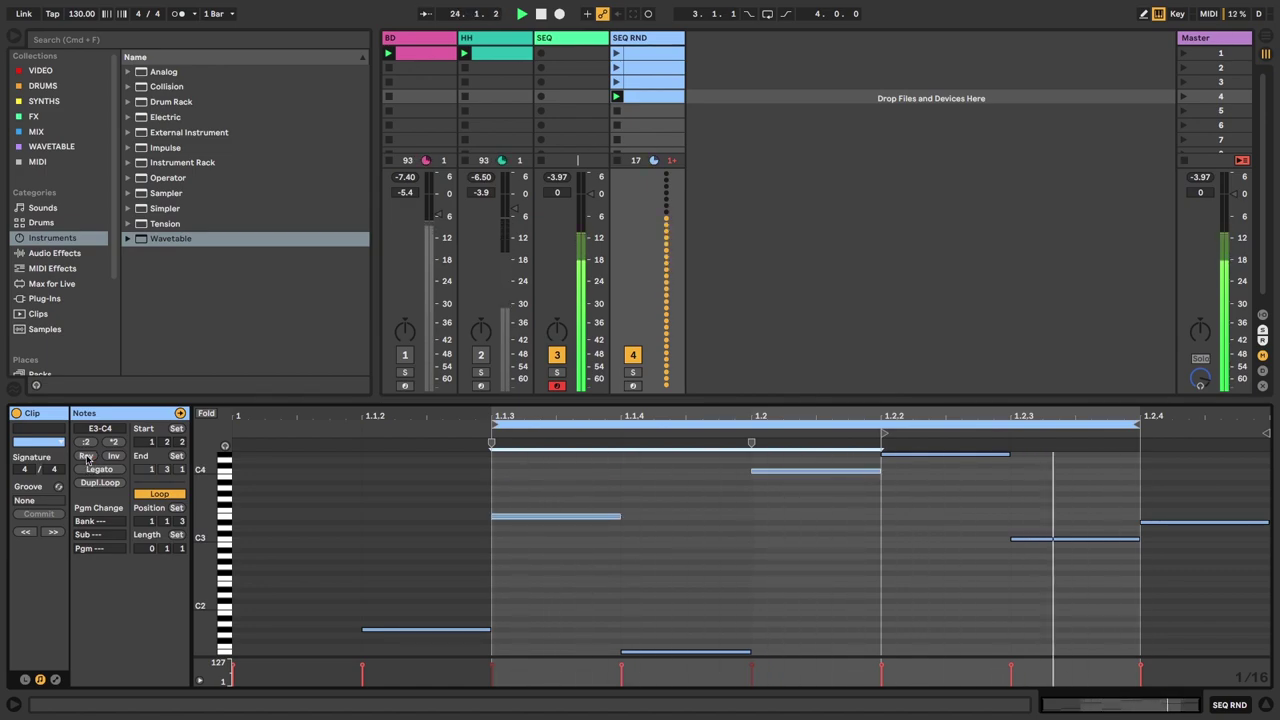
- Duplicate the fourth clip into the fifth slot and set the copy's loop to start at 1.1.1 with length 0.0.3
right_click(640, 100)
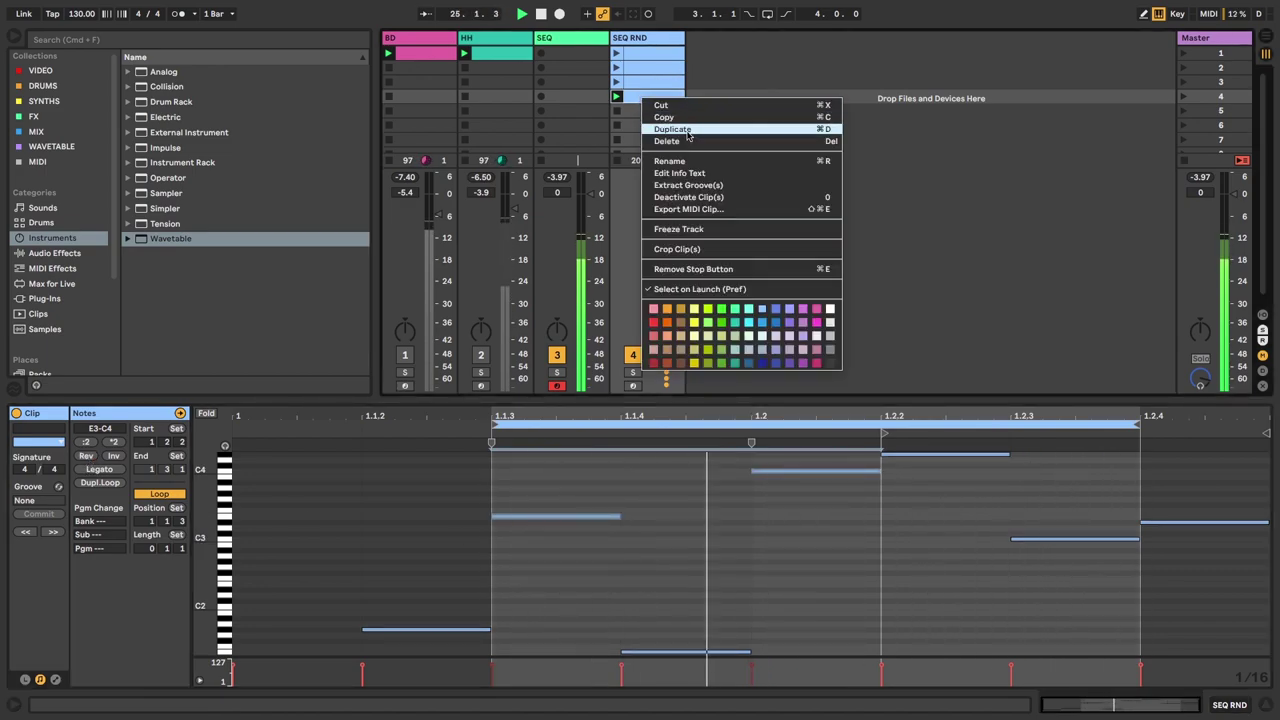
left_click(660, 129)
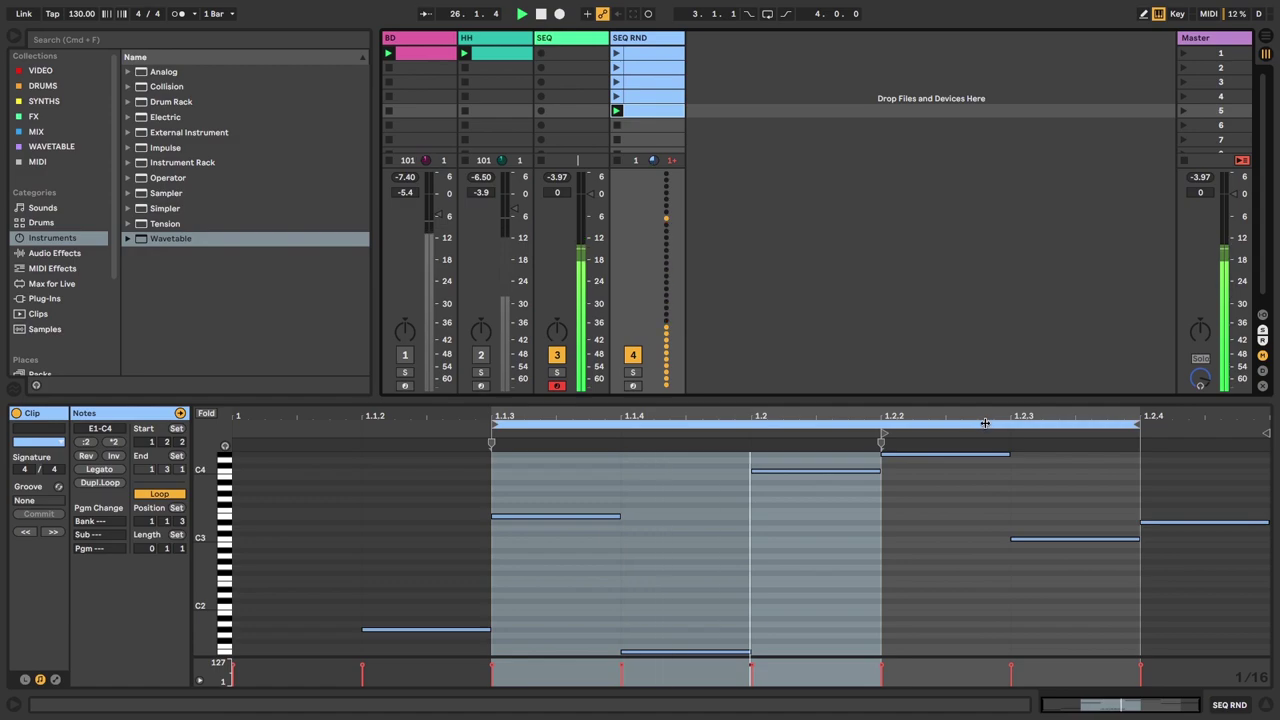
left_click_drag(986, 426, 546, 428)
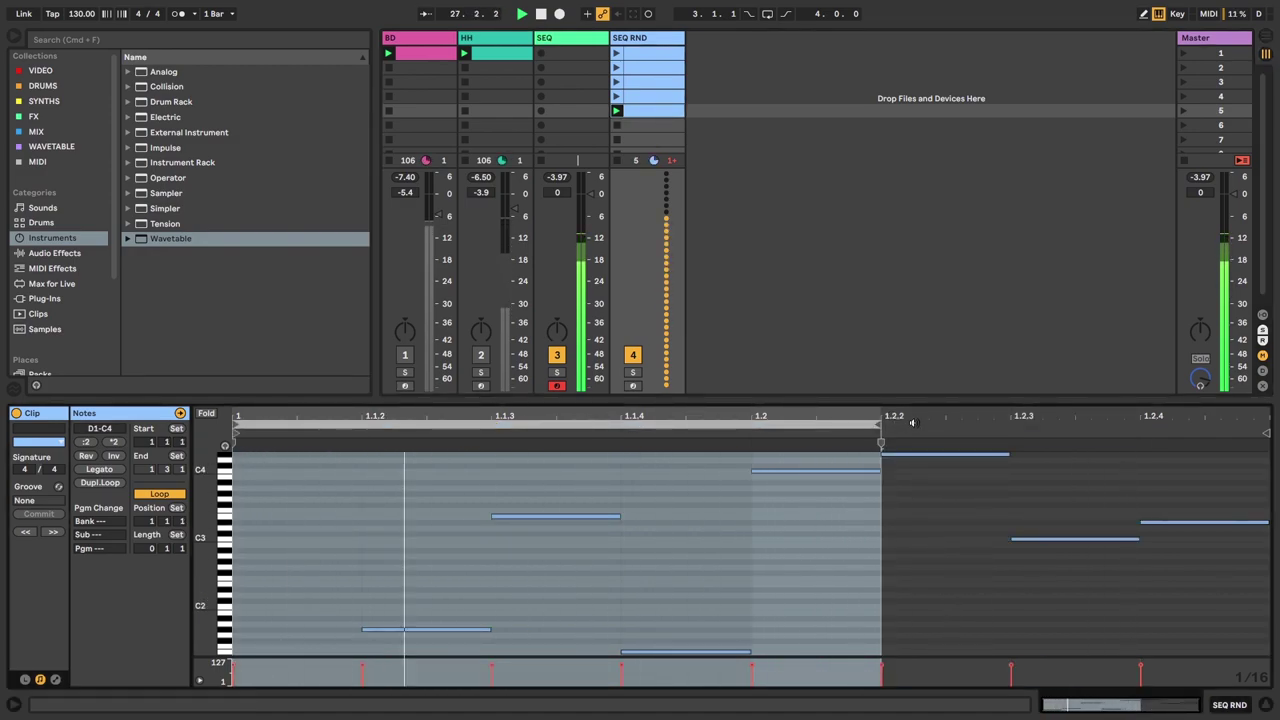
left_click_drag(879, 426, 681, 435)
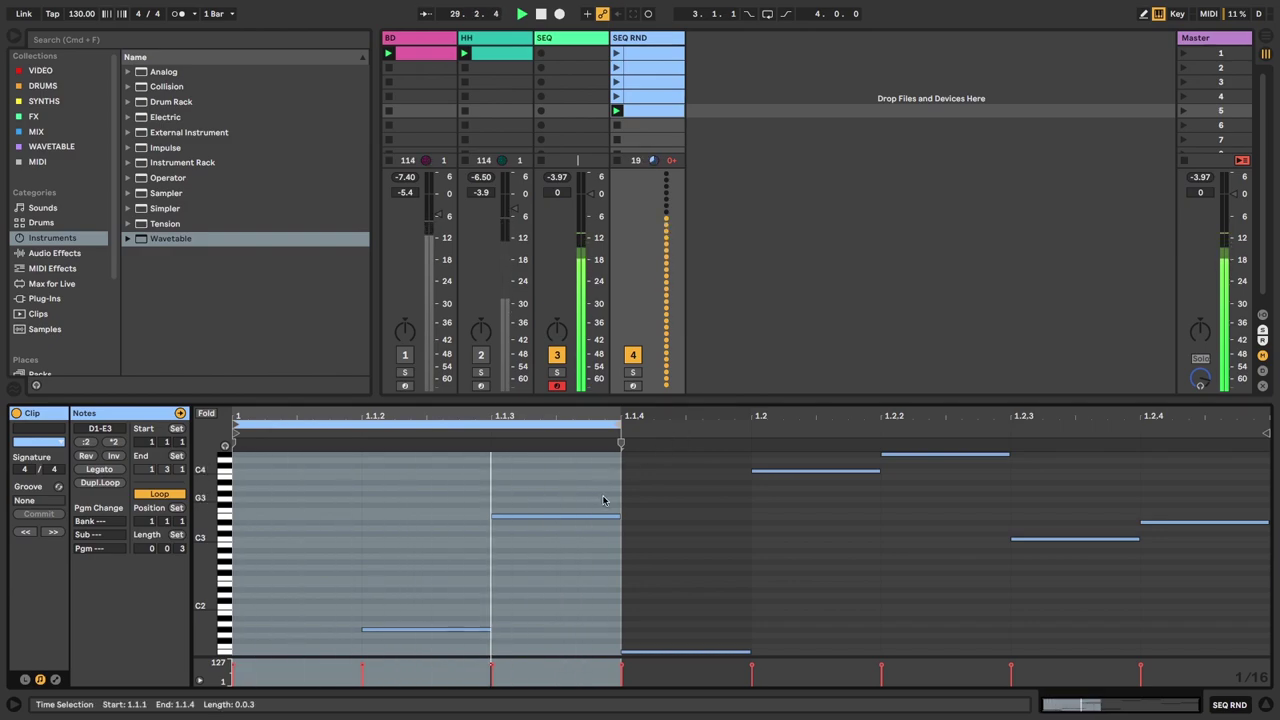
- Stop playback, show the clip launch settings and select all five SEQ RND clips
left_click(647, 70)
left_click_drag(660, 125, 649, 56)
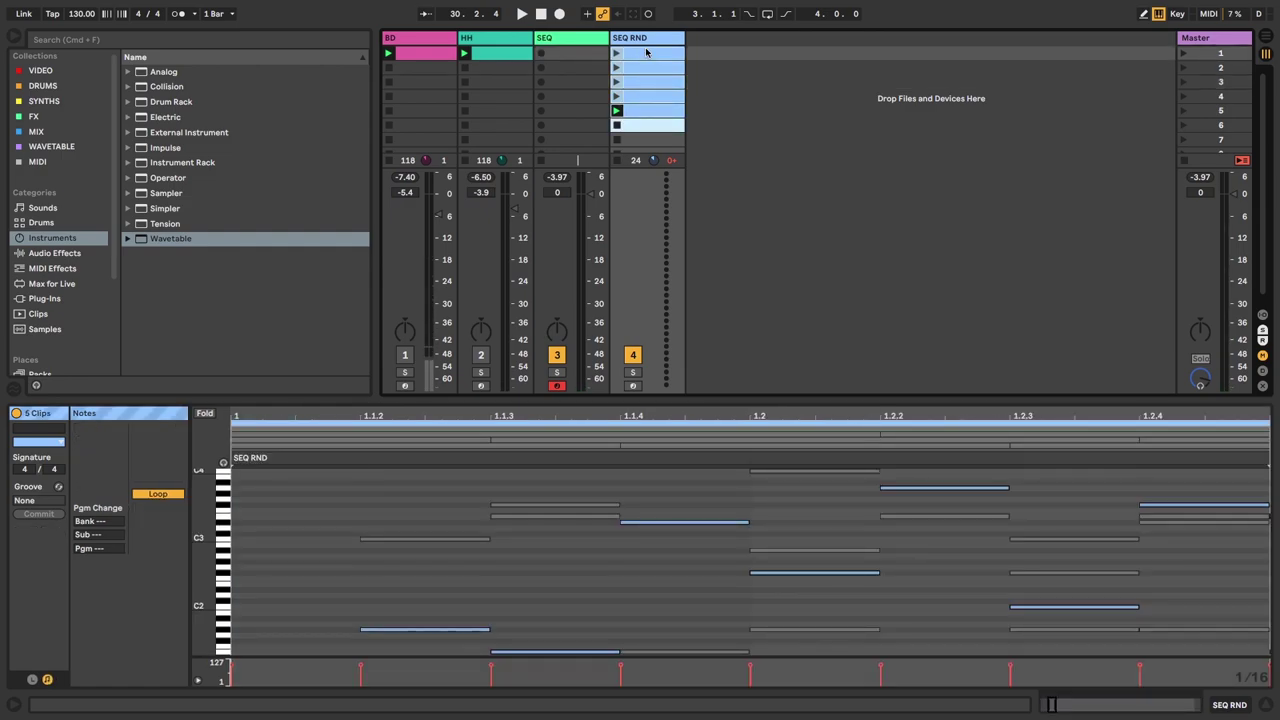
left_click(646, 52)
left_click(24, 680)
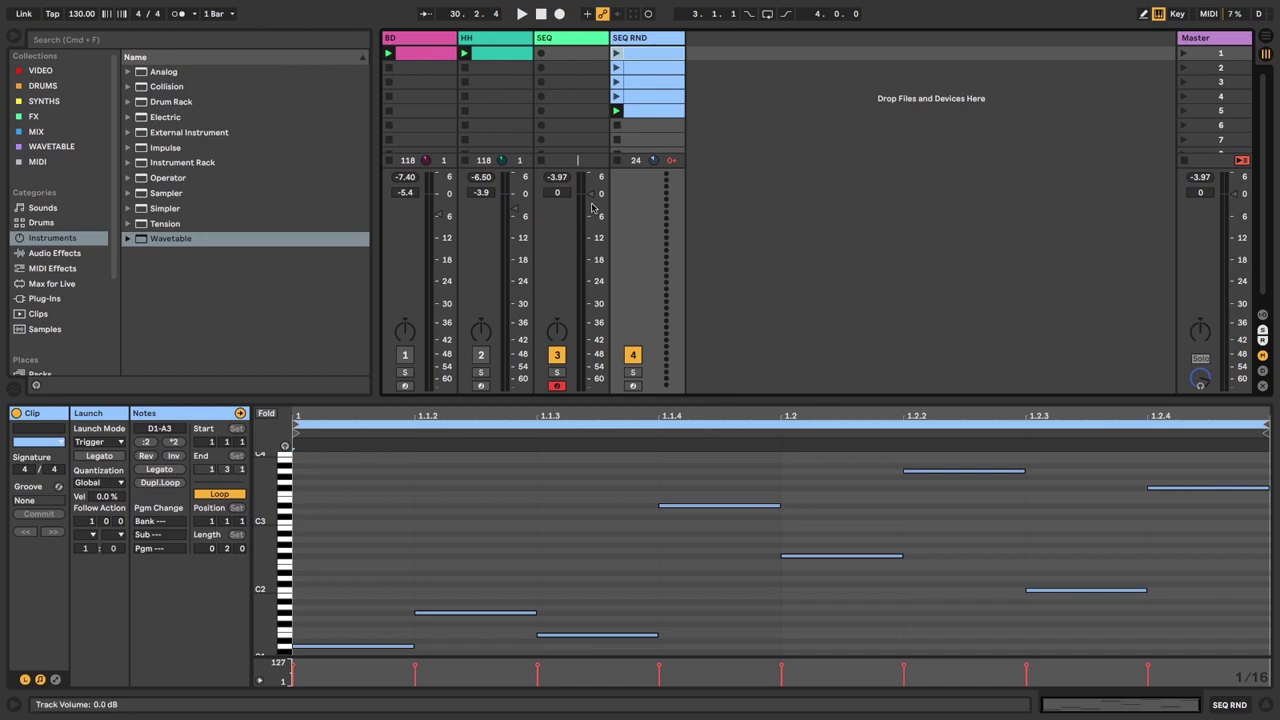
left_click_drag(657, 130, 650, 50)
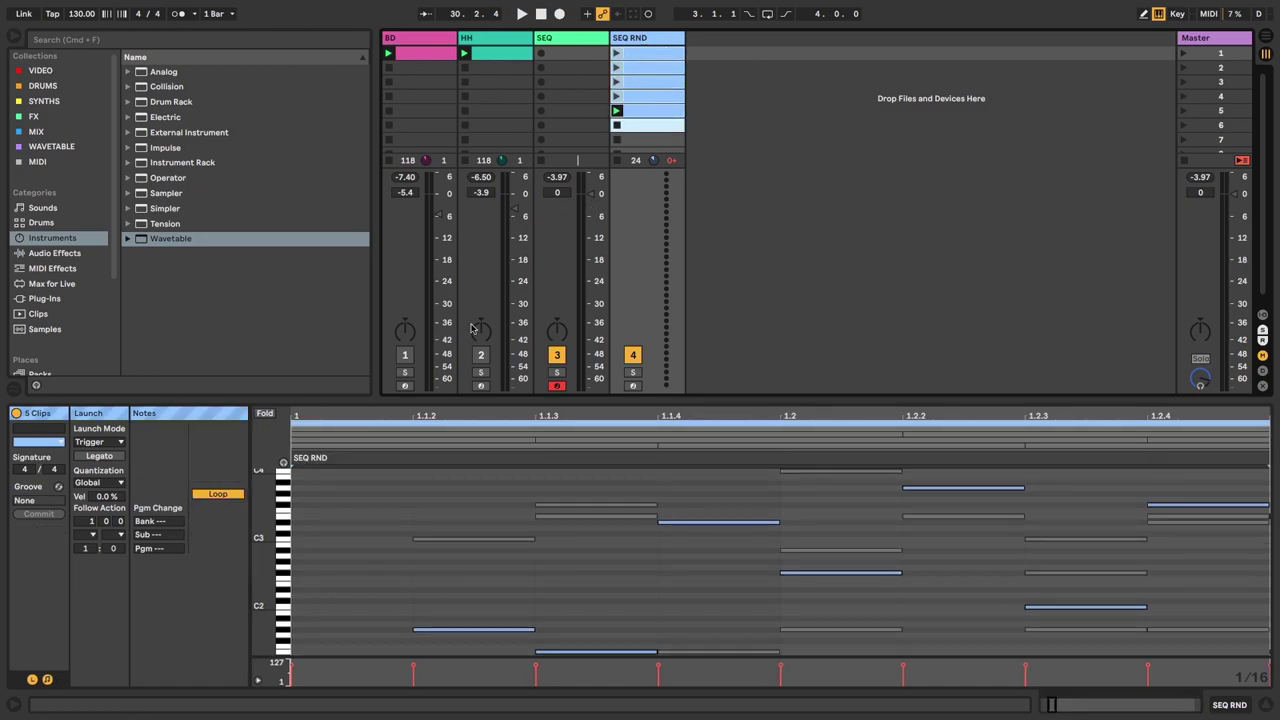
- Set the five clips to Legato launch with 1/16 quantization and a follow action of Other after 0.0.2
left_click(100, 483)
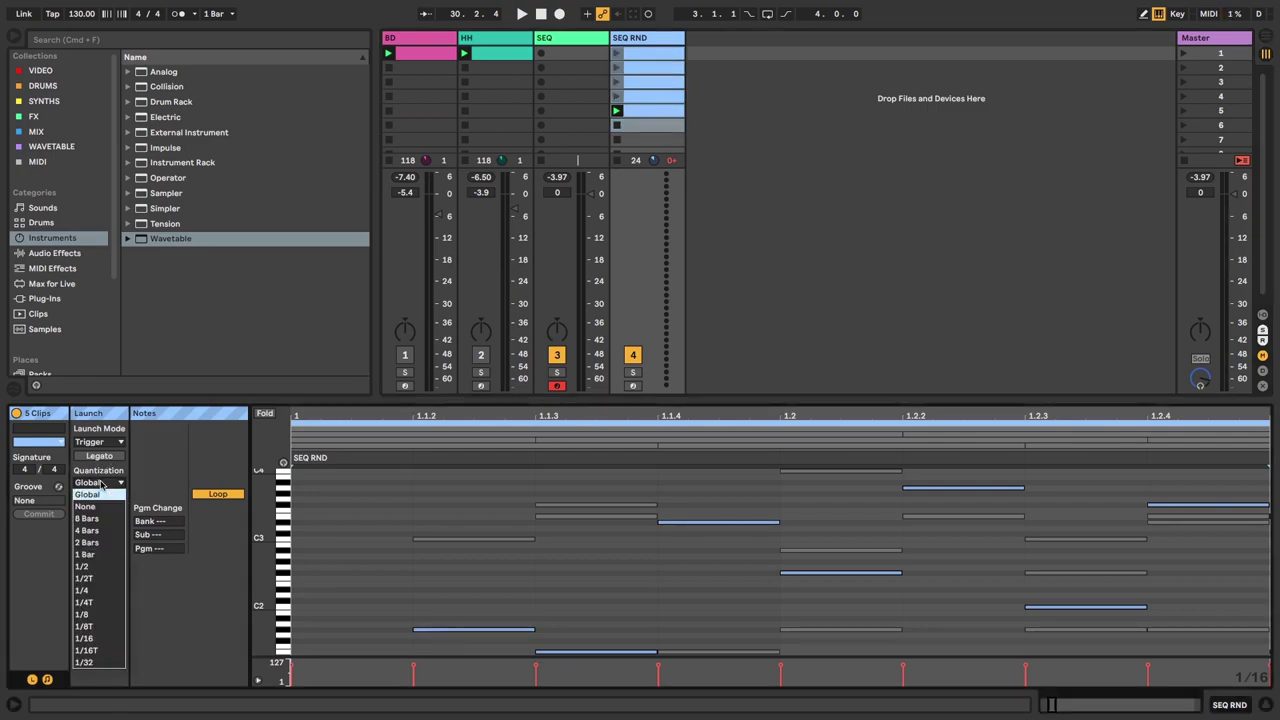
left_click(84, 638)
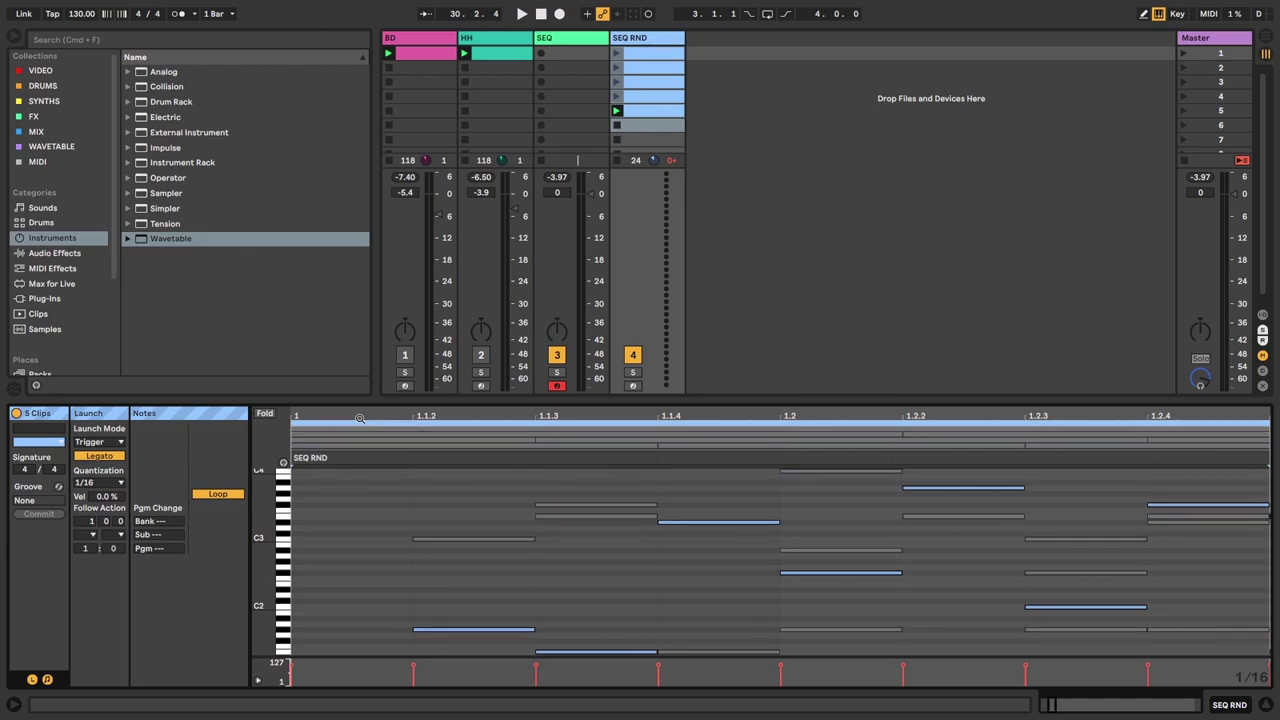
left_click(93, 534)
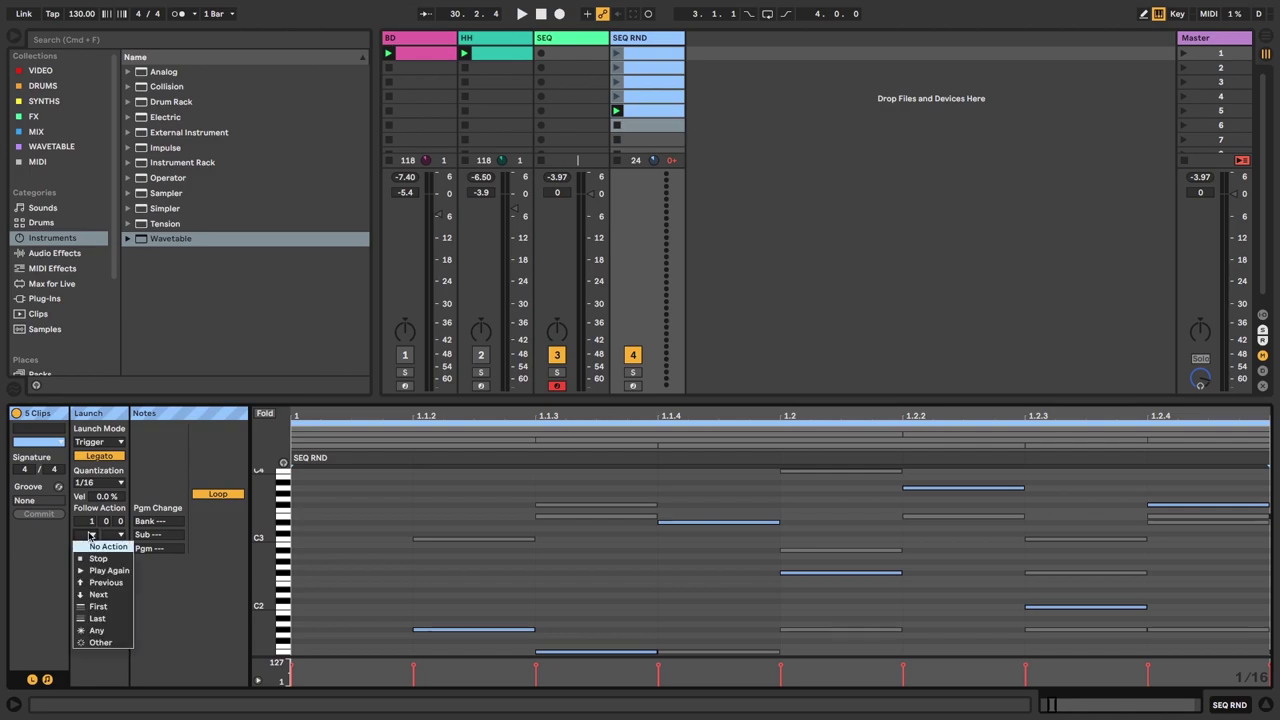
left_click(101, 642)
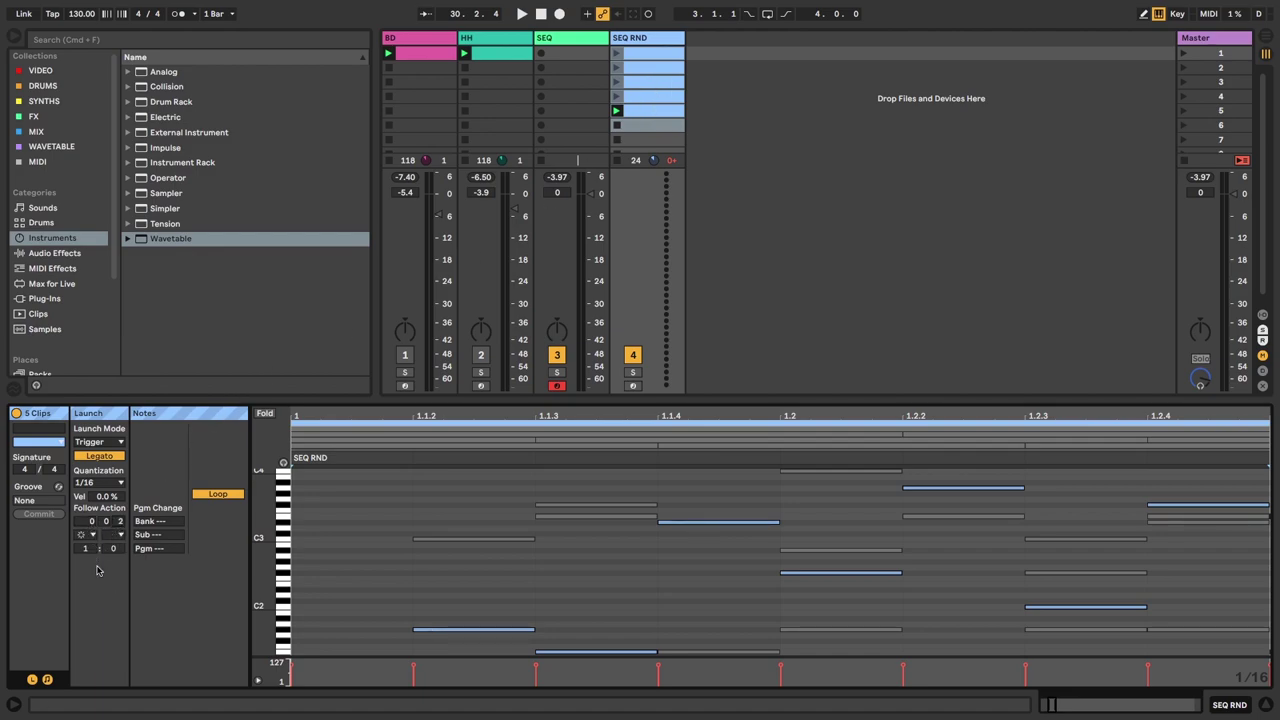
- Audition the random clip sequence from the first SEQ RND clip, and record its notes into SEQ's first slot
left_click(615, 54)
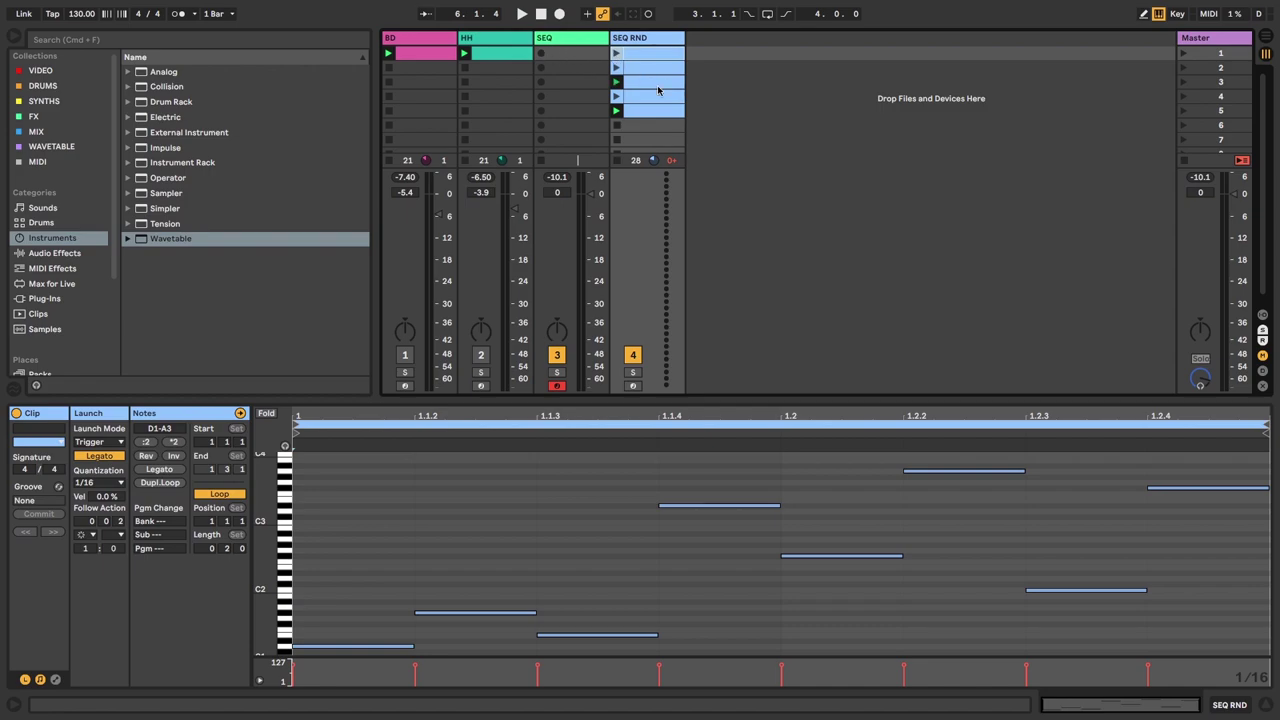
left_click(563, 41)
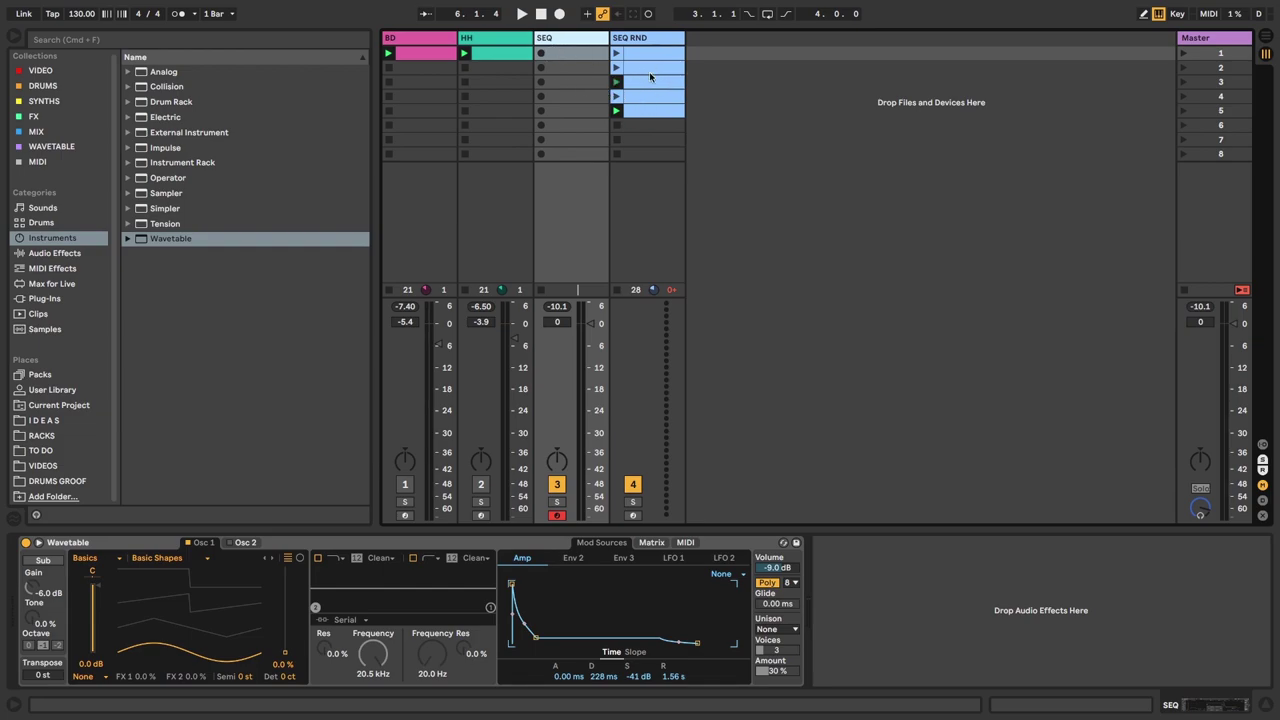
left_click(541, 54)
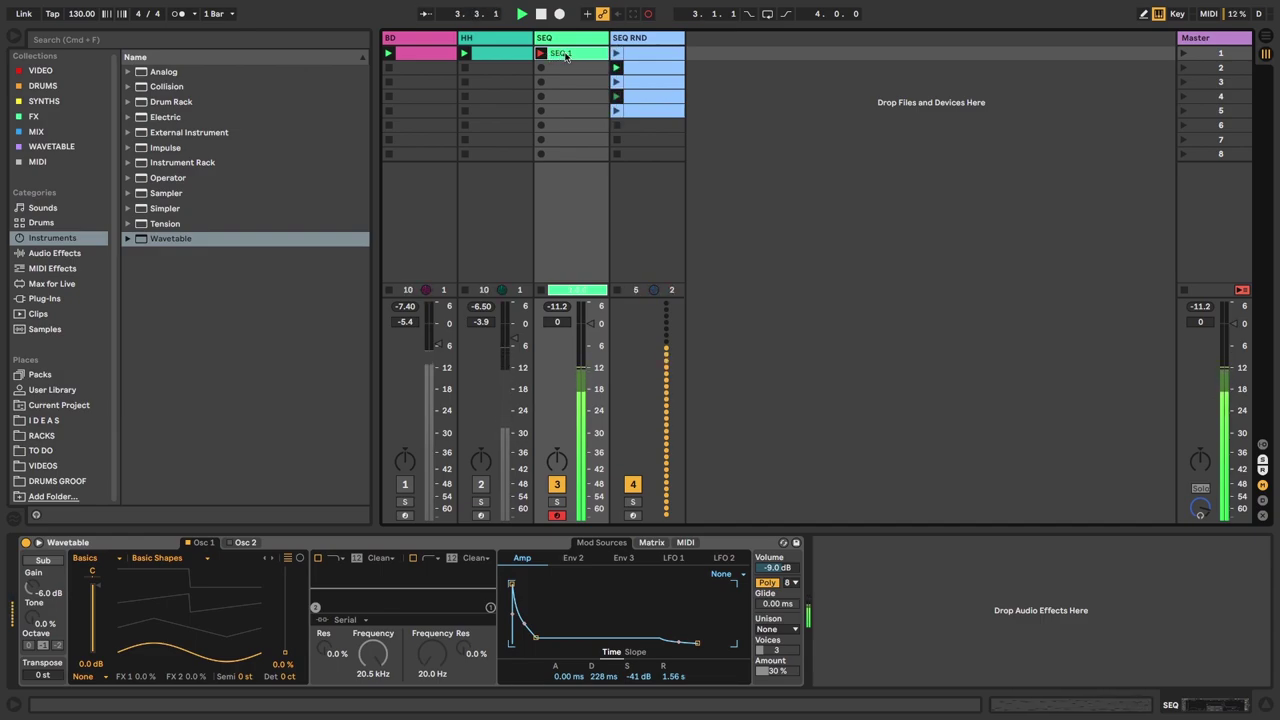
left_click(578, 56)
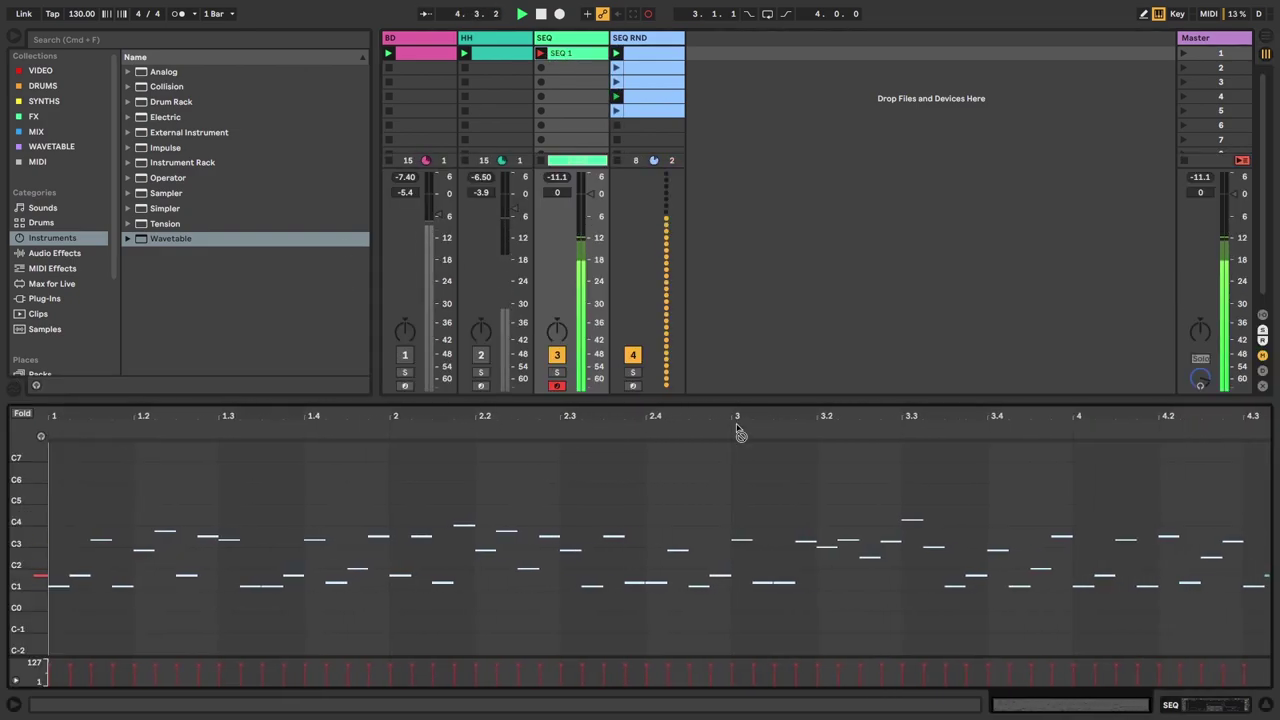
- While recording, transpose the third SEQ RND clip's two higher looped notes up five semitones
left_click(649, 88)
left_click_drag(843, 606, 578, 476)
key("Up")
key("Up")
key("Up")
key("Up")
key("Up")
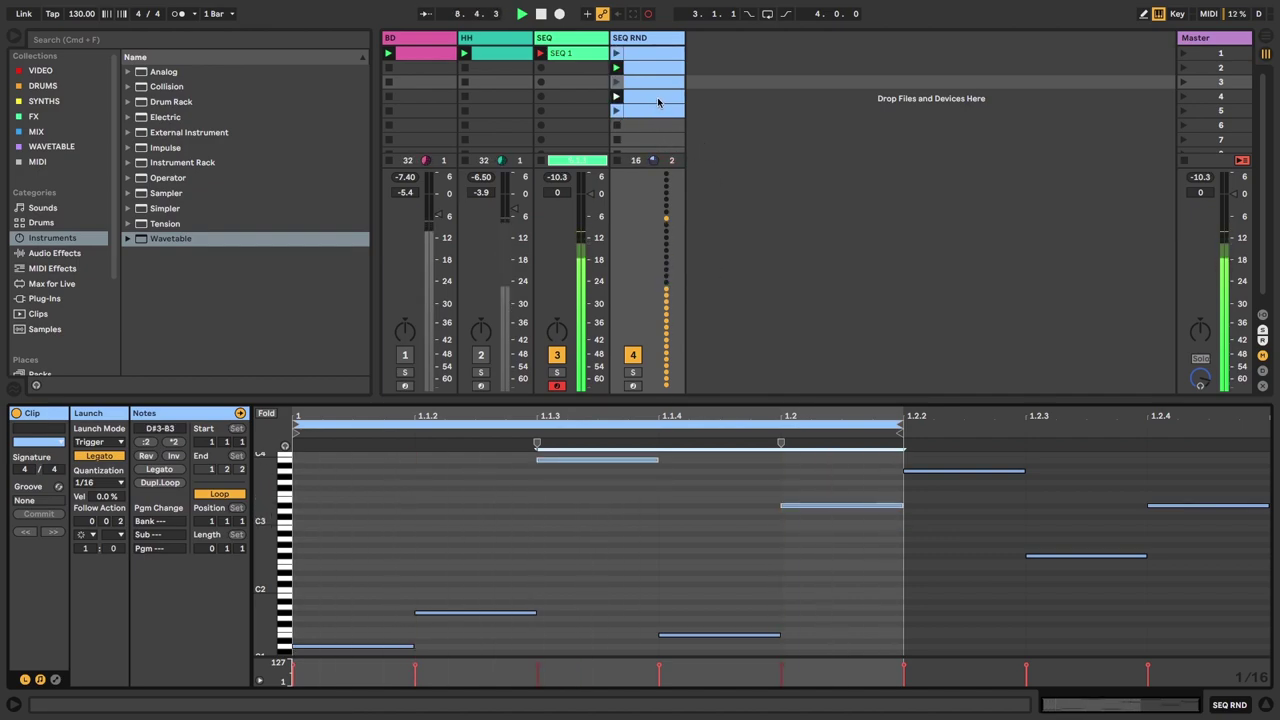
- Transpose the selected looped notes in the fourth SEQ RND clip up four semitones and open the second clip
left_click(650, 97)
left_click_drag(1037, 617, 523, 519)
key("Up")
key("Up")
key("Up")
key("Up")
left_click(655, 67)
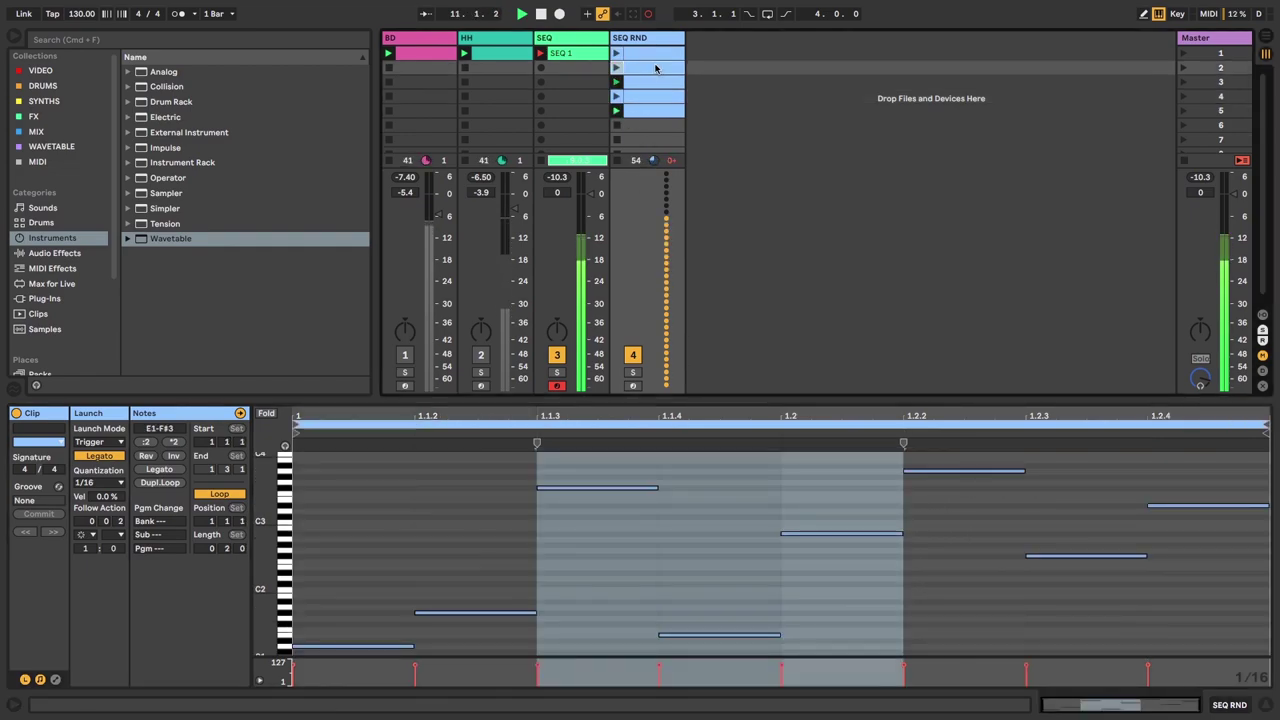
- Shorten the second SEQ RND clip's loop length to 0.1.3, and reverse the three higher looped notes in the third clip
left_click_drag(1270, 427, 1147, 427)
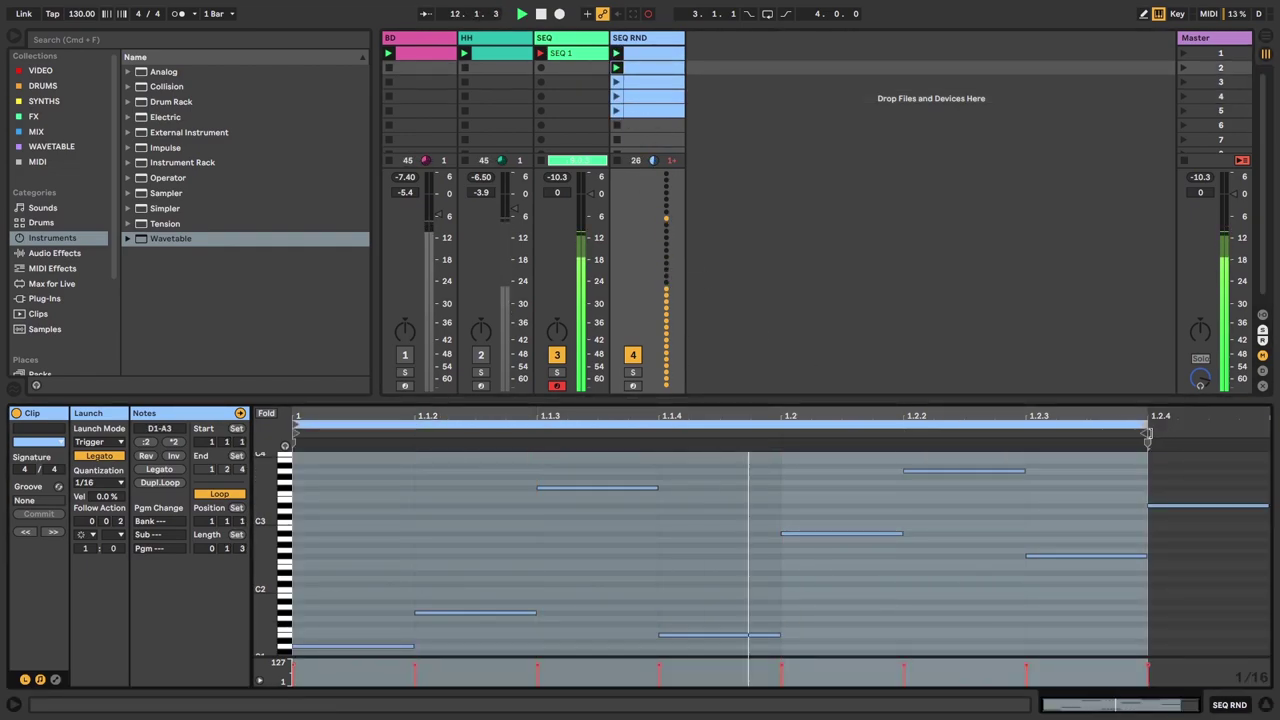
left_click(629, 84)
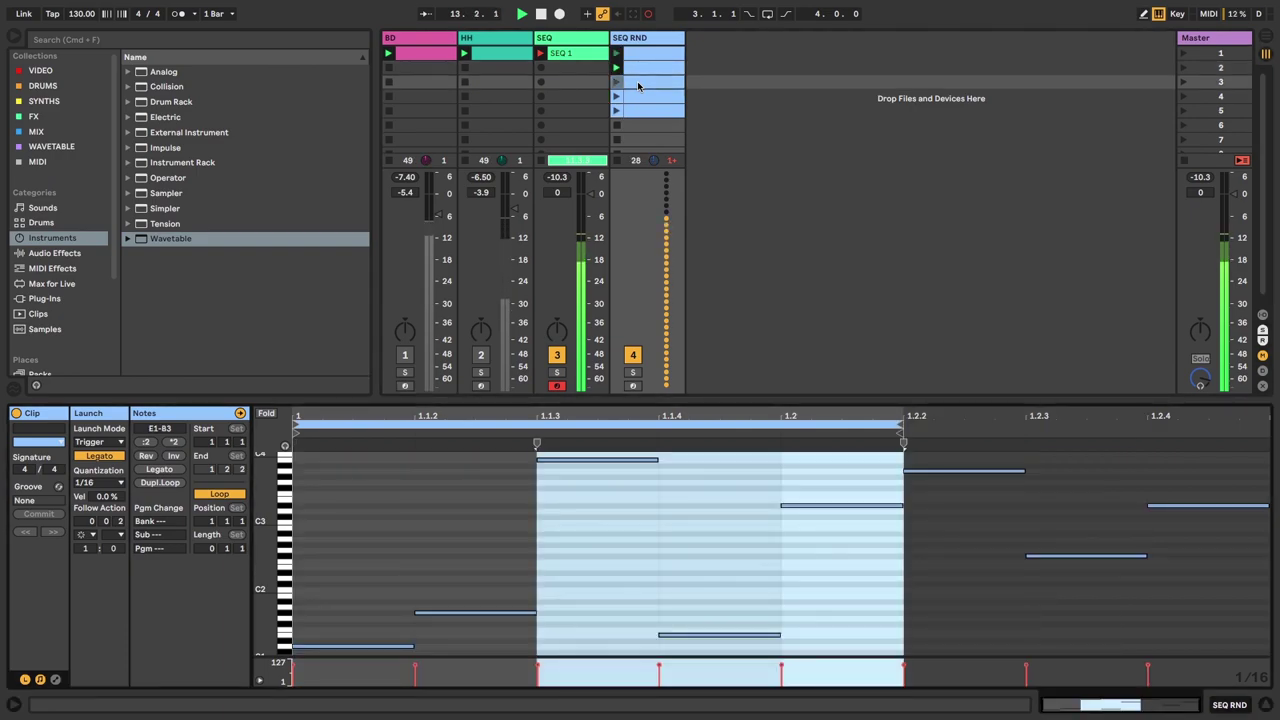
left_click_drag(854, 626, 88, 357)
left_click(146, 456)
left_click(146, 456)
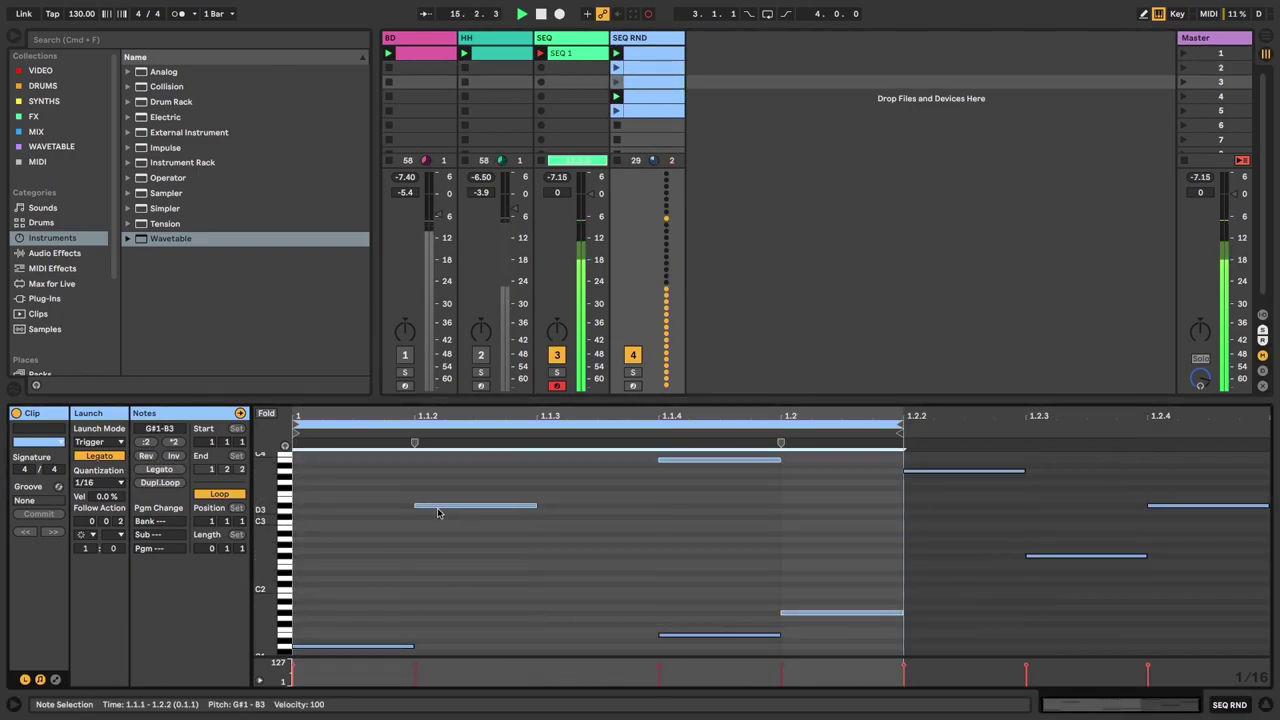
- Transpose the selected reversed notes in the third SEQ RND clip down nineteen semitones
key("Down")
key("Down")
key("Down")
key("Down")
key("Down")
key("Down")
key("Down")
key("Down")
key("Down")
key("Down")
key("Down")
key("Down")
key("Down")
key("Down")
key("Down")
key("Down")
key("Down")
key("Down")
key("Down")
- Transpose the third clip's looped notes before beat 1.2 up eight semitones, and shift the lower note at 1.1.4 one grid step later
left_click_drag(692, 628, 320, 500)
key("Up")
key("Up")
key("Up")
key("Up")
key("Up")
key("Up")
key("Up")
key("Up")
left_click_drag(809, 566, 651, 509)
key("Right")
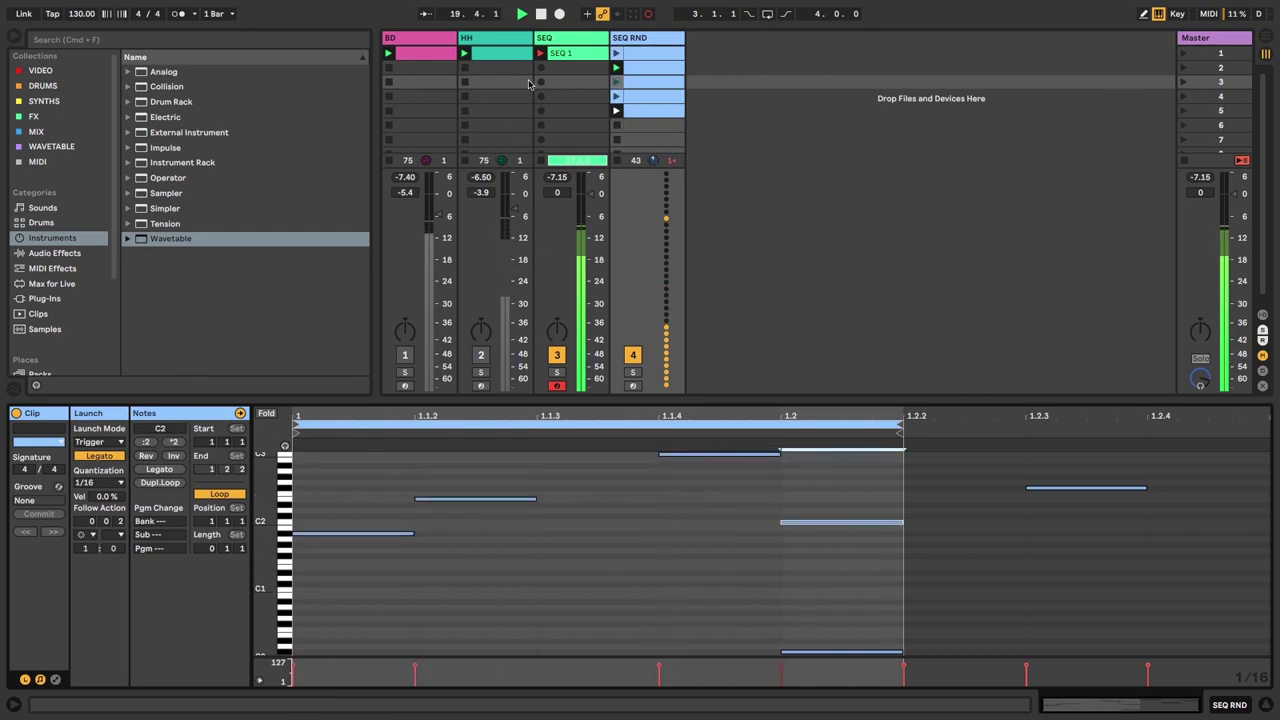
- Shorten the first SEQ RND clip's loop length to 0.0.2 and transpose its two looped notes up ten semitones
left_click(635, 55)
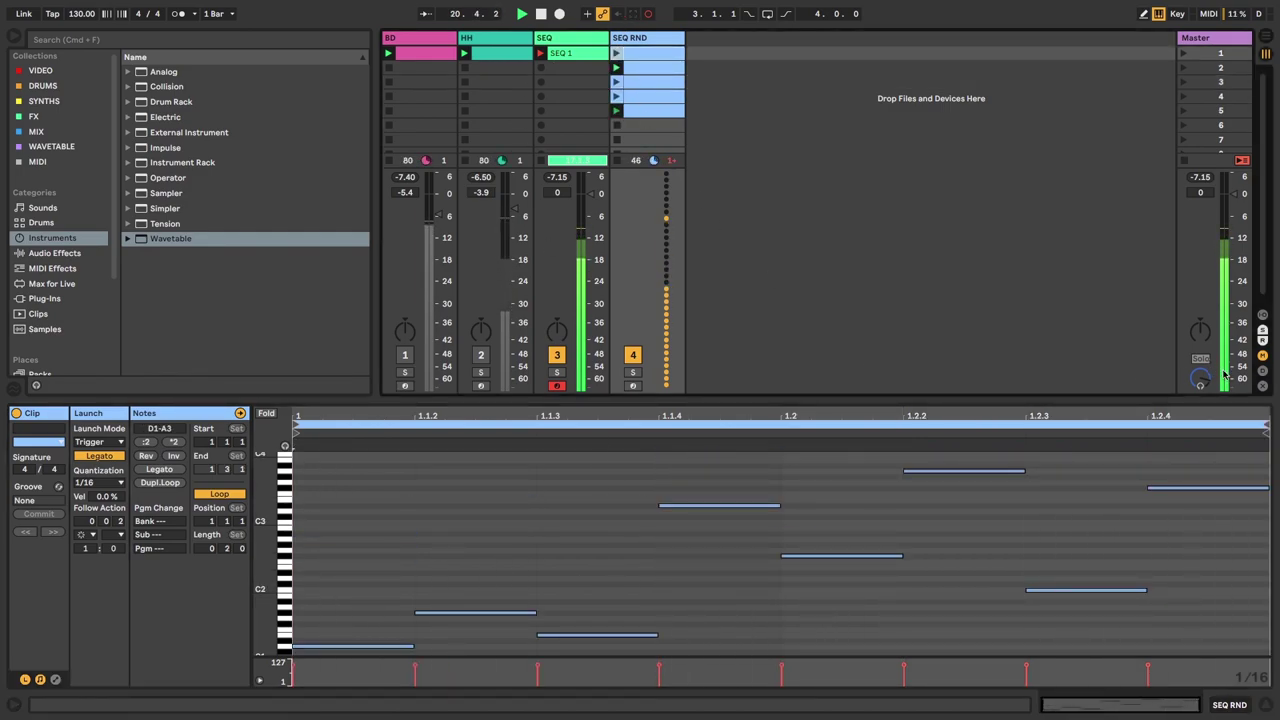
left_click_drag(1263, 427, 516, 432)
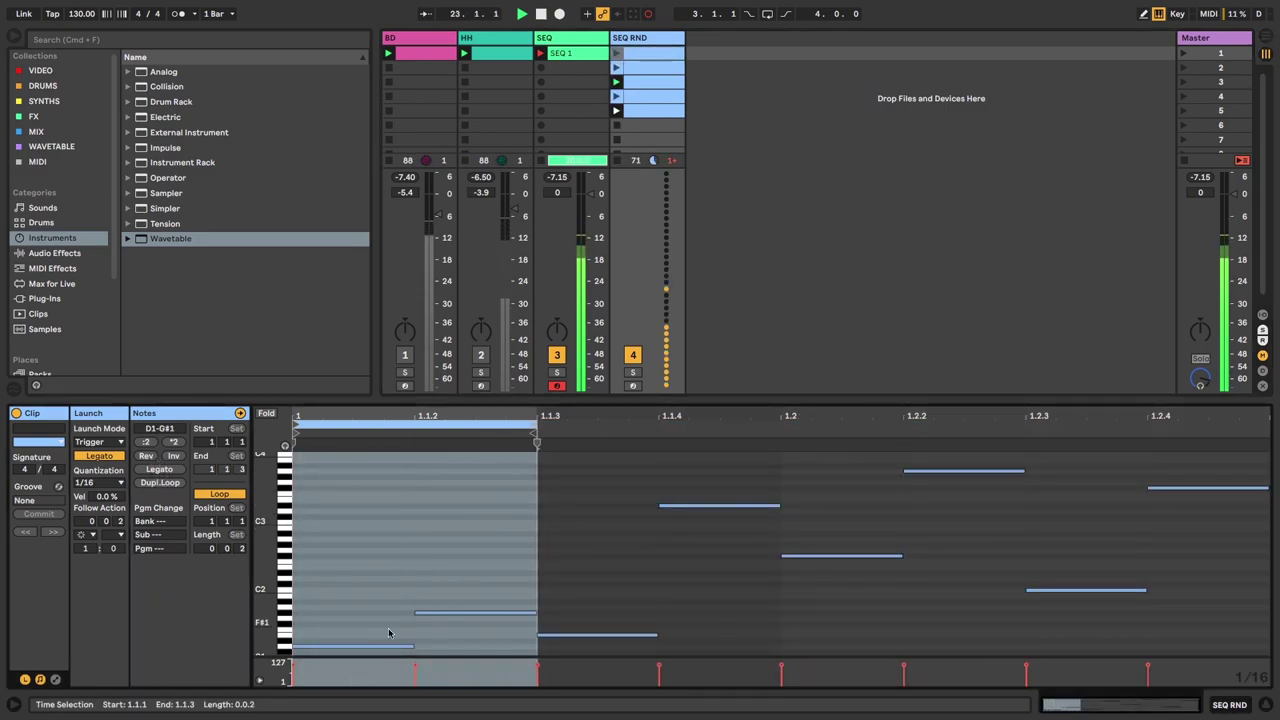
left_click_drag(474, 648, 272, 552)
key("Up")
key("Up")
key("Up")
key("Up")
key("Up")
key("Up")
key("Up")
key("Up")
key("Up")
key("Up")
- Stop playback and recording, and delete the SEQ RND track
left_click(540, 14)
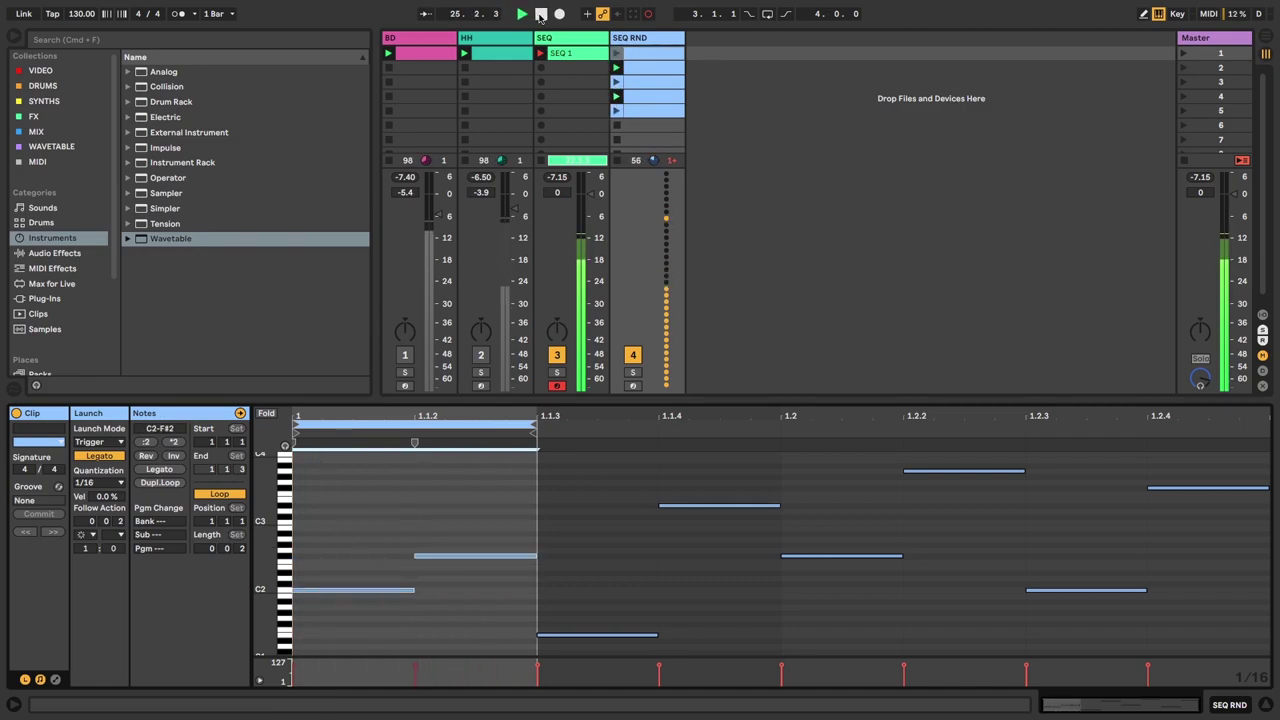
right_click(642, 37)
left_click(660, 78)
- Shorten the recorded SEQ 1 clip's loop to its first 0.2.0 and play the clip
left_click(577, 53)
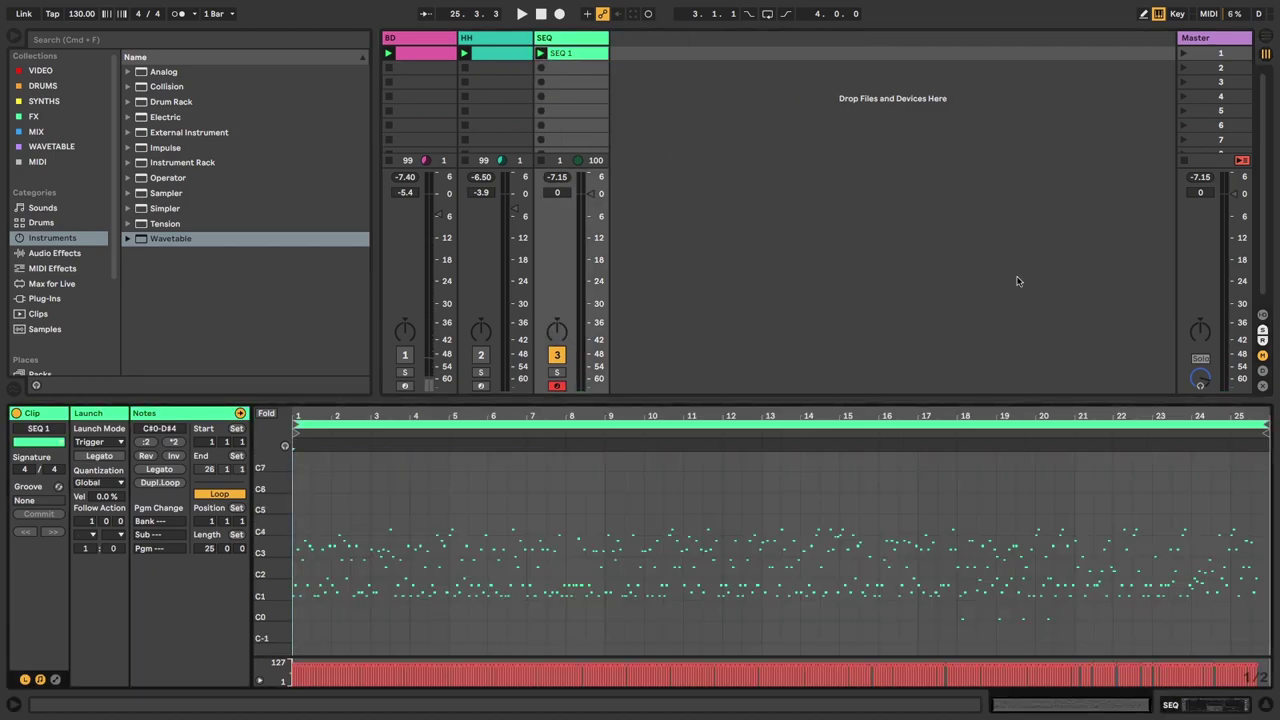
left_click_drag(1266, 426, 298, 560)
left_click_drag(484, 428, 606, 428)
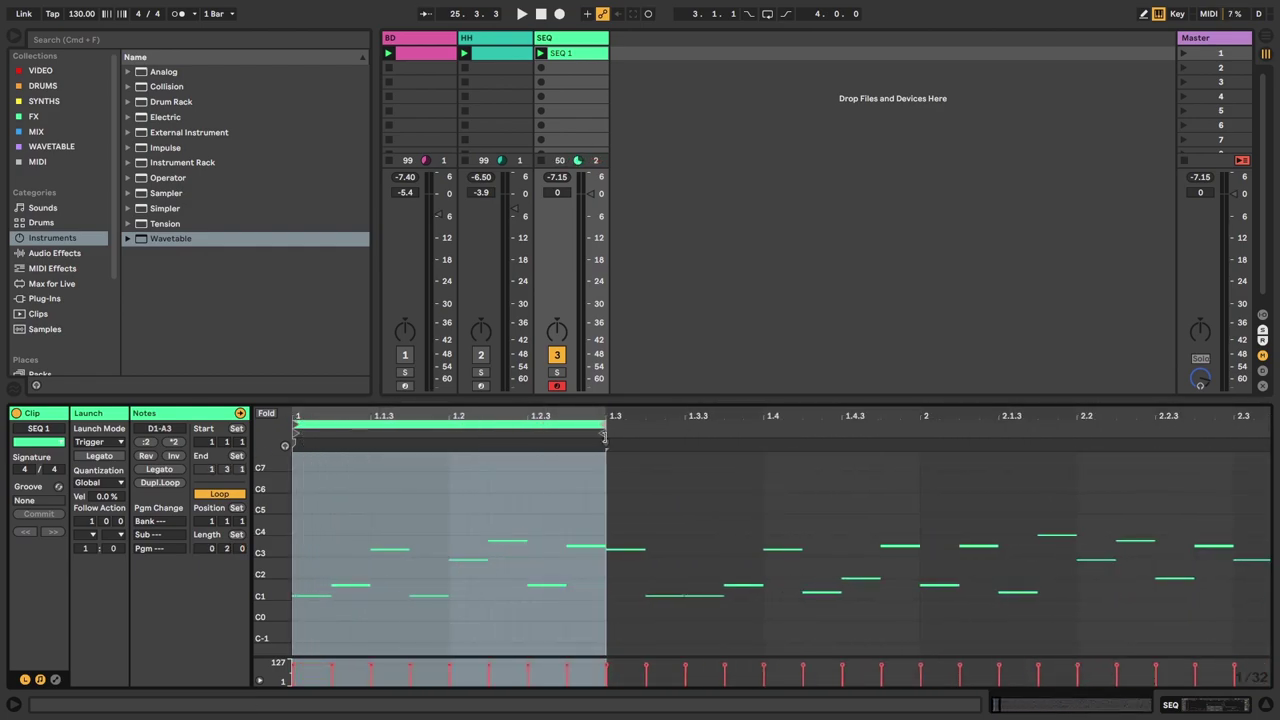
left_click(539, 53)
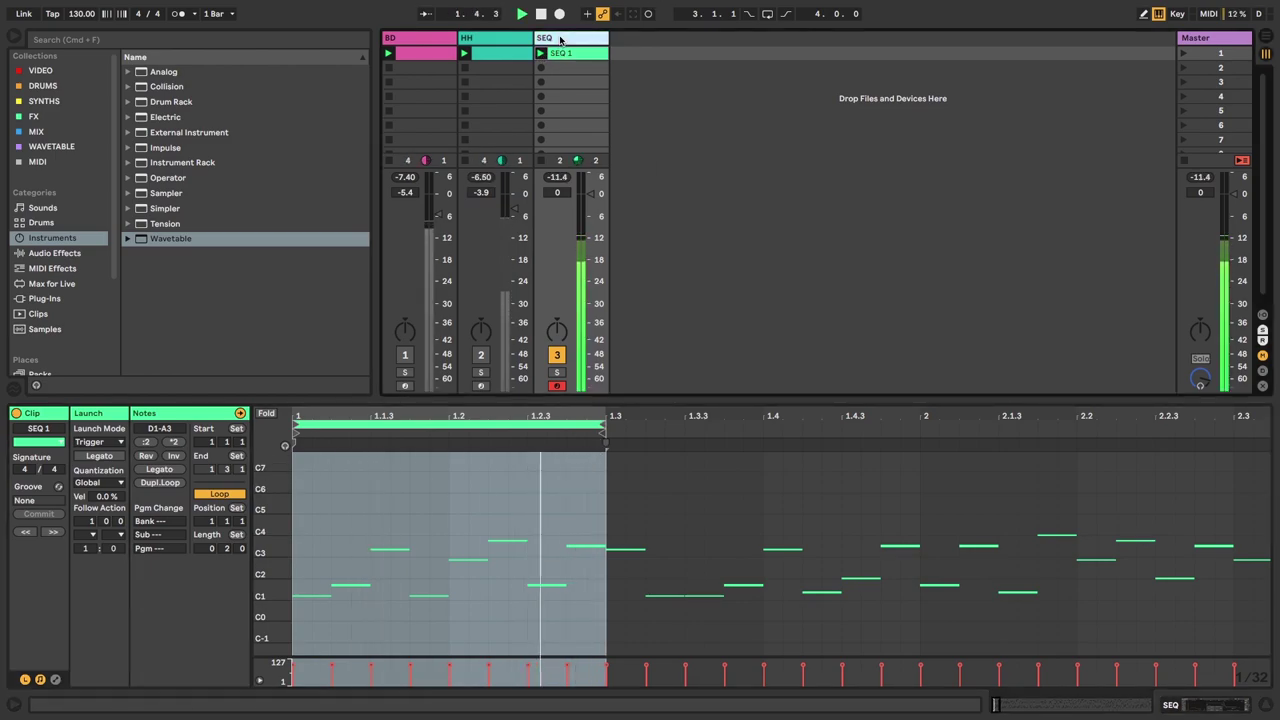
- Audition the SEQ 1 loop from position 1.4.1 and return the loop to the clip's start
left_click(561, 40)
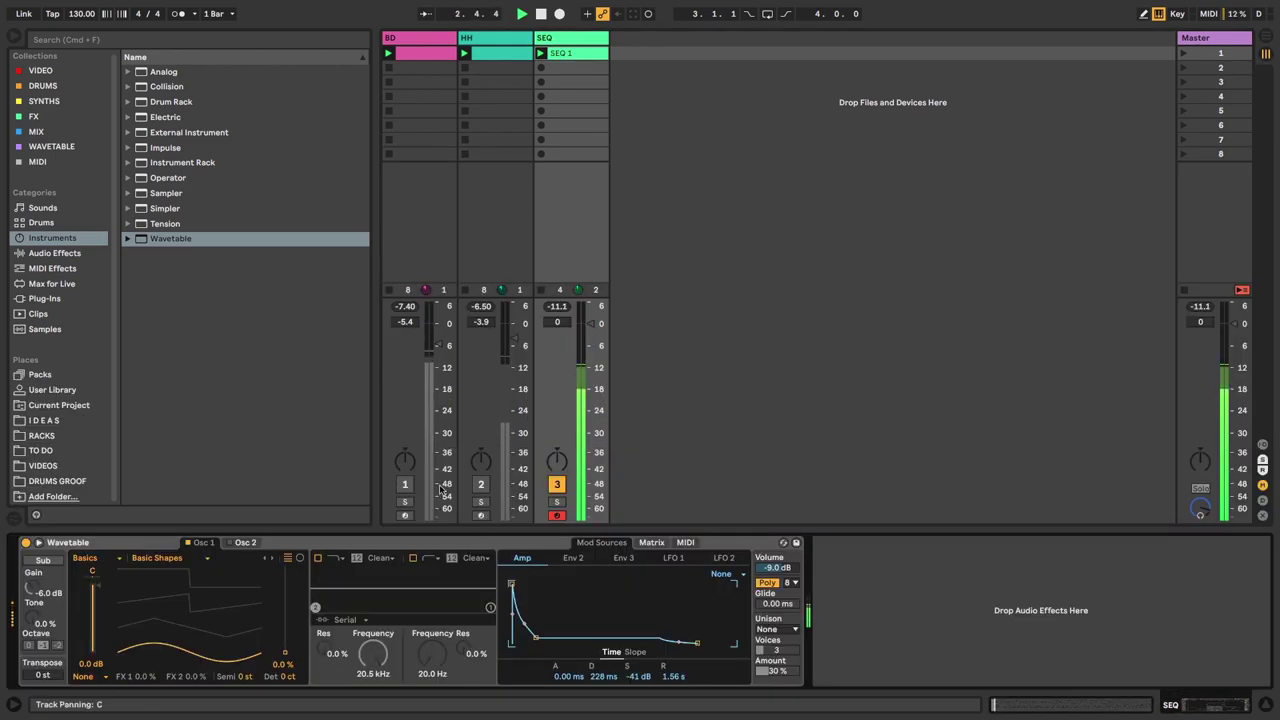
double_click(570, 53)
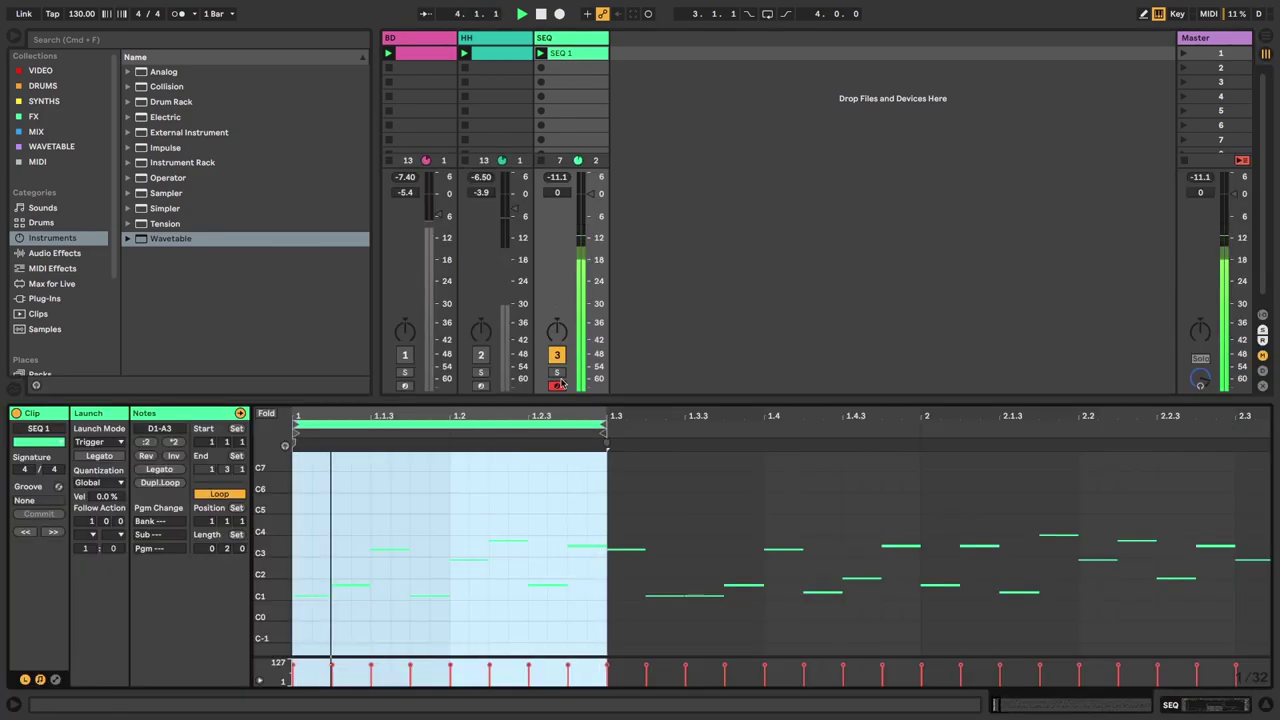
left_click_drag(419, 422, 886, 421)
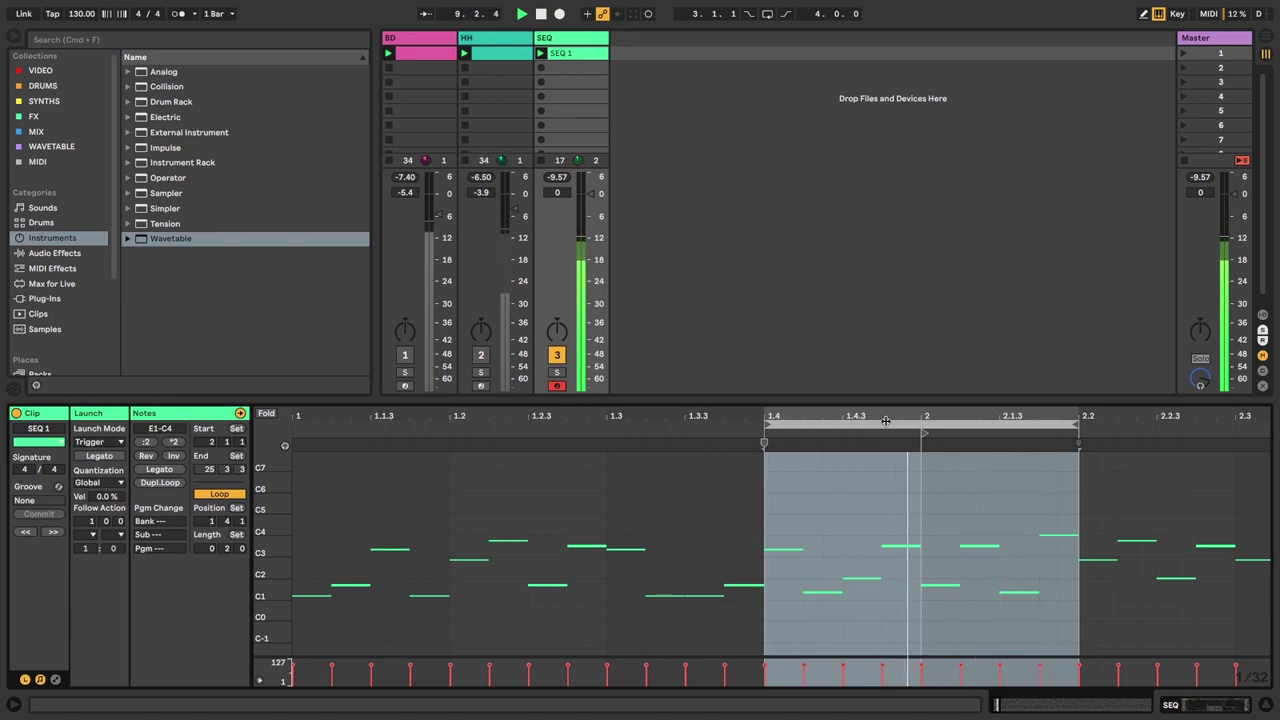
left_click_drag(886, 421, 273, 427)
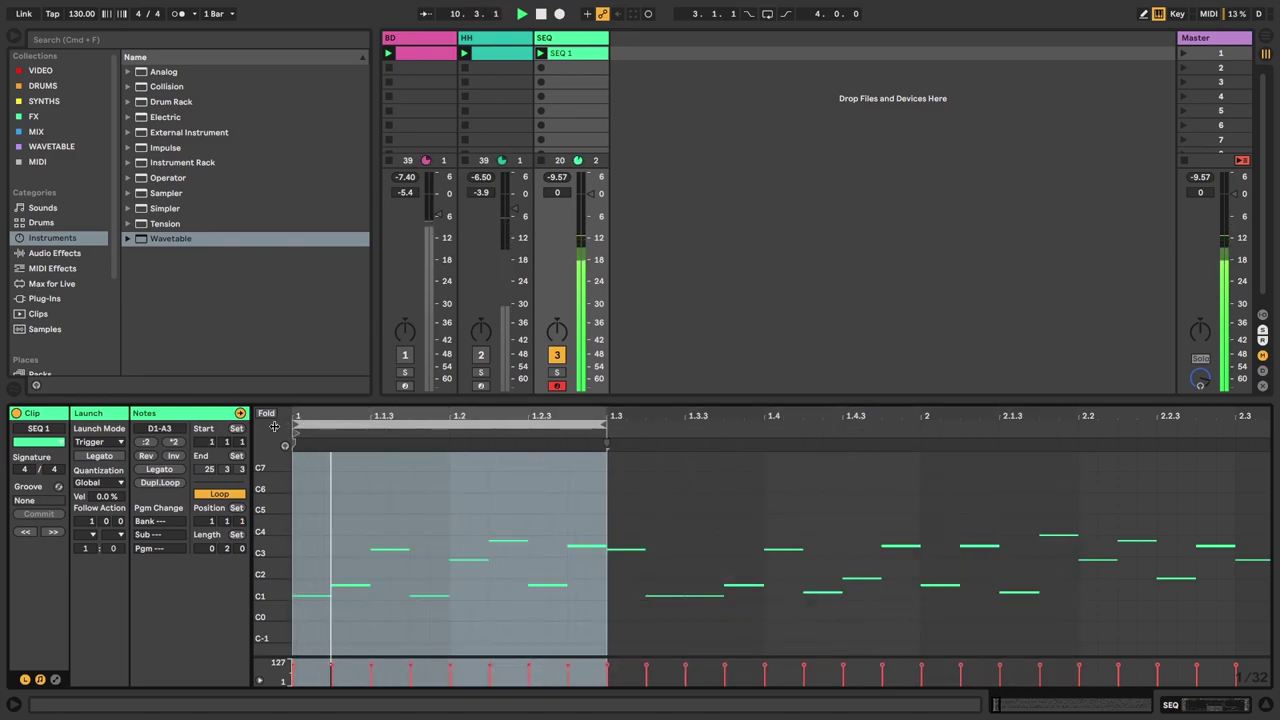
- Fold the SEQ 1 notes on a fixed 1/16 grid and audition loop lengths of 0.1.0, 0.1.2 and 0.2.0, keeping 0.2.0
left_click_drag(603, 425, 450, 425)
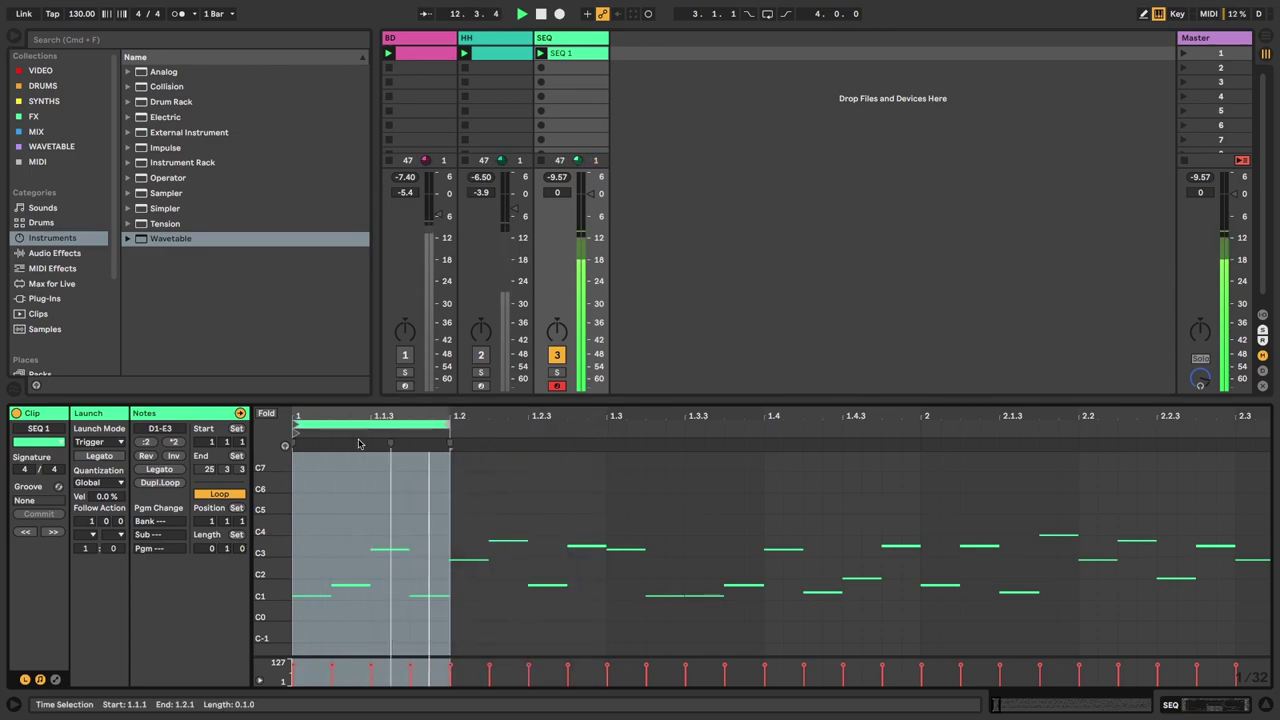
key("f")
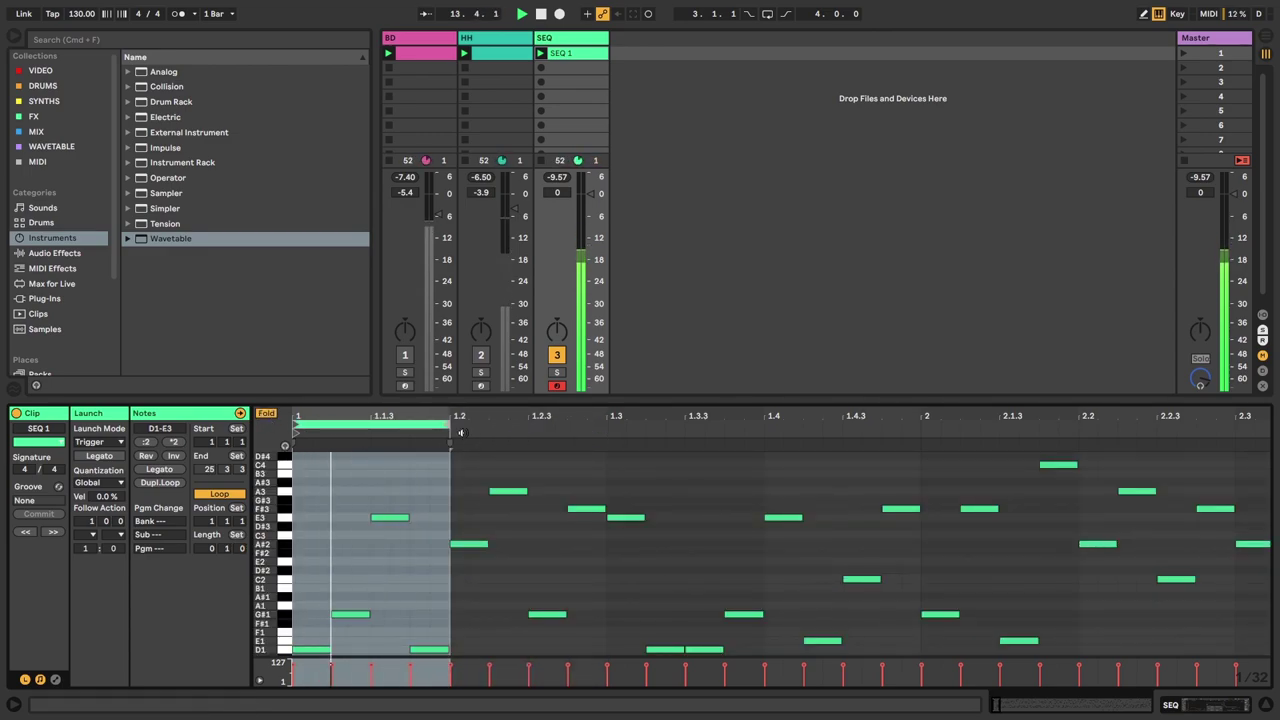
right_click(493, 489)
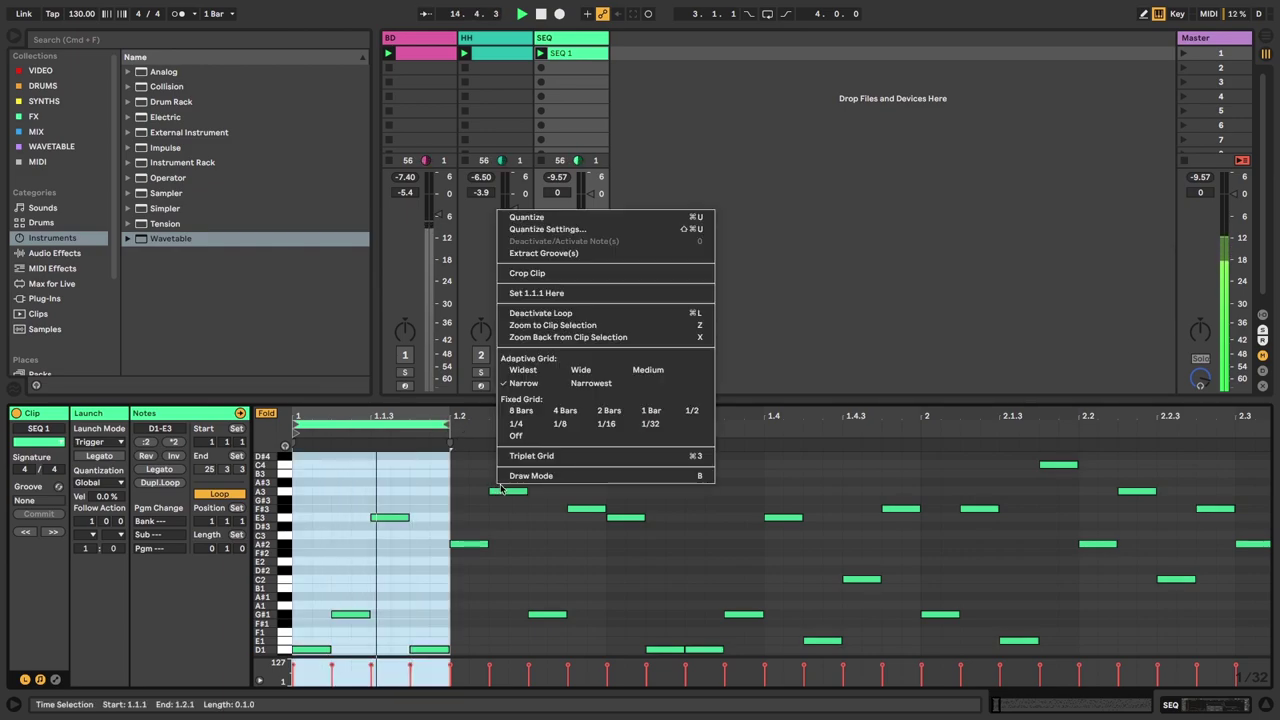
left_click(606, 423)
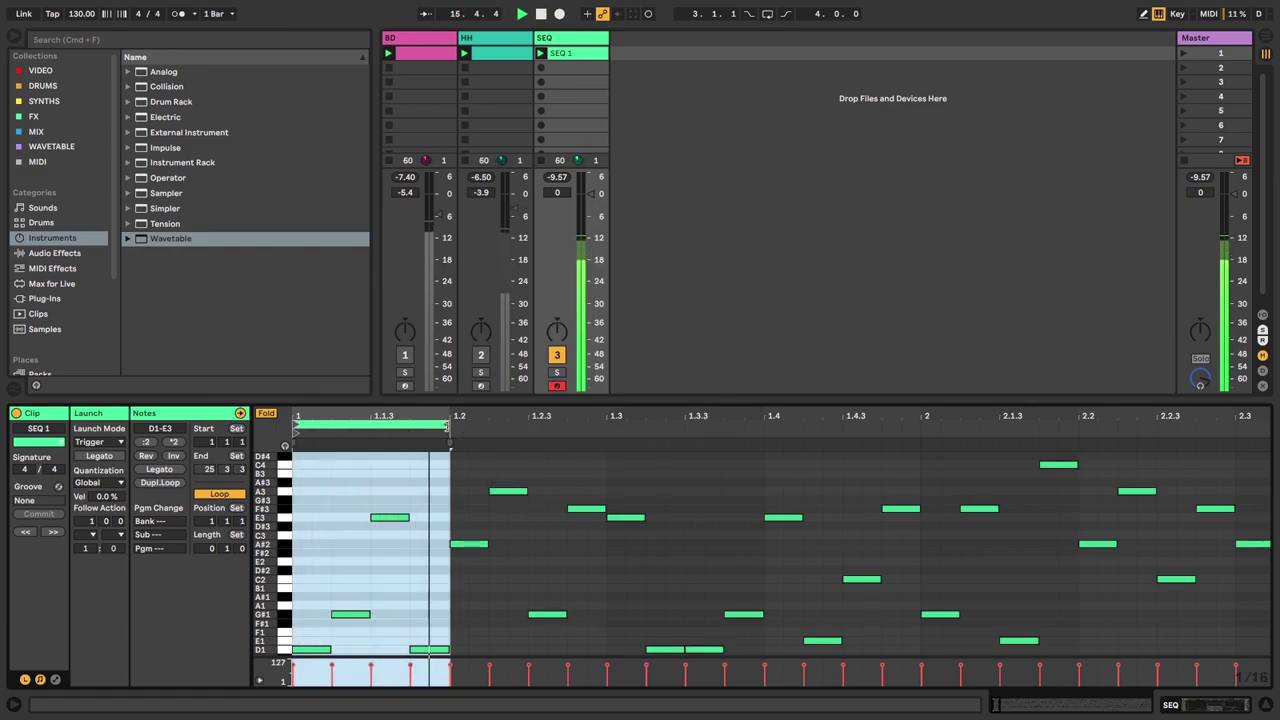
left_click_drag(446, 426, 529, 427)
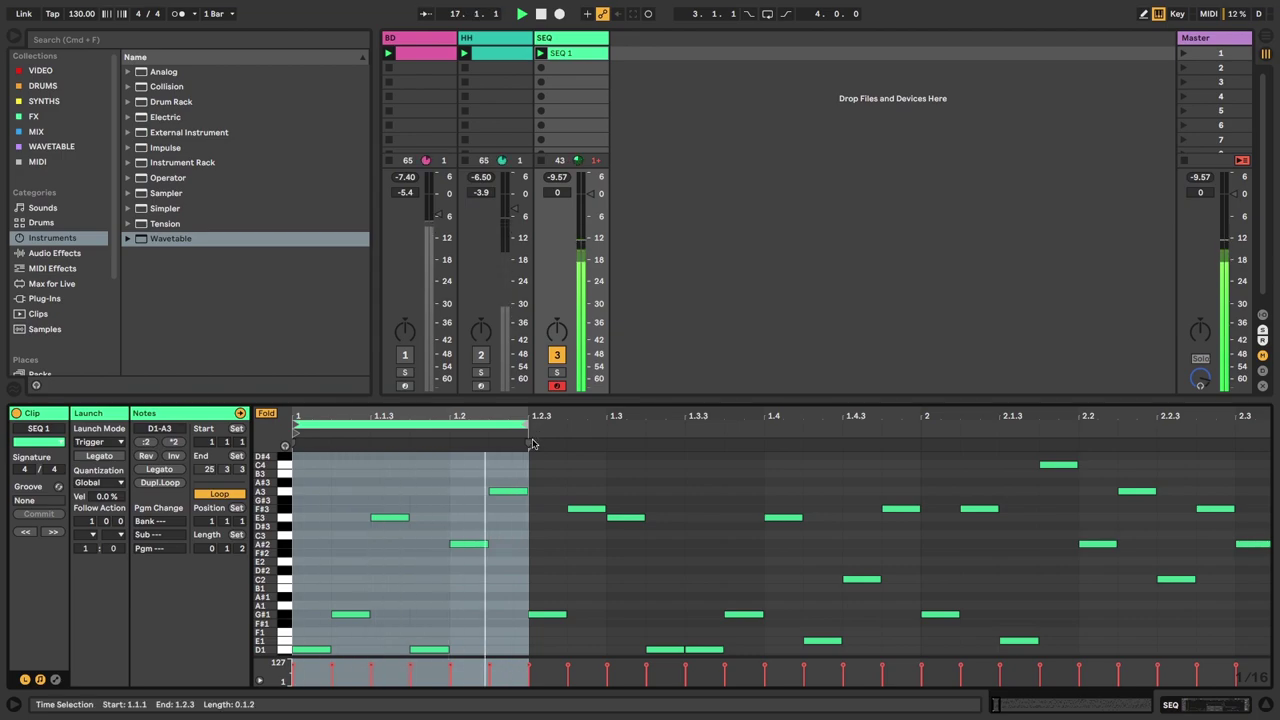
left_click_drag(533, 443, 608, 428)
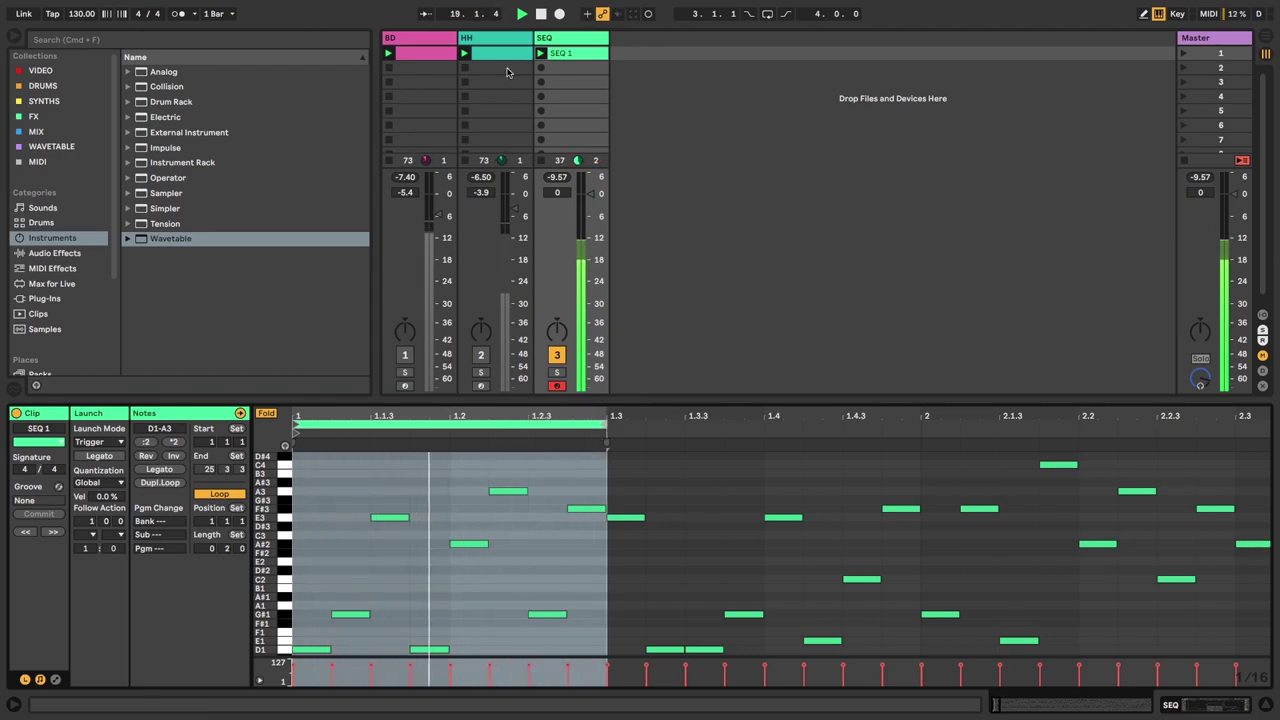
- Set SEQ's Wavetable oscillator 1 to the Fm effect with Tune 86%, Amt 27% and Semi -12 st while playing the groove
double_click(572, 39)
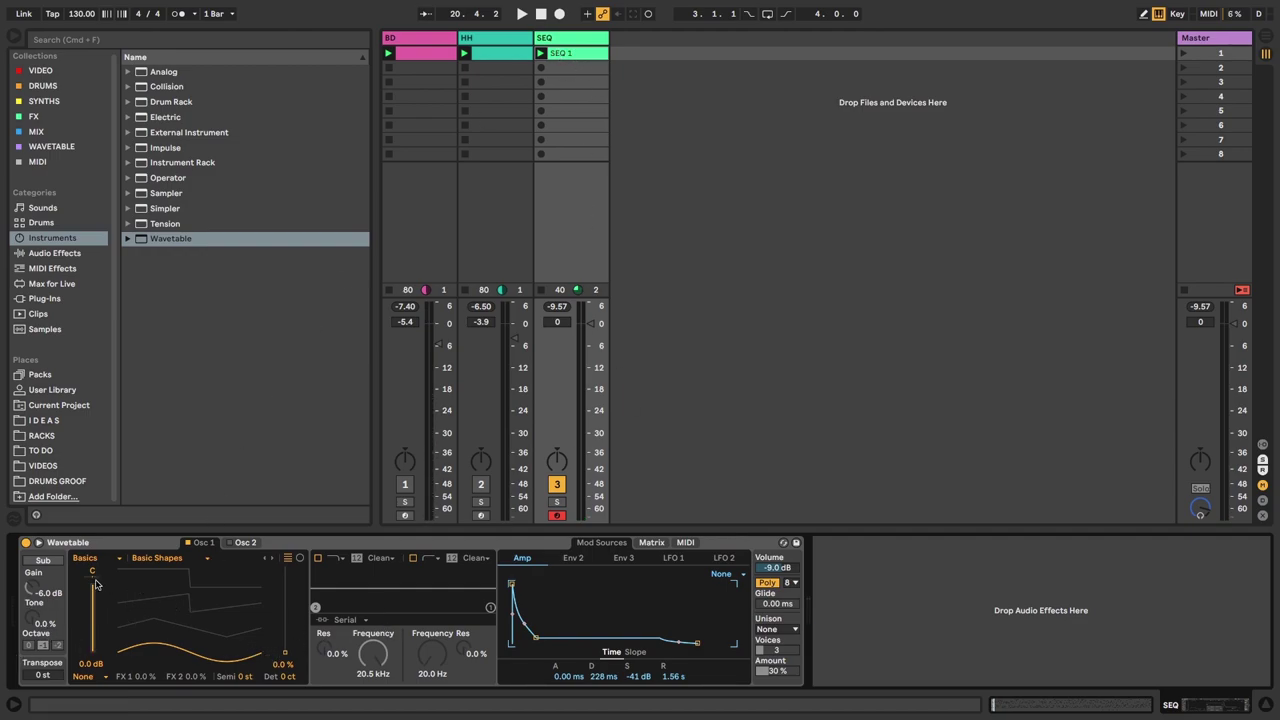
left_click(85, 677)
left_click(88, 640)
key("space")
left_click_drag(189, 681, 145, 660)
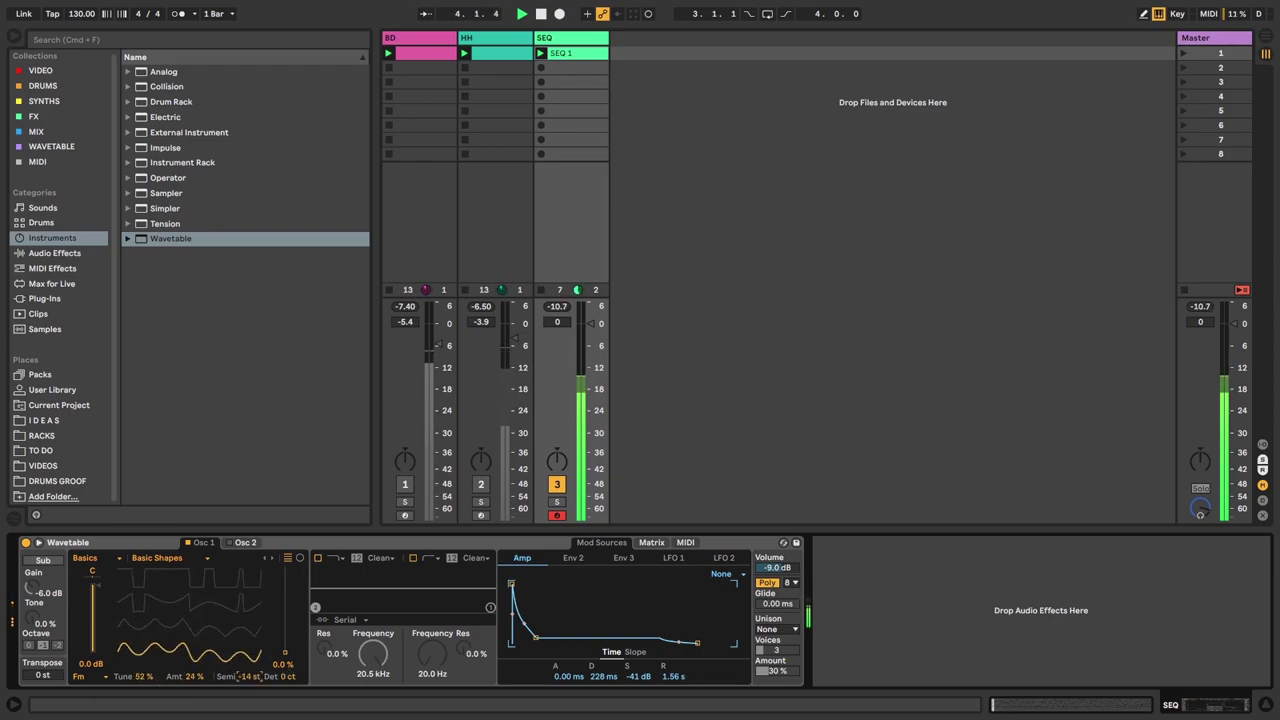
left_click_drag(145, 677, 194, 680)
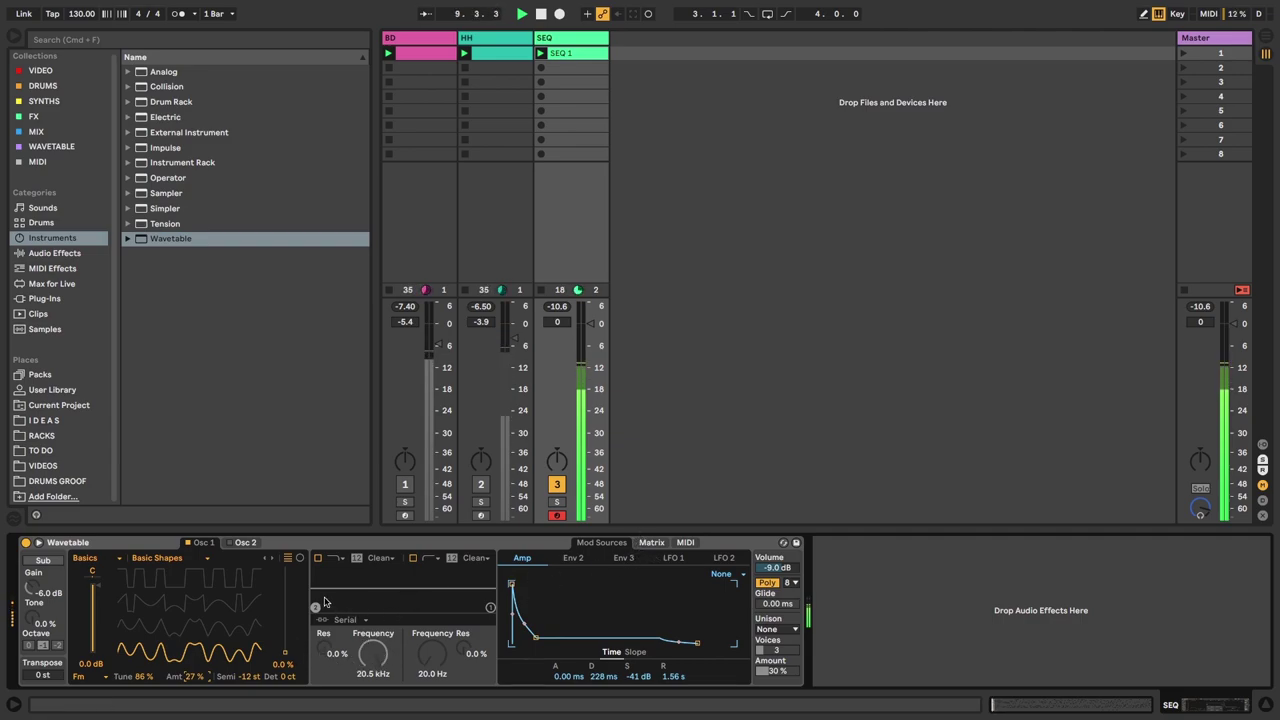
- Enable Wavetable's first low-pass filter with the MS2 circuit and a frequency of 21.1 Hz
left_click(317, 558)
left_click(380, 558)
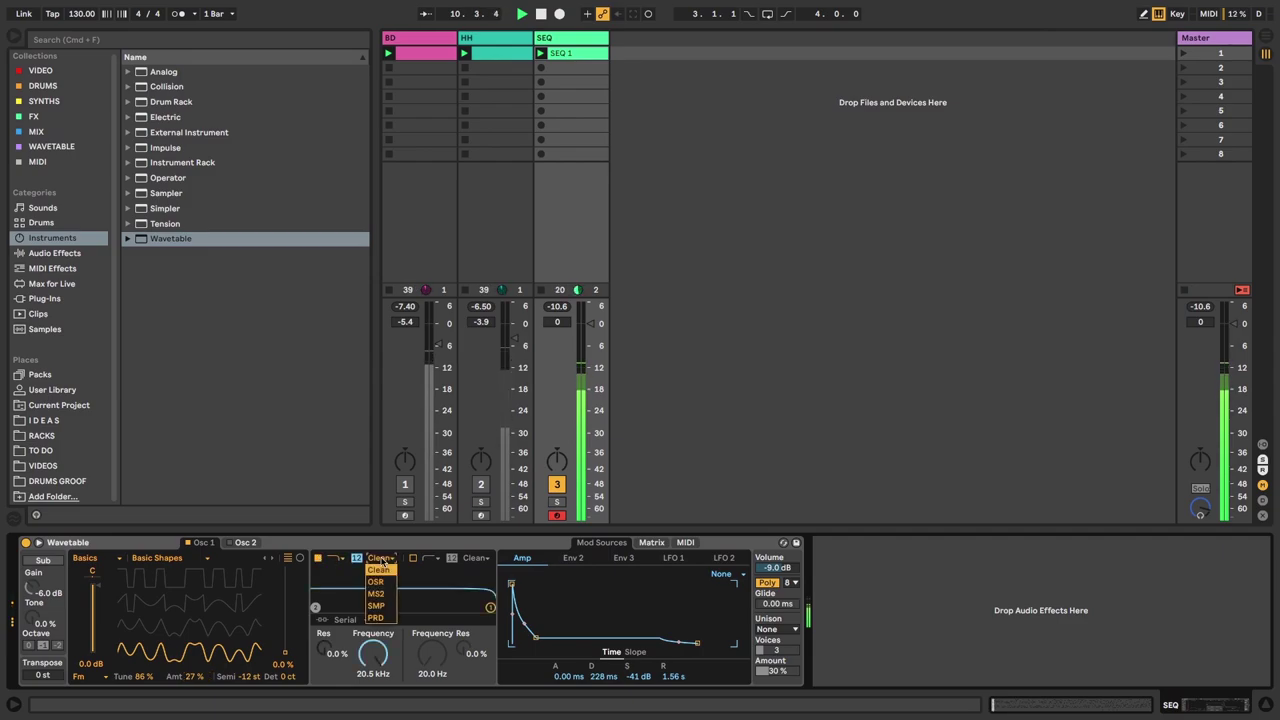
left_click(380, 592)
left_click_drag(362, 673, 362, 712)
- Modulate Filter 1 Freq with Env 2, and set Env 2 to 79.6 ms decay and 15% sustain
left_click(668, 543)
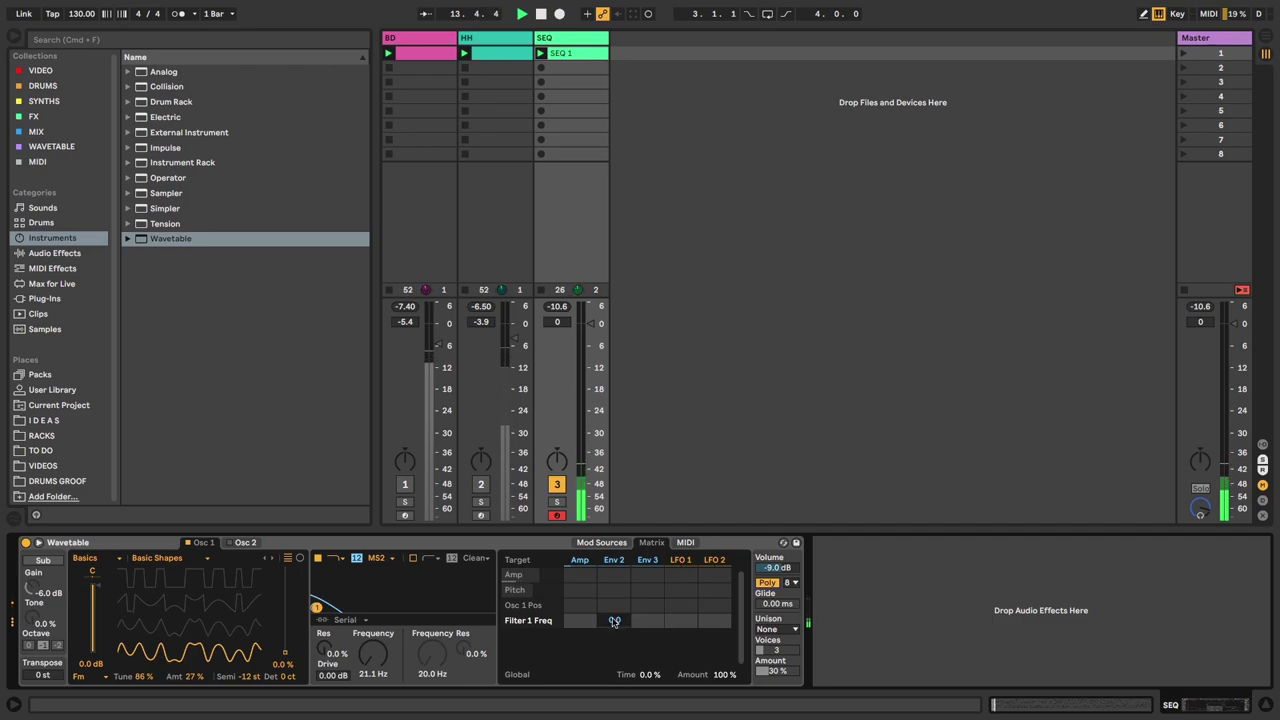
left_click_drag(614, 620, 614, 556)
left_click(606, 543)
left_click(578, 558)
left_click_drag(546, 614, 530, 634)
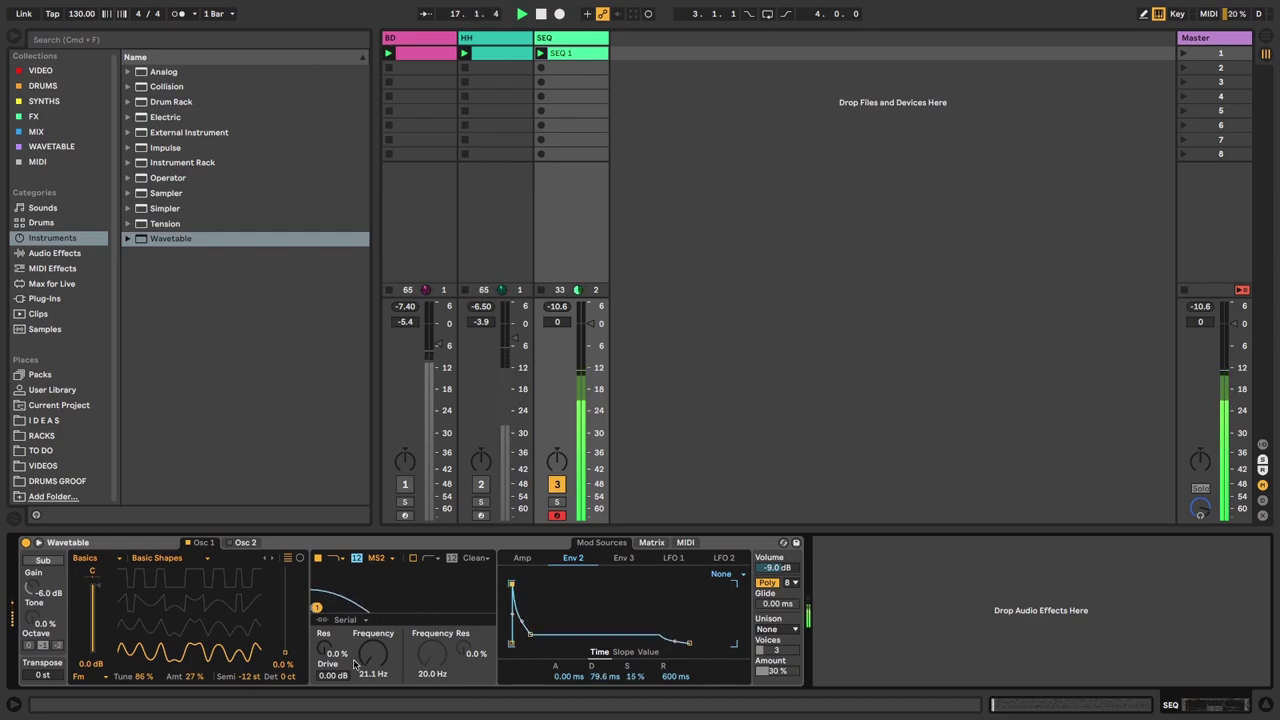
- Set the filter drive to 8.62 dB and Env 2 to 150 ms decay, 24% sustain and 716 ms release
left_click_drag(332, 676, 332, 654)
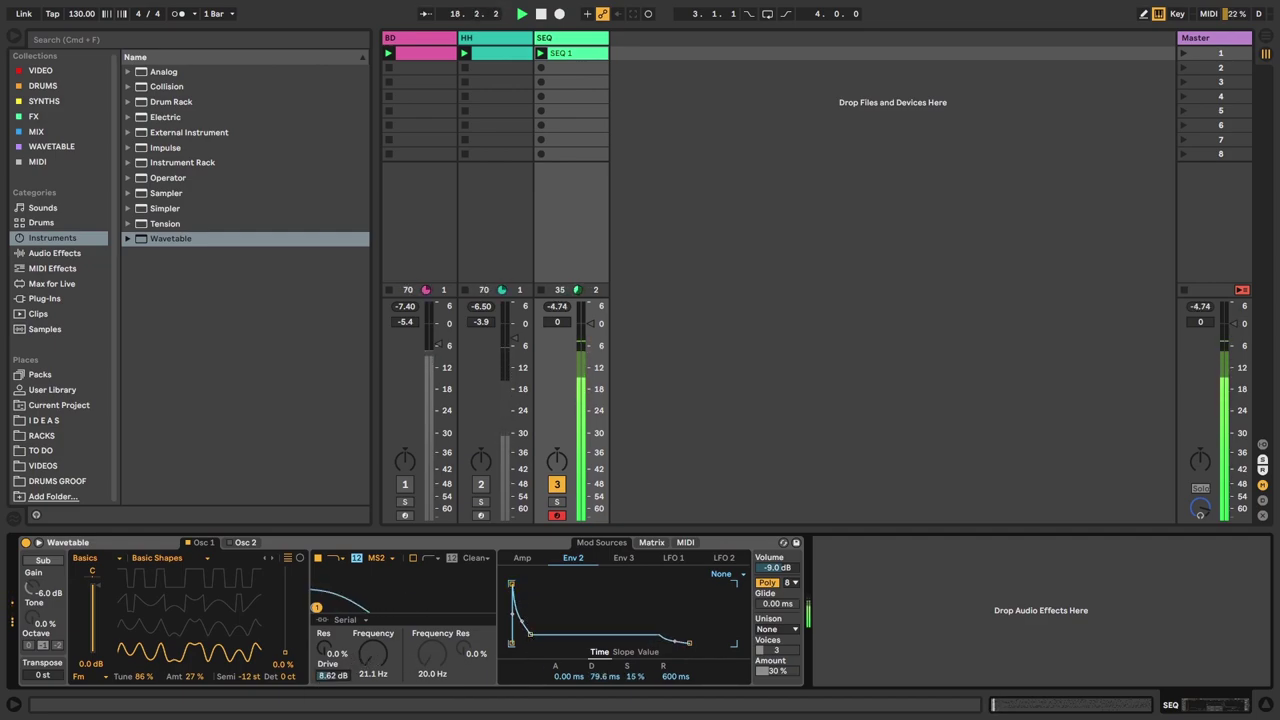
left_click(530, 560)
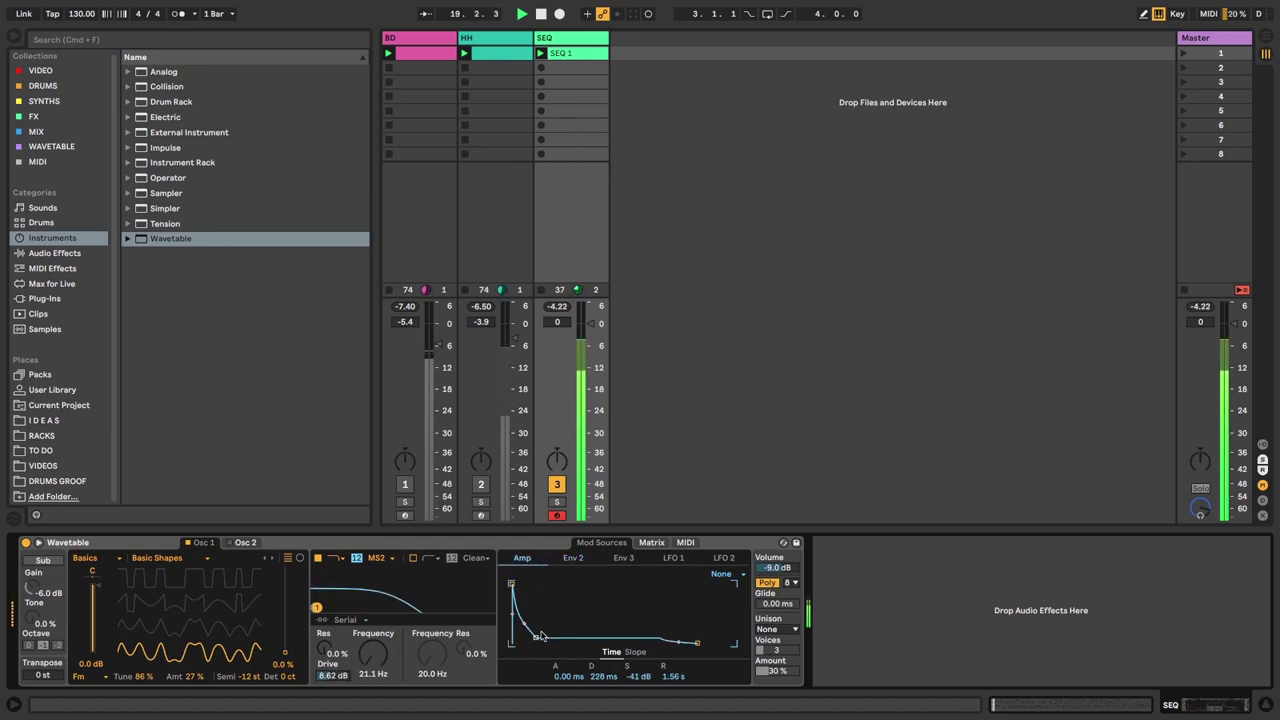
left_click(567, 560)
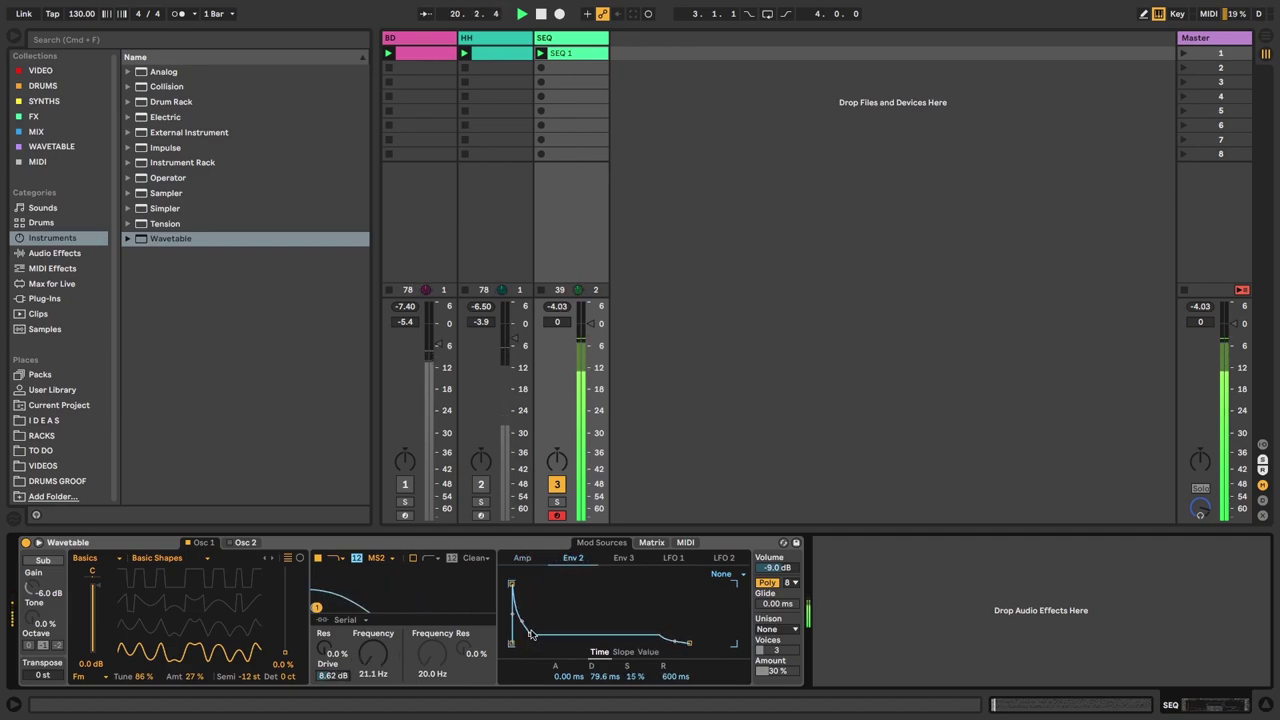
left_click_drag(690, 650, 693, 650)
- Set oscillator 1's FM Tune to 88% and Amt to 38%, keeping the Basic Shapes wavetable
mouse_move(139, 677)
left_mouse_down()
mouse_move(193, 674)
mouse_move(188, 656)
mouse_move(147, 695)
mouse_move(183, 684)
mouse_move(140, 670)
left_mouse_up()
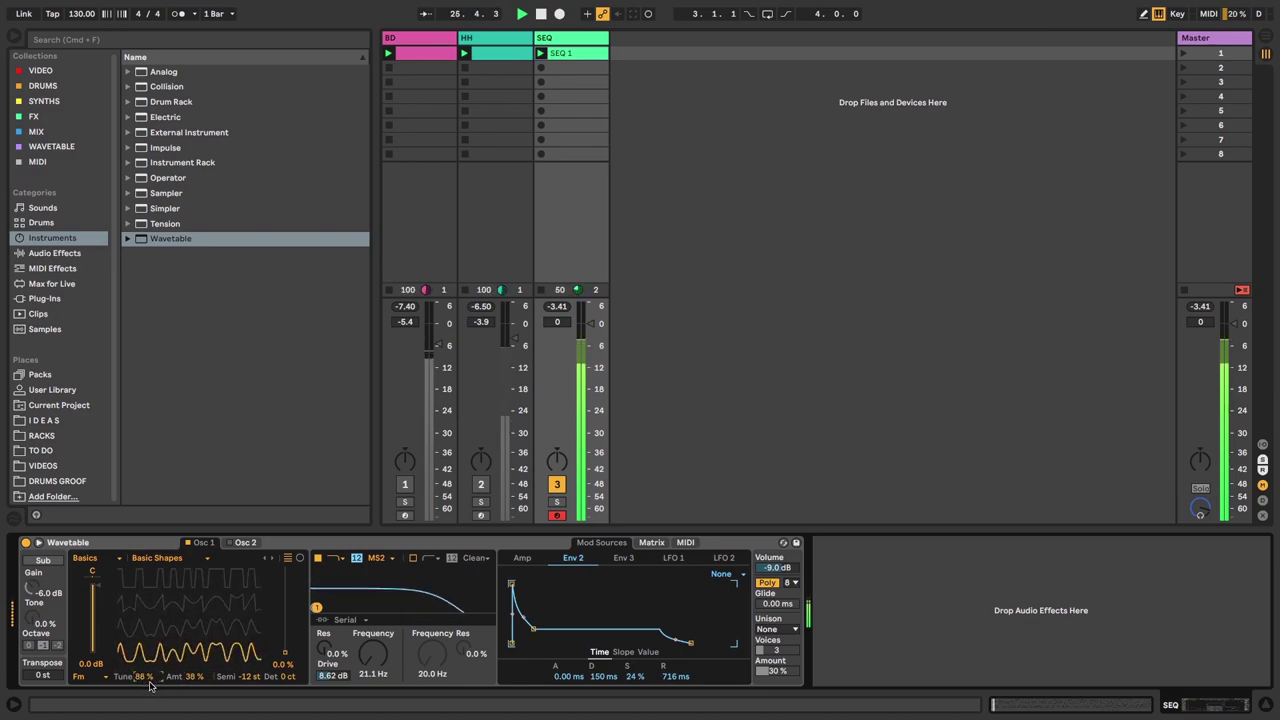
left_click(152, 558)
left_click(155, 561)
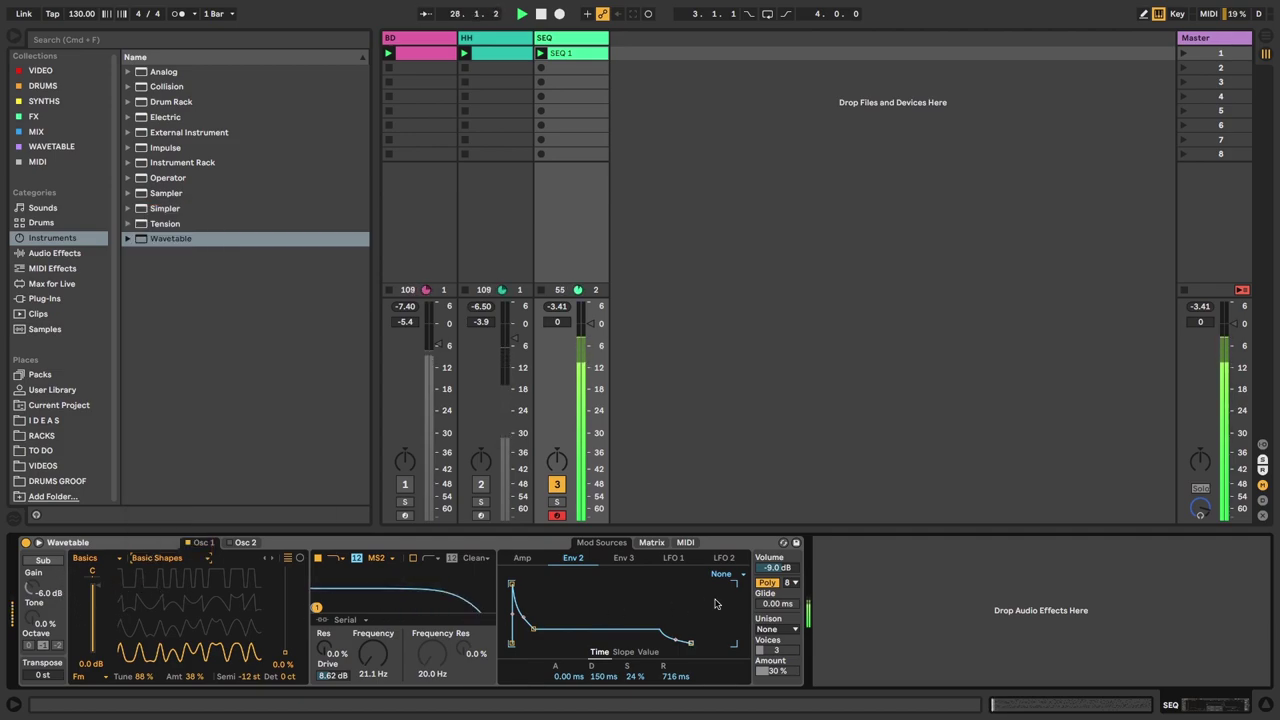
- Enable the sub oscillator with Tone 50% and Octave 0, and lower the SEQ track volume to -4.8 dB
left_click(43, 561)
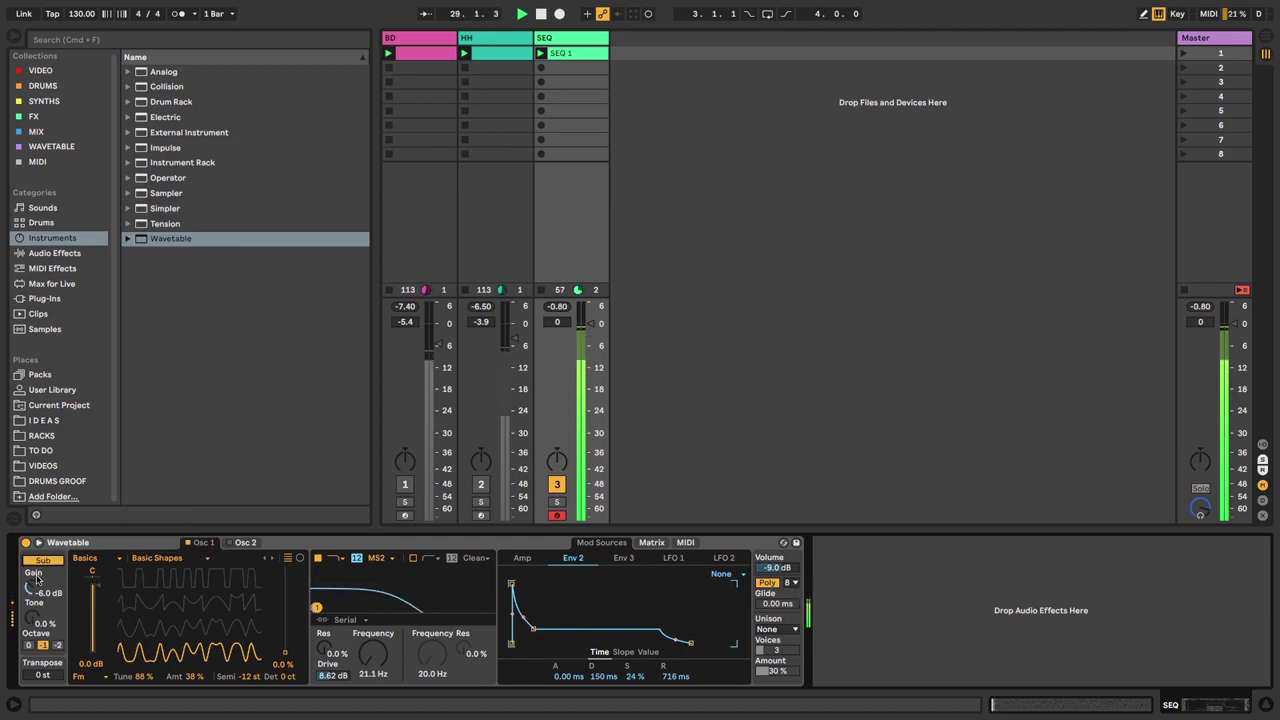
left_click_drag(32, 618, 32, 590)
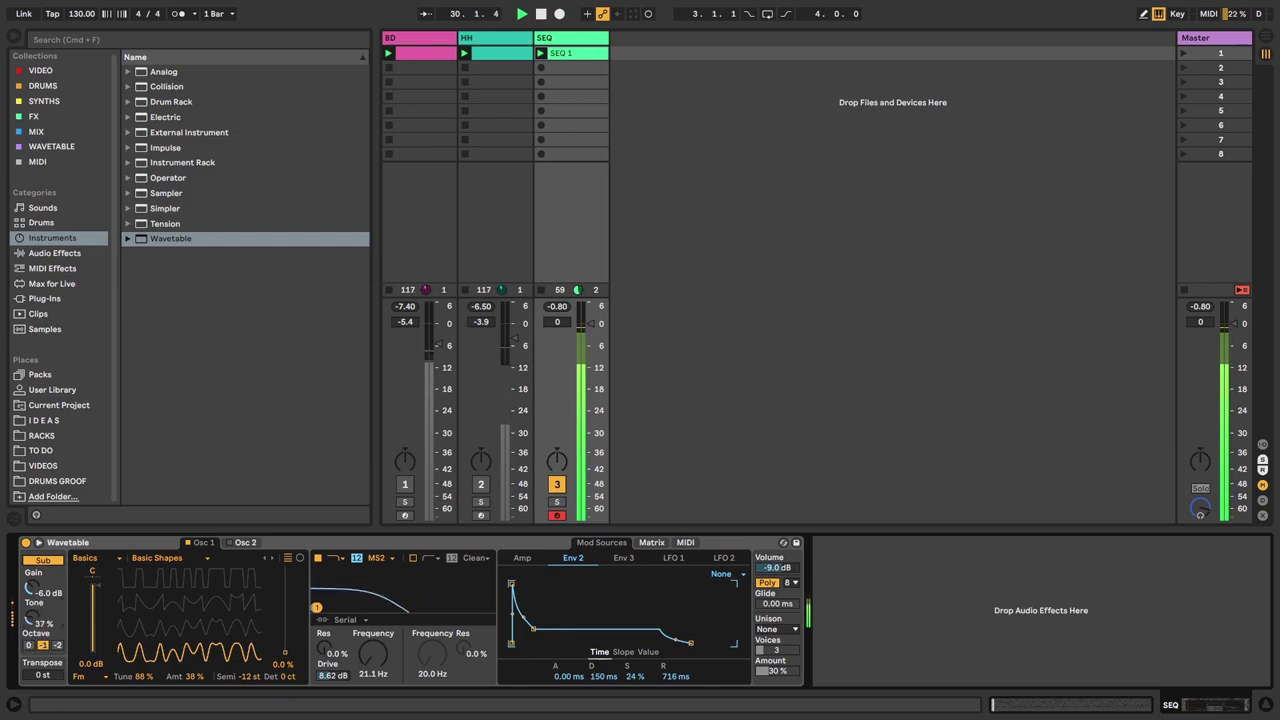
left_click(29, 645)
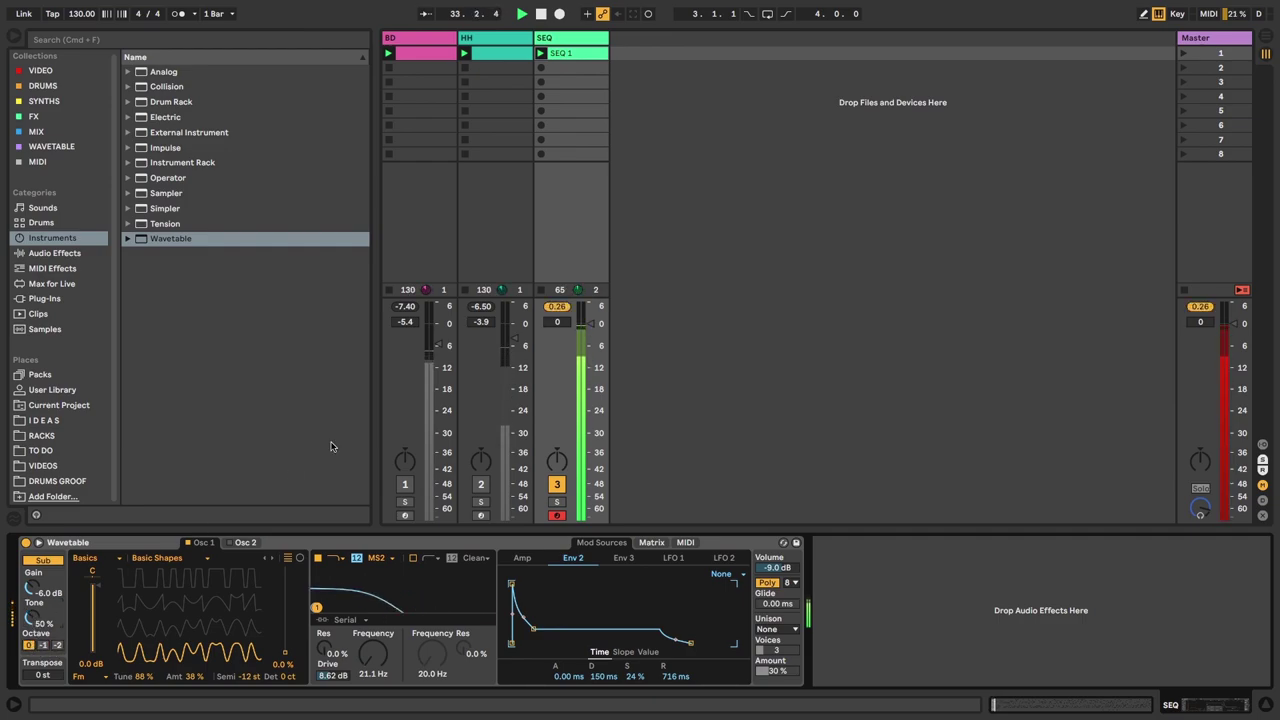
left_click_drag(557, 322, 557, 327)
- Set filter 1 frequency to 98.6 Hz, oscillator 1 position to 41%, and Env 2 to 199 ms decay and 9.5% sustain
left_click_drag(372, 656, 372, 596)
left_click_drag(285, 652, 285, 617)
left_click_drag(370, 645, 370, 651)
mouse_move(537, 629)
left_mouse_down()
mouse_move(538, 605)
mouse_move(535, 637)
left_mouse_up()
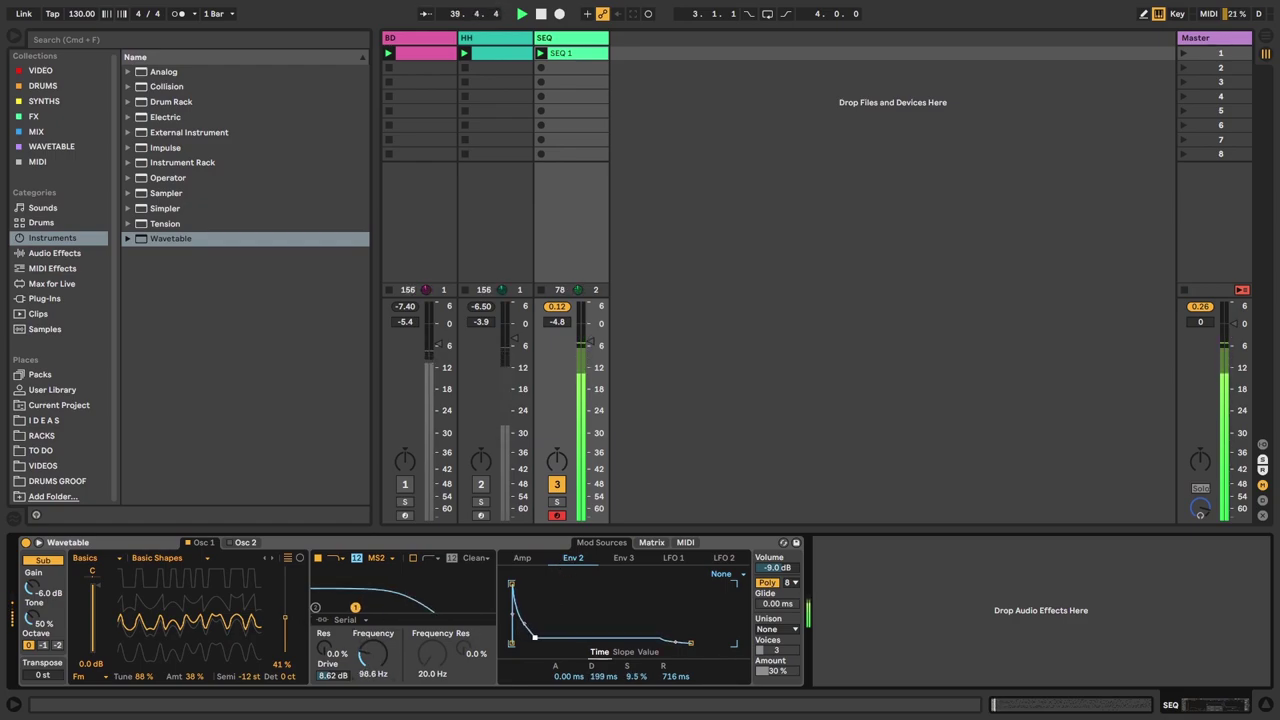
- Set Env 2's modulation of Filter 1 frequency to 89 in the matrix and the filter drive to 7.69 dB
left_click(651, 542)
left_click_drag(614, 625, 614, 621)
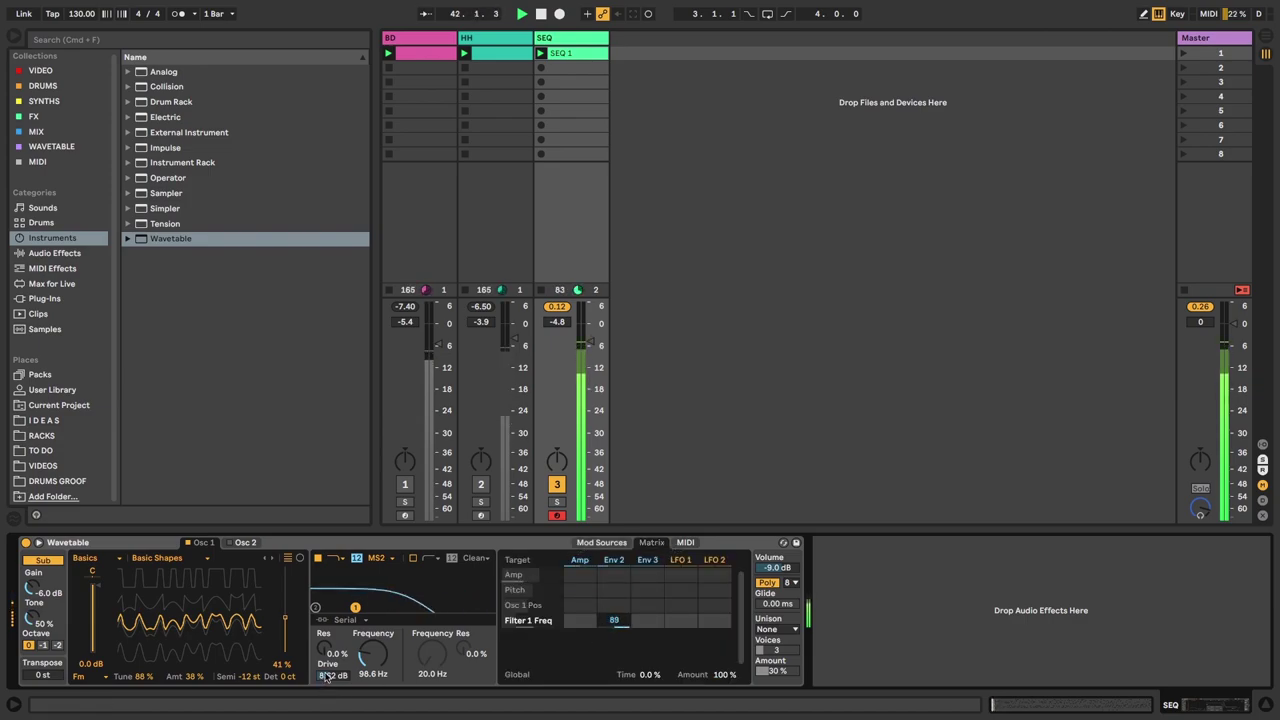
left_click_drag(322, 675, 322, 682)
- Lower the SEQ track volume to -6.5 dB and reactivate the BD and HH tracks
left_click_drag(566, 335, 575, 352)
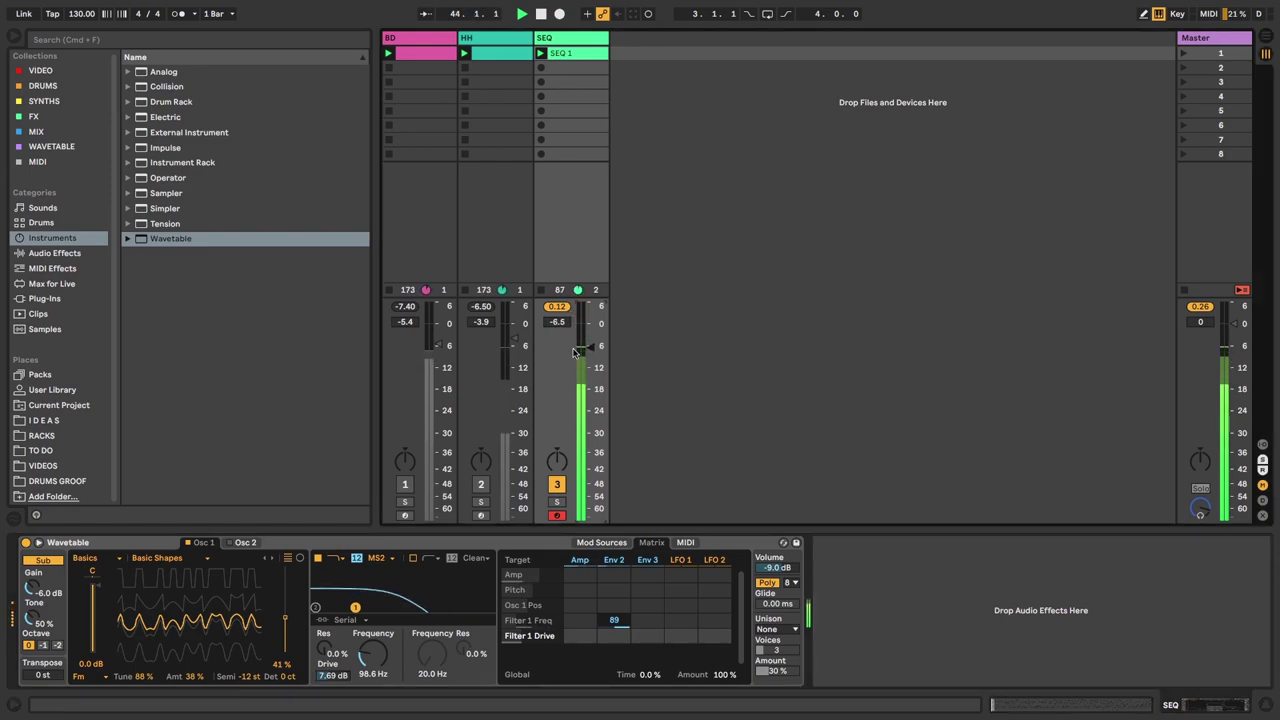
left_click(406, 486)
left_click(481, 485)
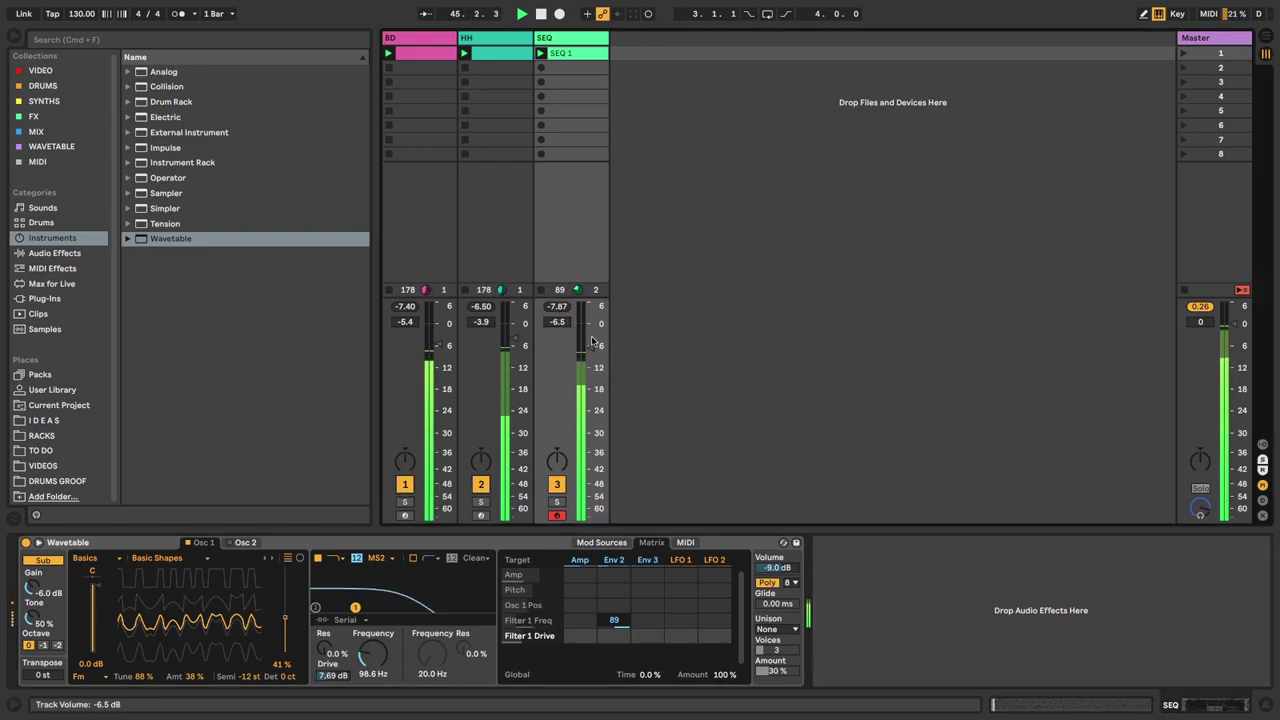
- Fine-tune Env 2's decay, bring up the Amp envelope, and lower Wavetable's output volume to -12 dB
left_click(613, 559)
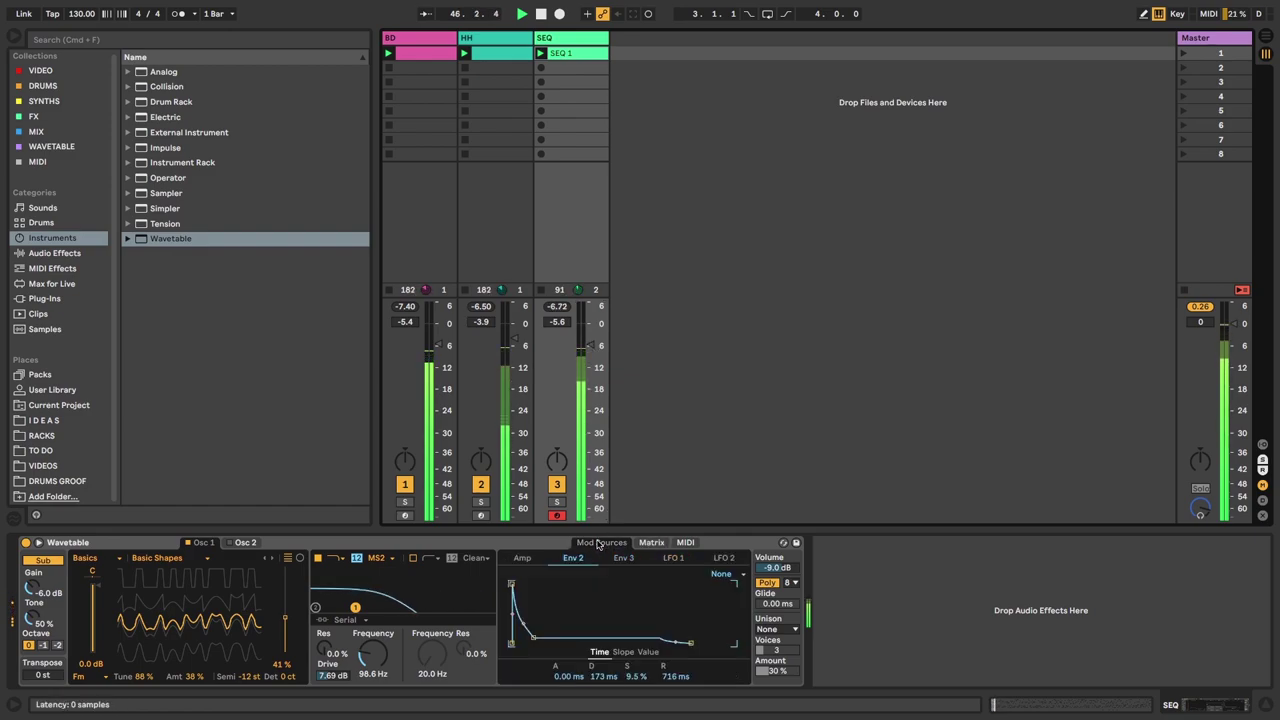
left_click_drag(533, 637, 545, 628)
left_click(522, 559)
left_click_drag(777, 567, 777, 571)
- Set Wavetable's unison mode to Classic with 2 voices and a 100% amount
left_click(779, 628)
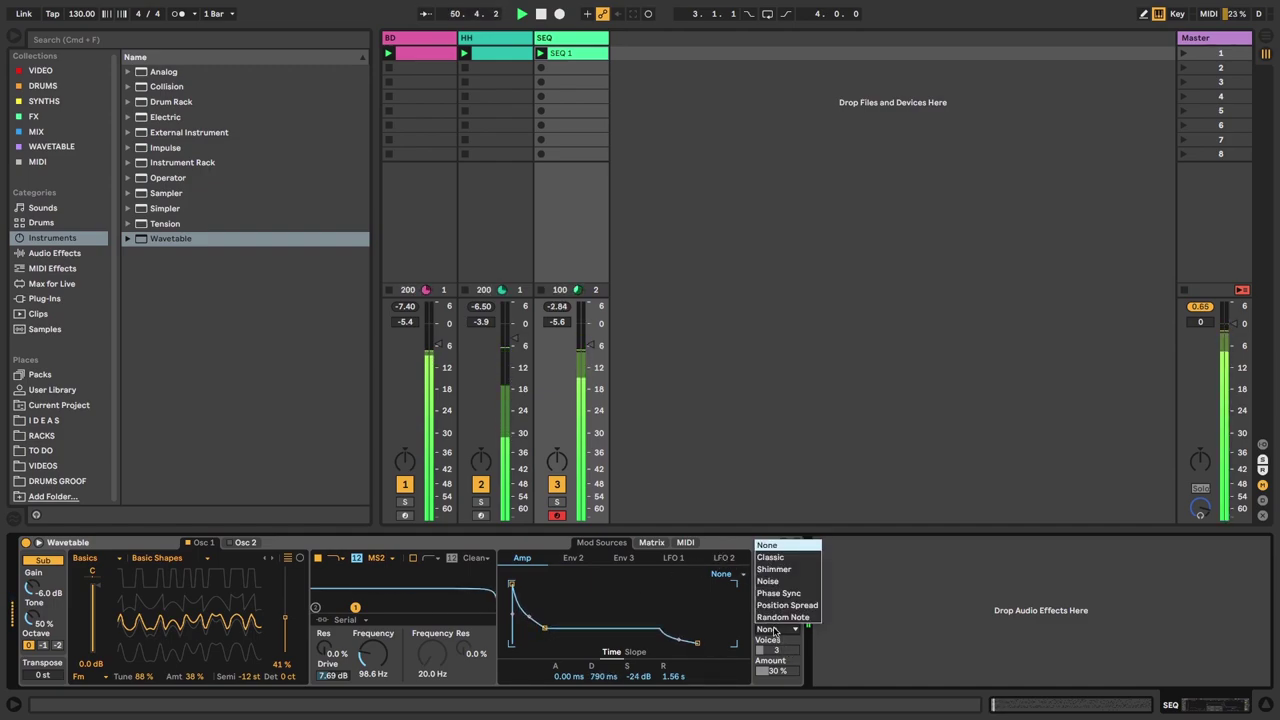
left_click(786, 557)
left_click_drag(777, 671, 777, 660)
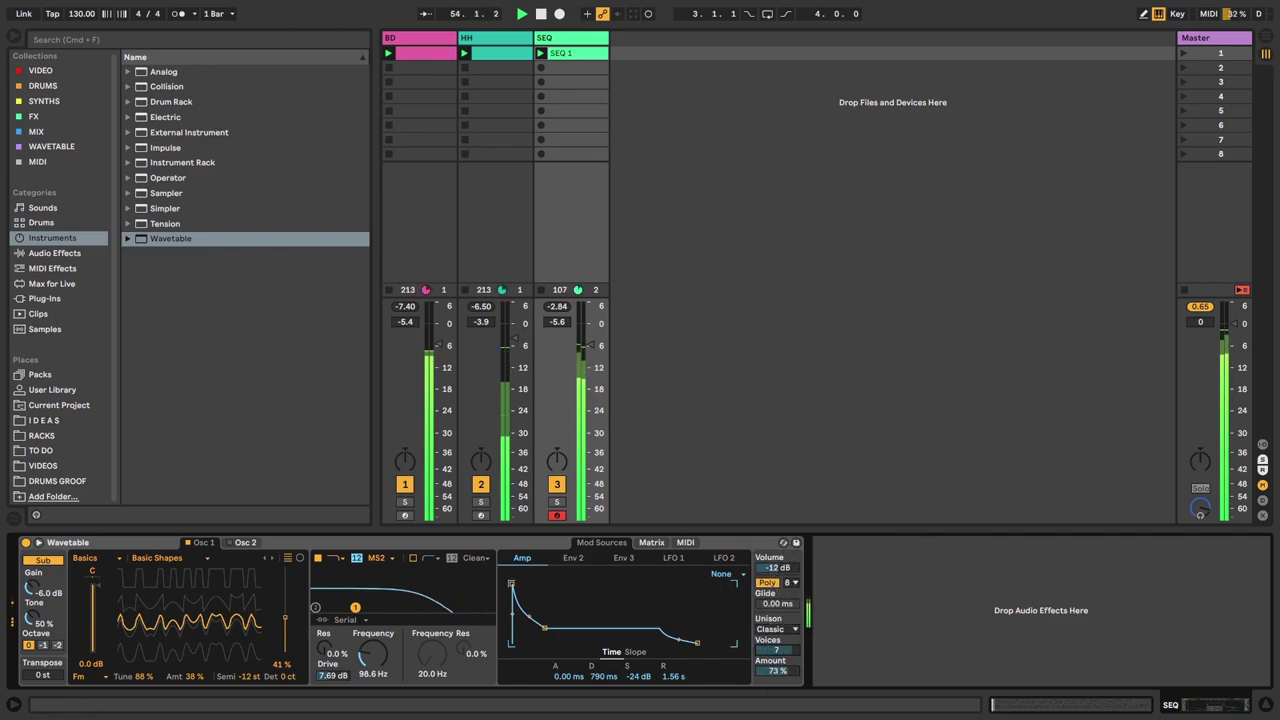
mouse_move(777, 650)
left_mouse_down()
mouse_move(777, 680)
mouse_move(776, 635)
left_mouse_up()
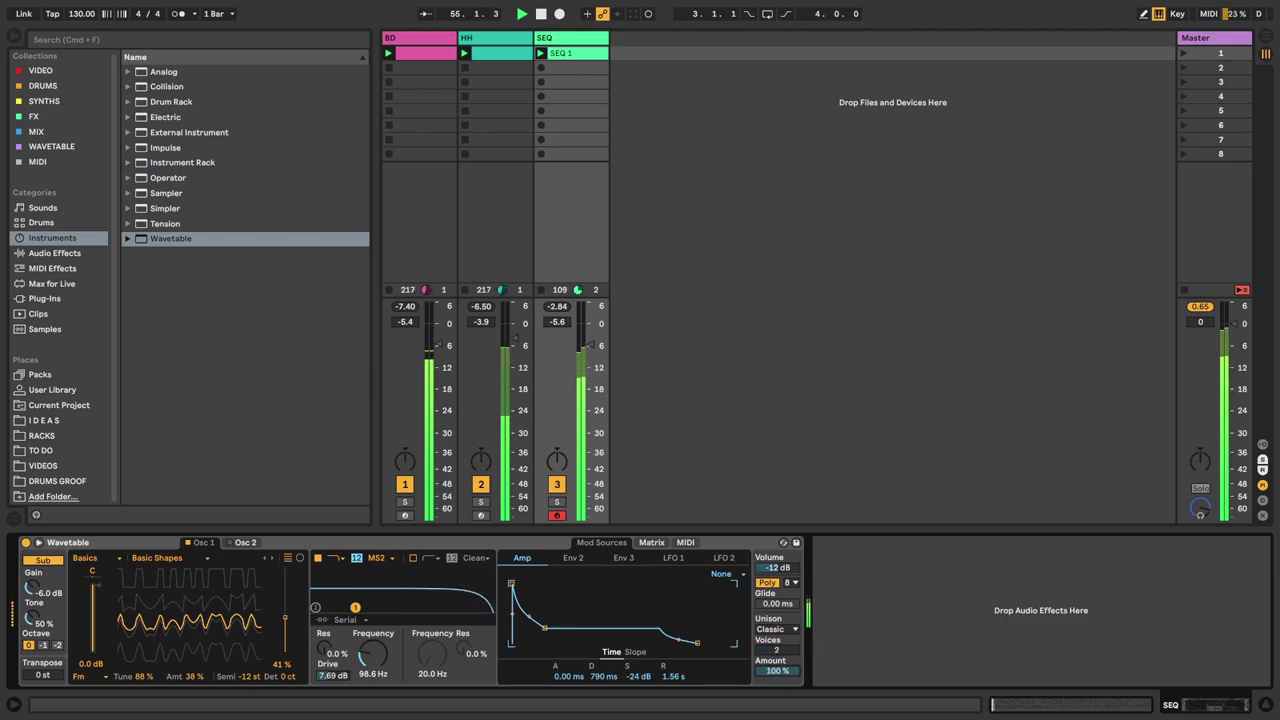
- Try the Phase Sync and Random Note unison modes, and return to Classic with a 100% amount
left_click(781, 630)
left_click(781, 602)
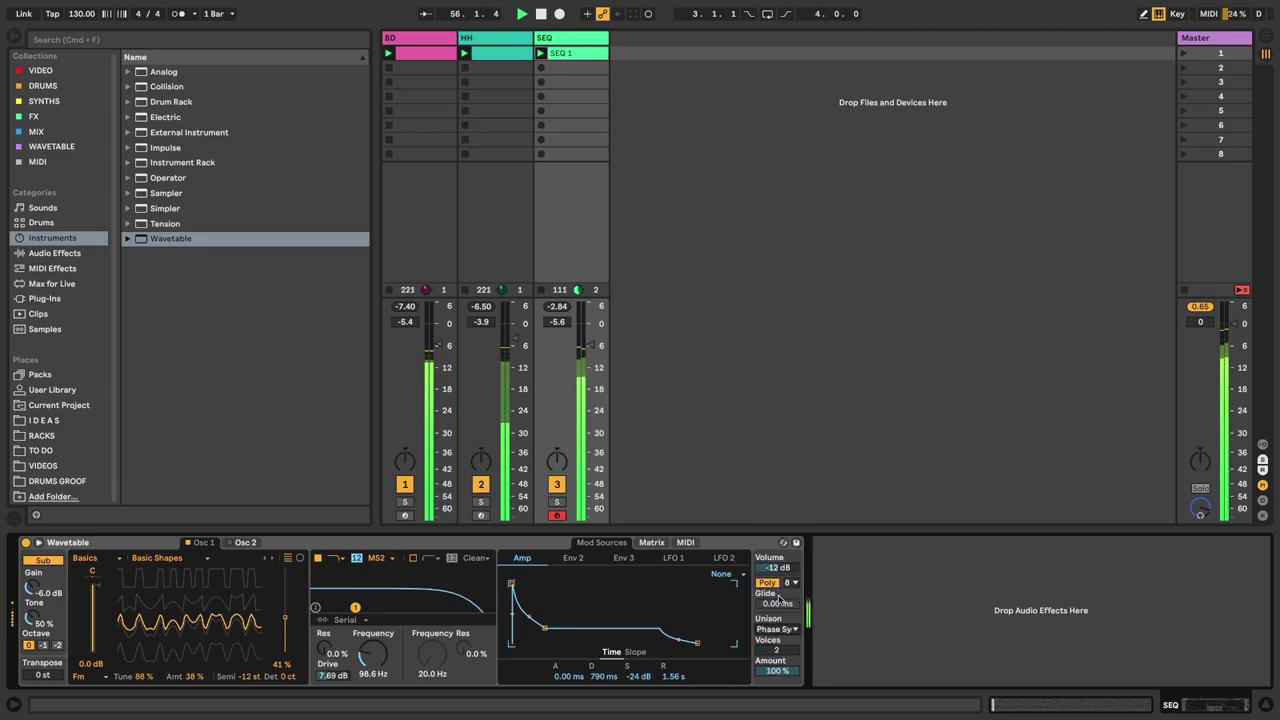
left_click(781, 630)
left_click(776, 630)
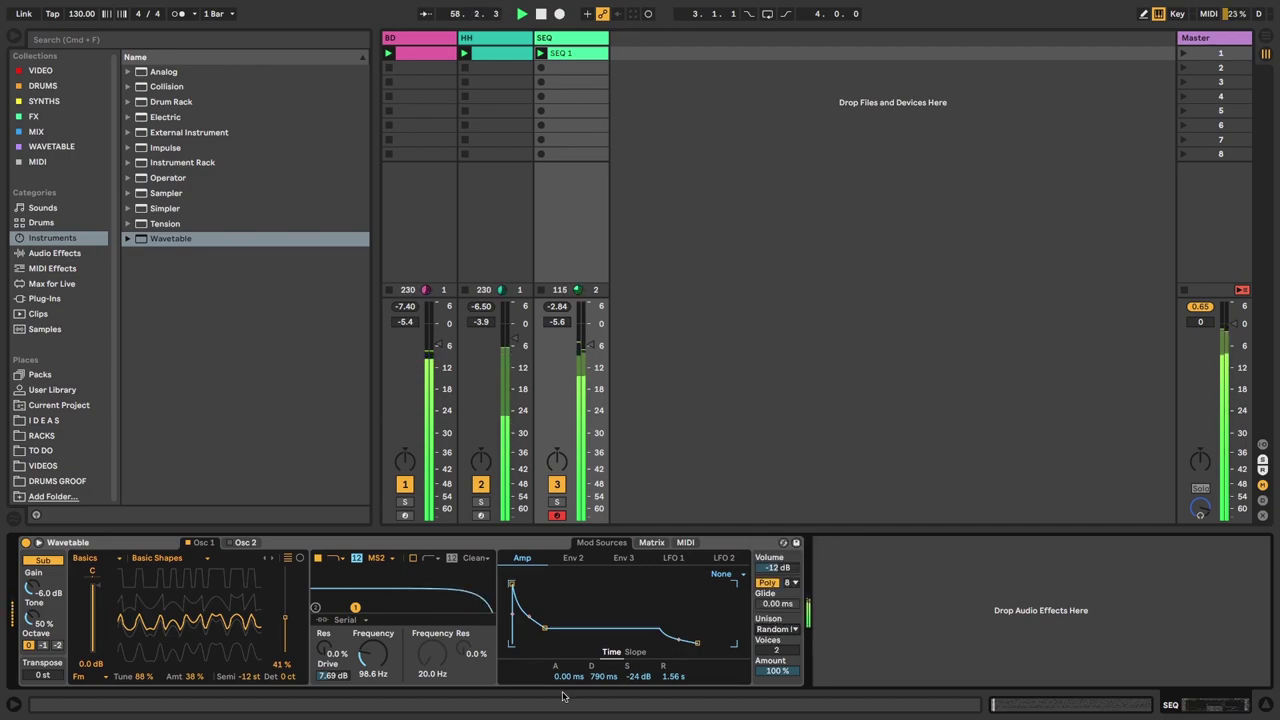
mouse_move(776, 650)
left_mouse_down()
mouse_move(776, 610)
mouse_move(776, 700)
mouse_move(777, 675)
left_mouse_up()
left_click(777, 629)
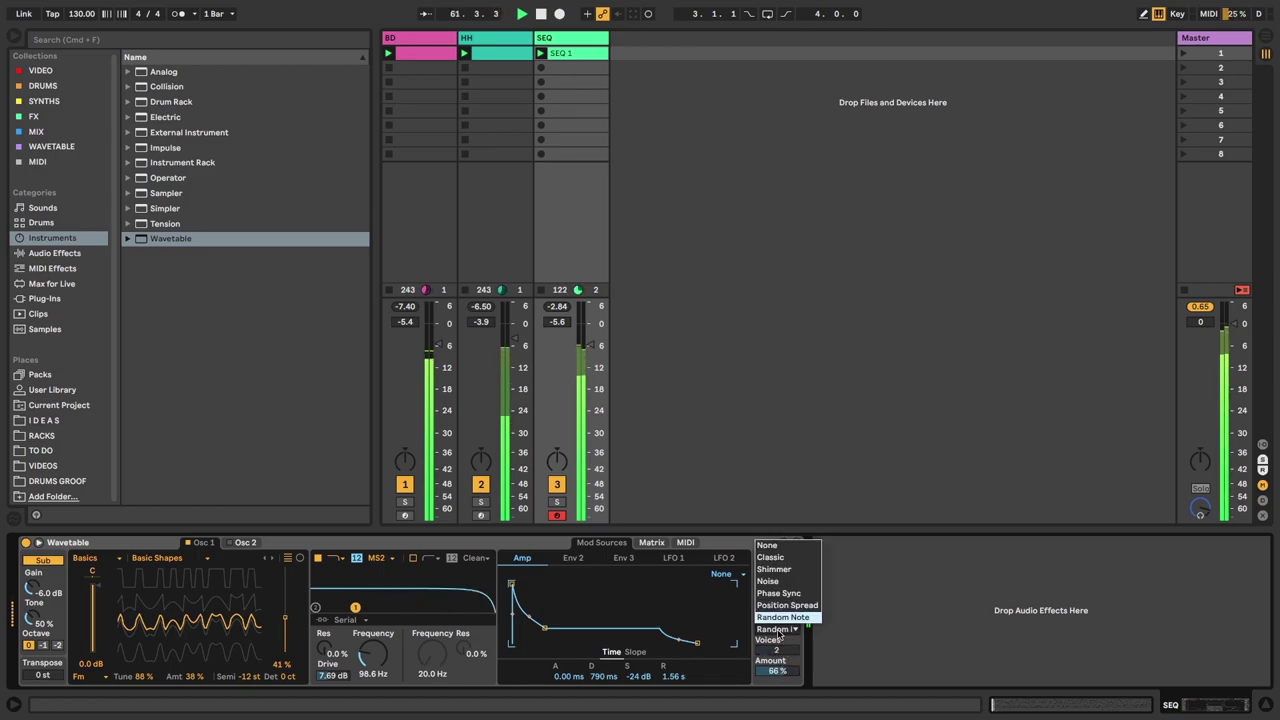
left_click(770, 557)
left_click_drag(777, 670, 777, 630)
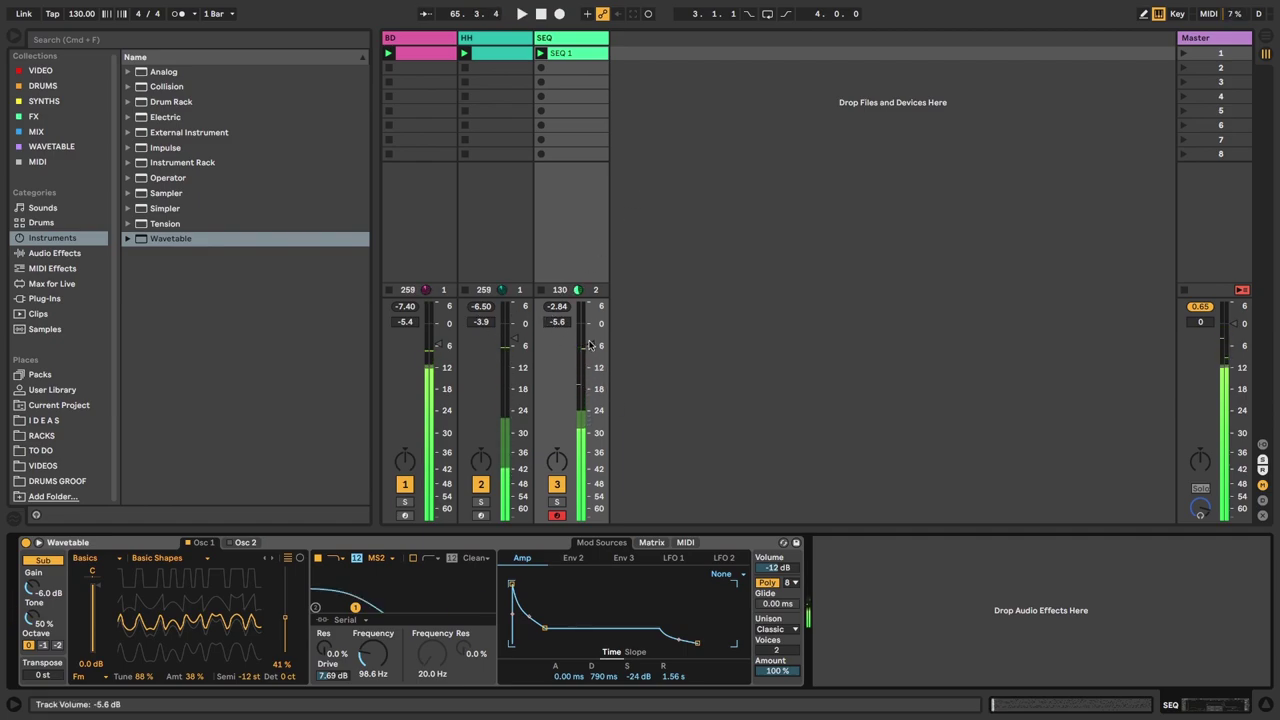
- Set the SEQ track volume to -6.0 dB and look over the notes and loop of the SEQ 1 clip
left_click_drag(590, 344, 590, 346)
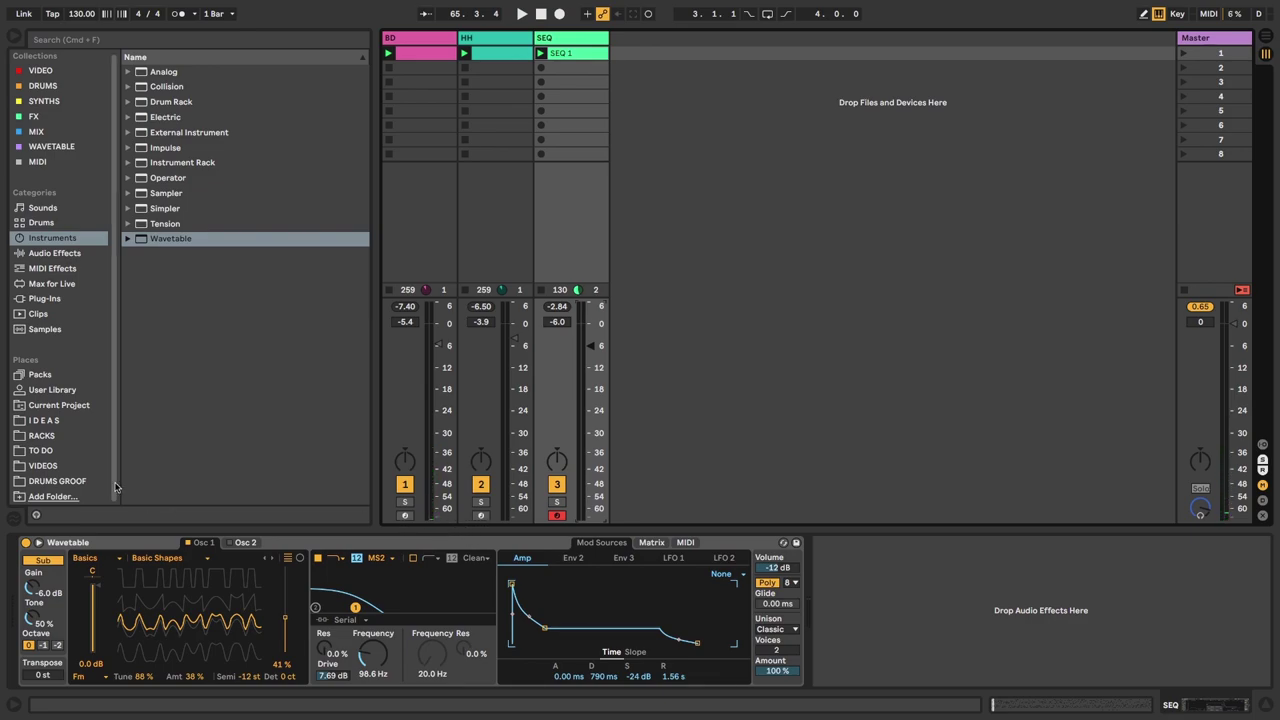
double_click(580, 55)
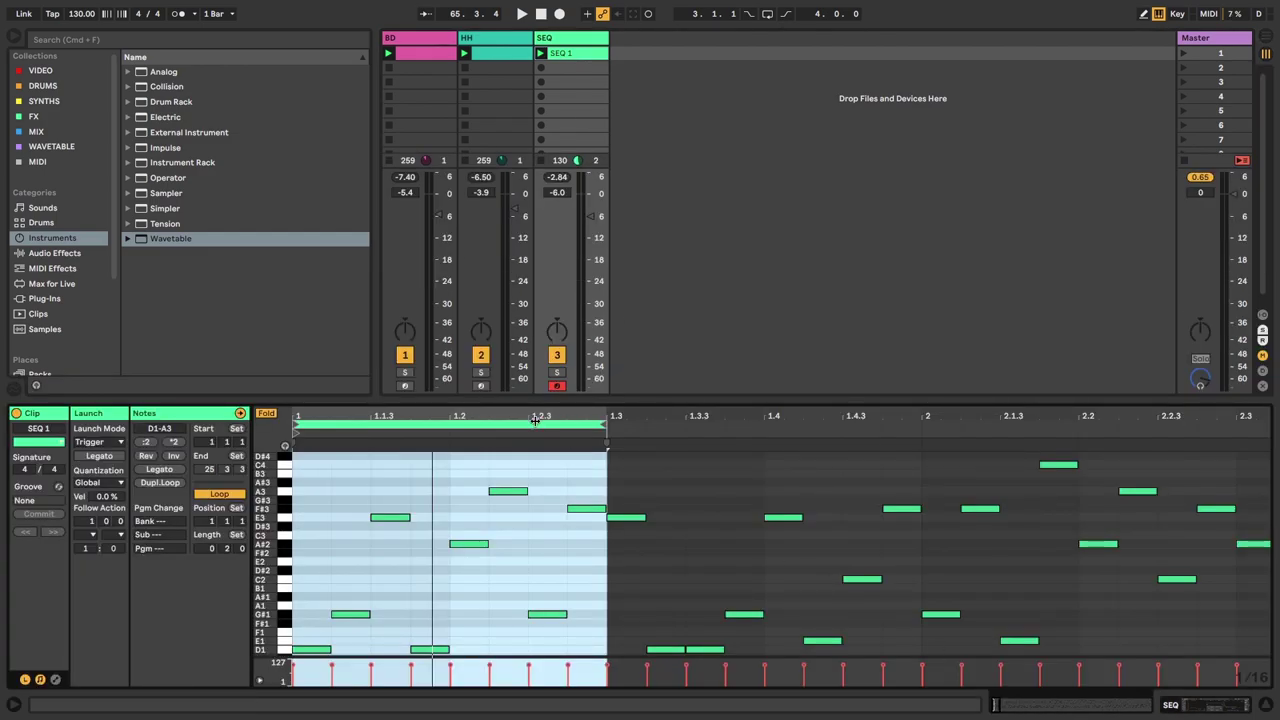
left_click_drag(537, 415, 548, 45)
left_click(566, 41)
left_click(566, 40)
- Add the Echo and Drum Buss audio effects after Wavetable on the SEQ track
left_click(62, 254)
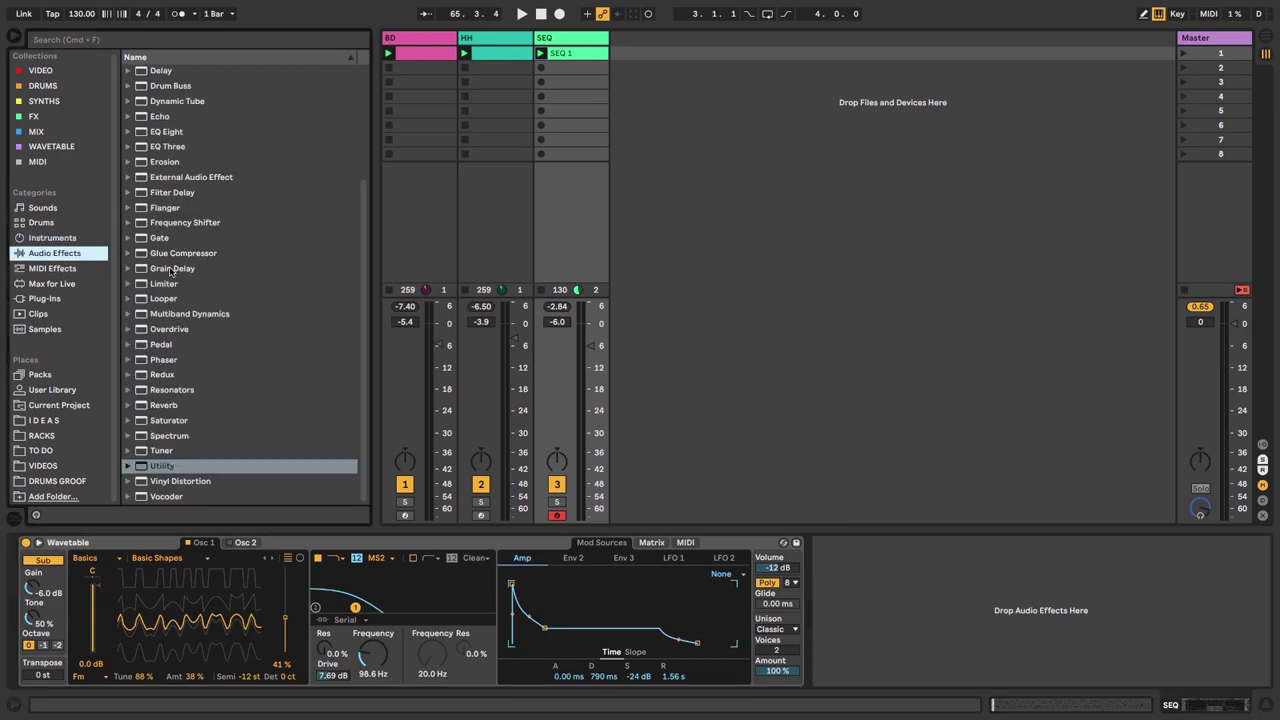
double_click(160, 118)
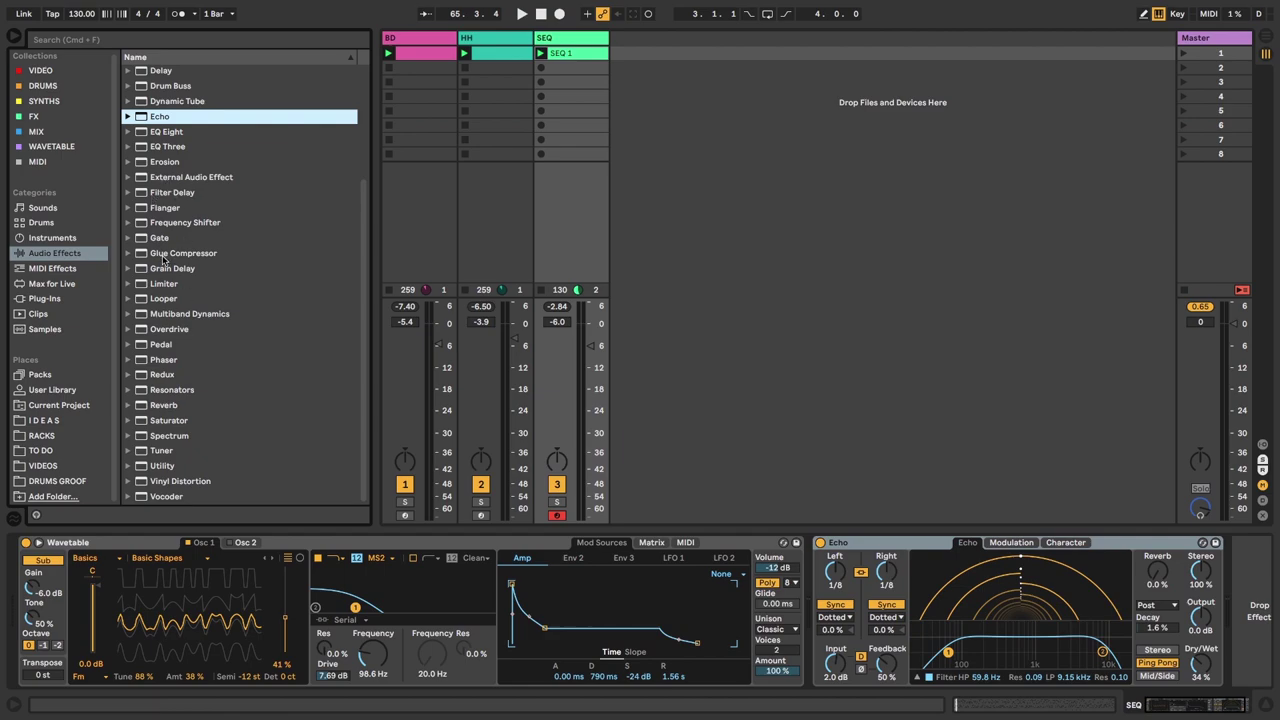
scroll(177, 354, "up", 5)
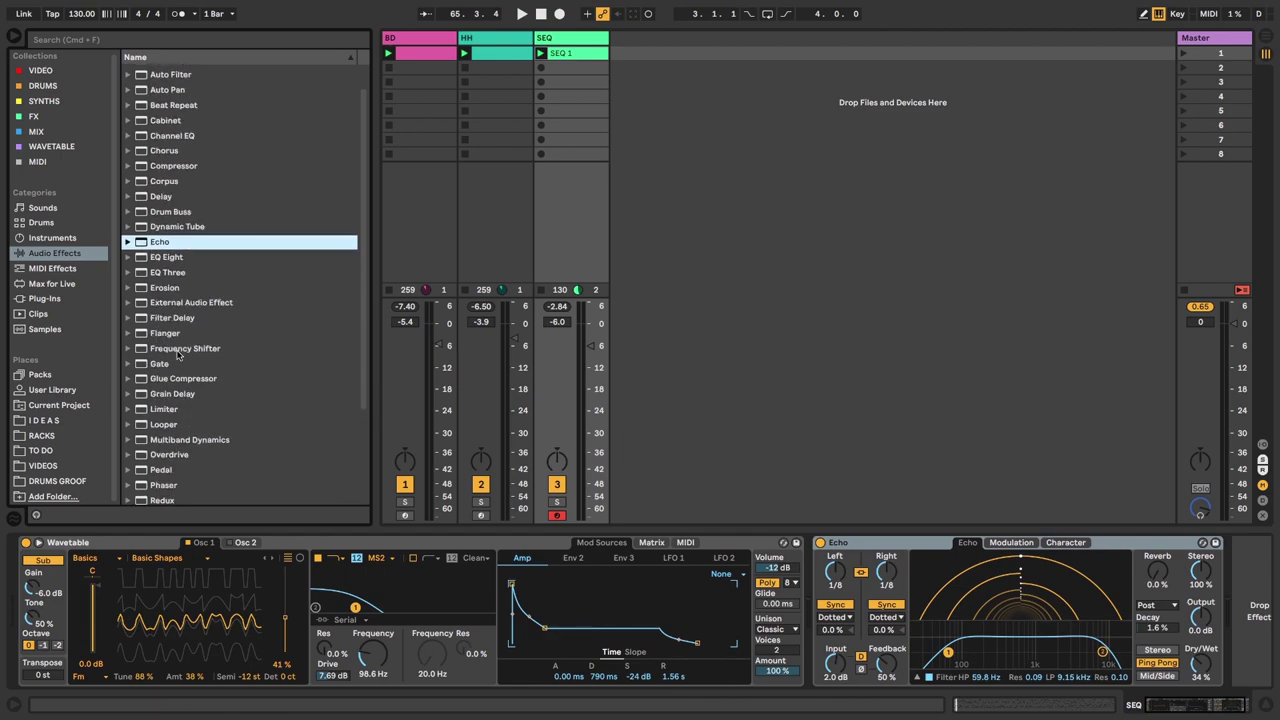
double_click(166, 212)
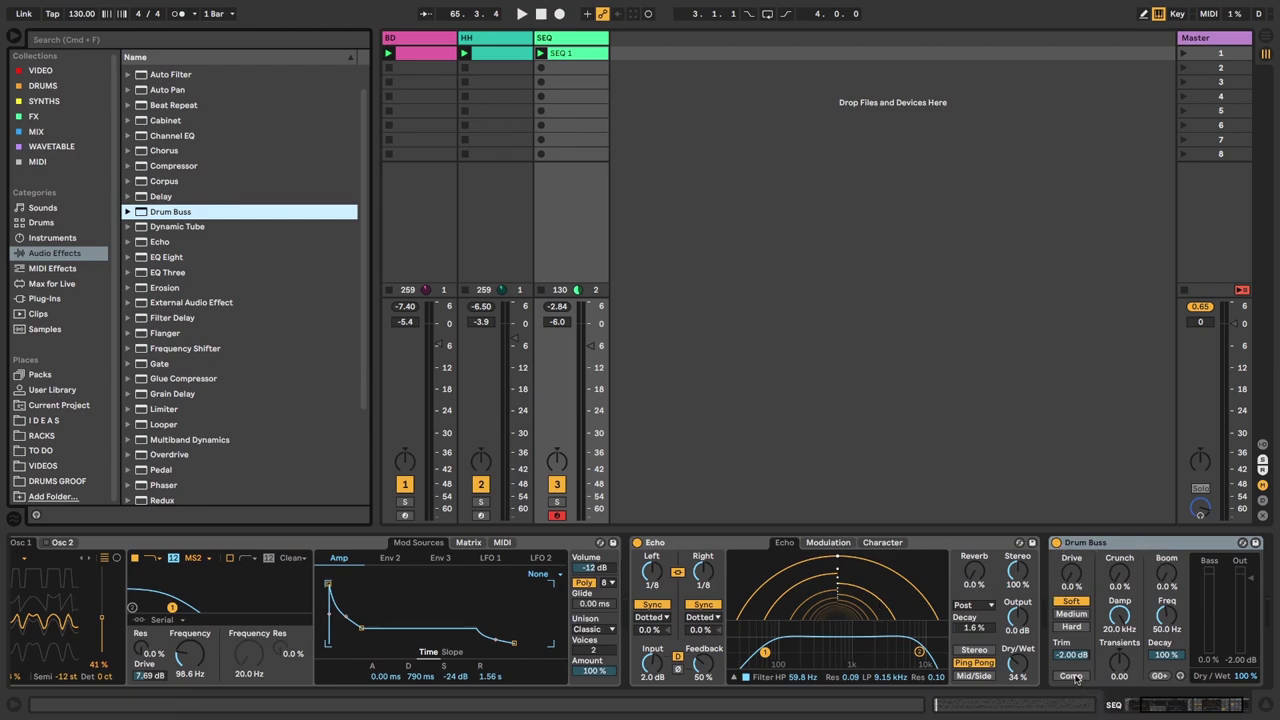
- Enable Drum Buss's compressor, set its boom decay to 69%, and start playback
left_click(1084, 677)
left_click_drag(1172, 656, 1172, 686)
key("space")
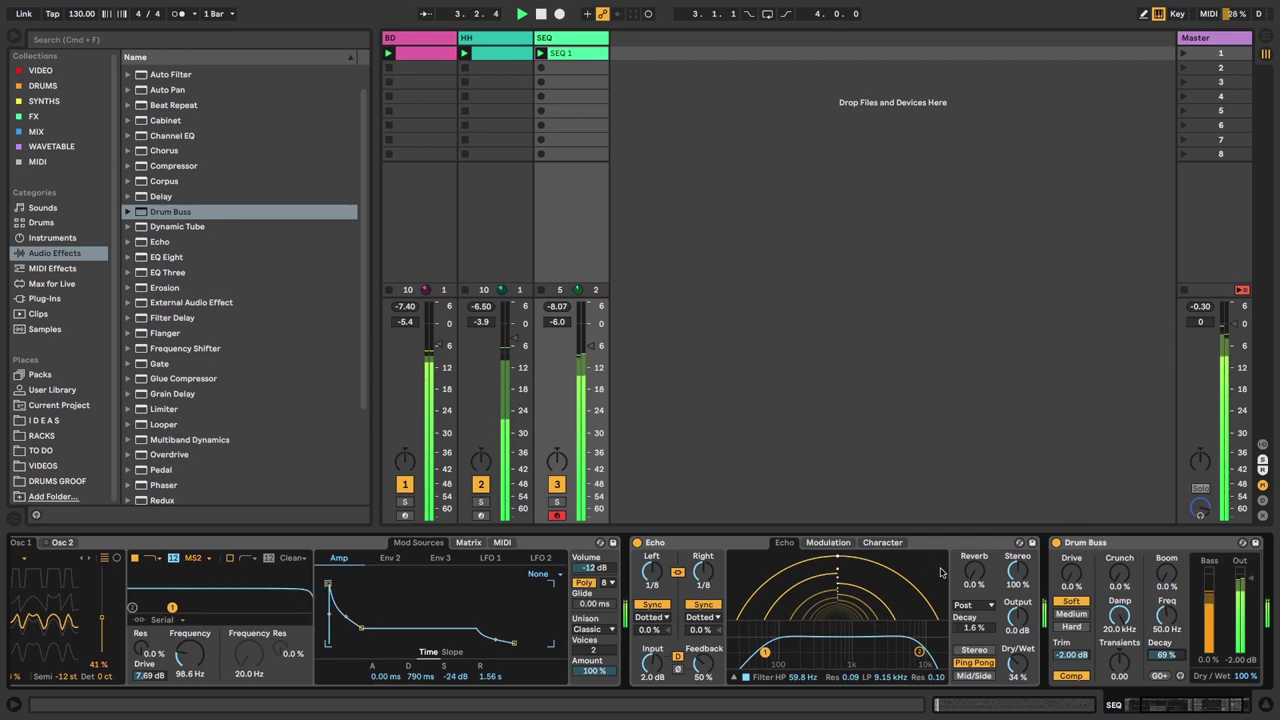
- Set Echo to 5.1 dB input, 0% reverb and 100% dry/wet, and its filter to 115 Hz high-pass and 2.13 kHz low-pass
left_click_drag(973, 584, 970, 572)
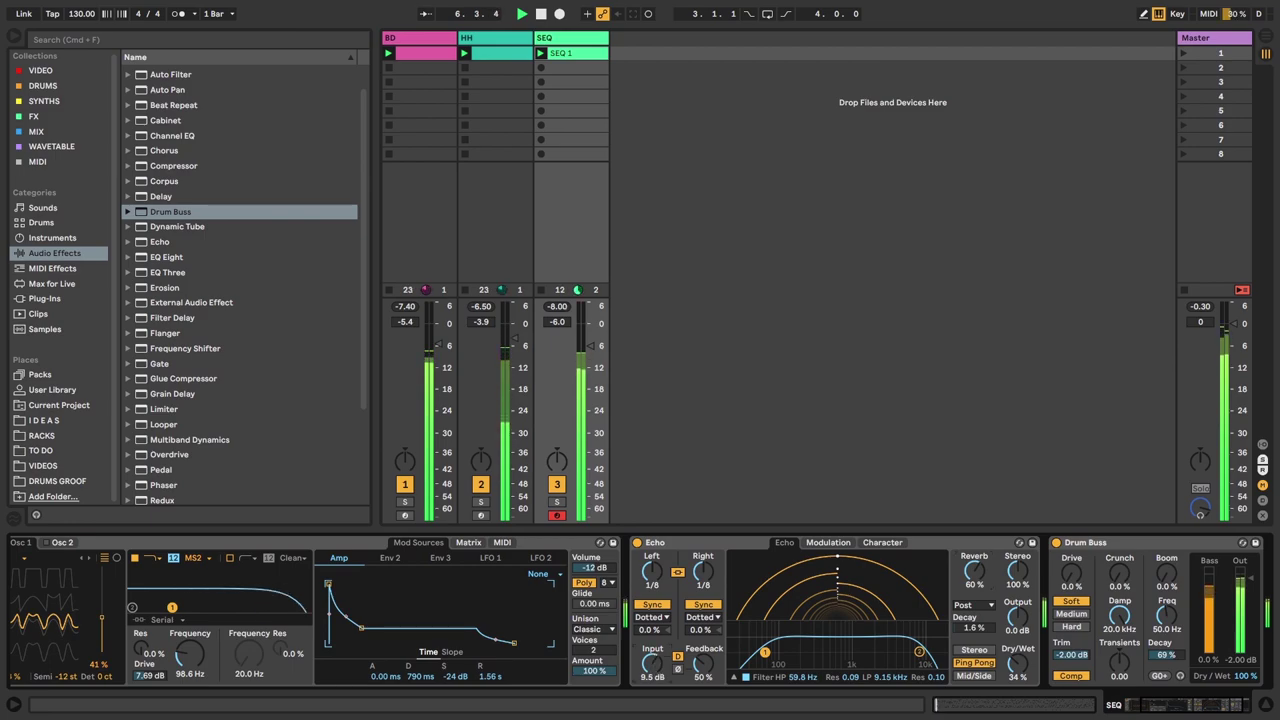
left_click_drag(651, 660, 651, 672)
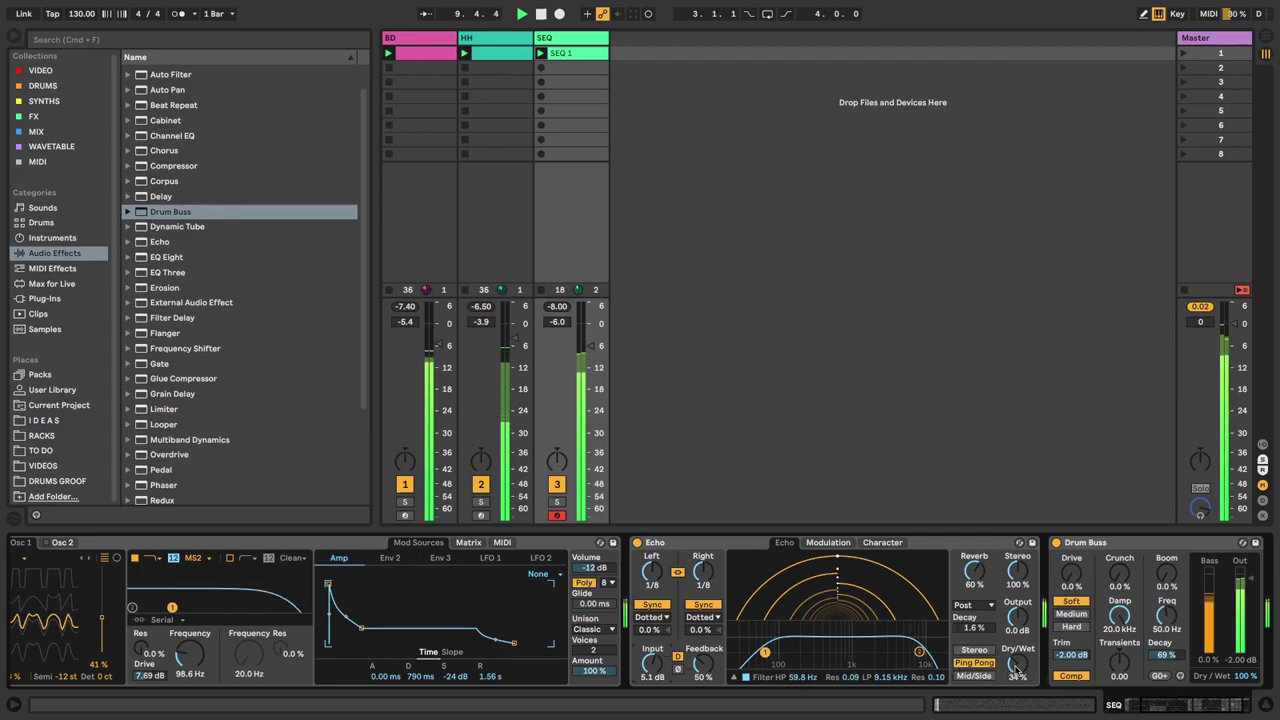
left_click_drag(1017, 671, 975, 630)
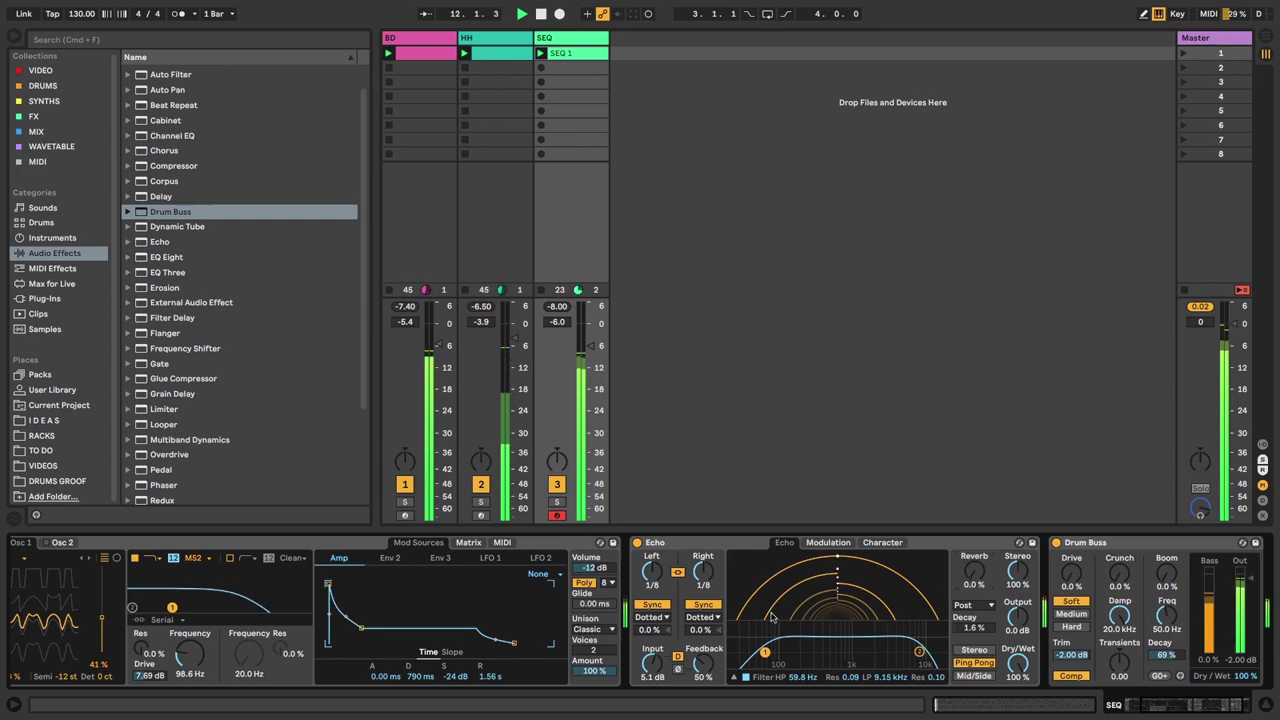
left_click_drag(765, 652, 816, 636)
left_click_drag(919, 651, 785, 633)
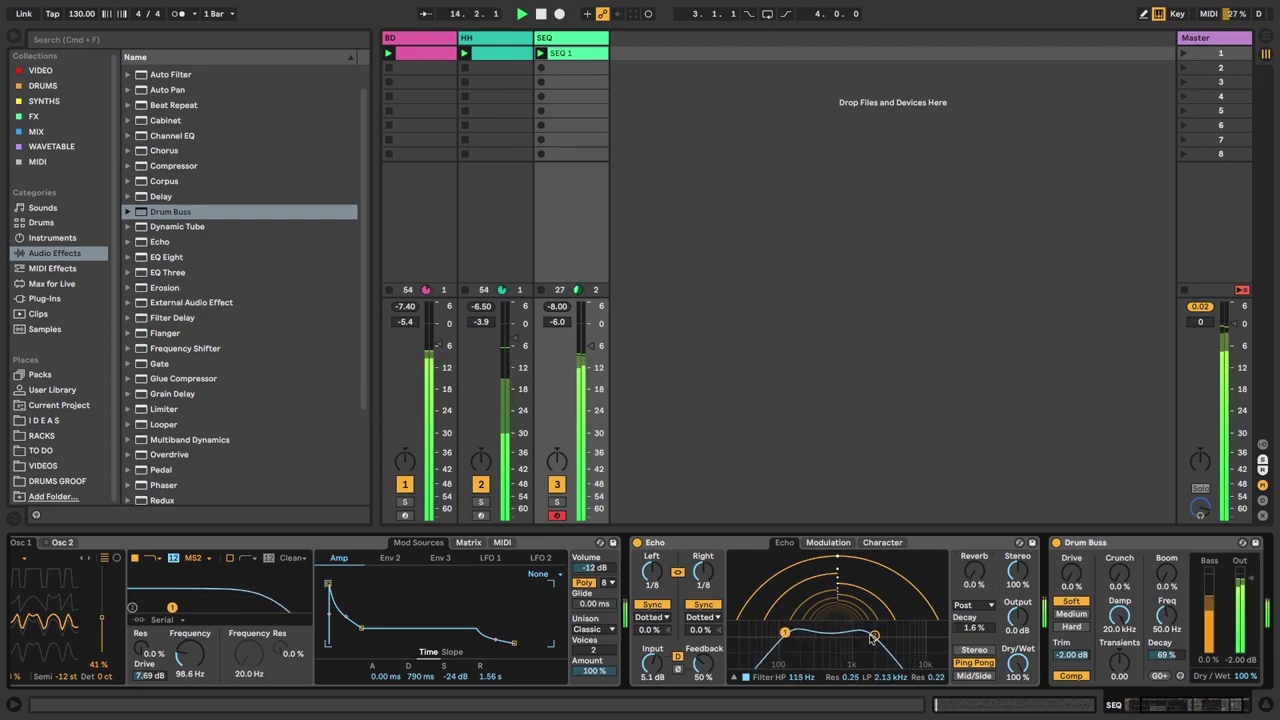
- Set Echo's filter modulation to 100% at a 3/8 rate with x4 enabled, and its filter to 257 Hz high-pass and 1.73 kHz low-pass
left_click(828, 542)
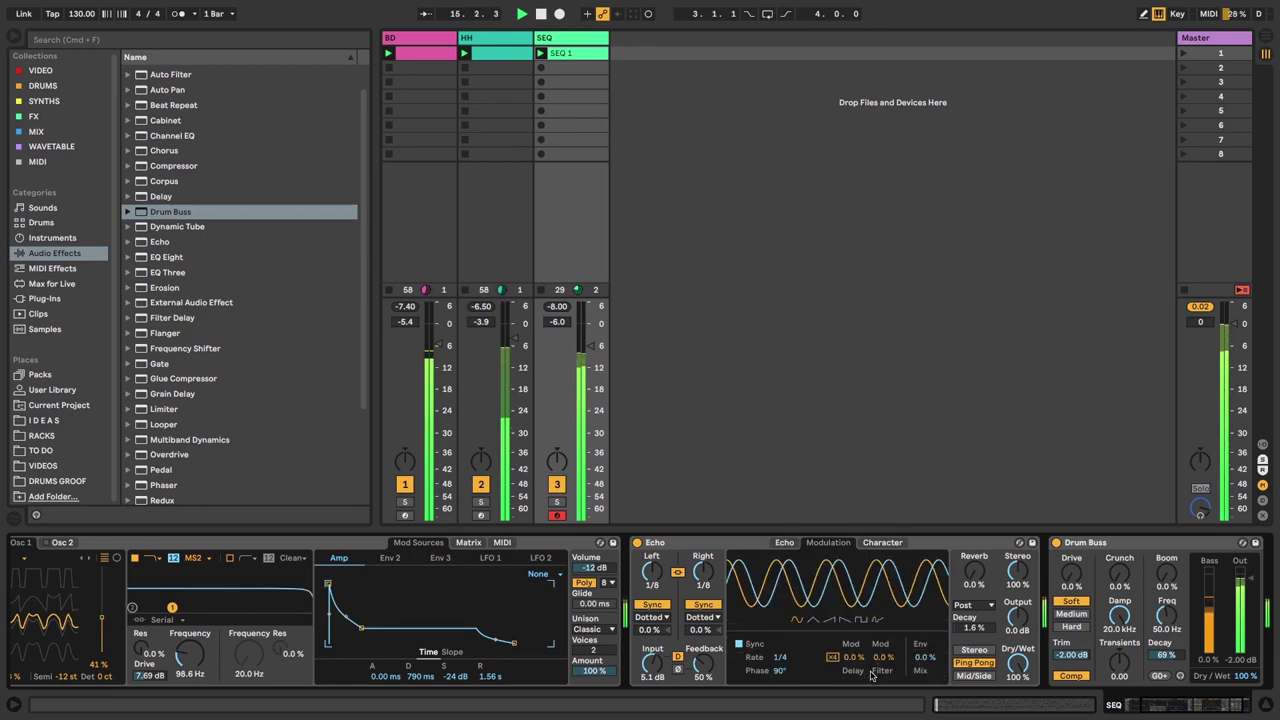
left_click_drag(882, 657, 882, 560)
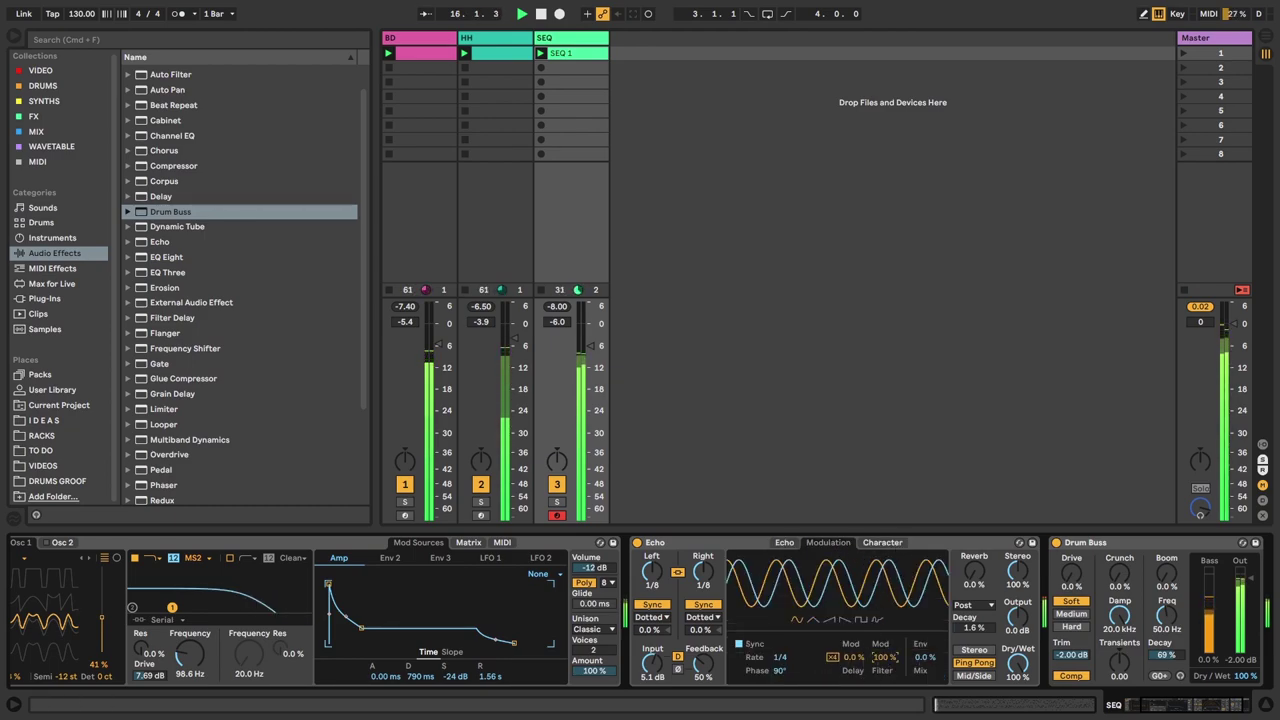
left_click(832, 657)
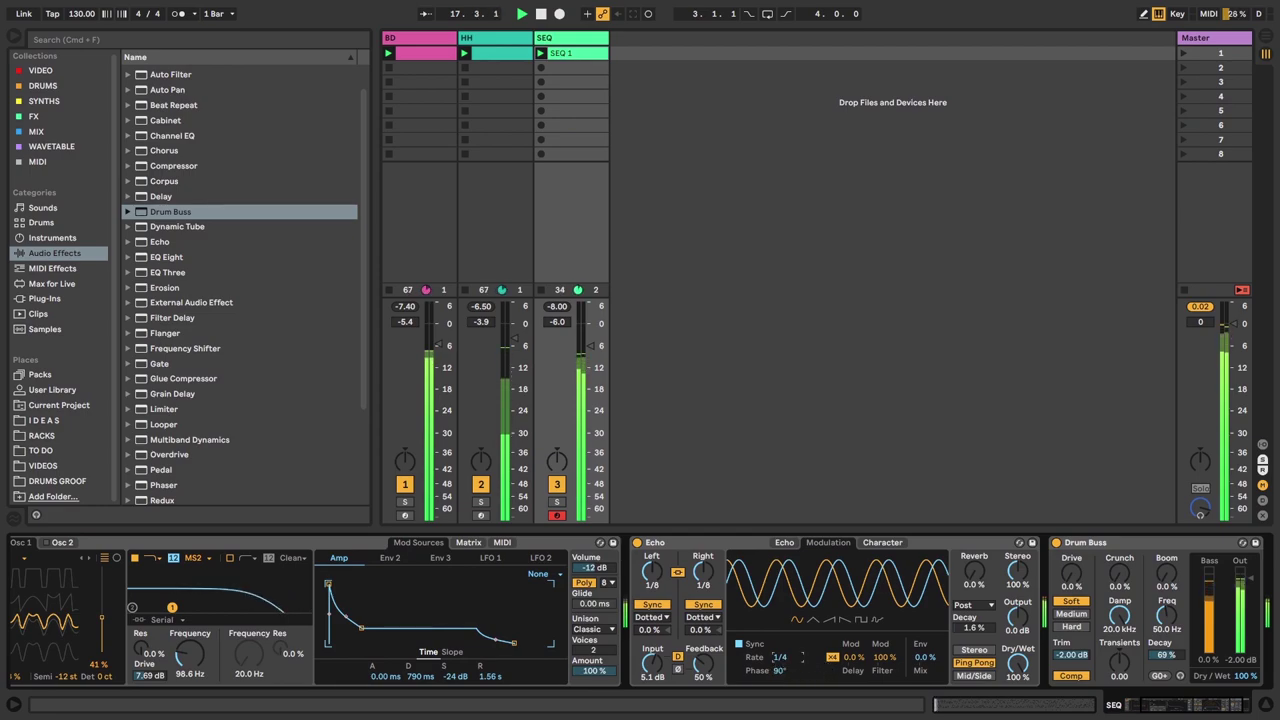
left_click_drag(780, 660, 780, 650)
left_click(784, 542)
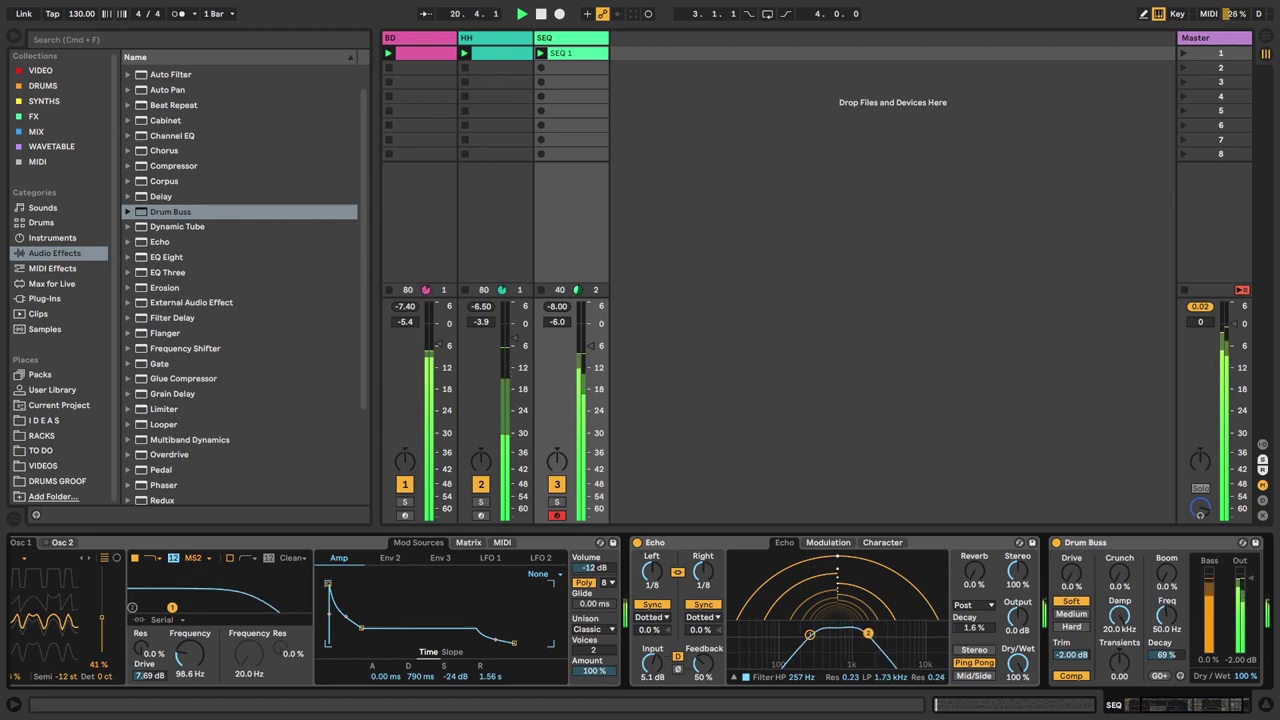
- Set Echo's modulation phase to 180°, trying the sawtooth waveform before returning to sine
left_click(836, 543)
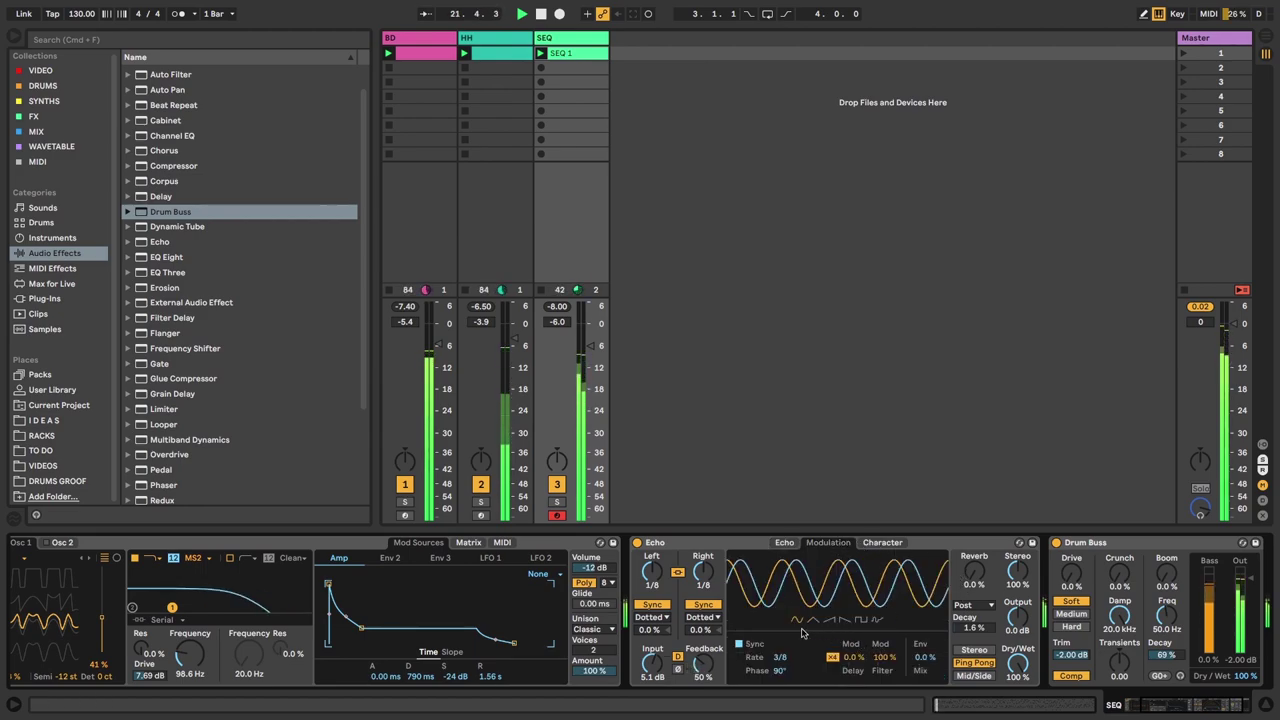
left_click(844, 621)
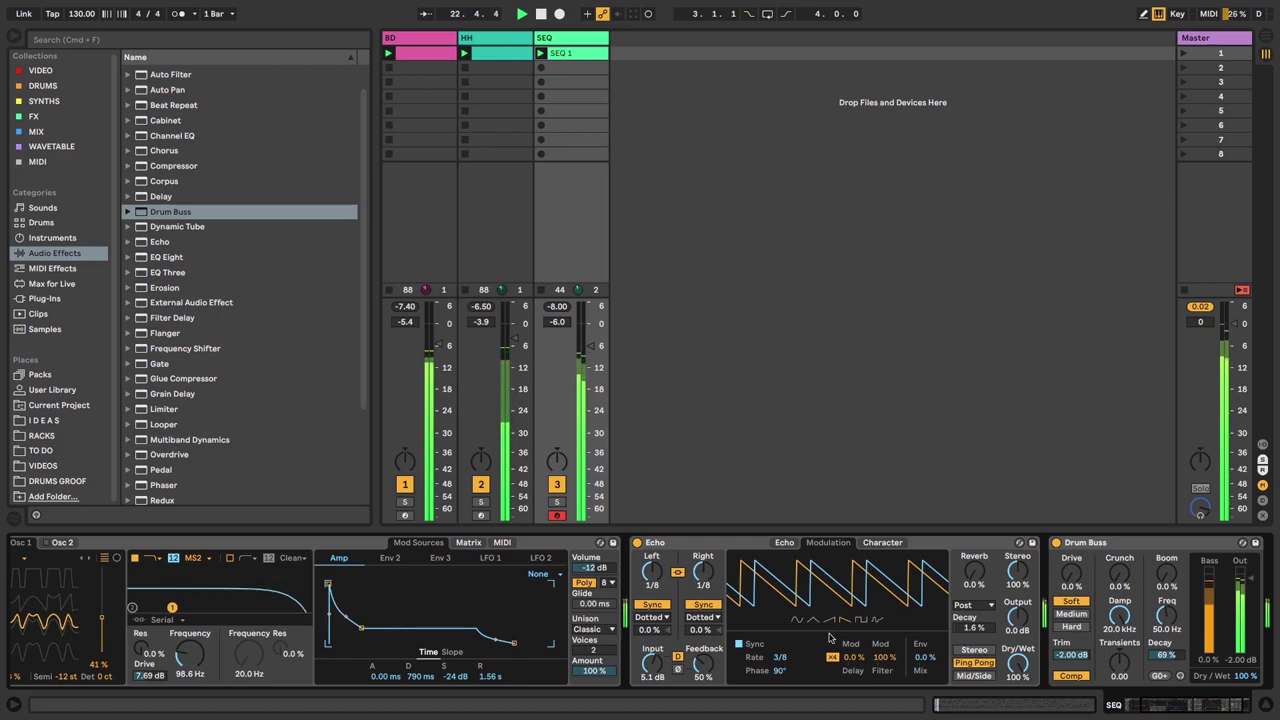
left_click_drag(781, 670, 781, 630)
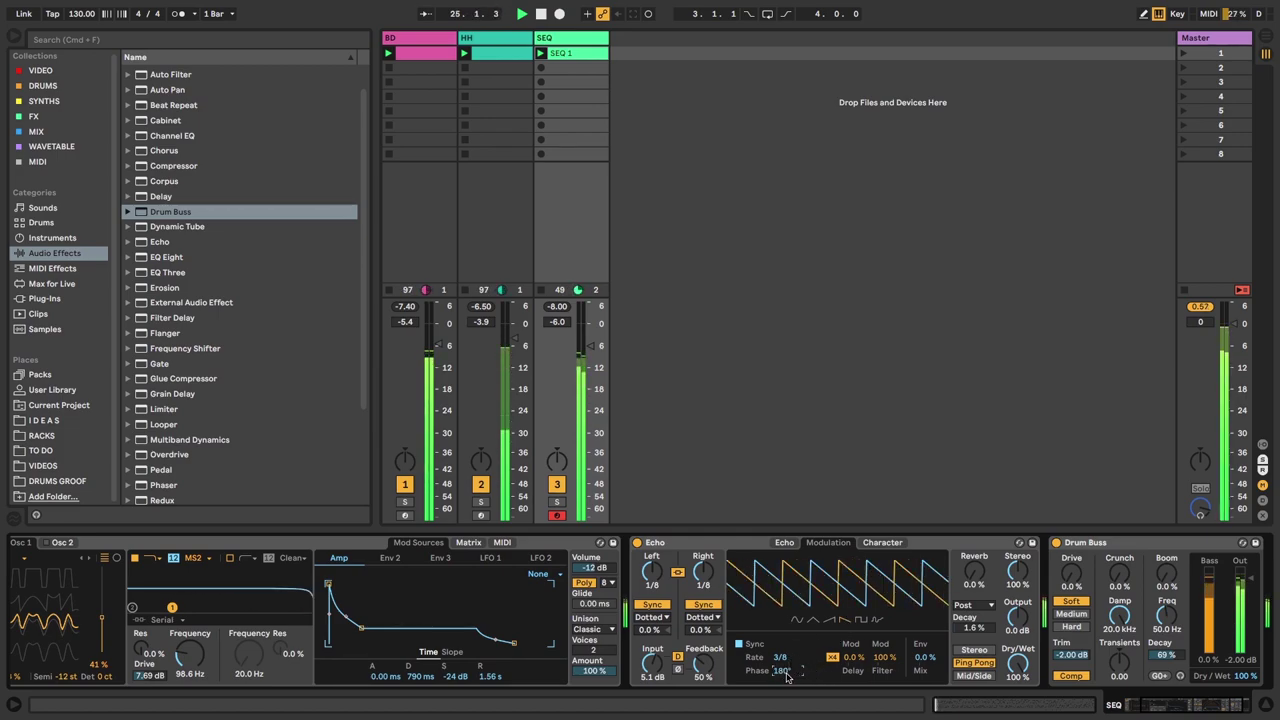
left_click(797, 620)
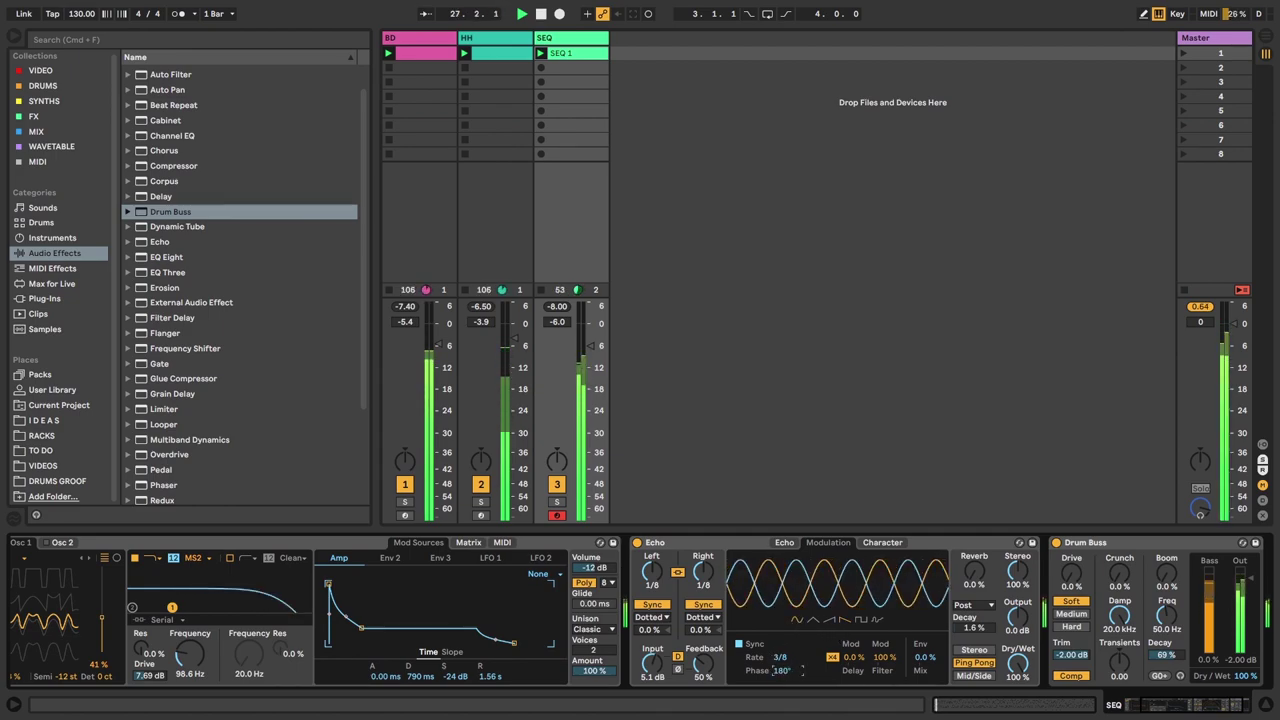
- Set Echo's low-pass to 4.41 kHz, reverb to 40%, output to -3.7 dB and feedback to 0%
left_click(784, 542)
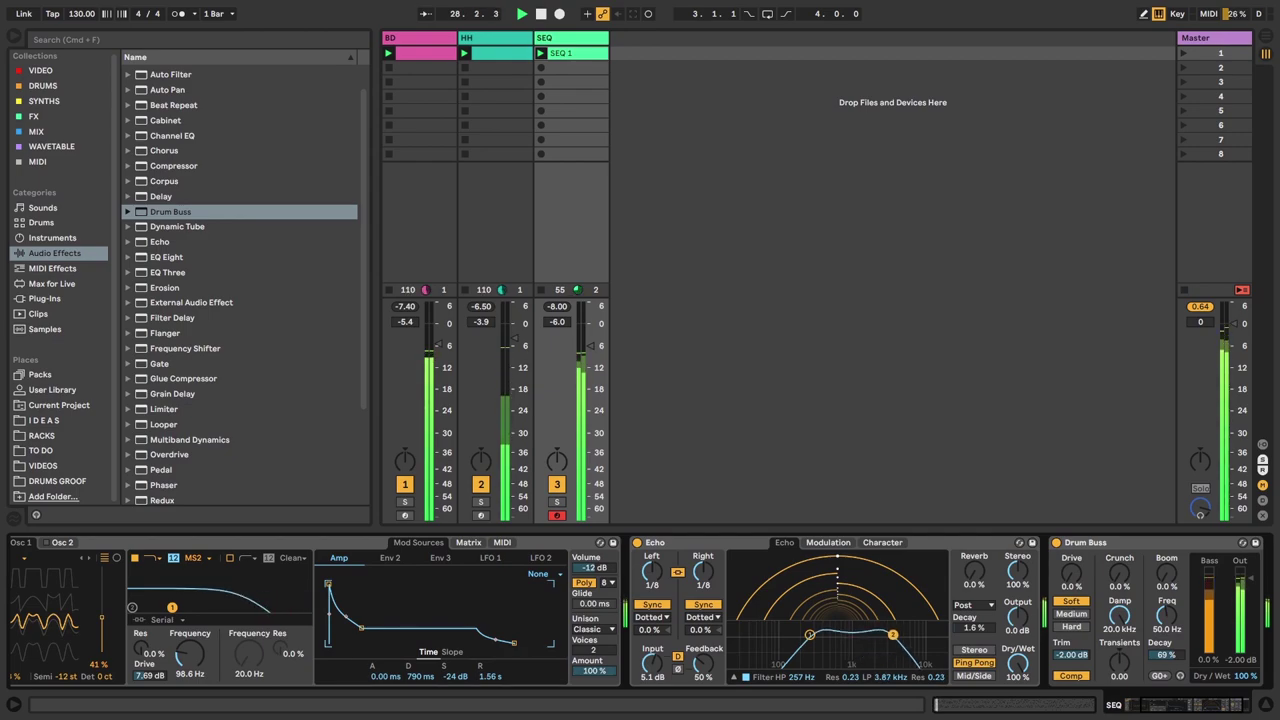
left_click_drag(978, 580, 978, 550)
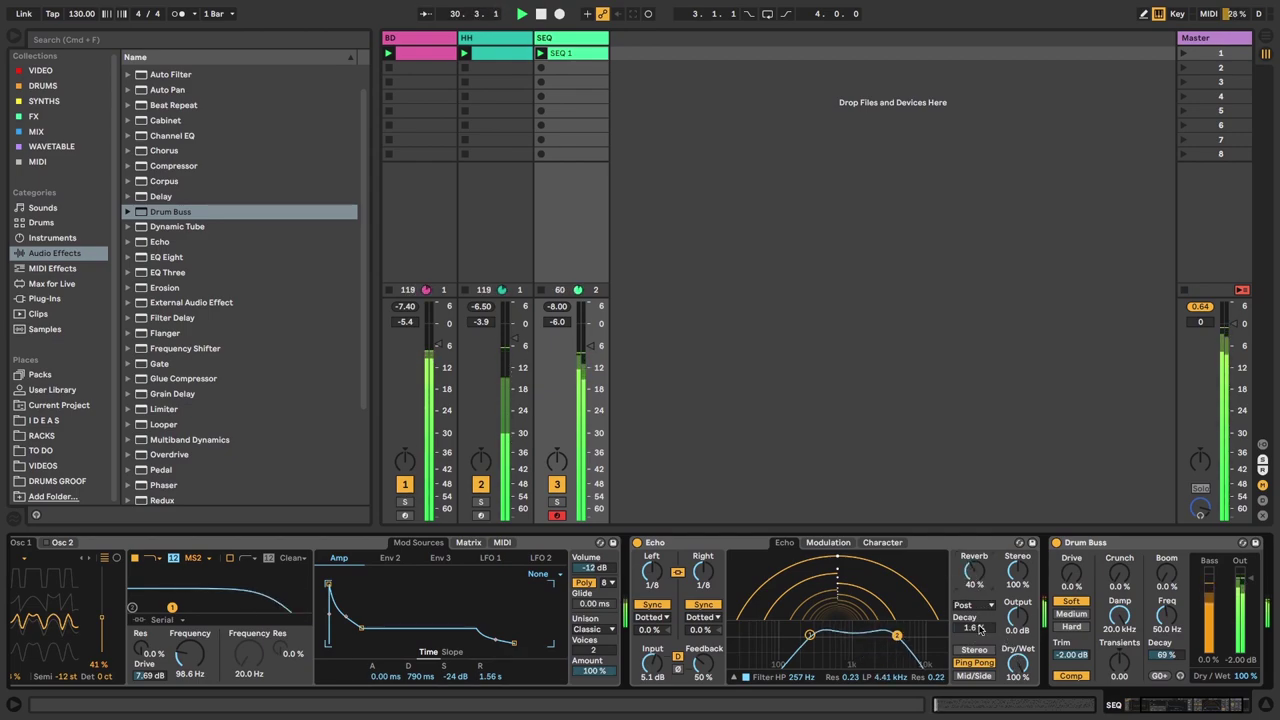
left_click_drag(1017, 617, 1017, 627)
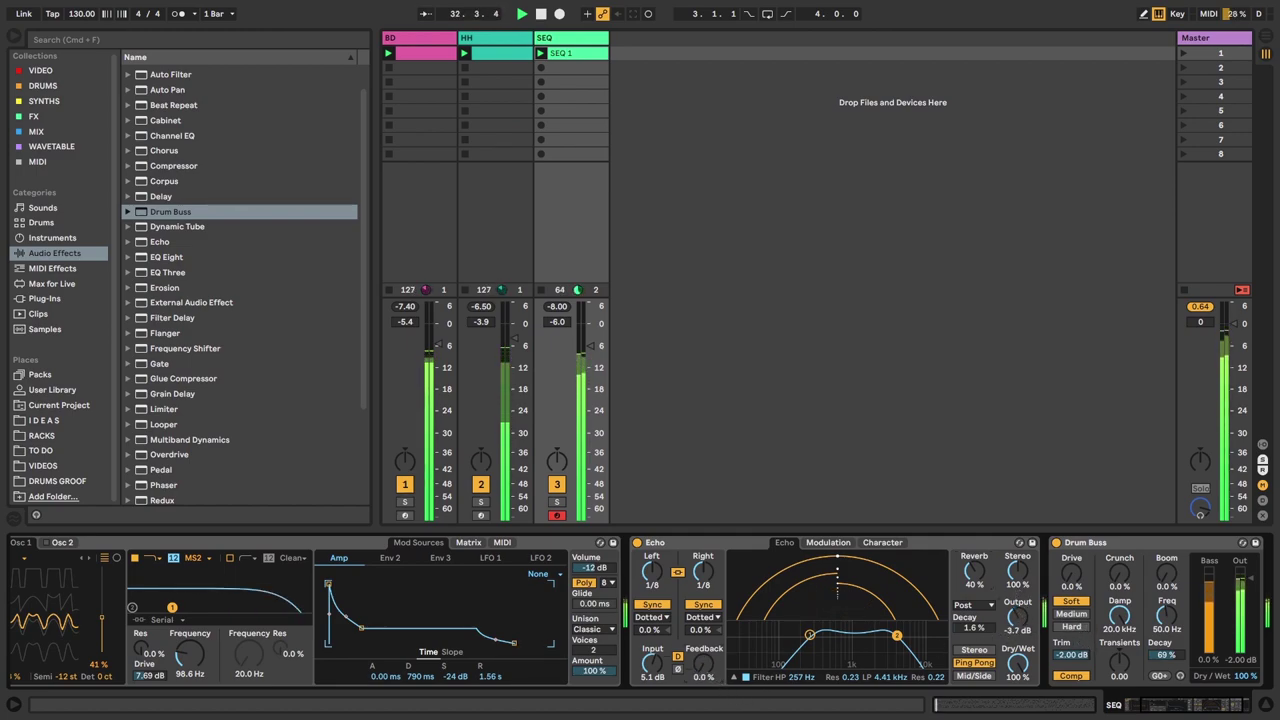
- Set Echo's Dry/Wet to 55%, then switch Drum Buss to Hard distortion with its Drive at 7.1%
left_click_drag(1017, 663, 1017, 680)
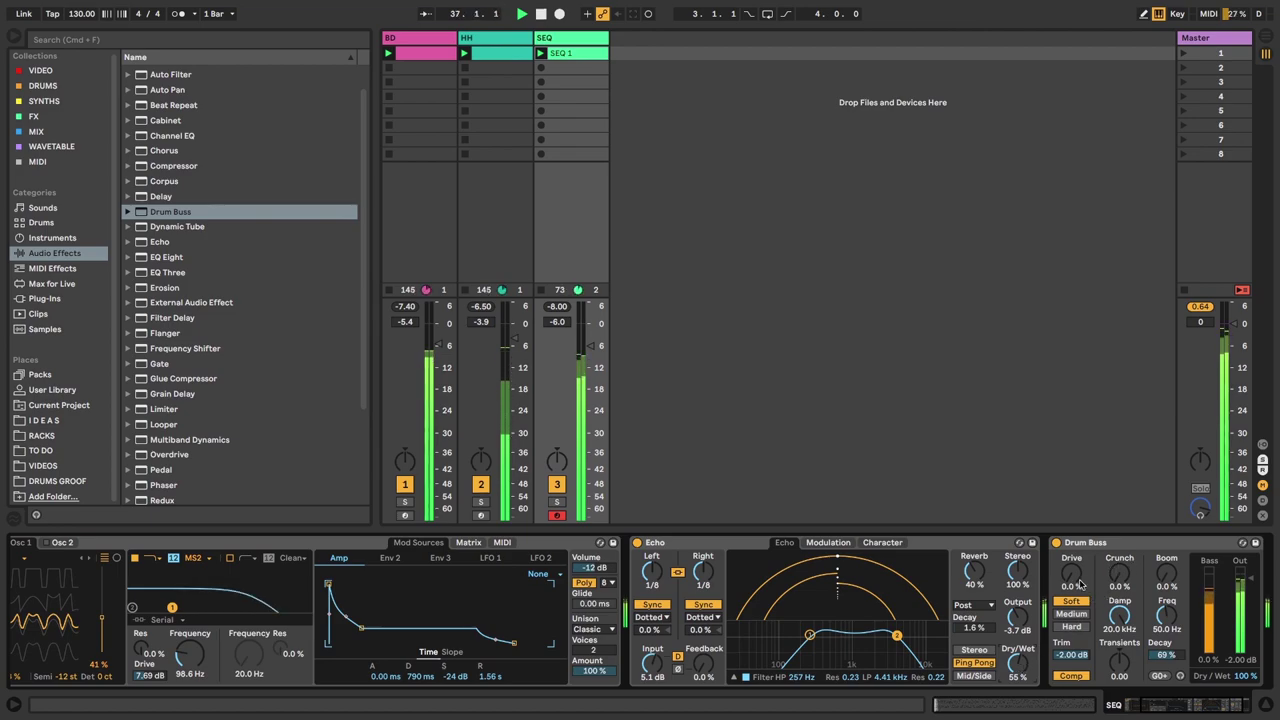
left_click(1071, 626)
left_click_drag(1072, 578, 1072, 571)
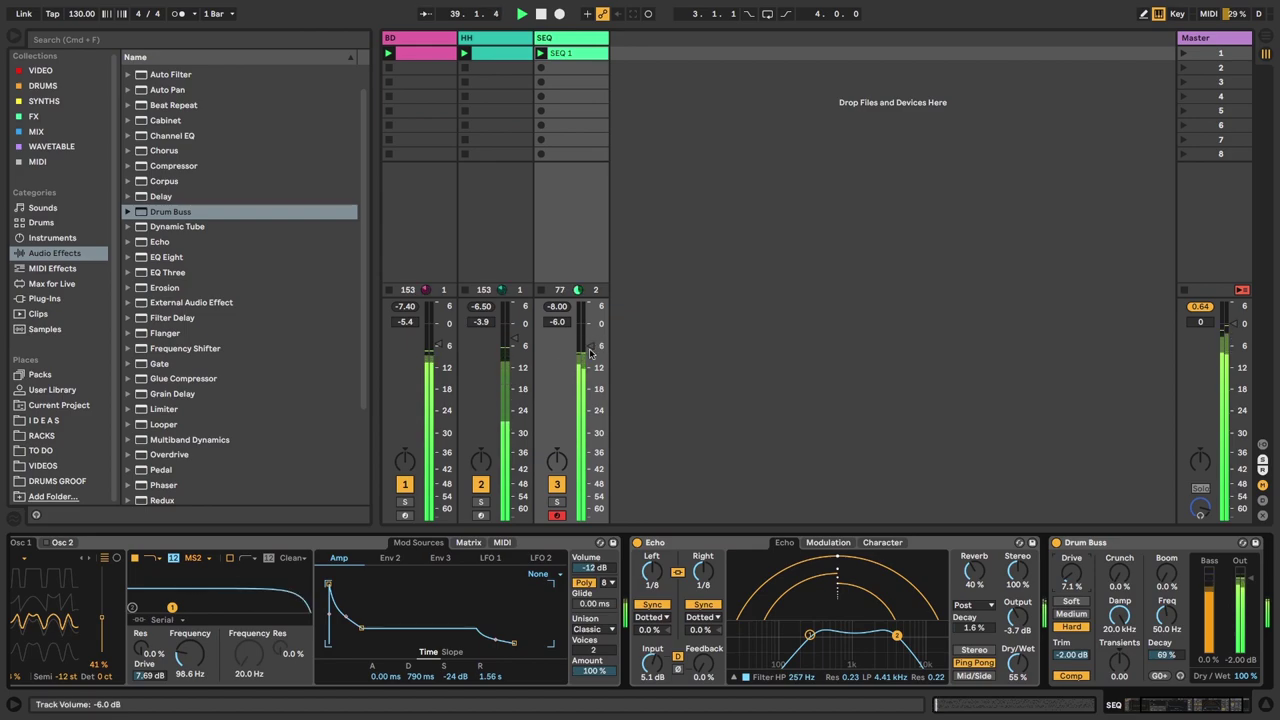
- Balance the track volumes to -6.5 dB for BD, -5.9 dB for HH and -9.8 dB for SEQ, resetting the master peak indicator
left_click_drag(591, 347, 591, 367)
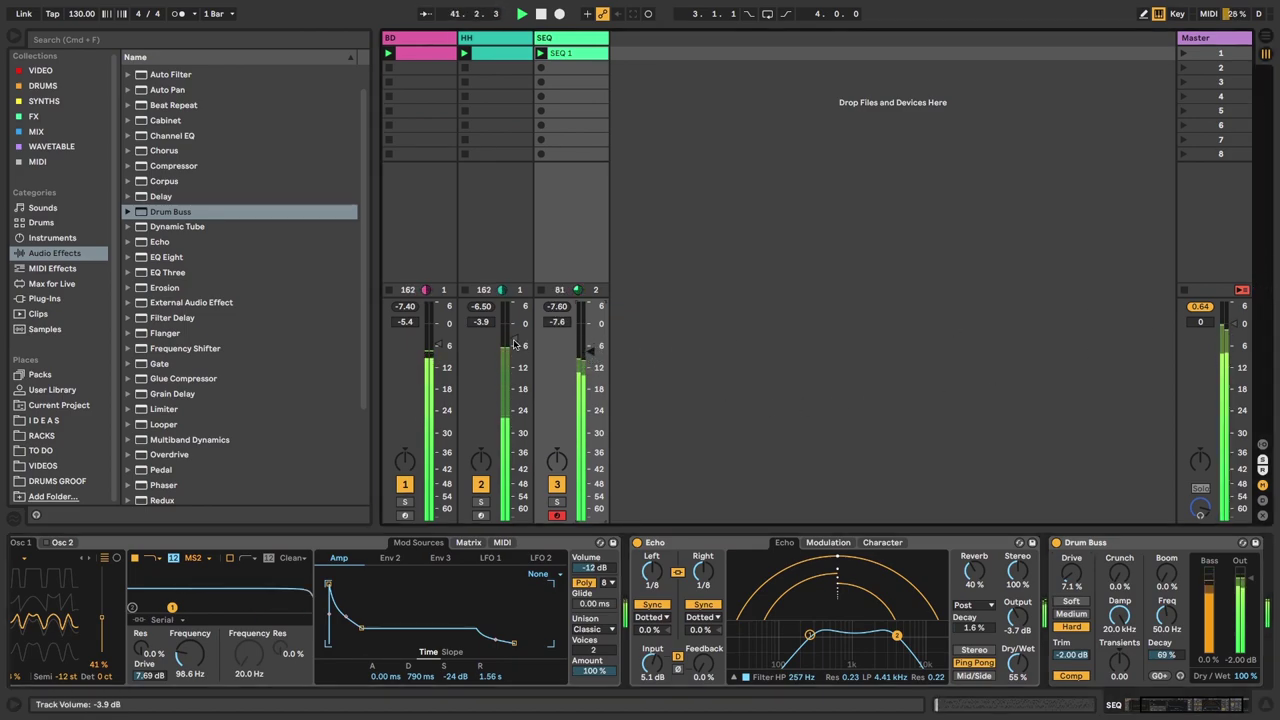
left_click_drag(439, 344, 514, 338)
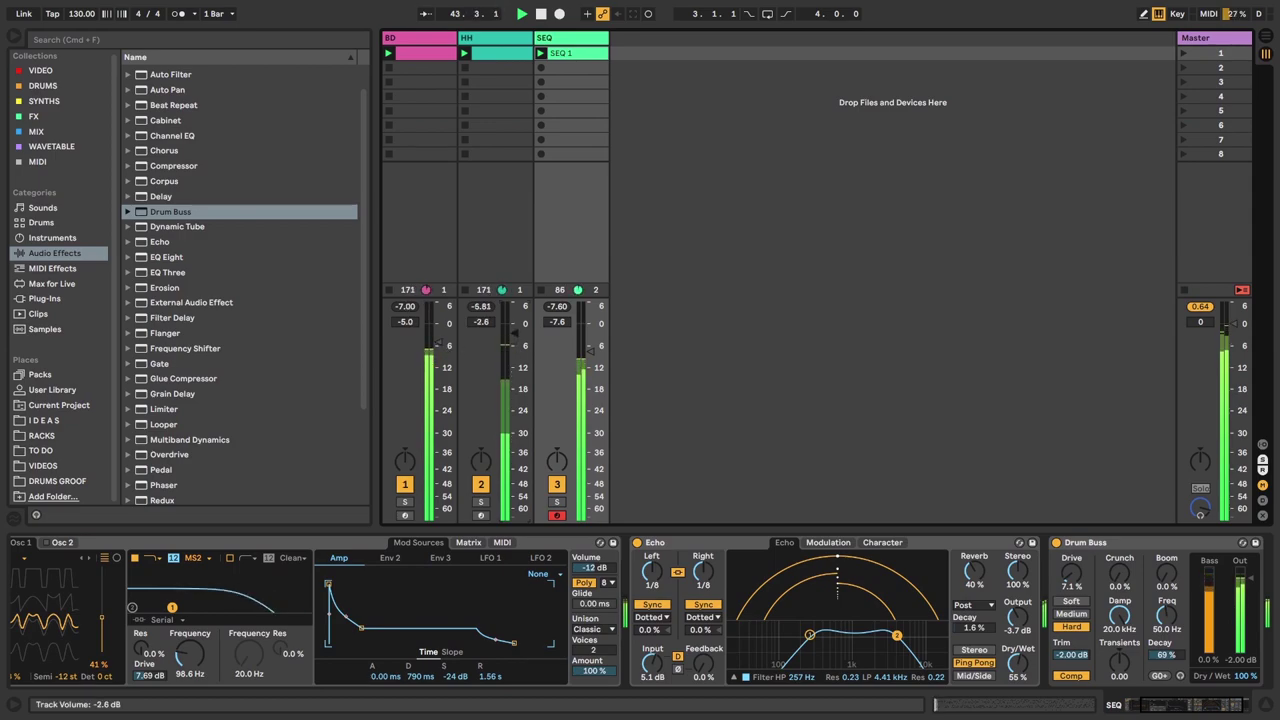
left_click(1209, 309)
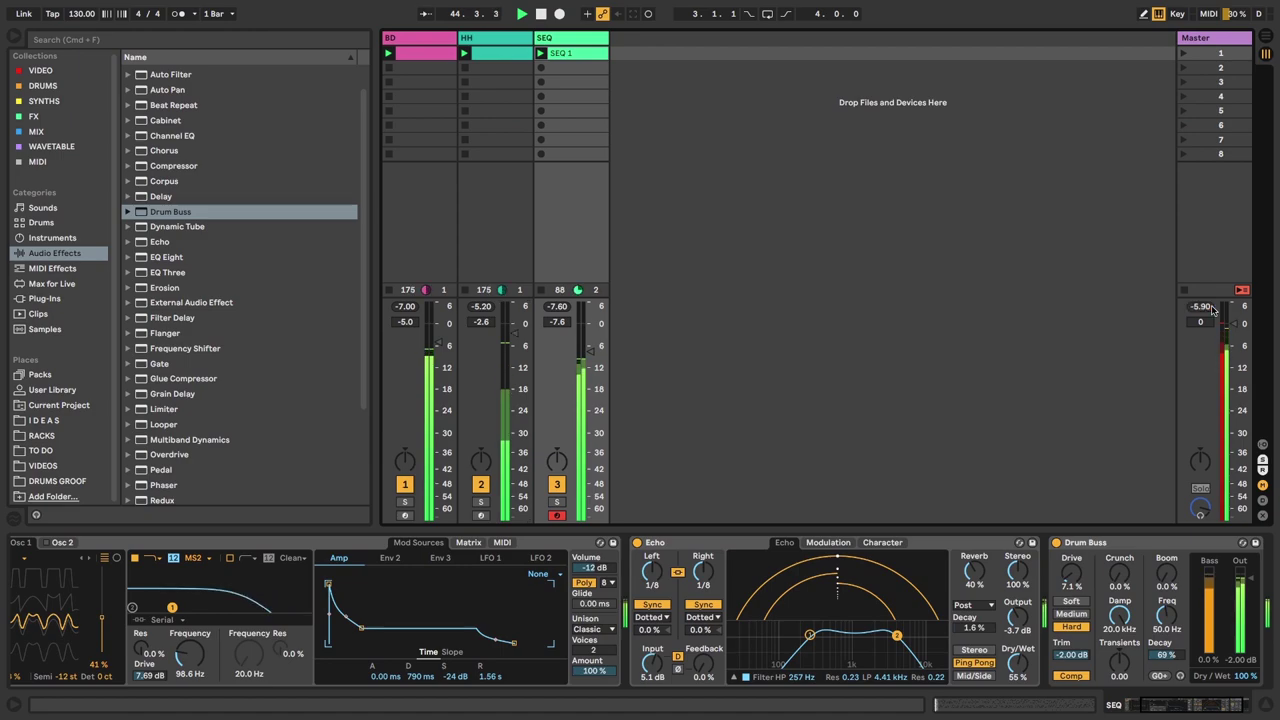
left_click_drag(590, 355, 590, 363)
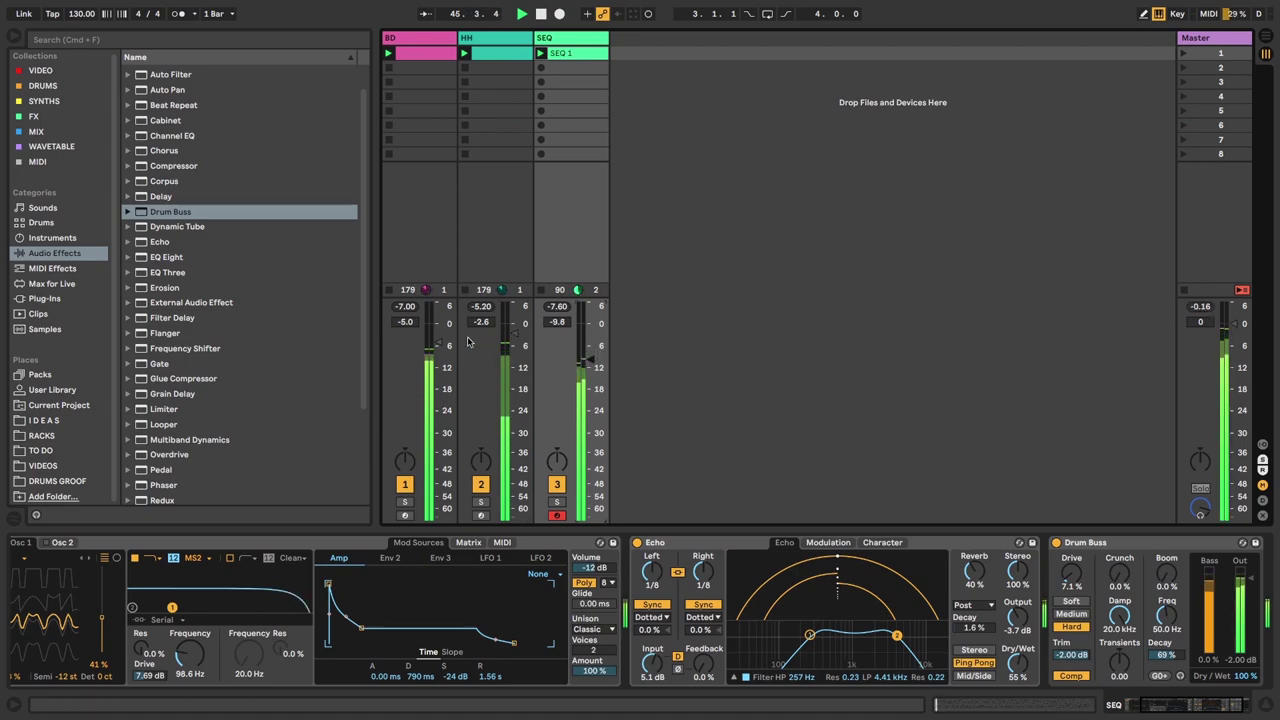
left_click_drag(436, 348, 436, 347)
left_click_drag(515, 334, 515, 342)
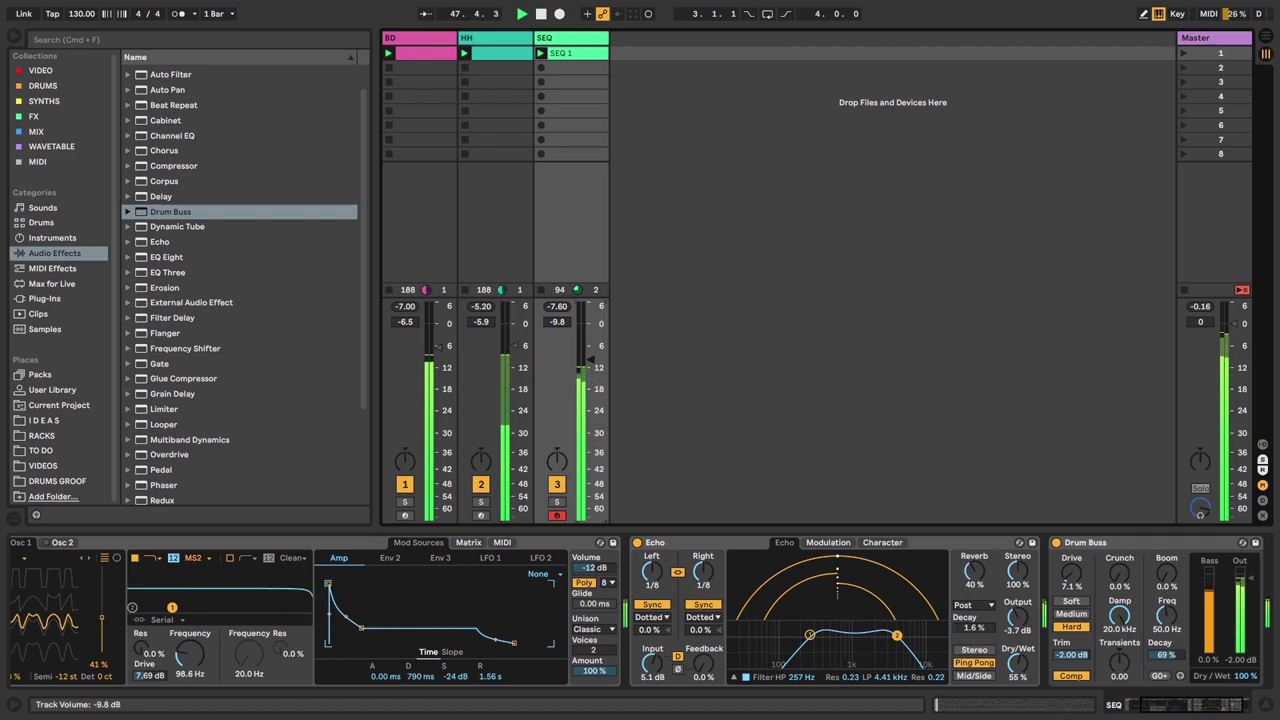
- Mute the BD and HH tracks and set Wavetable's Osc 1 wavetable position to 17%
left_click(405, 484)
left_click(480, 485)
left_click(230, 595)
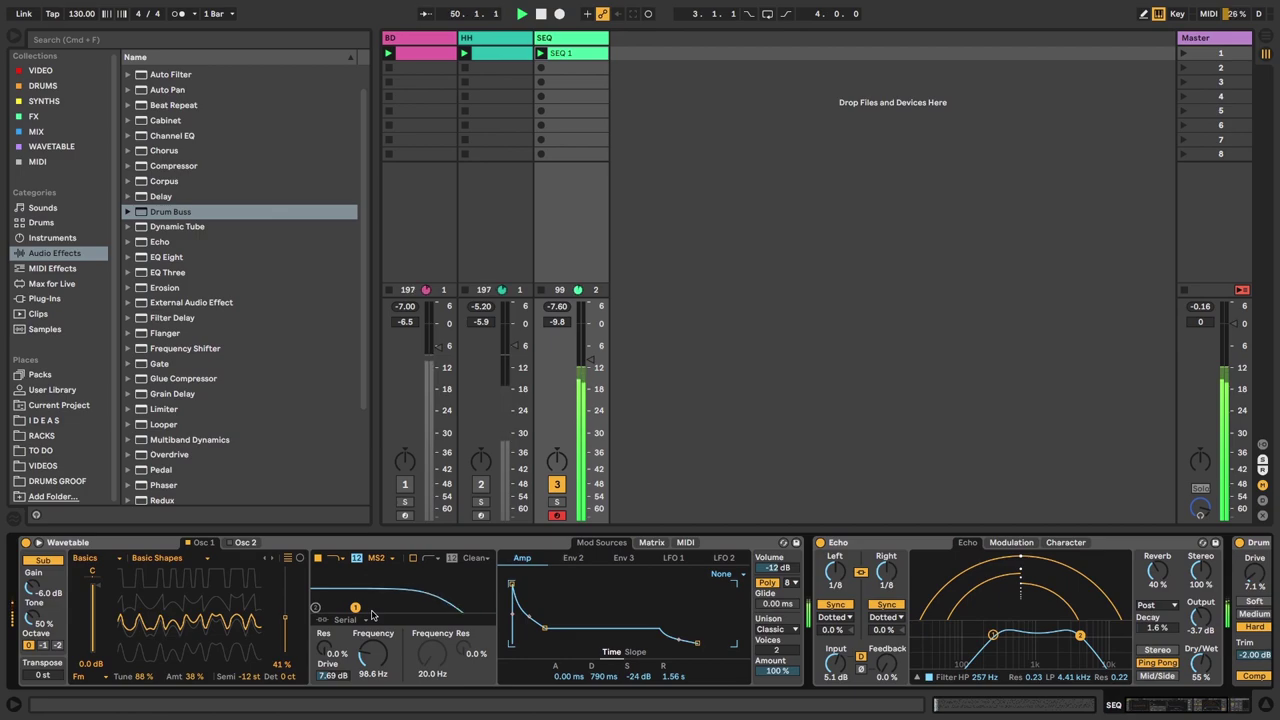
left_click_drag(286, 619, 286, 656)
- Modulate the Filter 1 frequency with LFO 1 by 100 and set LFO 1 to a tempo-synced 1/3 rate with 43% amount
left_click(651, 542)
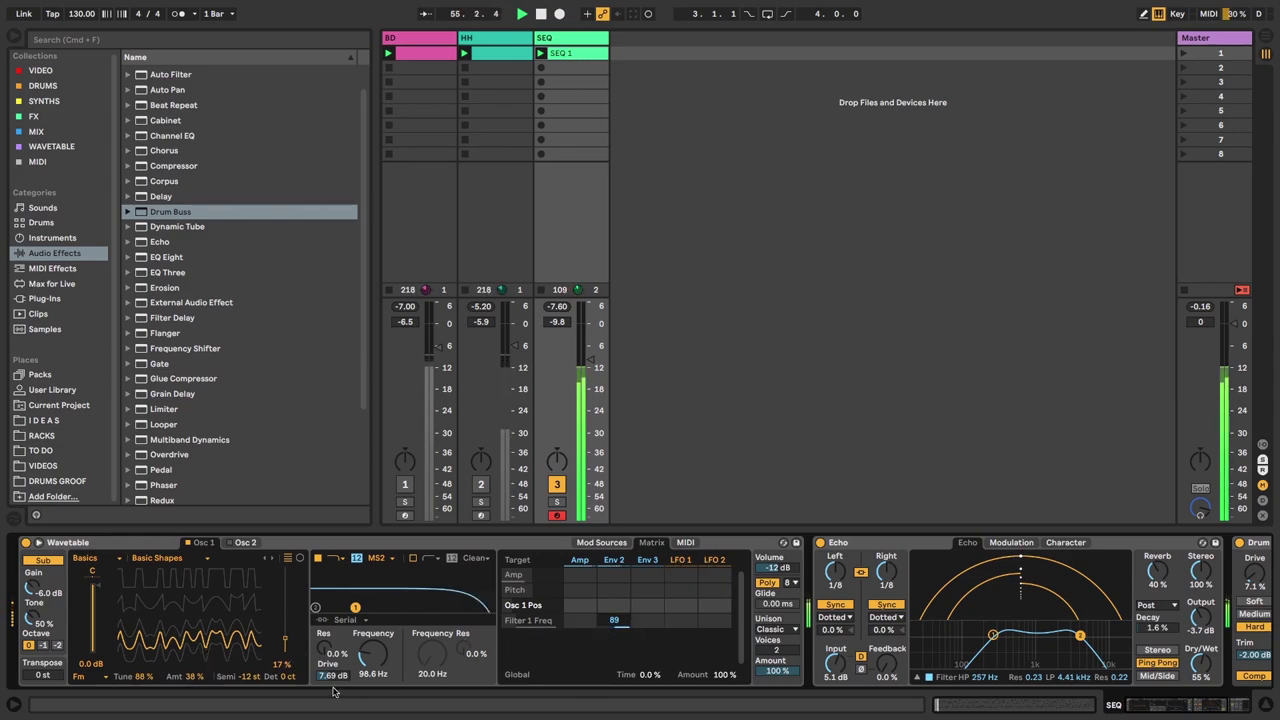
left_click_drag(680, 621, 680, 610)
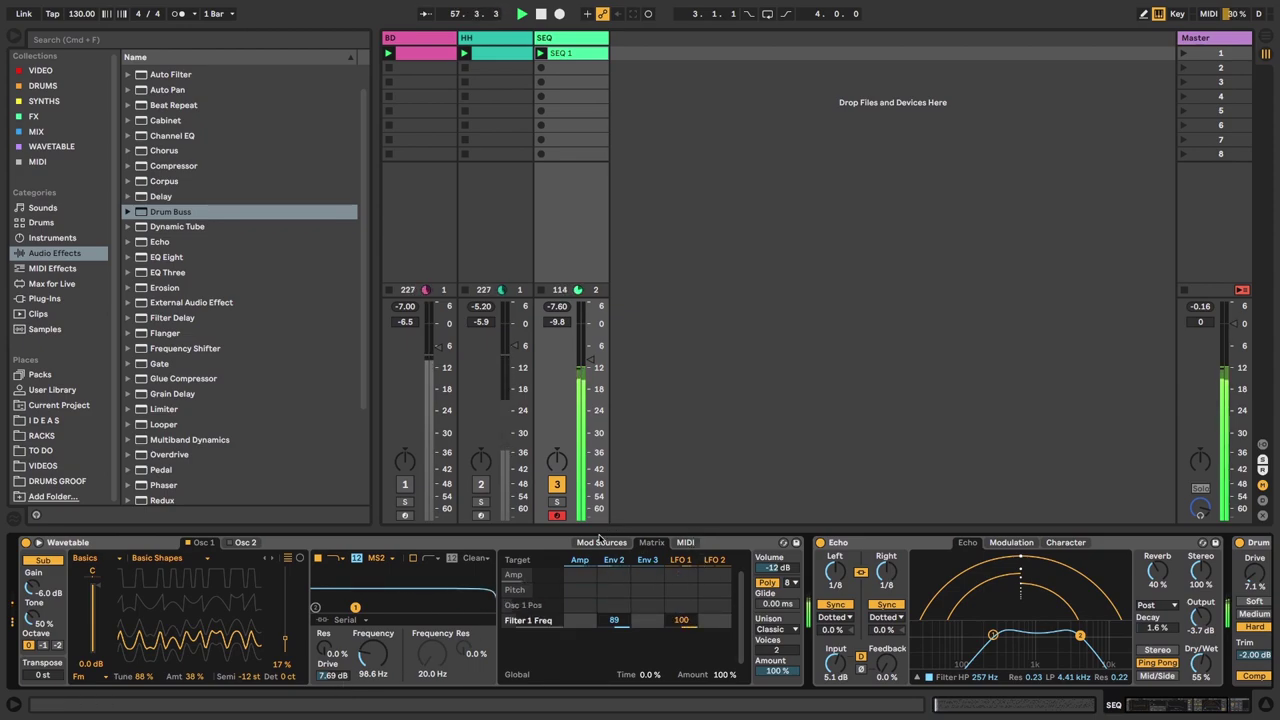
left_click(679, 560)
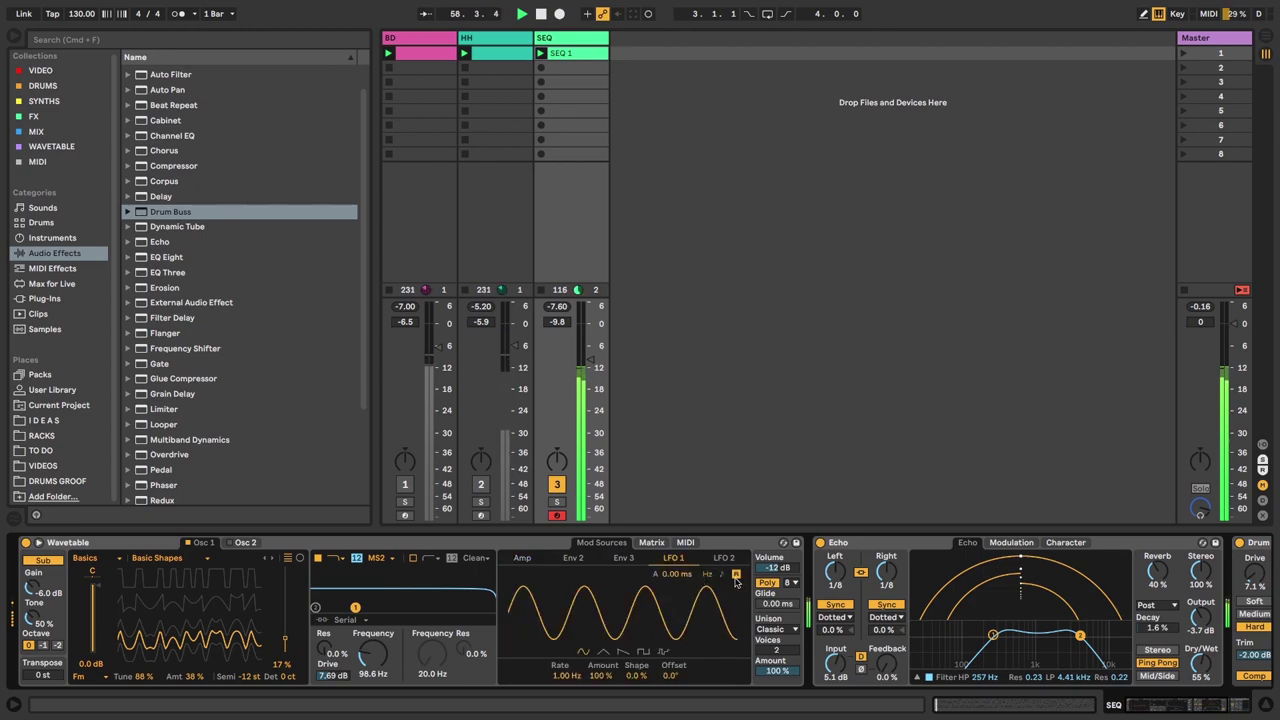
left_click(722, 575)
left_click_drag(568, 681, 600, 684)
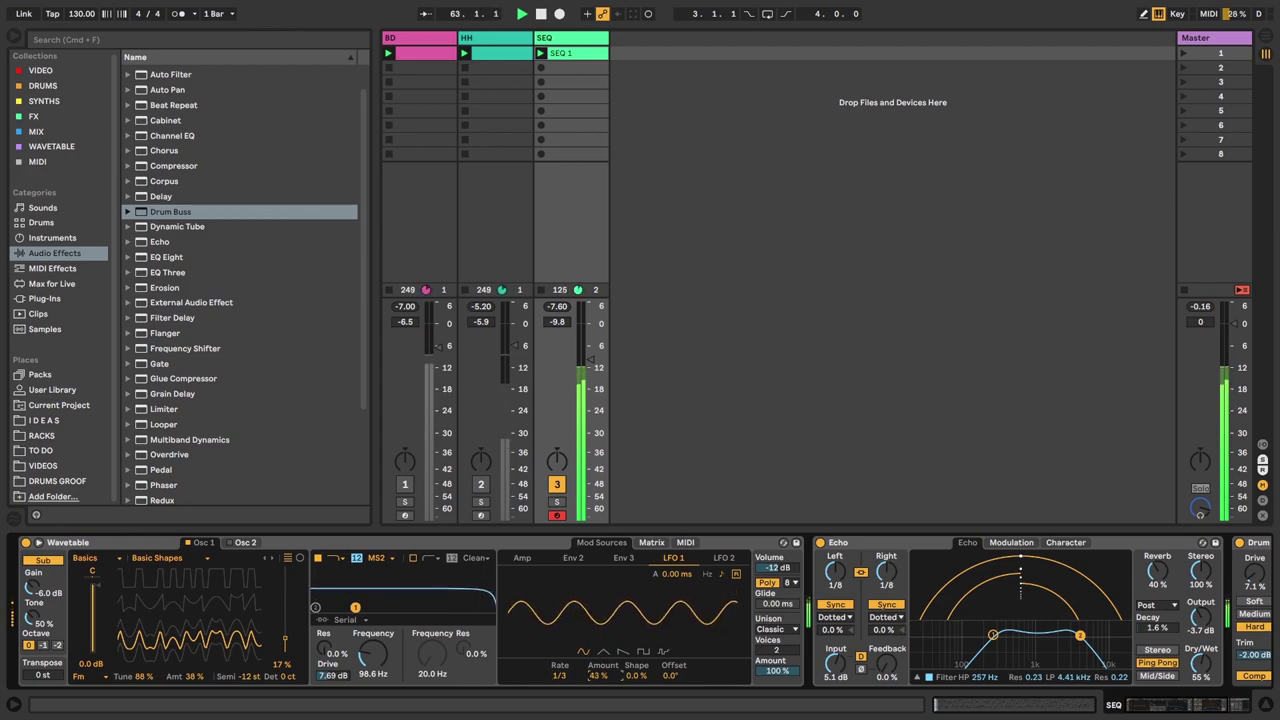
- Set LFO 1's modulation of the Filter 1 frequency to 55 and the Wavetable volume to -14 dB
left_click(651, 542)
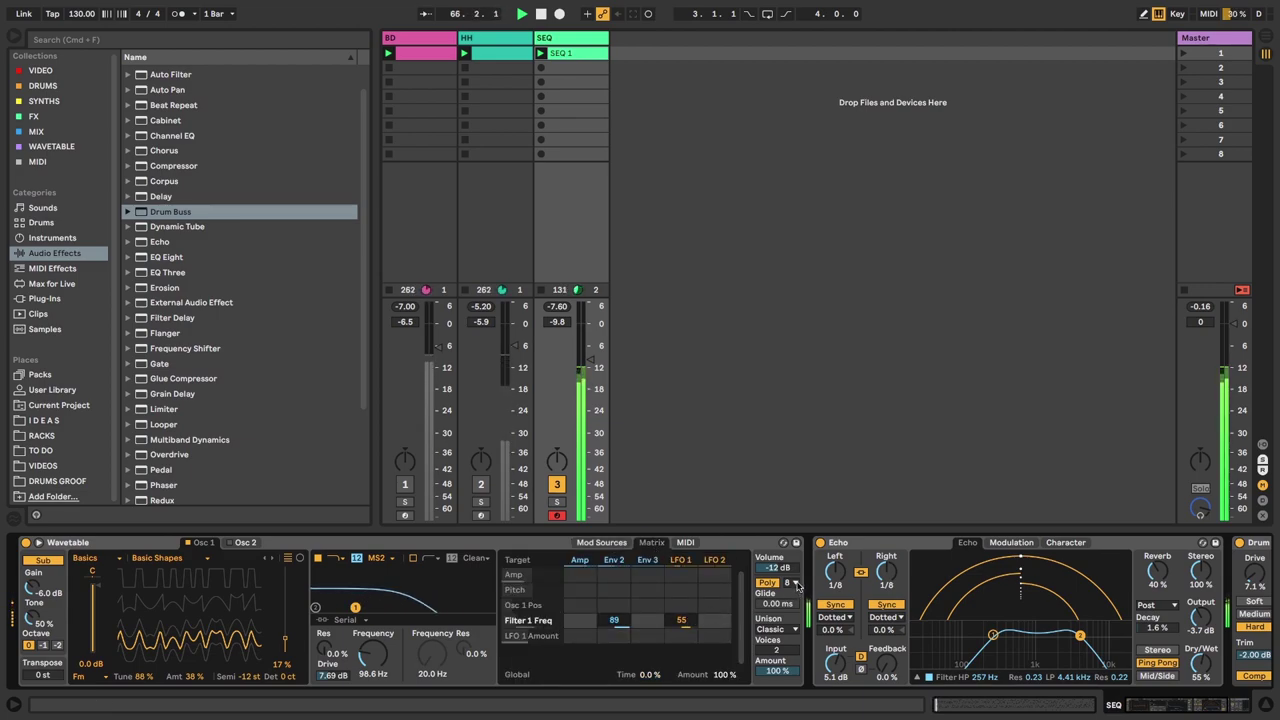
left_click_drag(775, 567, 775, 573)
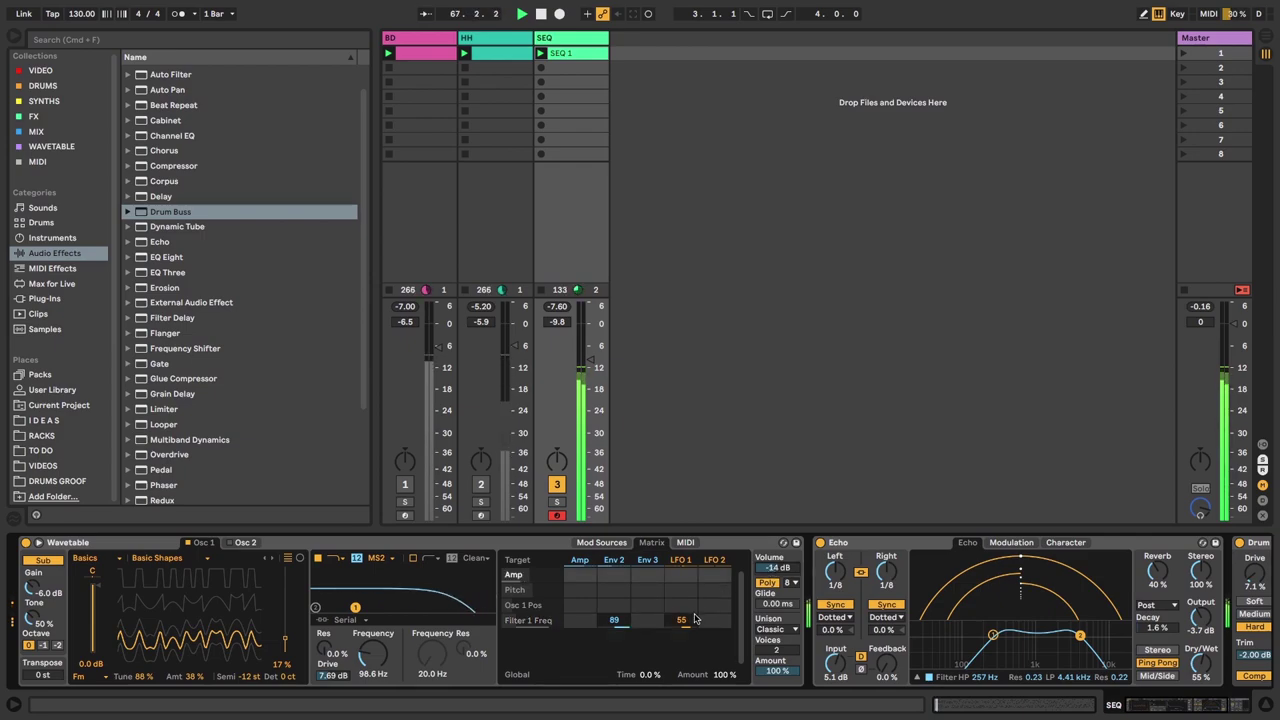
- Set LFO 1's synced rate to 1 and its modulation of the Filter 1 frequency to 48
left_click(601, 542)
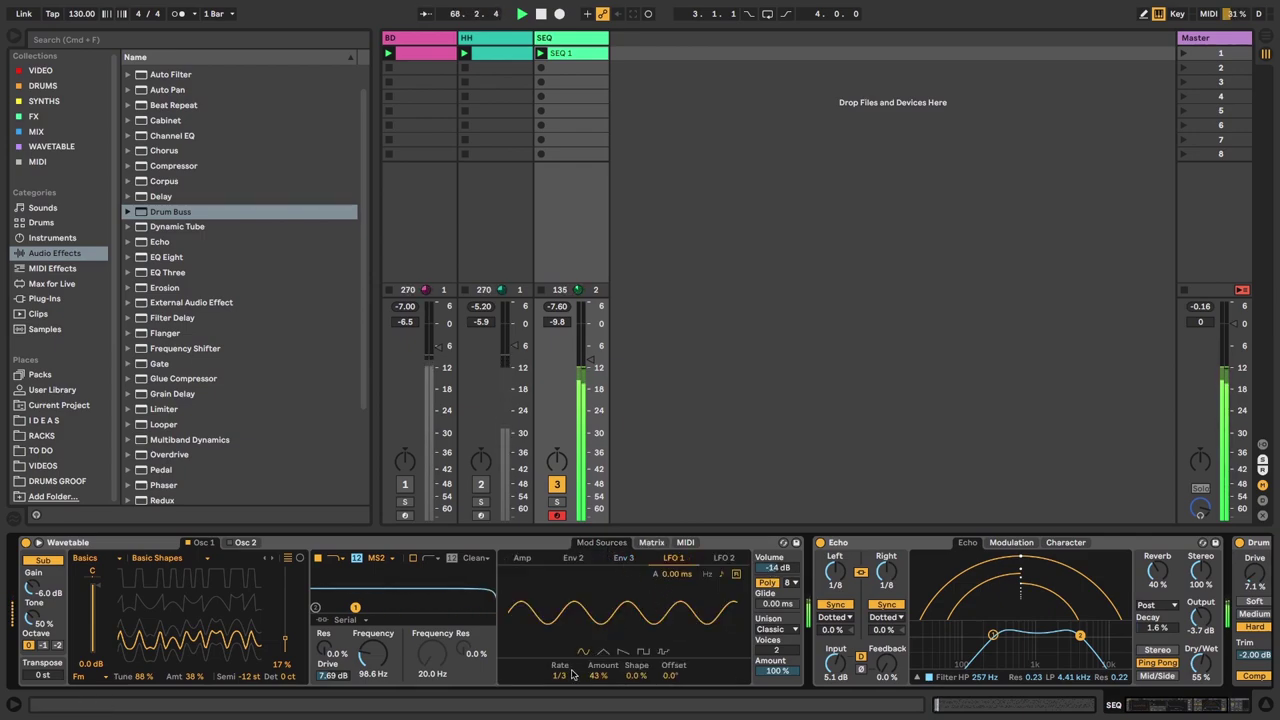
left_click_drag(563, 678, 562, 695)
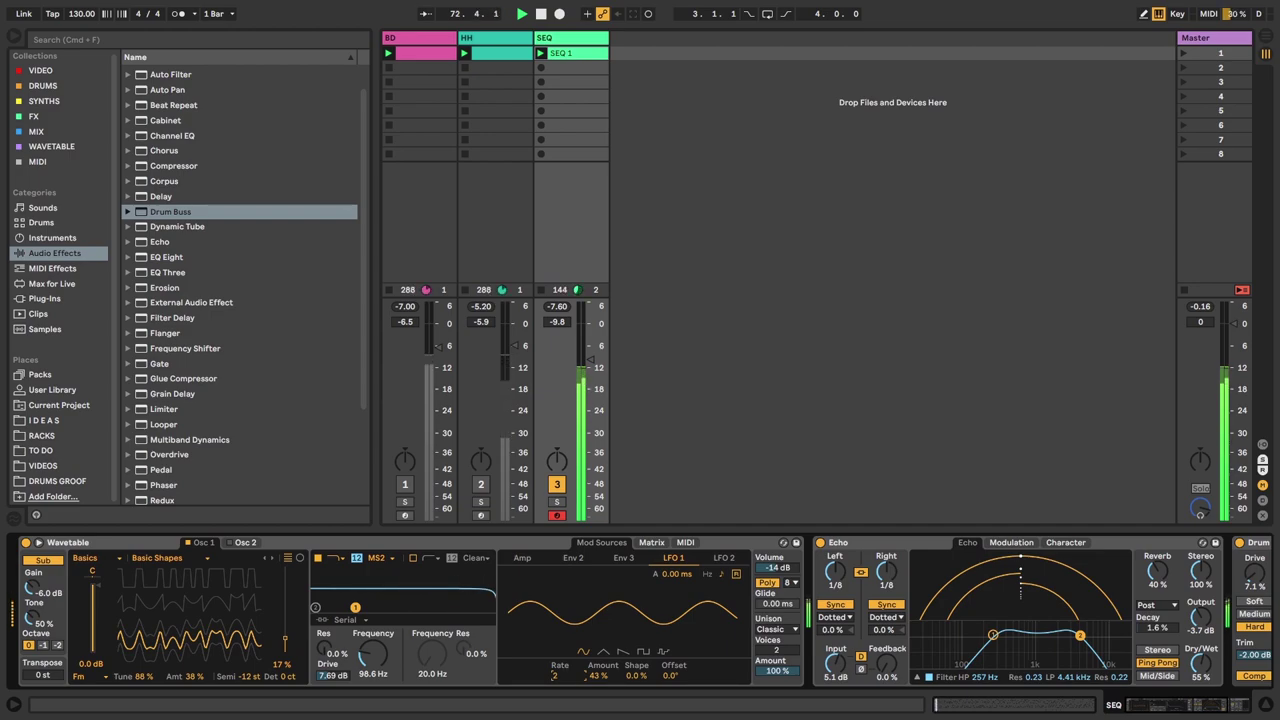
left_click_drag(562, 676, 562, 686)
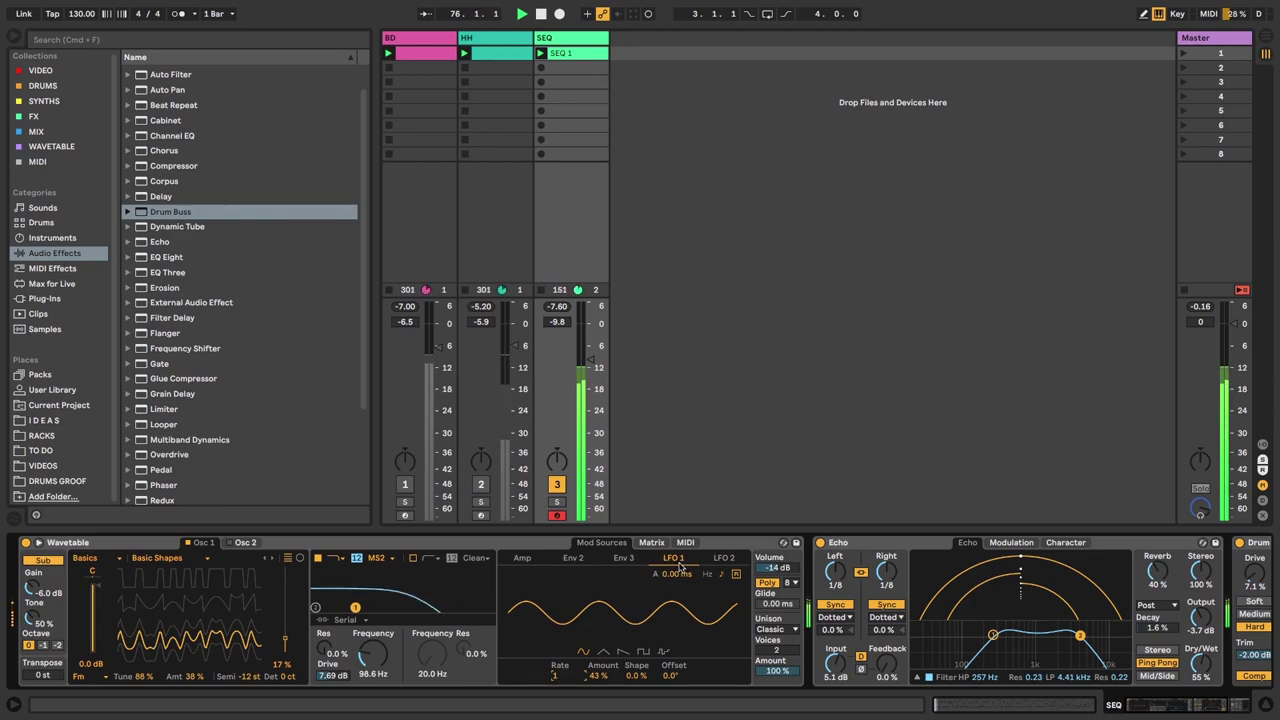
left_click(651, 542)
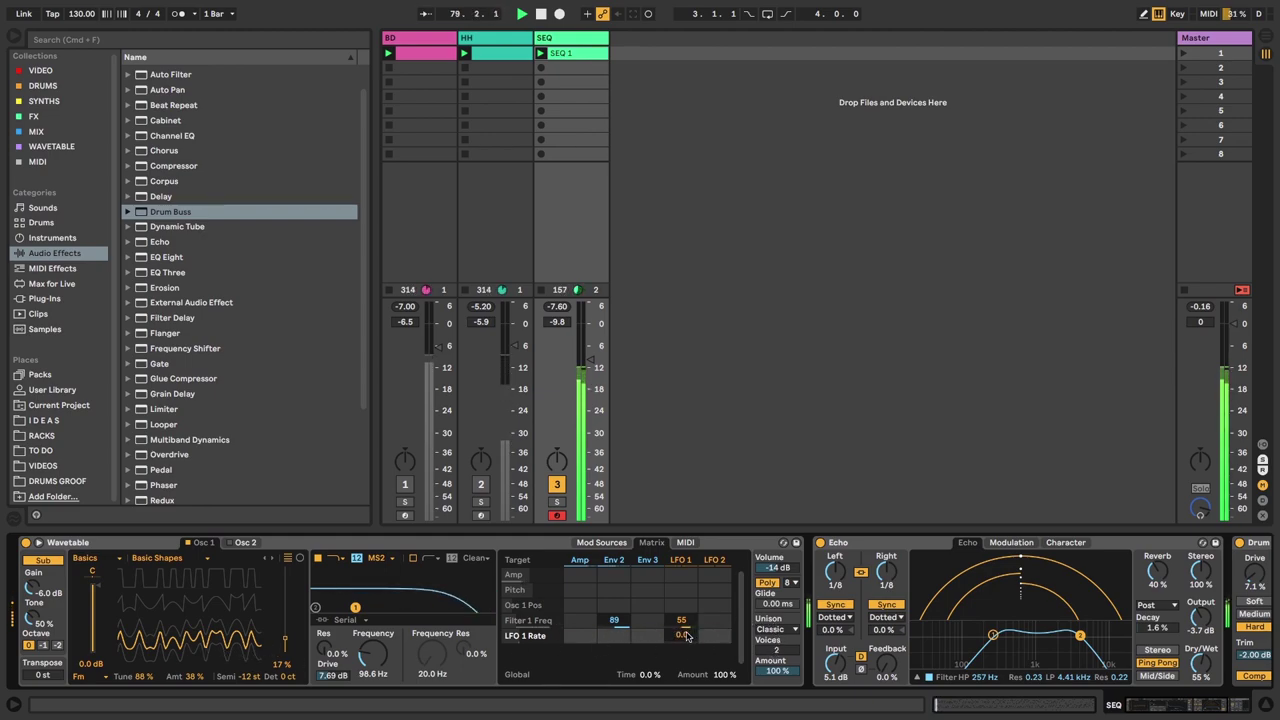
left_click_drag(681, 620, 681, 627)
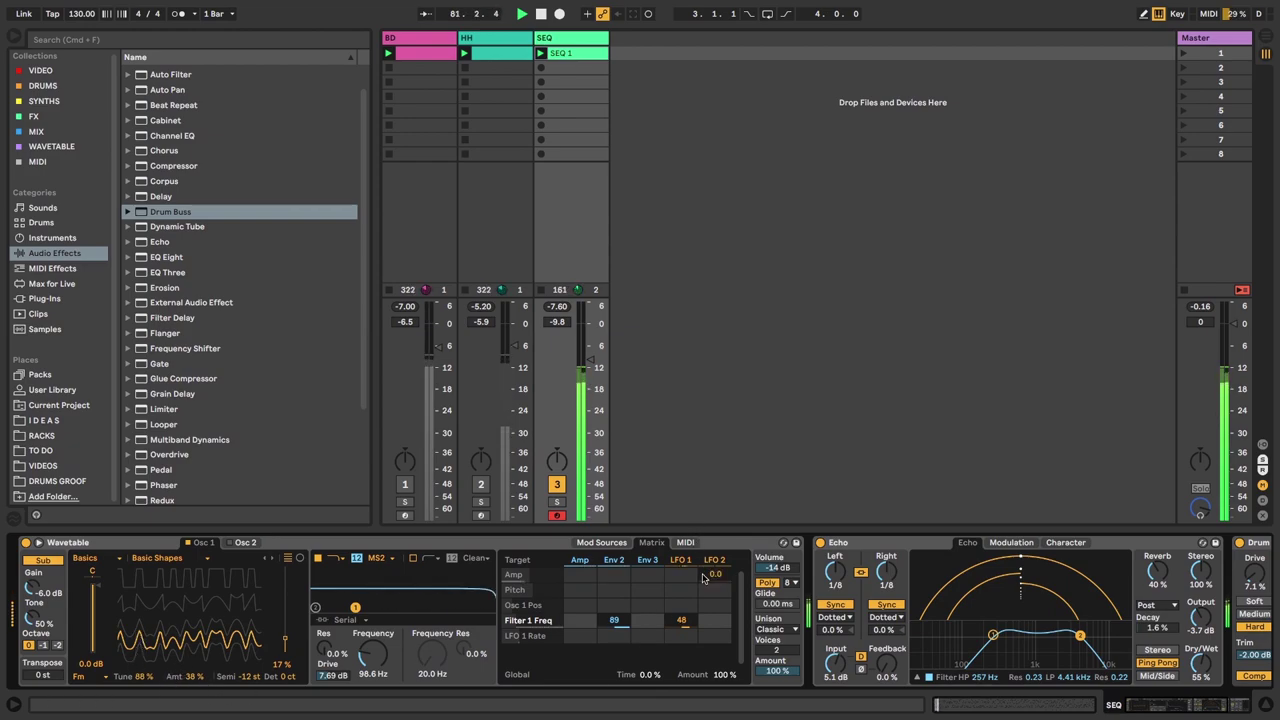
- Set Osc 1's FM tune to 92% and FM amount to 67%, and modulate that FM amount with LFO 2 by 98
left_click_drag(195, 676, 178, 638)
left_click_drag(714, 636, 714, 612)
- Sync LFO 2 at a 5/16 rate, set LFO 1's Filter 1 frequency modulation to 34 and reduce LFO 2's FM amount modulation
left_click(590, 542)
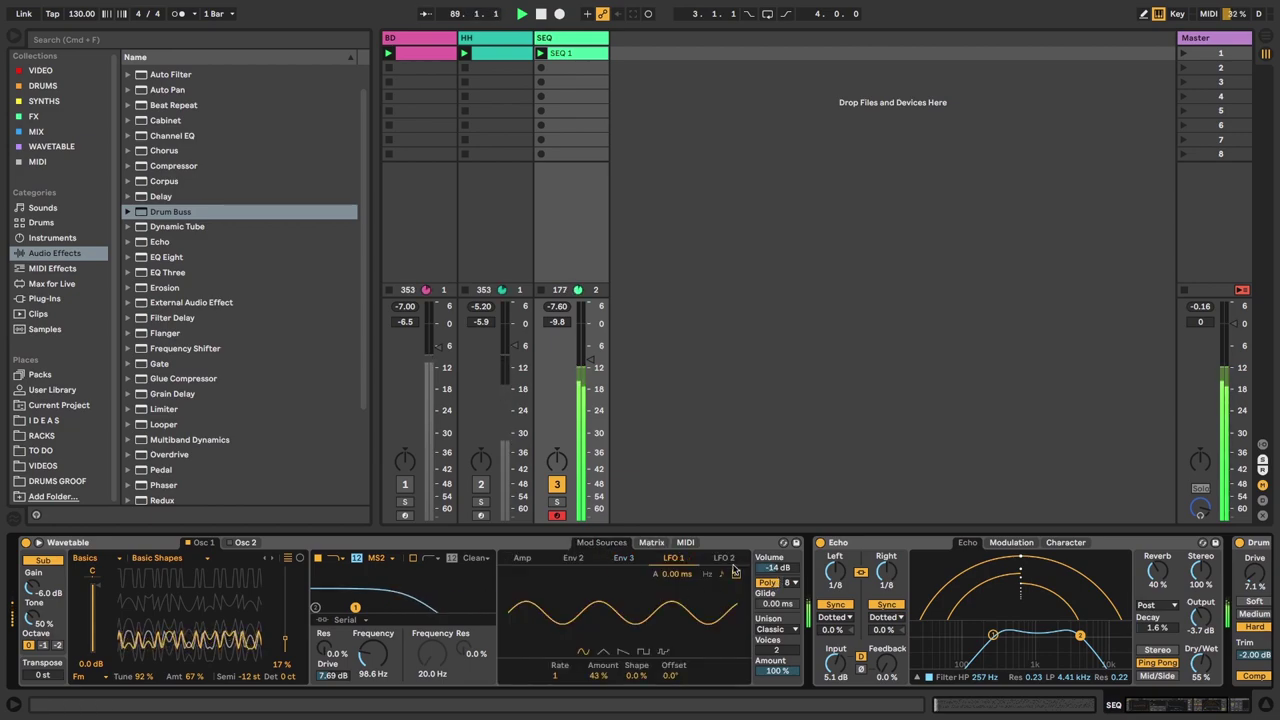
left_click(736, 575)
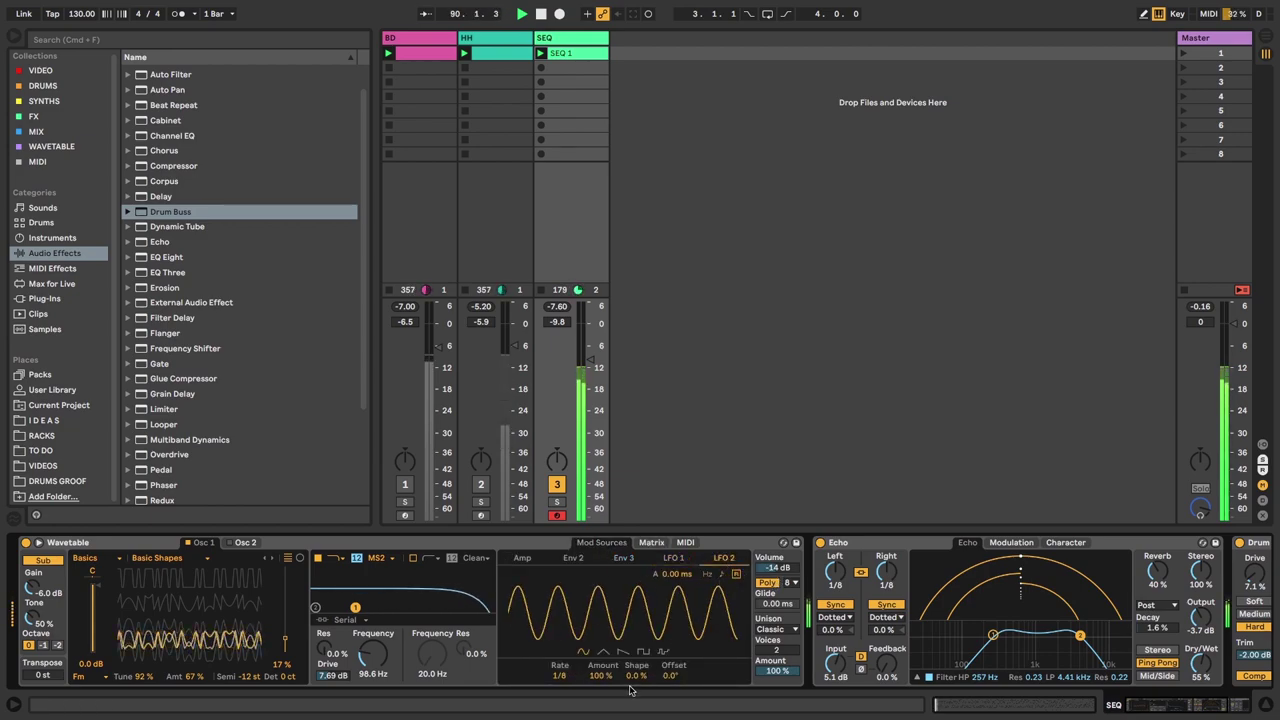
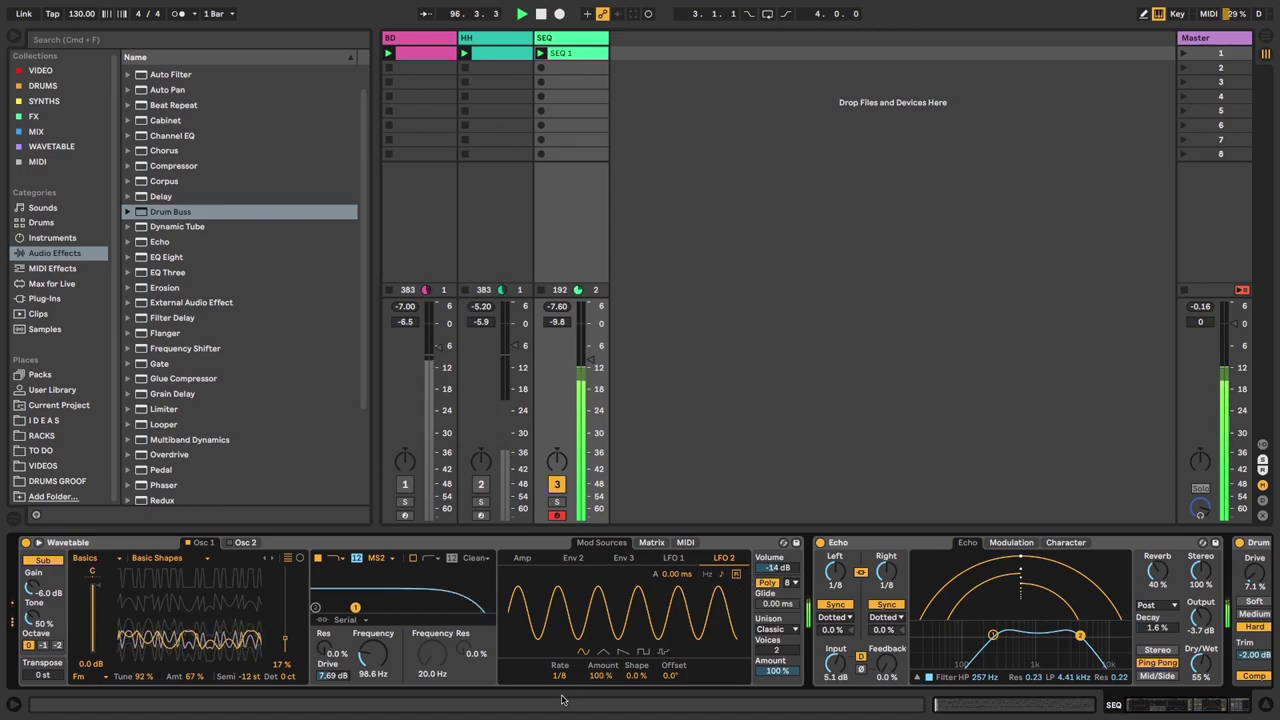
left_click_drag(564, 681, 564, 704)
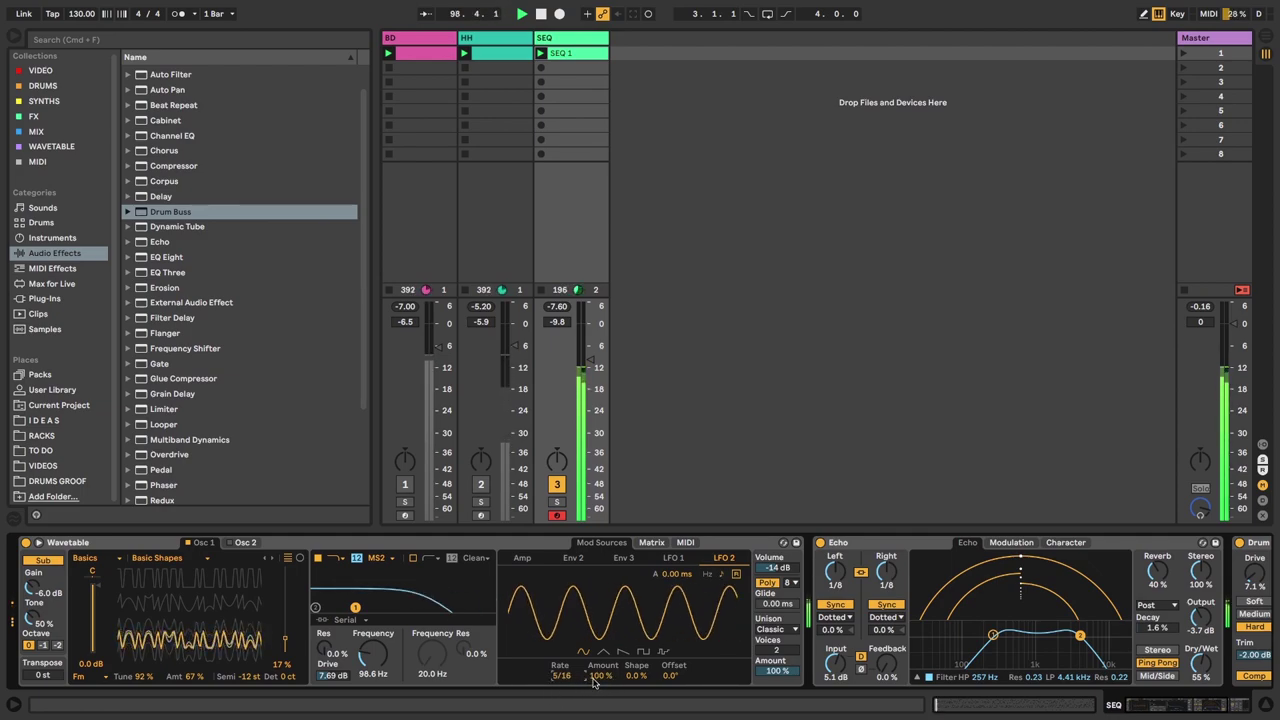
left_click(651, 543)
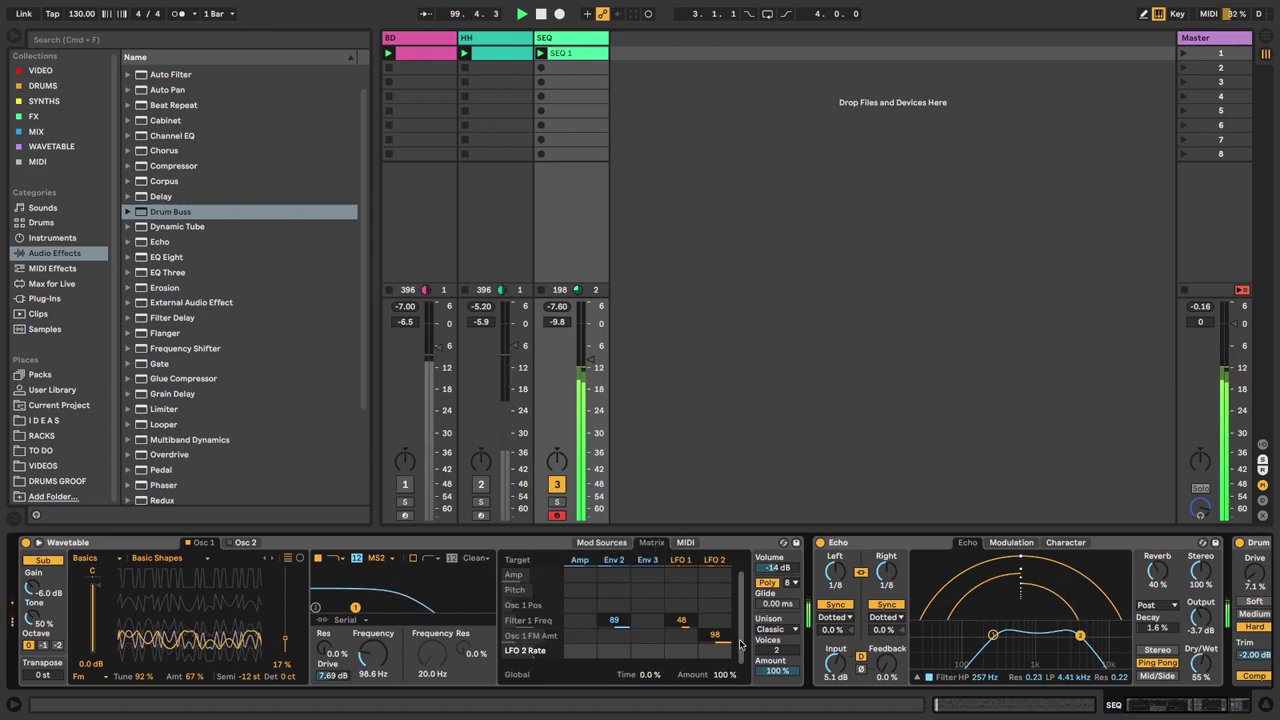
mouse_move(714, 636)
left_mouse_down()
mouse_move(714, 689)
mouse_move(683, 624)
mouse_move(716, 640)
left_mouse_up()
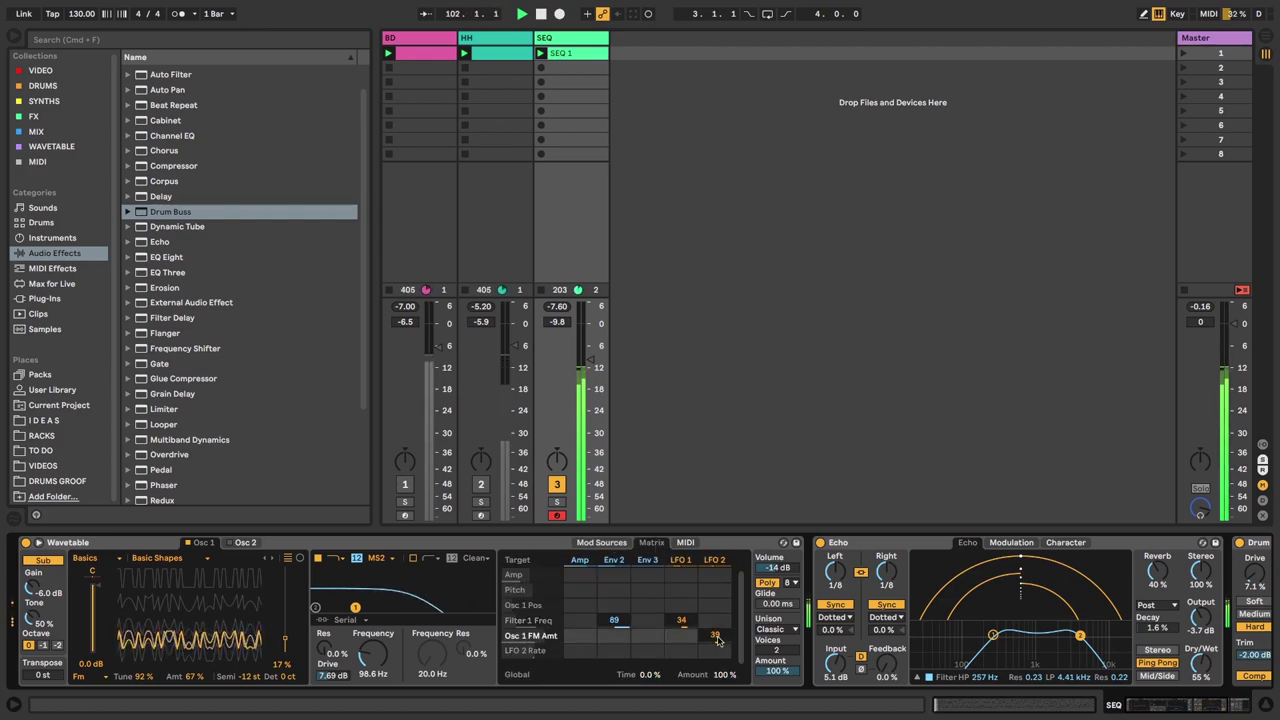
- Turn off the sub oscillator and shape the Amp envelope to 333 ms decay, -30 dB sustain and 129 ms release
left_click(601, 542)
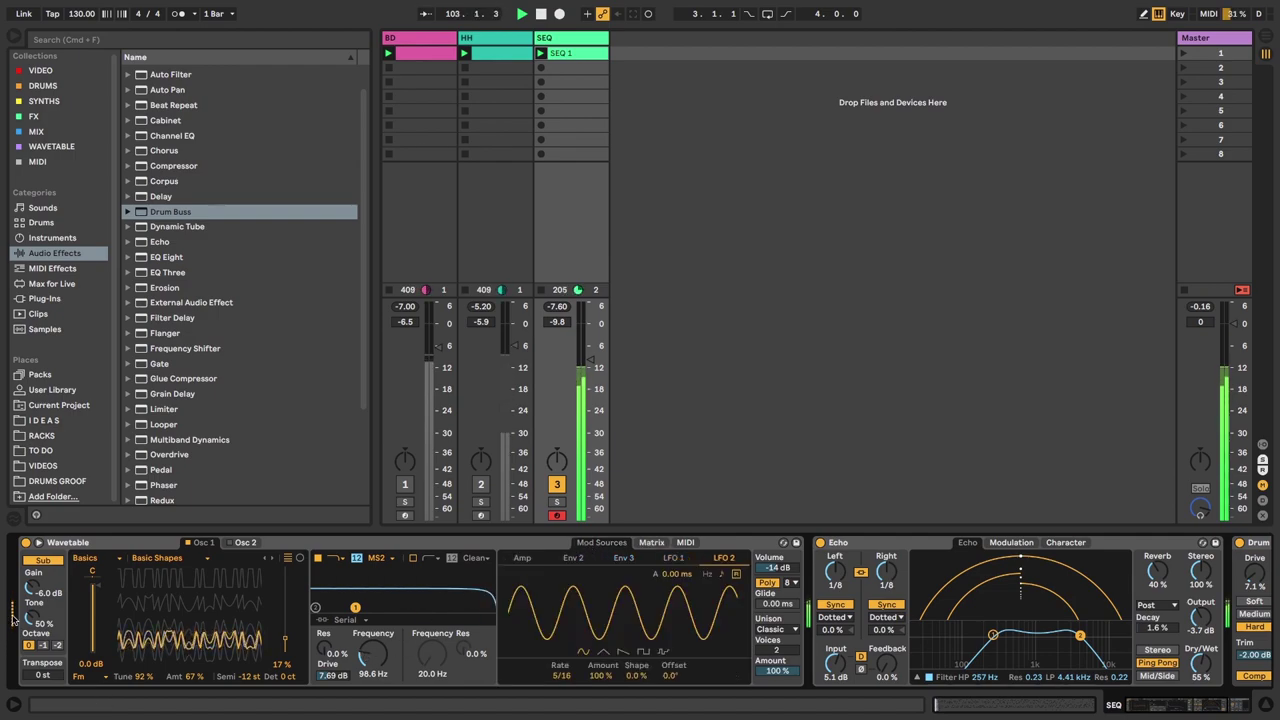
left_click(44, 561)
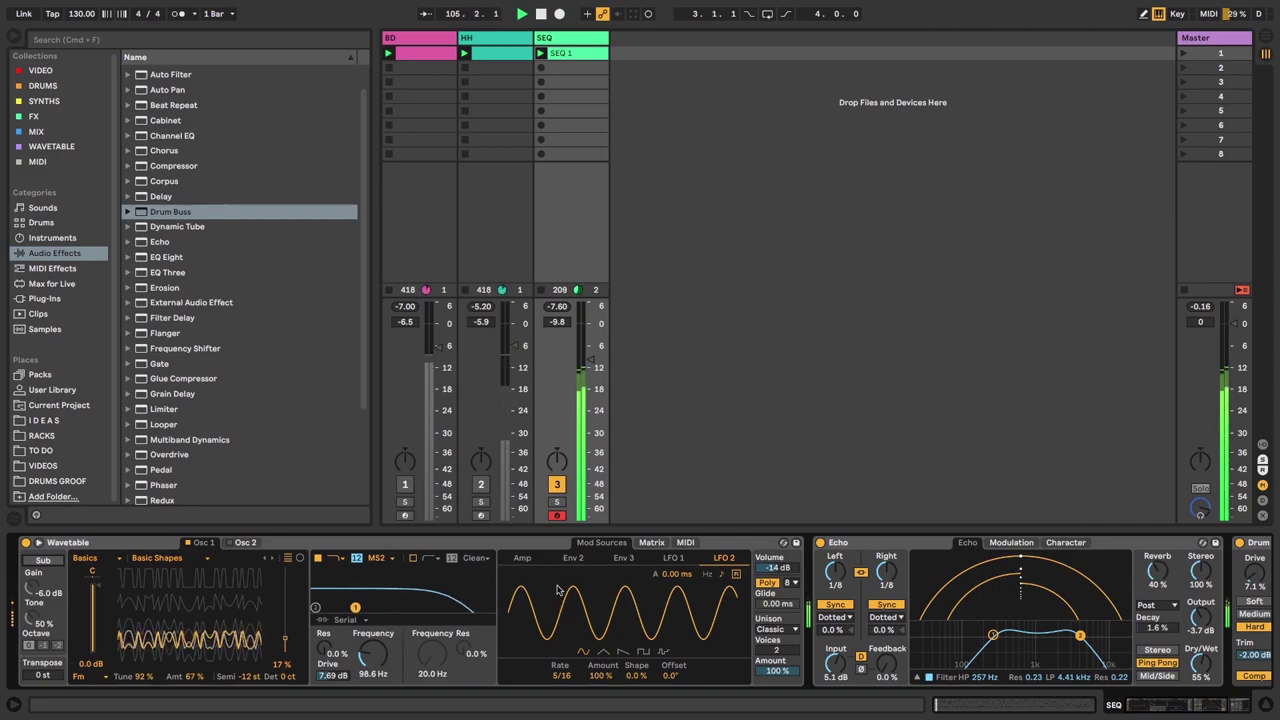
left_click(521, 558)
left_click_drag(540, 630, 535, 635)
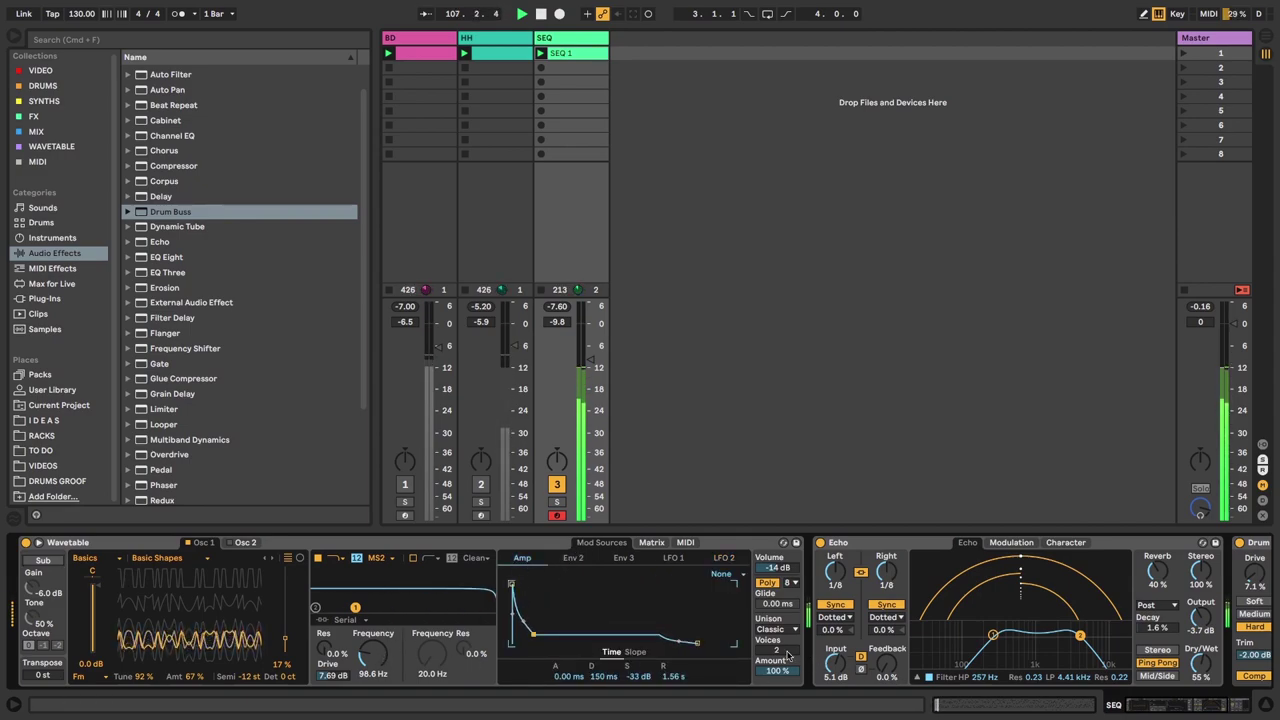
mouse_move(695, 643)
left_mouse_down()
mouse_move(664, 641)
mouse_move(672, 648)
left_mouse_up()
left_click_drag(527, 641, 537, 632)
left_click_drag(668, 642, 680, 642)
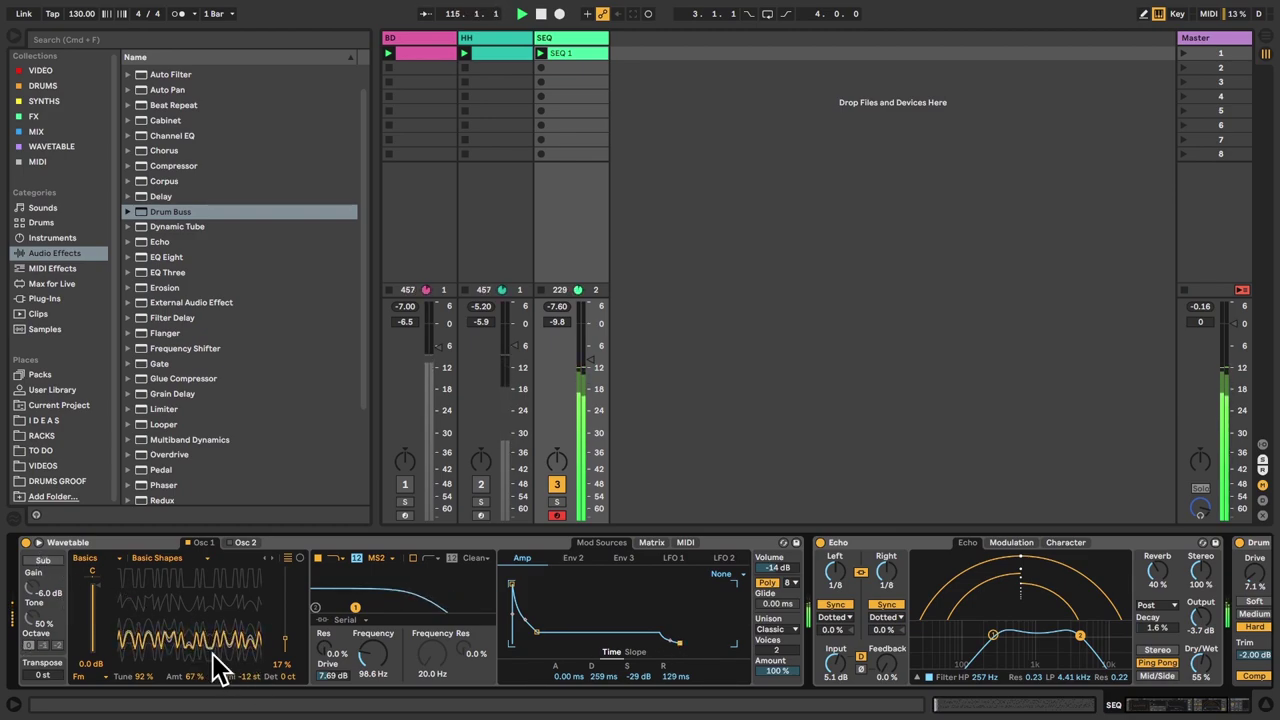
left_click_drag(536, 637, 540, 638)
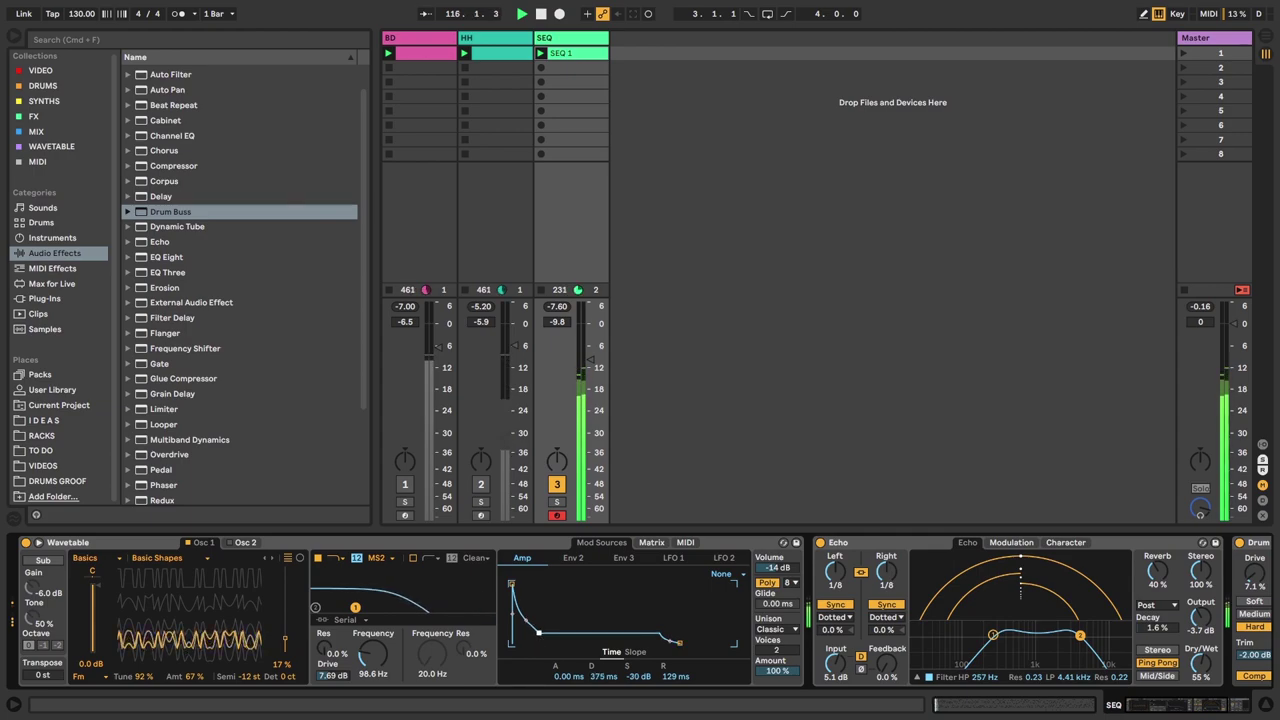
- Set Echo's Dry/Wet to 0%, and Osc 1's wavetable position to 26% and pitch to -24 semitones
left_click_drag(286, 642, 286, 616)
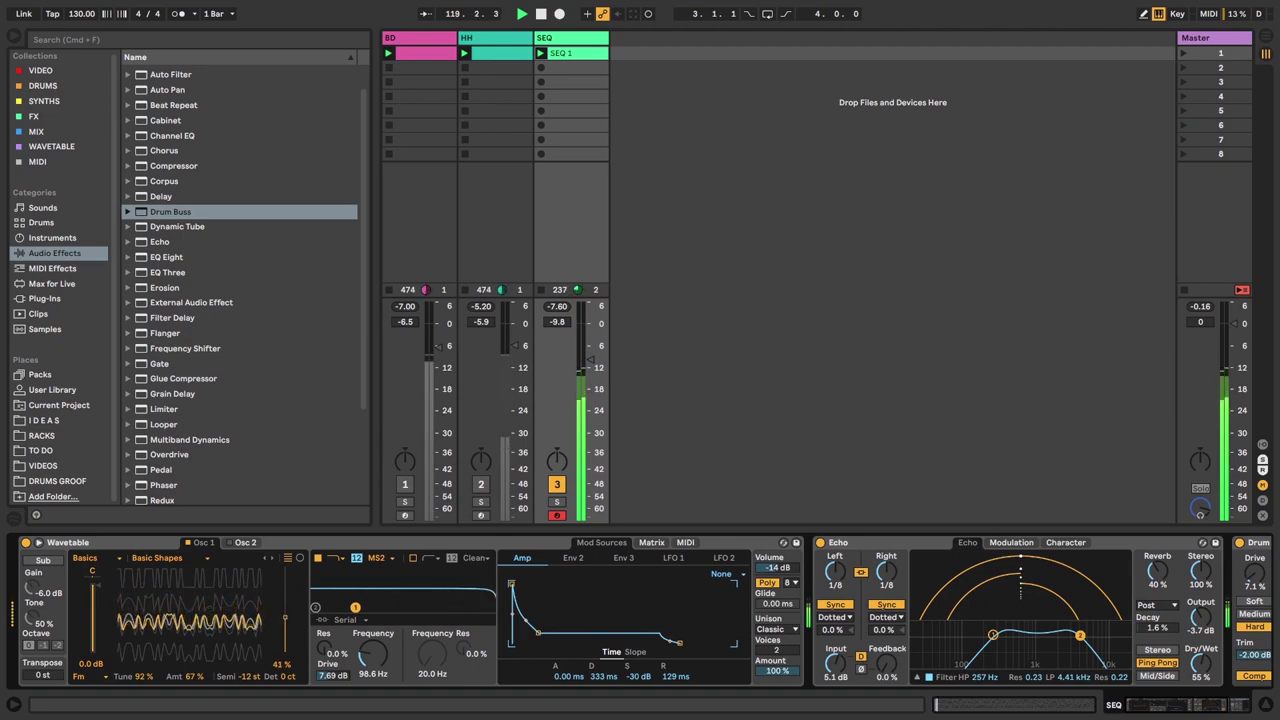
left_click_drag(1219, 687, 1219, 715)
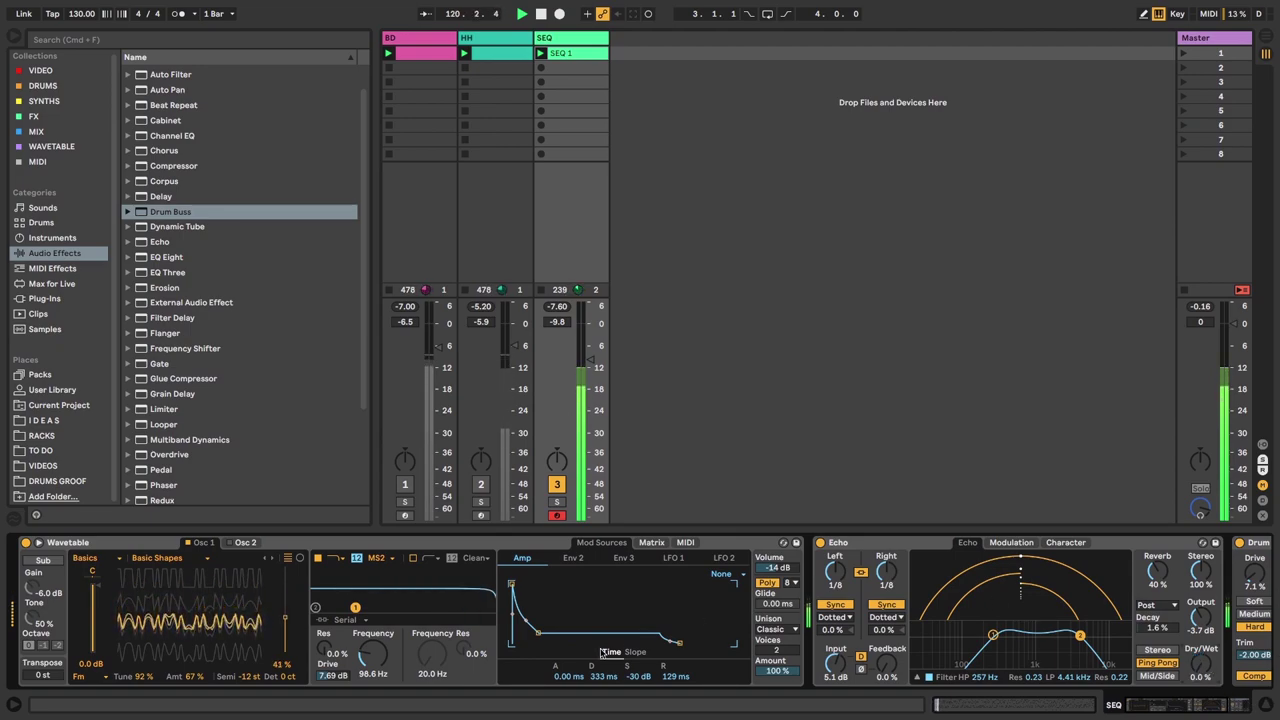
left_click_drag(258, 624, 258, 643)
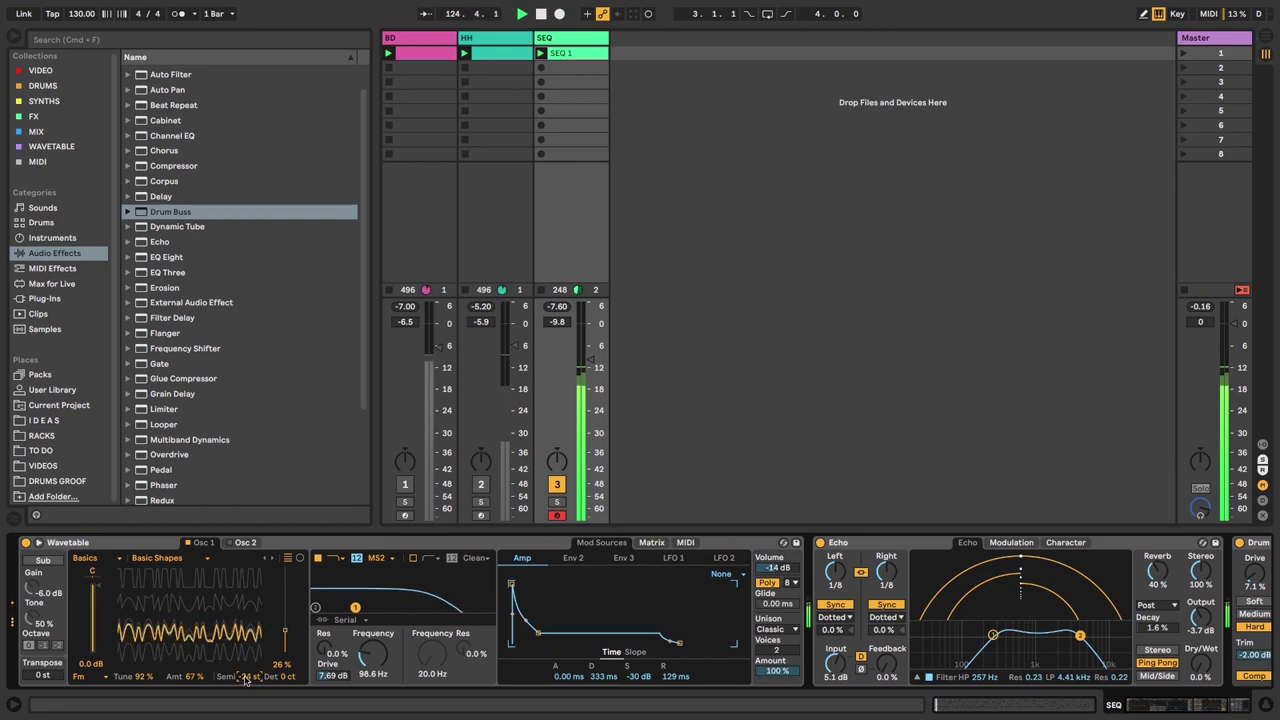
- Set the Amp envelope to 584 ms decay, -32 dB sustain, 375 ms release, and Env 2 to 199 ms decay, 16% sustain, 294 ms release
left_click_drag(538, 632, 542, 634)
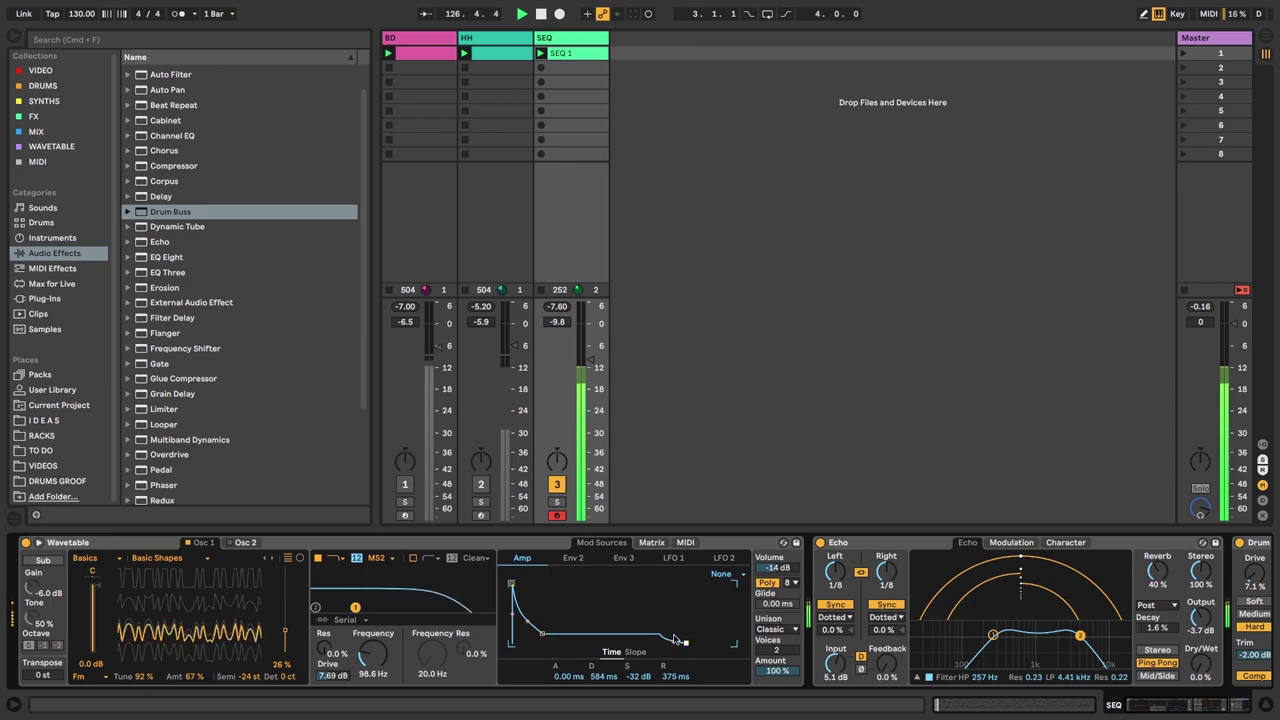
left_click(575, 560)
left_click_drag(548, 631, 535, 633)
left_click_drag(690, 642, 684, 642)
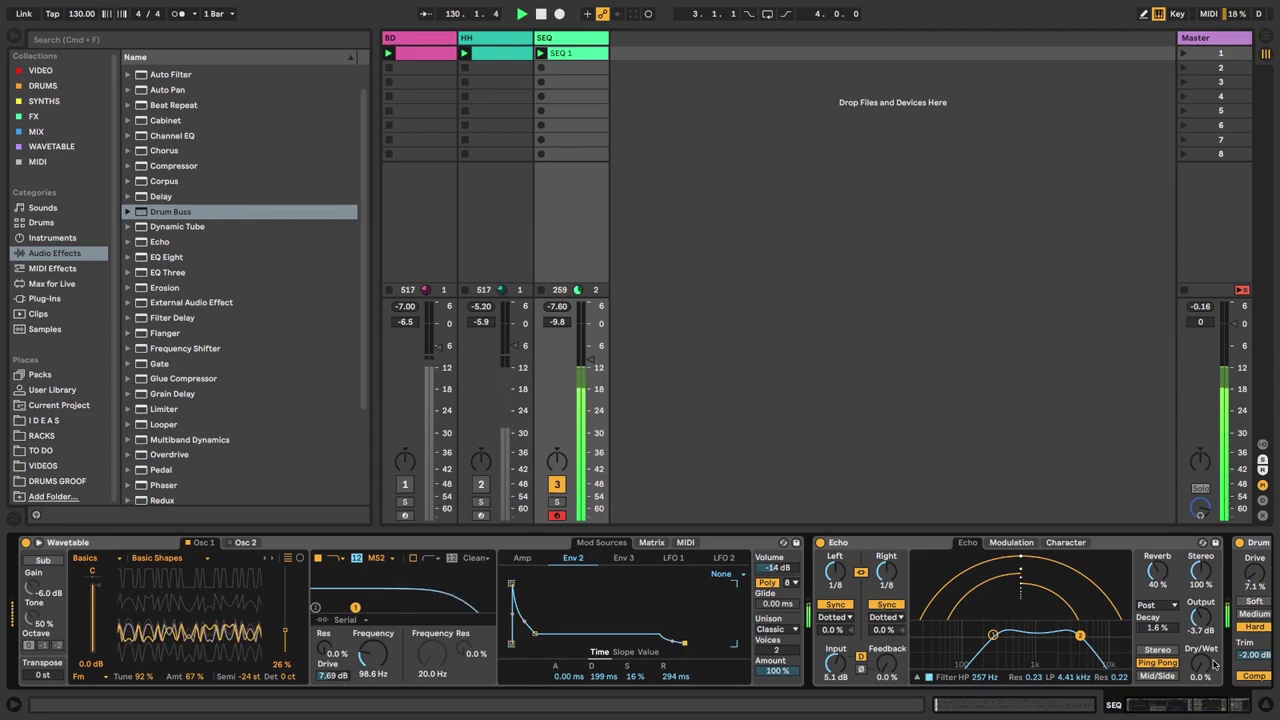
- Set Wavetable's unison amount to 0.8%, Echo's reverb decay to 37% and Drum Buss's drive to 12%
left_click_drag(783, 672, 783, 716)
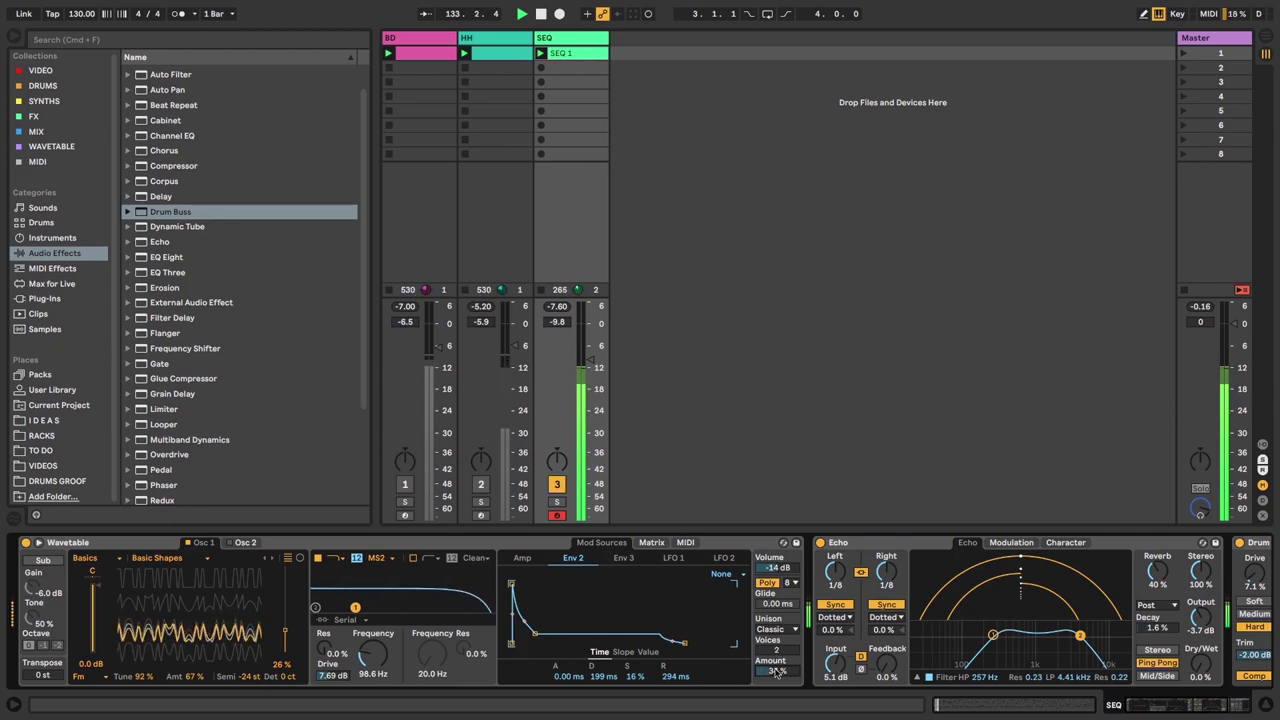
left_click(778, 629)
left_click(775, 544)
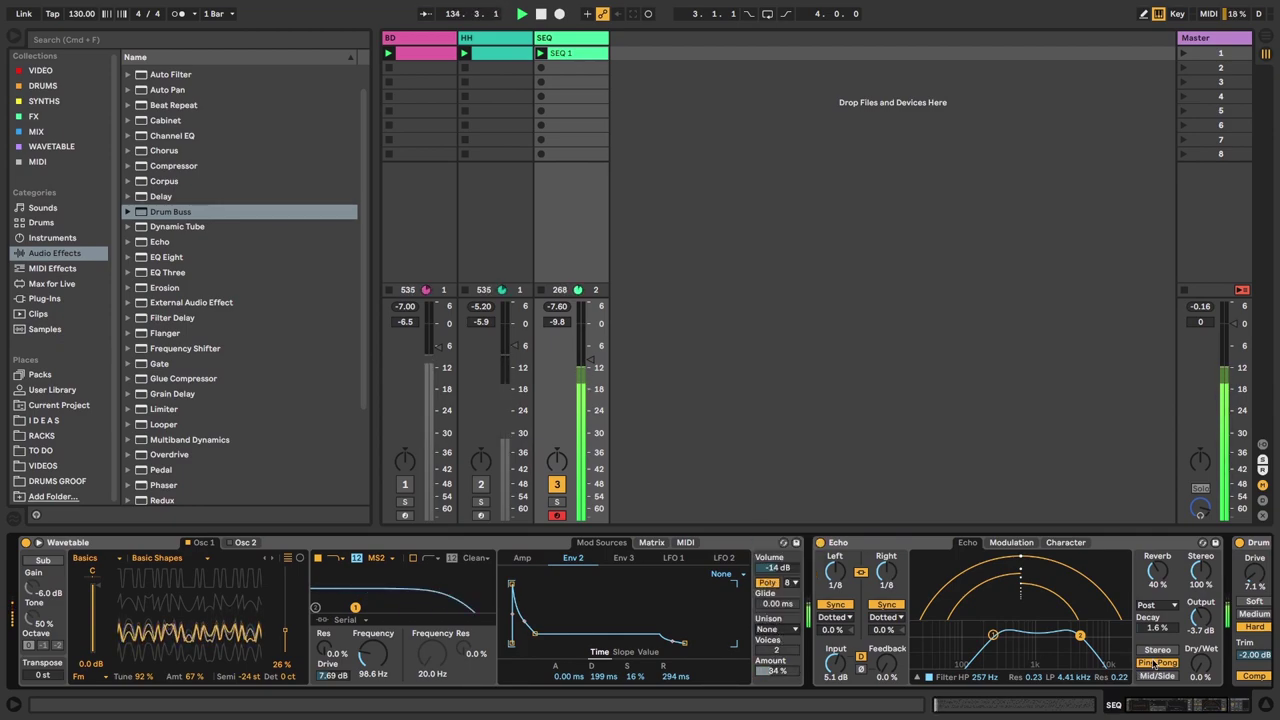
left_click(778, 629)
left_click(779, 560)
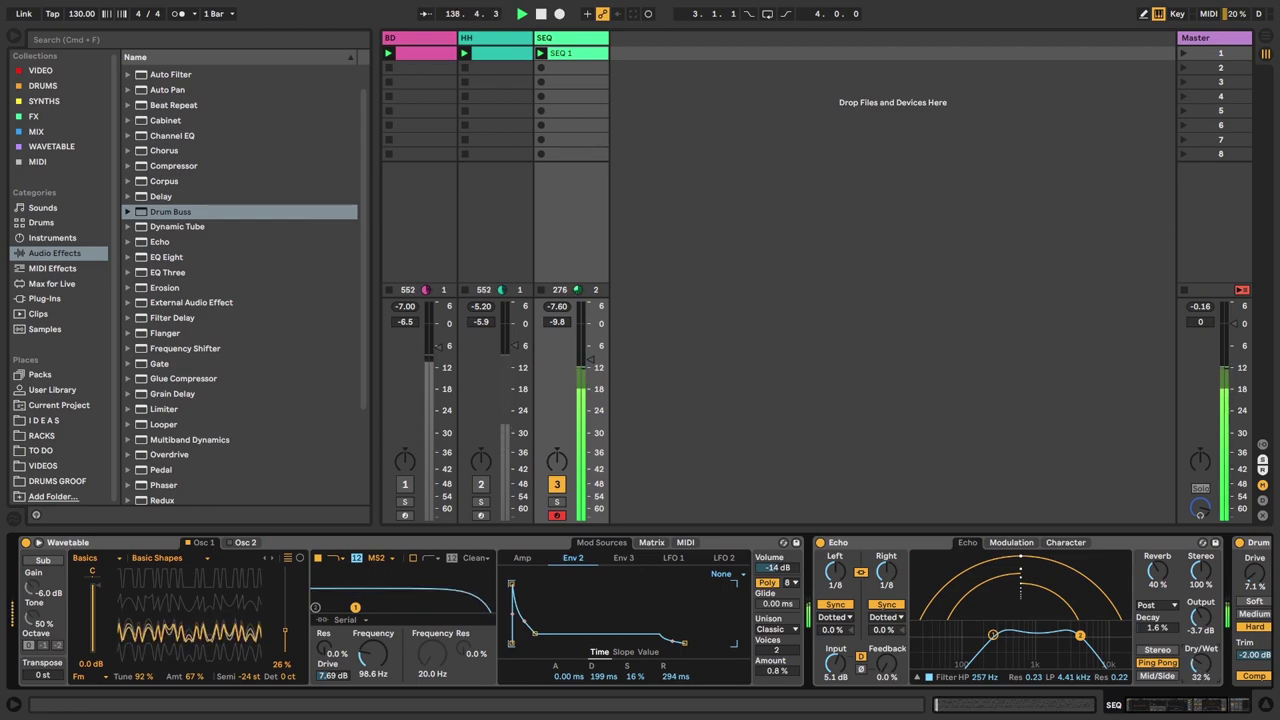
double_click(421, 540)
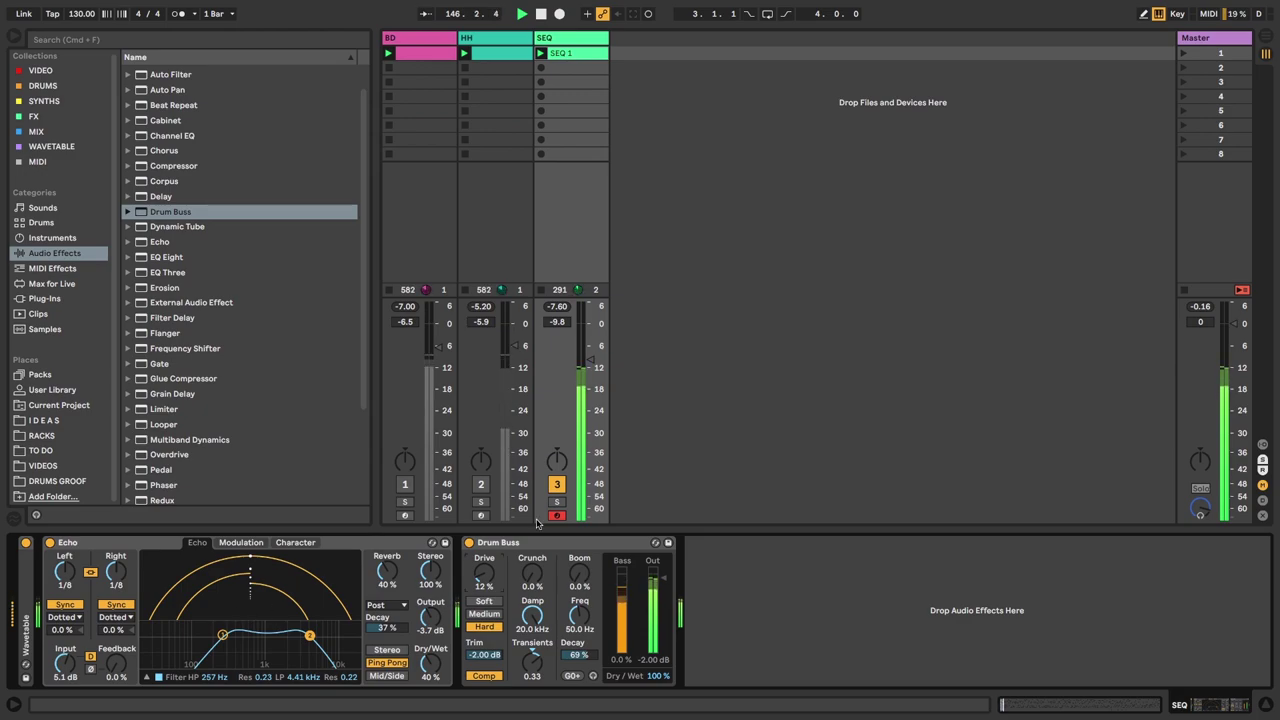
- Reactivate the BD and HH tracks, balance BD, HH and SEQ at -4.5, -5.0 and -9.0 dB, and set Echo's Dry/Wet to 41%
left_click_drag(597, 367, 597, 360)
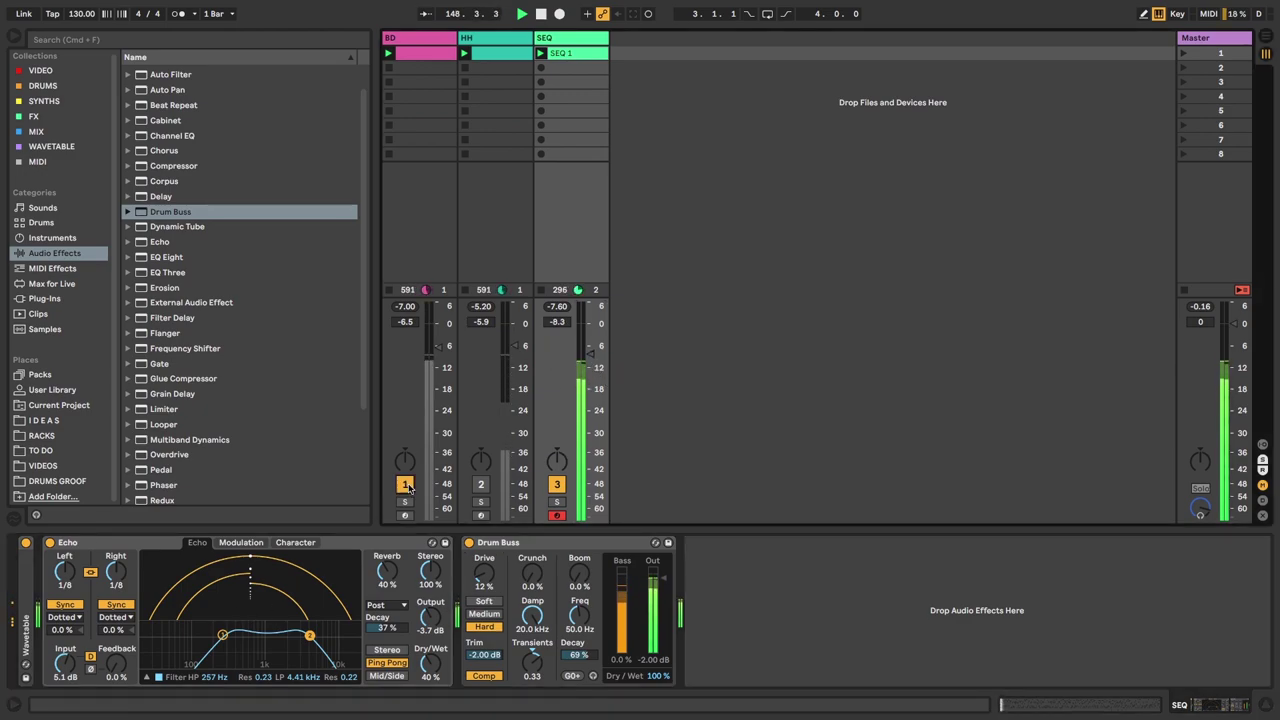
left_click(481, 484)
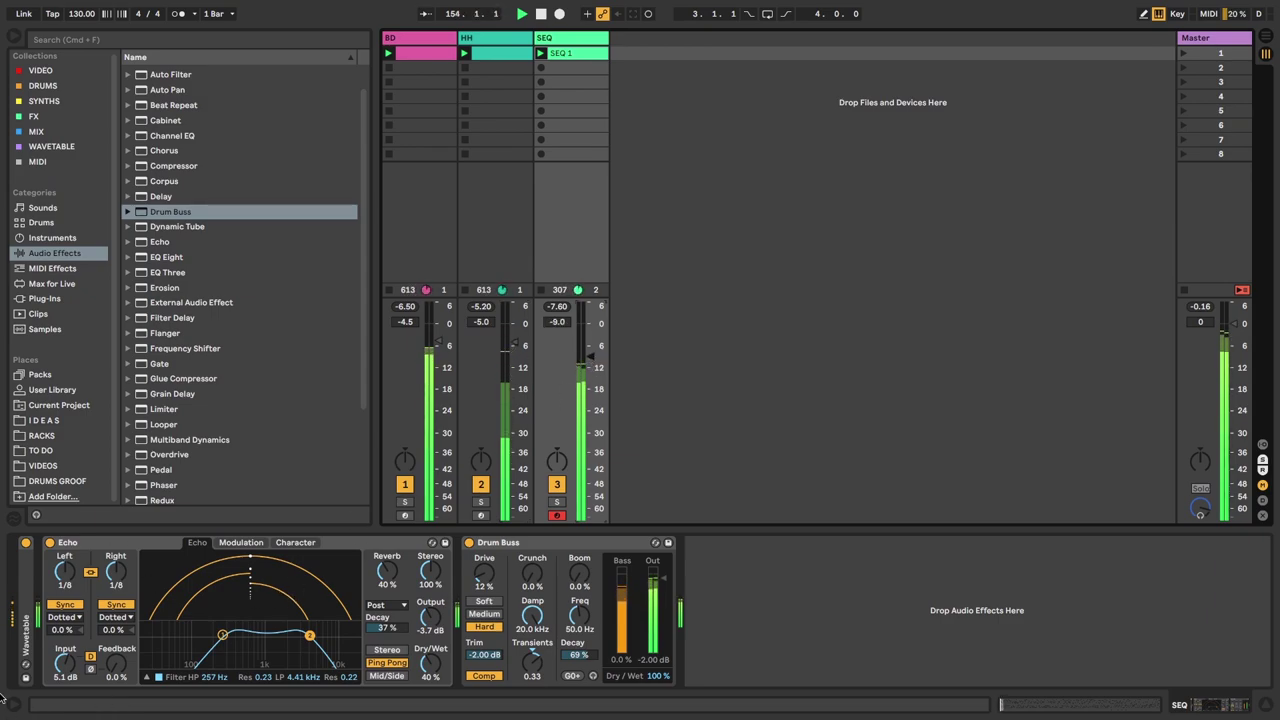
left_click_drag(427, 676, 427, 668)
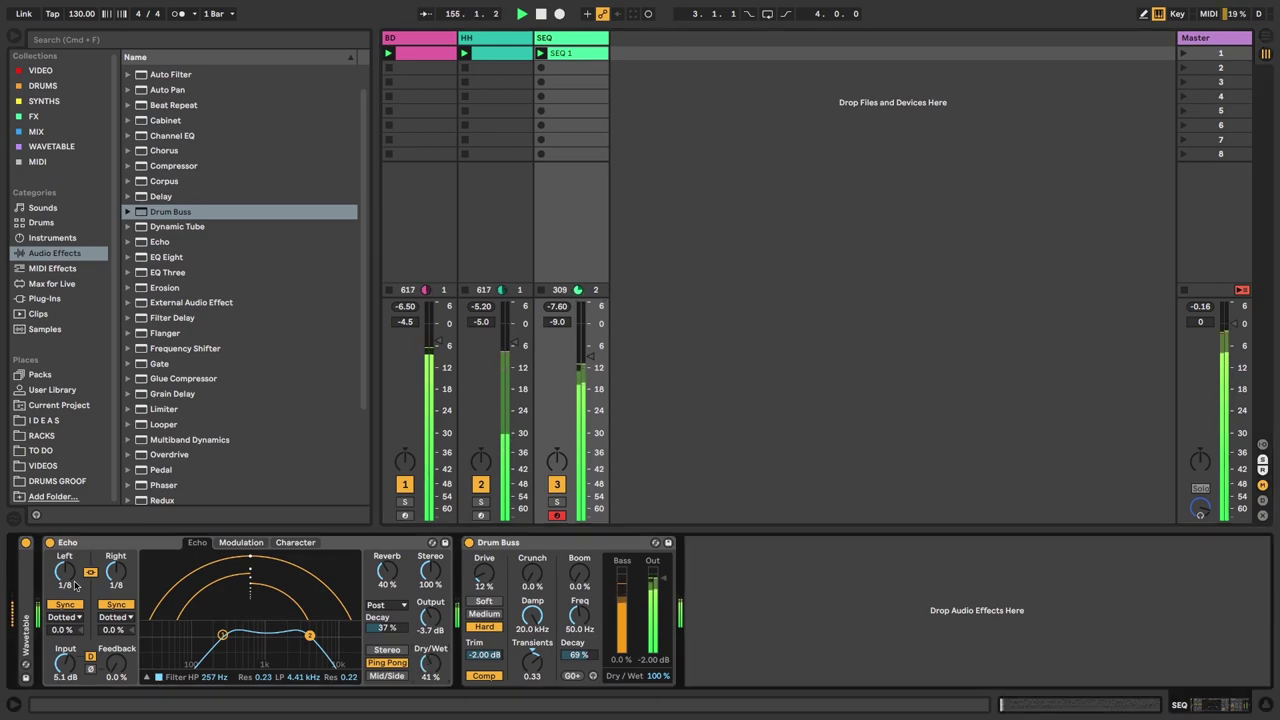
- Set Wavetable's Env 2 to 212 ms decay and 127 ms release, and the Amp envelope to 467 ms decay, -38 dB sustain, 281 ms release
double_click(28, 588)
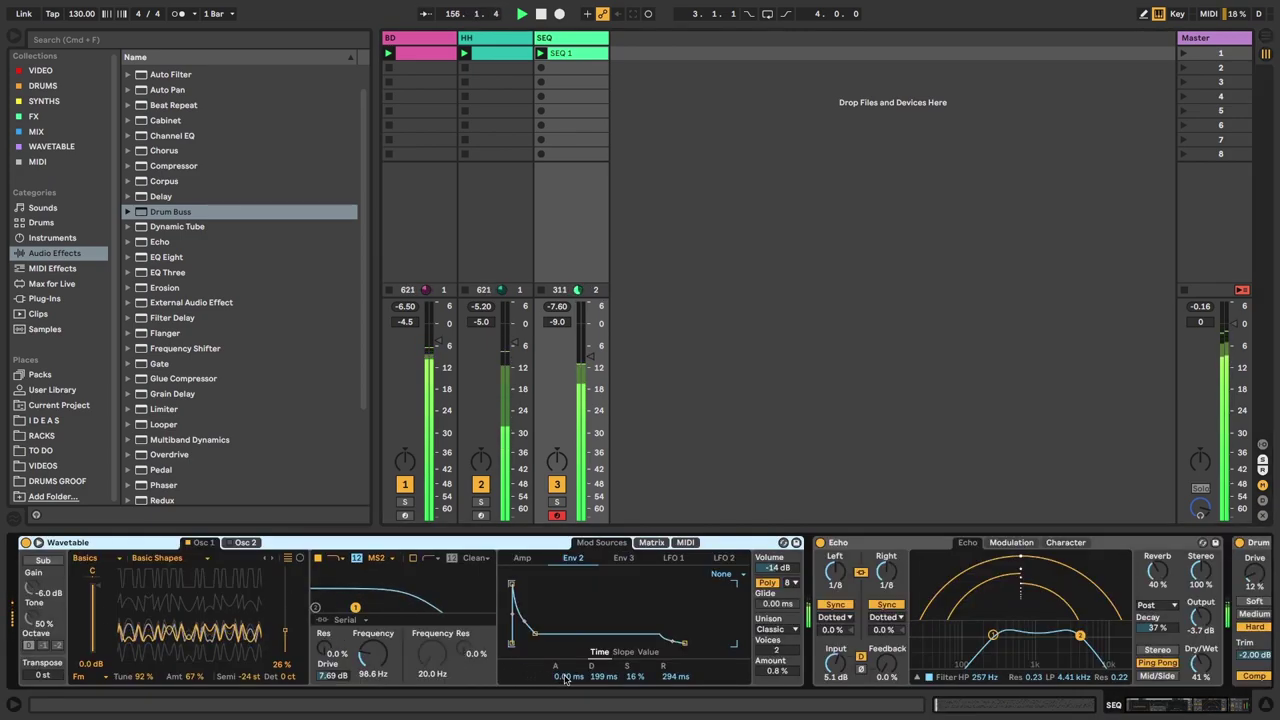
left_click_drag(566, 678, 566, 672)
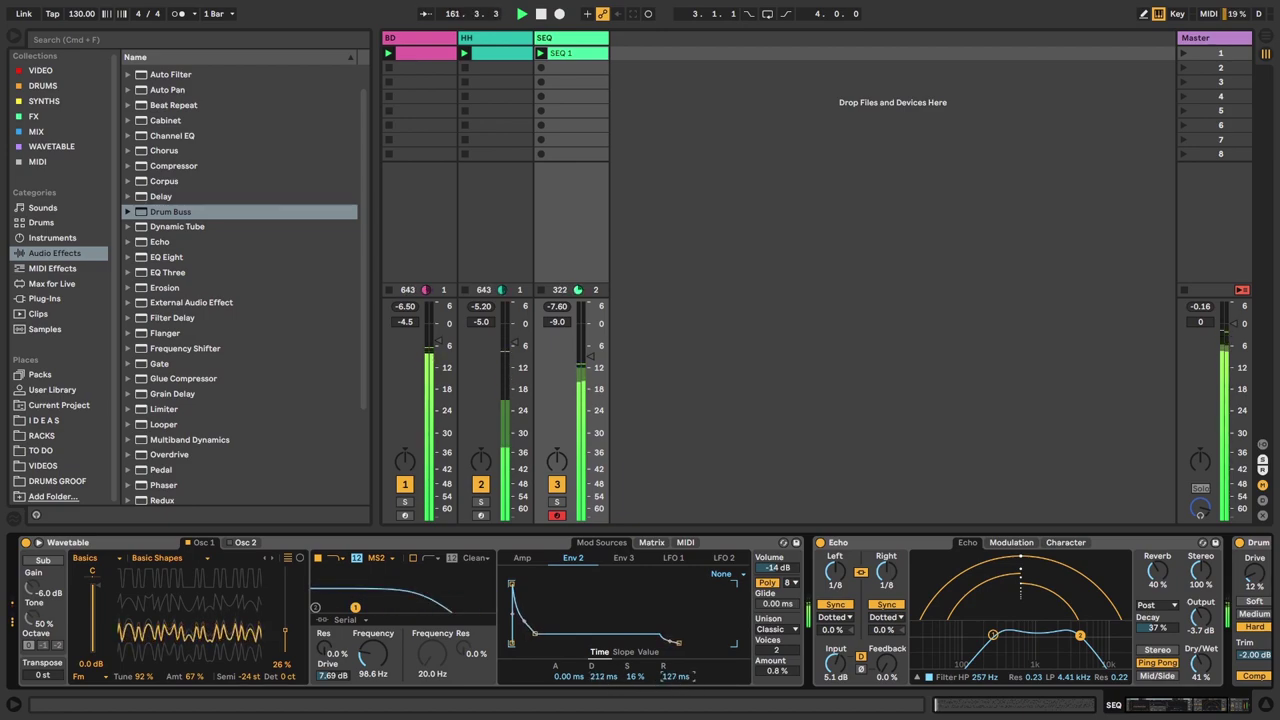
left_click(523, 559)
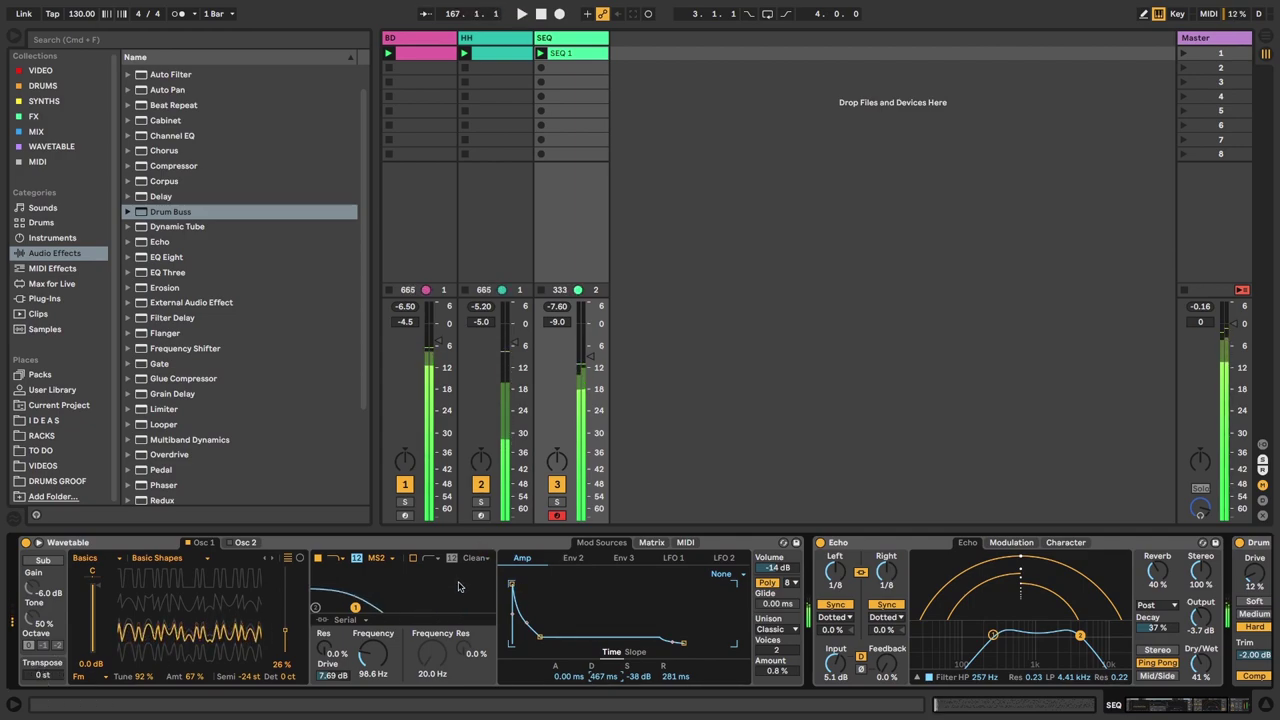
- Duplicate the SEQ track and rename the duplicate track and its clip as ATM
right_click(558, 39)
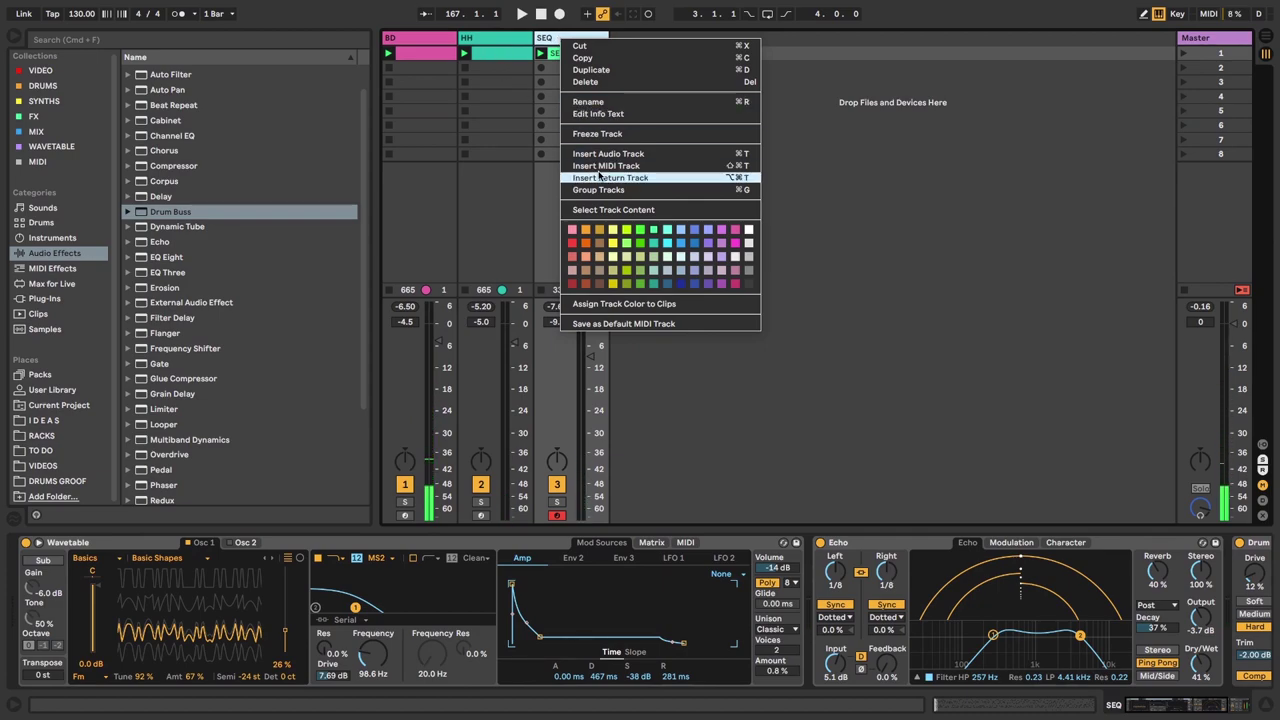
left_click(592, 70)
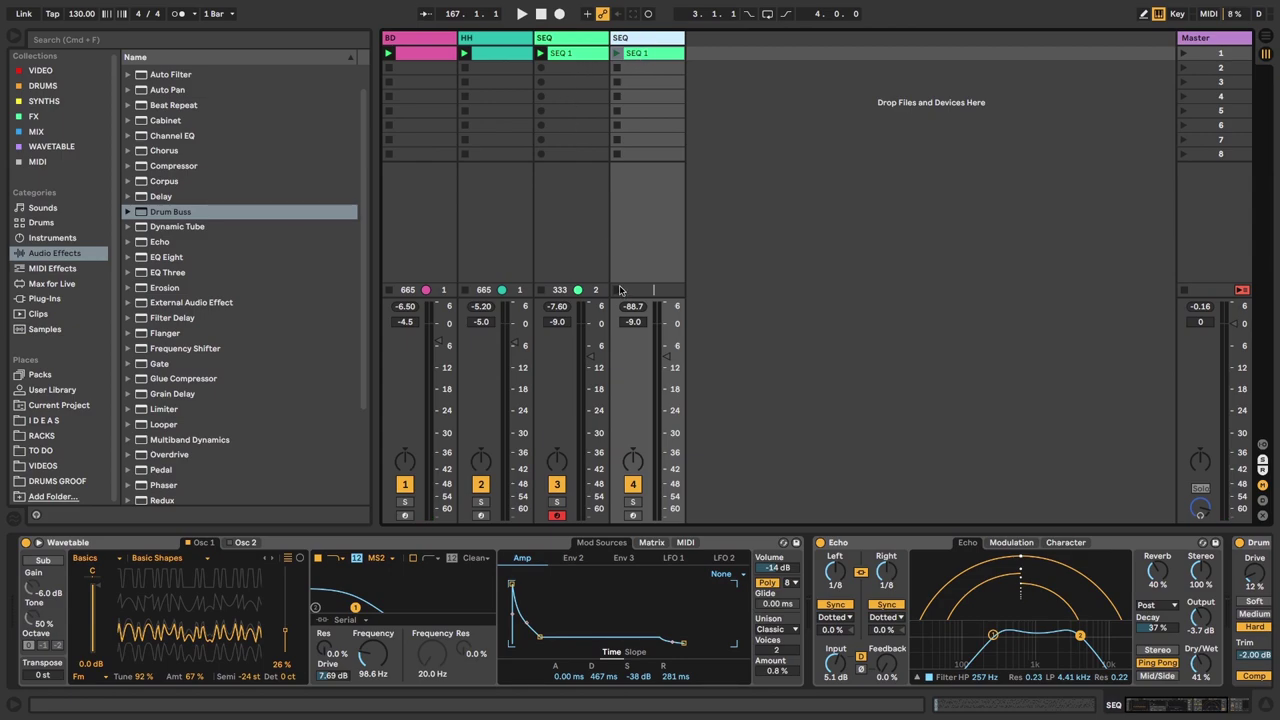
right_click(642, 38)
left_click(694, 97)
type("ATM")
right_click(632, 52)
left_click(659, 112)
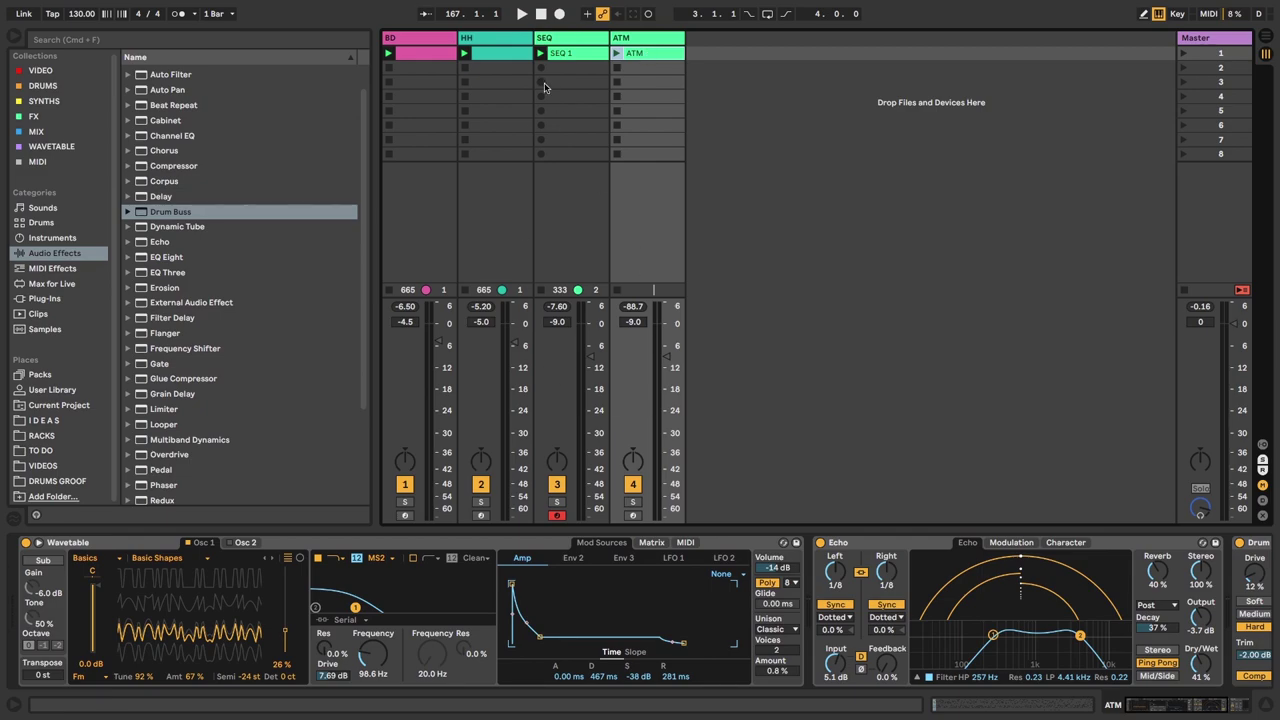
- Rename the SEQ track's clip as 1 and deactivate the ATM track
double_click(575, 53)
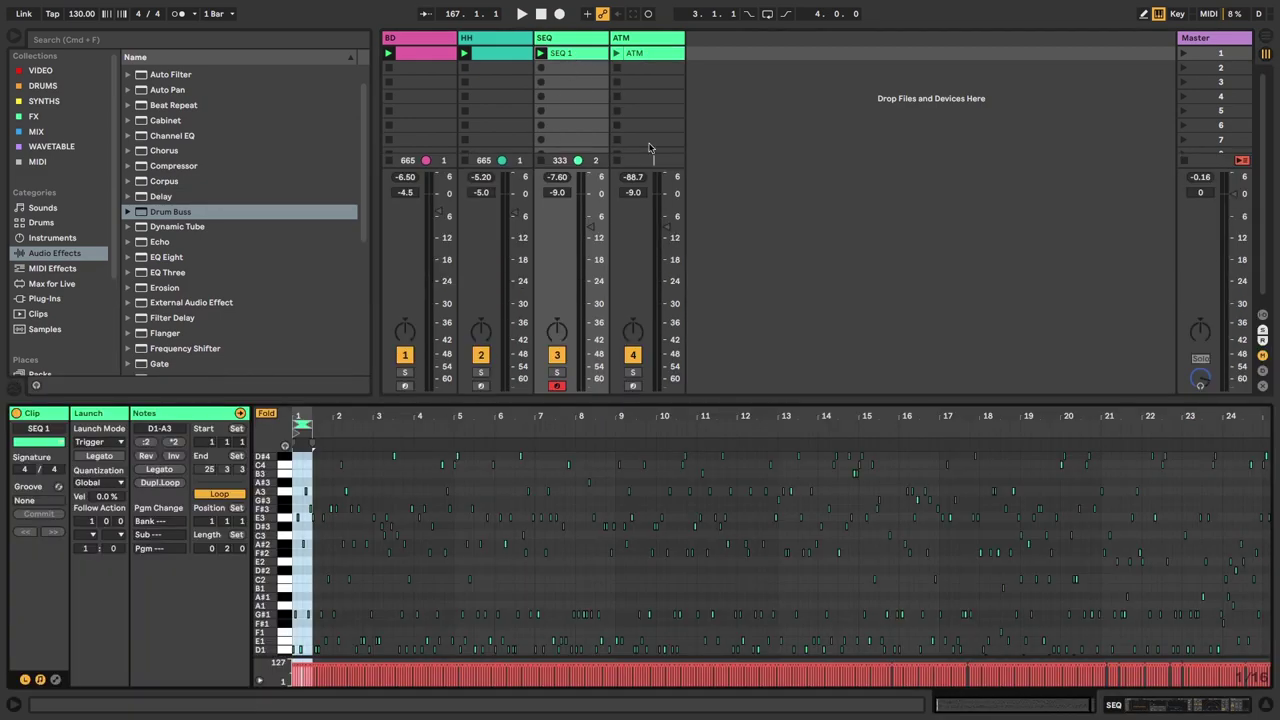
right_click(570, 60)
left_click(597, 119)
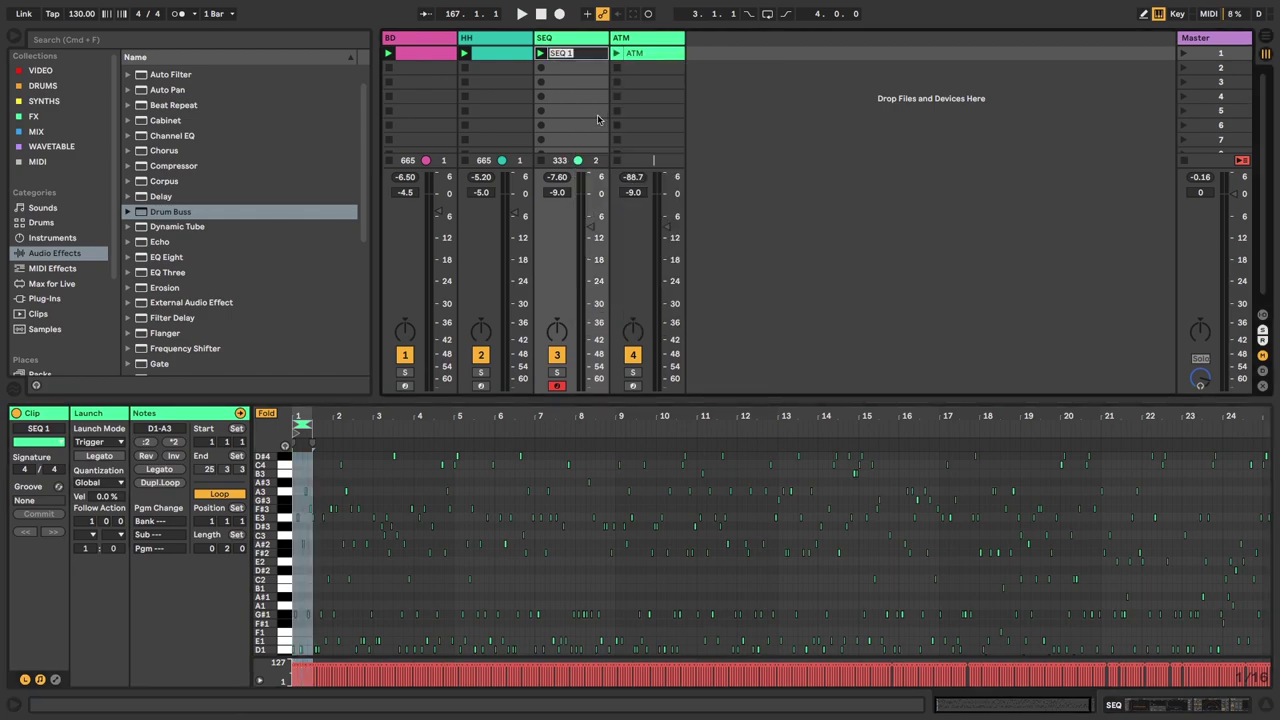
type("1")
left_click(641, 70)
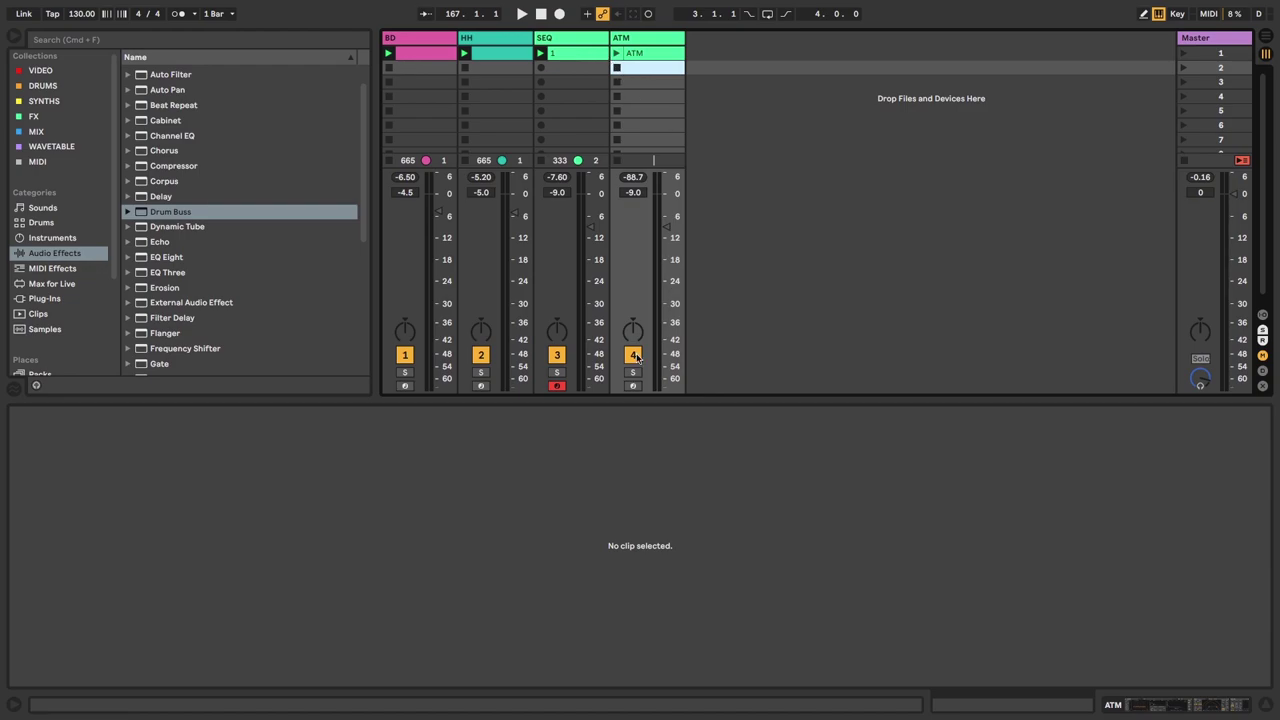
- Launch SEQ clip 1, duplicate it into the slot below and open the duplicate
left_click(541, 53)
right_click(562, 53)
left_click(585, 86)
left_click(555, 68)
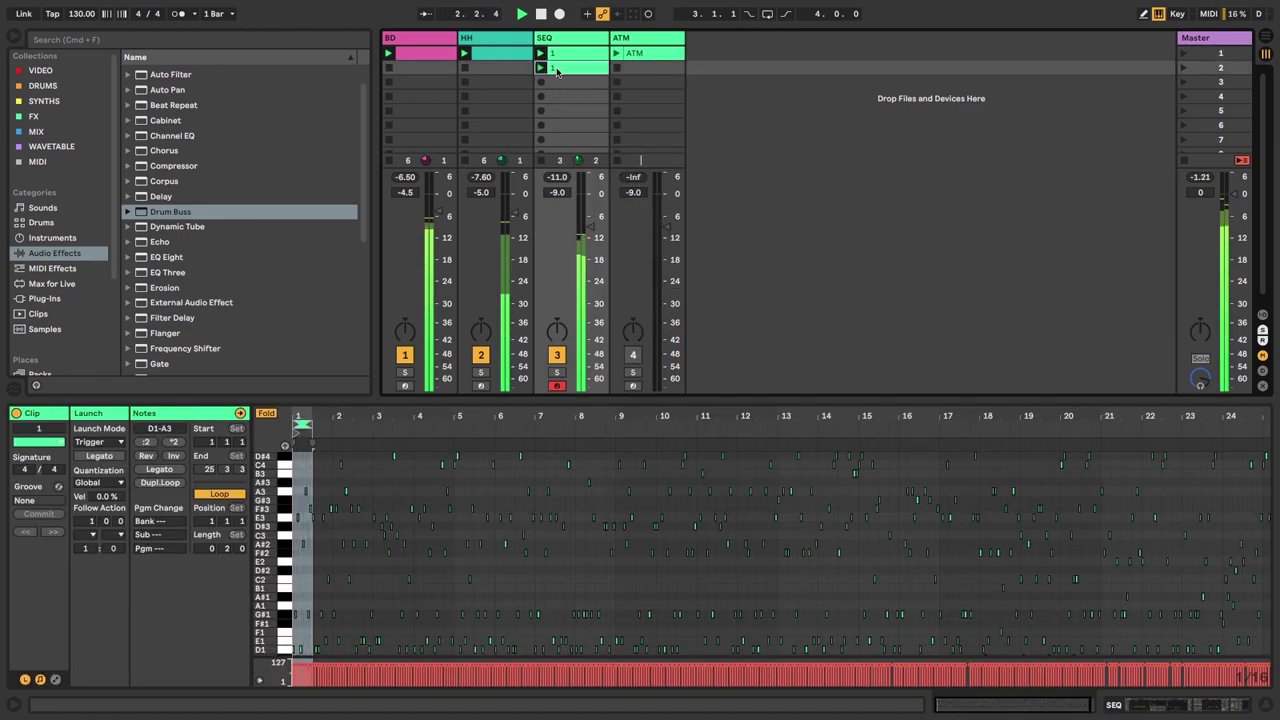
- Hide the clip's Launch settings and move the duplicate's two-beat loop to position 2.1.2
left_click_drag(313, 422, 316, 320)
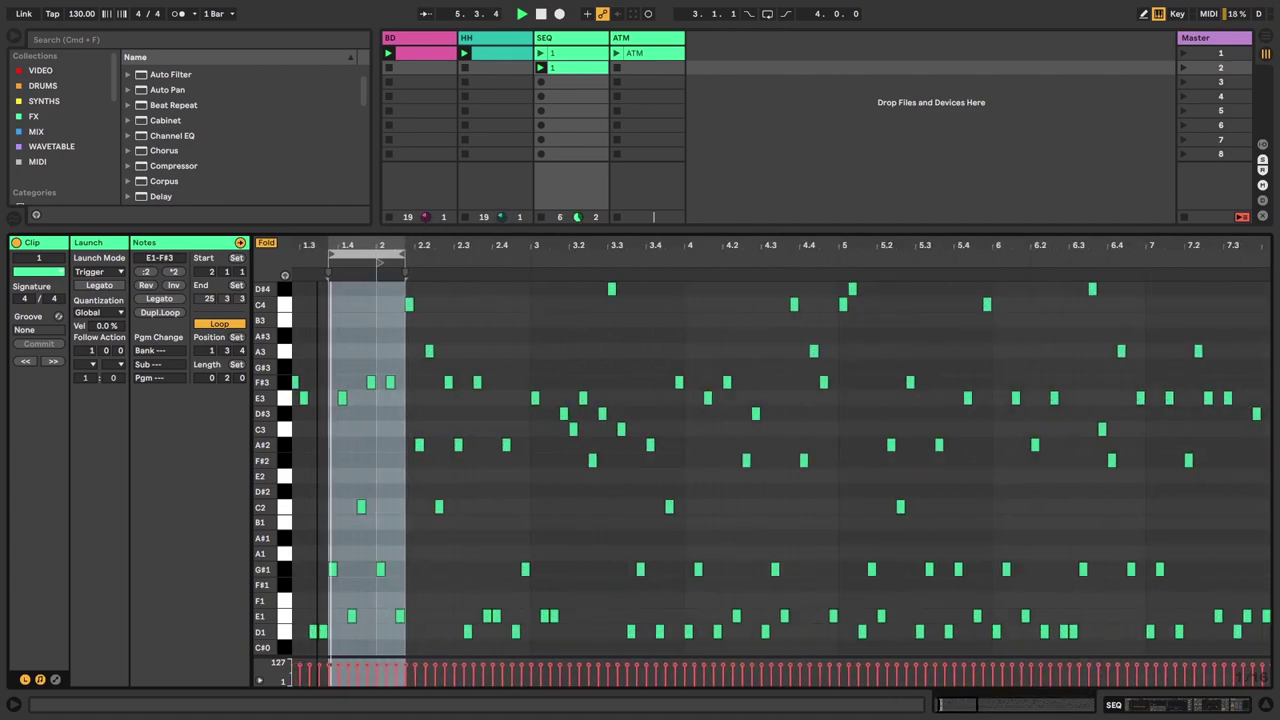
left_click(25, 679)
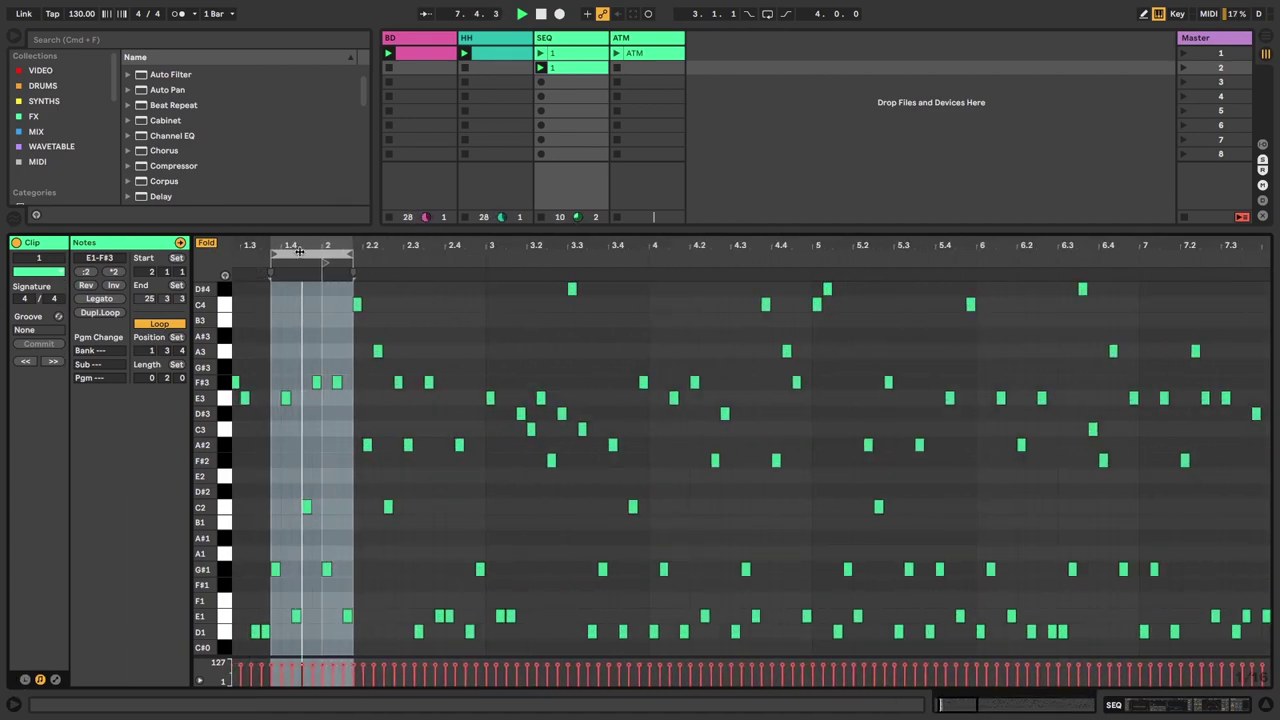
left_click_drag(298, 250, 370, 247)
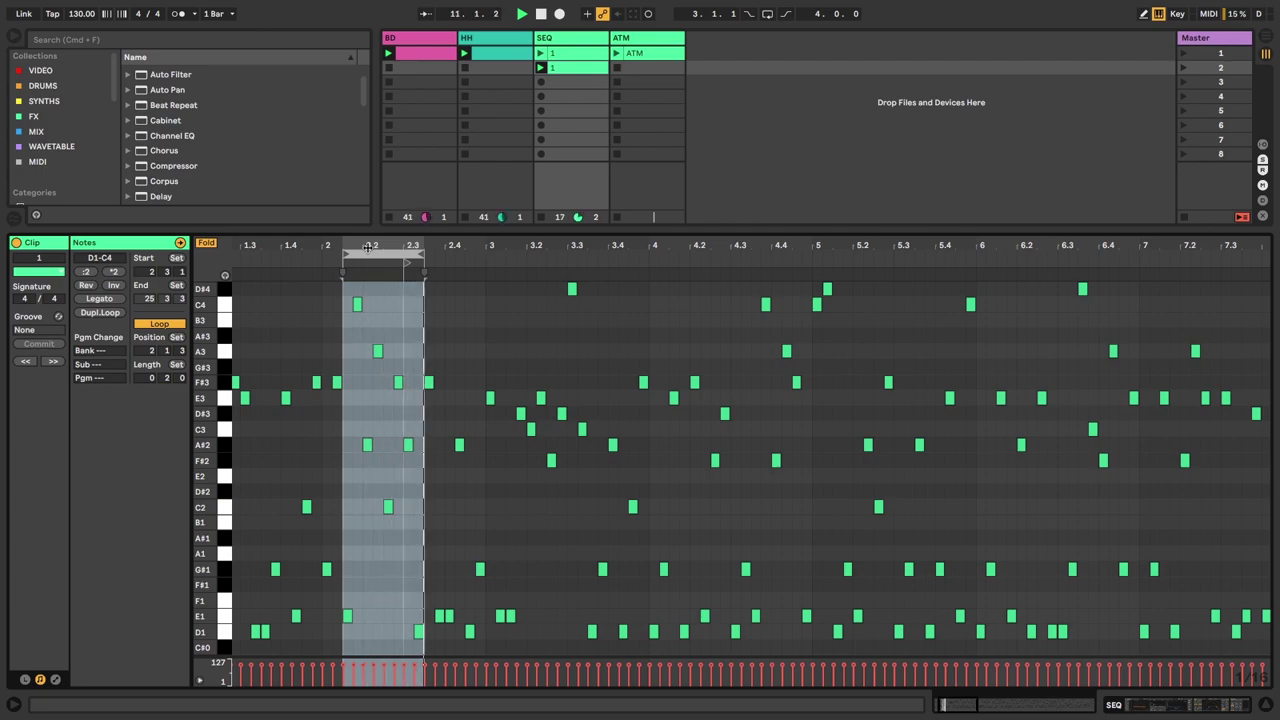
left_click_drag(368, 248, 358, 248)
- Rename the duplicated SEQ clip as 2
right_click(565, 72)
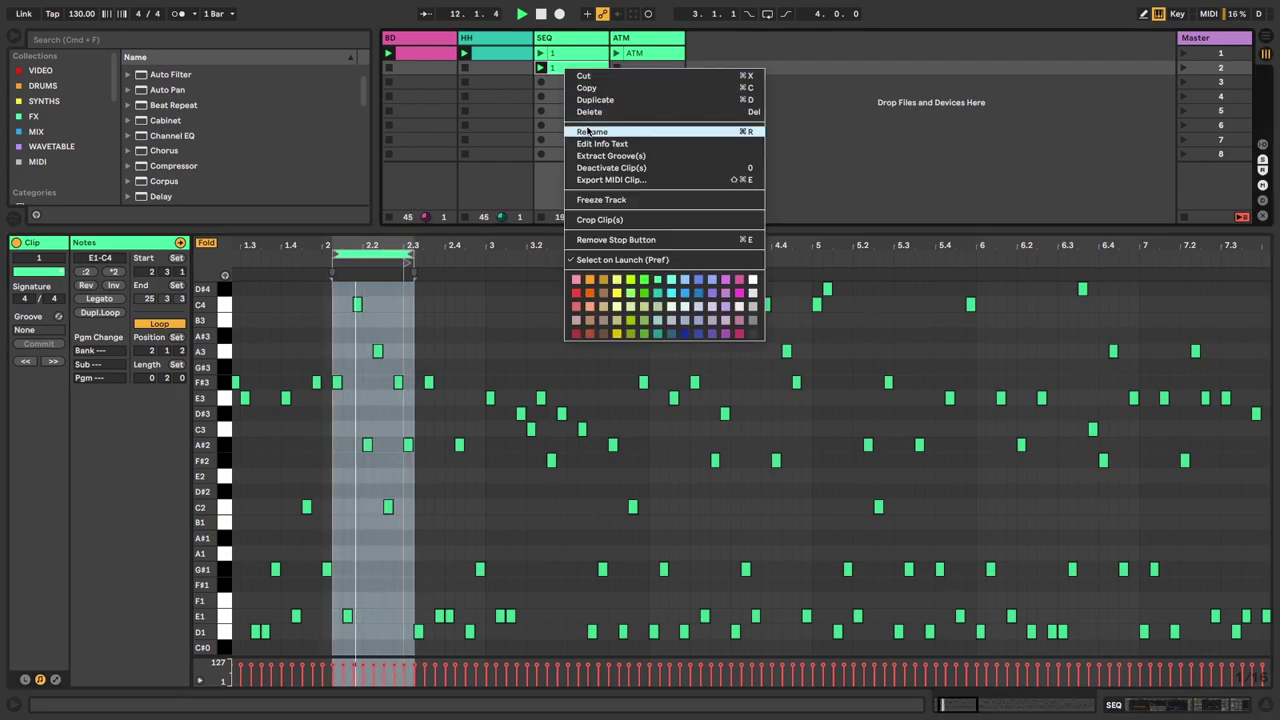
left_click(589, 127)
type("2")
key("Return")
- Duplicate SEQ clip 2, launch the copy and move its loop to position 3.3.2
right_click(583, 69)
left_click(605, 100)
left_click(538, 84)
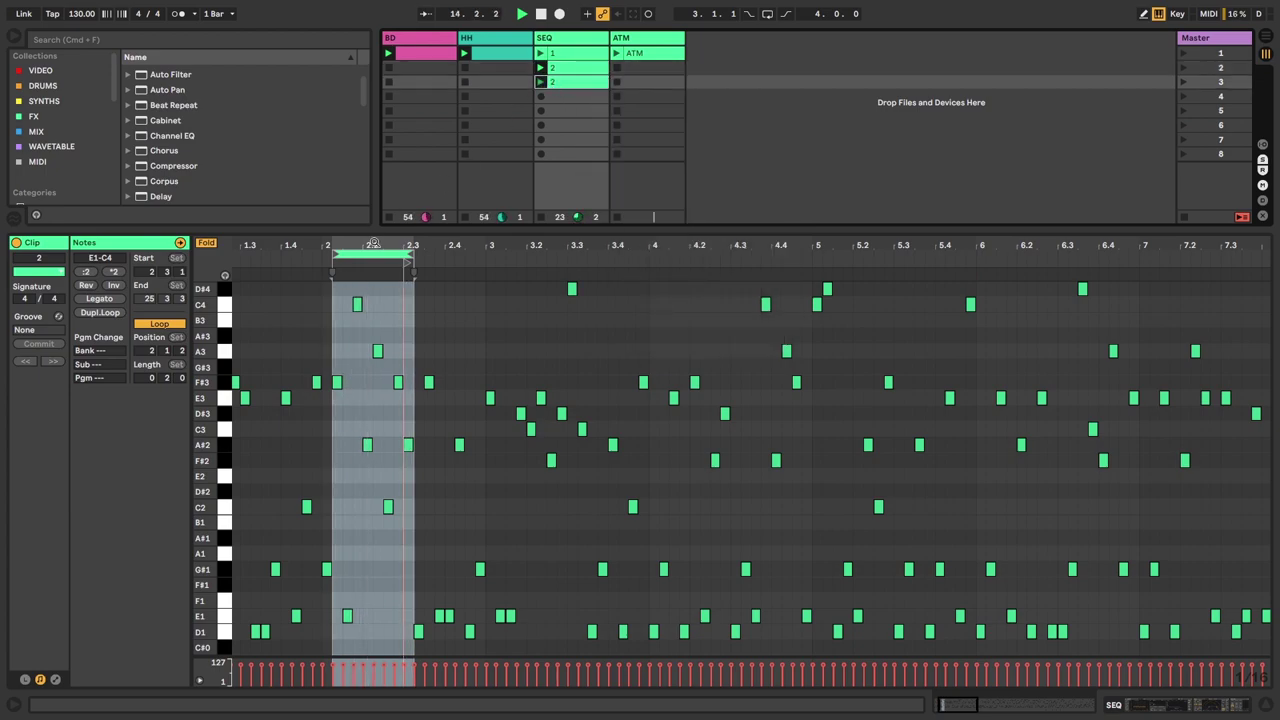
left_click_drag(368, 252, 613, 256)
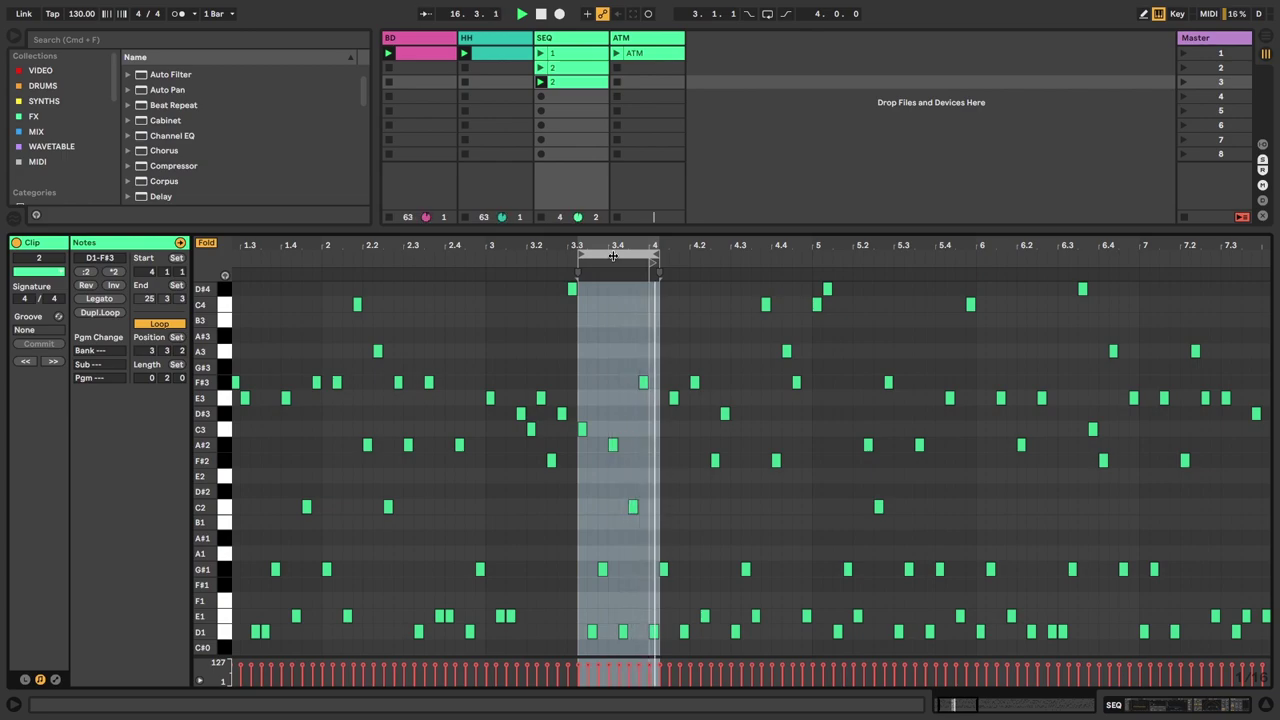
- Rename the SEQ clip in the third slot as 3
right_click(566, 82)
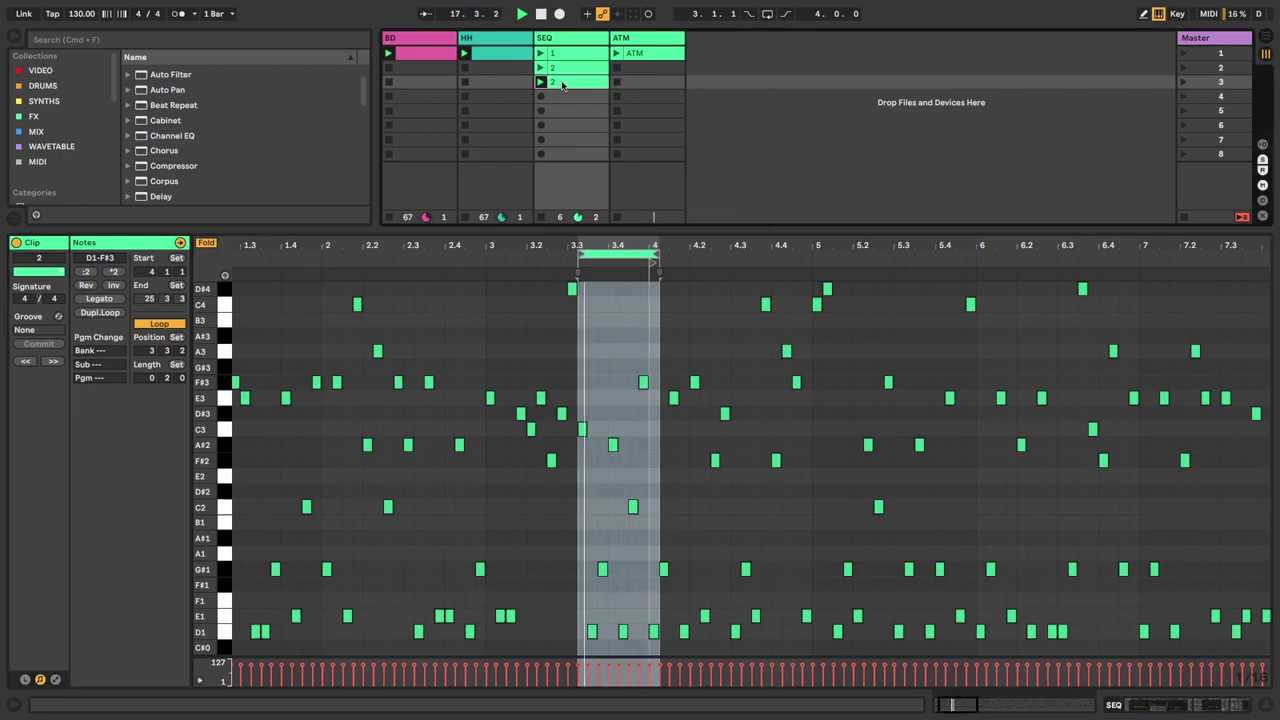
left_click(595, 149)
type("3")
key("Return")
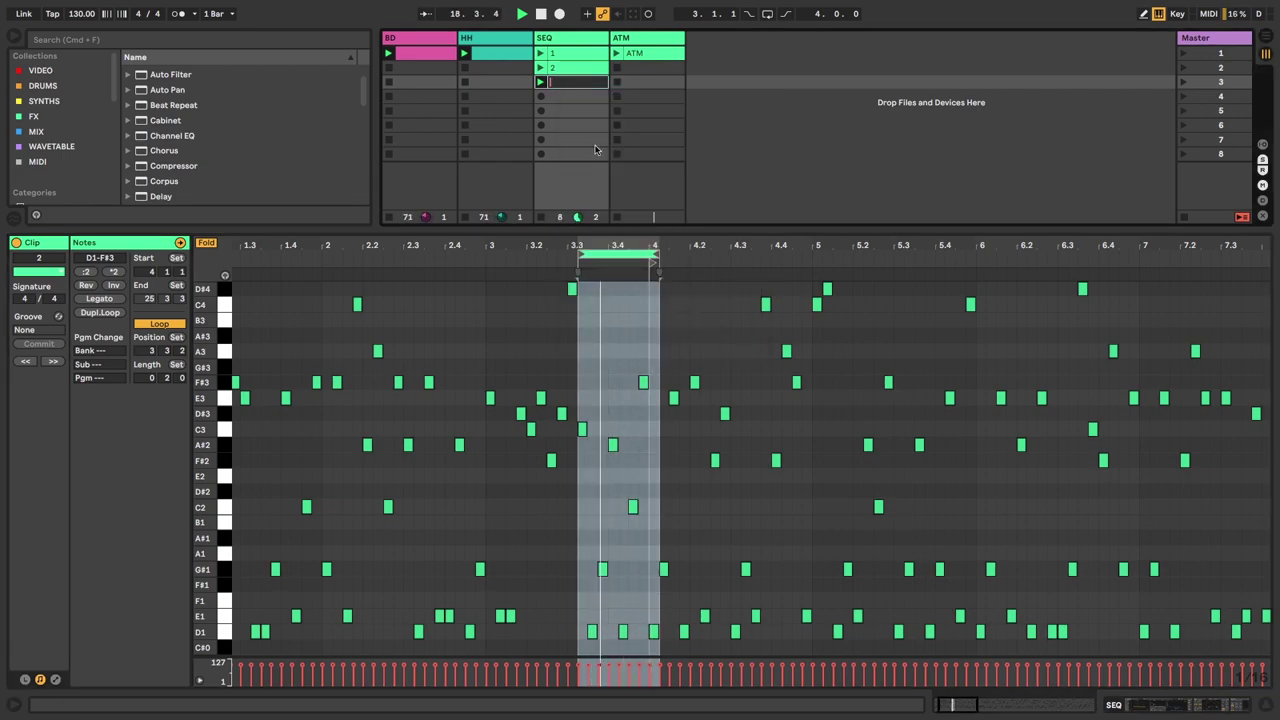
- Duplicate SEQ clip 3, launch the copy and audition loop positions, settling on 5.3.1
right_click(577, 84)
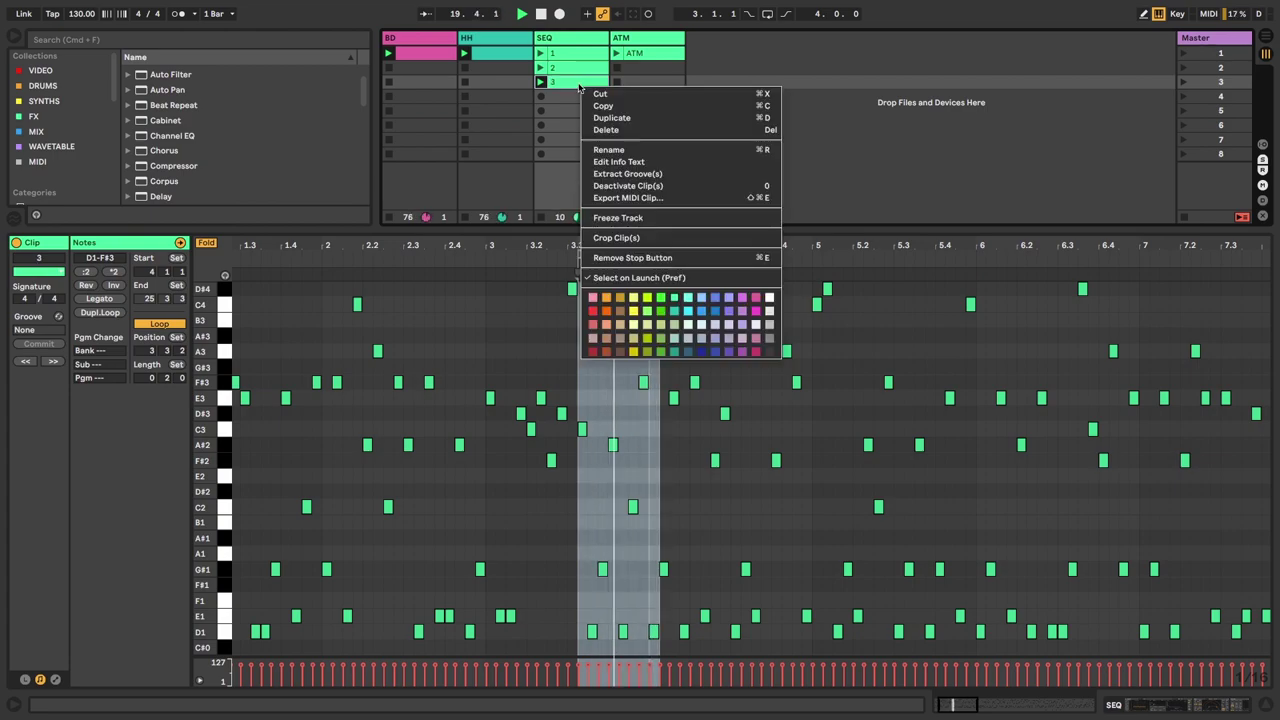
left_click(605, 123)
left_click(540, 97)
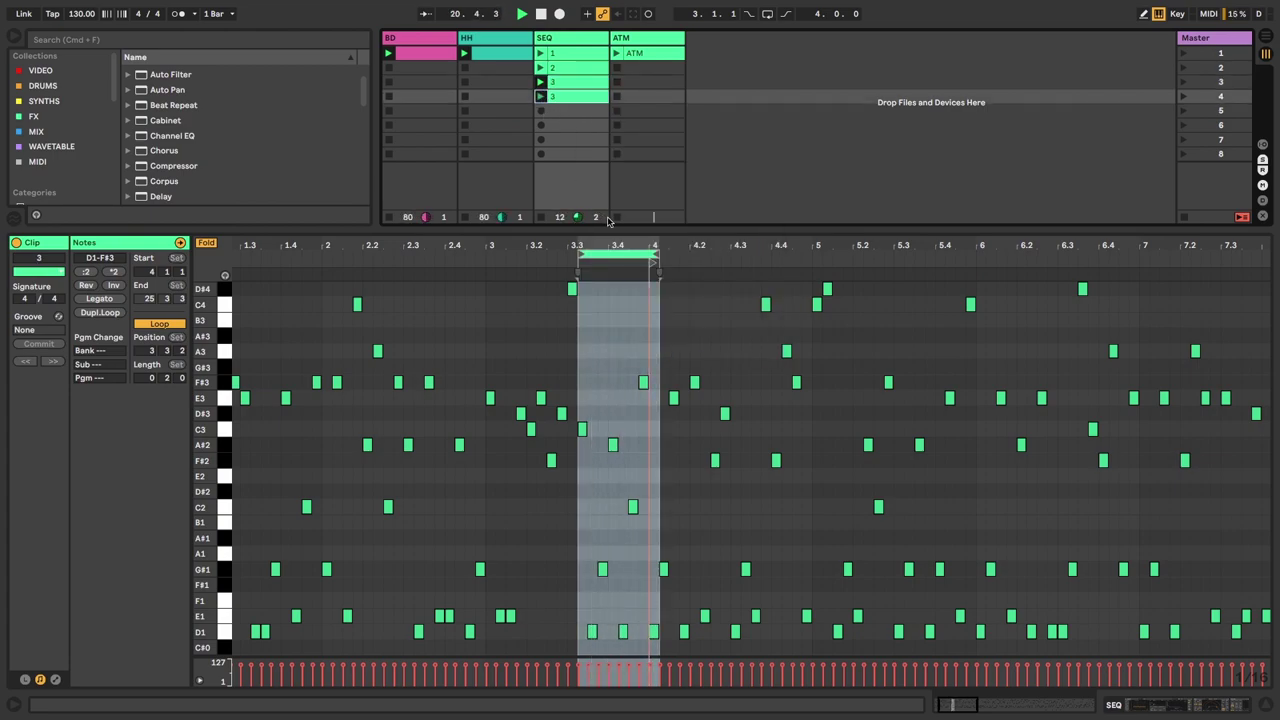
left_click_drag(601, 254, 776, 252)
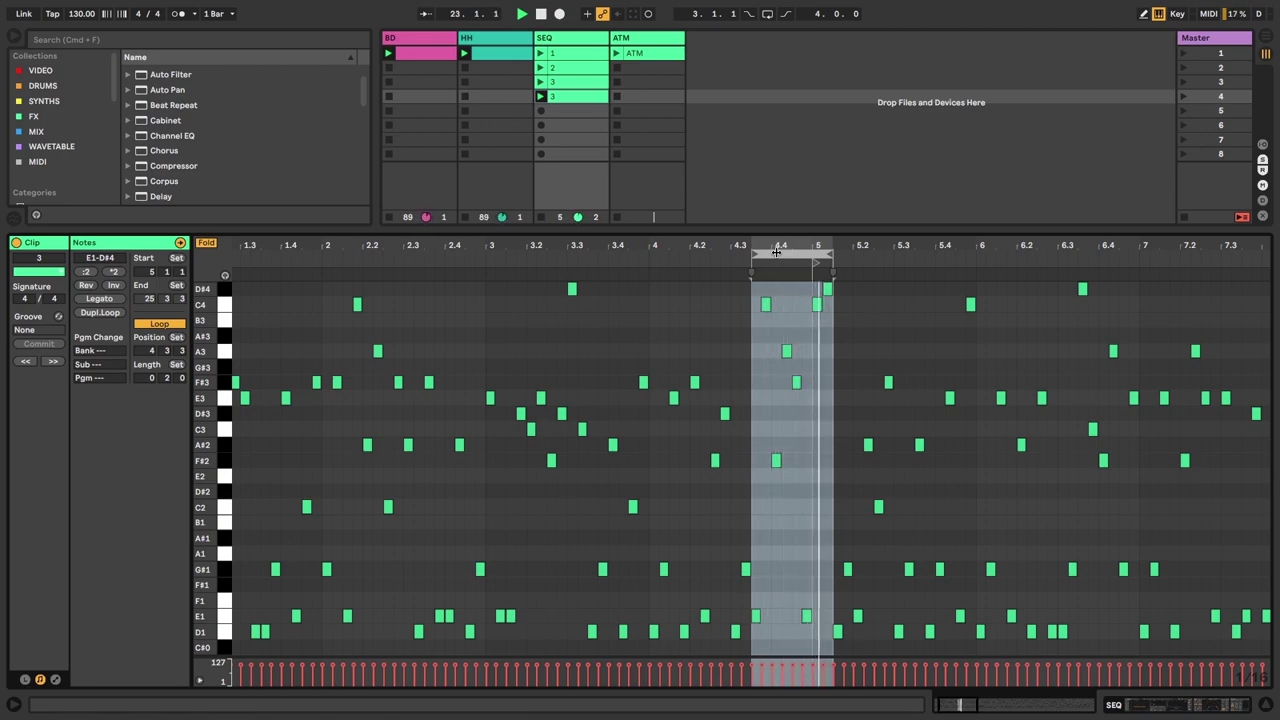
left_click_drag(776, 252, 741, 259)
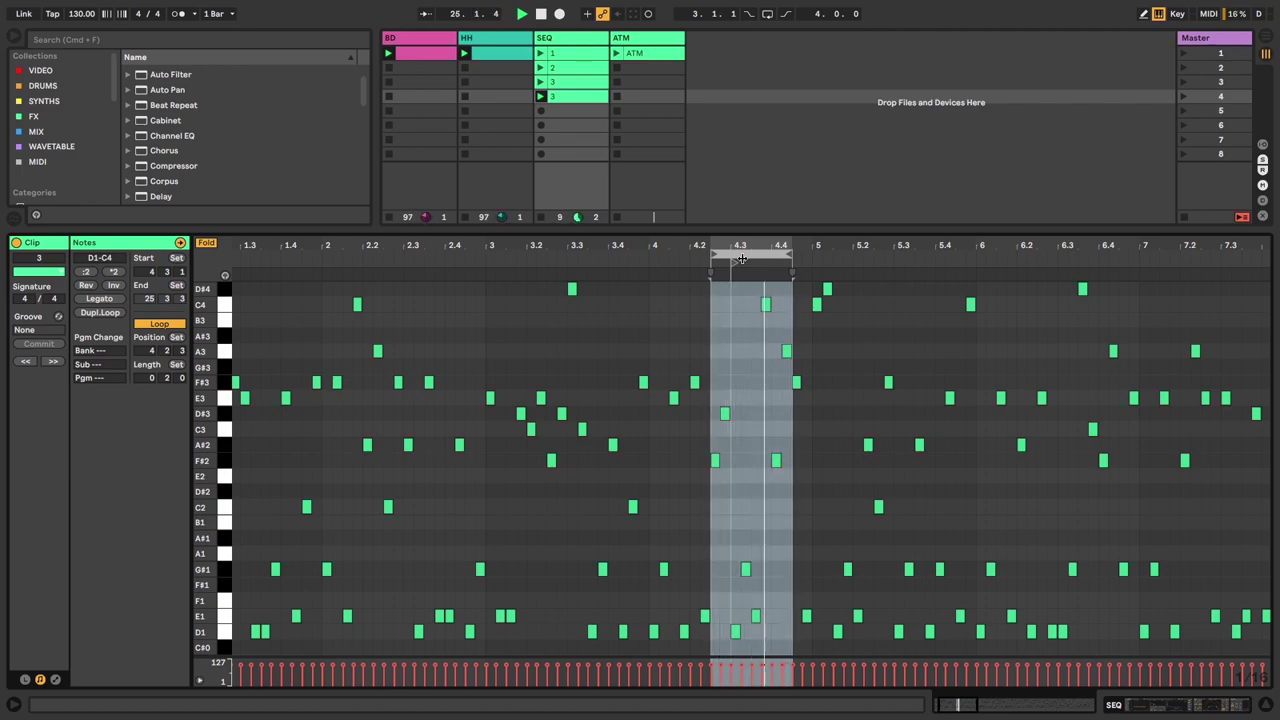
left_click_drag(741, 259, 910, 259)
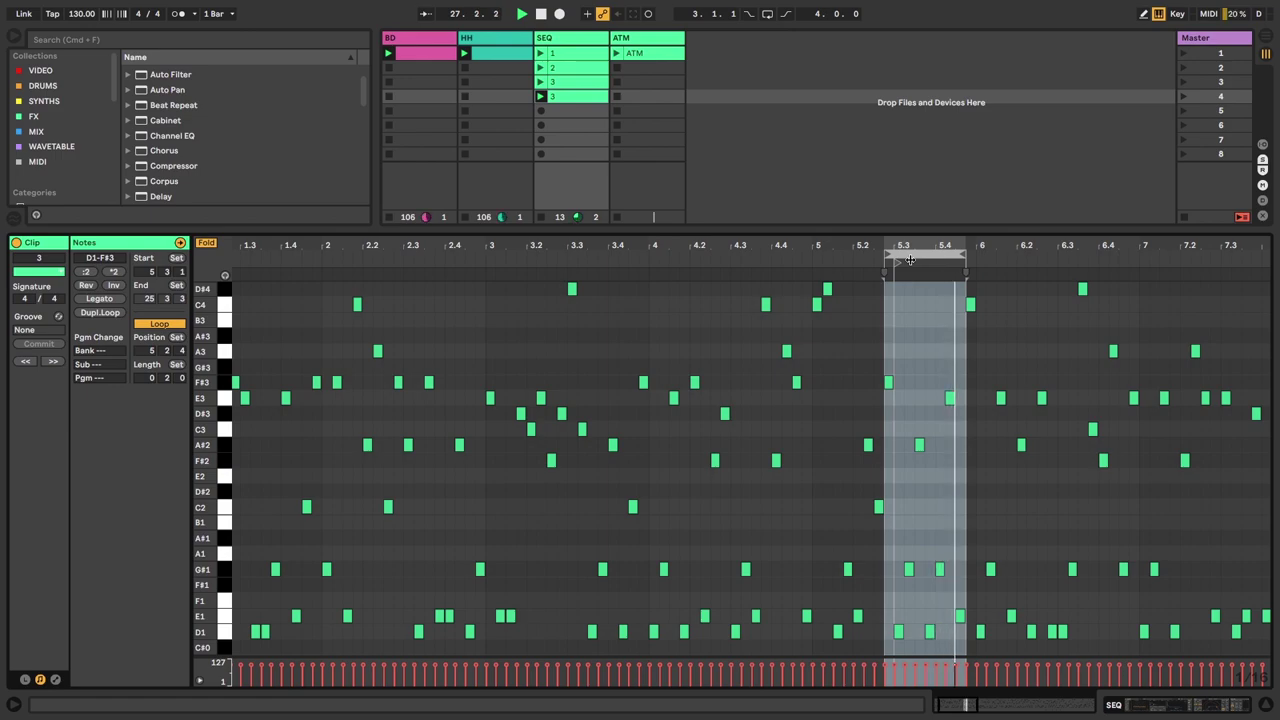
left_click_drag(910, 259, 921, 259)
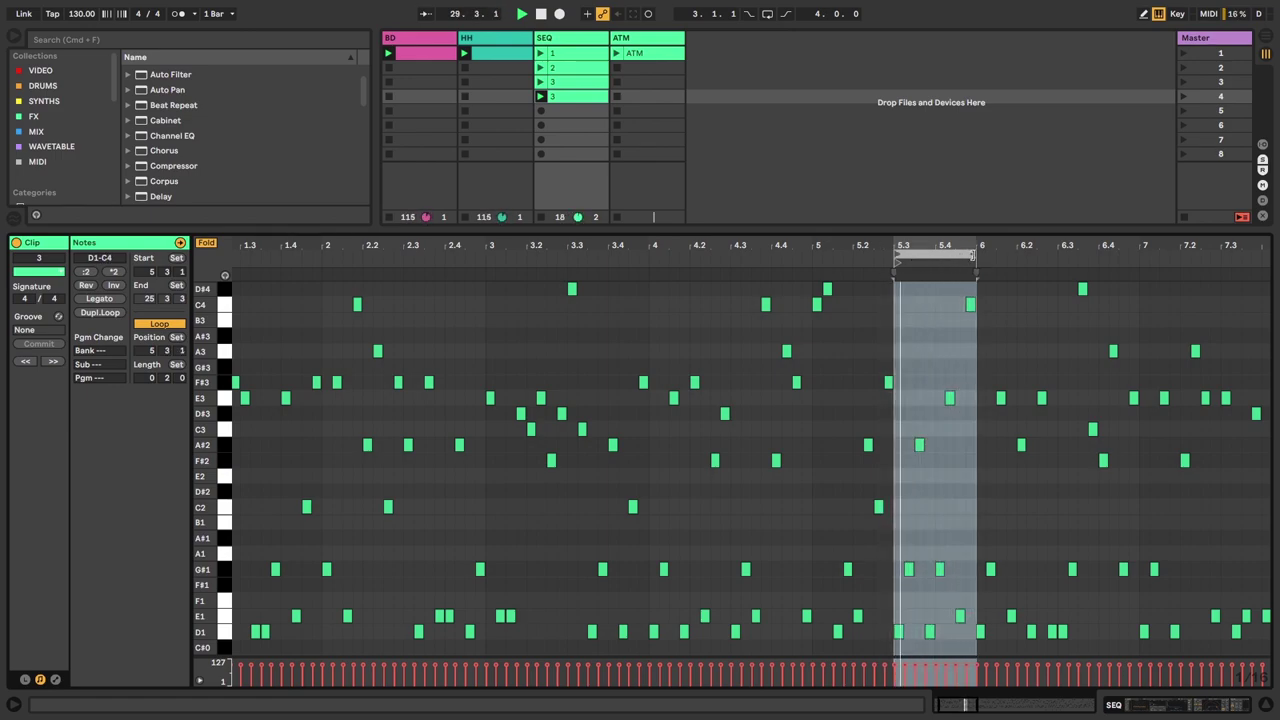
- Shorten the fourth-slot SEQ clip's loop to a length of 0.1.2, comparing it with 0.1.3
left_click_drag(971, 257, 954, 258)
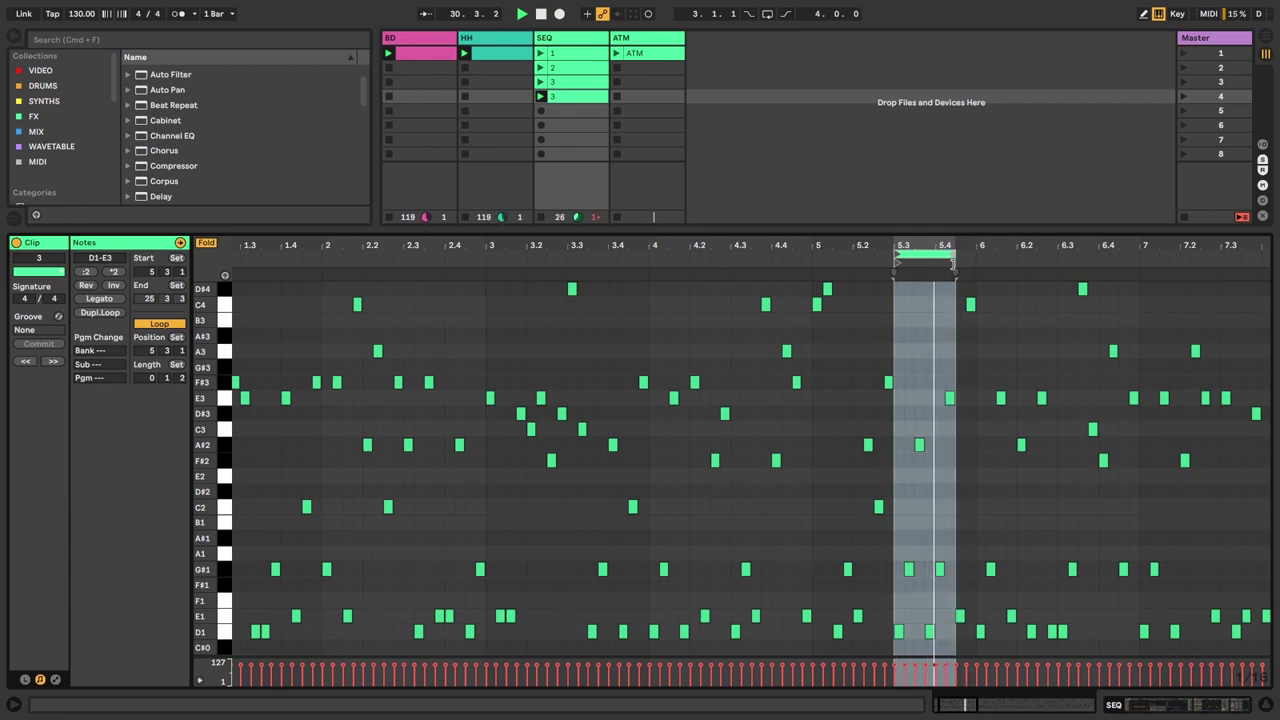
left_click_drag(946, 243, 946, 350)
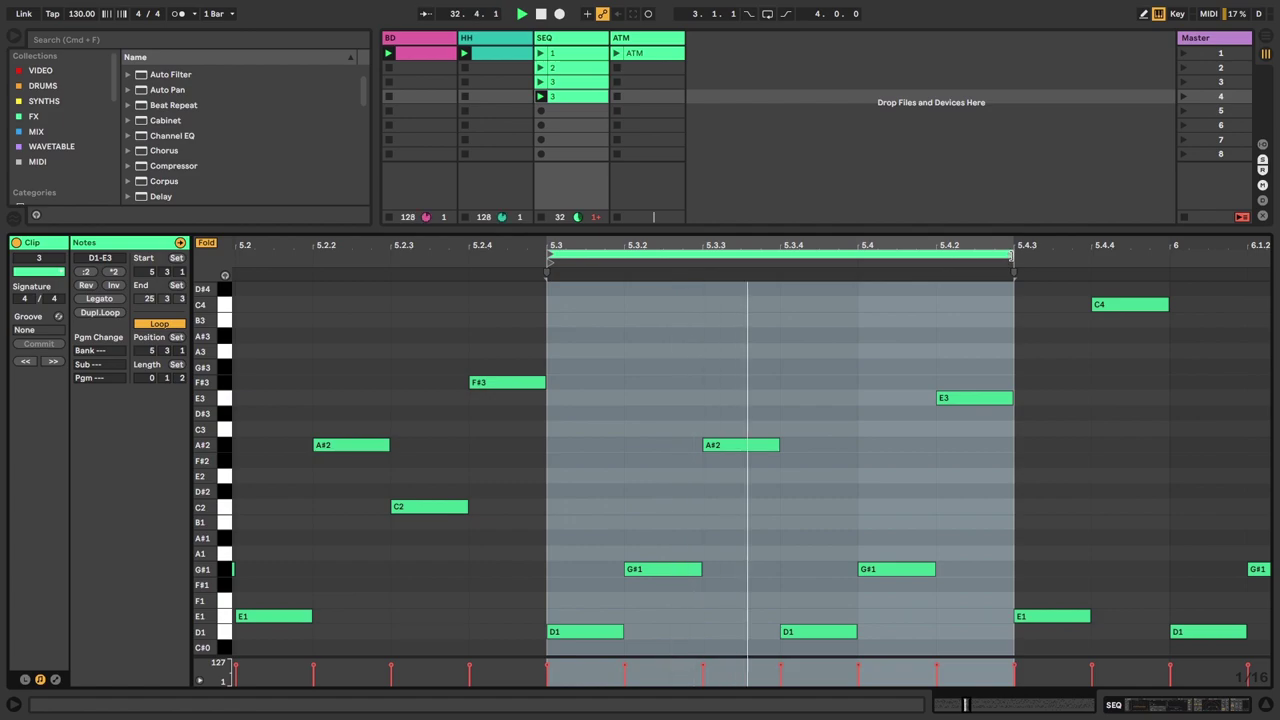
left_click_drag(1011, 257, 1062, 258)
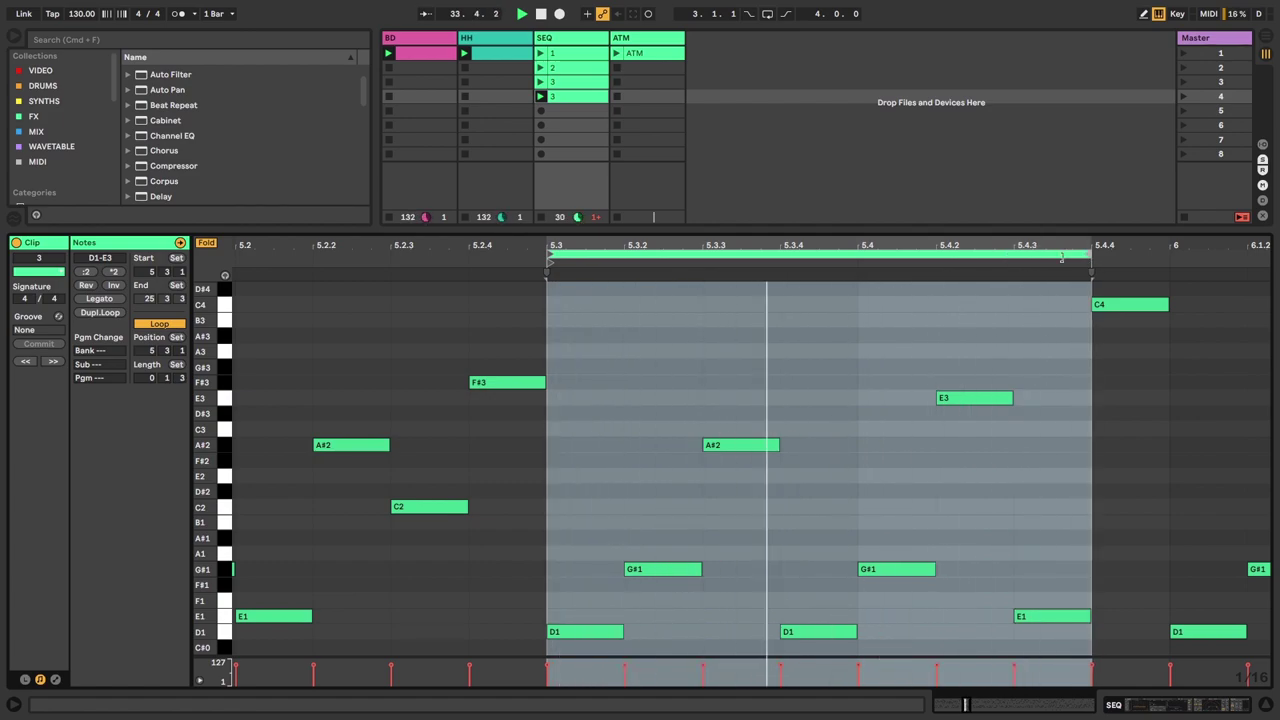
left_click_drag(1062, 257, 1010, 263)
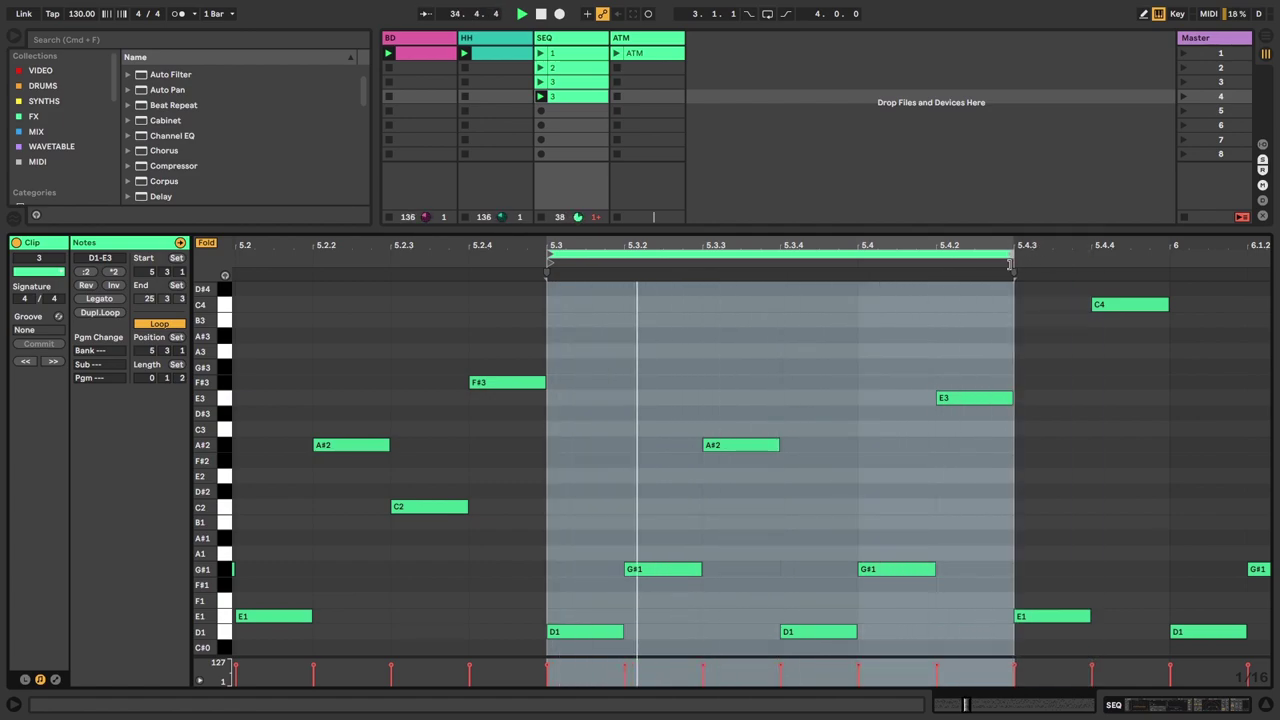
- Rename the SEQ clip in the fourth slot as 4
right_click(577, 97)
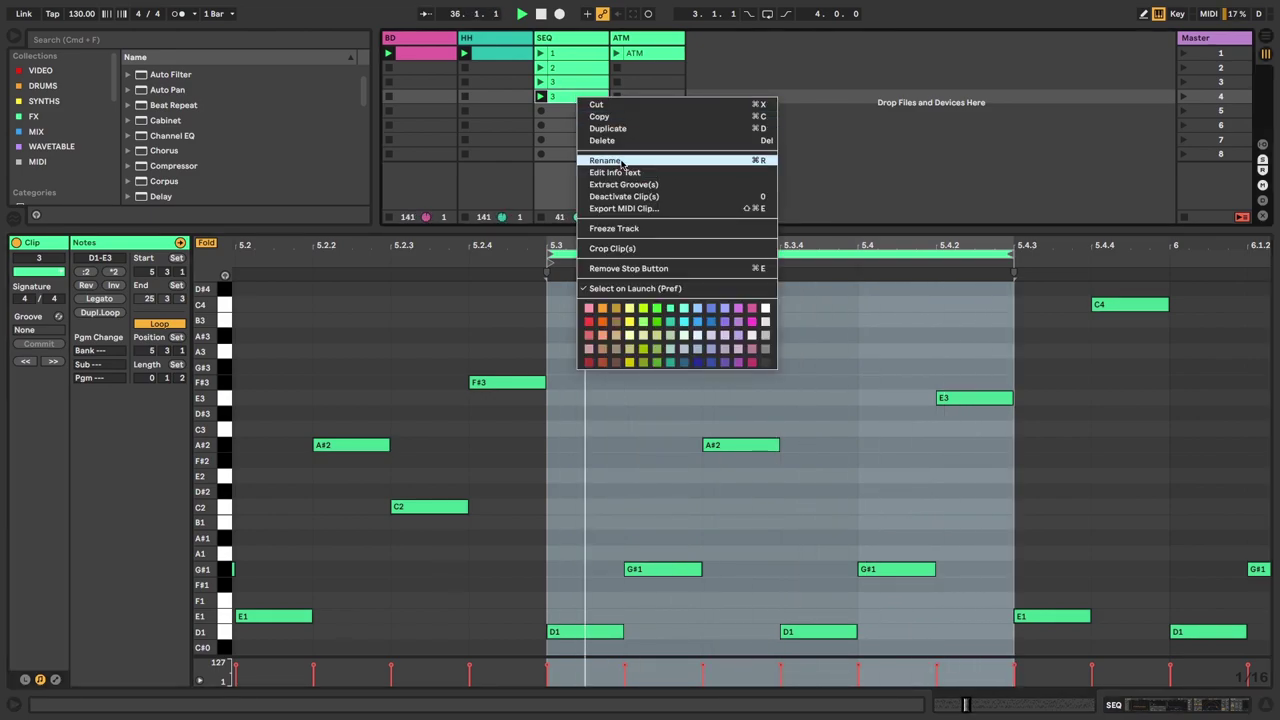
left_click(621, 162)
type("4")
key("Return")
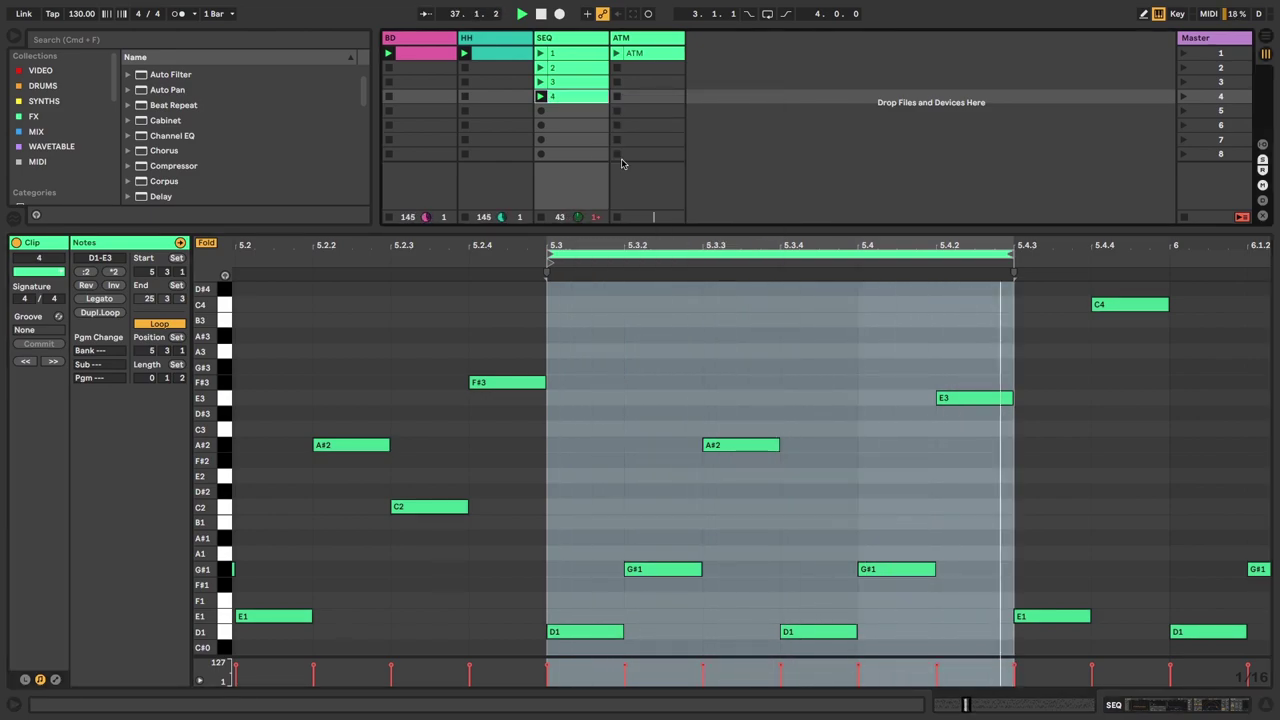
- Duplicate SEQ clip 4, launch the copy and audition loop positions across its full length, settling on 12.3.3
right_click(579, 98)
left_click(600, 132)
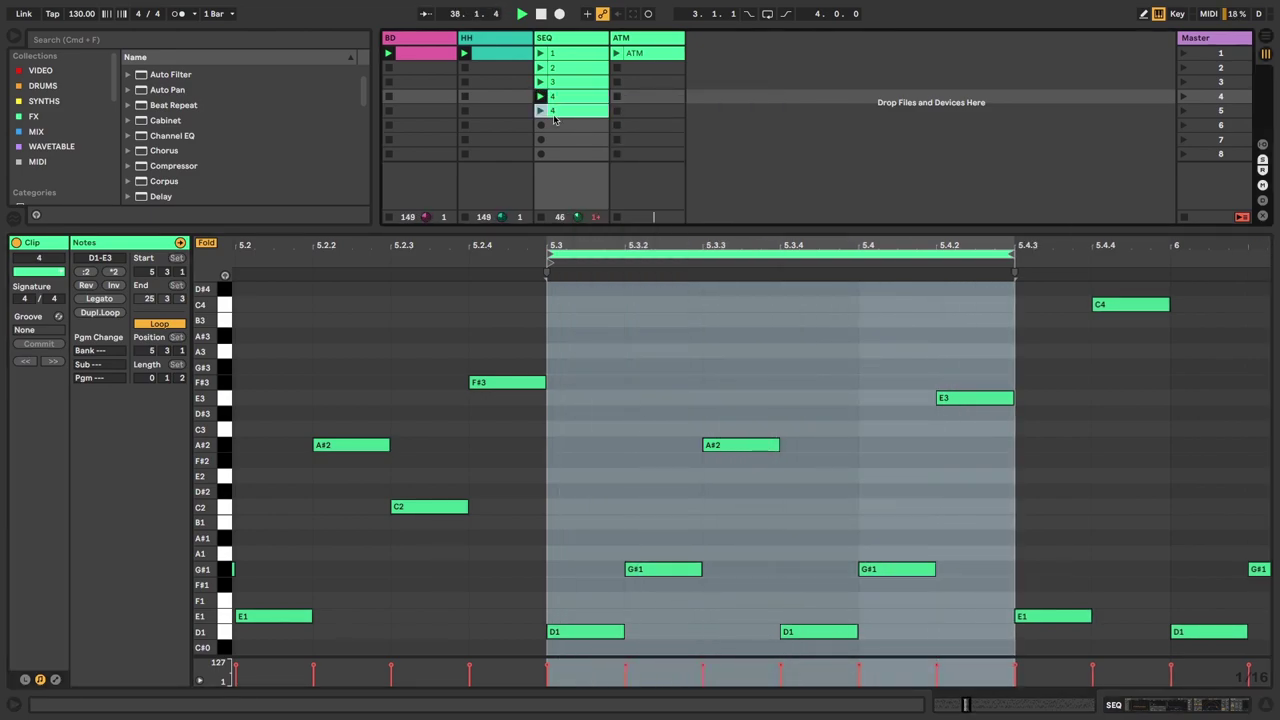
left_click(541, 112)
left_click_drag(693, 246, 693, 120)
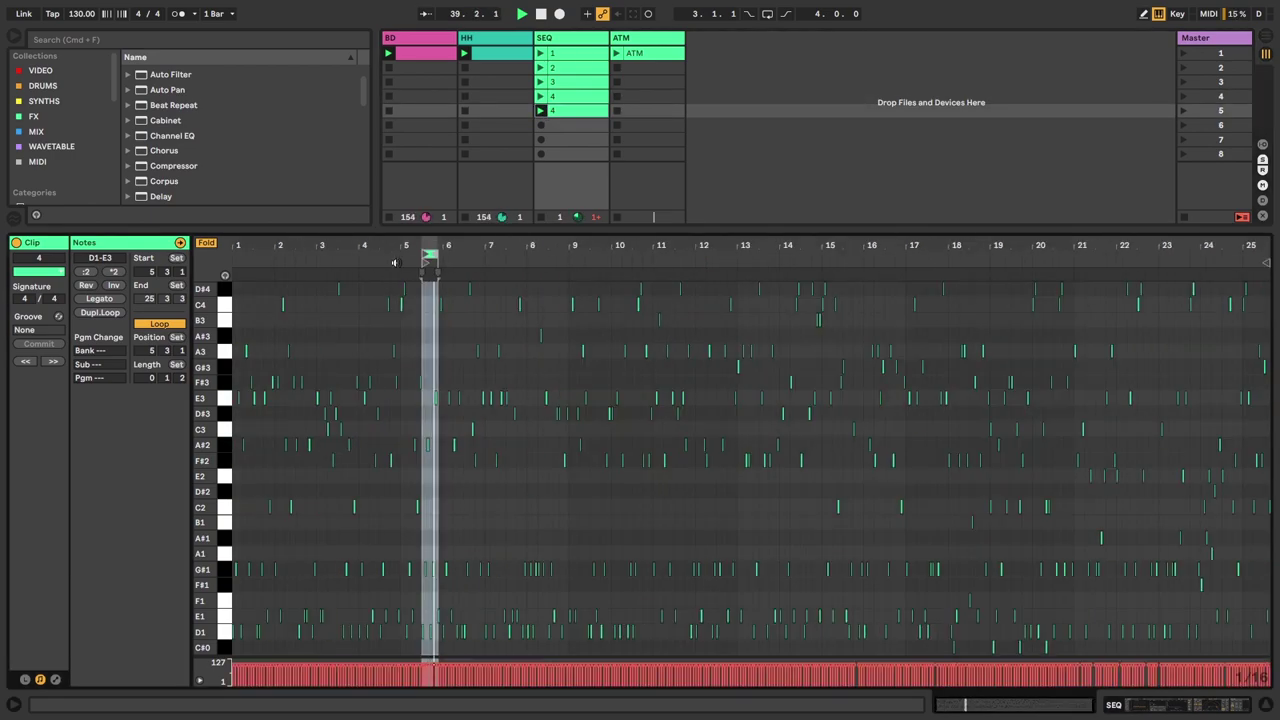
left_click_drag(429, 253, 730, 290)
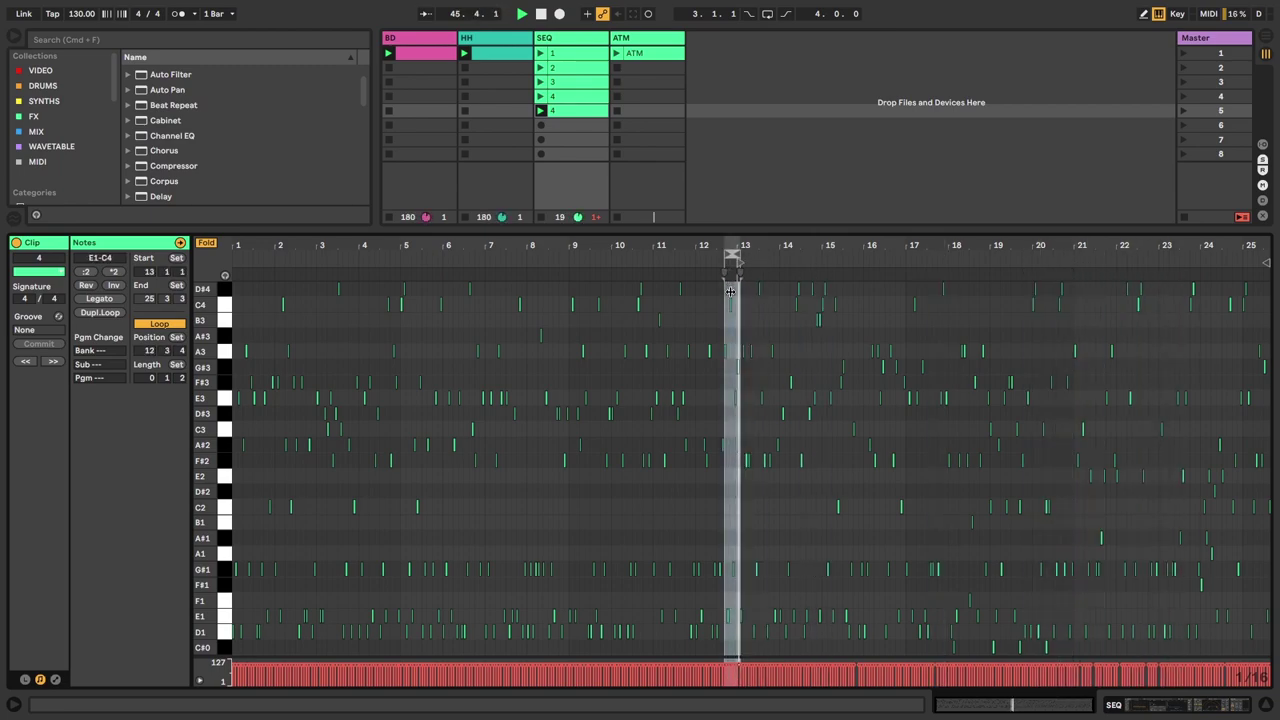
- Rename the SEQ clip in the fifth slot as 5
right_click(562, 111)
left_click(609, 173)
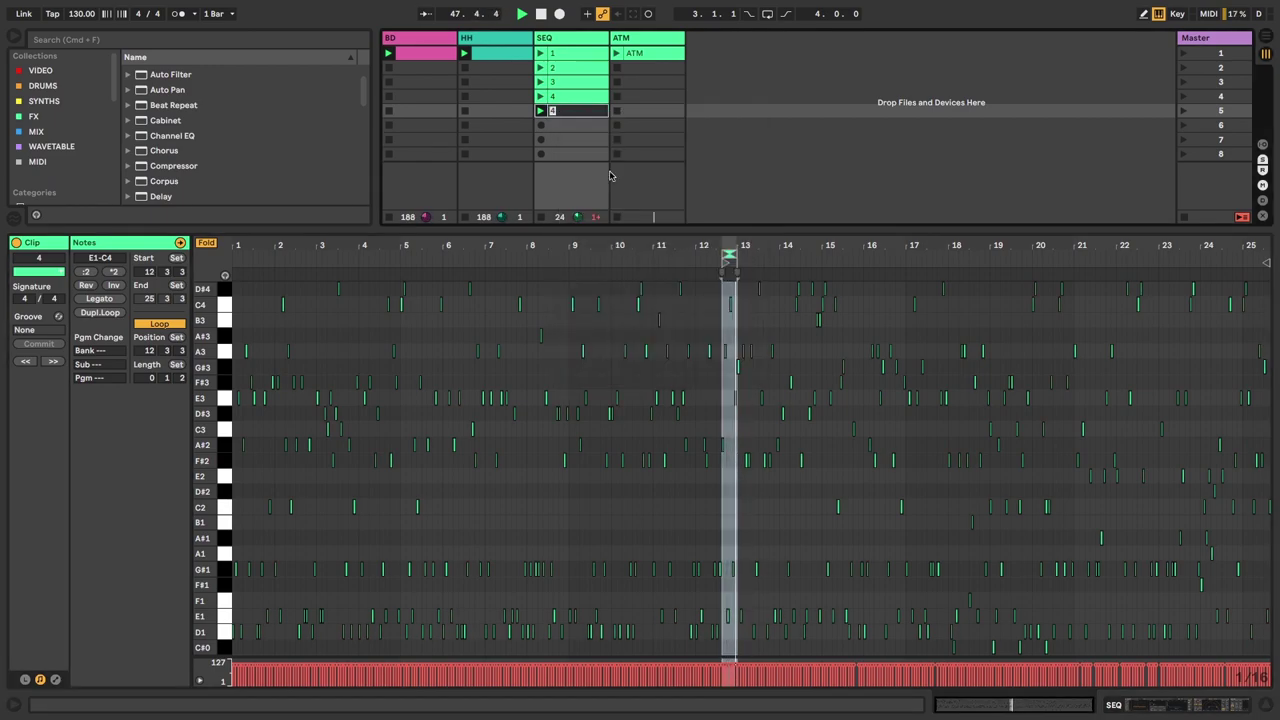
type("5")
key("Return")
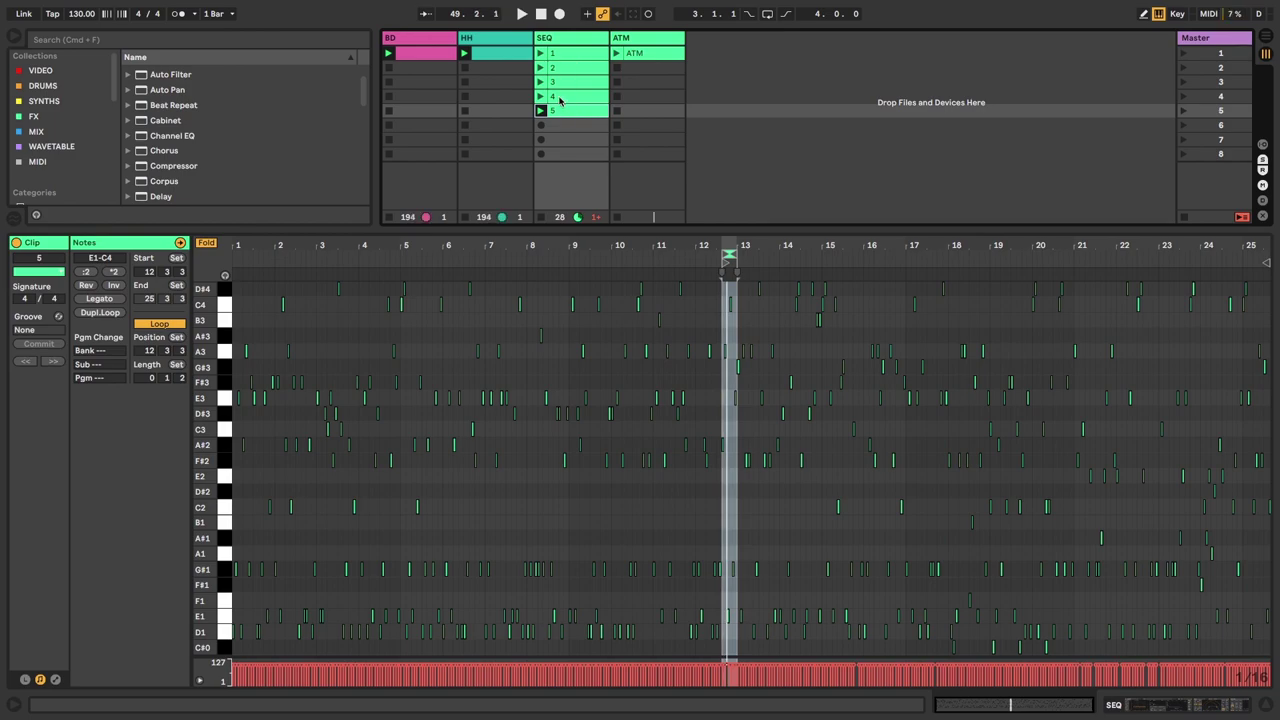
- Delete the clip on the ATM track and enlarge the session area to expose the full mixer
right_click(660, 65)
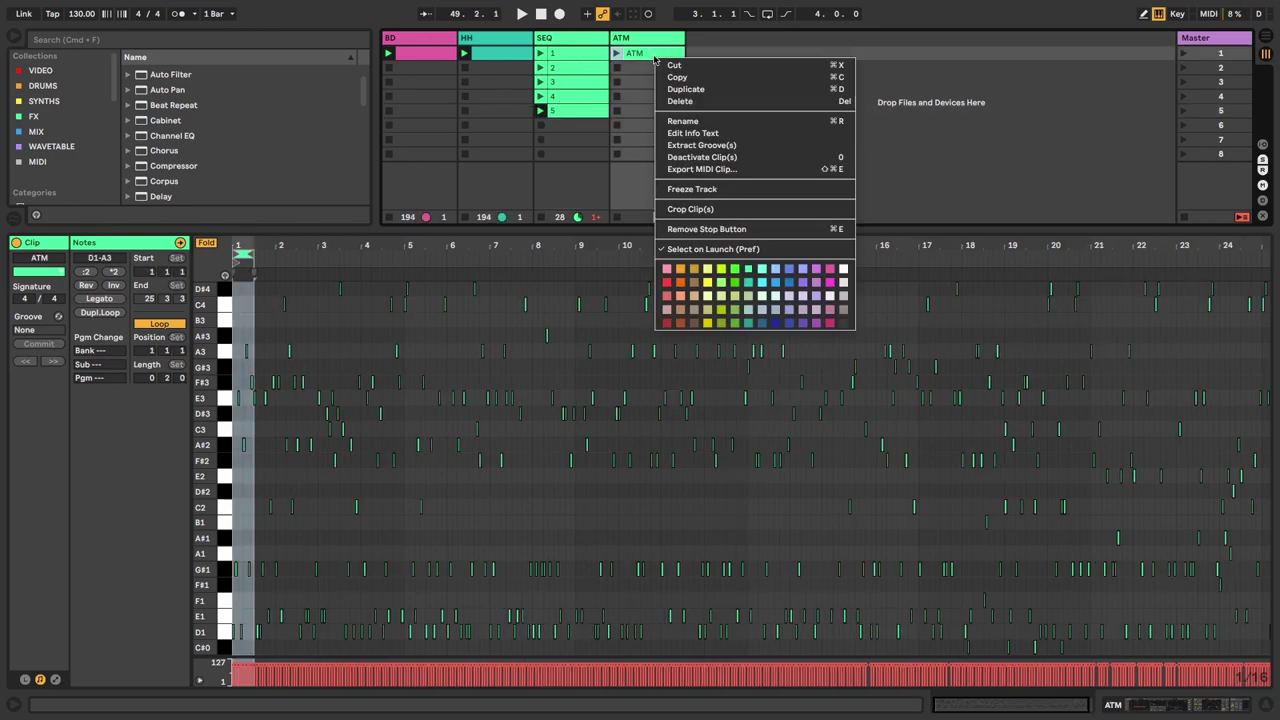
left_click(676, 101)
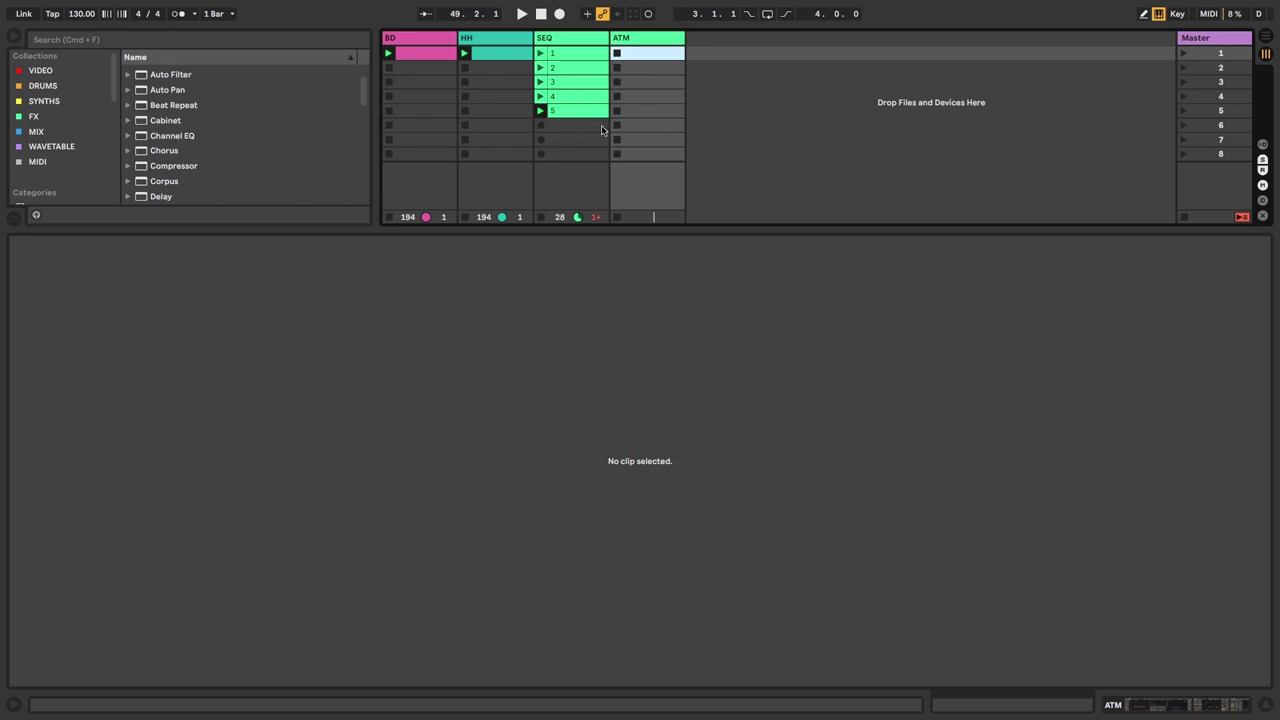
left_click_drag(545, 236, 541, 445)
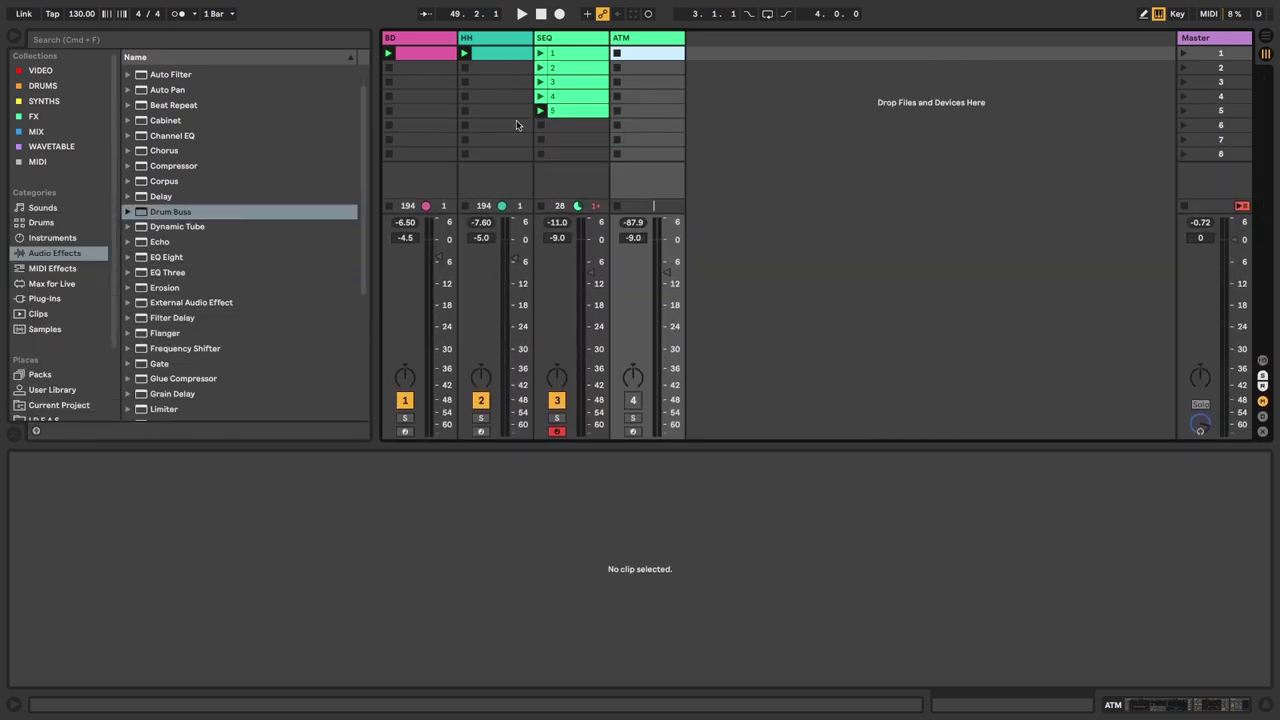
- Launch SEQ clip 2 and crop it to its looped region
left_click(541, 69)
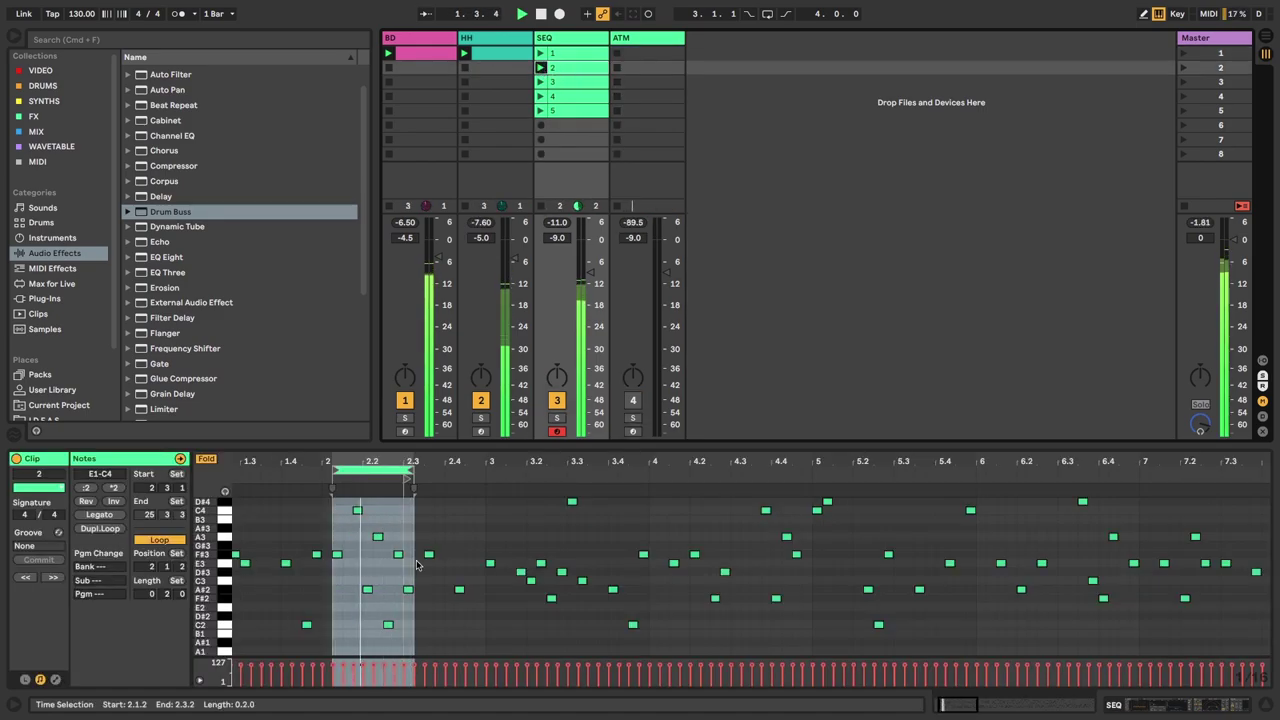
right_click(391, 516)
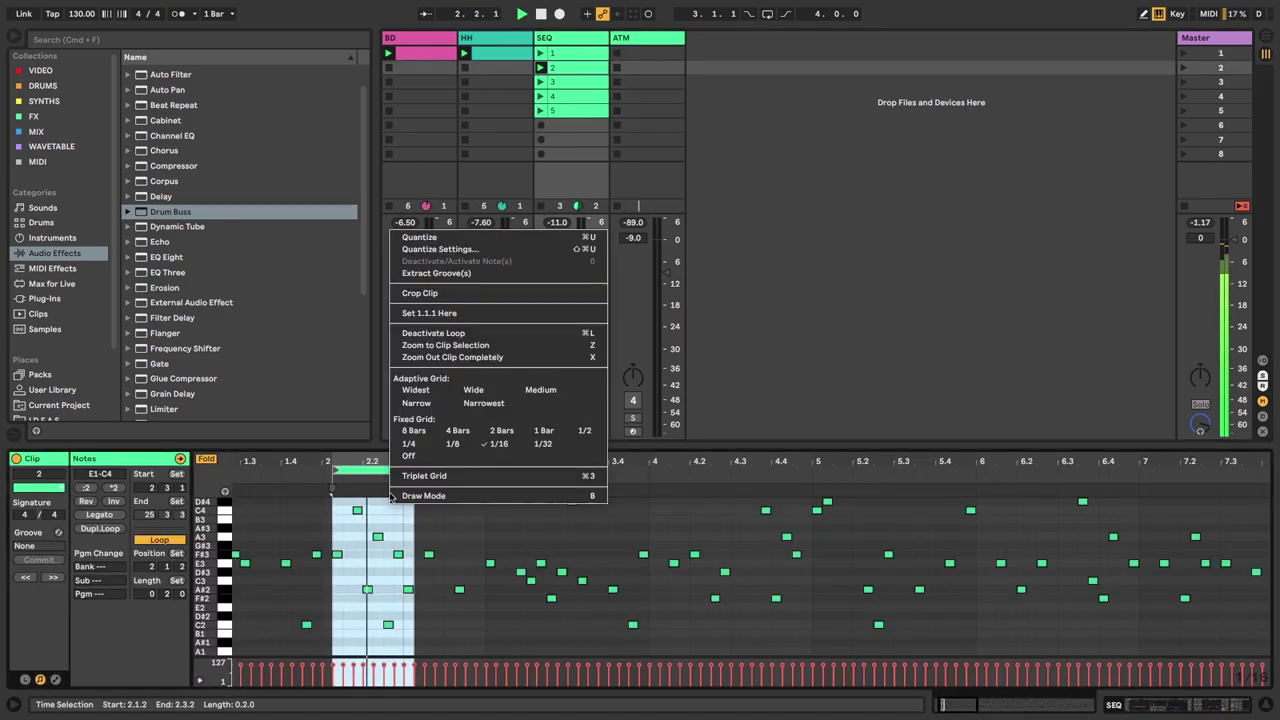
left_click(416, 293)
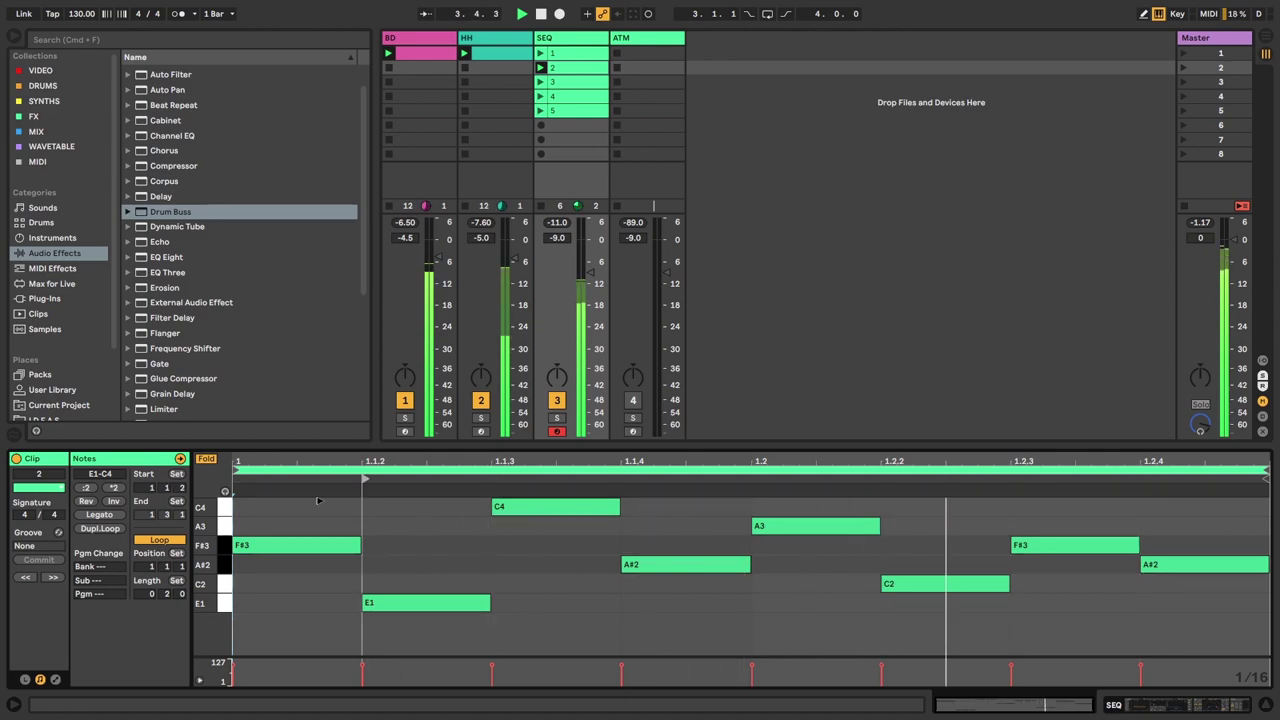
- Deactivate the C4, A3 and C2 notes in SEQ clip 2
left_click(541, 514)
left_click(803, 529)
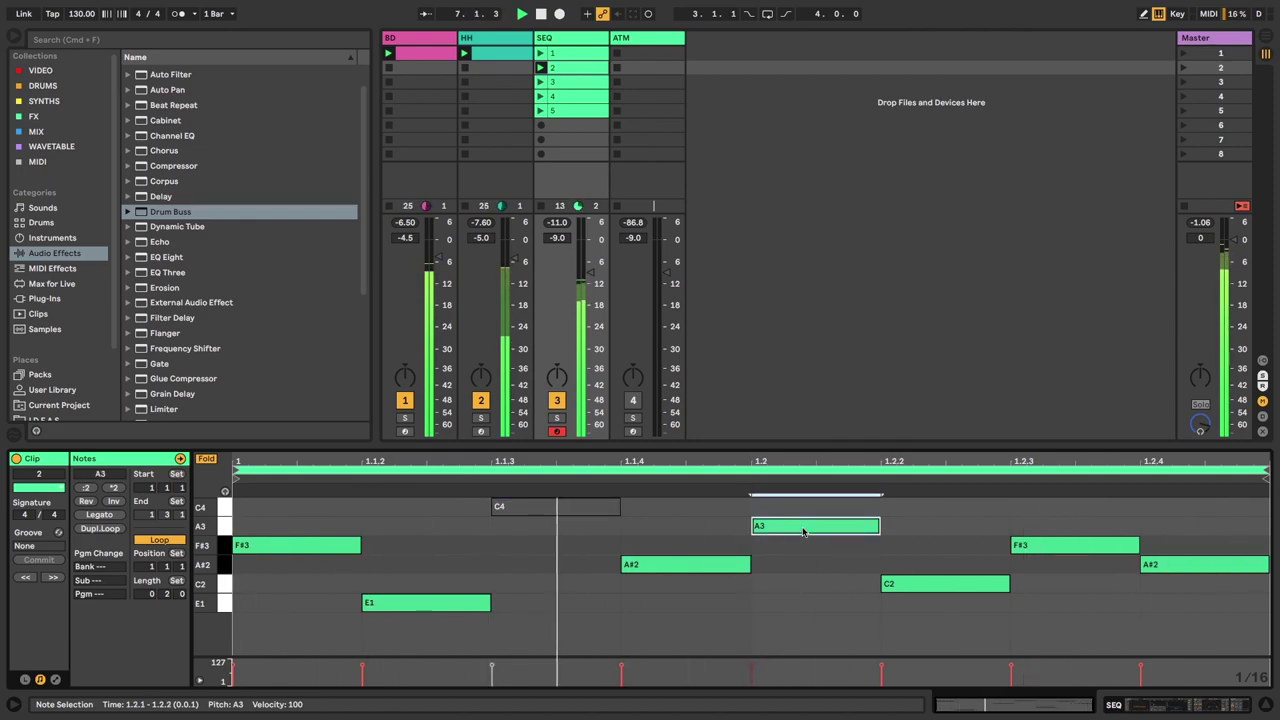
key("0")
left_click(926, 584)
key("0")
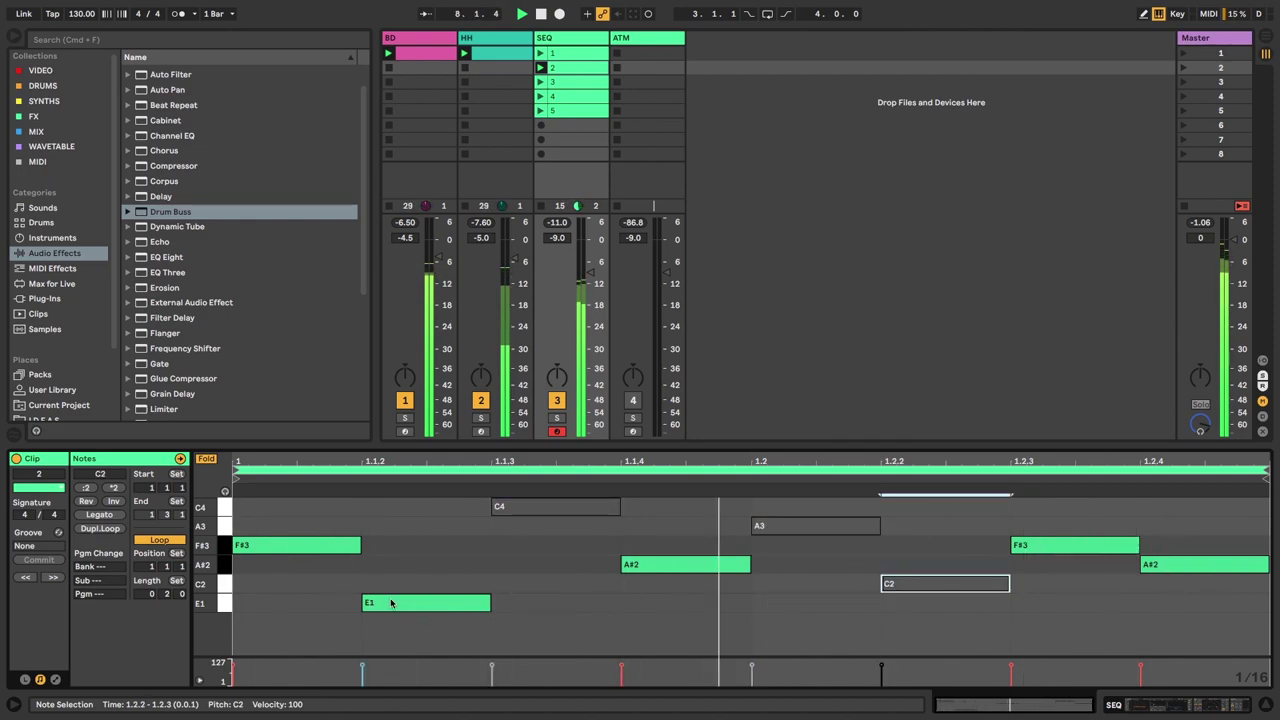
left_click(252, 545)
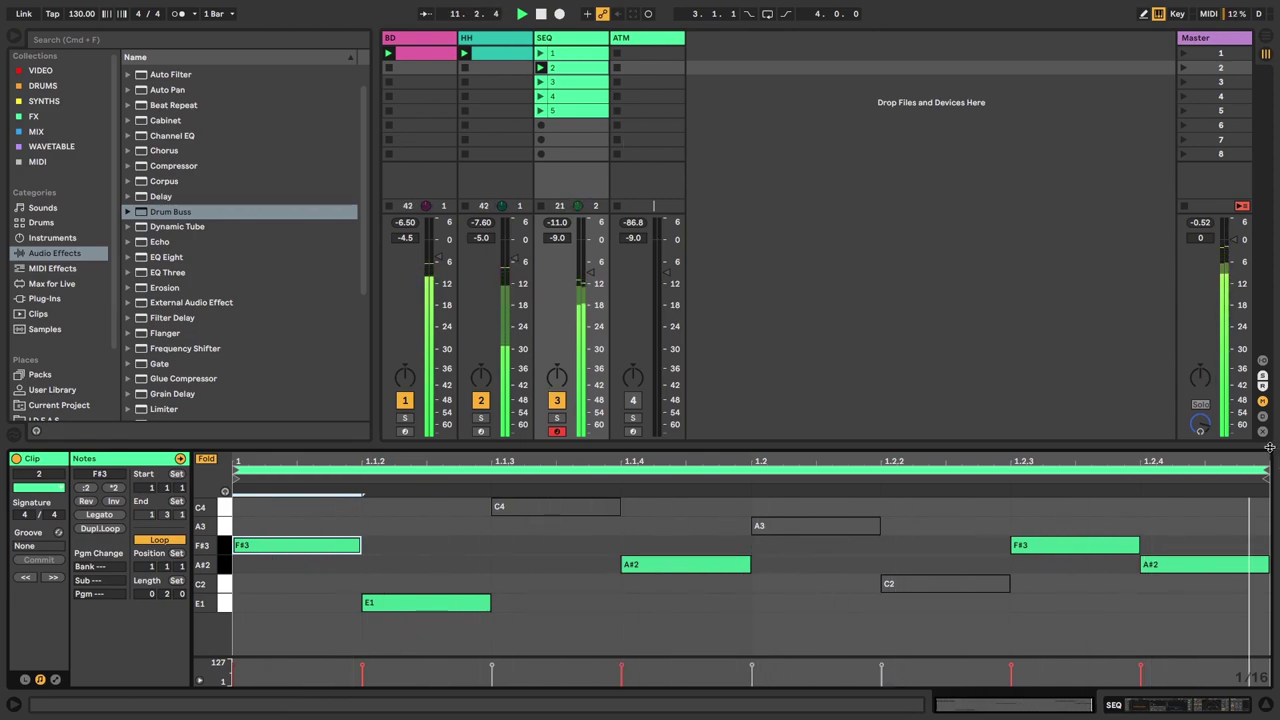
- Shorten SEQ clip 2's loop from the front to start at 1.1.3 with a length of 0.1.2
left_click_drag(1265, 470, 1270, 503)
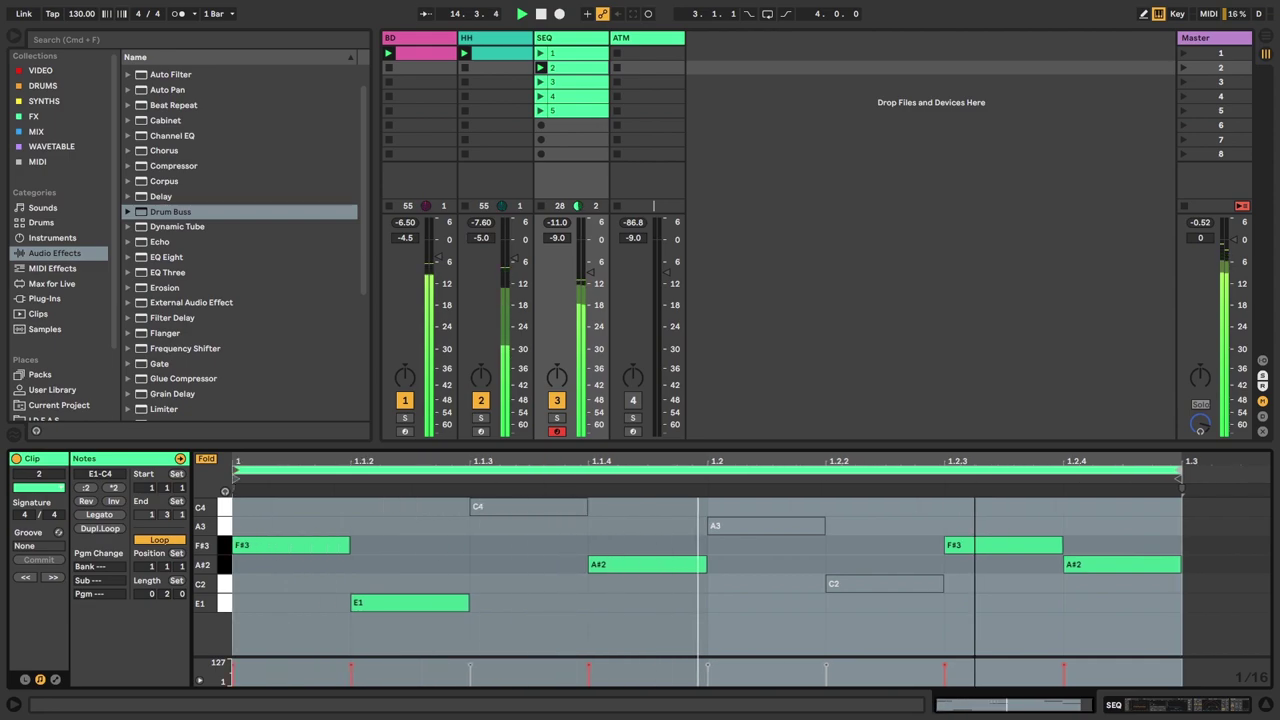
left_click_drag(237, 472, 456, 478)
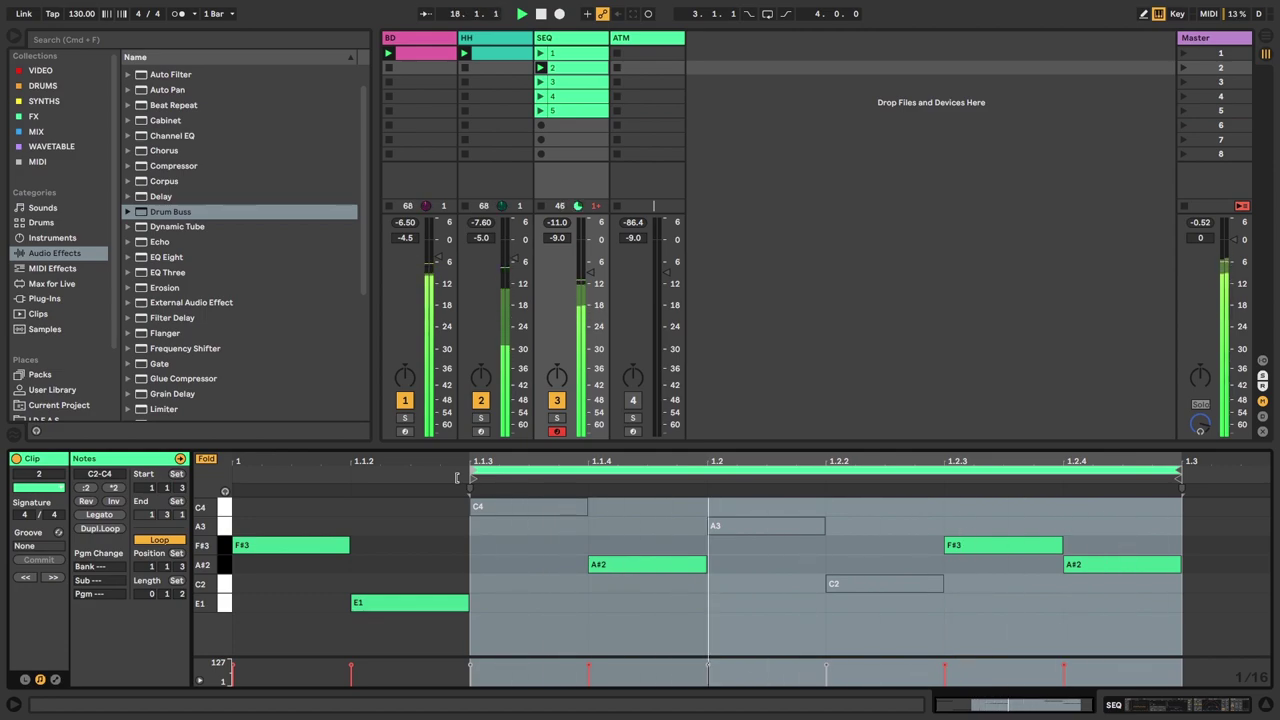
- Audition SEQ clip 2 with C4 switched on and off, and deactivate the A#2 note at 1.1.4
left_click(766, 528)
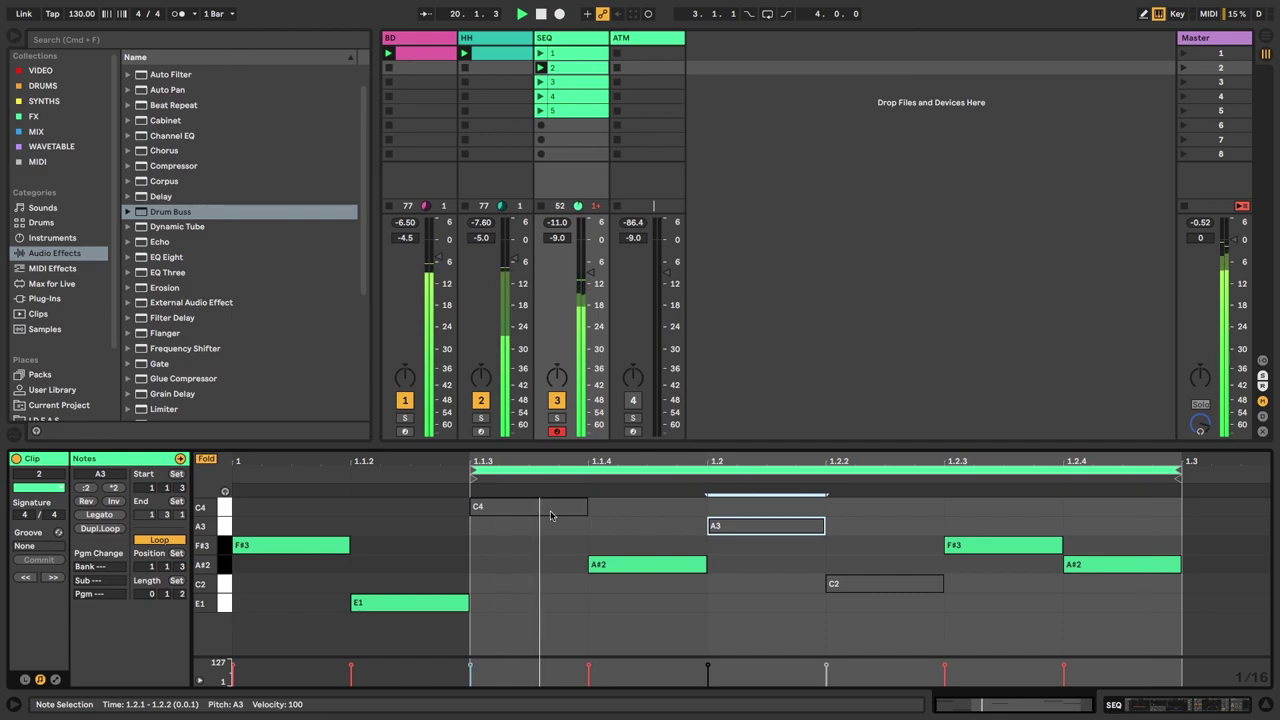
left_click(530, 510)
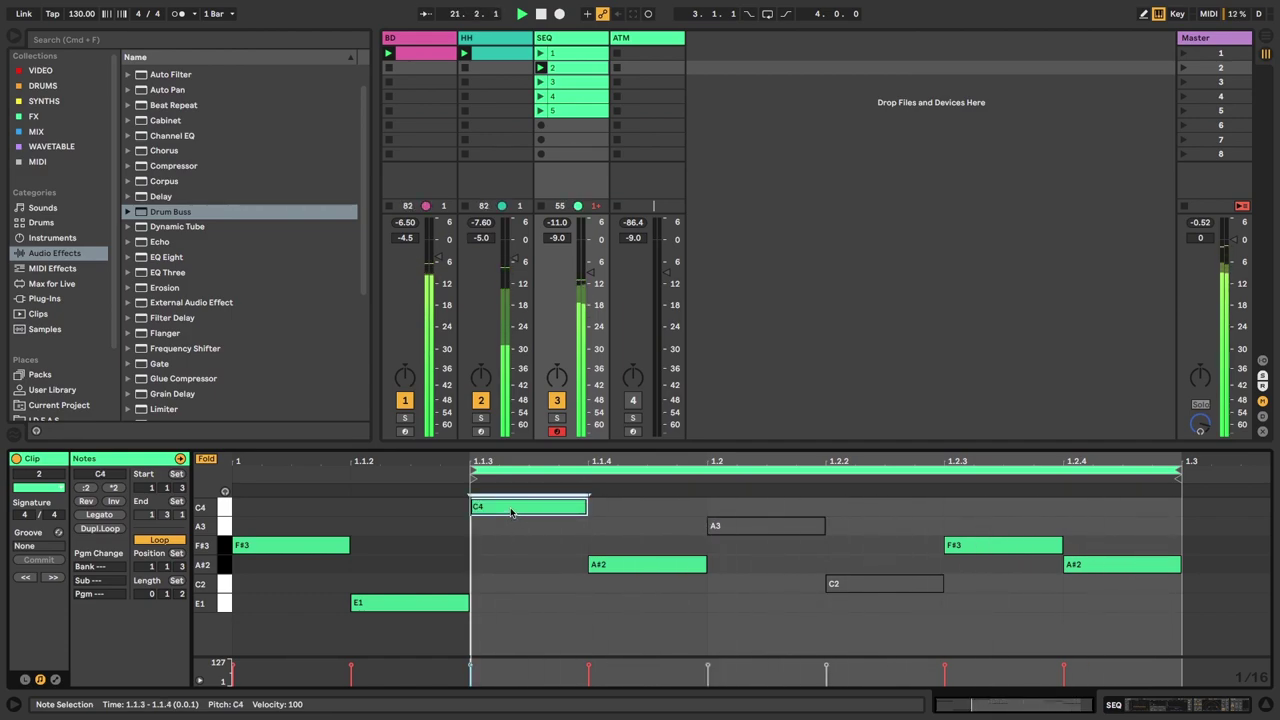
left_click(620, 567)
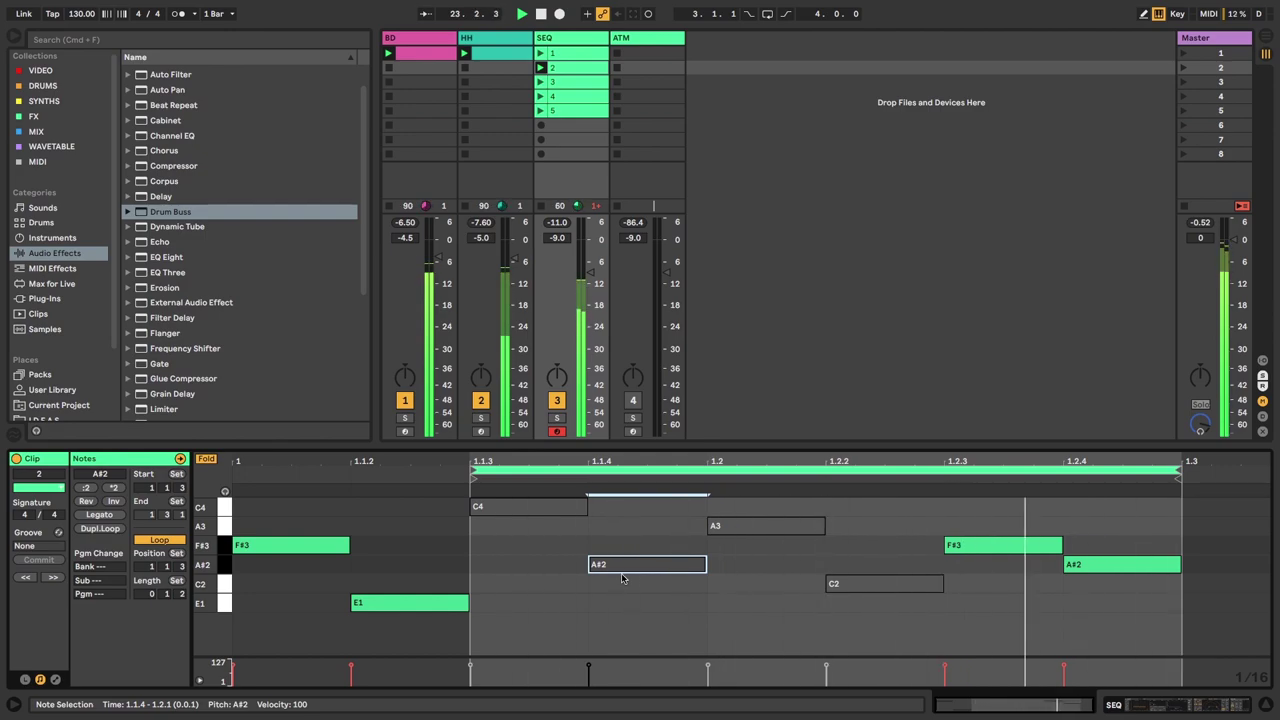
key("0")
- Launch SEQ clip 1 and crop it to its looped region
left_click(540, 53)
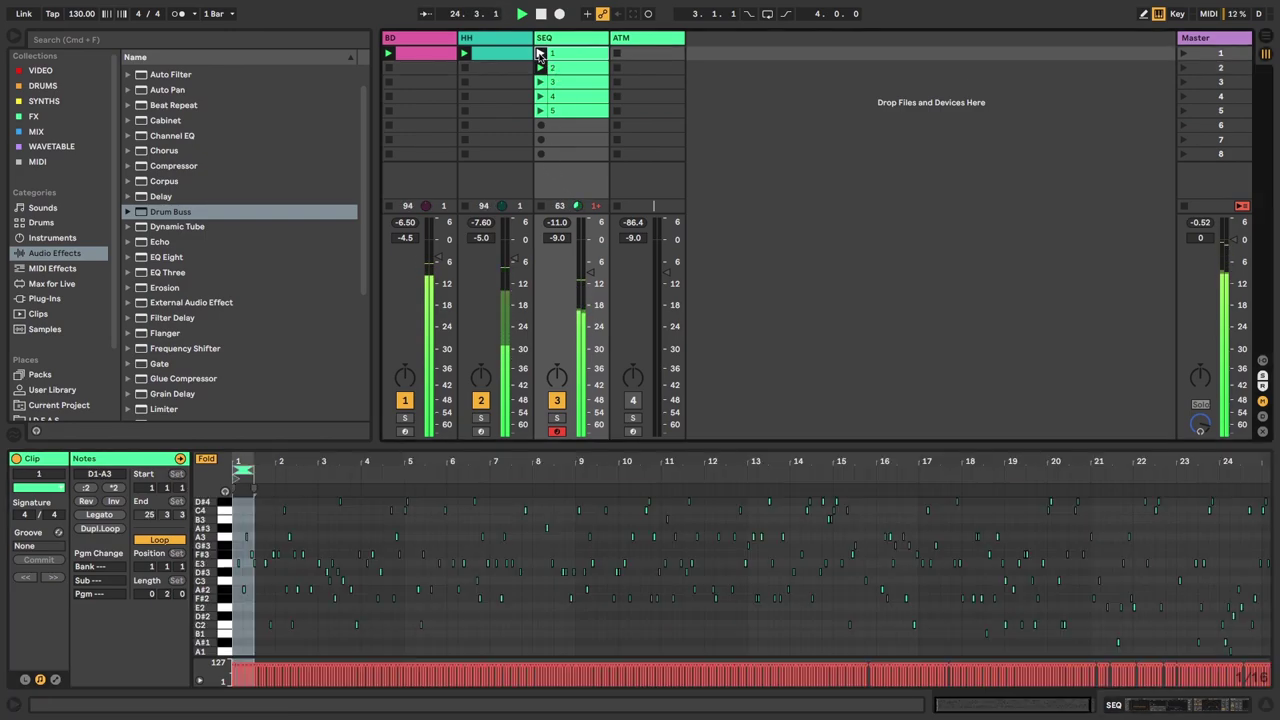
right_click(242, 505)
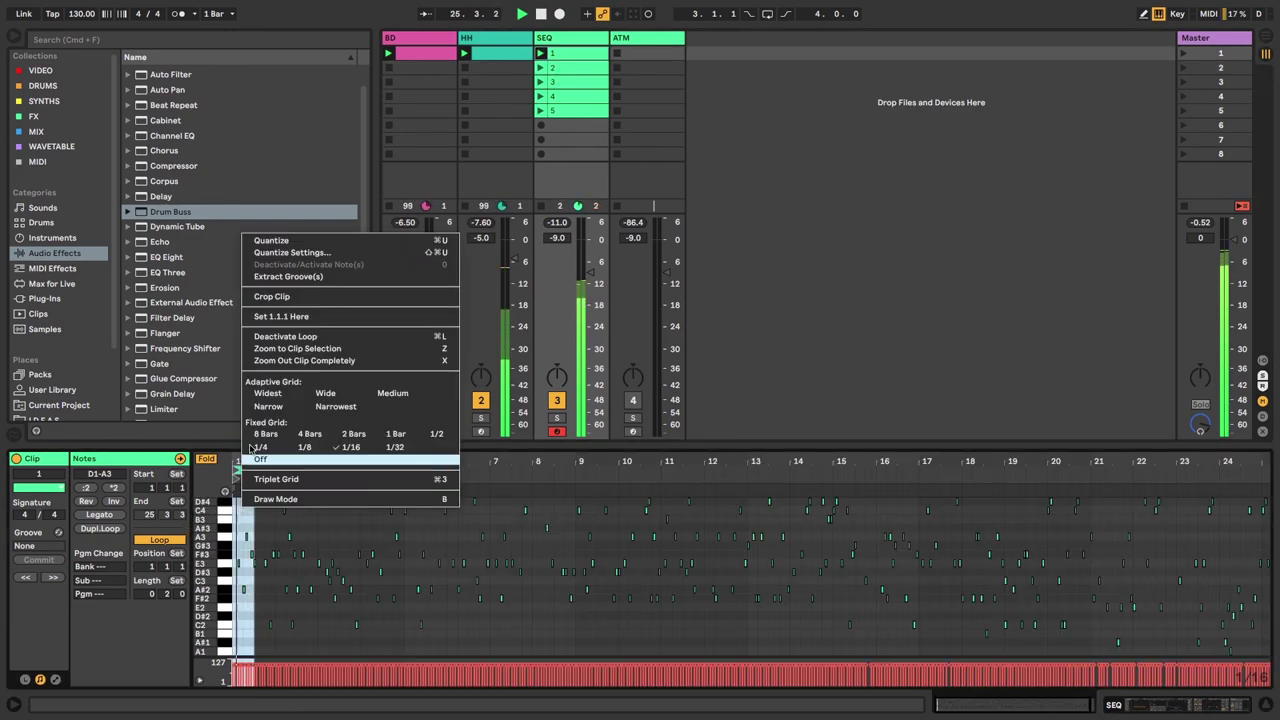
left_click(333, 298)
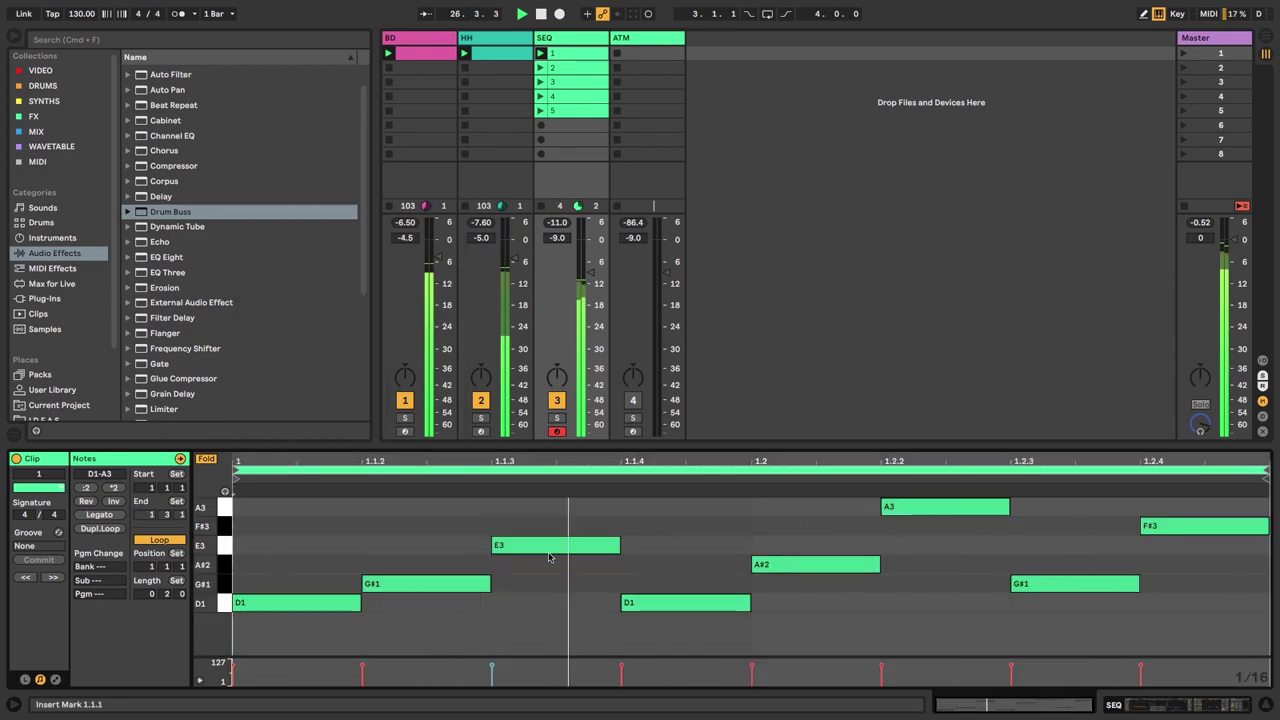
- Deactivate the G#1 note at 1.1.2, the A#2 at 1.2 and the A3 at 1.2.2 in SEQ clip 1
left_click(437, 589)
key("0")
left_click(806, 564)
key("0")
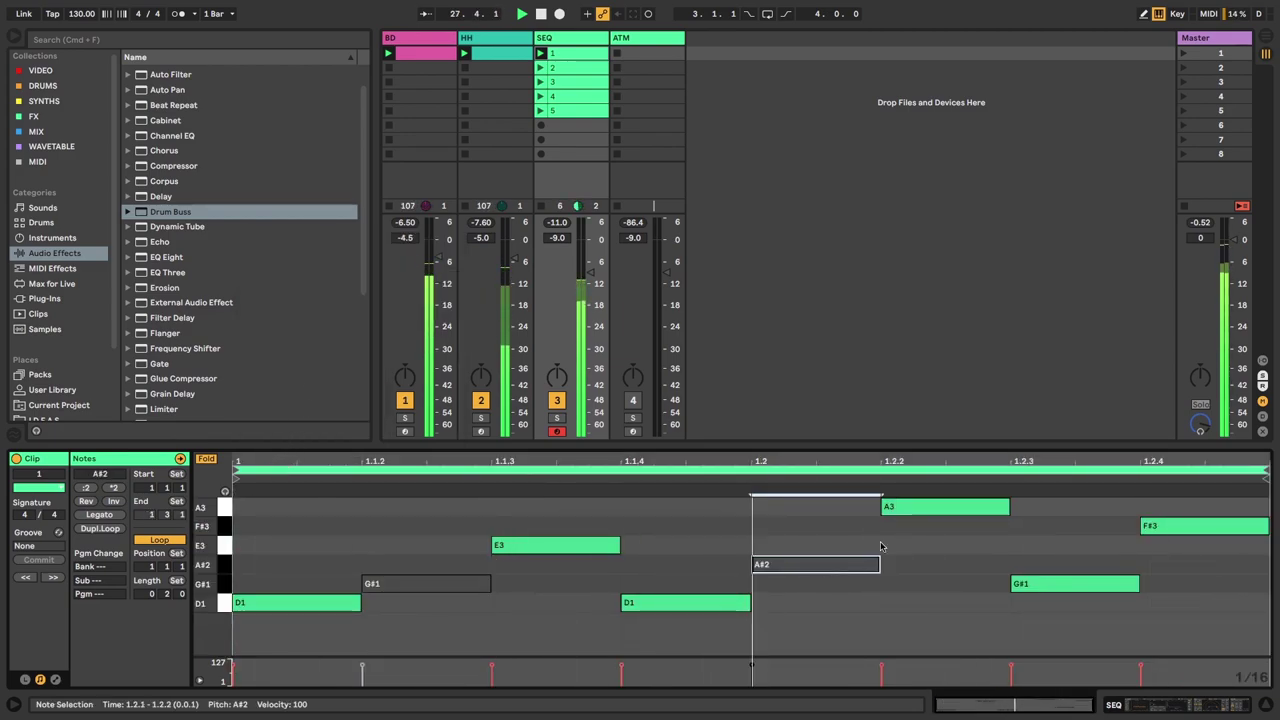
left_click(925, 510)
key("0")
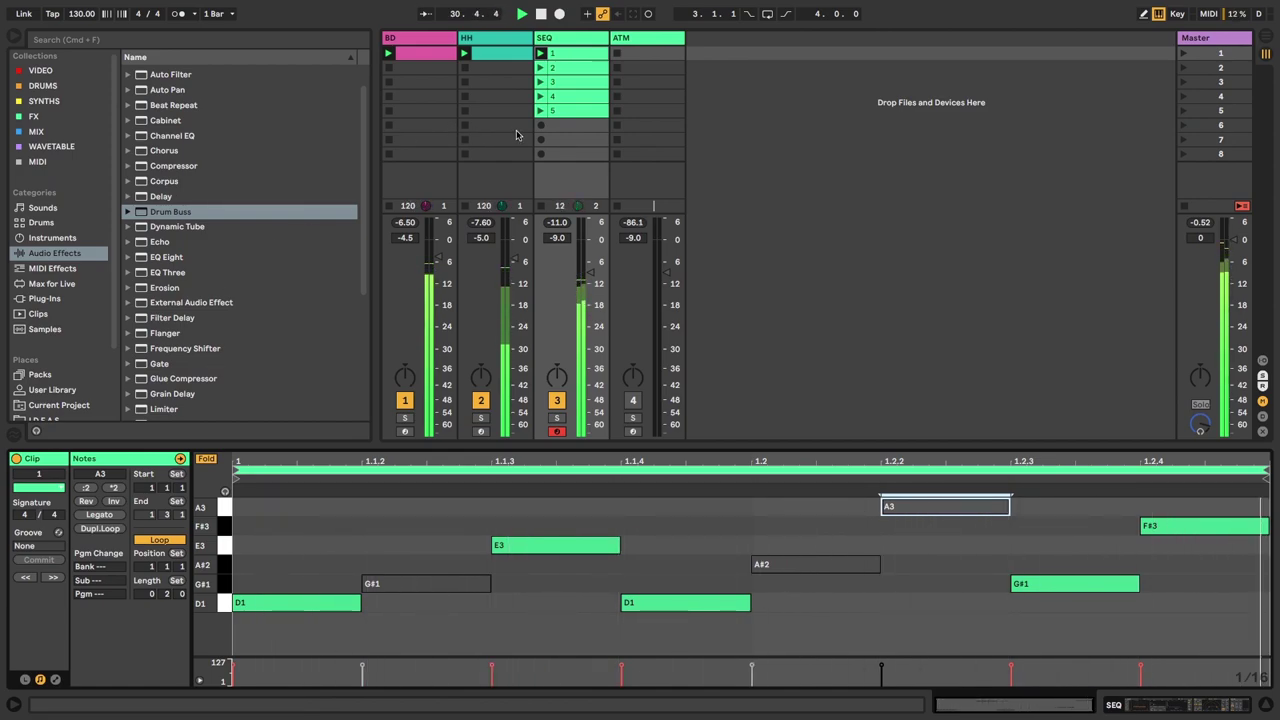
- Launch SEQ clip 3 and crop it to its looped region
left_click(541, 82)
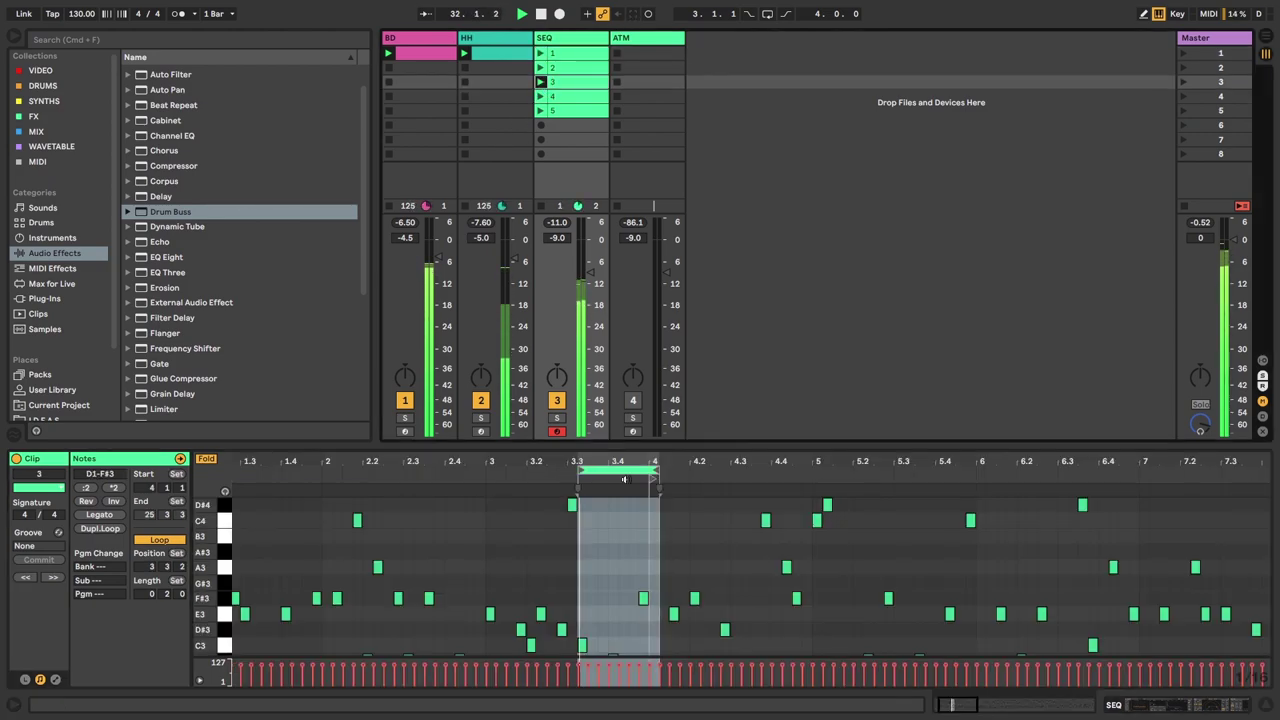
right_click(605, 520)
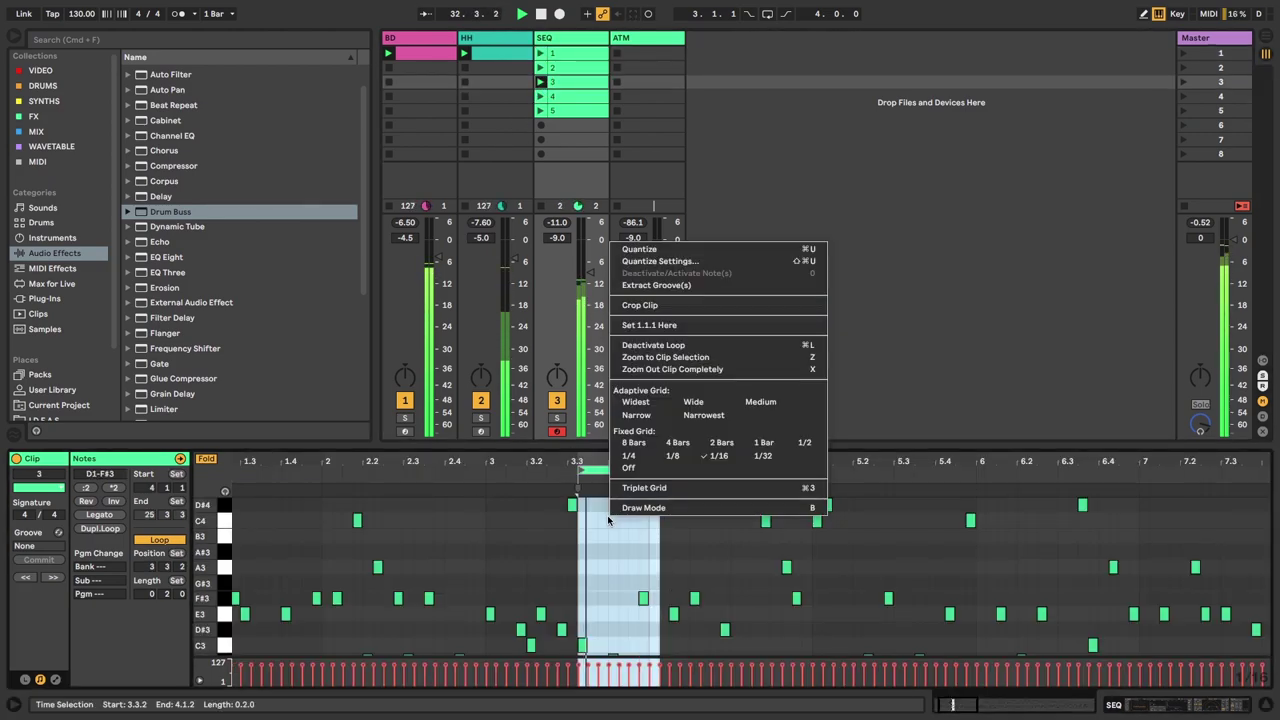
left_click(640, 310)
- Deactivate the C3, A#2 and G#1 notes in the first half of SEQ clip 3
left_click(335, 527)
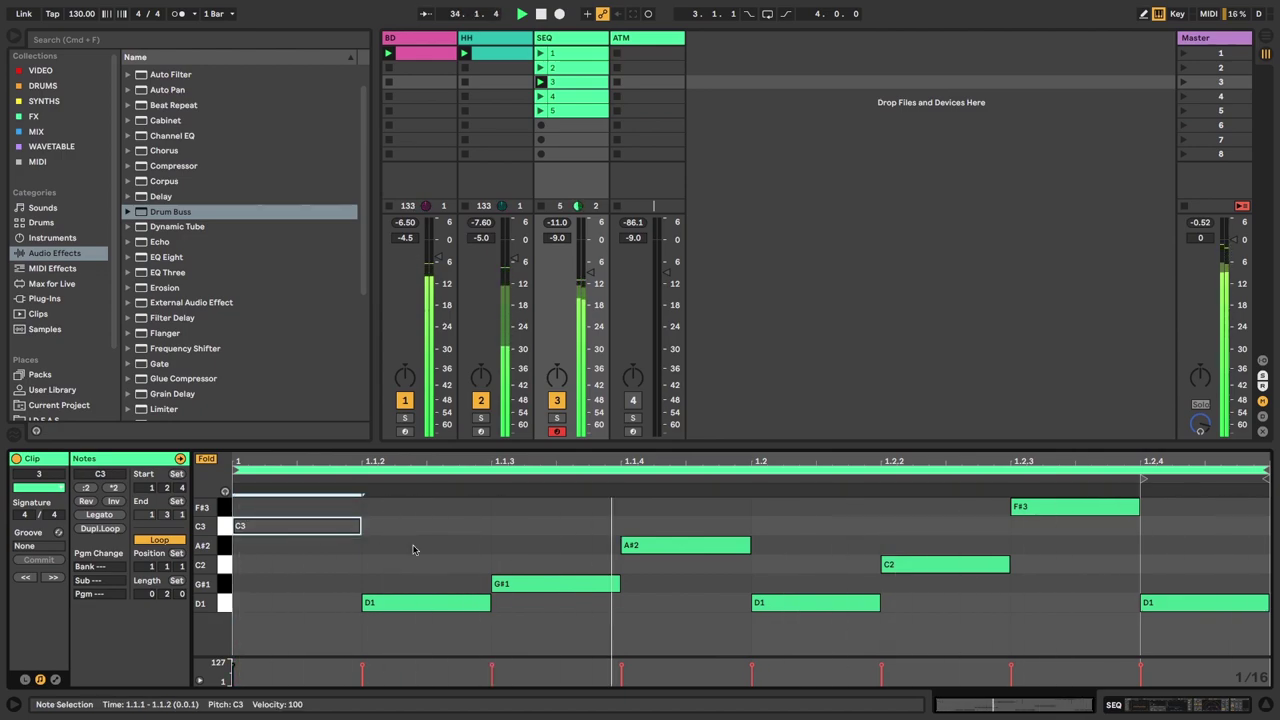
left_click(655, 549)
key("0")
left_click(541, 587)
key("0")
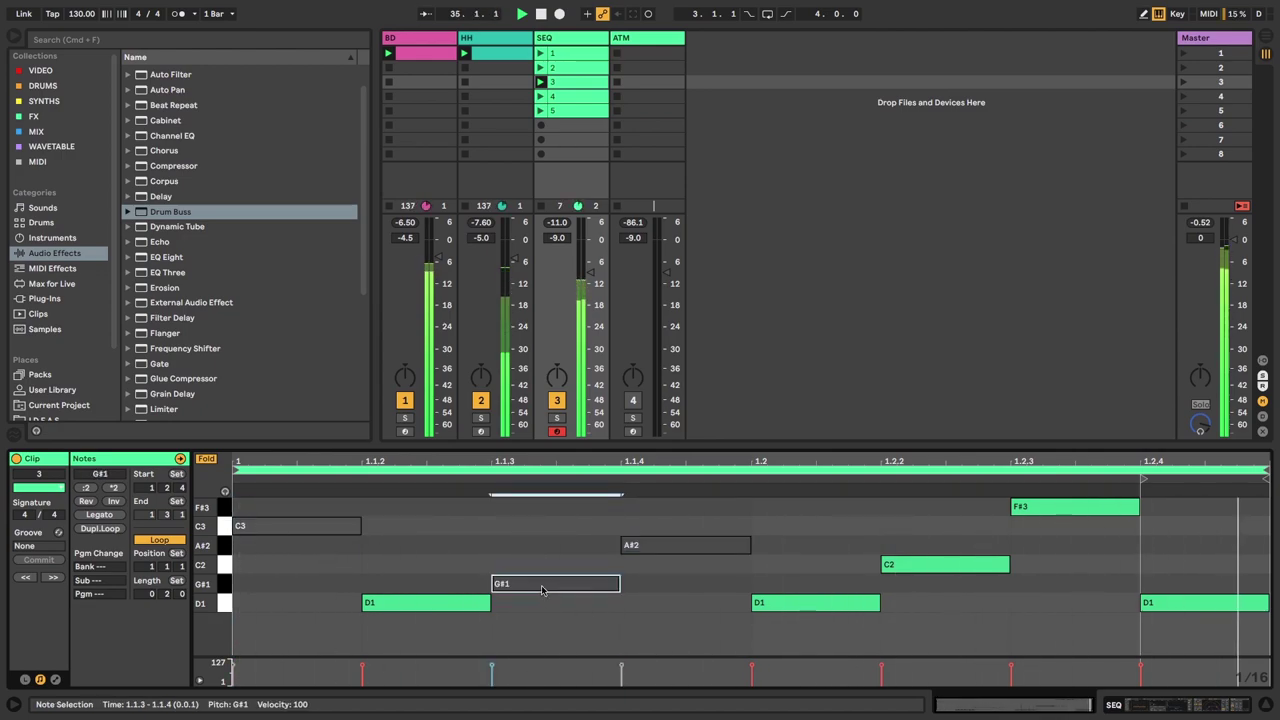
- Deactivate the D1 note at 1.2 and the C2 at 1.2.2 in SEQ clip 3, and reactivate the A#2 at 1.1.4
left_click(932, 568)
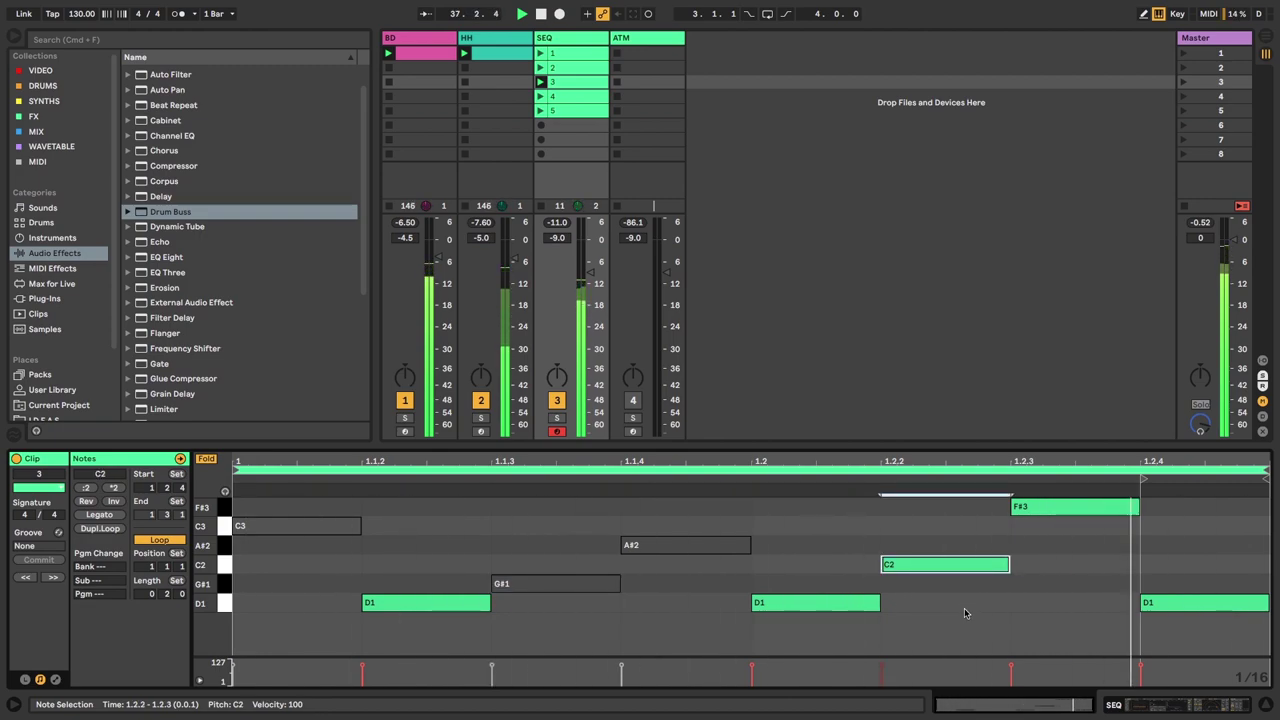
key("0")
left_click(803, 605)
key("0")
left_click(906, 568)
key("0")
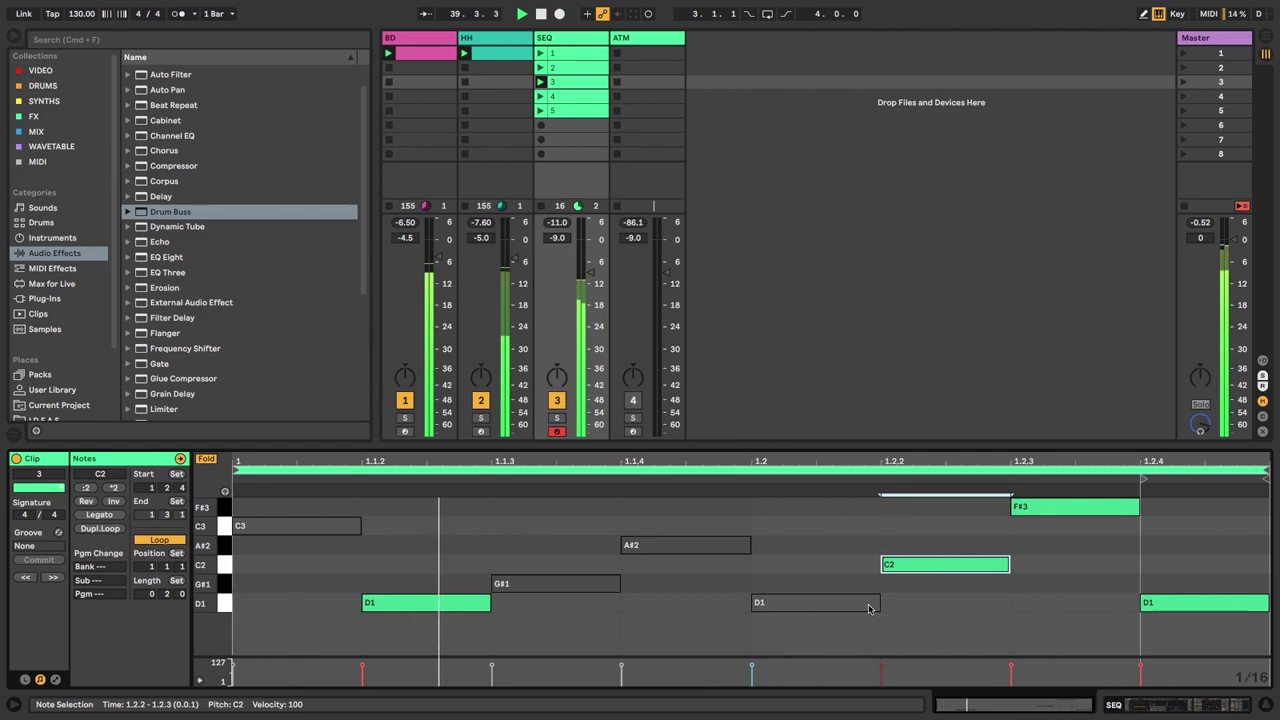
key("0")
left_click(688, 545)
key("0")
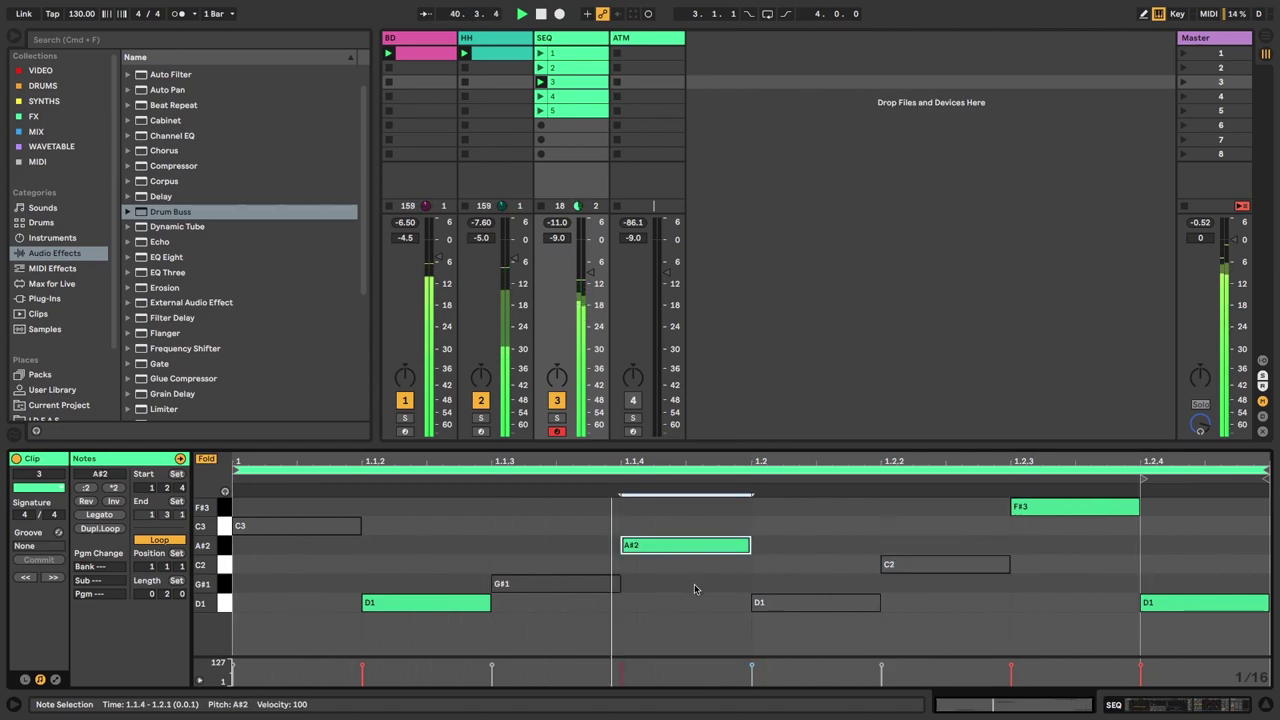
- Launch SEQ clip 4 and crop it to its looped region
left_click(540, 96)
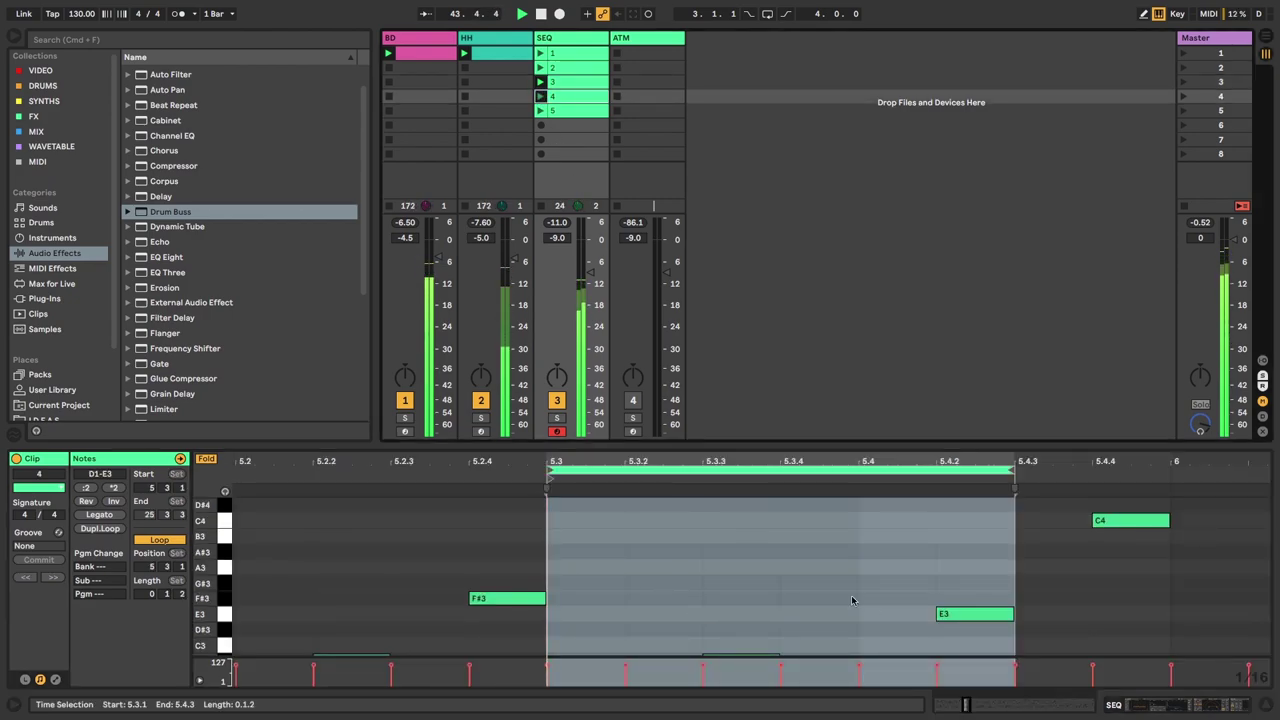
scroll(754, 563, "down", 5)
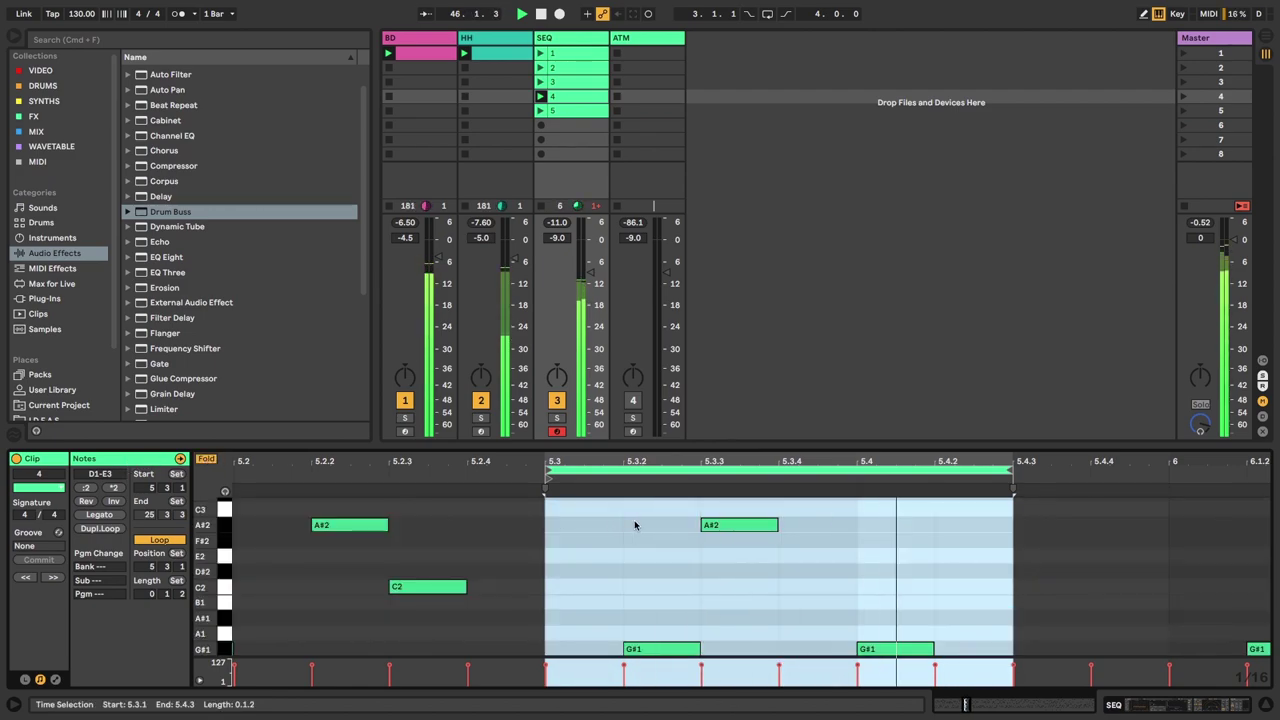
right_click(634, 525)
left_click(690, 306)
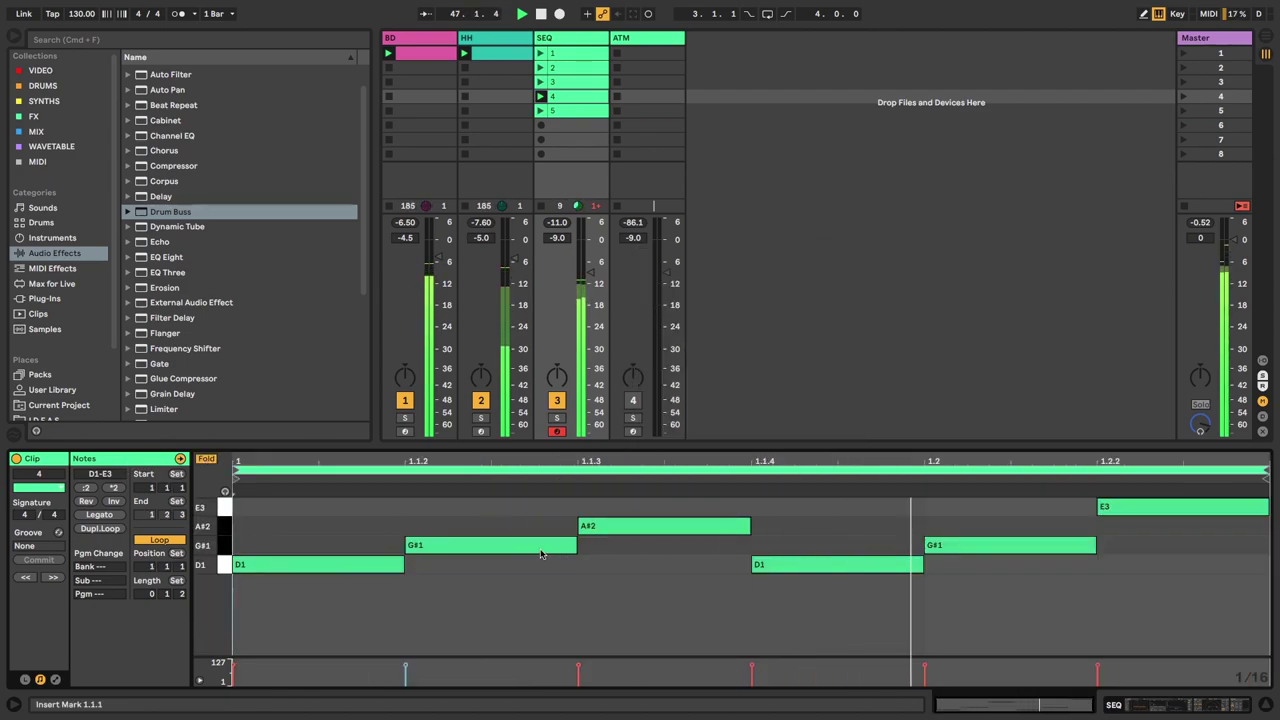
- Deactivate the G#1 notes at 1.1.2 and 1.2 and the D1 at 1.1.1 in SEQ clip 4
left_click(546, 550)
key("0")
left_click(954, 547)
key("0")
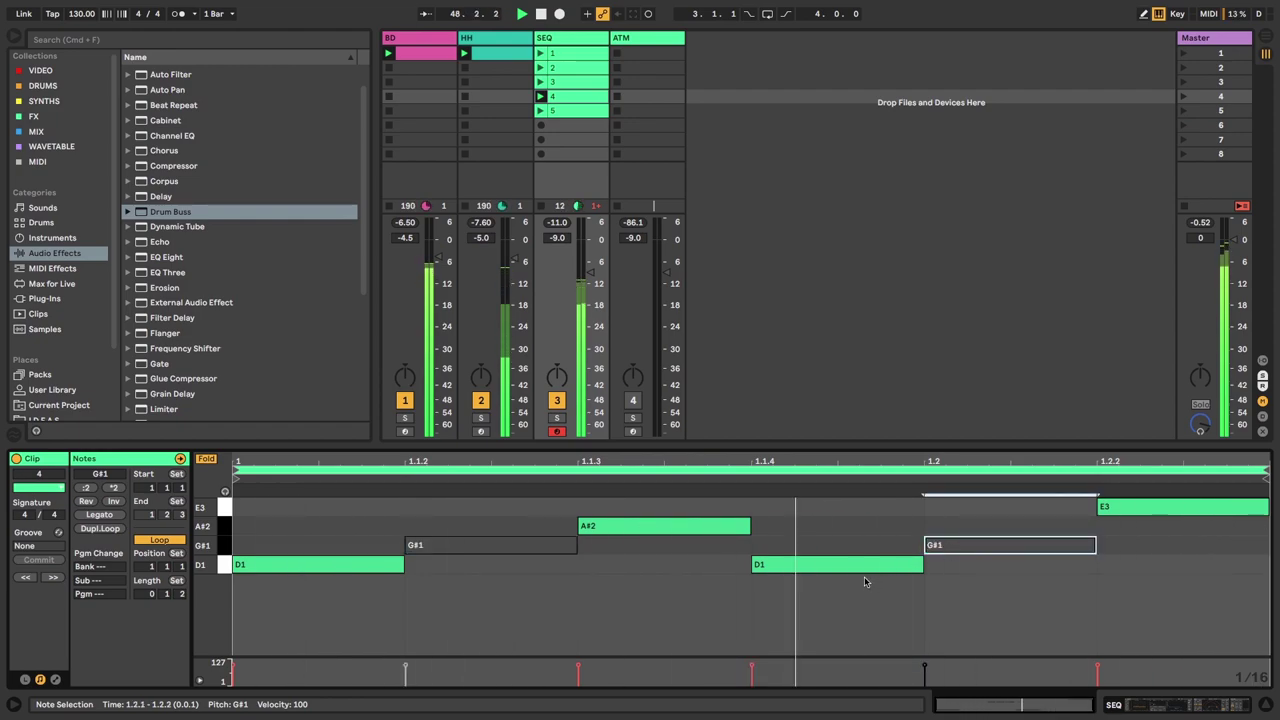
left_click(386, 566)
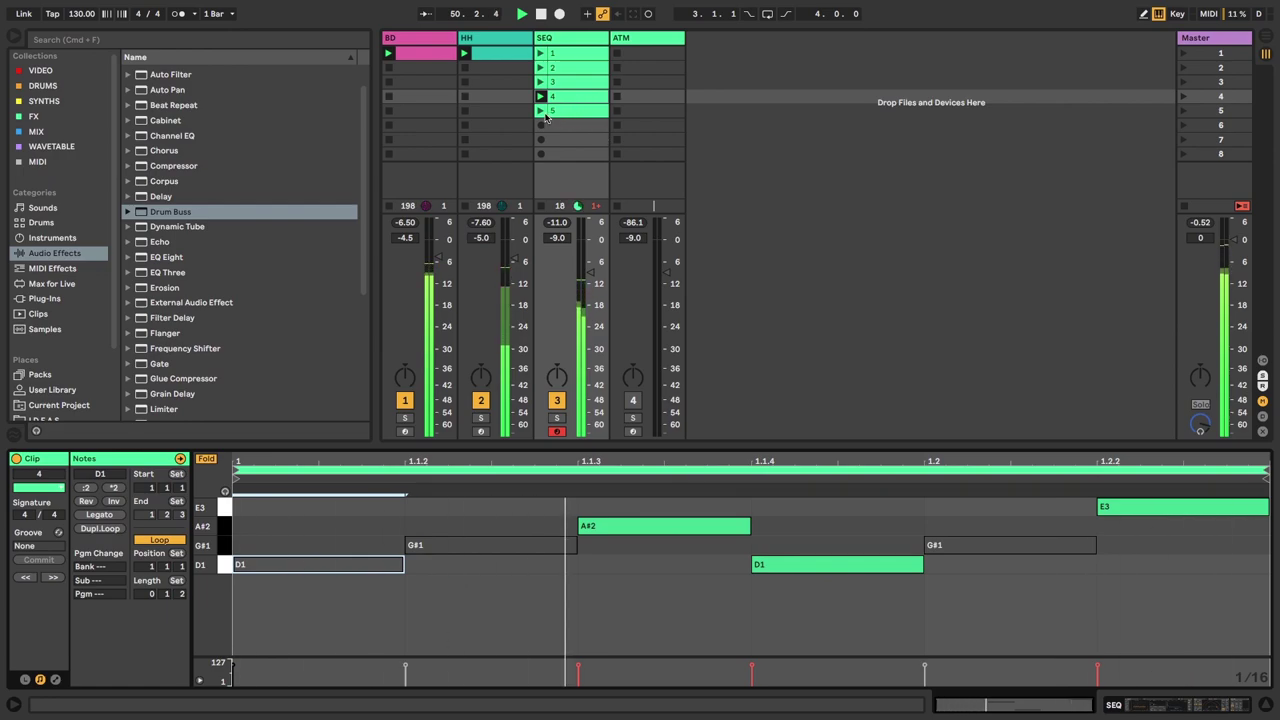
- Launch SEQ clip 5 and crop it to its looped region
left_click(547, 112)
left_click(724, 530)
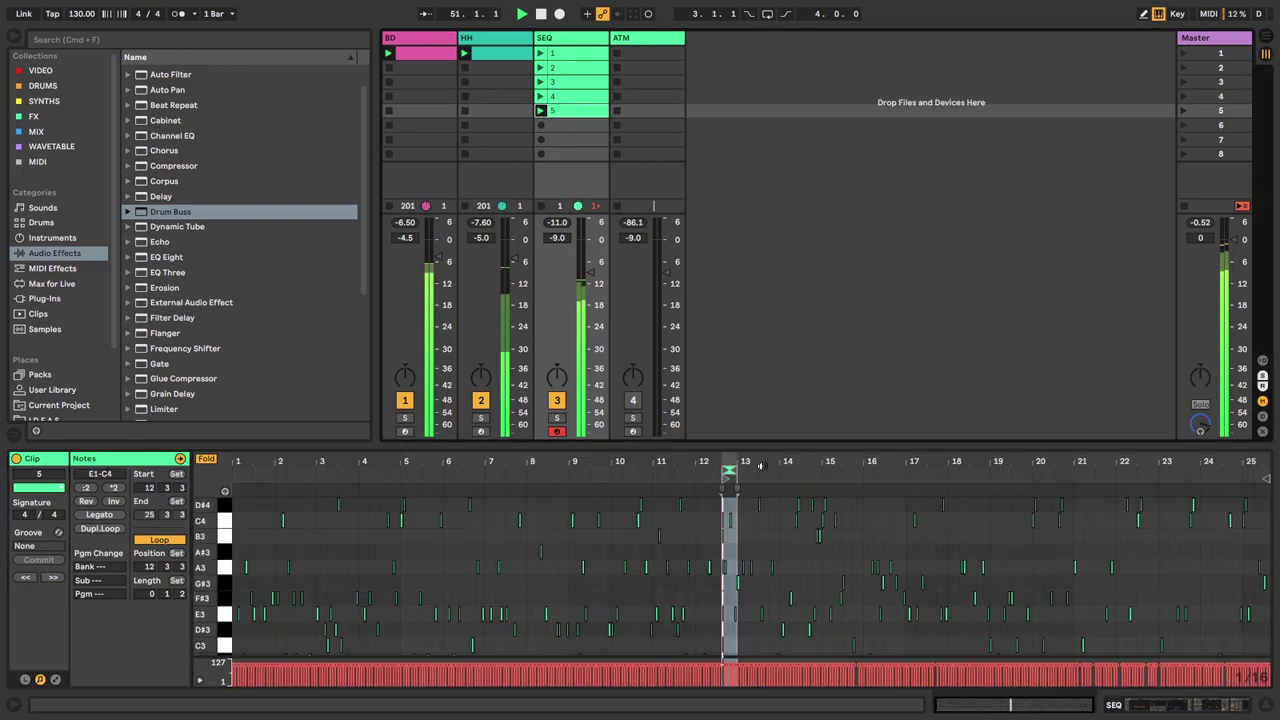
right_click(724, 530)
left_click(790, 320)
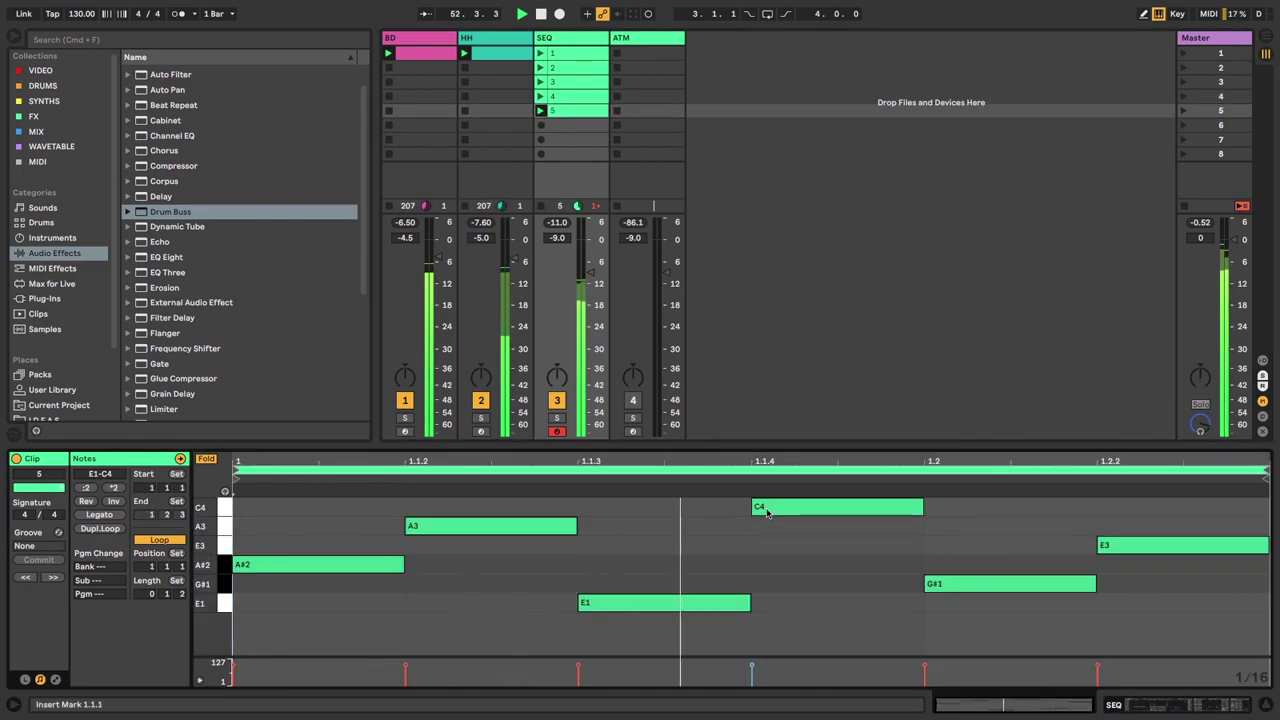
- Deactivate the A3 note at 1.1.2 and the G#1 at 1.2 in SEQ clip 5
left_click(517, 528)
key("0")
left_click(965, 586)
key("0")
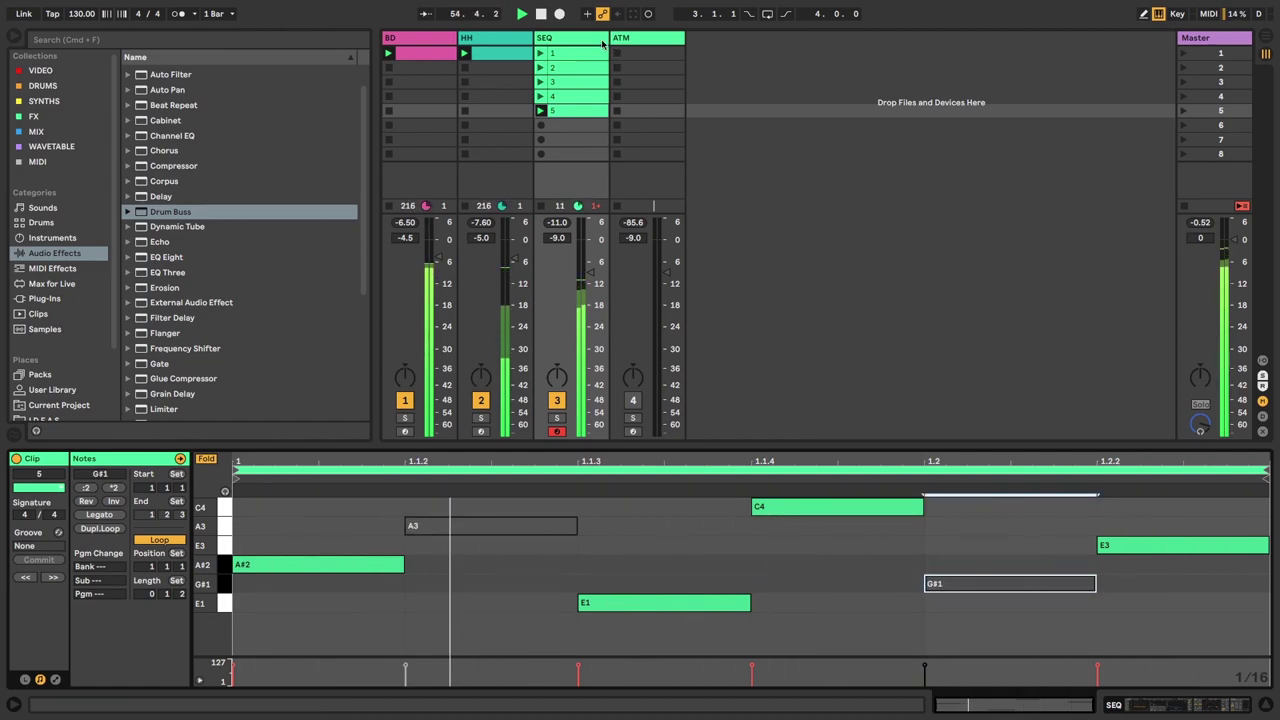
- Audition SEQ clips 1 and 5, and show the modulation matrix of the SEQ track's Wavetable
left_click(540, 53)
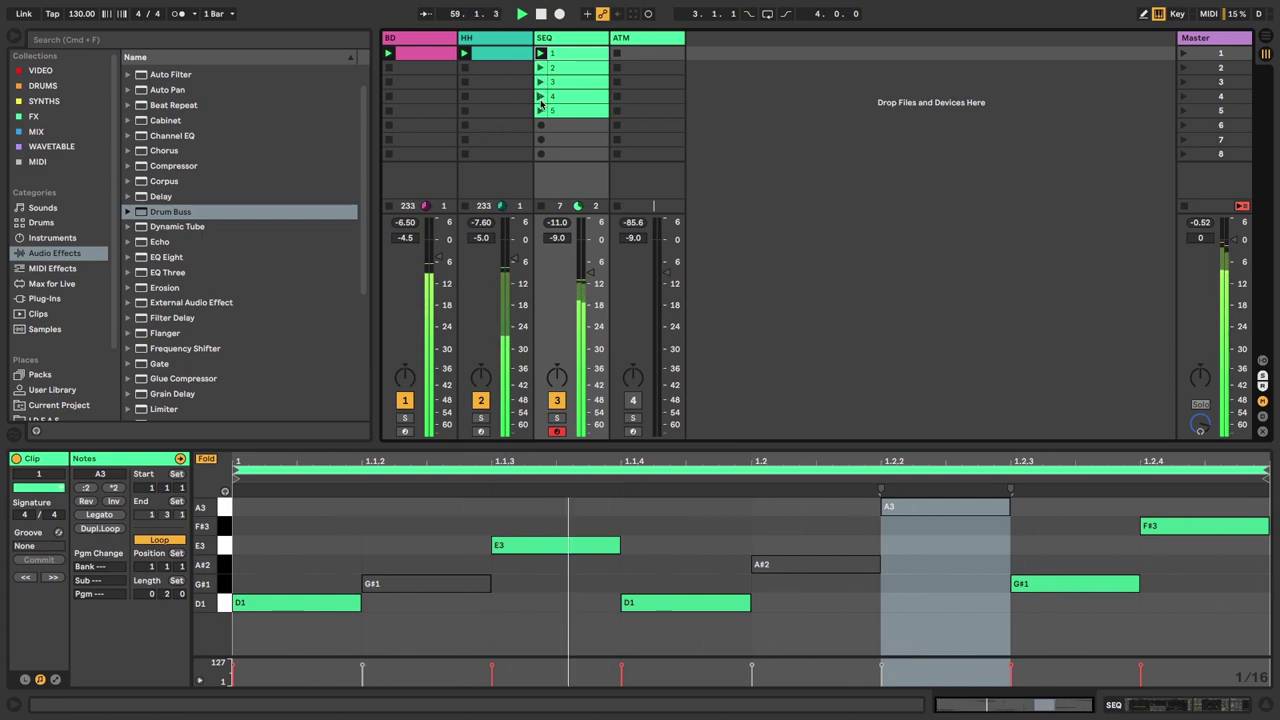
left_click(544, 110)
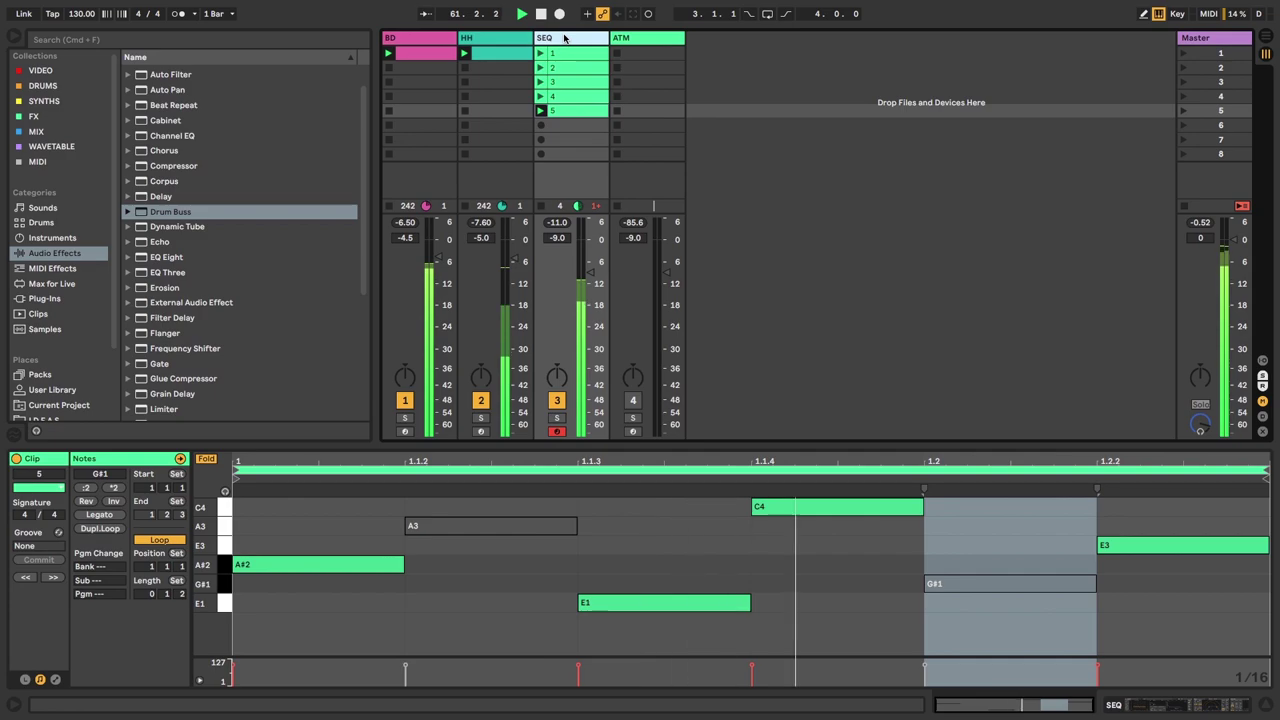
key("shift+Tab")
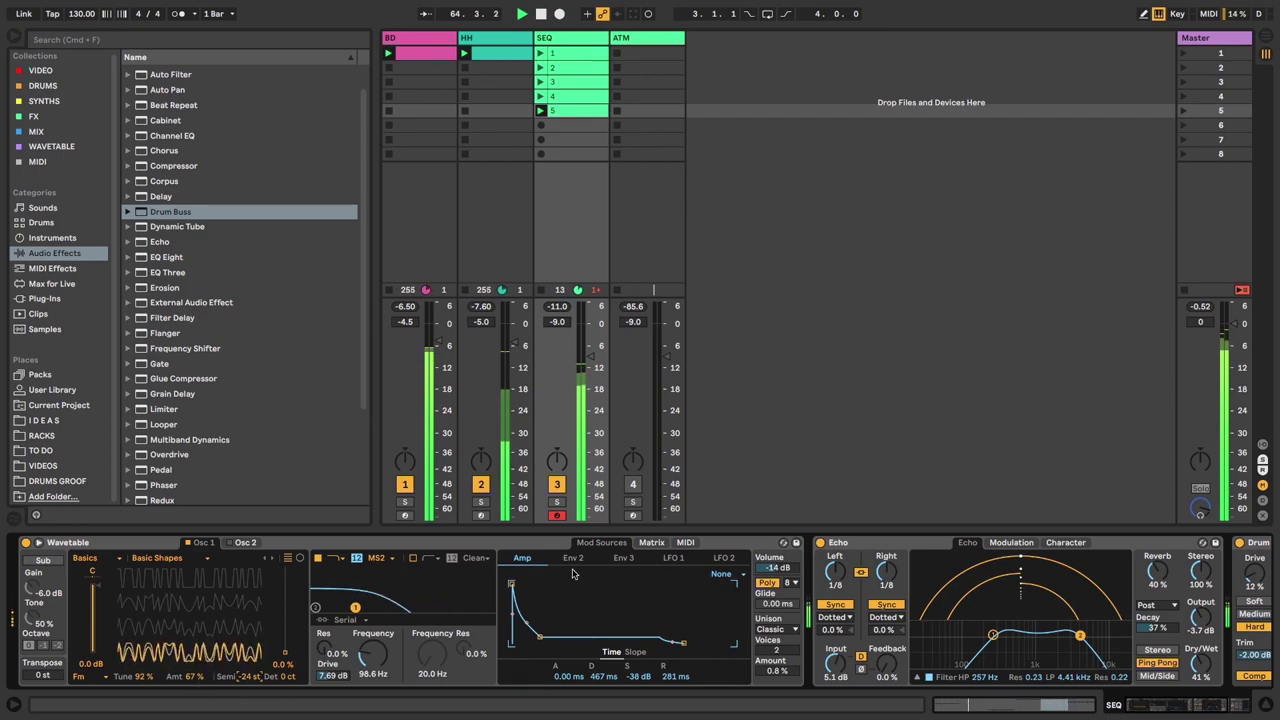
left_click(651, 542)
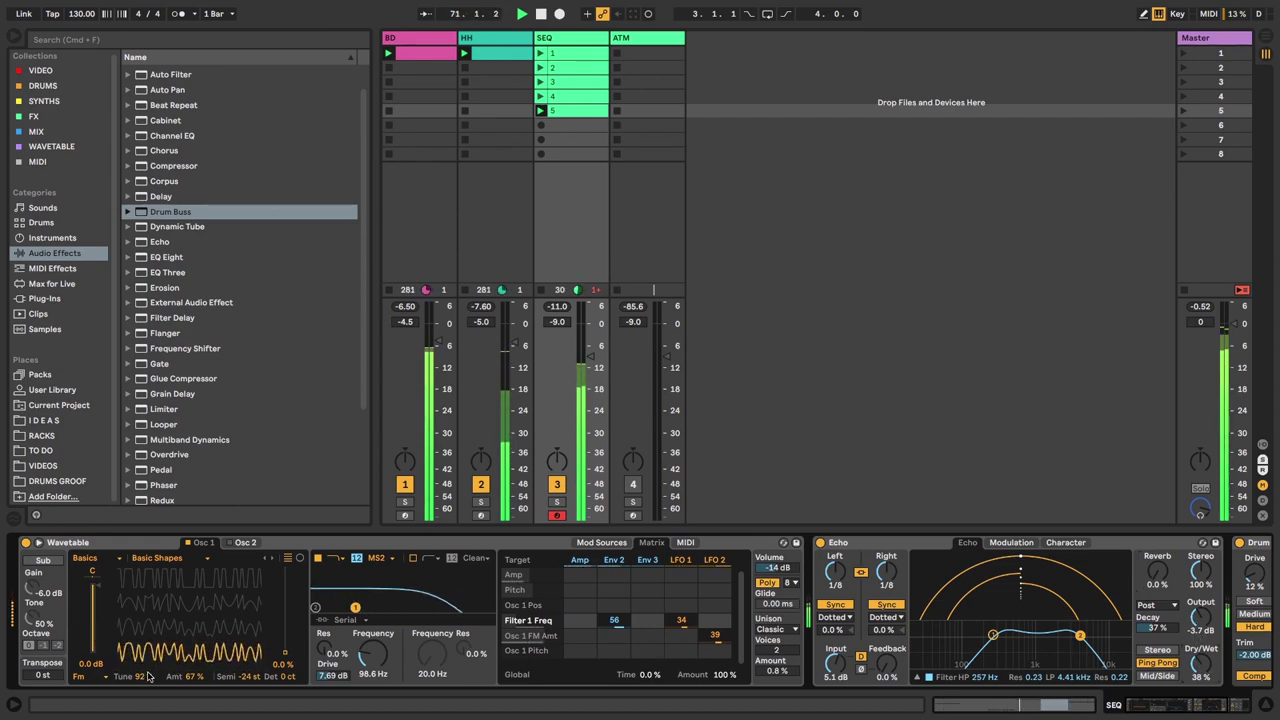
- Try Osc 1's FM tune at 20% and FM amount at 70% in Wavetable while SEQ clip 5 plays
mouse_move(143, 680)
left_mouse_down()
mouse_move(143, 715)
mouse_move(145, 674)
left_mouse_up()
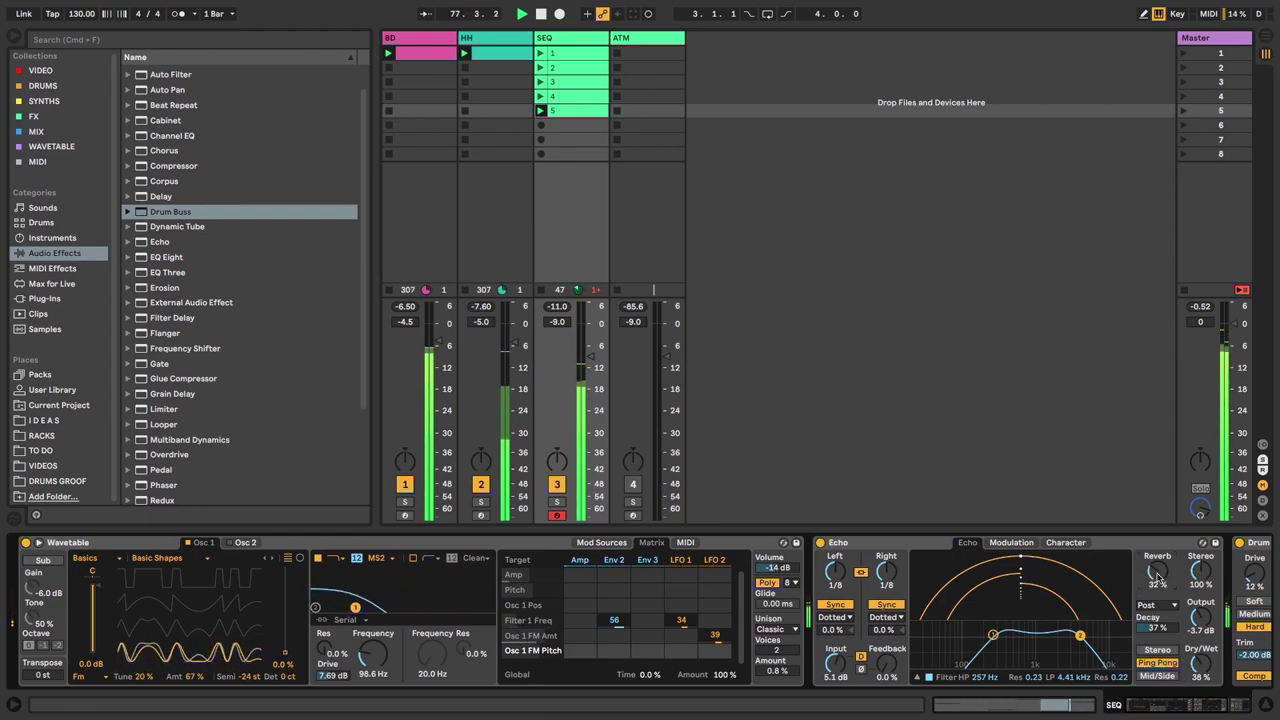
left_click_drag(143, 678, 190, 700)
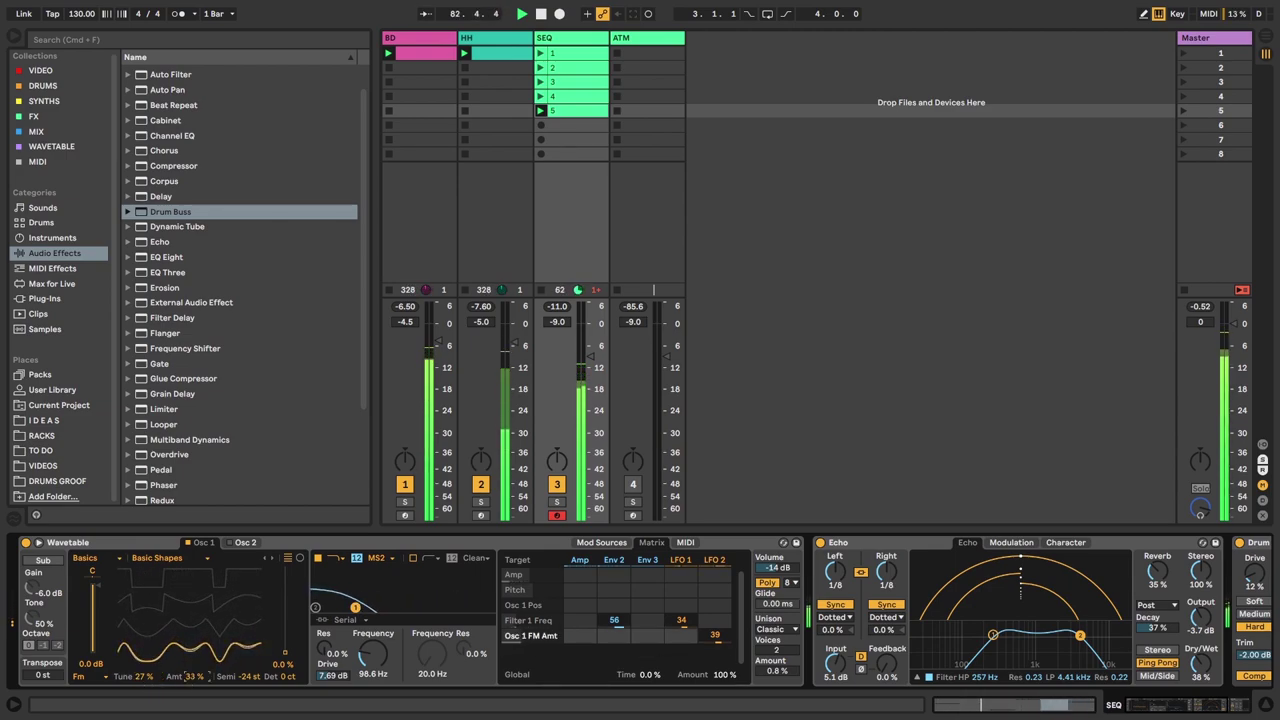
mouse_move(128, 677)
left_mouse_down()
mouse_move(190, 668)
mouse_move(147, 692)
mouse_move(195, 672)
mouse_move(133, 676)
left_mouse_up()
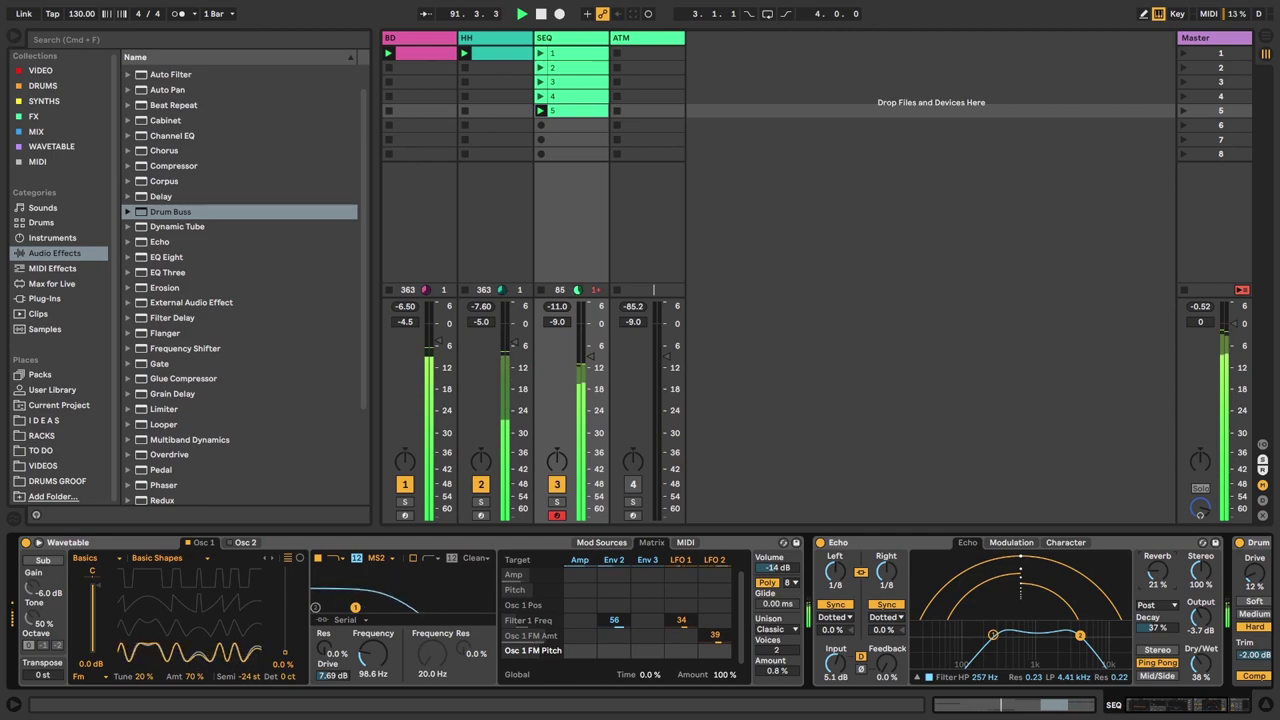
- Launch SEQ clip 1 and set Osc 1's FM tune to 33%, FM amount to 56% and semitones to -12 st
left_click(541, 54)
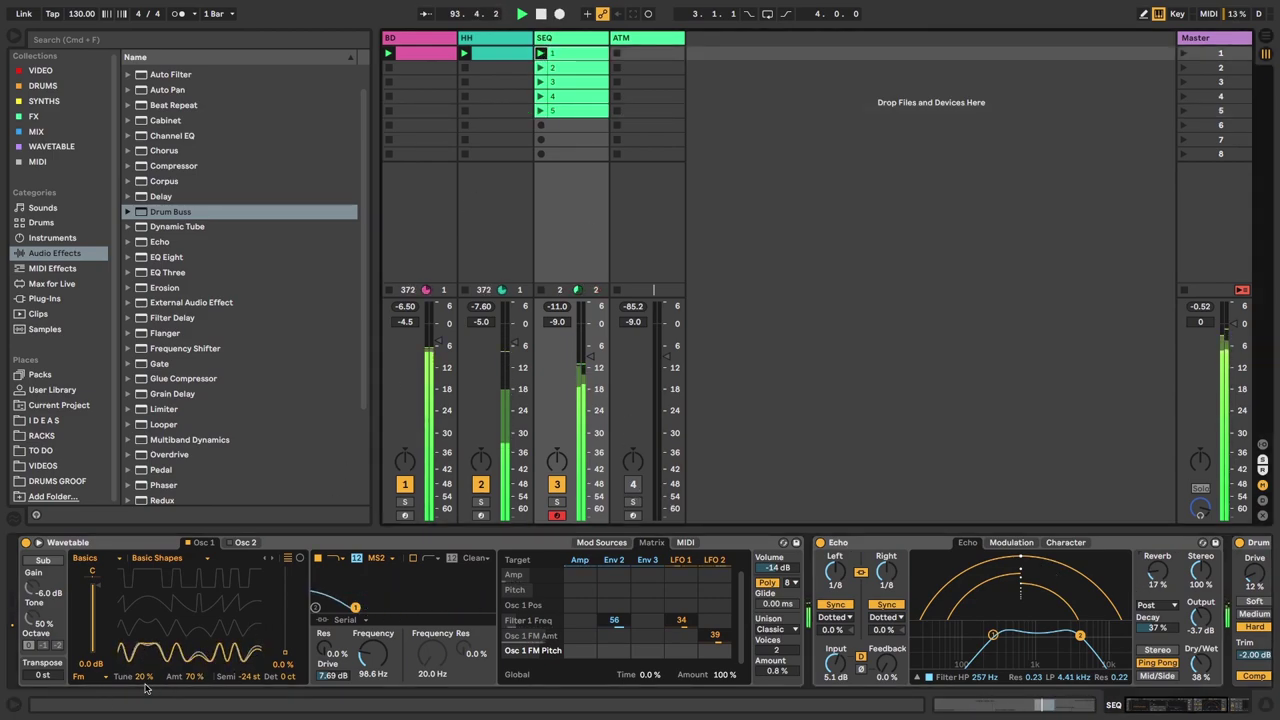
left_click_drag(140, 677, 140, 640)
mouse_move(185, 679)
left_mouse_down()
mouse_move(145, 696)
mouse_move(195, 678)
left_mouse_up()
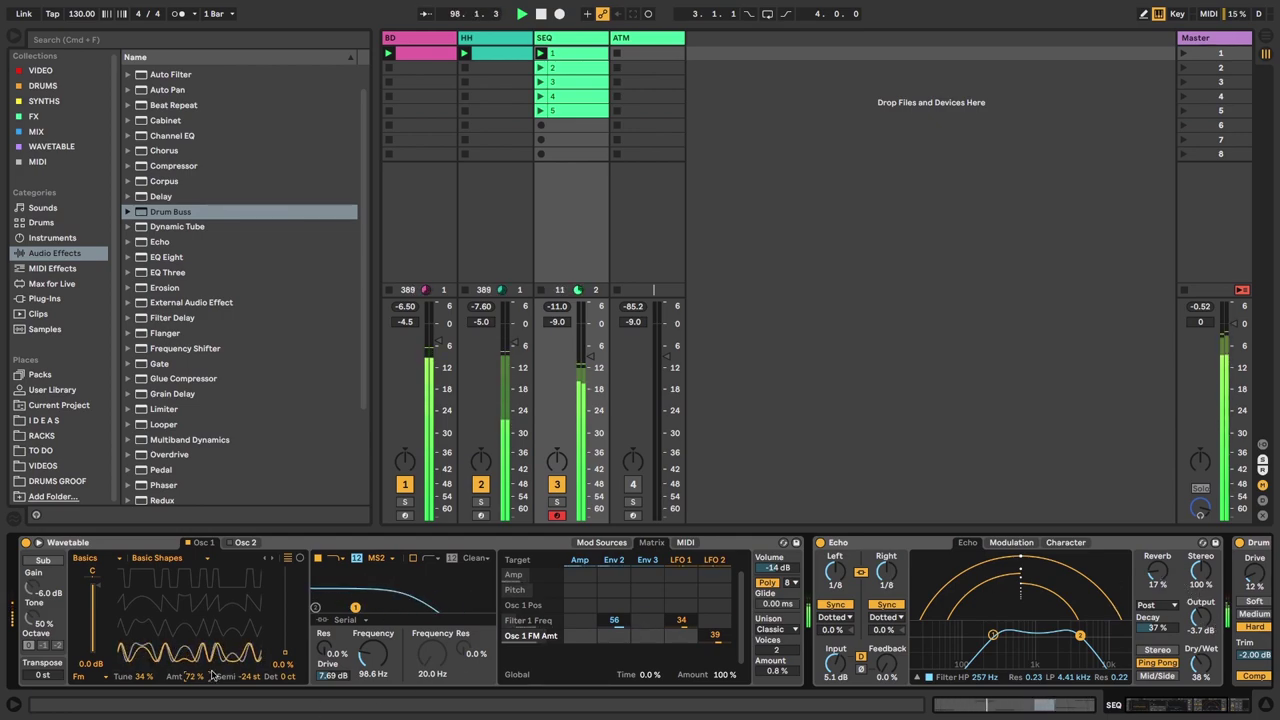
left_click_drag(133, 680, 133, 641)
left_click_drag(195, 684, 190, 715)
left_click_drag(140, 677, 140, 648)
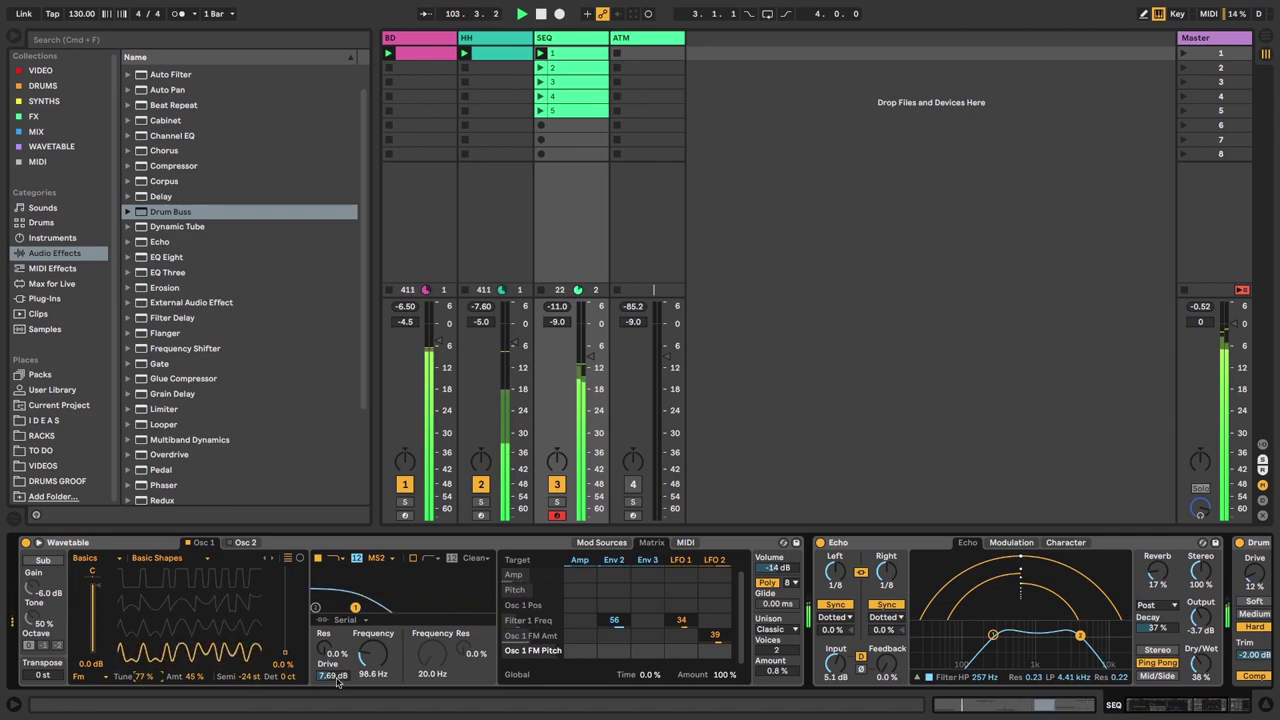
left_click_drag(144, 677, 144, 689)
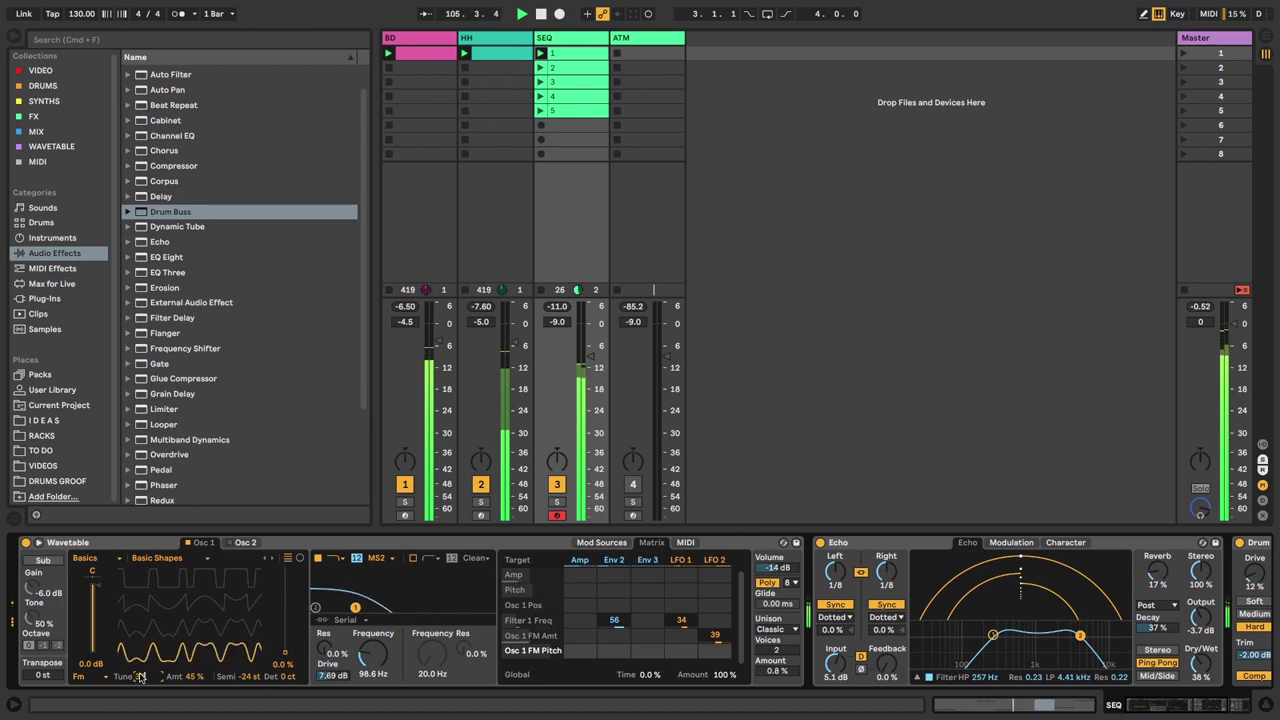
key("Return")
left_click_drag(195, 680, 208, 679)
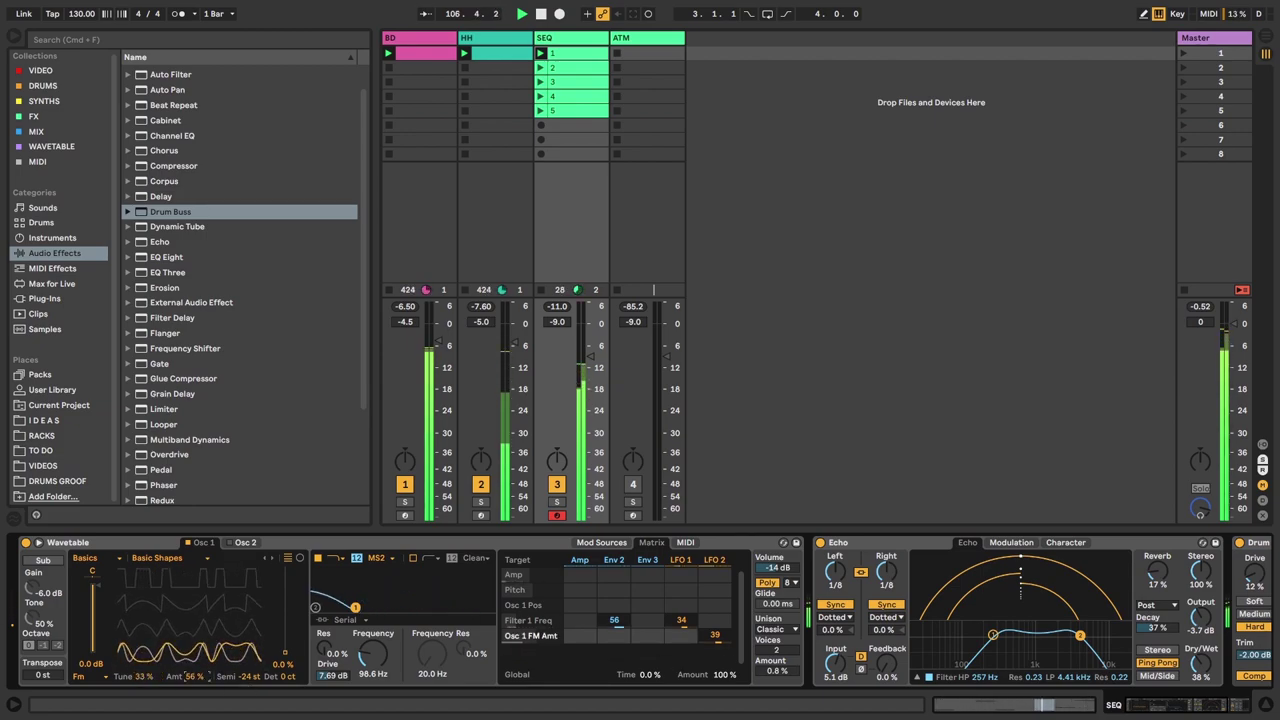
left_click(251, 682)
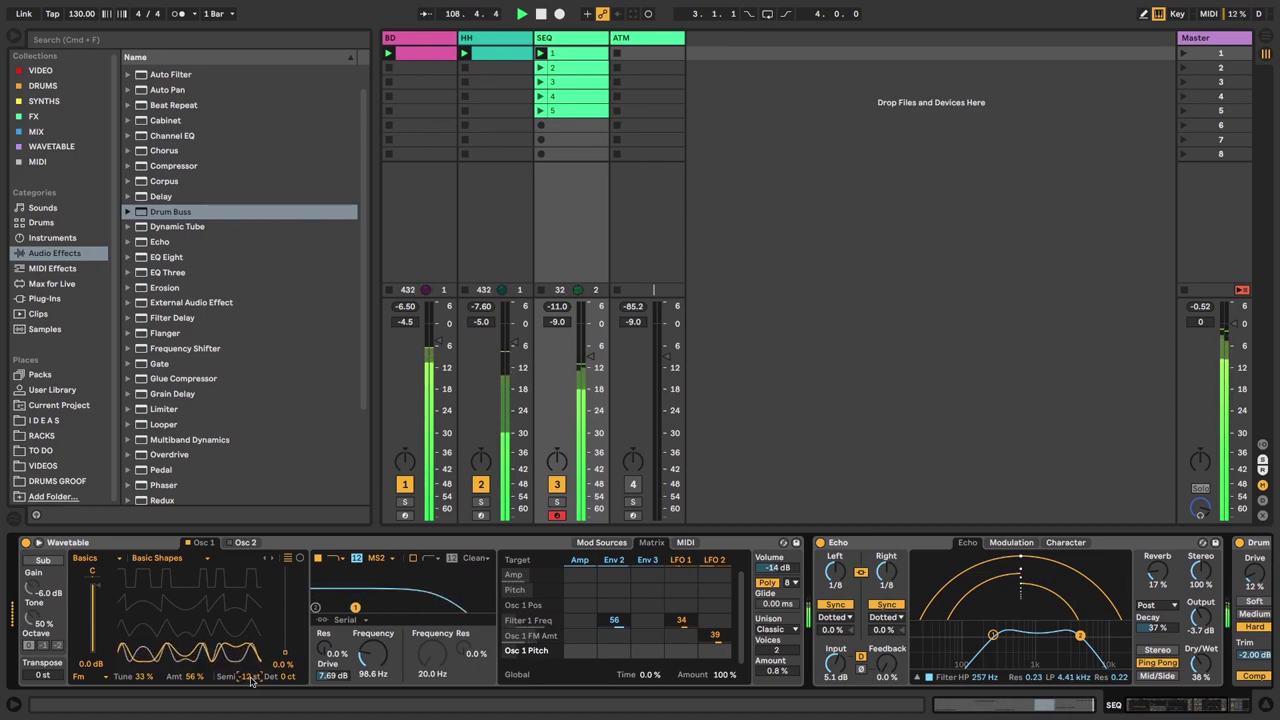
- Set Env 2's modulation of Filter 1 Freq to 75, and the Amp envelope to 956 ms decay and -23 dB sustain
left_click_drag(615, 621, 615, 604)
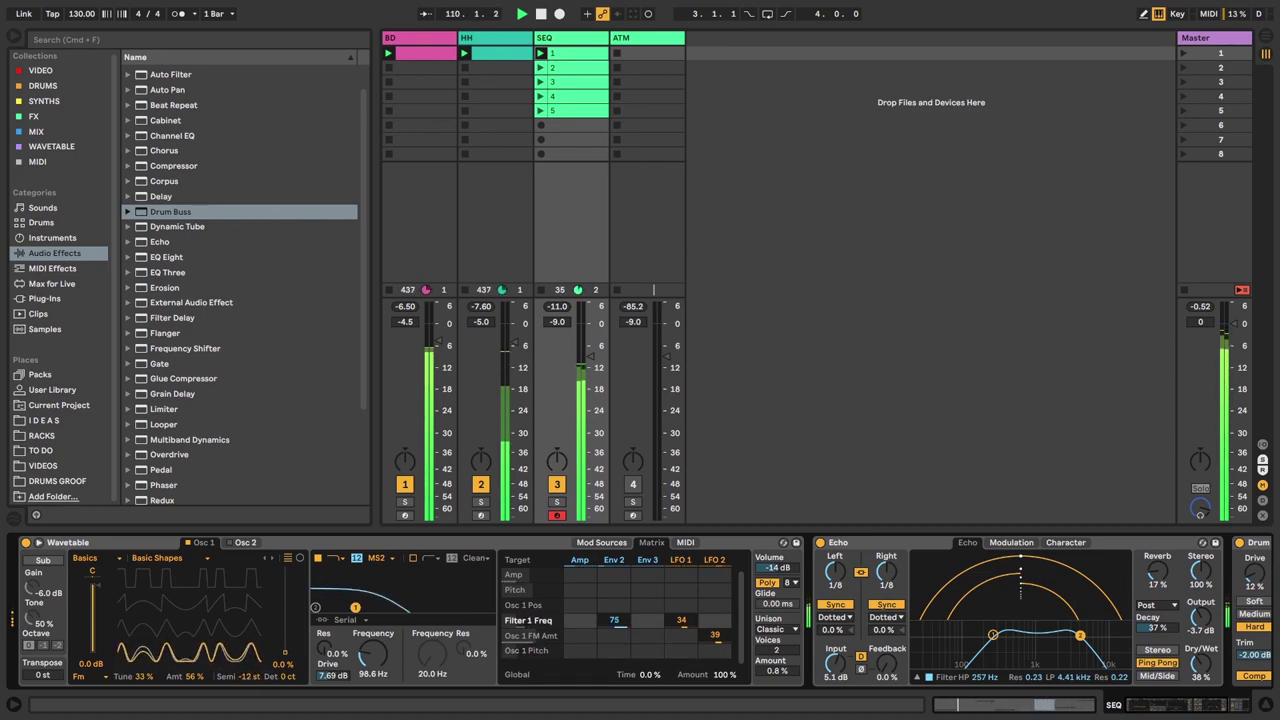
left_click(580, 559)
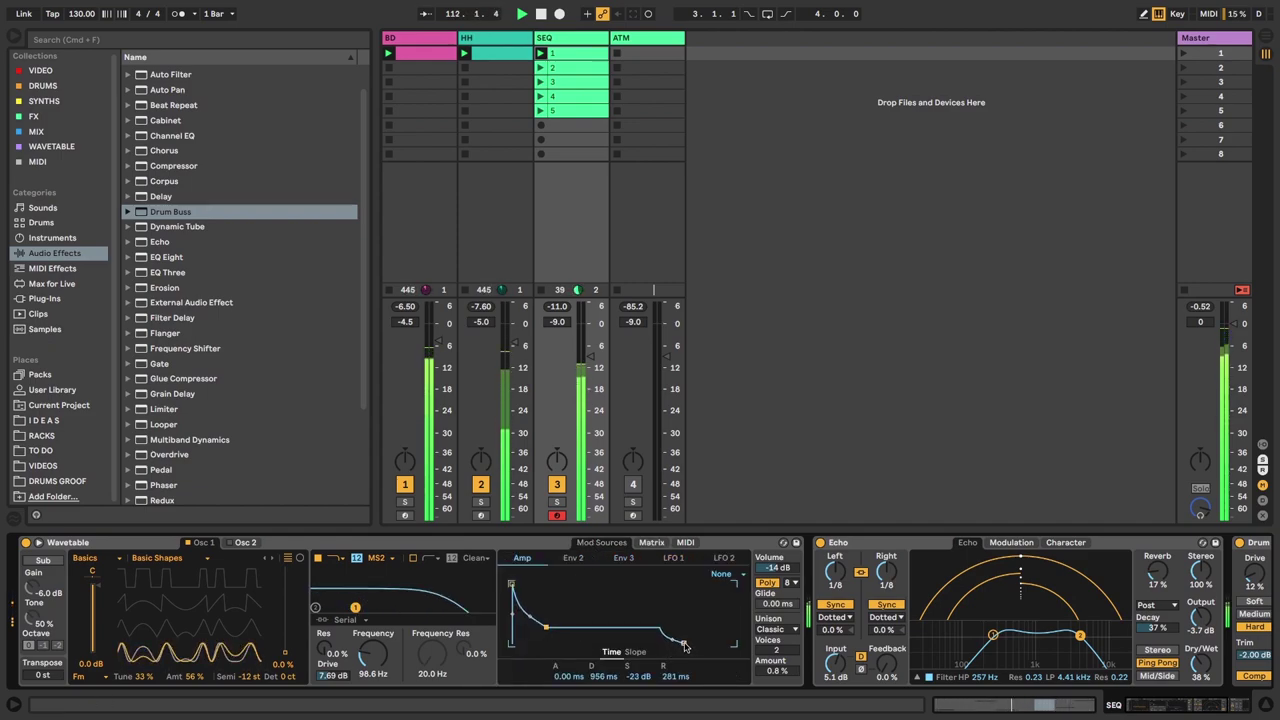
- Shape Env 2 to 173 ms decay, 19% sustain and 870 ms release, and set Filter 1 to 11.6 dB drive and 60.1 Hz
left_click(572, 558)
left_click_drag(536, 637, 538, 630)
left_click_drag(685, 648, 693, 643)
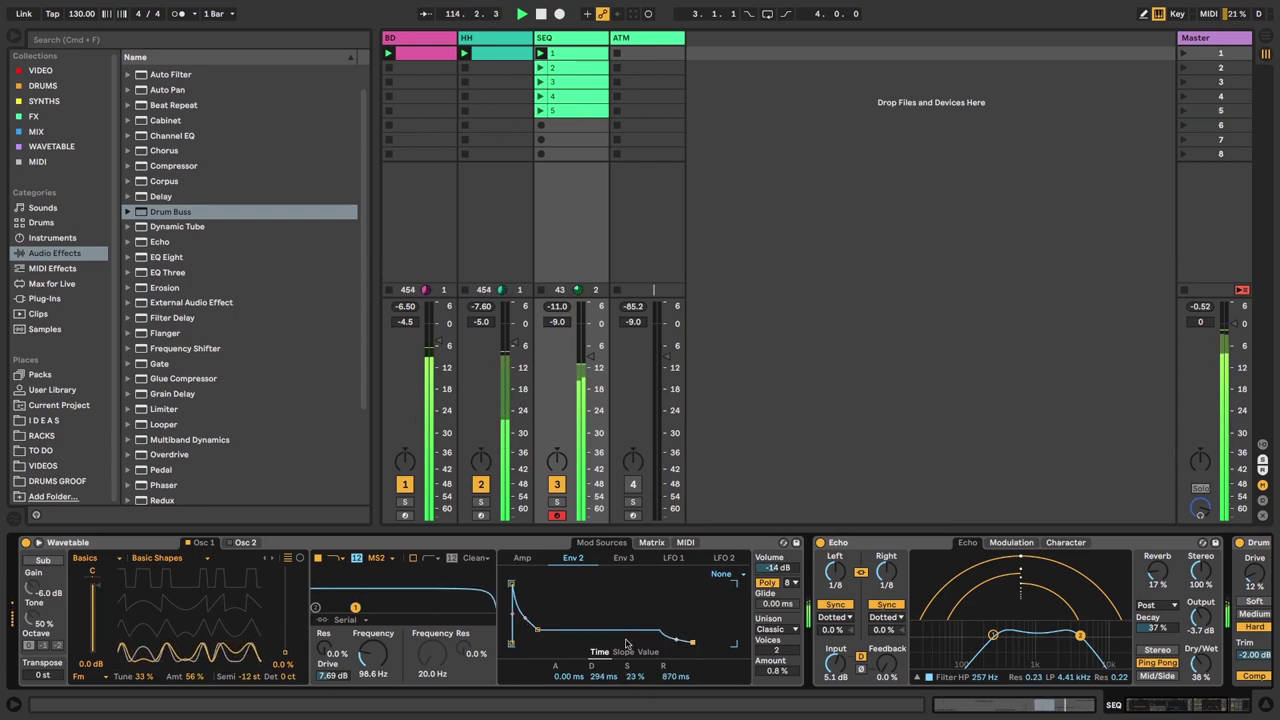
left_click_drag(538, 630, 533, 632)
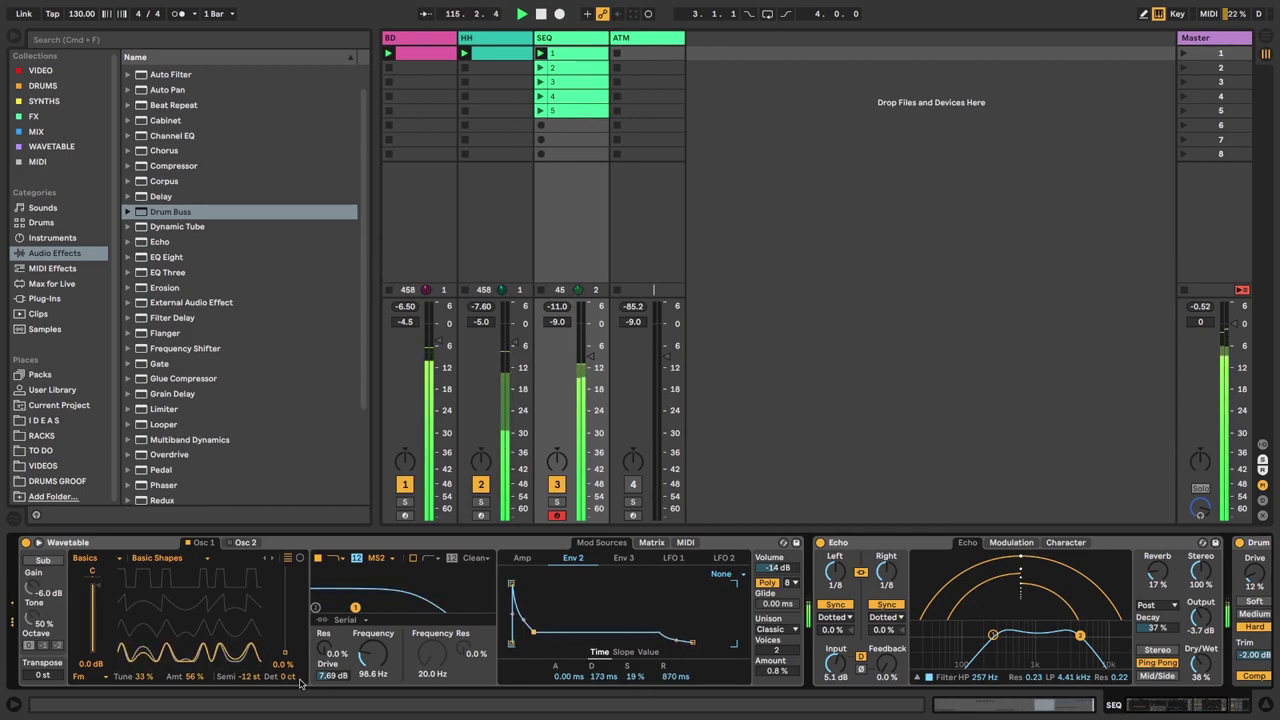
left_click_drag(333, 675, 333, 670)
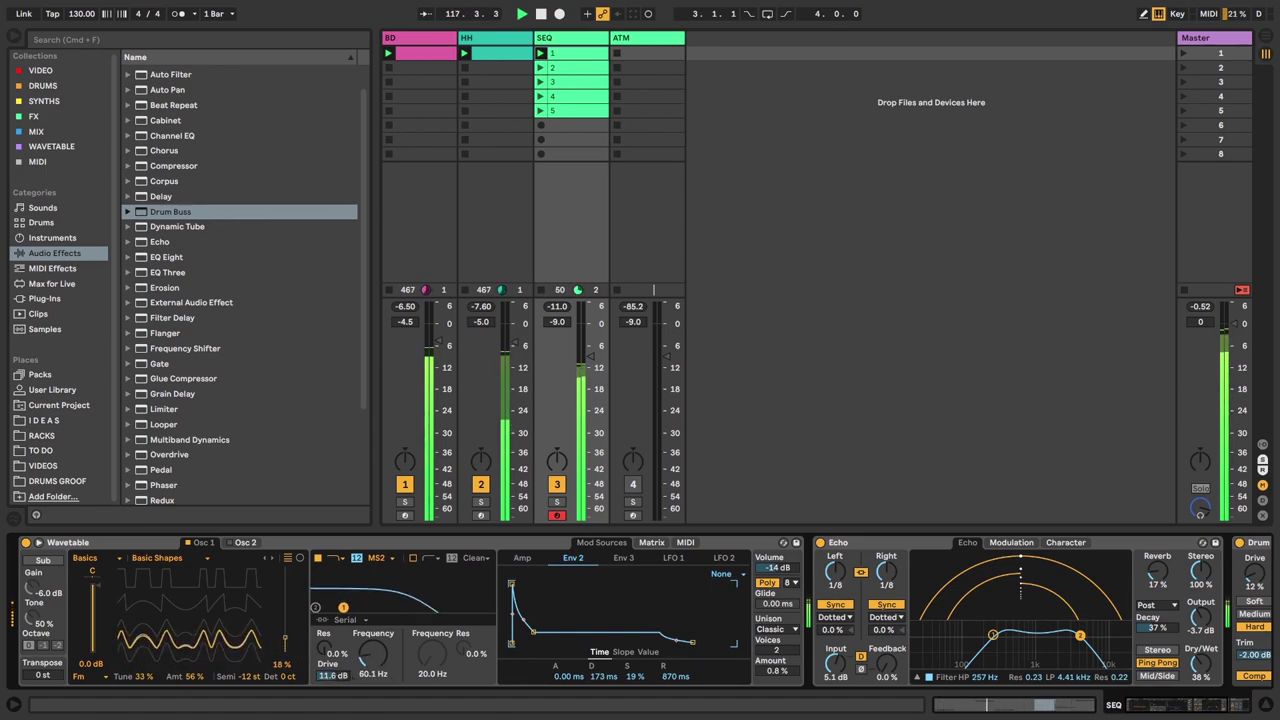
- Widen the Echo filter to a 134 Hz high-pass and a 12.5 kHz low-pass
left_click_drag(1080, 638, 1097, 633)
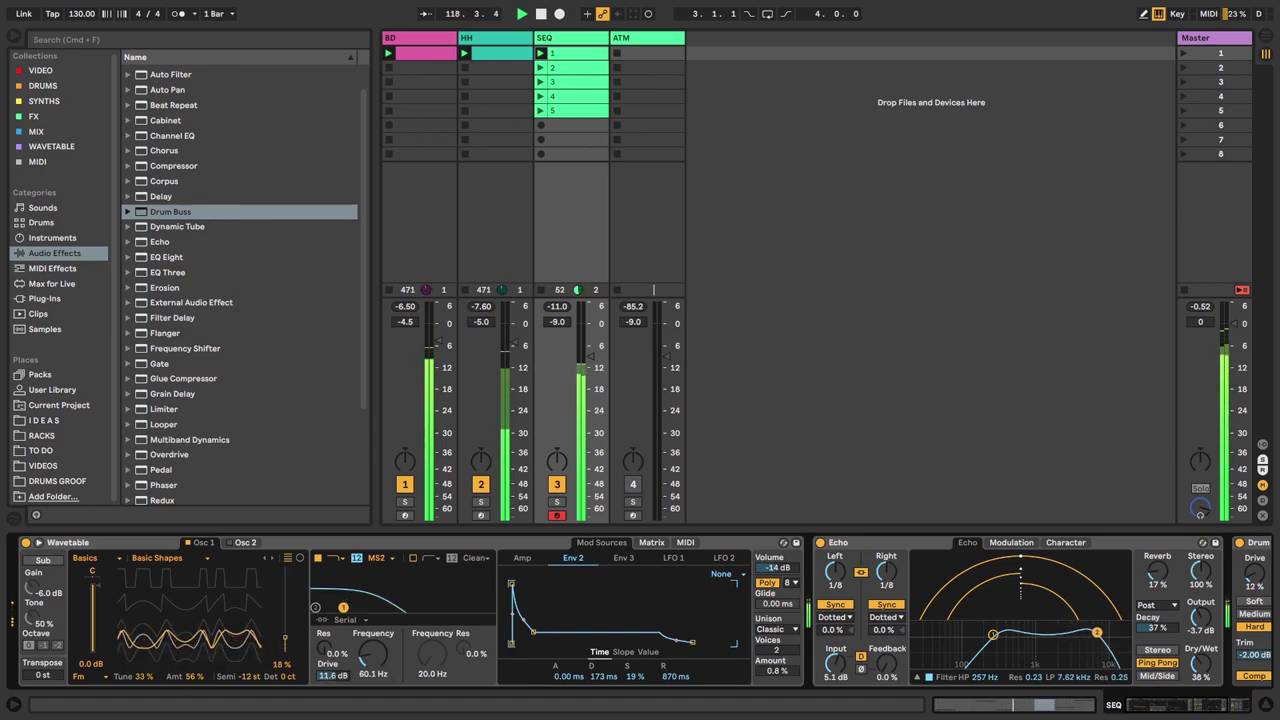
left_click_drag(994, 637, 973, 632)
left_click_drag(1097, 632, 1111, 631)
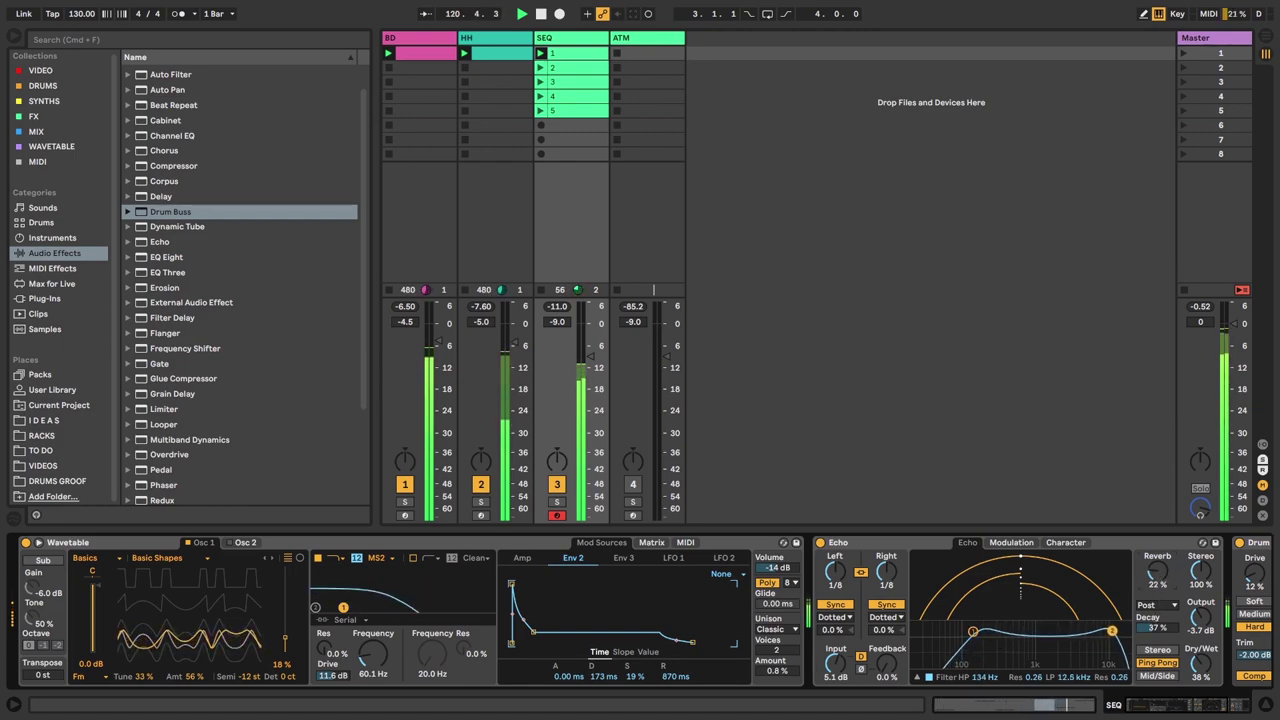
- Set Echo's reverb to 0% and its dry/wet mix to 88%
left_click_drag(1203, 663, 1203, 620)
left_click_drag(1155, 576, 1155, 600)
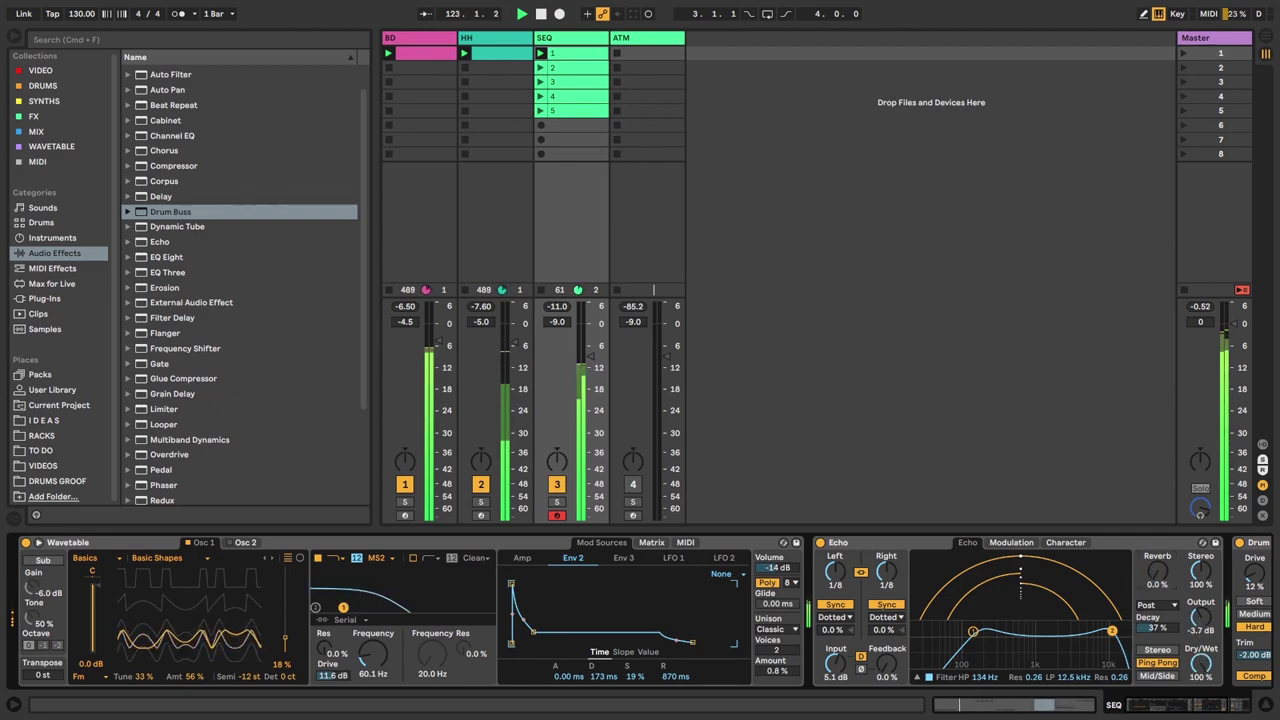
left_click_drag(1204, 664, 1204, 677)
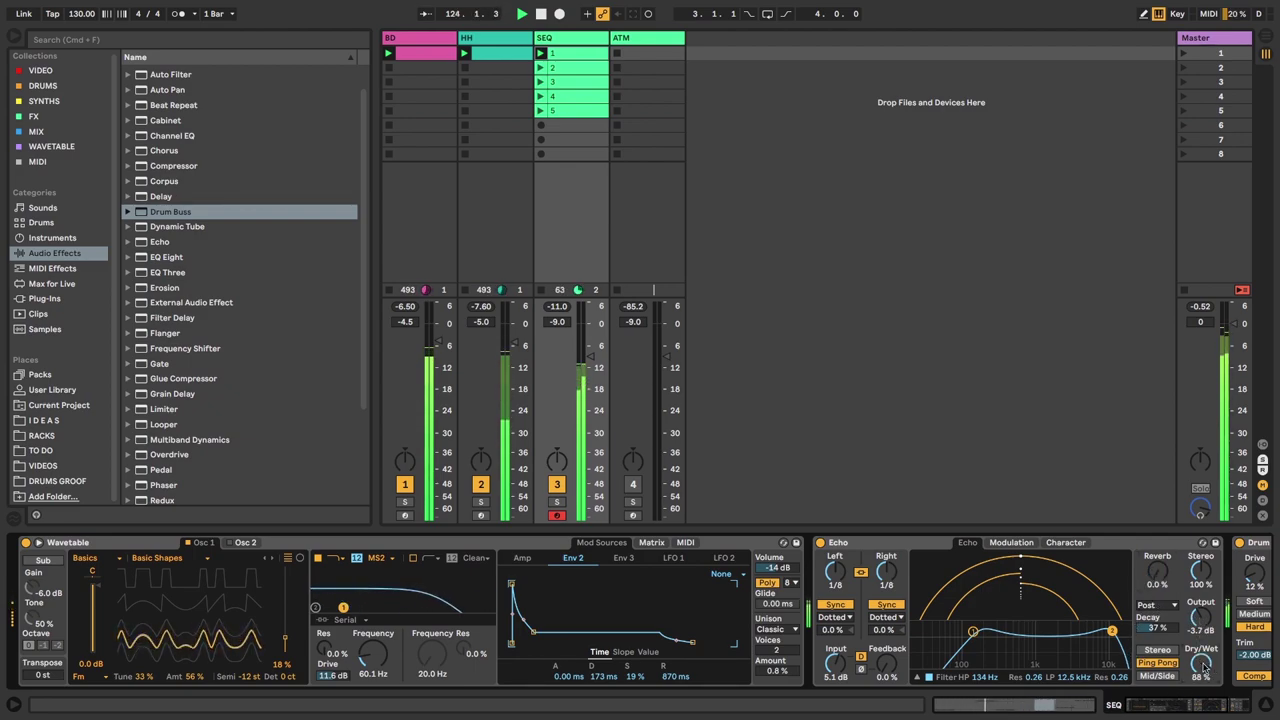
- Set Echo's modulation to rate 1.5 and phase 142°, with 13% feedback and 18% reverb
left_click(1012, 542)
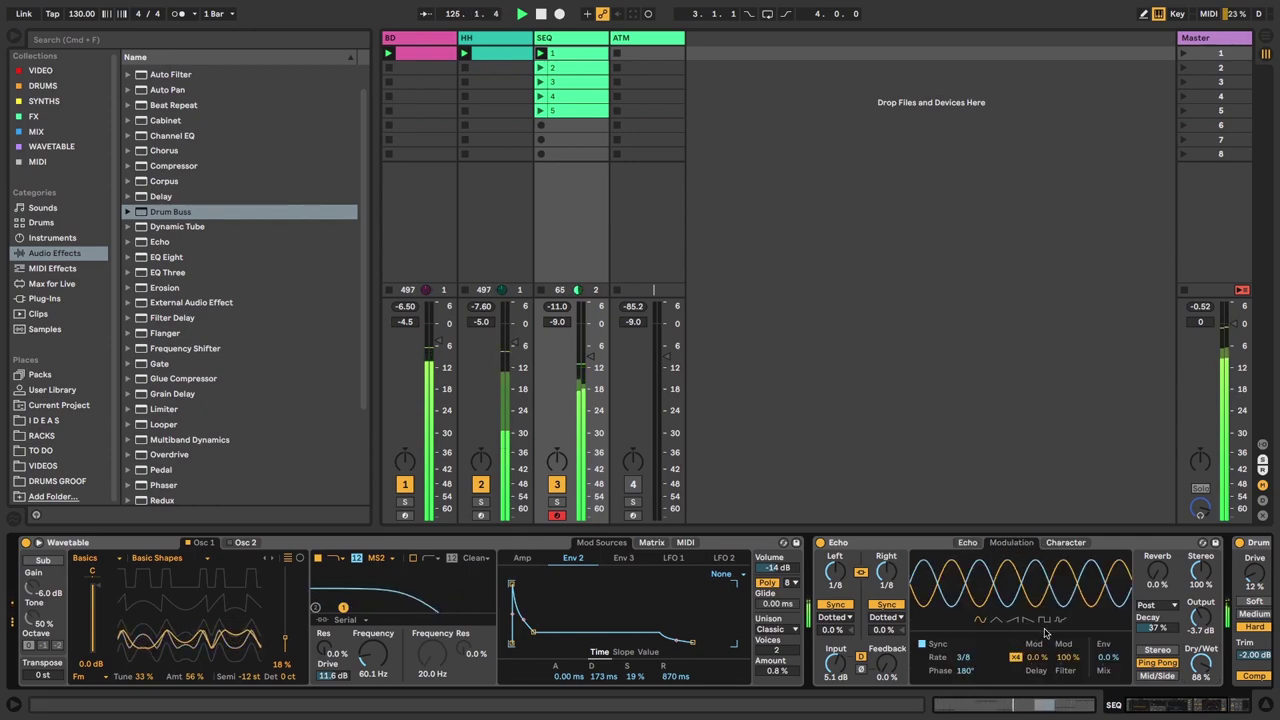
left_click_drag(967, 663, 966, 690)
left_click_drag(890, 667, 890, 645)
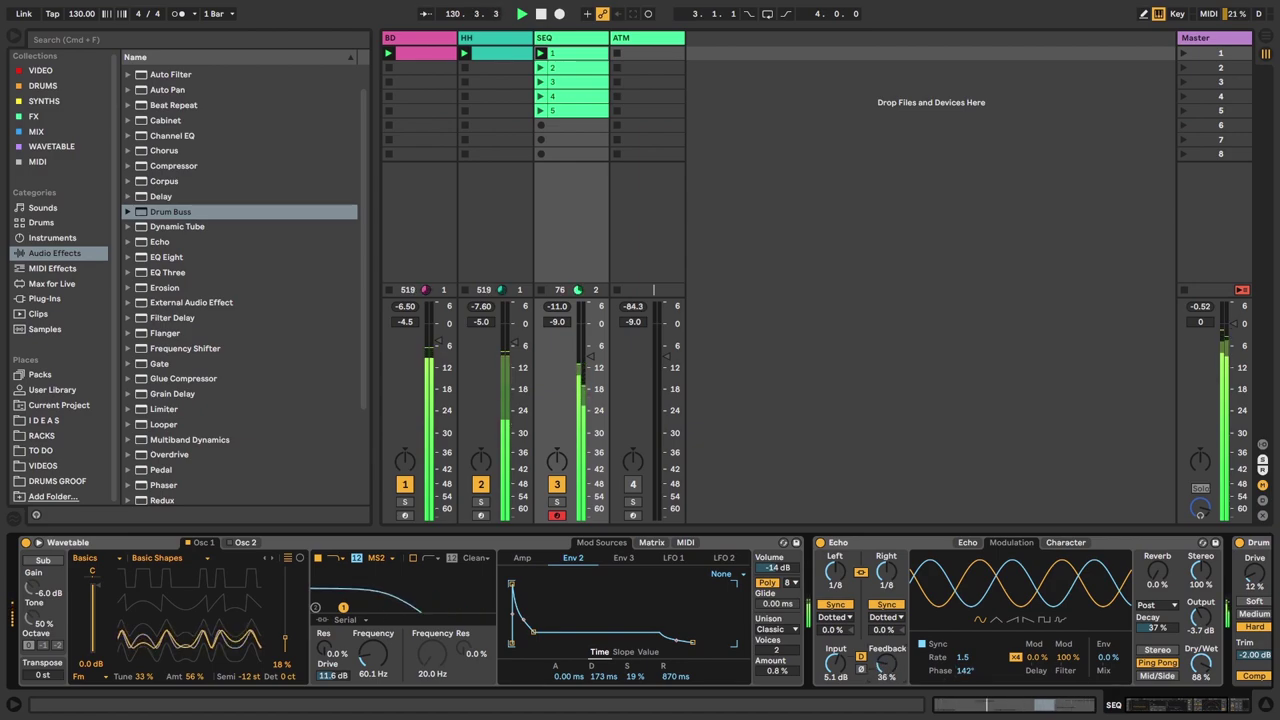
mouse_move(1159, 580)
left_mouse_down()
mouse_move(1159, 562)
mouse_move(1158, 574)
left_mouse_up()
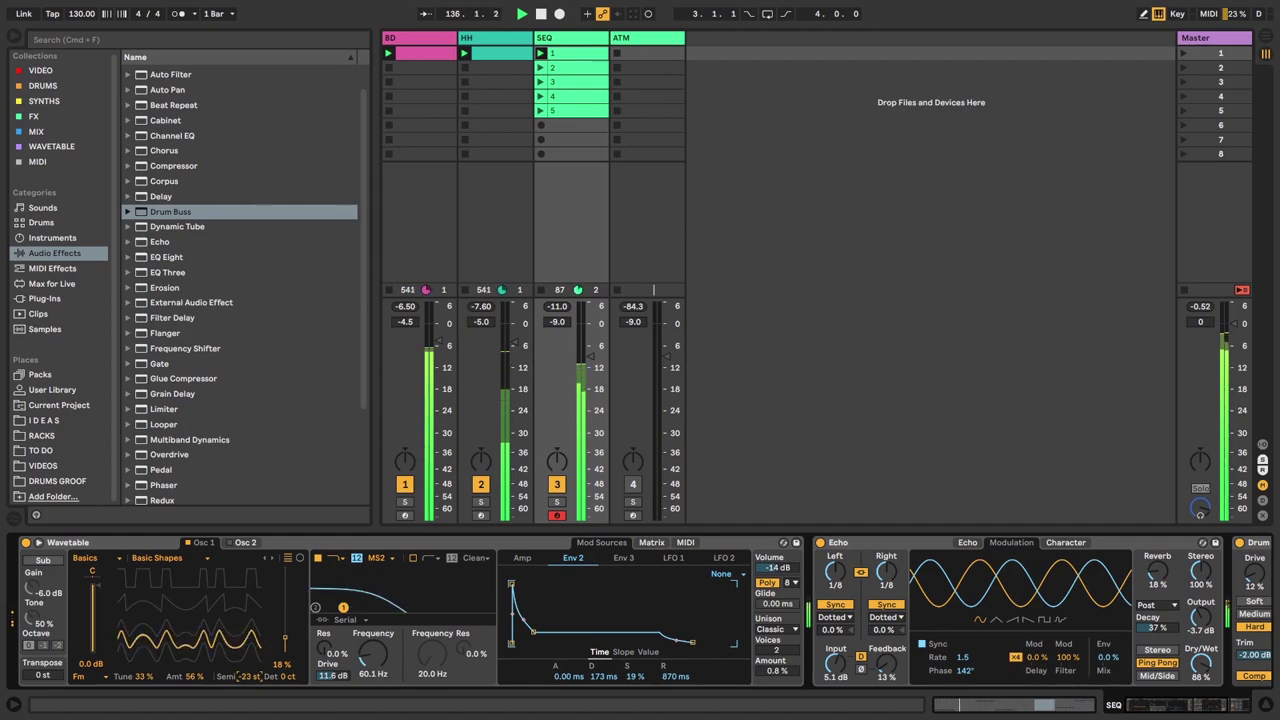
- Set Osc 1's semitones to -11 st and FM tune to 20%, and launch SEQ clip 4
left_click_drag(239, 676, 239, 675)
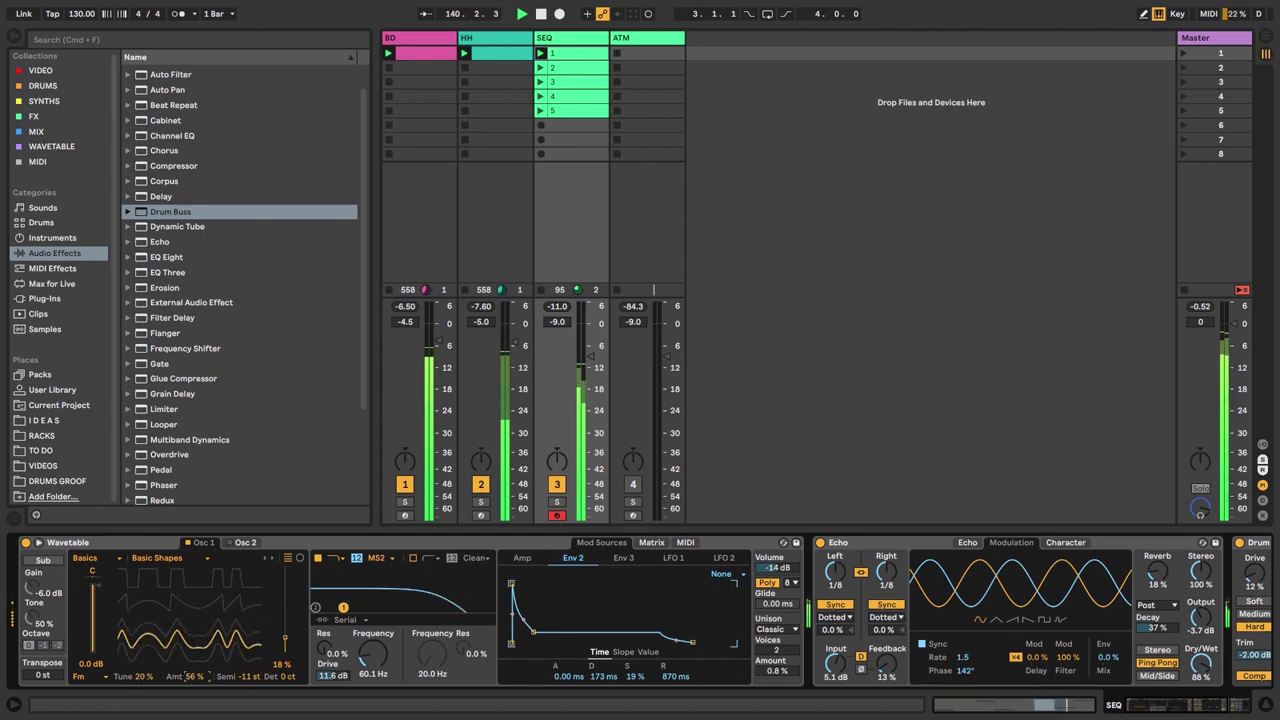
left_click(541, 96)
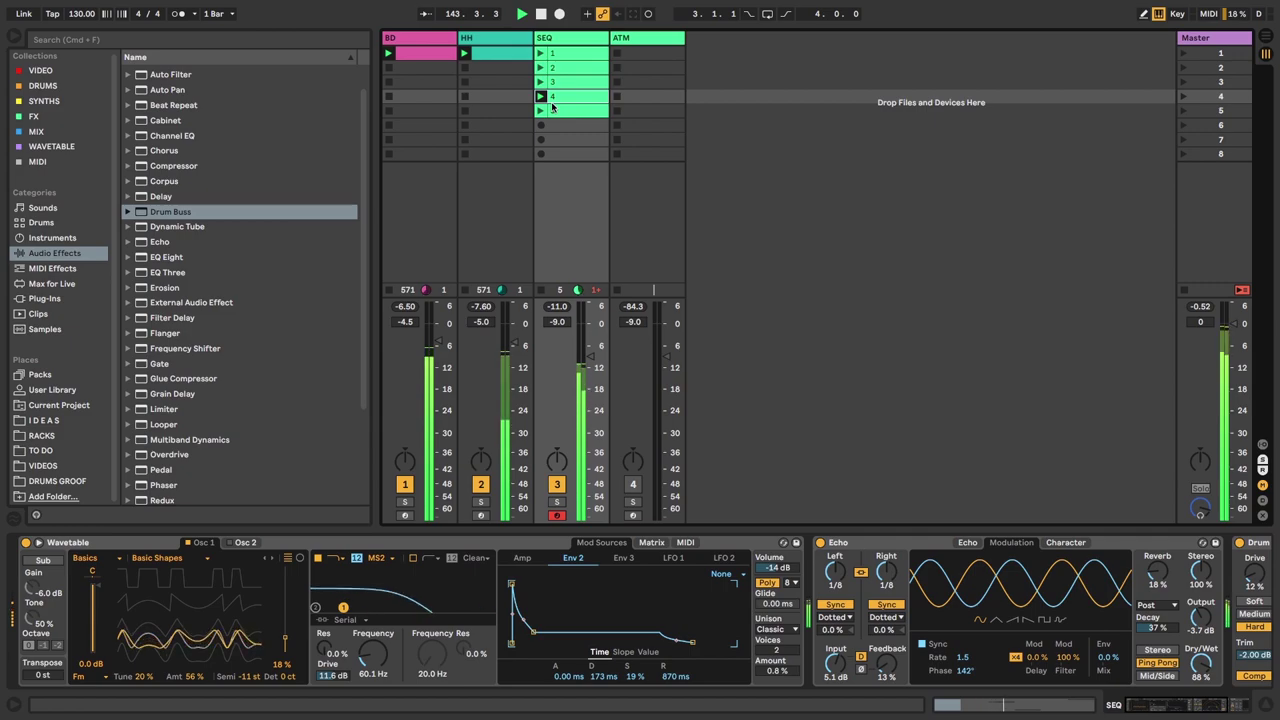
- Raise Echo's input to 12 dB and Wavetable's filter 1 drive to 17.6 dB
left_click(651, 542)
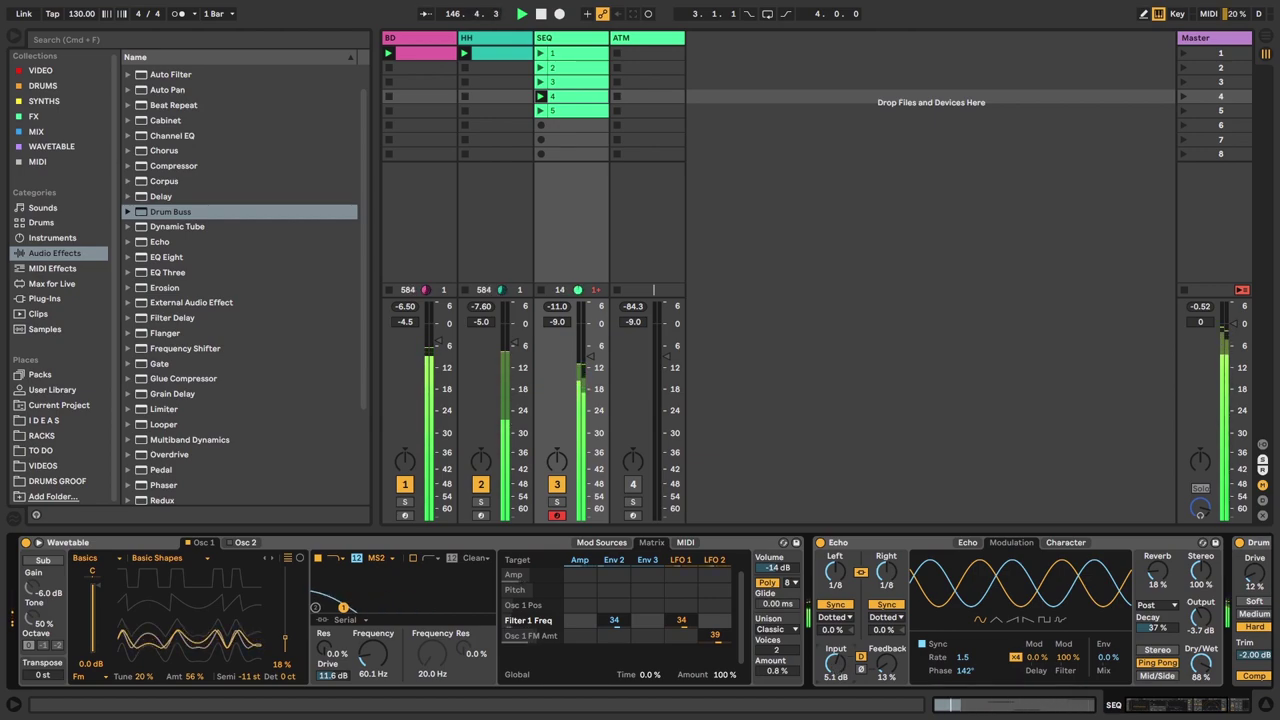
left_click_drag(835, 663, 835, 652)
left_click_drag(332, 676, 332, 662)
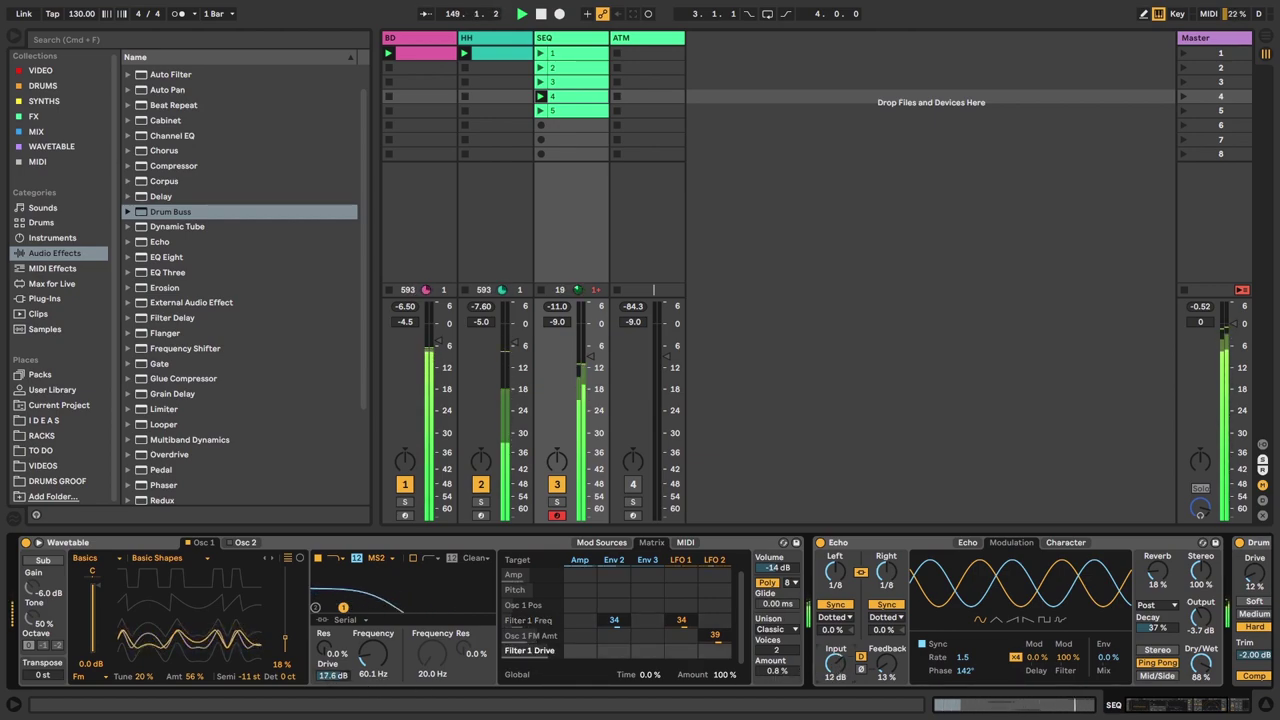
- Modulate filter frequency by Env 2 at 53 and LFO 1 at 84, FM amount by LFO 2 at 59, with 171 Hz cutoff and 15.9 dB drive
left_click_drag(614, 621, 614, 599)
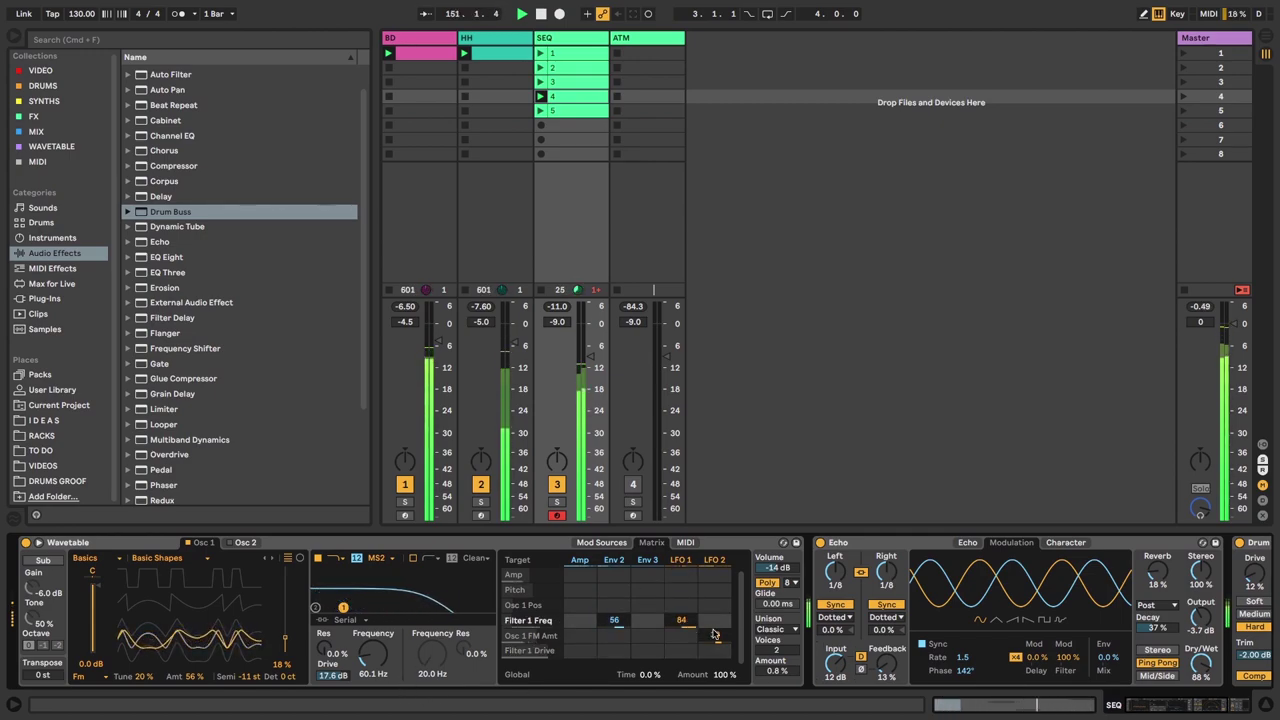
left_click_drag(714, 634, 714, 609)
left_click_drag(618, 621, 618, 624)
left_click_drag(336, 675, 369, 630)
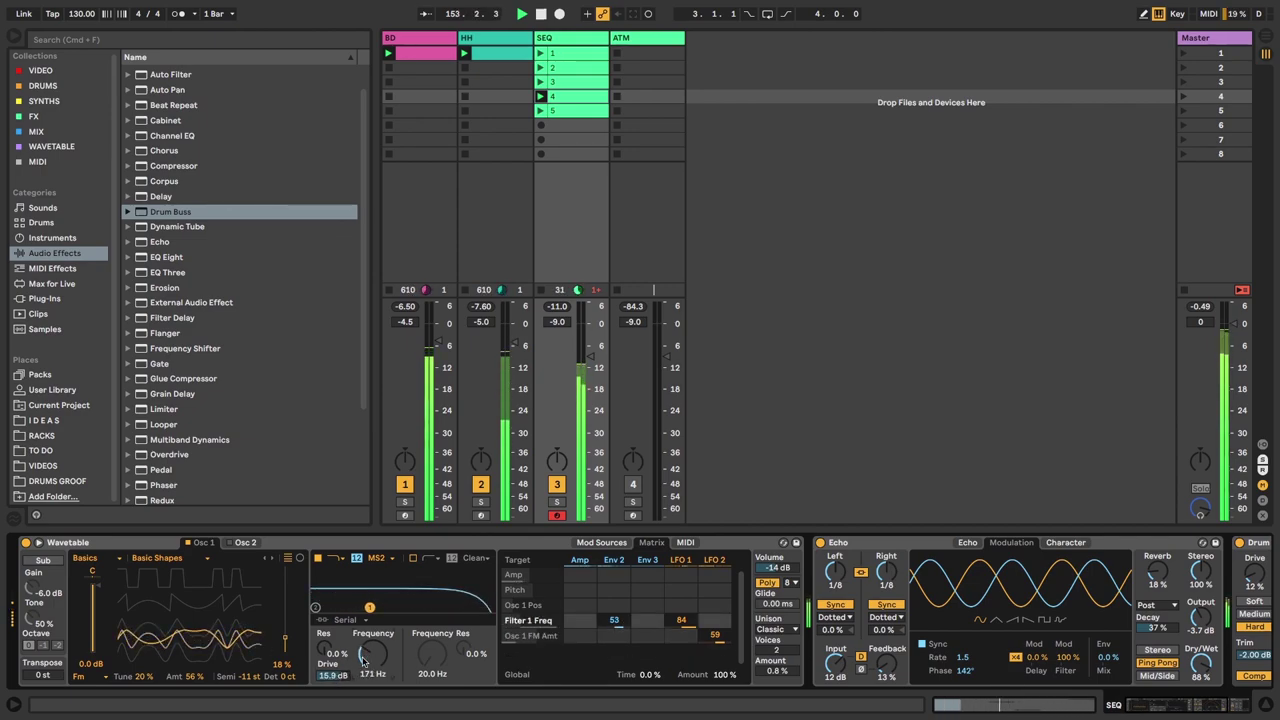
- Enable Wavetable's sub oscillator with 22% tone, octave -1 and -2.0 dB gain
left_click(42, 560)
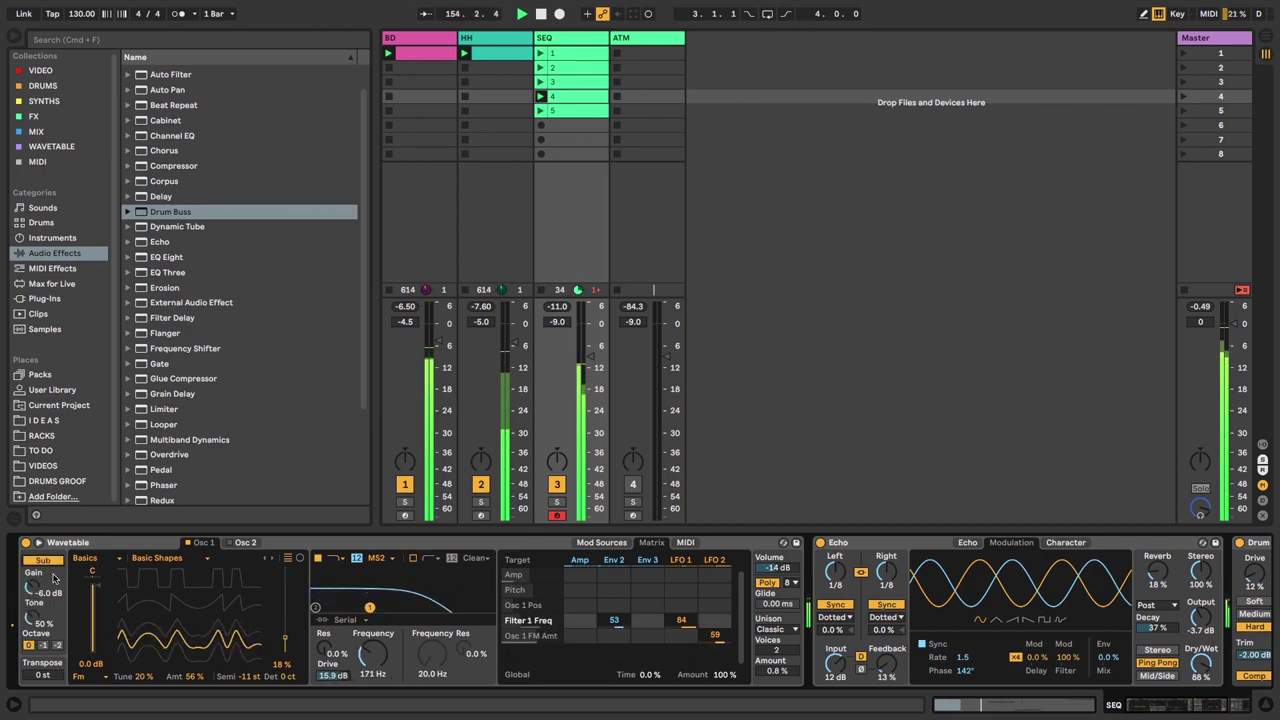
left_click_drag(36, 618, 36, 640)
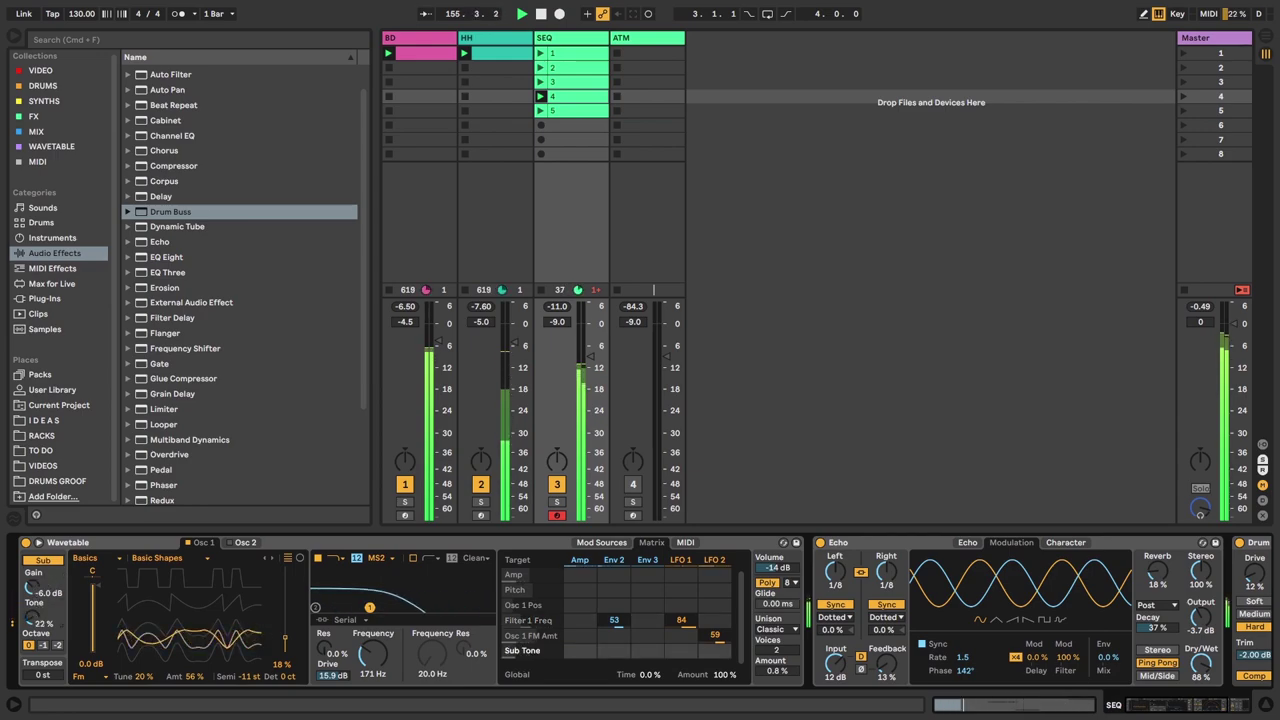
left_click(42, 646)
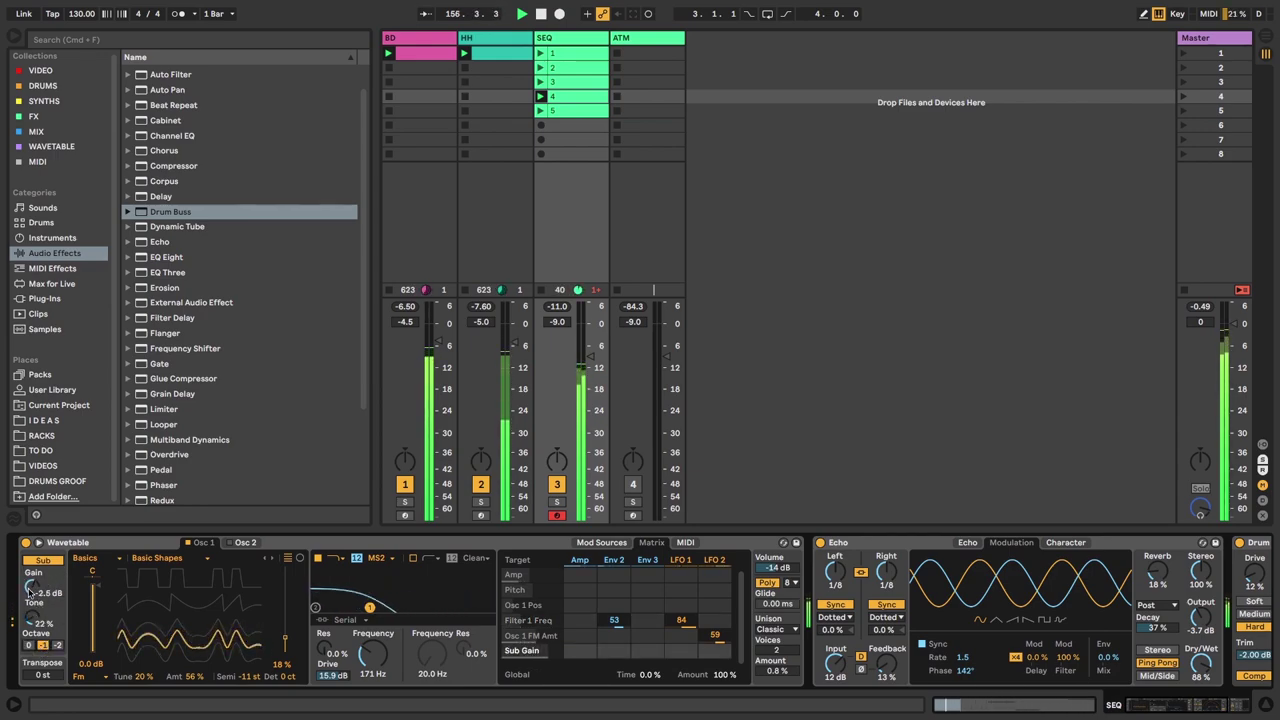
left_click_drag(32, 586, 32, 583)
- Set filter frequency modulation to Env 2 at 34 and LFO 1 at 95, filter drive to 6.38 dB, and Osc 1's semitones to -12 st
left_click_drag(616, 620, 616, 632)
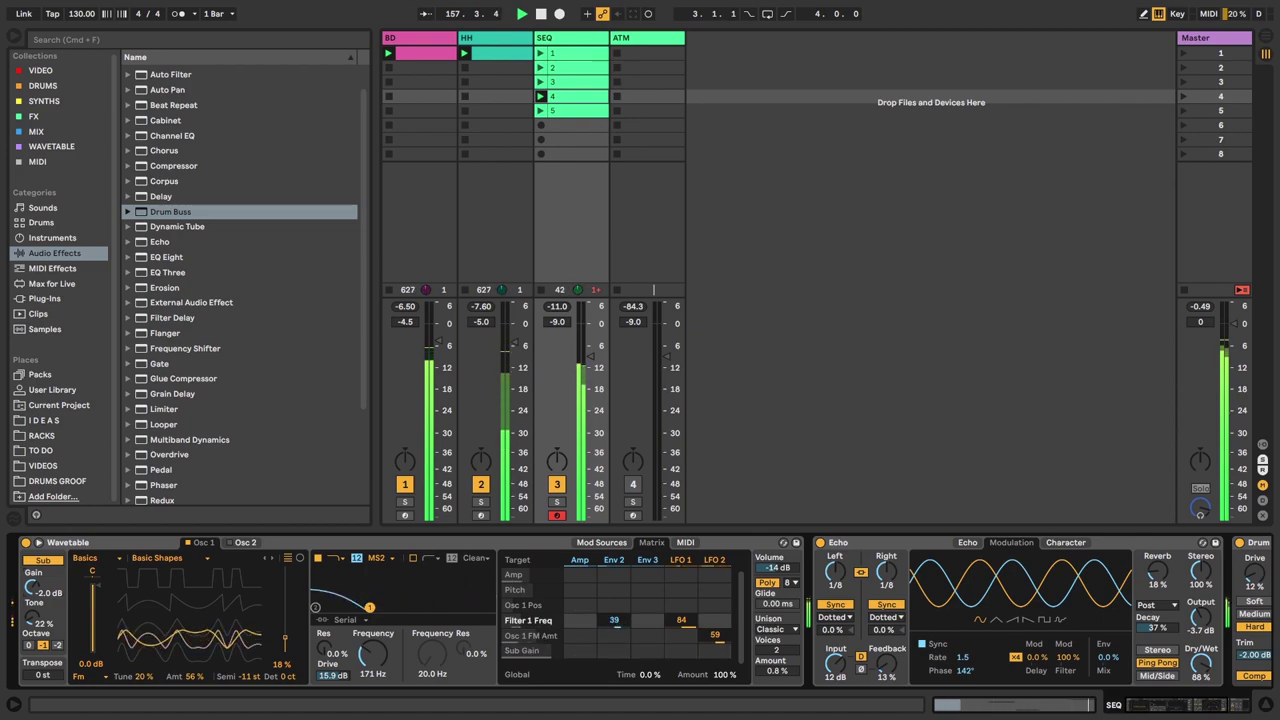
left_click_drag(333, 675, 333, 698)
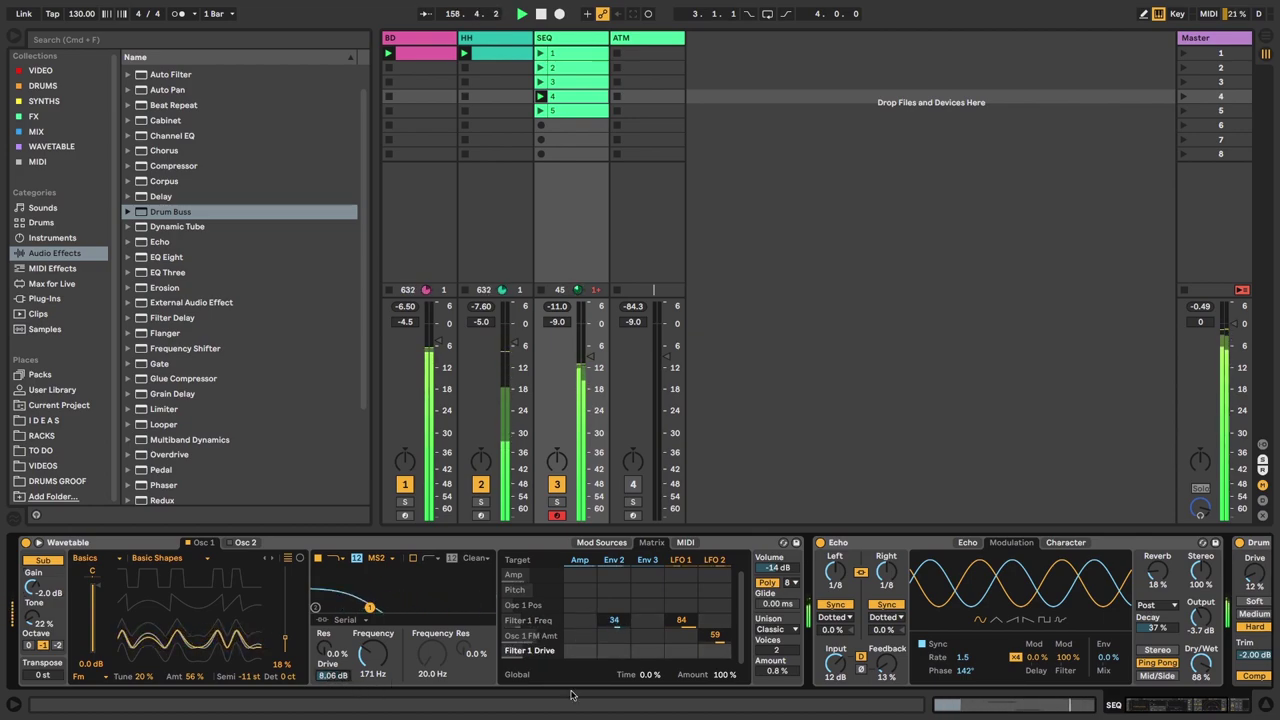
left_click_drag(614, 620, 678, 610)
left_click_drag(333, 676, 333, 687)
left_click_drag(681, 620, 685, 627)
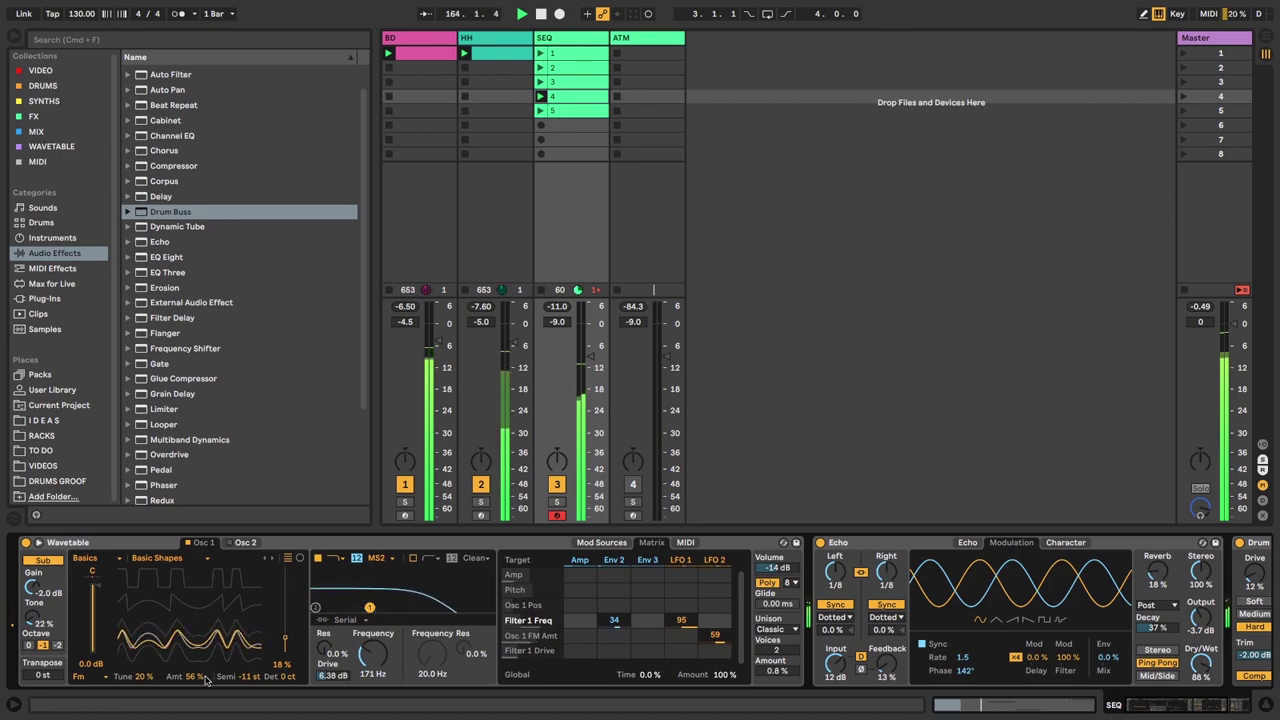
left_click_drag(245, 677, 245, 682)
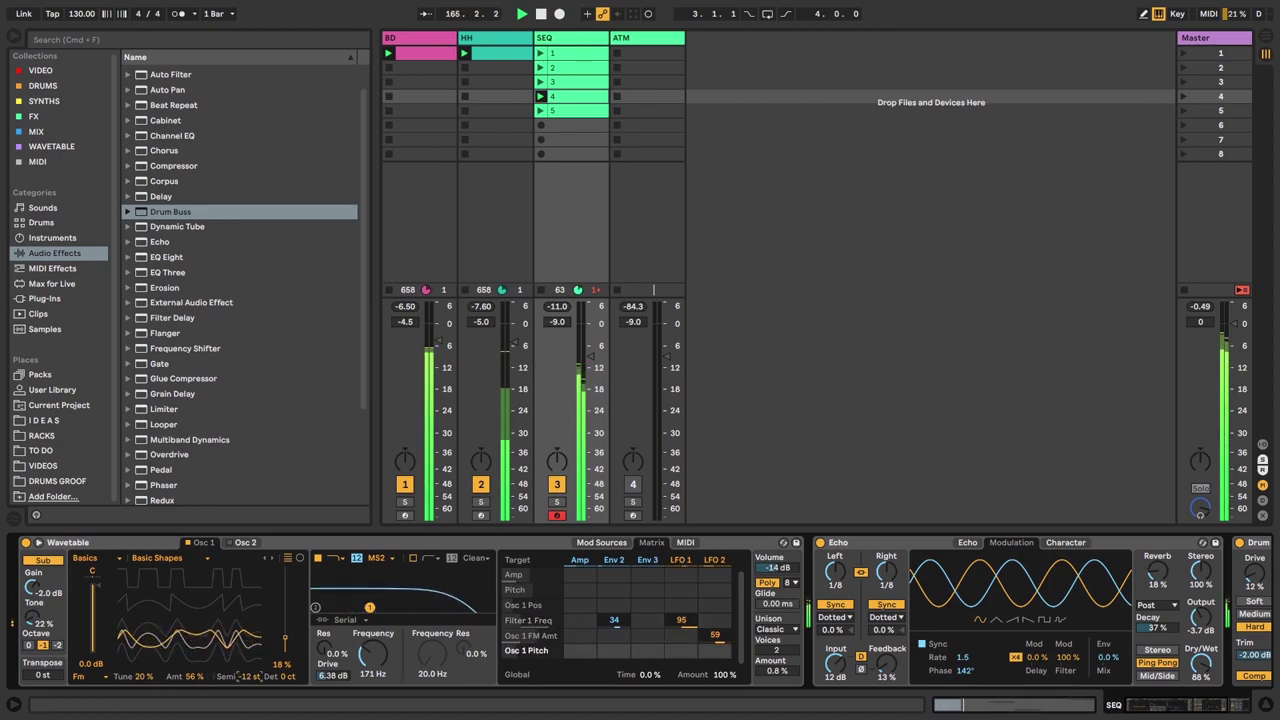
- Delete the ATM track
right_click(645, 38)
left_click(678, 71)
right_click(652, 38)
left_click(674, 81)
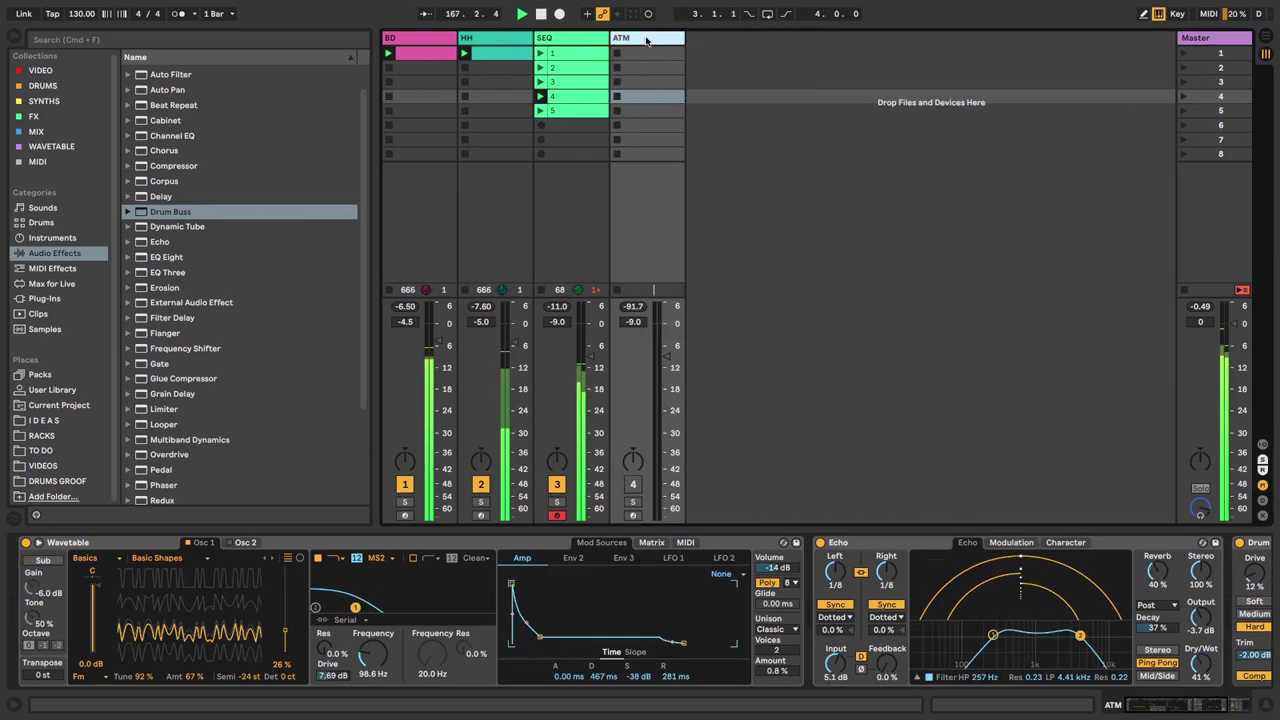
right_click(646, 39)
left_click(668, 86)
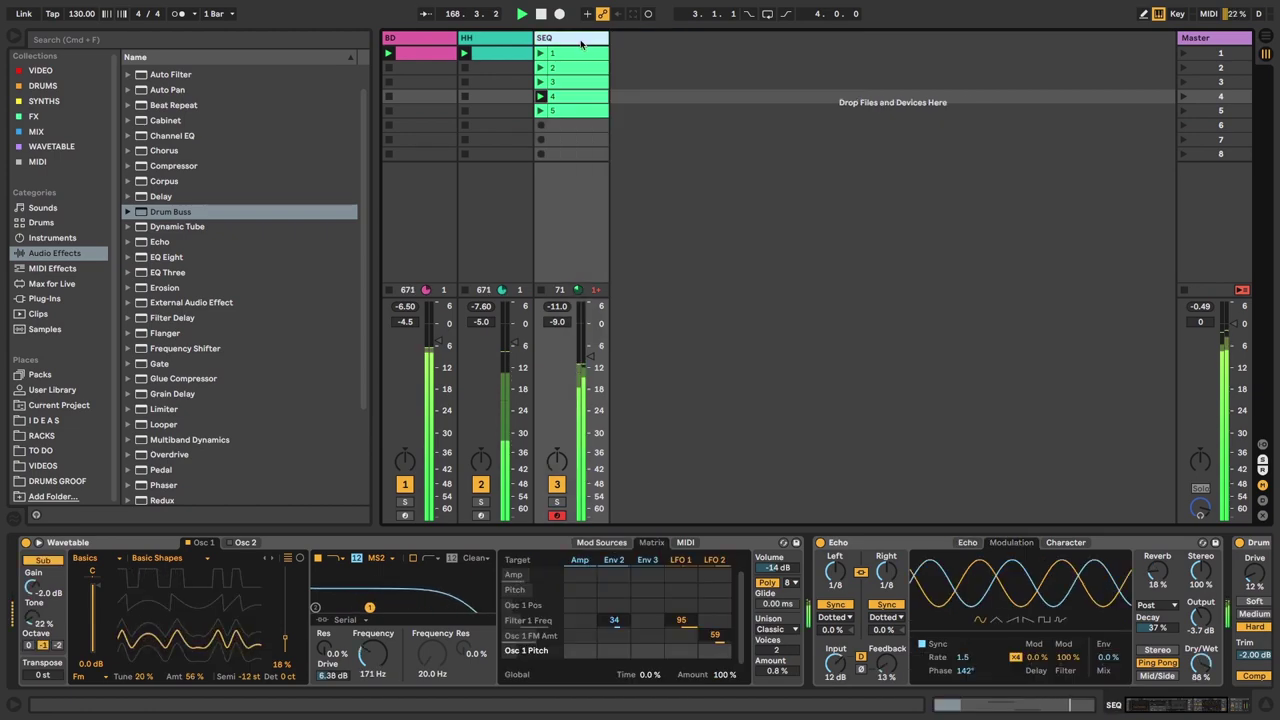
- Duplicate the SEQ track, mute the original, and launch clip 4 on the copy
right_click(584, 40)
left_click(608, 71)
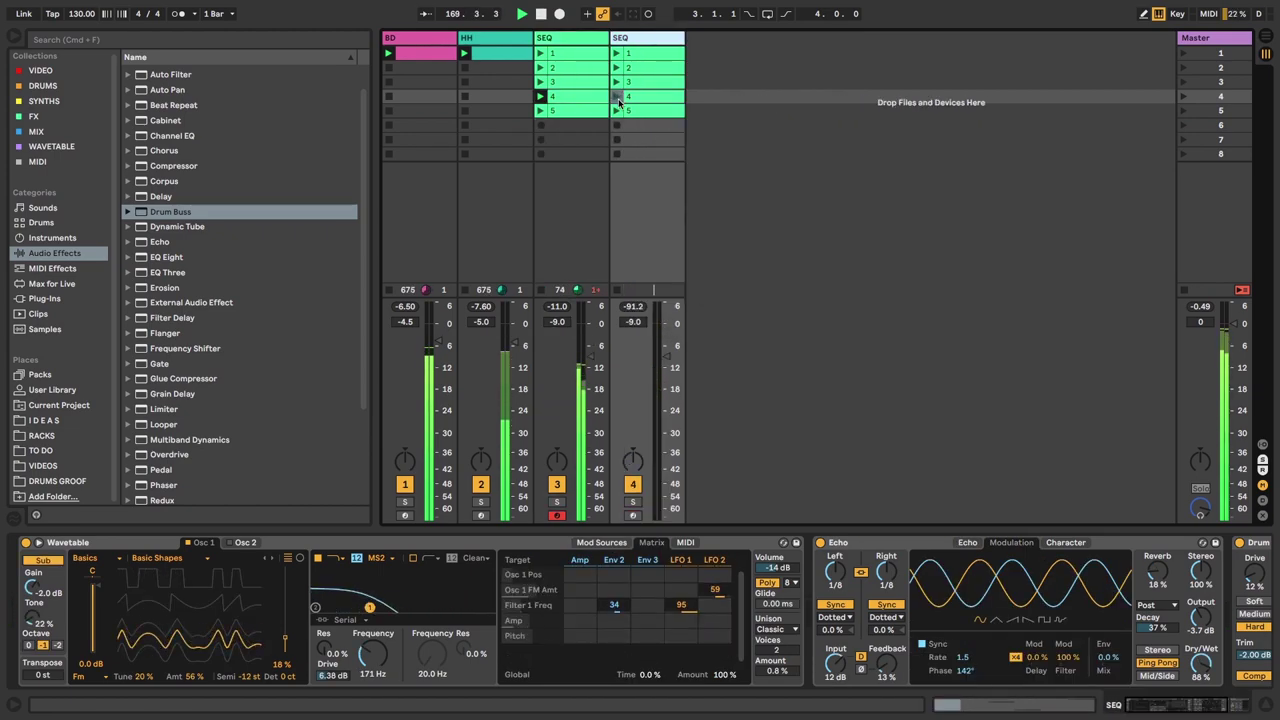
left_click(644, 39)
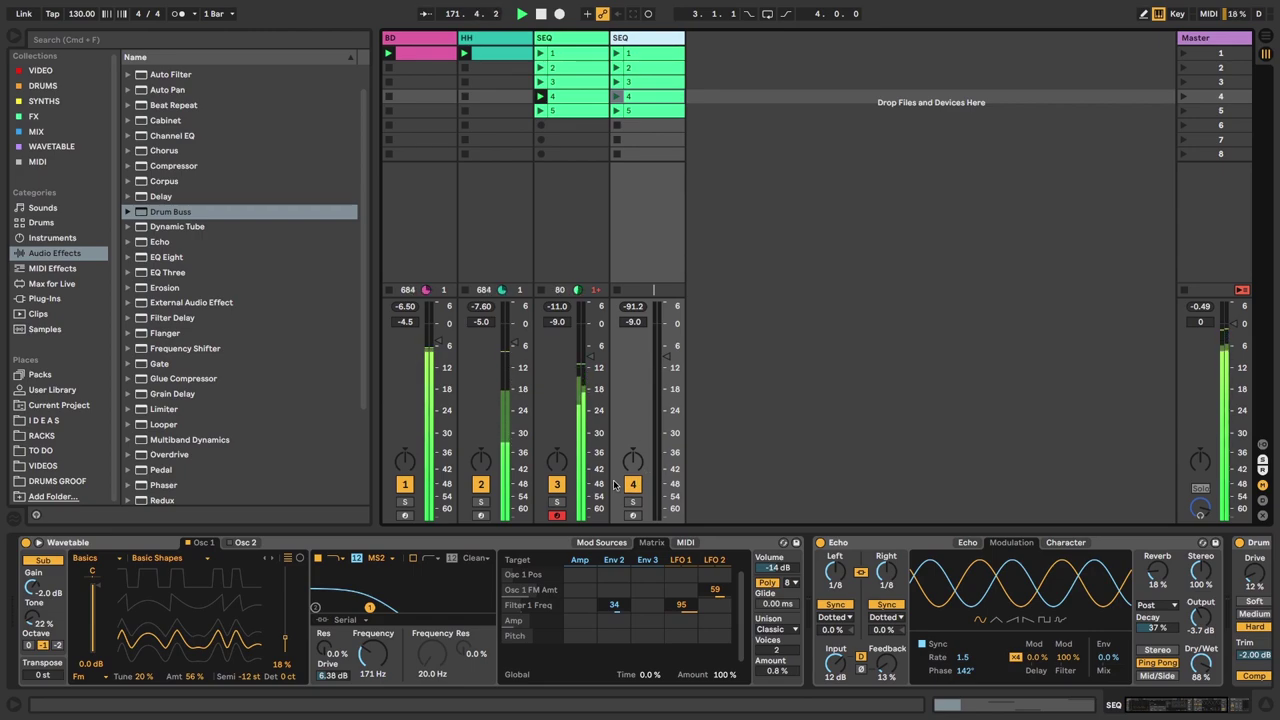
left_click(558, 485)
left_click(616, 97)
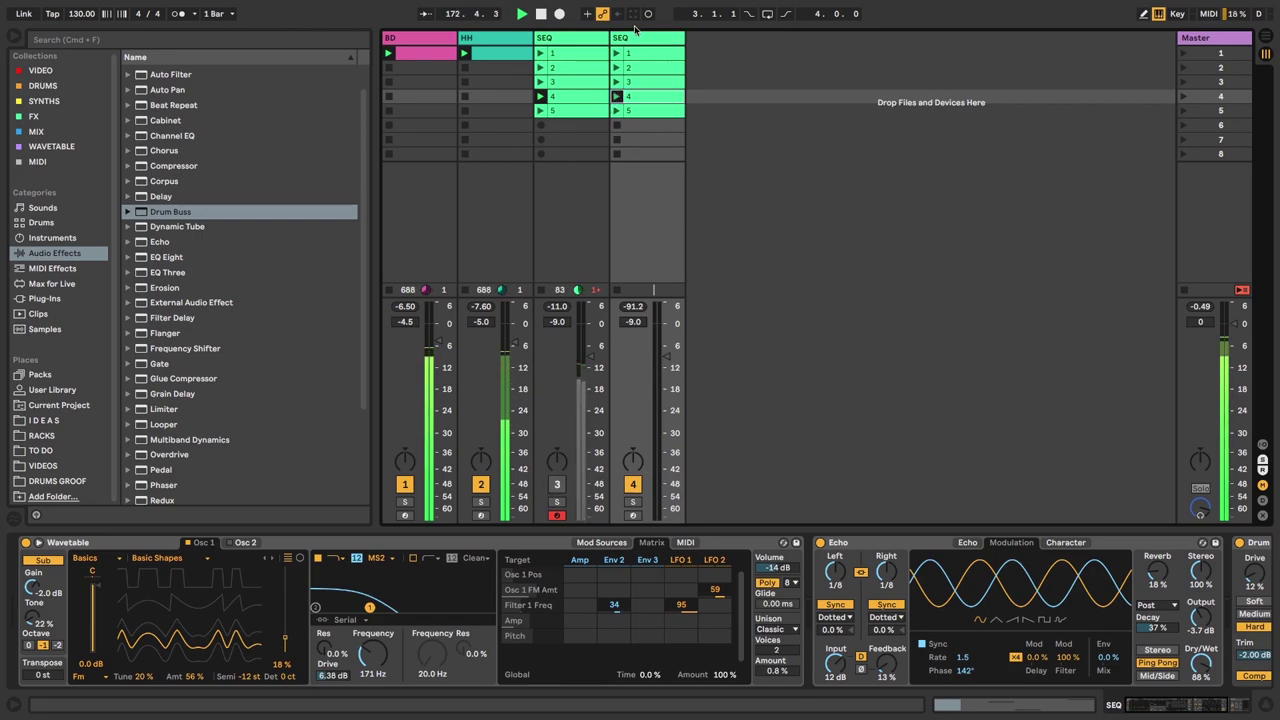
- Mute the HH track and set the duplicated track's Echo dry/wet and reverb to 100%
left_click(481, 484)
left_click_drag(1206, 672, 1206, 640)
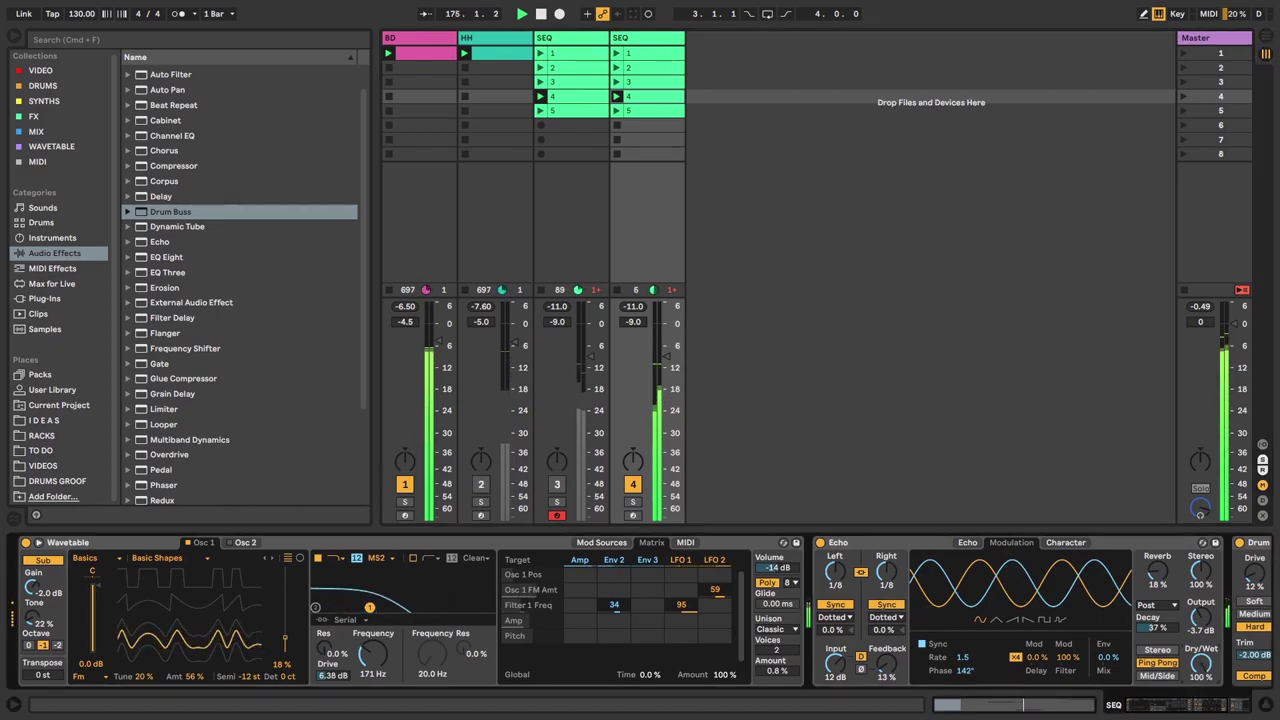
left_click_drag(1156, 582, 1156, 500)
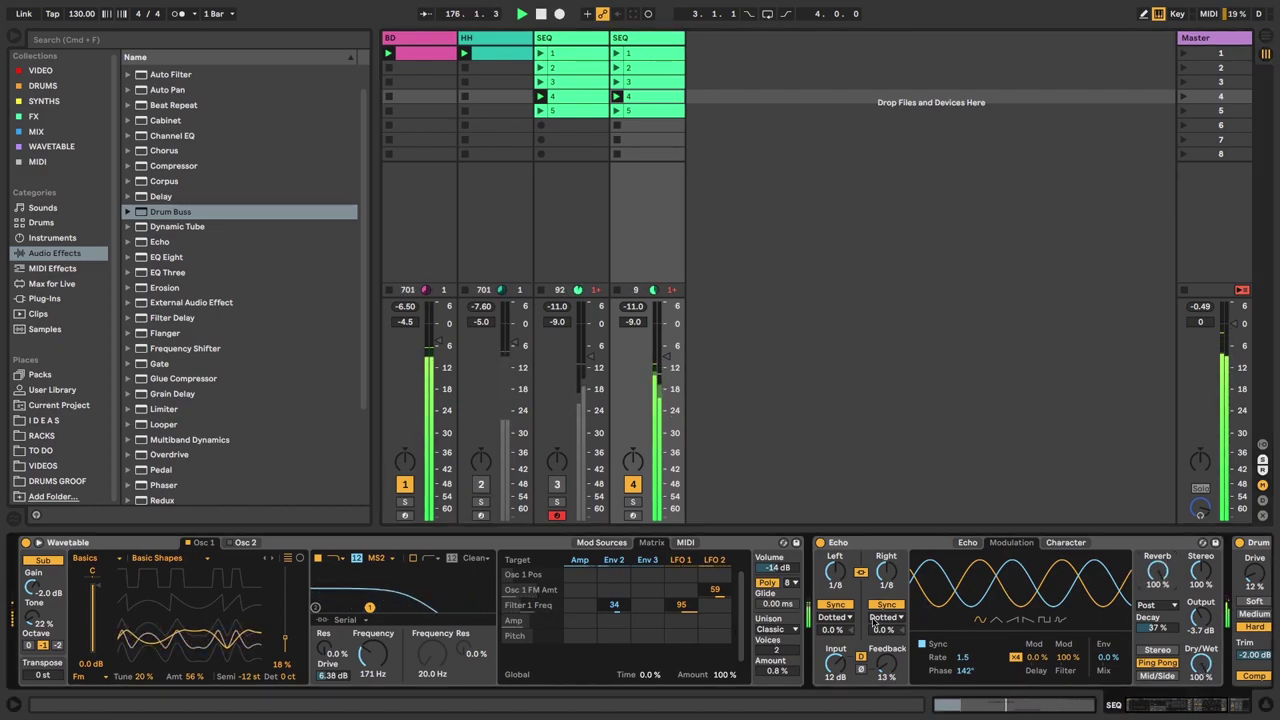
- Lengthen Env 2 to 956 ms decay and 59% sustain, and the Amp envelope to 5.97 s decay, -6.5 dB sustain and 7.93 s release
left_click(600, 542)
left_click_drag(543, 616, 546, 608)
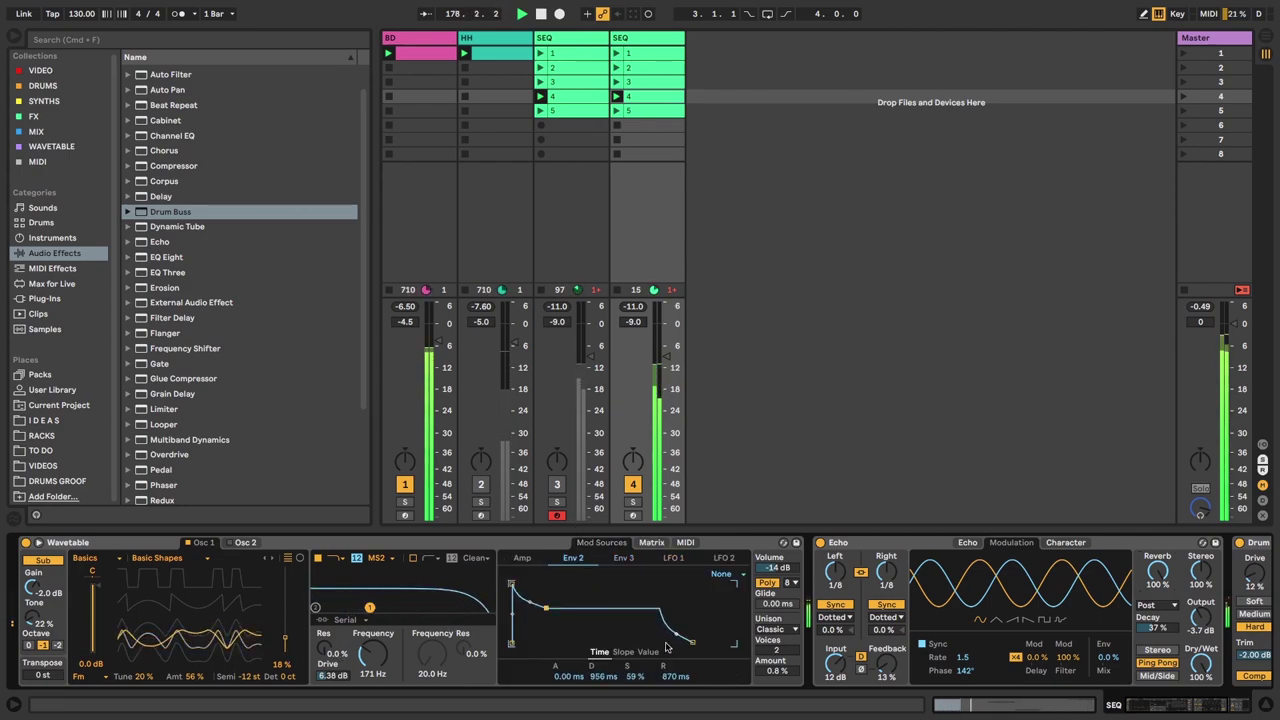
left_click_drag(692, 642, 716, 642)
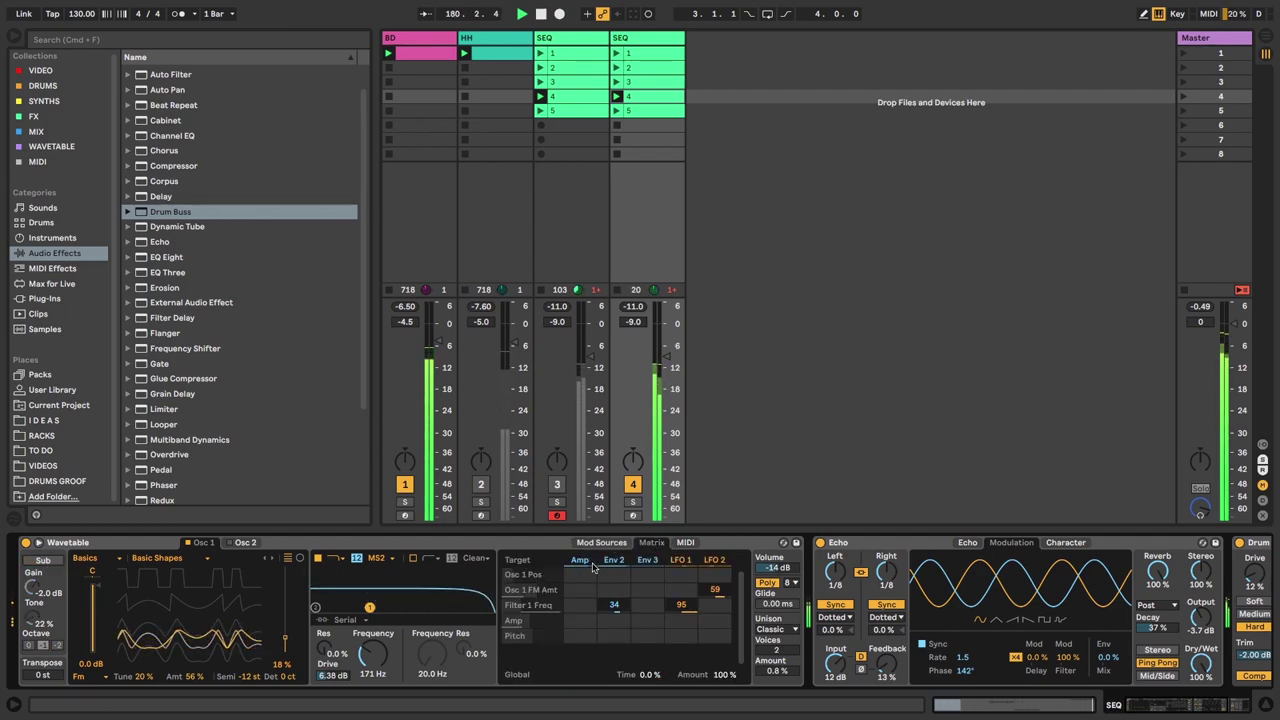
left_click(521, 558)
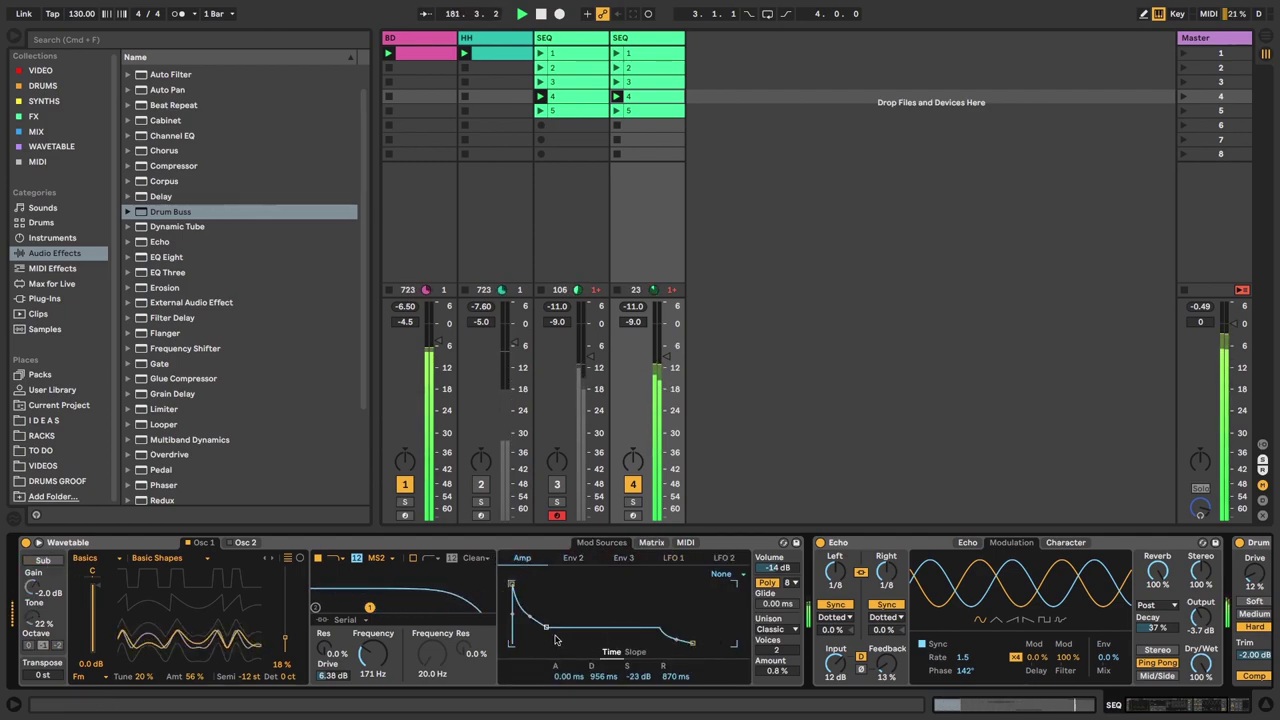
left_click_drag(693, 643, 716, 642)
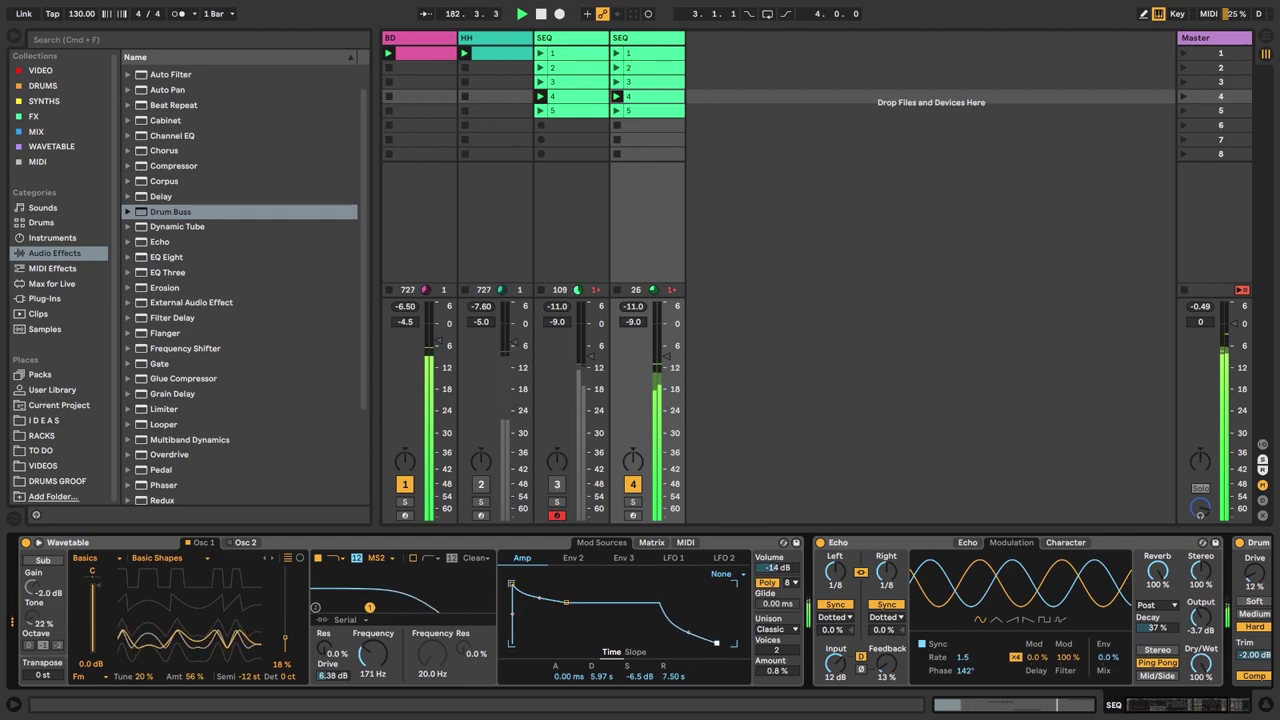
- Set Wavetable's unison amount to 100%, filter drive to 0 dB and Echo's input to 0 dB
left_click_drag(778, 680, 778, 600)
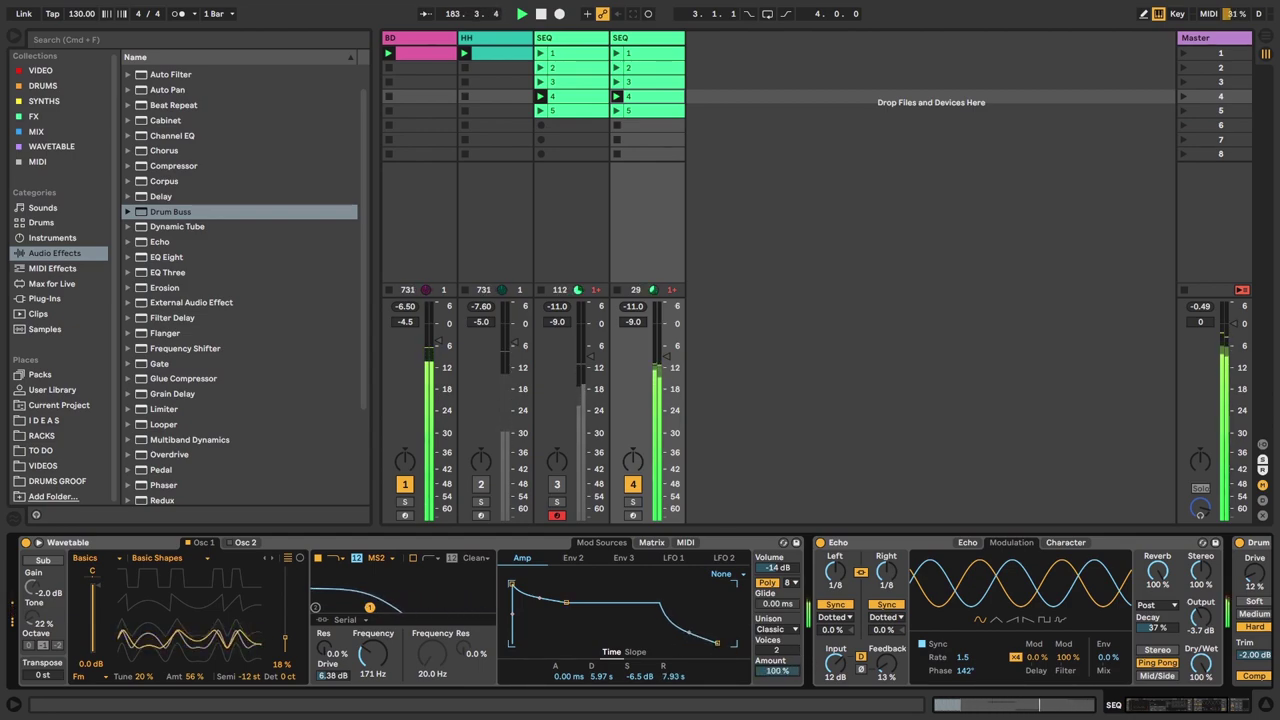
left_click_drag(330, 676, 330, 710)
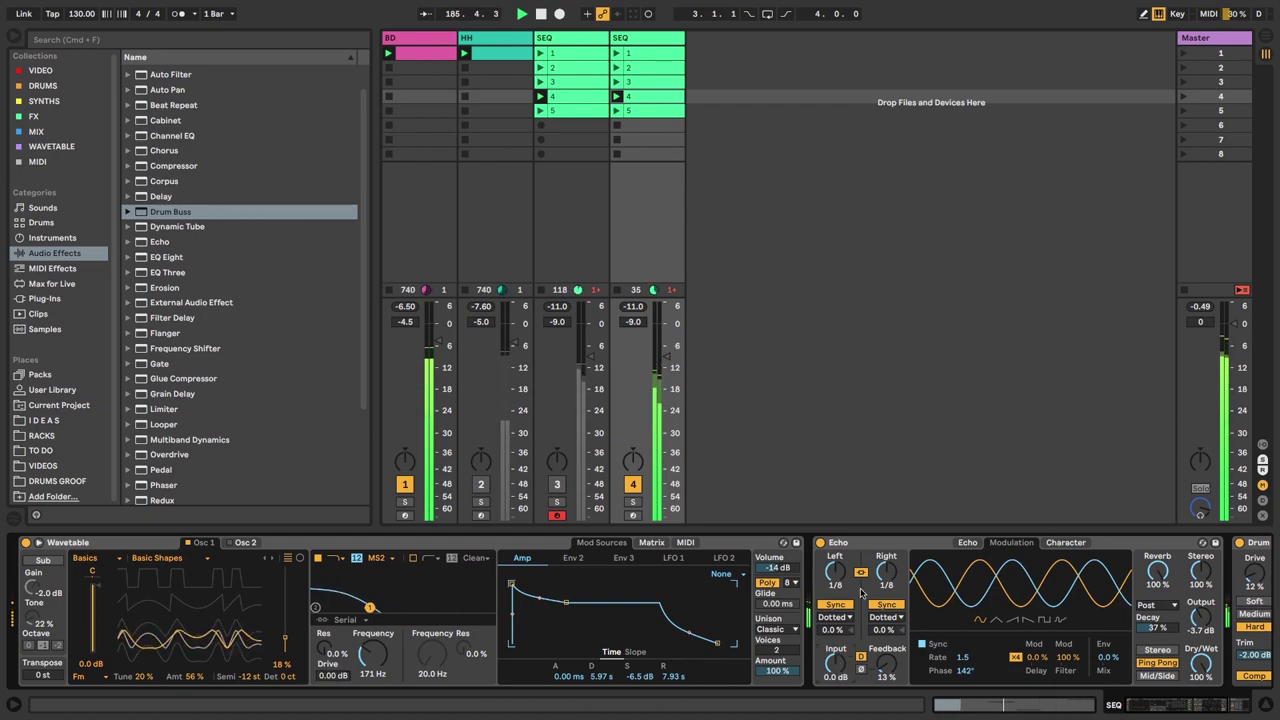
- Set Echo's reverb to 44% with 55% decay, and its modulation to rate 8 and phase 104°
left_click_drag(1160, 571, 1160, 625)
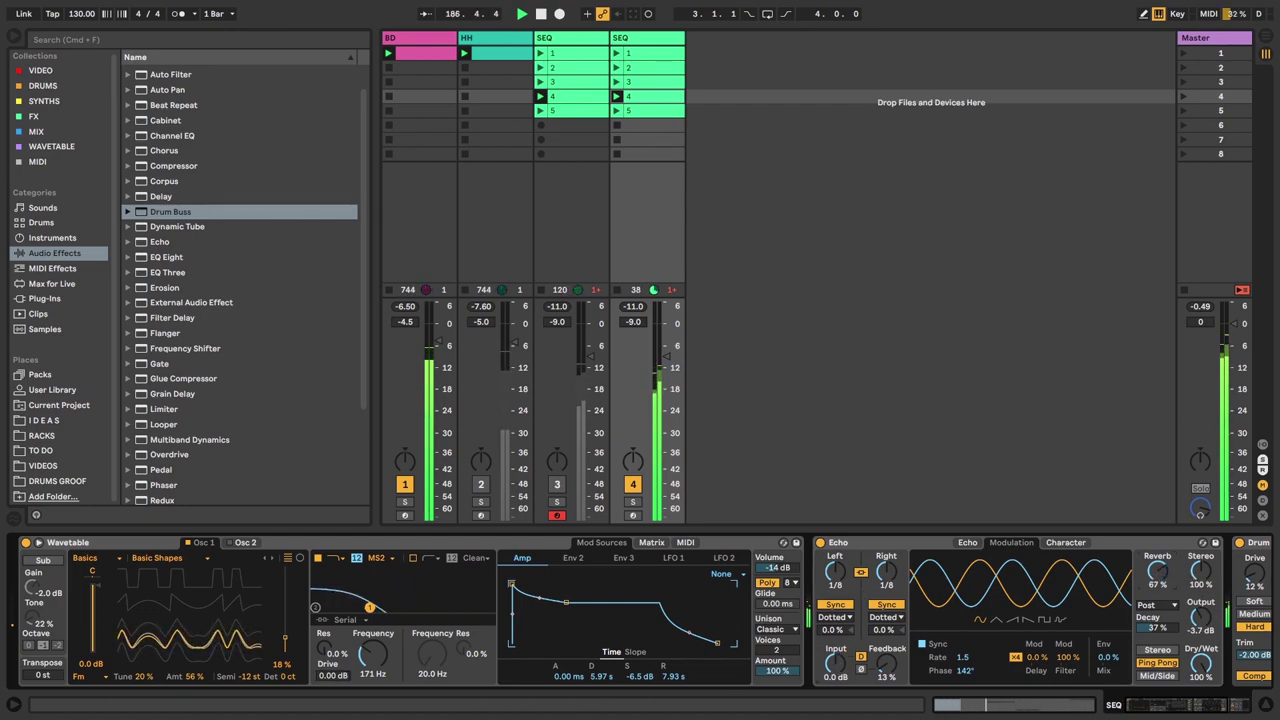
left_click_drag(1158, 571, 1158, 562)
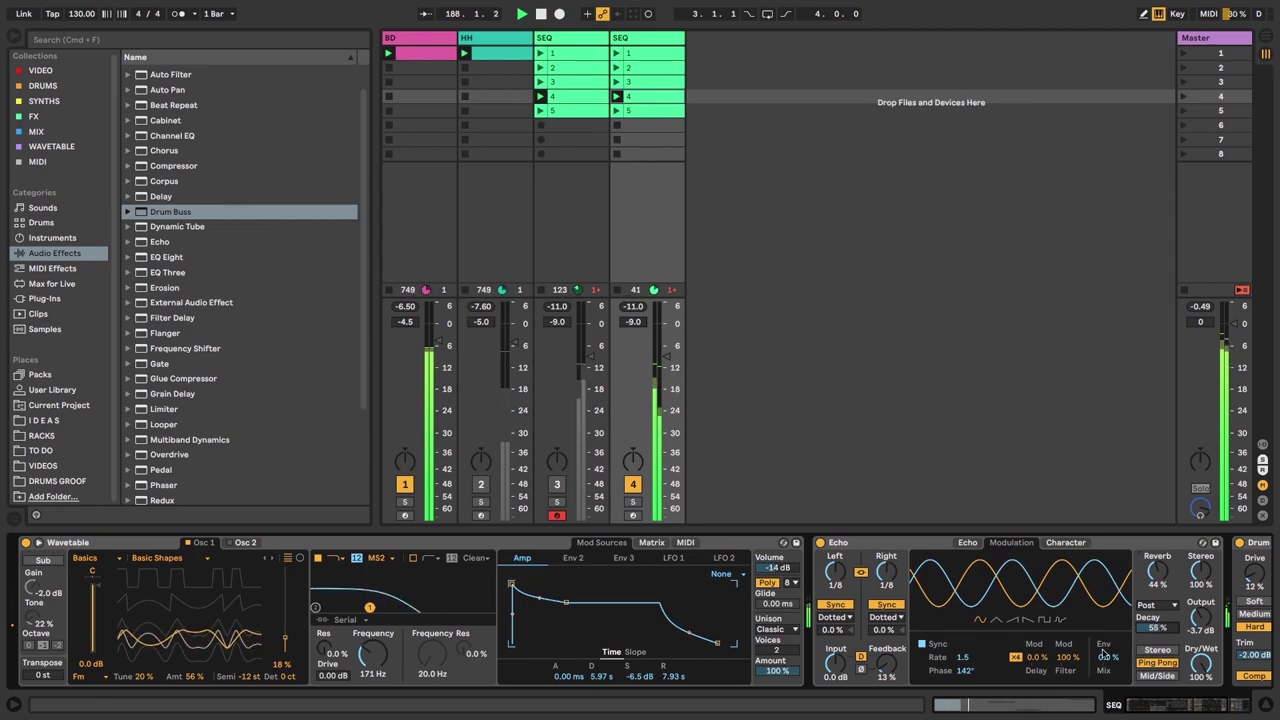
left_click_drag(965, 660, 980, 690)
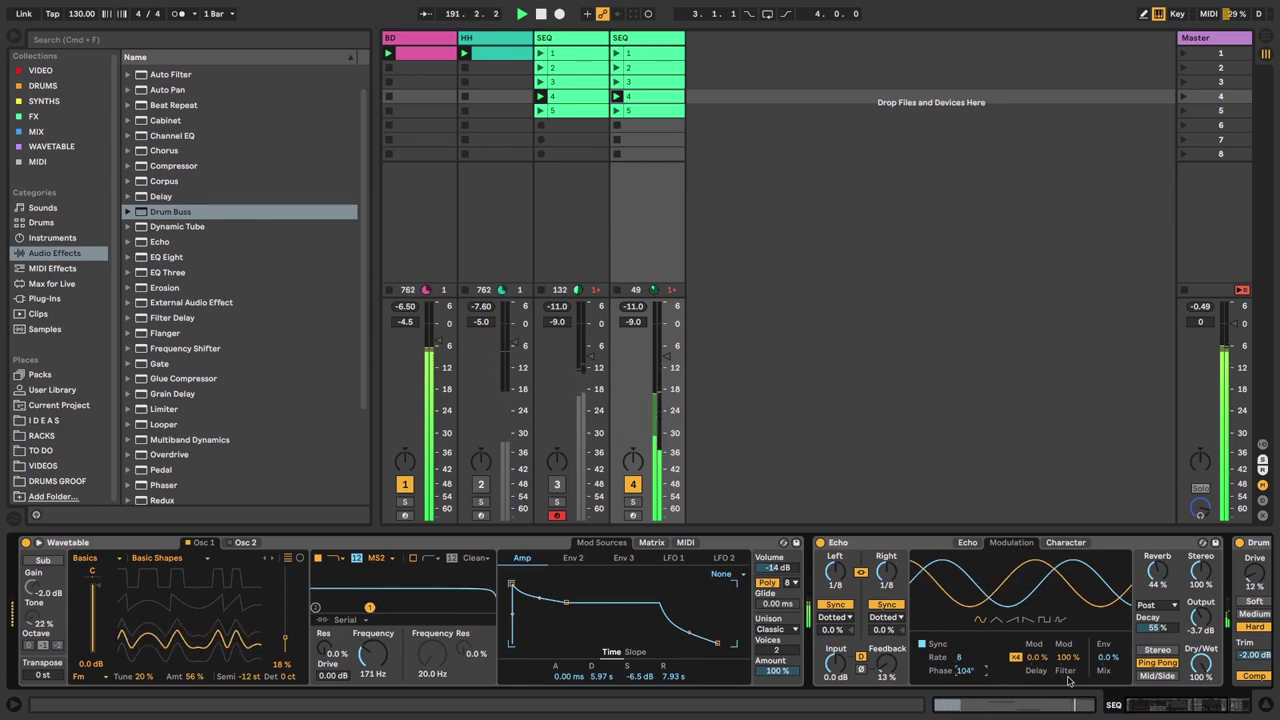
- Set Echo's reverb to 75%, decay to 94% and feedback to 60%, and narrow its filter to 876 Hz high-pass and 5.02 kHz low-pass
left_click_drag(1158, 571, 1158, 550)
left_click_drag(1157, 627, 1157, 600)
left_click_drag(896, 668, 896, 621)
left_click(967, 542)
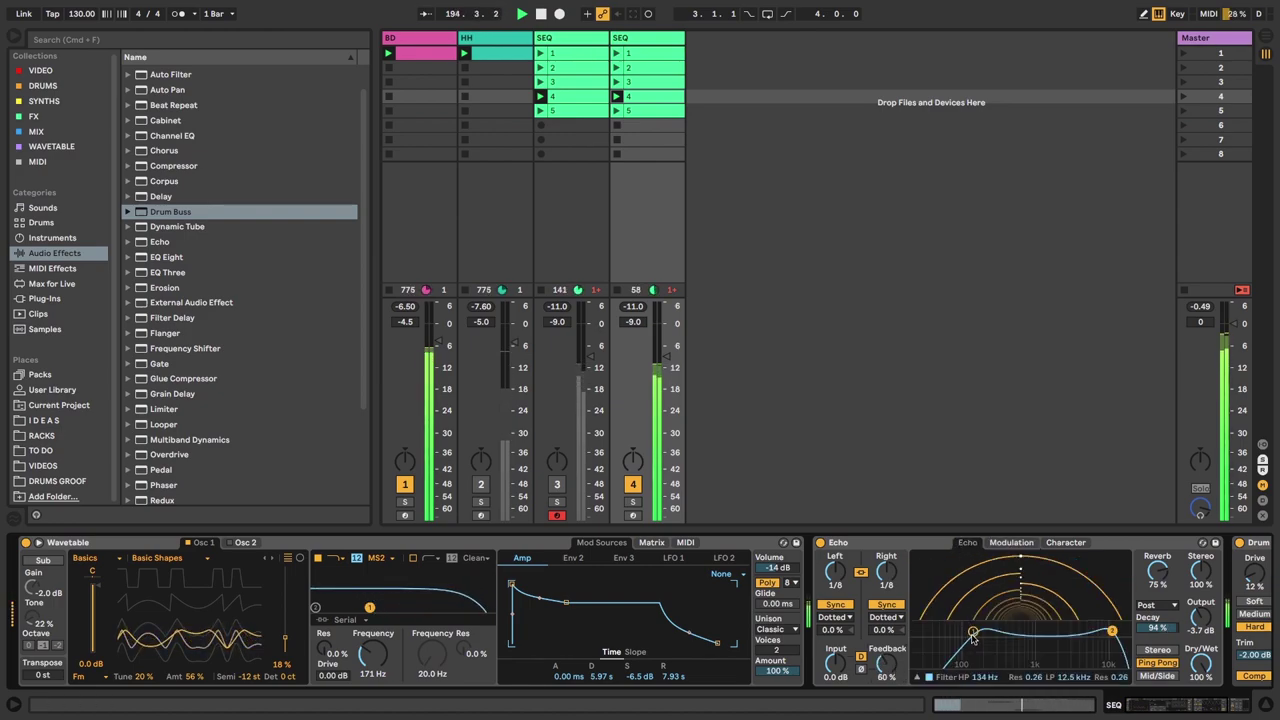
left_click_drag(1112, 633, 1084, 640)
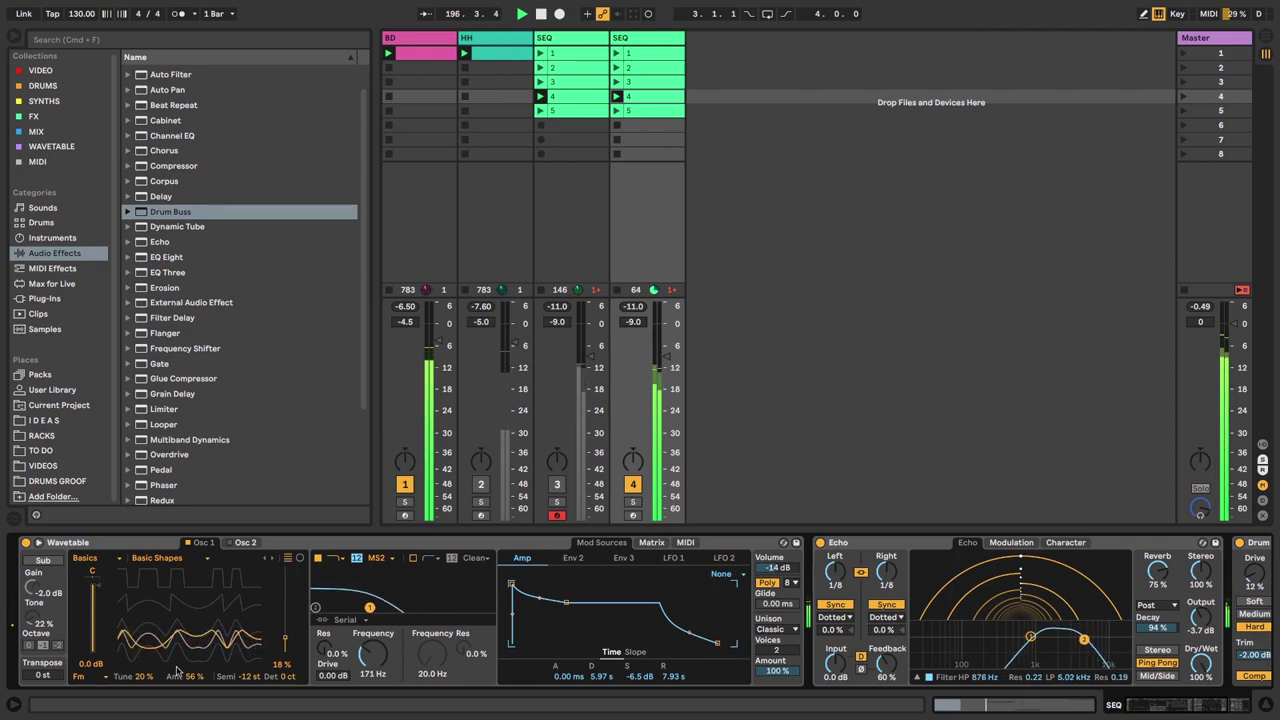
- Set Osc 1's wavetable position to 63%, re-enable the sub, and lower Wavetable's volume to -17 dB and the track to -11 dB
left_click_drag(279, 648, 279, 630)
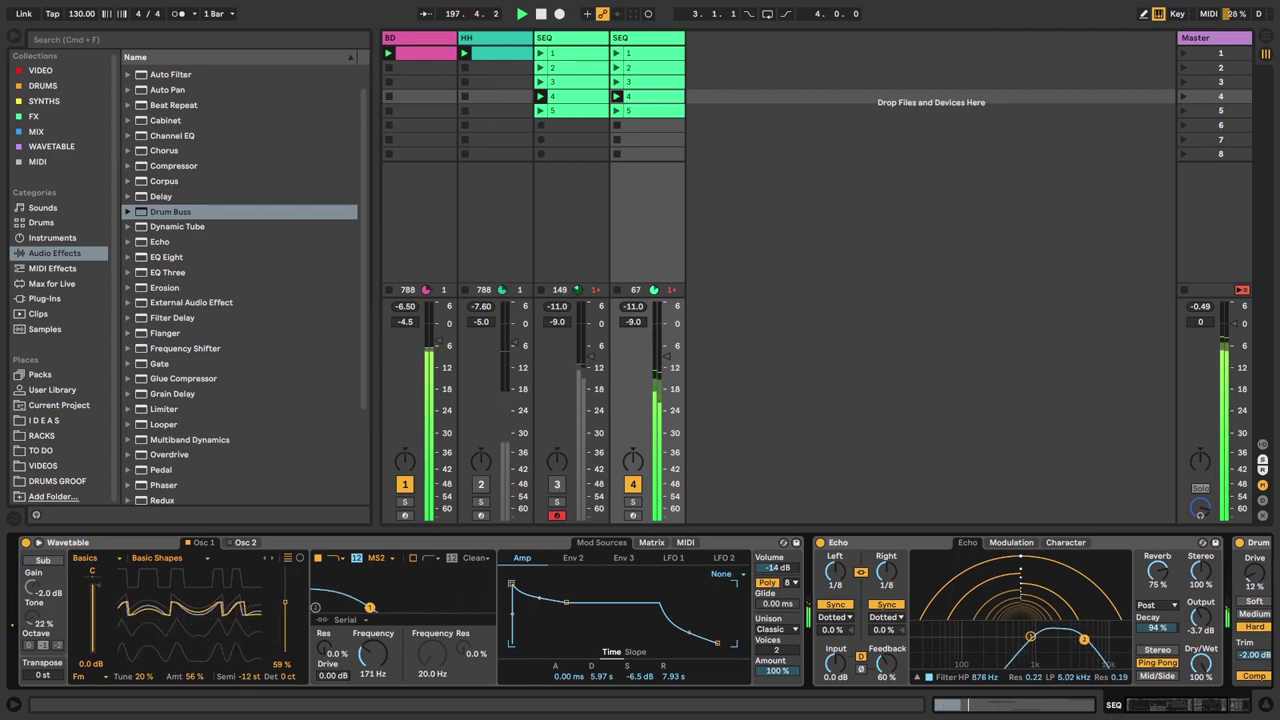
left_click(43, 561)
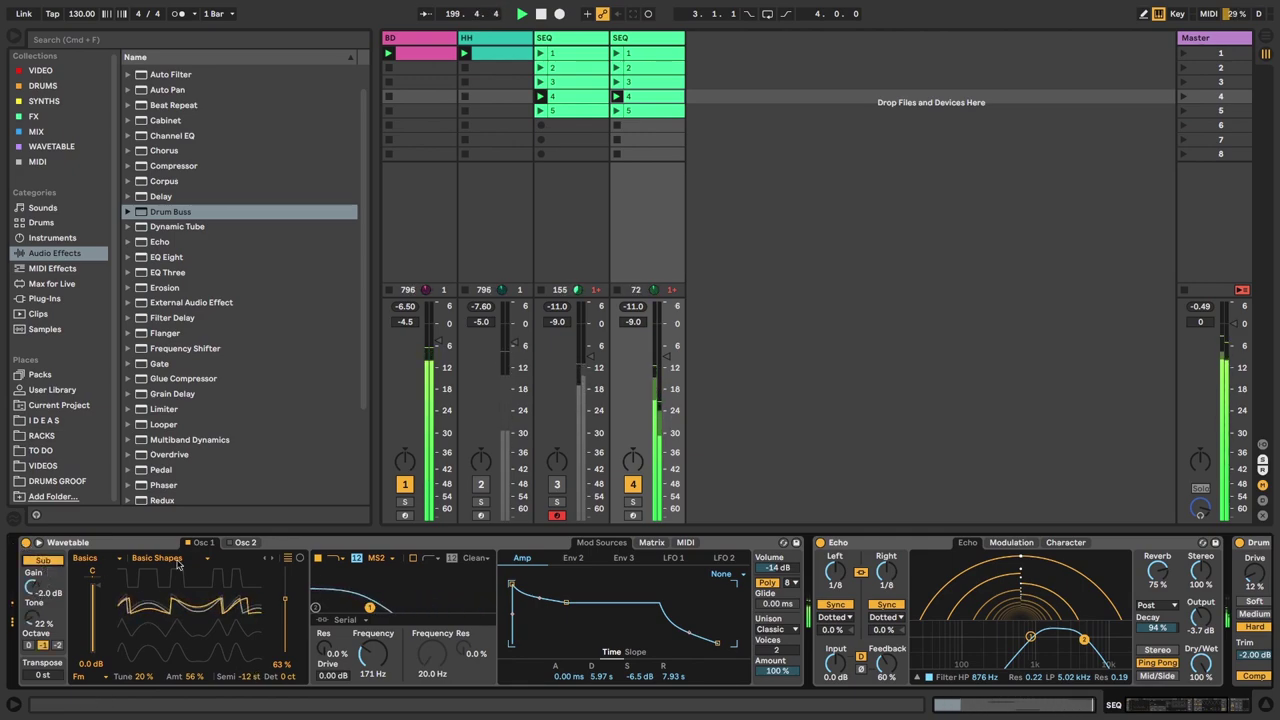
left_click_drag(654, 380, 654, 393)
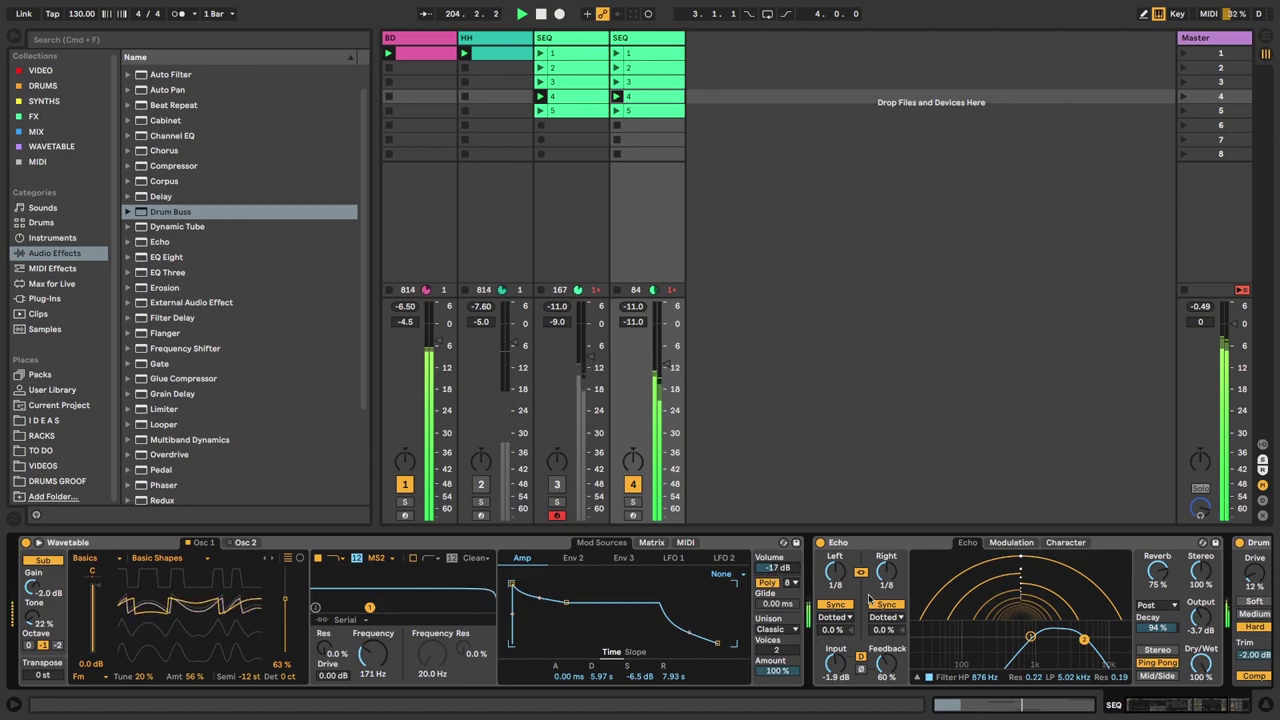
- Bypass Drum Buss and raise the levels to -4.8 dB on the track, -16 dB in Wavetable and 0.5 dB at Echo's output
double_click(897, 545)
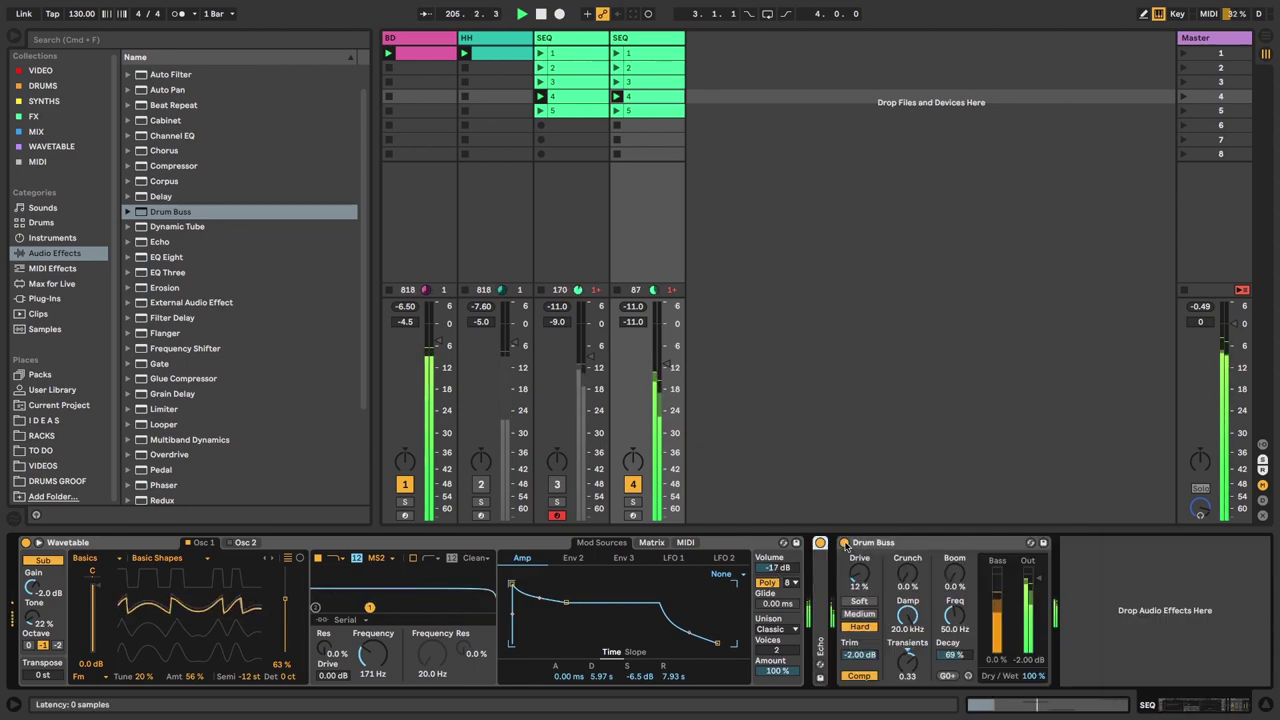
left_click(844, 543)
left_click_drag(666, 364, 666, 344)
left_click_drag(633, 300, 633, 296)
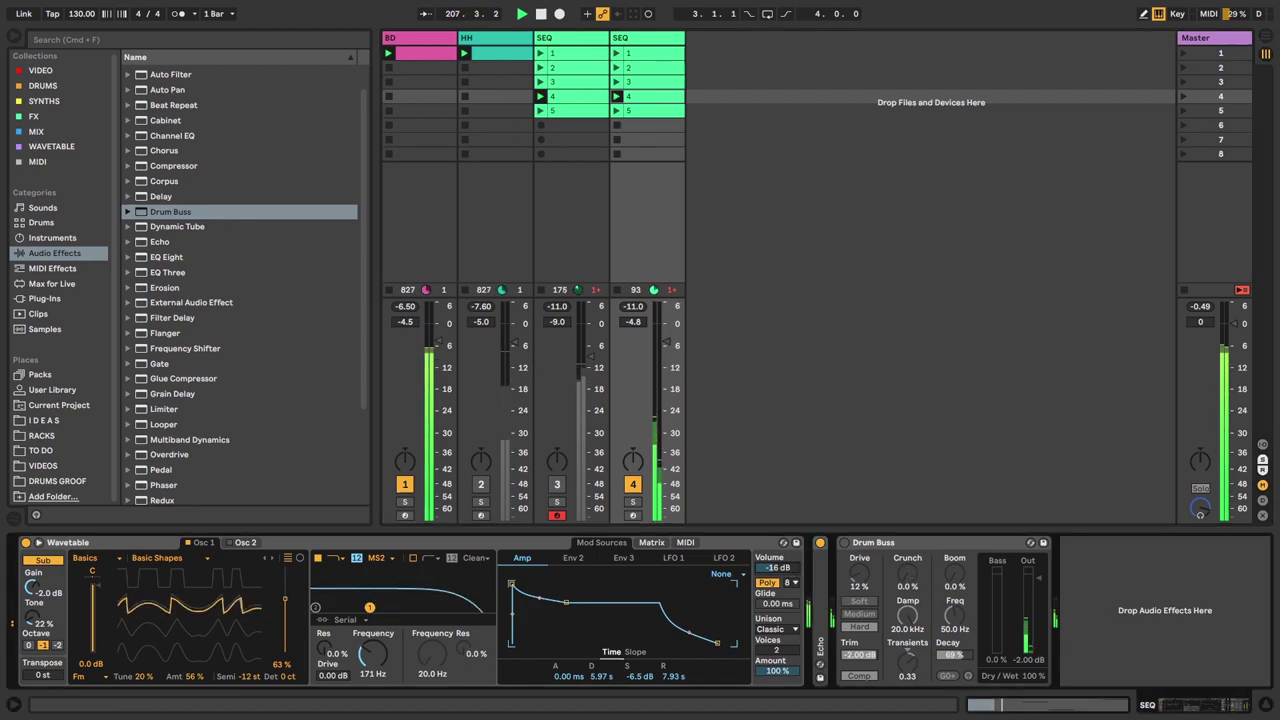
double_click(820, 590)
left_click_drag(1199, 628, 1199, 621)
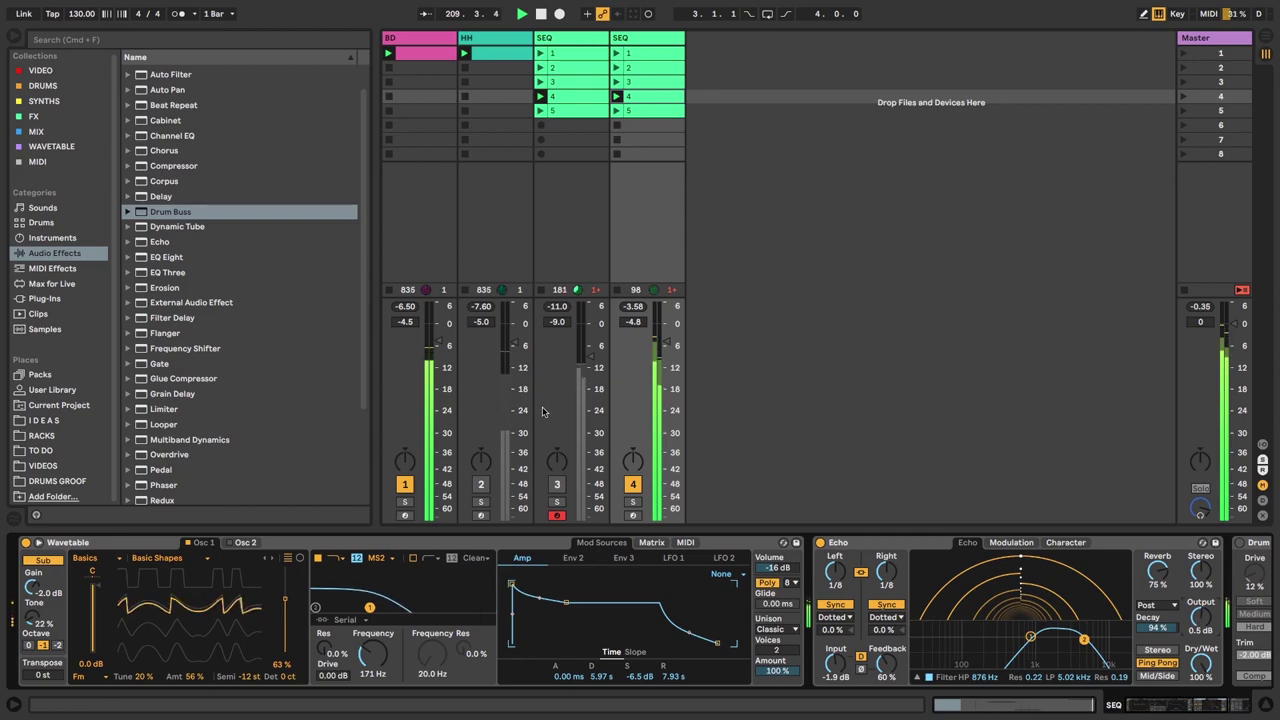
- With the drum tracks muted, lower Echo's output to -3.0 dB and bring the first SEQ track back in at -9.2 dB
left_click(405, 484)
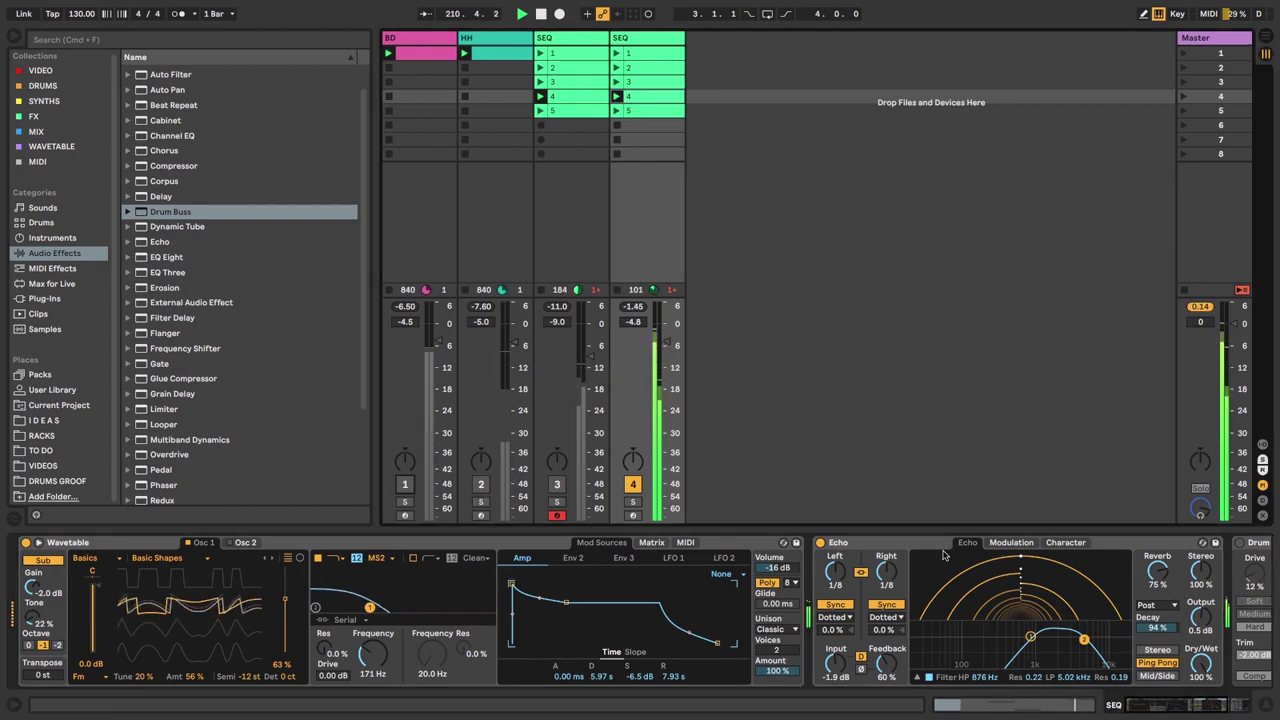
left_click_drag(1205, 616, 1205, 626)
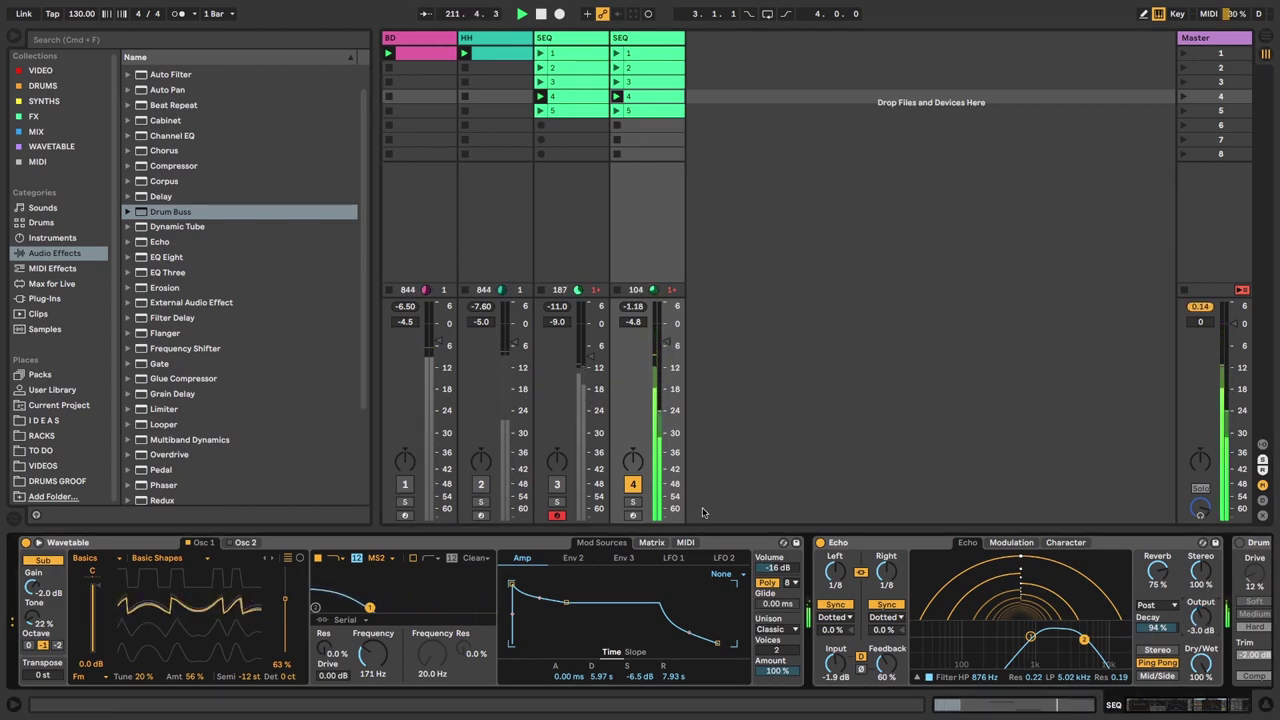
left_click(557, 484)
left_click_drag(591, 359, 591, 359)
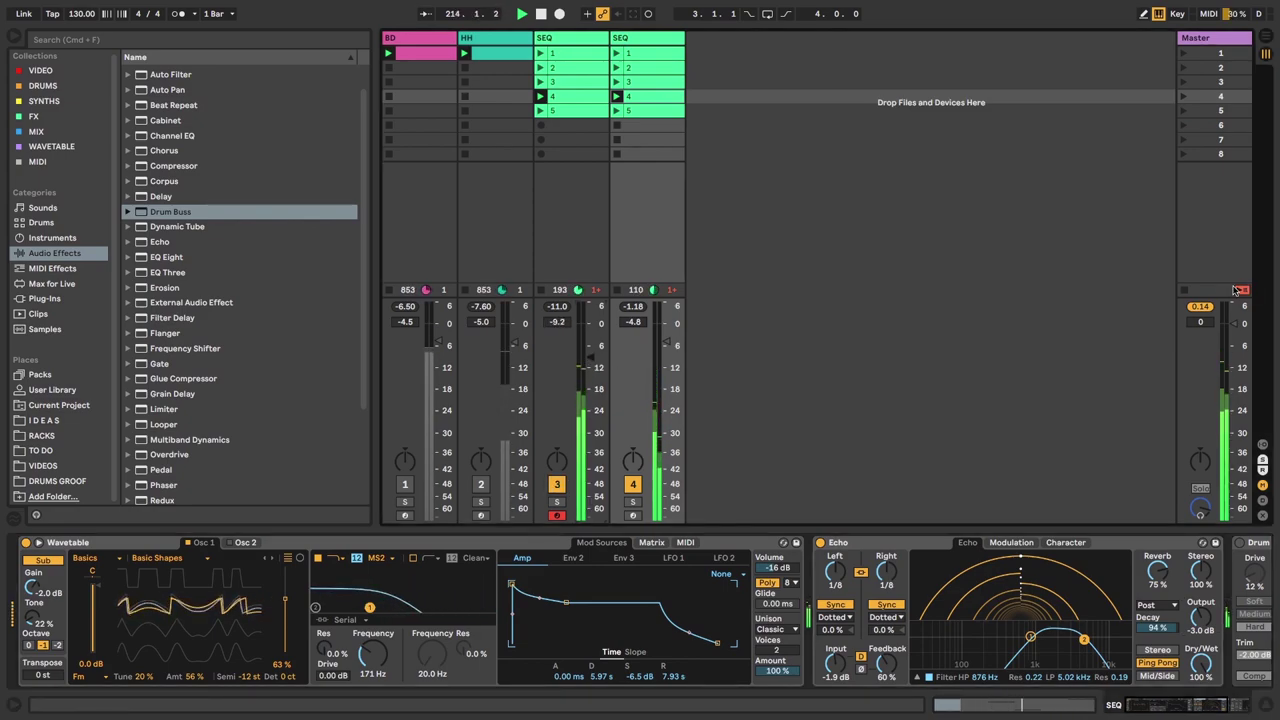
- Unmute the HH and BD tracks and balance the two SEQ tracks at -7.2 dB and -6.5 dB
left_click(481, 484)
left_click(407, 484)
mouse_move(590, 362)
left_mouse_down()
mouse_move(590, 345)
mouse_move(670, 337)
mouse_move(590, 350)
left_mouse_up()
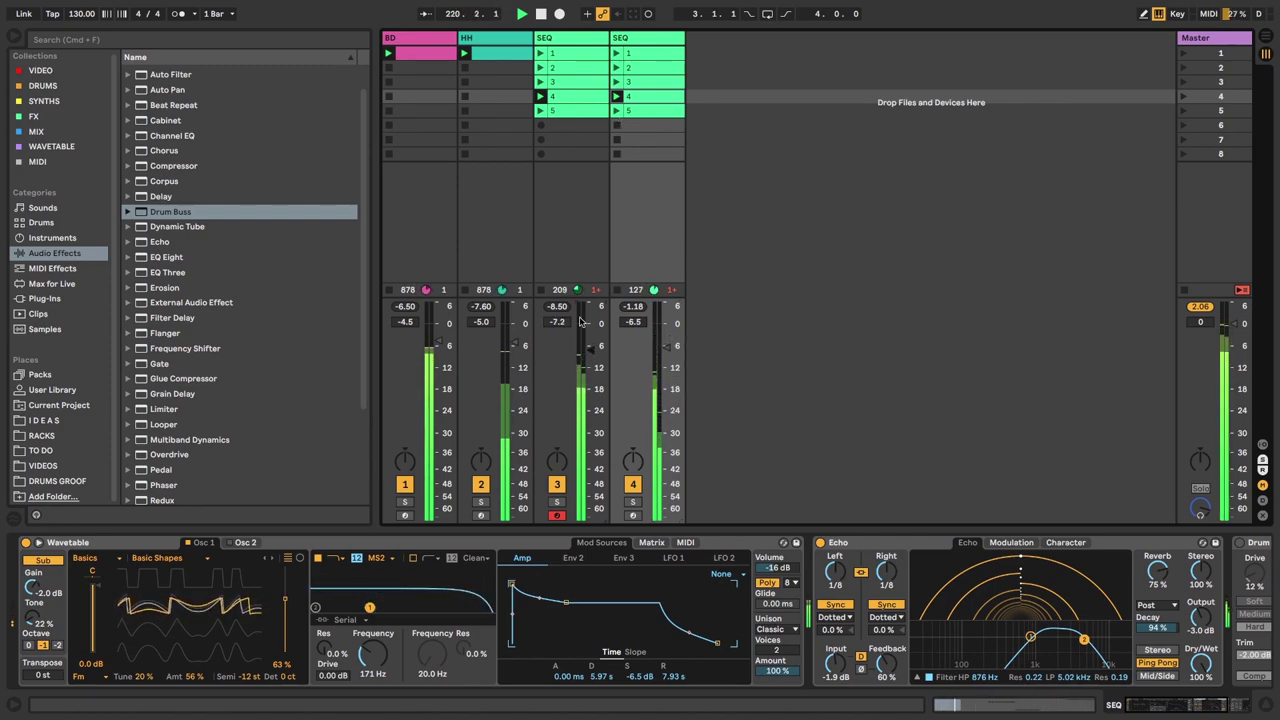
- Duplicate the HH clip into the second slot of its track
left_click(486, 56)
right_click(488, 52)
left_click(500, 80)
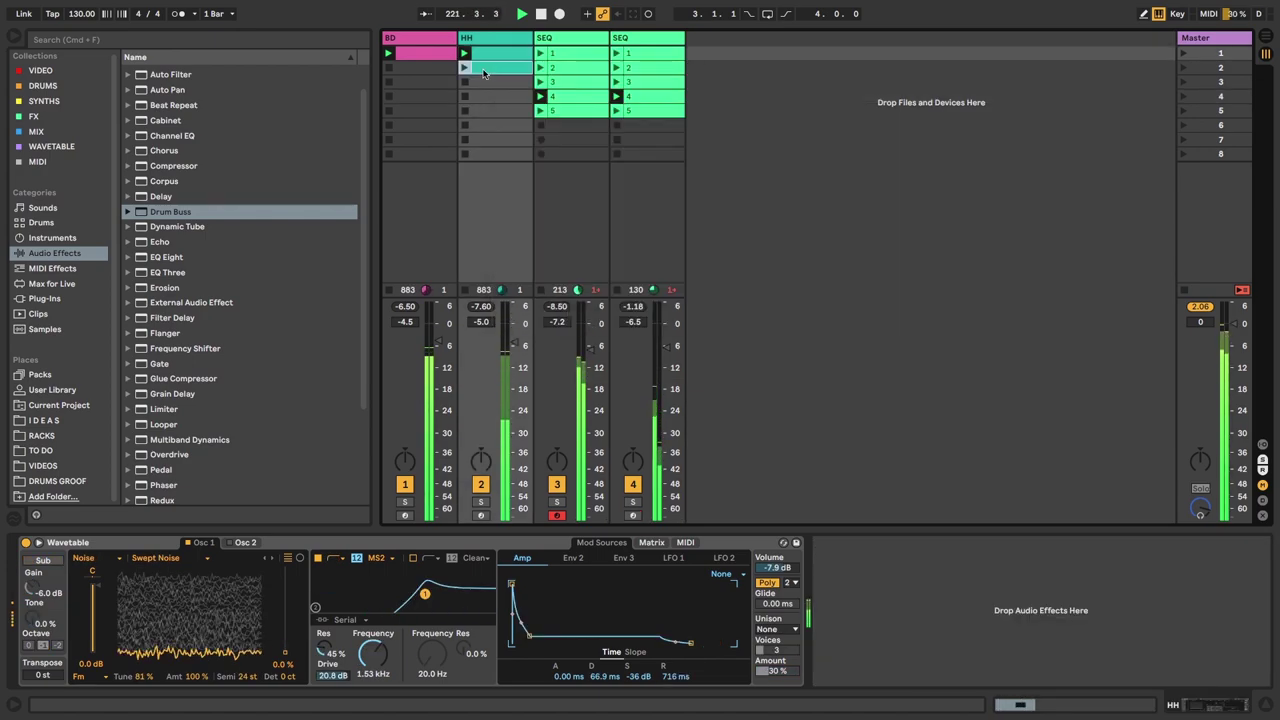
- Fill the duplicated HH clip's one-beat loop with C3 notes on all four sixteenths and launch it
double_click(483, 70)
left_click(259, 514)
left_click(330, 507)
left_click(448, 510)
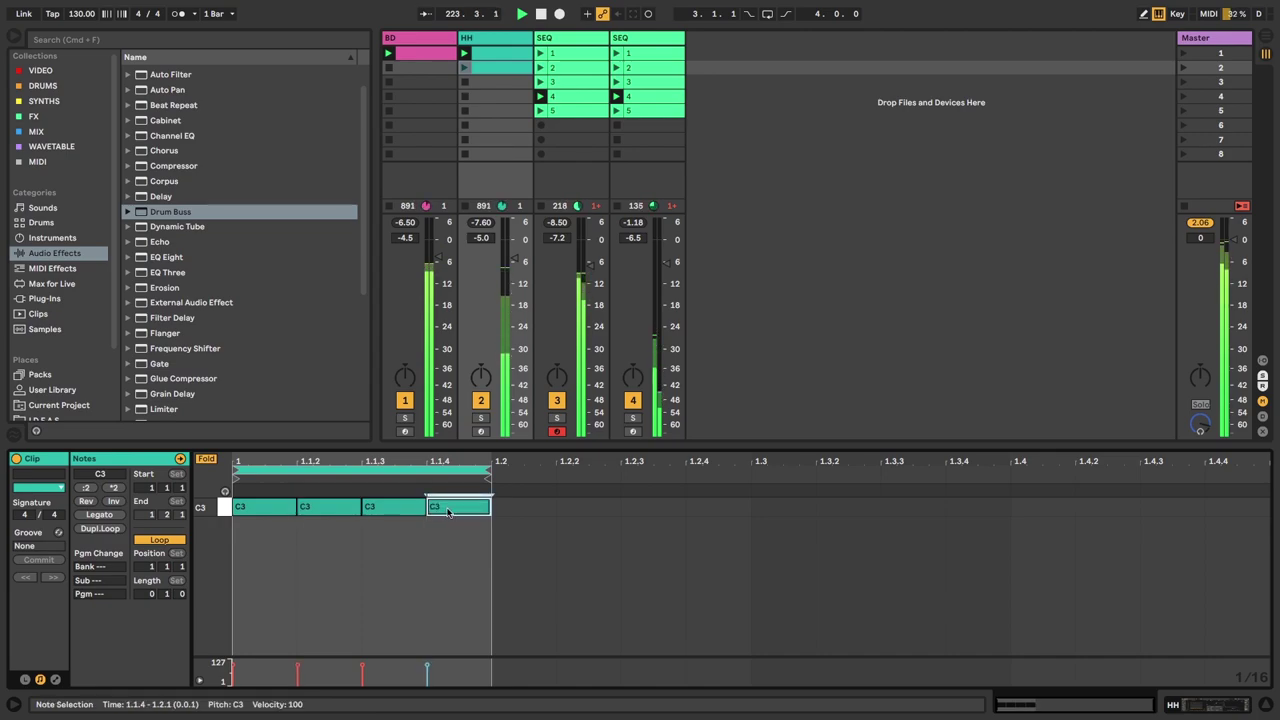
left_click(492, 52)
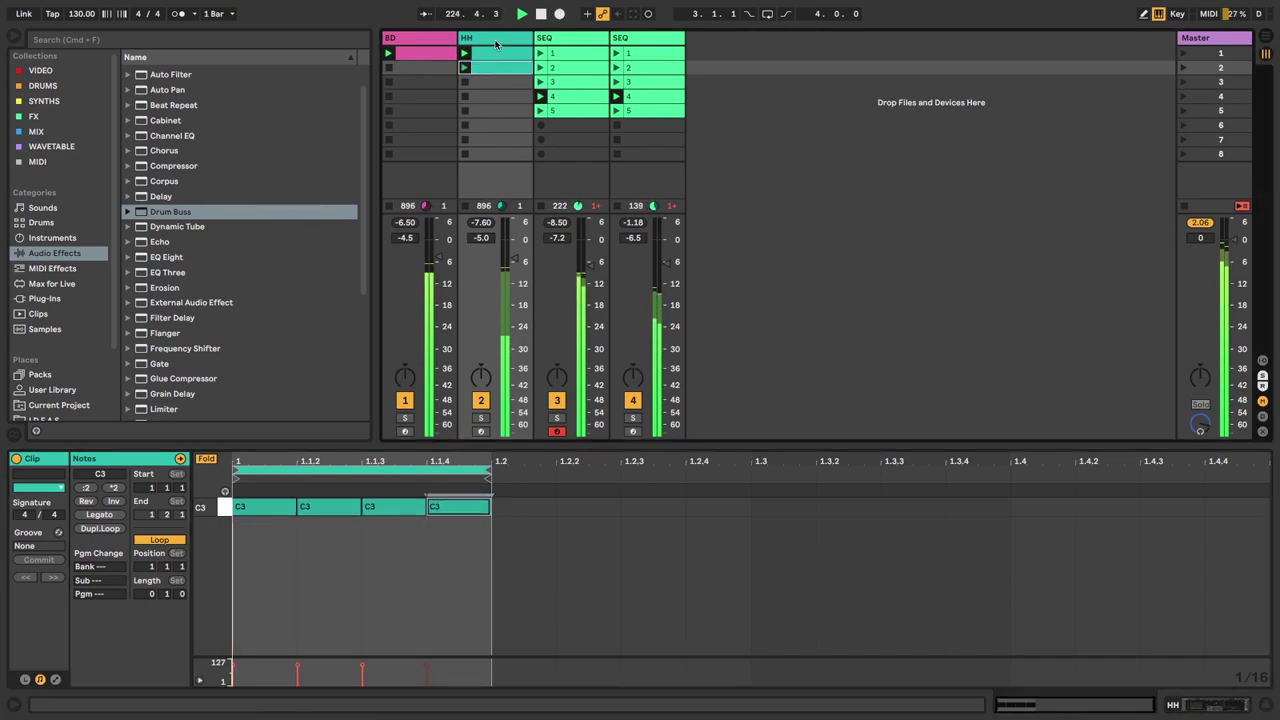
- Mute both SEQ tracks and modulate Amp from LFO 1 at 100 in the HH track's Wavetable
double_click(495, 39)
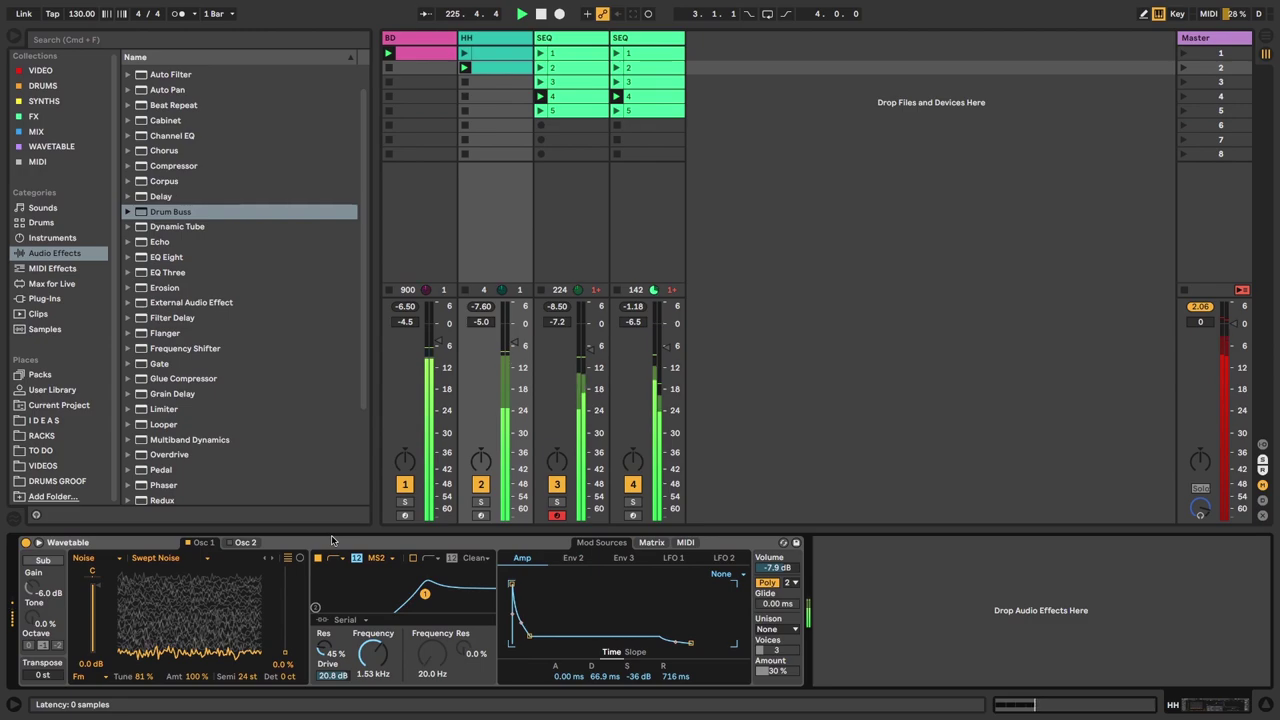
left_click(557, 484)
left_click(632, 484)
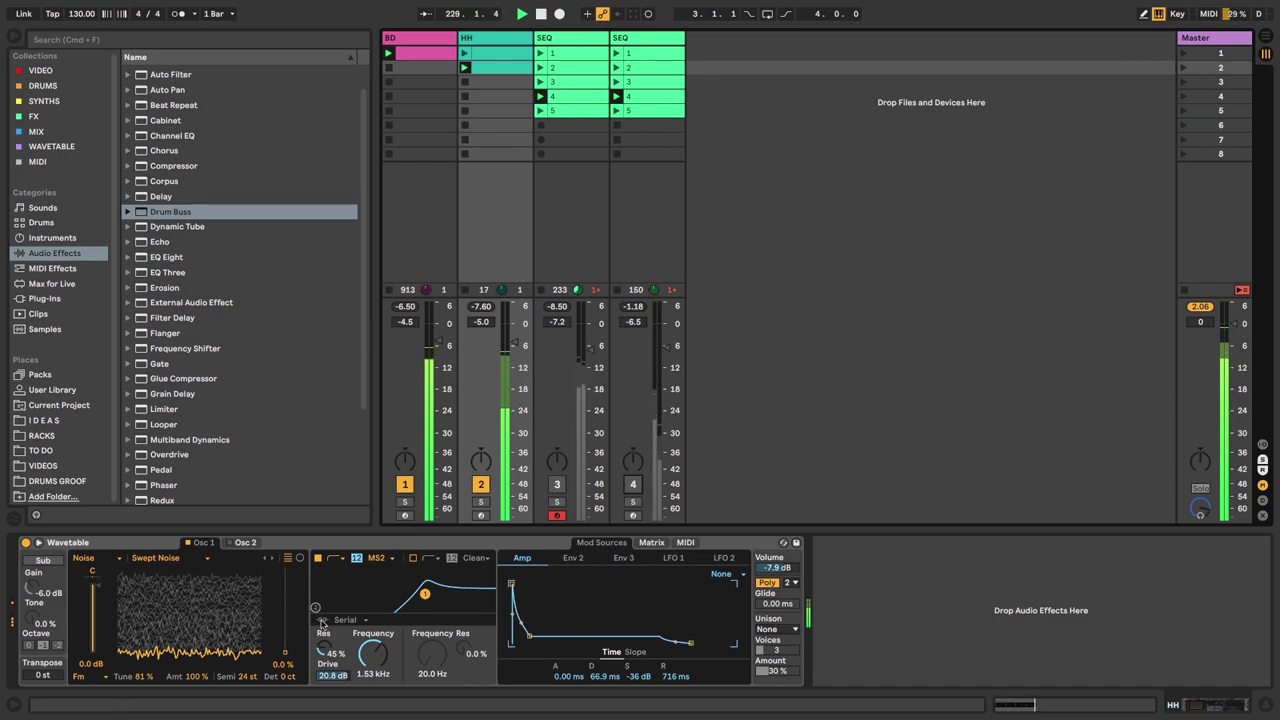
left_click(651, 542)
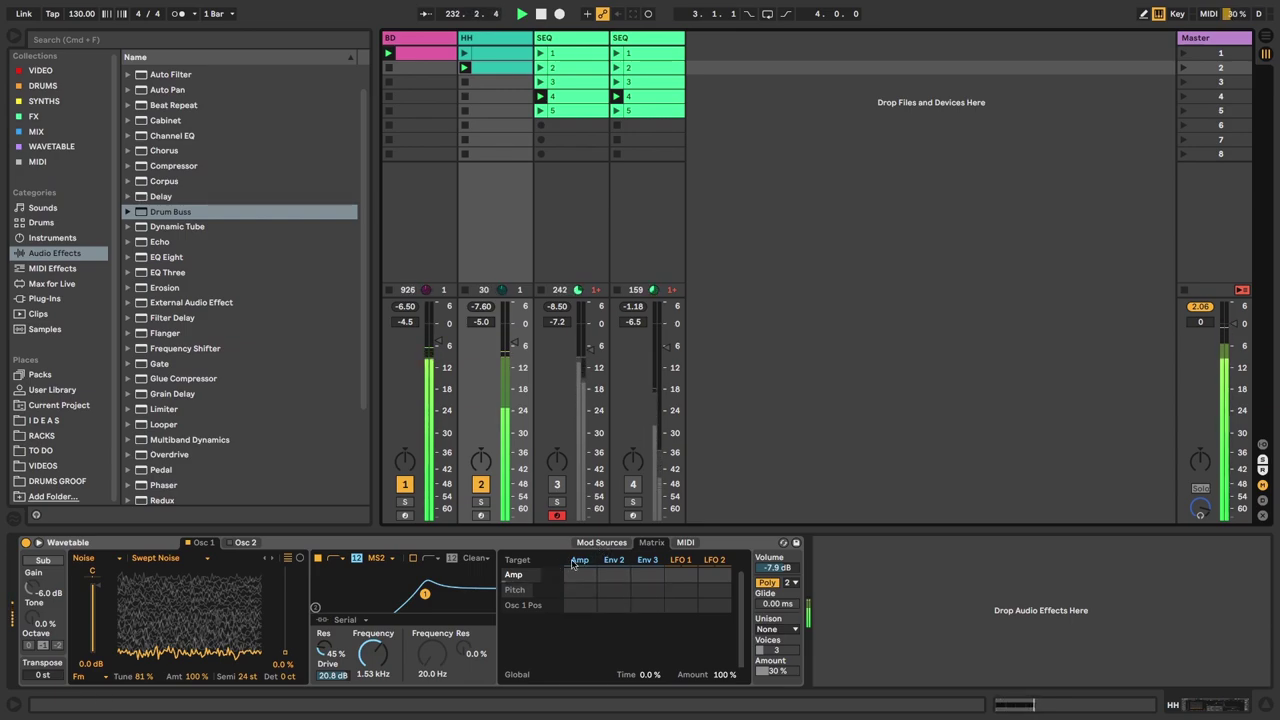
left_click_drag(681, 575, 681, 525)
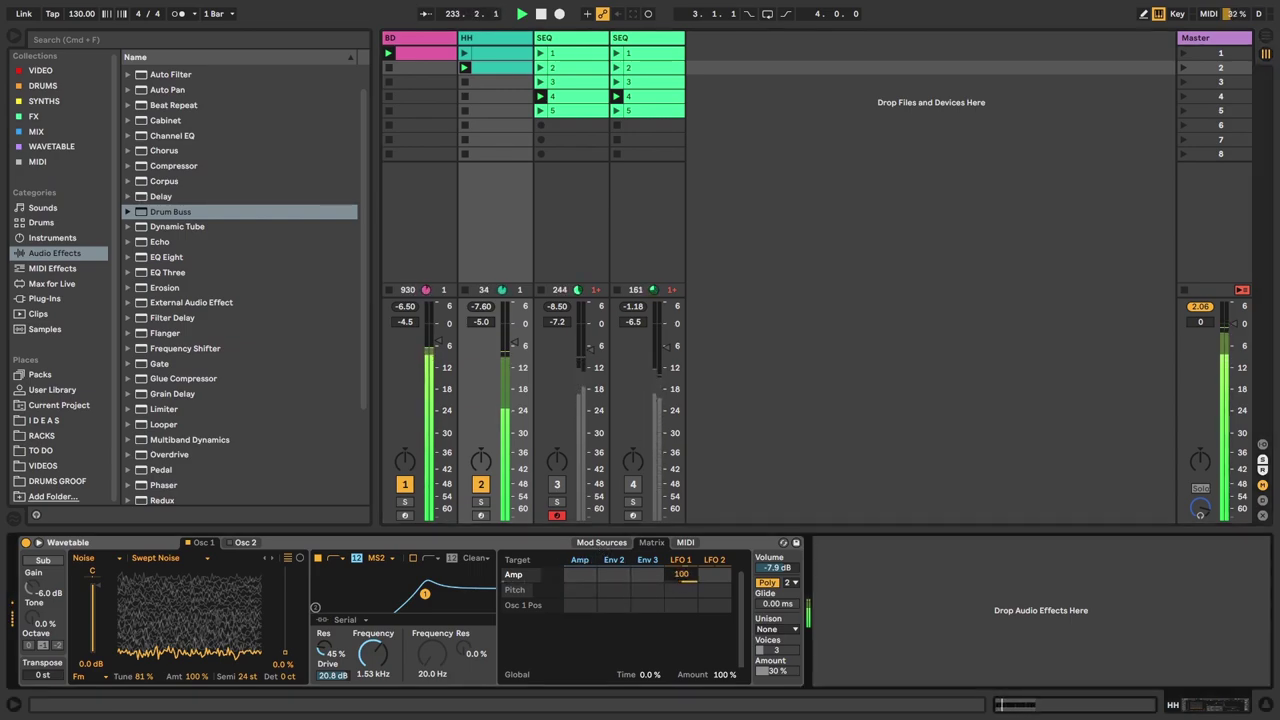
- Sync LFO 1 to the tempo at a rate of 1/6 and reduce its amount to 52%
left_click(601, 542)
left_click(674, 558)
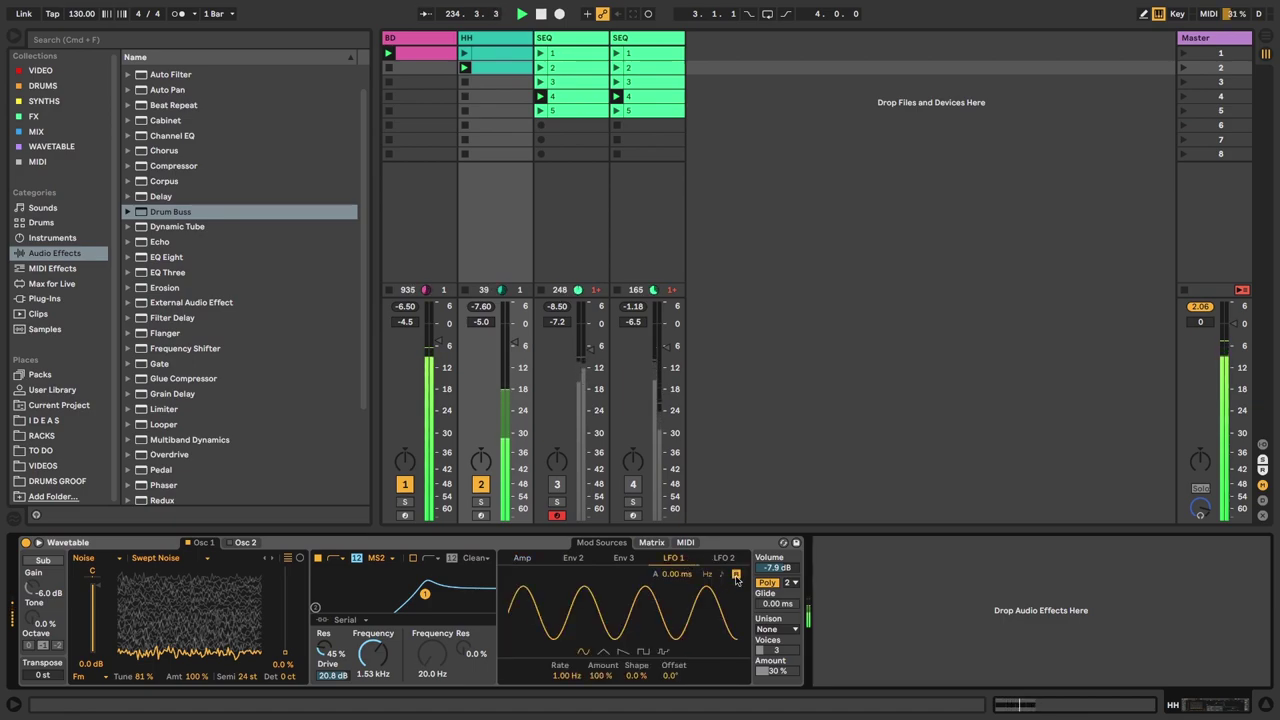
left_click(719, 575)
left_click_drag(605, 670, 585, 694)
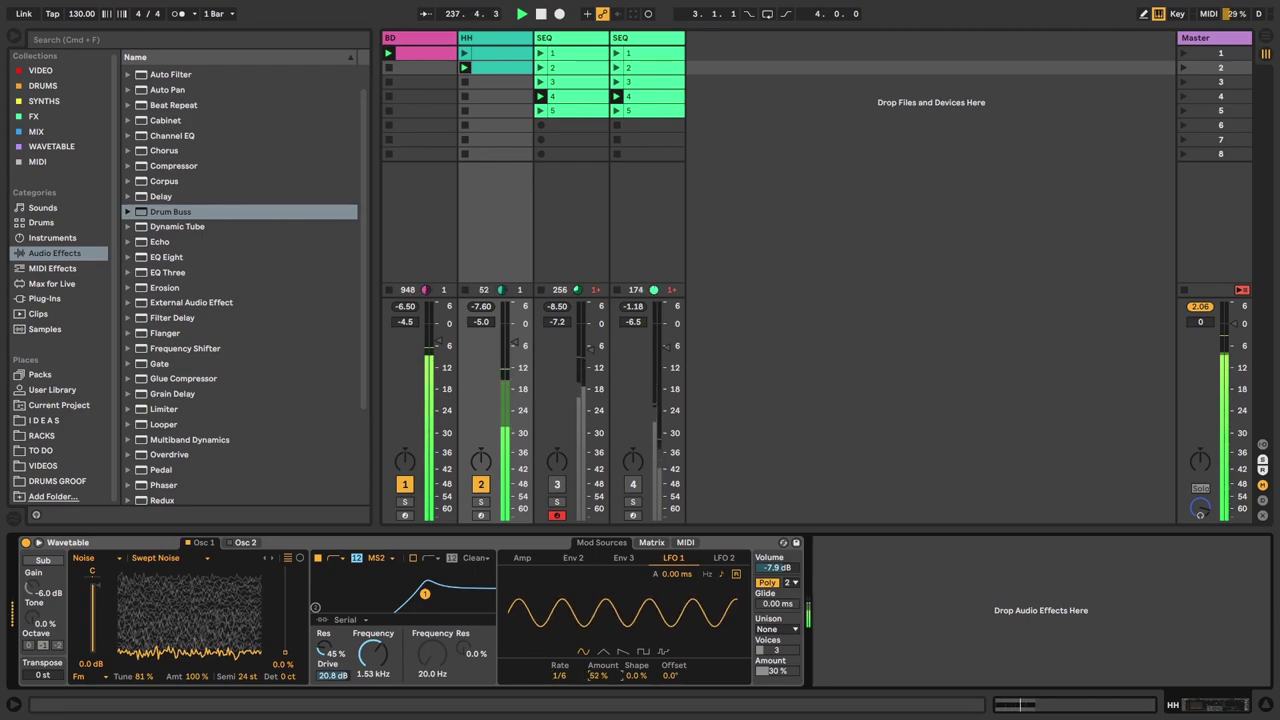
- Shorten the amp envelope's decay to 2.59 ms and modulate Amp Decay from LFO 2 at 100
left_click(523, 558)
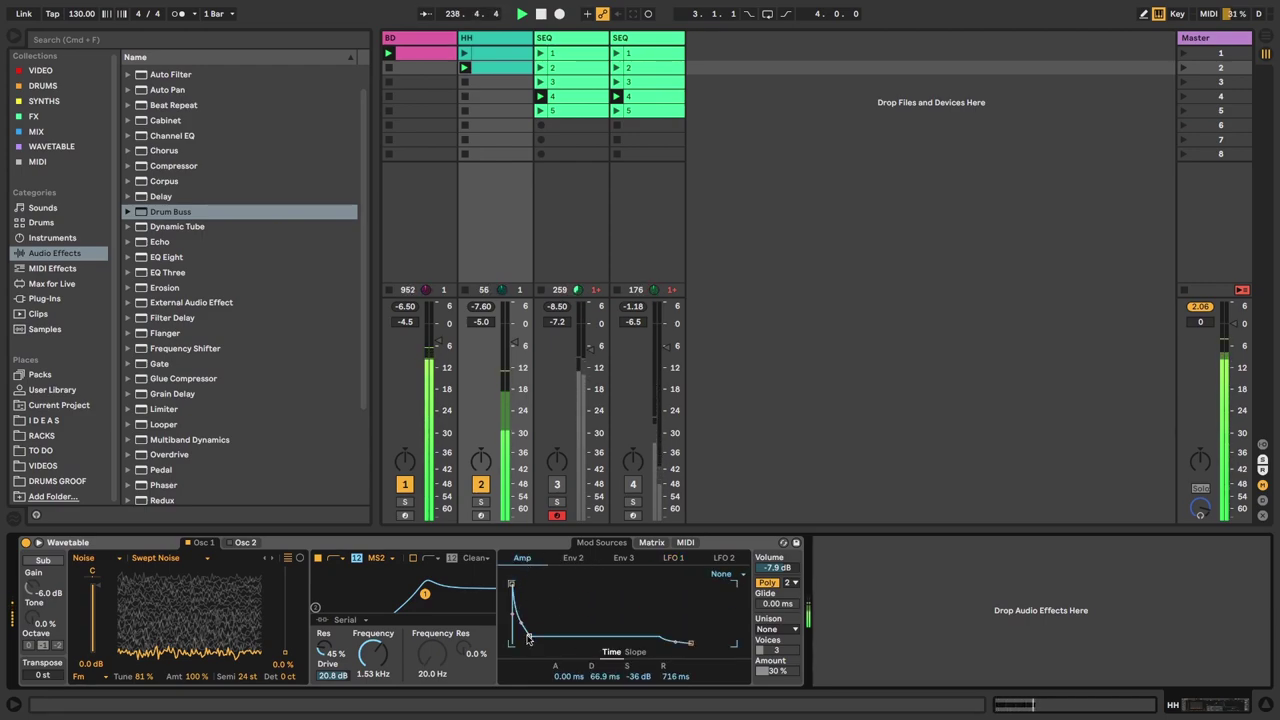
left_click_drag(598, 680, 598, 710)
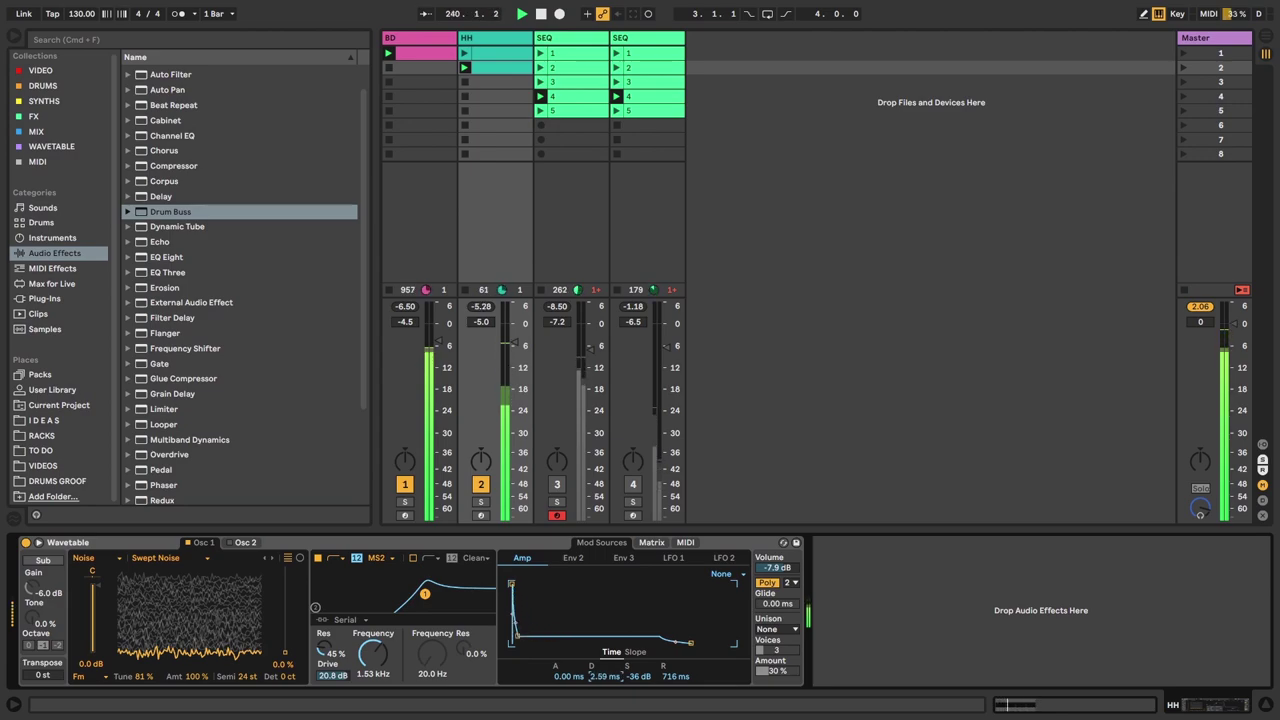
left_click(651, 542)
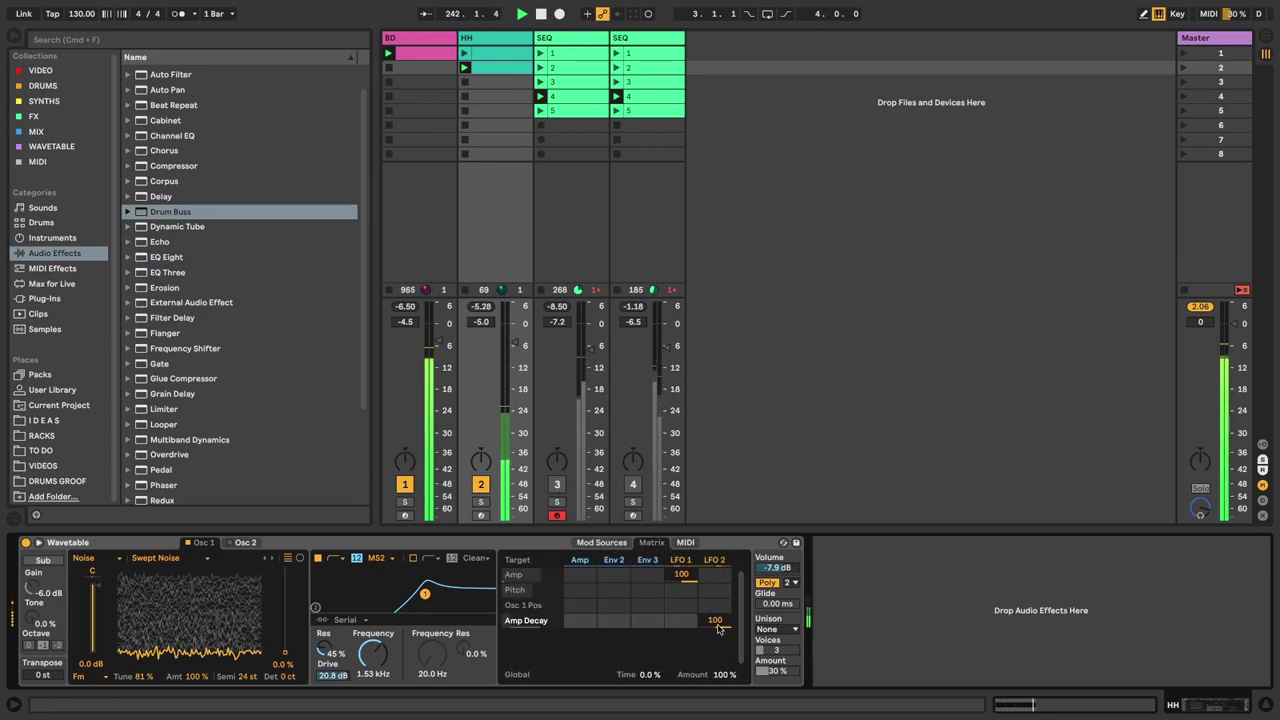
- Sync LFO 2 to the tempo at a rate of 1/4 and reduce its amount to 26%
left_click(601, 542)
left_click(723, 558)
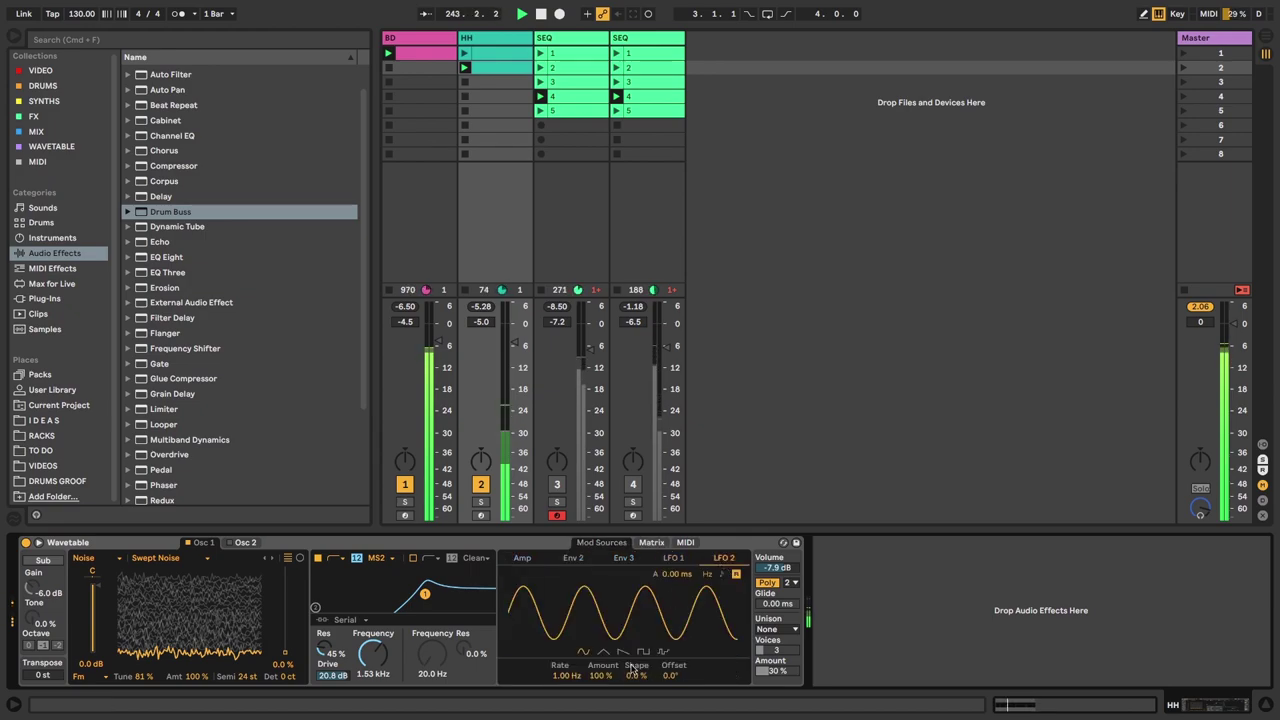
left_click(719, 576)
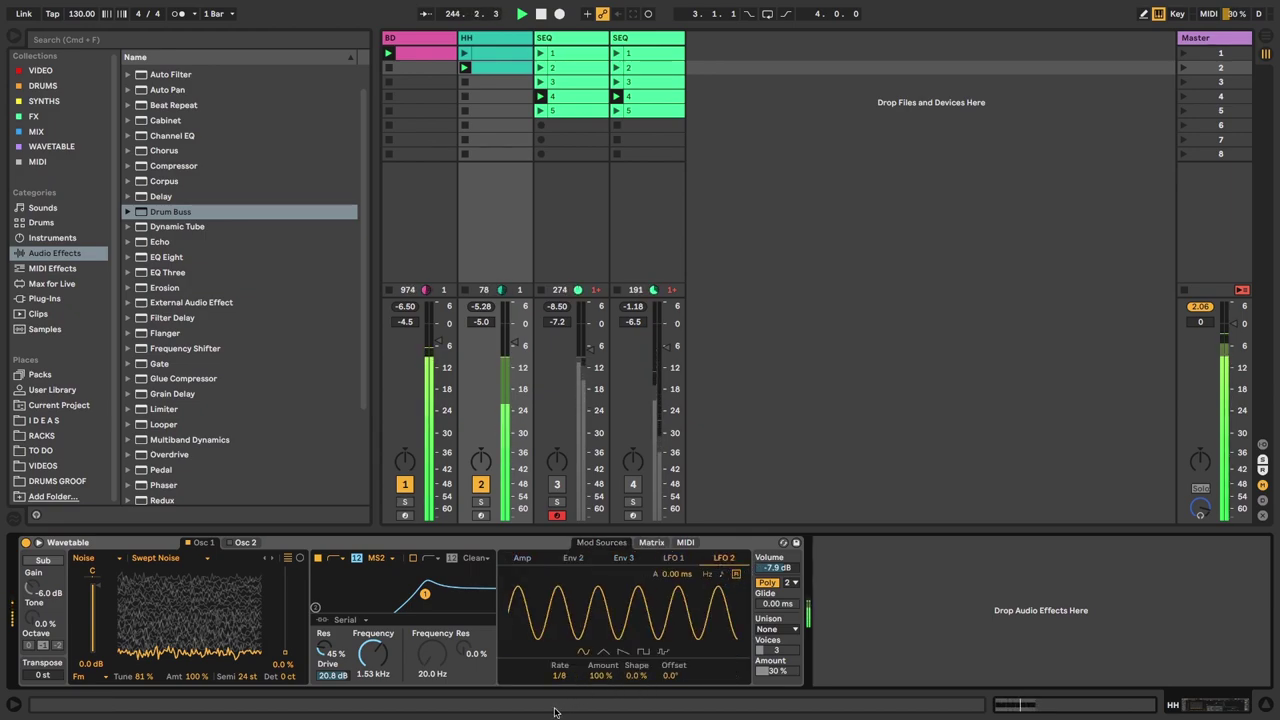
left_click_drag(563, 682, 600, 719)
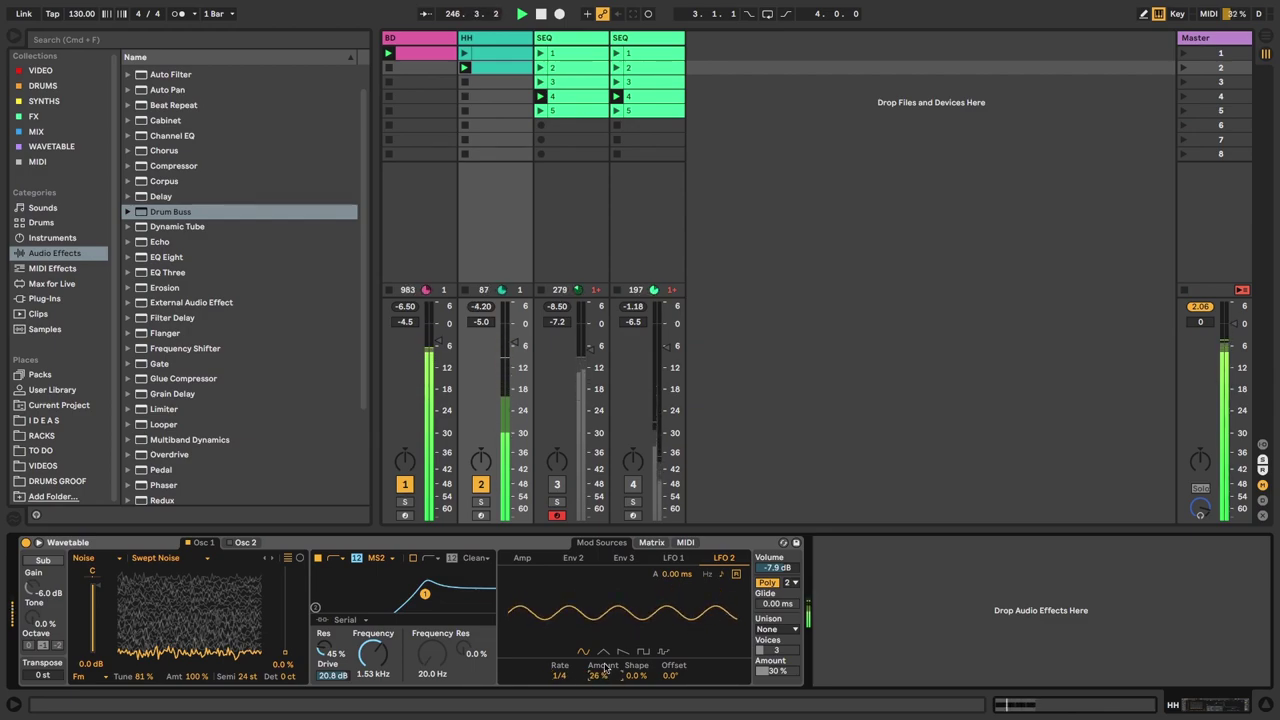
- Set the amp envelope's decay to 94.1 ms and its sustain to -inf dB
left_click(651, 542)
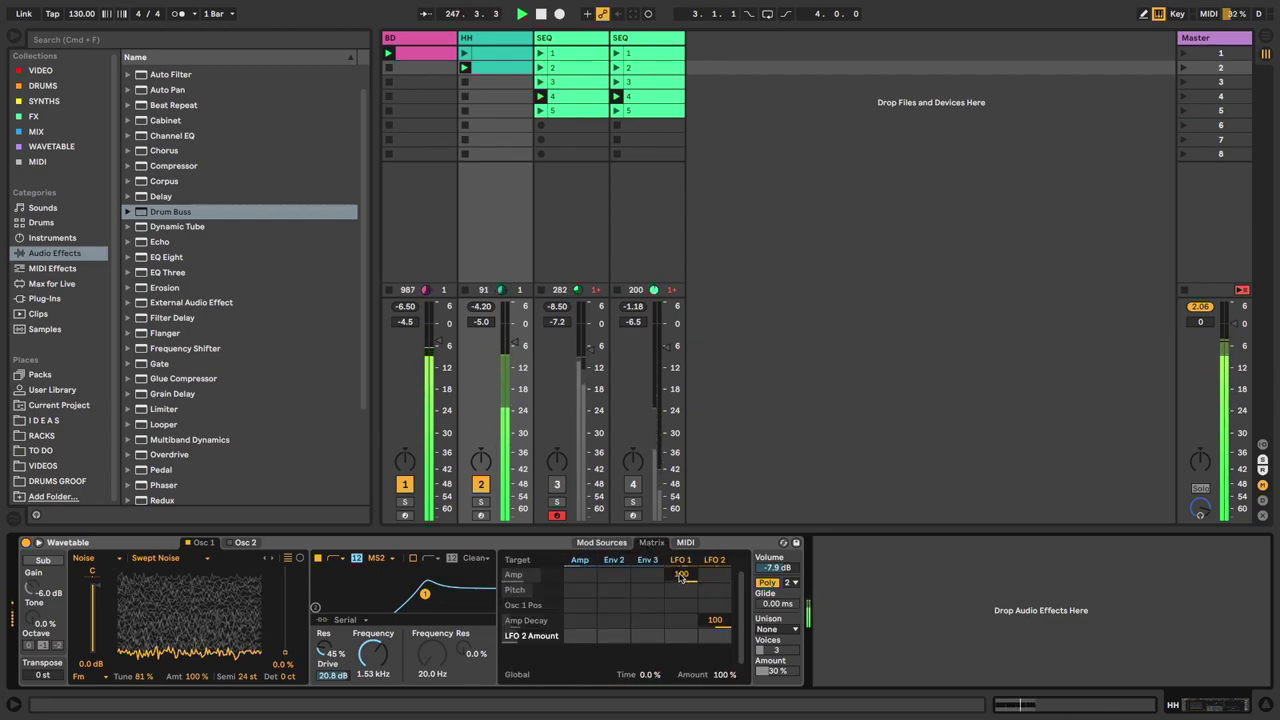
left_click(602, 542)
left_click(522, 558)
left_click_drag(521, 635, 530, 643)
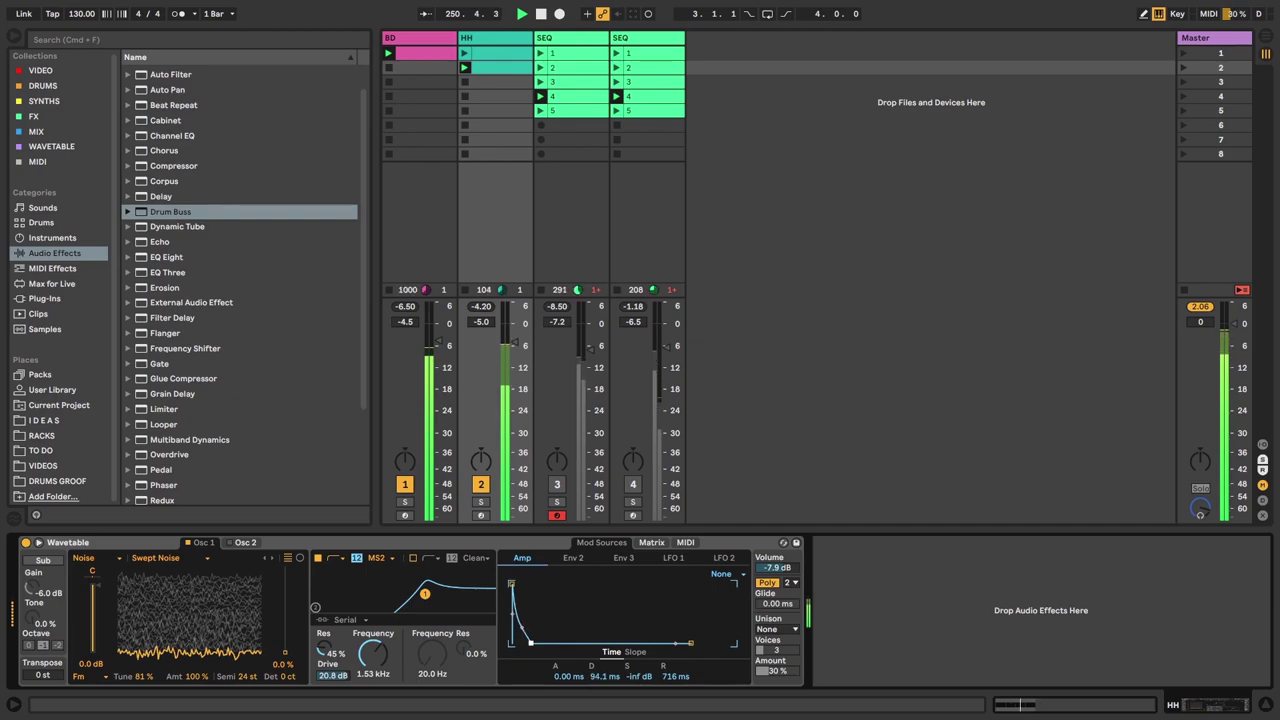
- Set the LFO 1 modulation of Amp to 53 and the LFO 2 modulation of Amp Decay to 84
left_click(658, 543)
left_click_drag(715, 620, 715, 650)
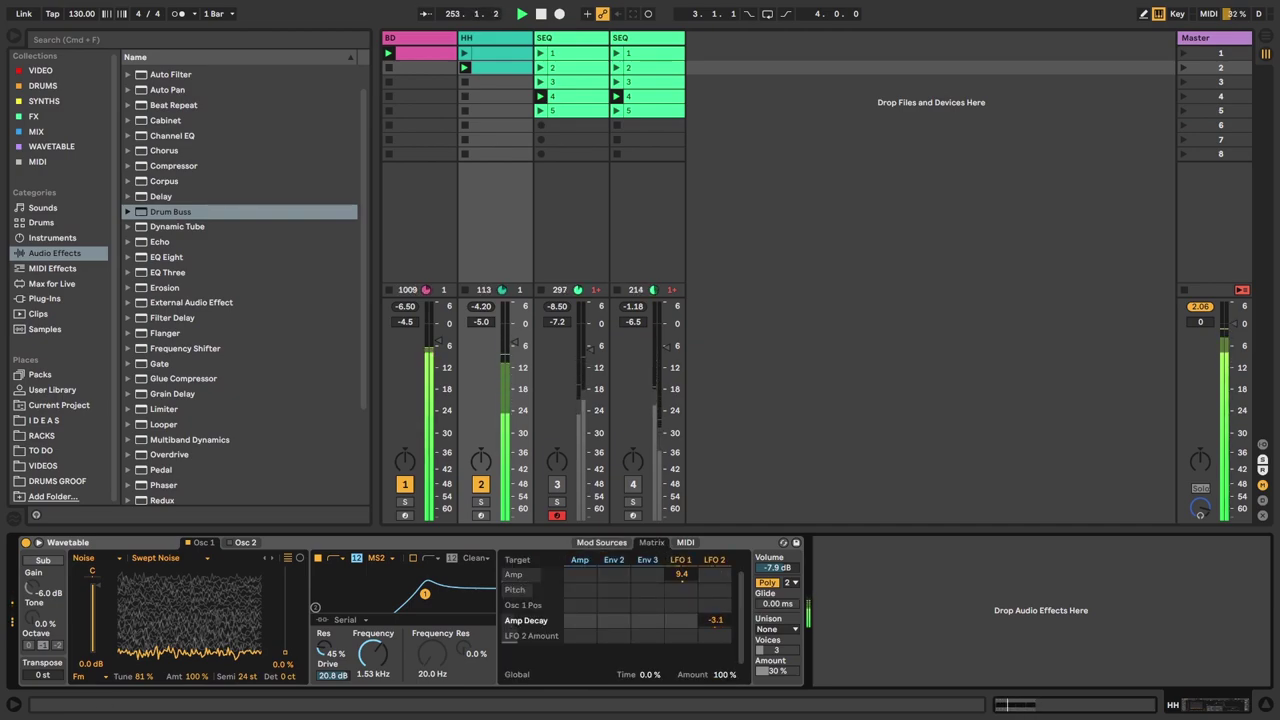
left_click(682, 574)
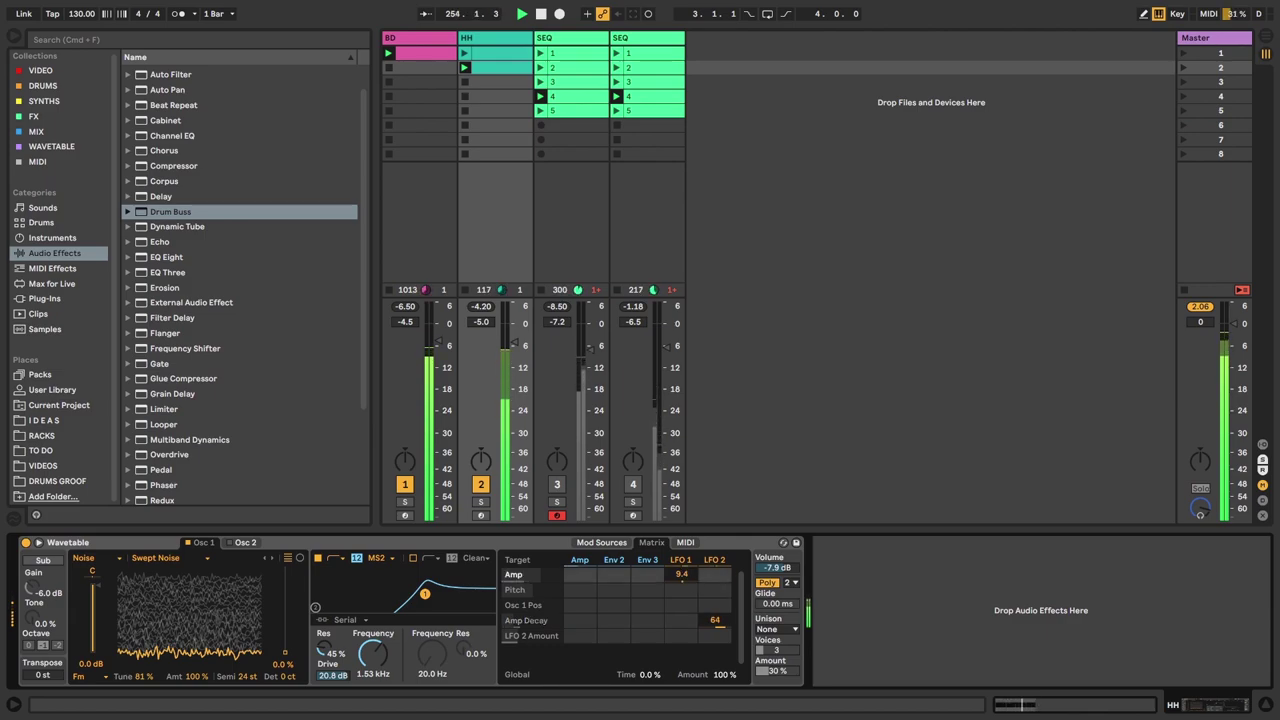
left_click(715, 623)
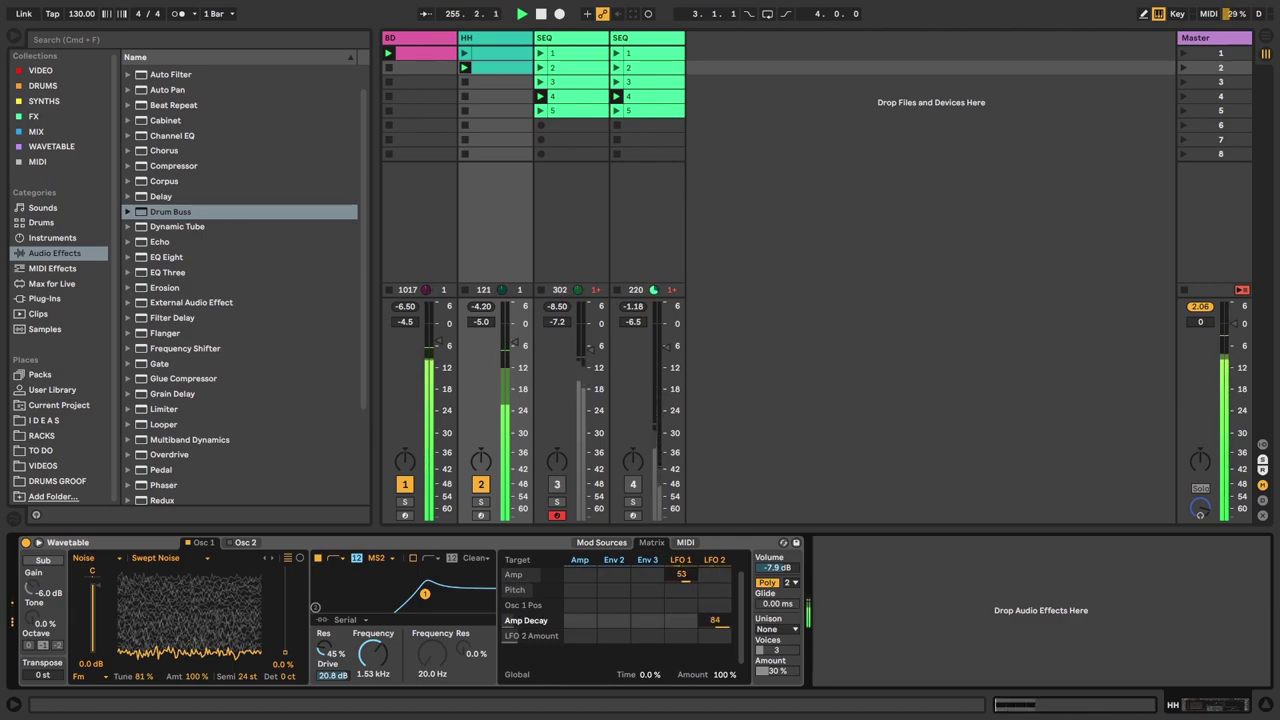
- Set the amp envelope to 24.8 ms decay, -63 dB sustain and 3.37 s release
left_click(601, 543)
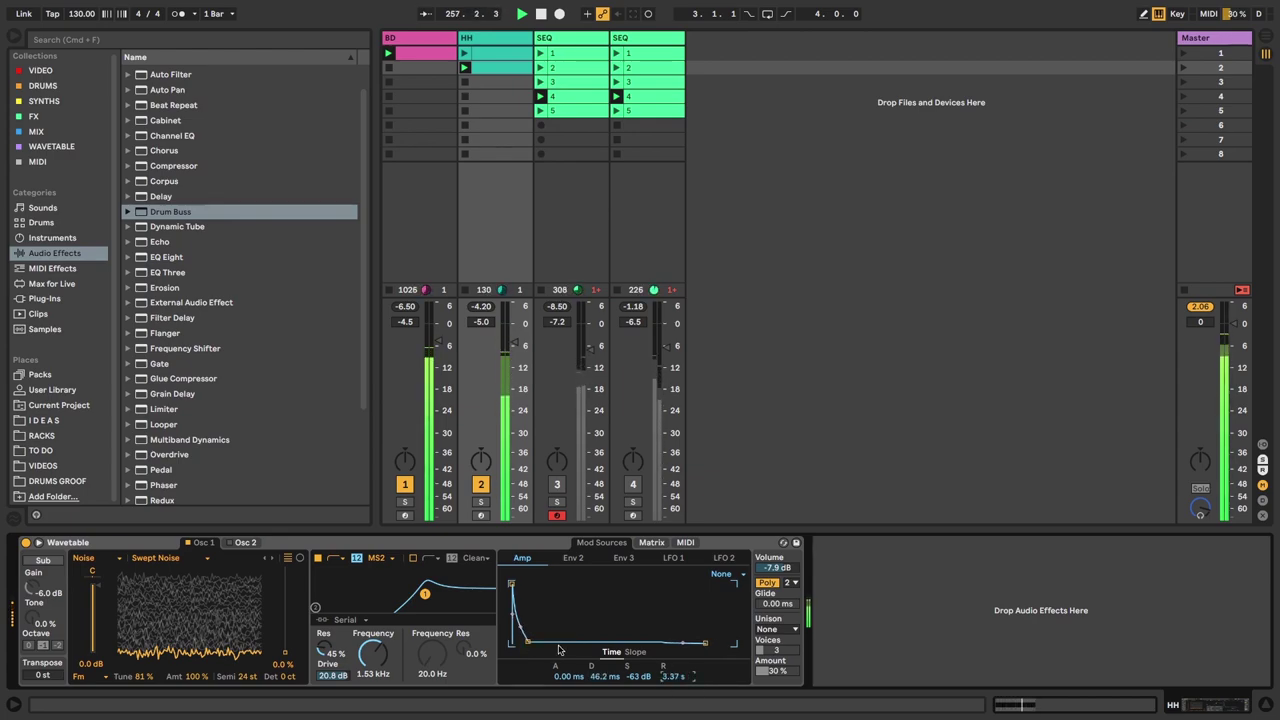
left_click(652, 543)
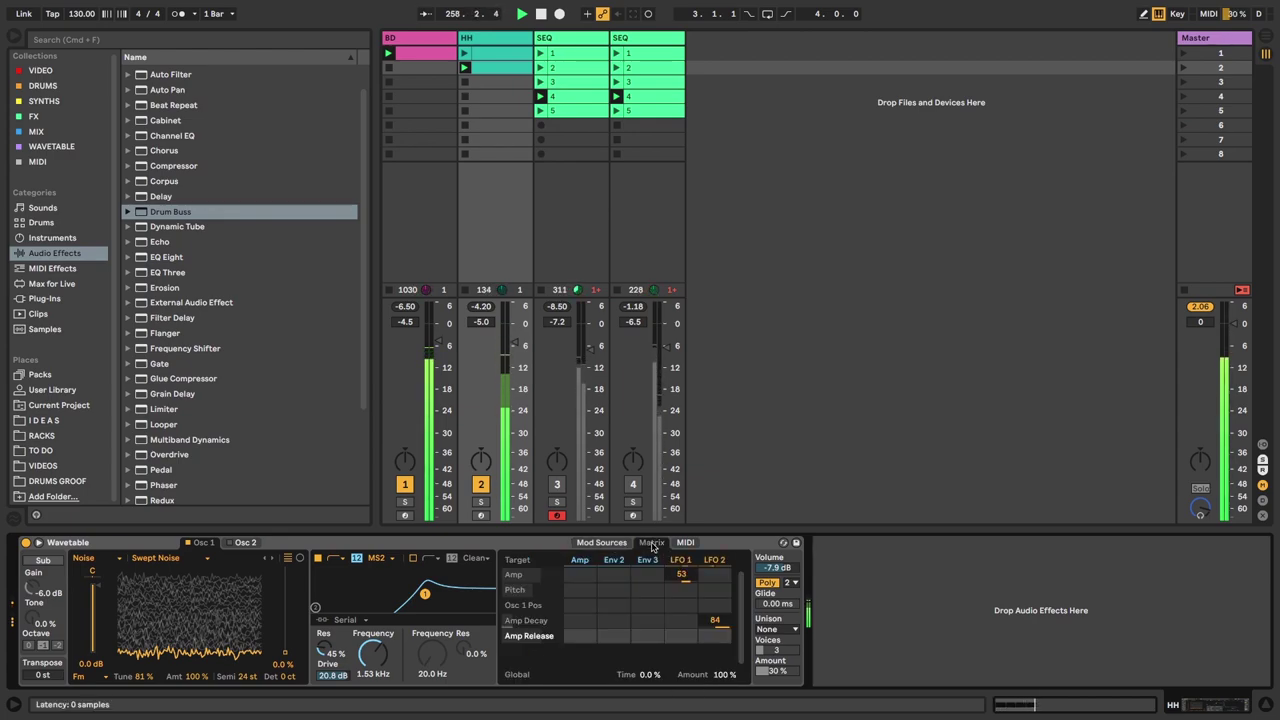
left_click(677, 560)
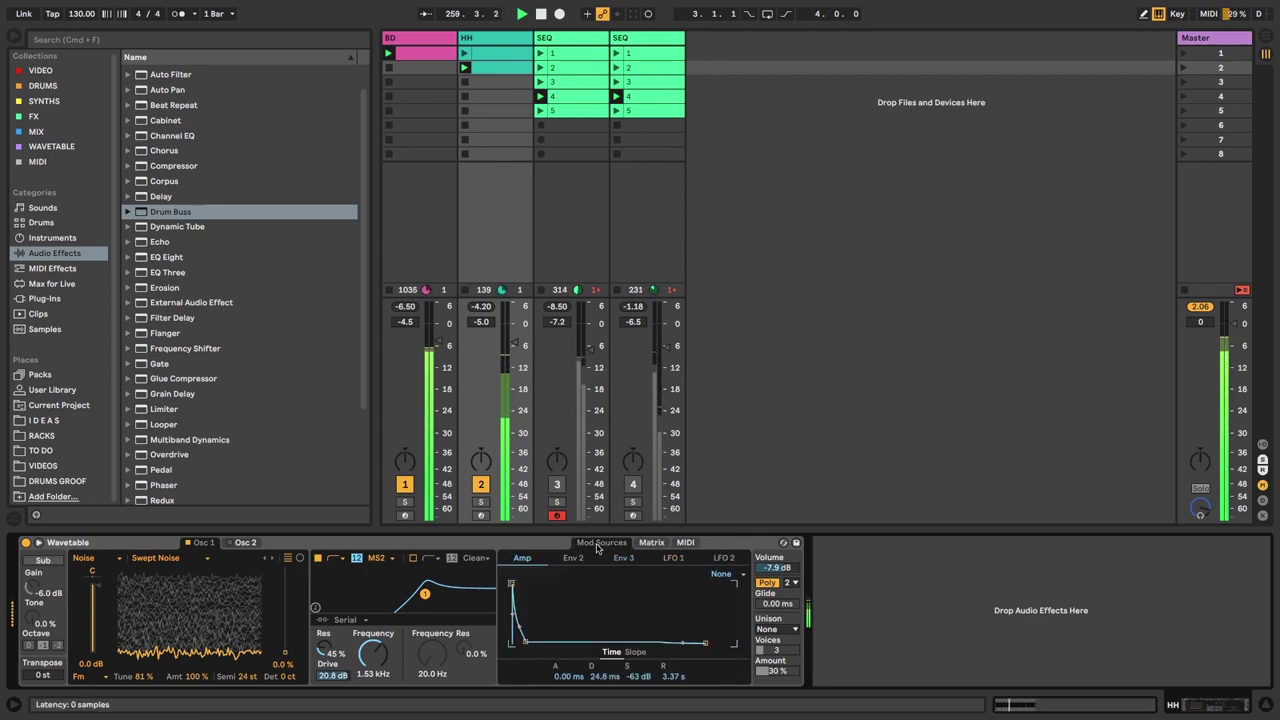
- Set LFO 1 to rate 3/16 with 100% amount, and LFO 2 to rate 1/3 with about 37% amount
left_click_drag(597, 679, 597, 630)
left_click_drag(560, 676, 560, 670)
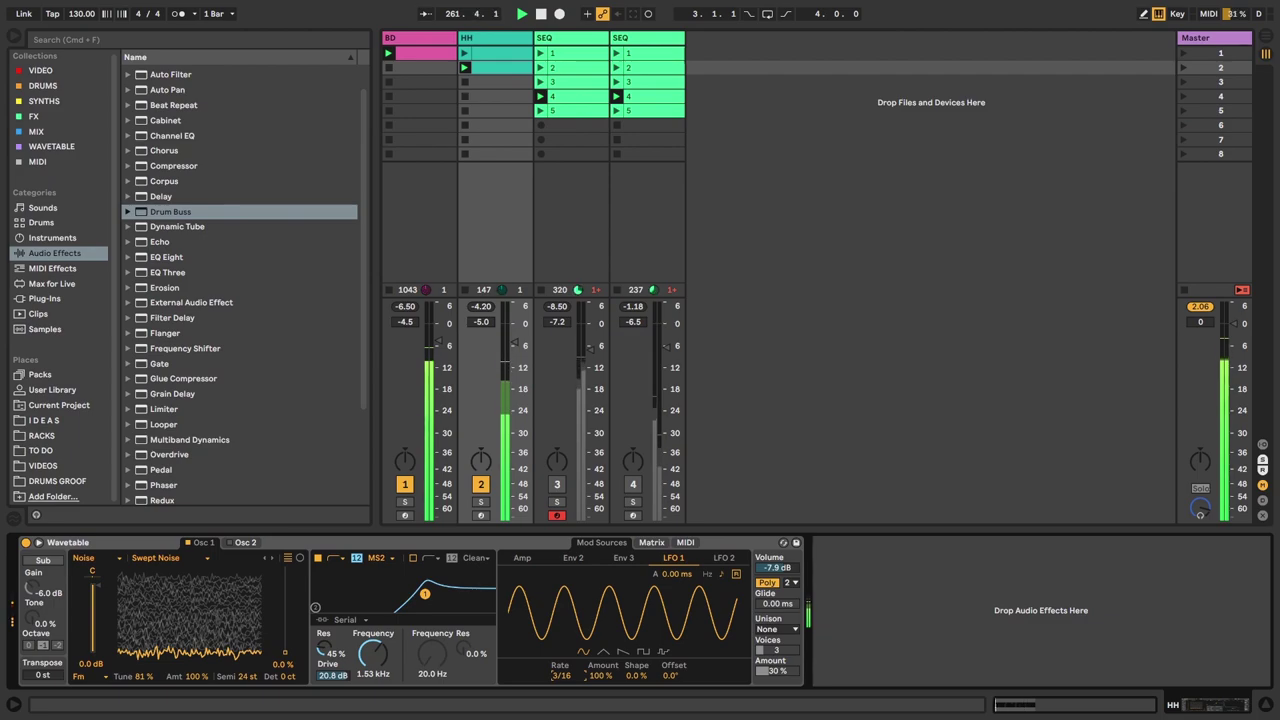
left_click(723, 559)
left_click_drag(598, 676, 601, 718)
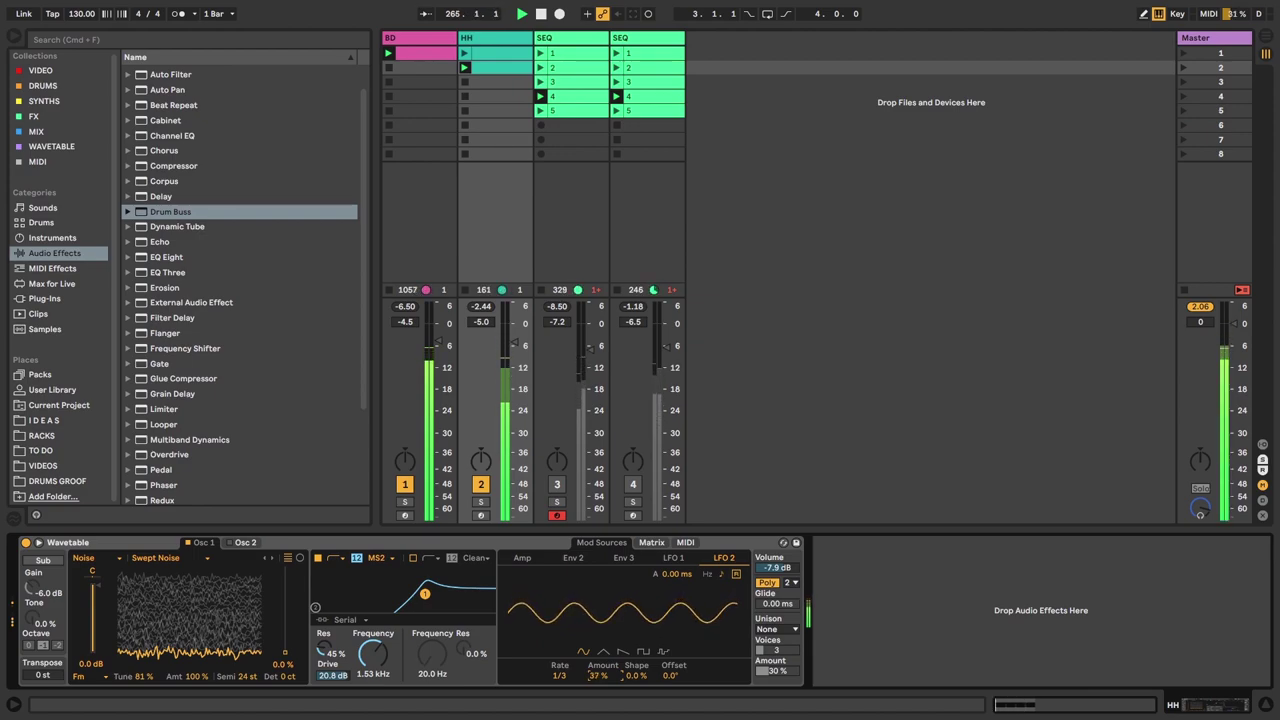
- Switch LFO 2 to a sawtooth shape and adjust its amount, and set LFO 1 to rate 1/8 with 95% amount
left_click(624, 653)
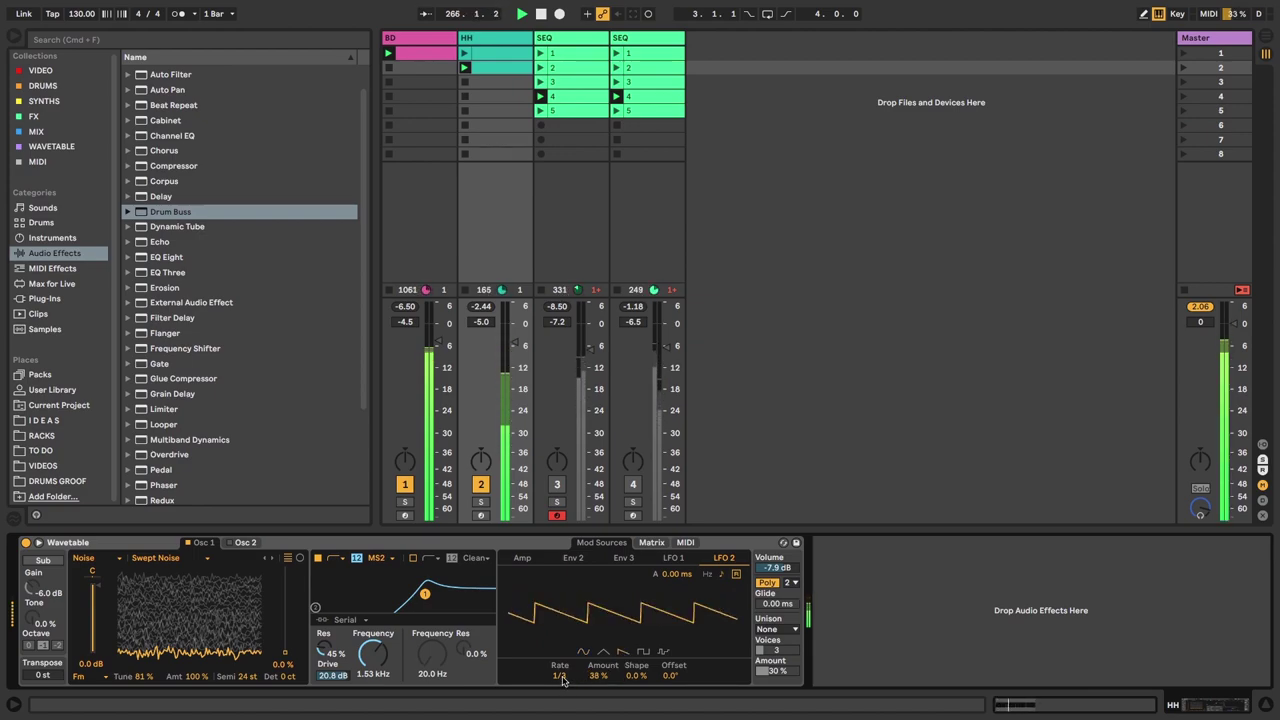
left_click_drag(598, 680, 594, 648)
left_click(673, 557)
left_click(653, 543)
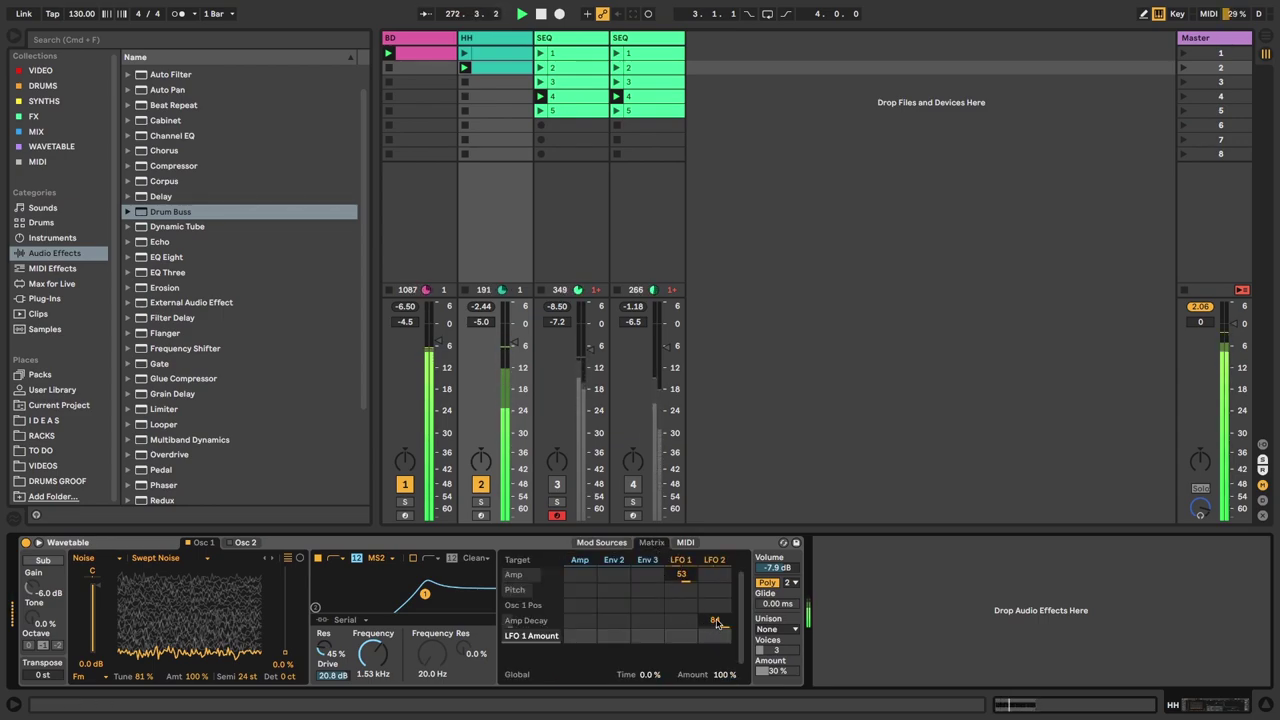
- Reduce the LFO 1 modulation of Amp to 34 and the LFO 2 modulation of Amp Decay to 39
left_click_drag(716, 623, 716, 650)
left_click_drag(686, 579, 686, 563)
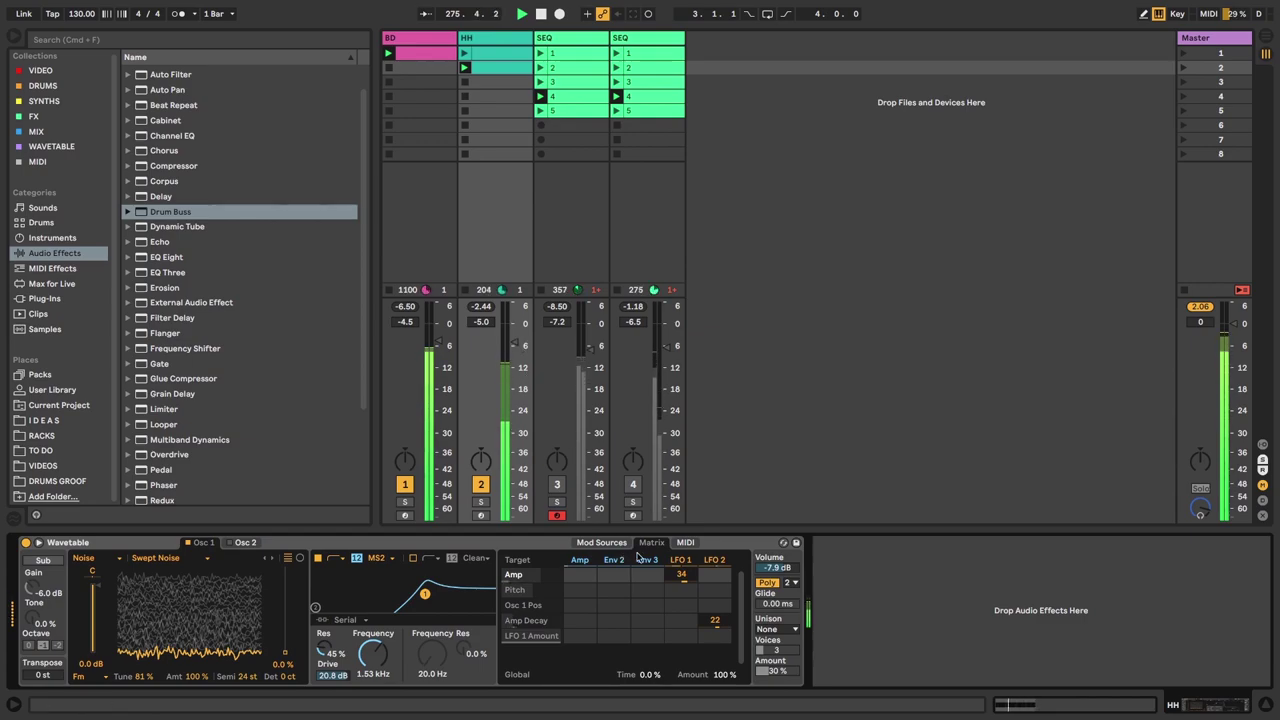
left_click_drag(716, 627, 716, 621)
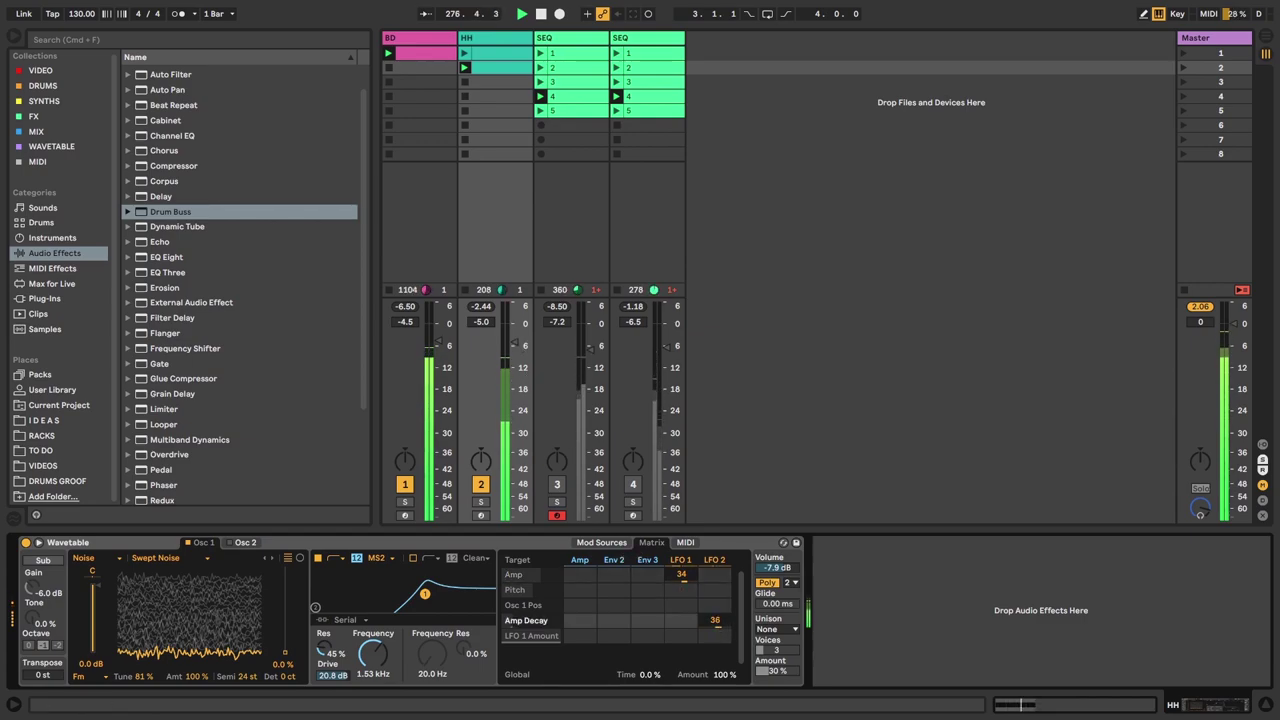
left_click(590, 543)
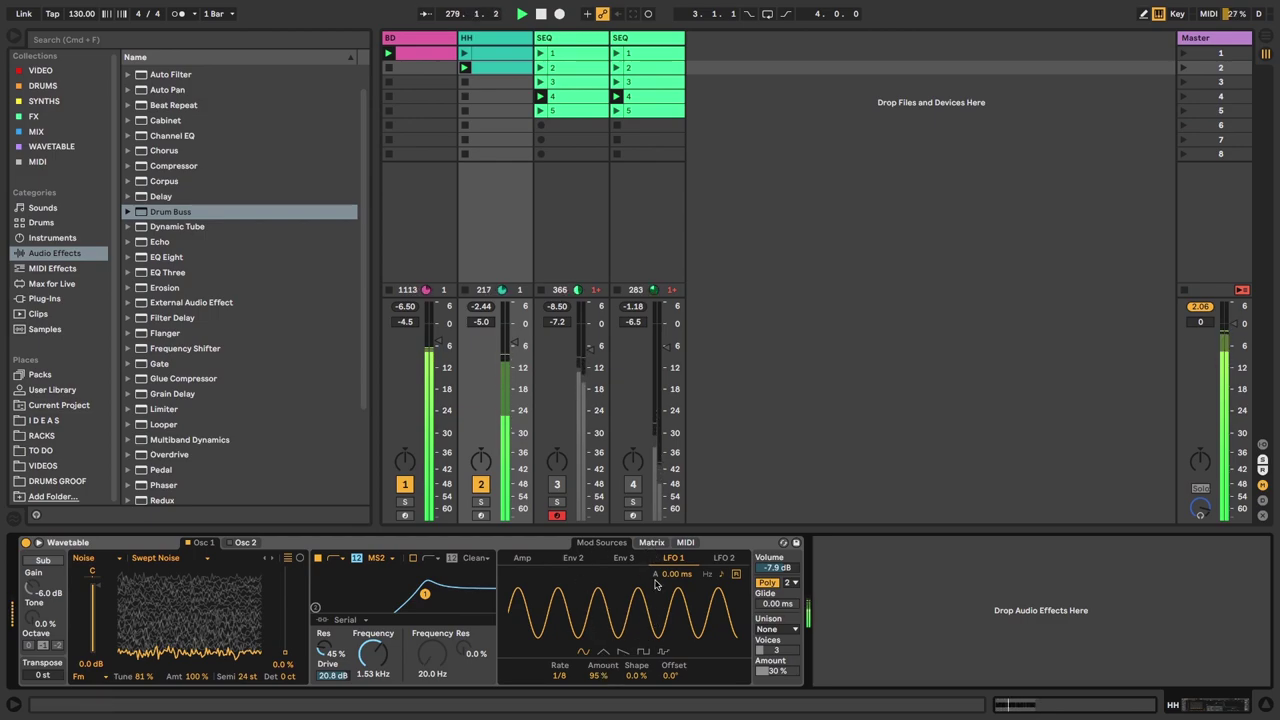
left_click(651, 543)
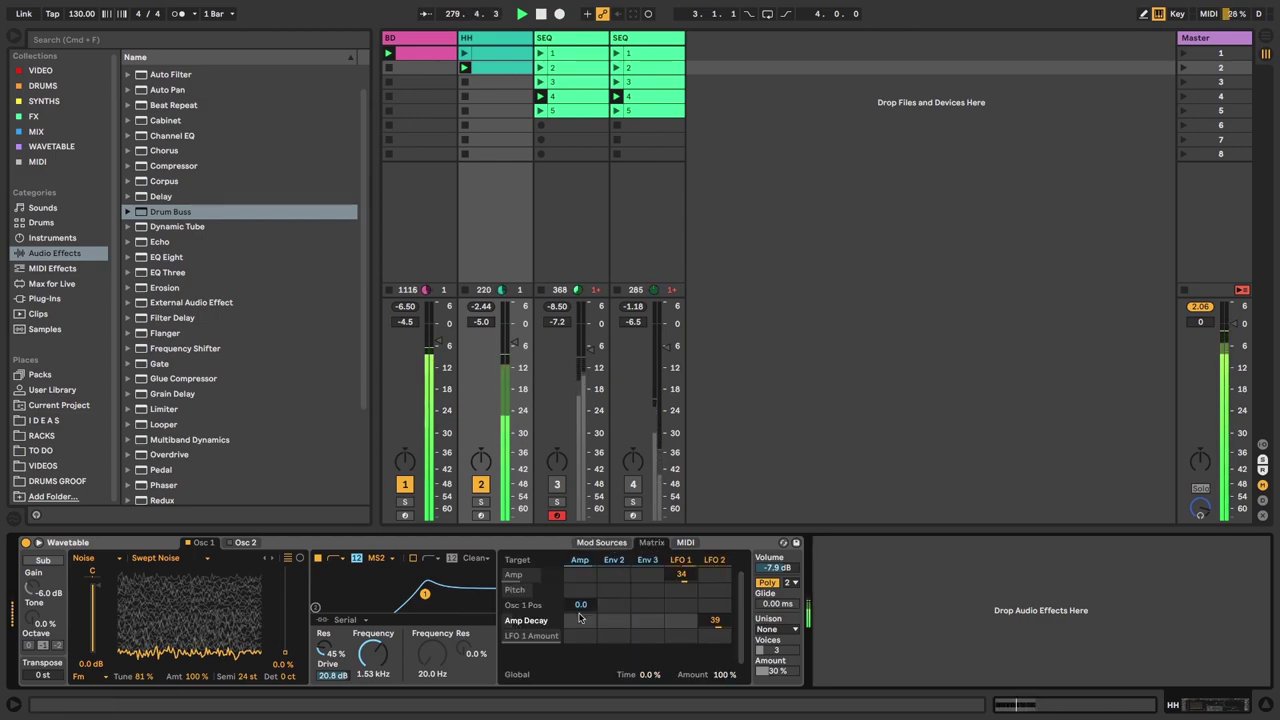
- Set the hi-hat's amp envelope to 47.3 ms decay and 4.68 s release, and its filter to 1.63 kHz with 31% resonance
left_click(601, 542)
left_click(522, 558)
left_click_drag(604, 676, 655, 670)
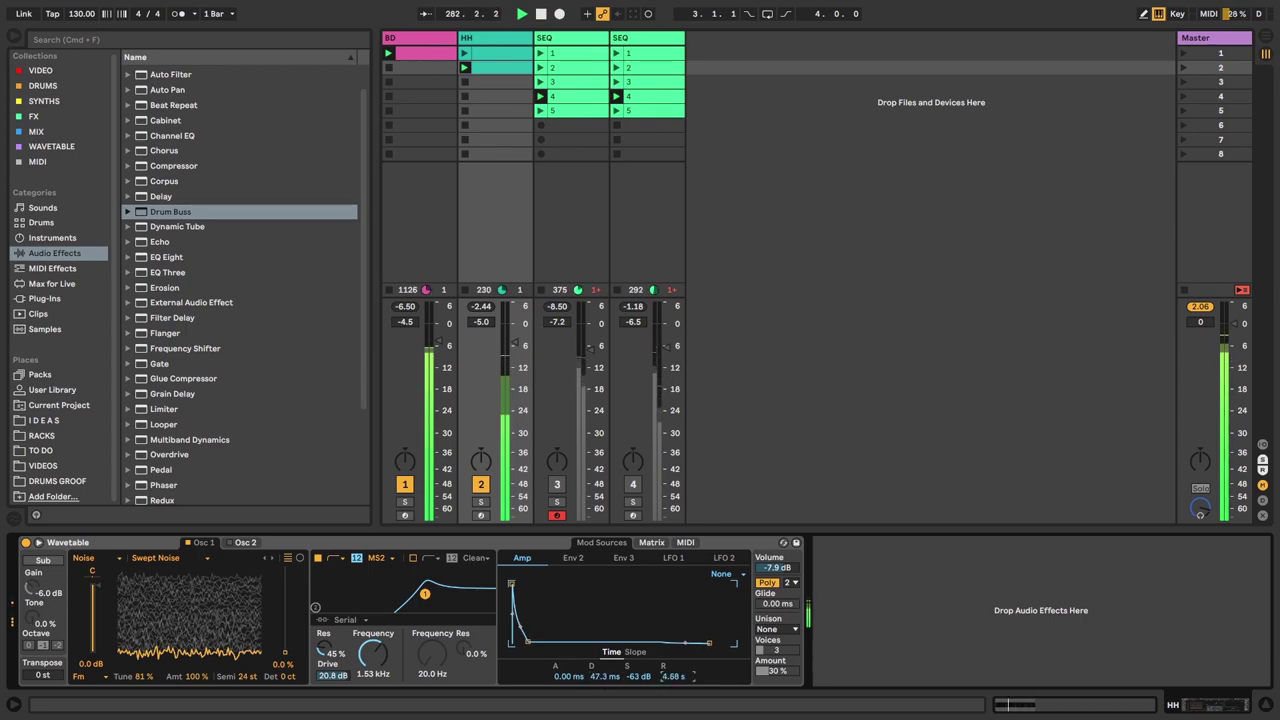
left_click_drag(425, 594, 426, 597)
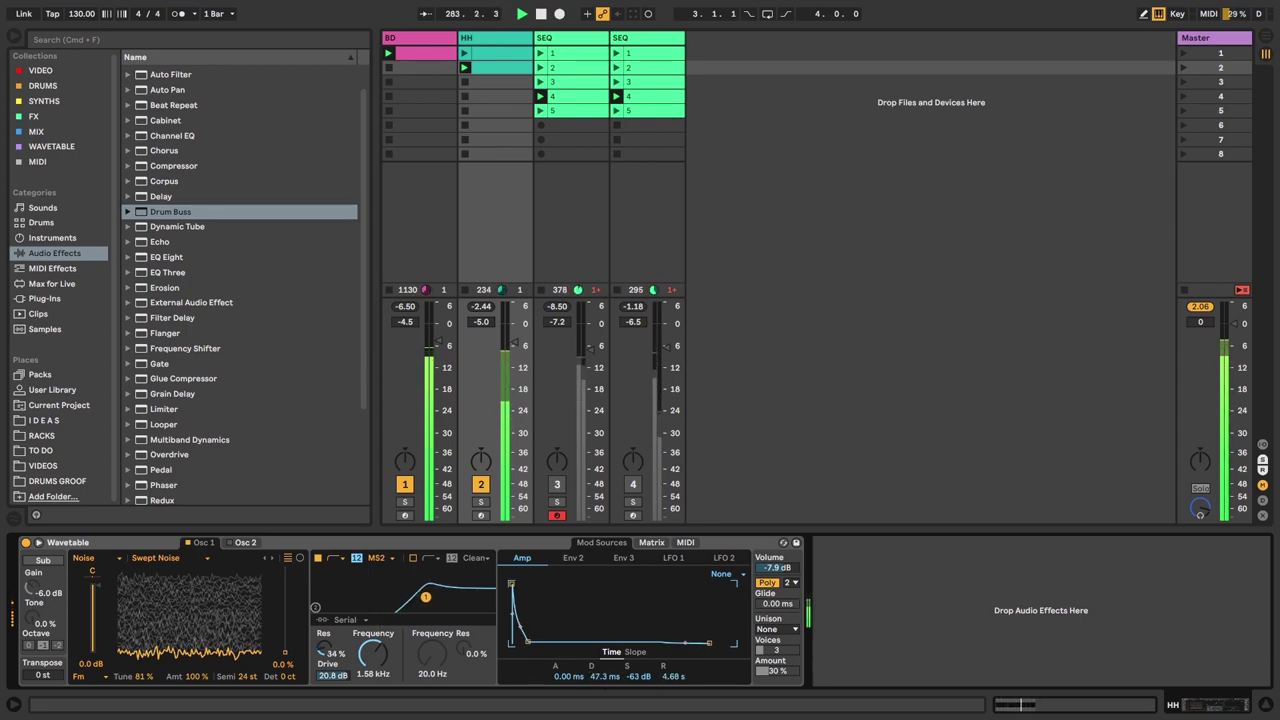
- Duplicate the HH track, delete the copy's second clip and play its first clip
right_click(506, 39)
left_click(535, 70)
right_click(564, 69)
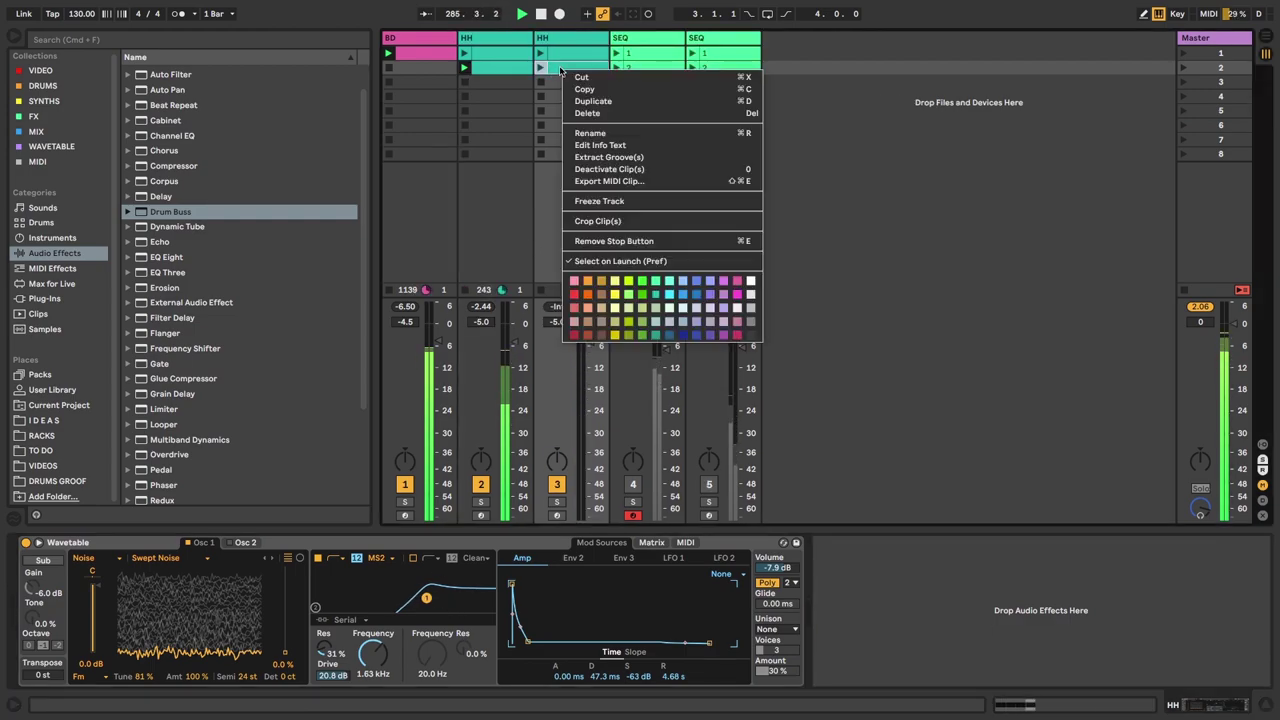
left_click(598, 114)
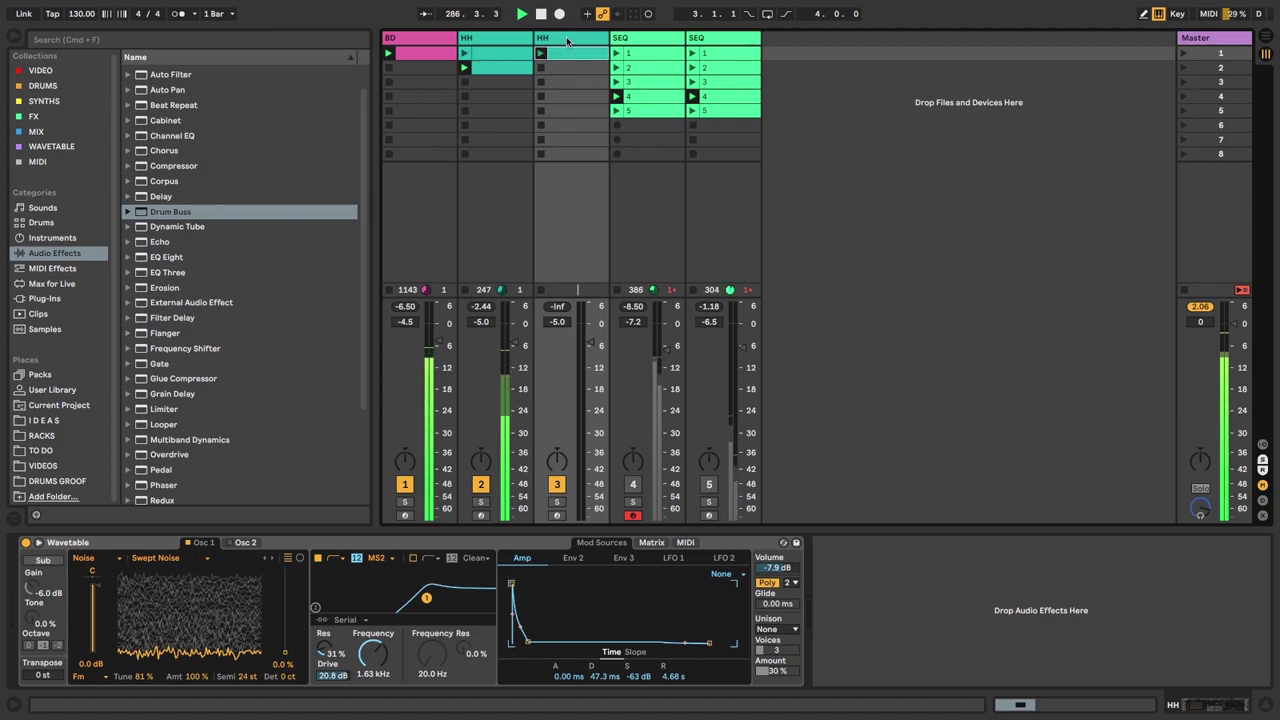
left_click(567, 39)
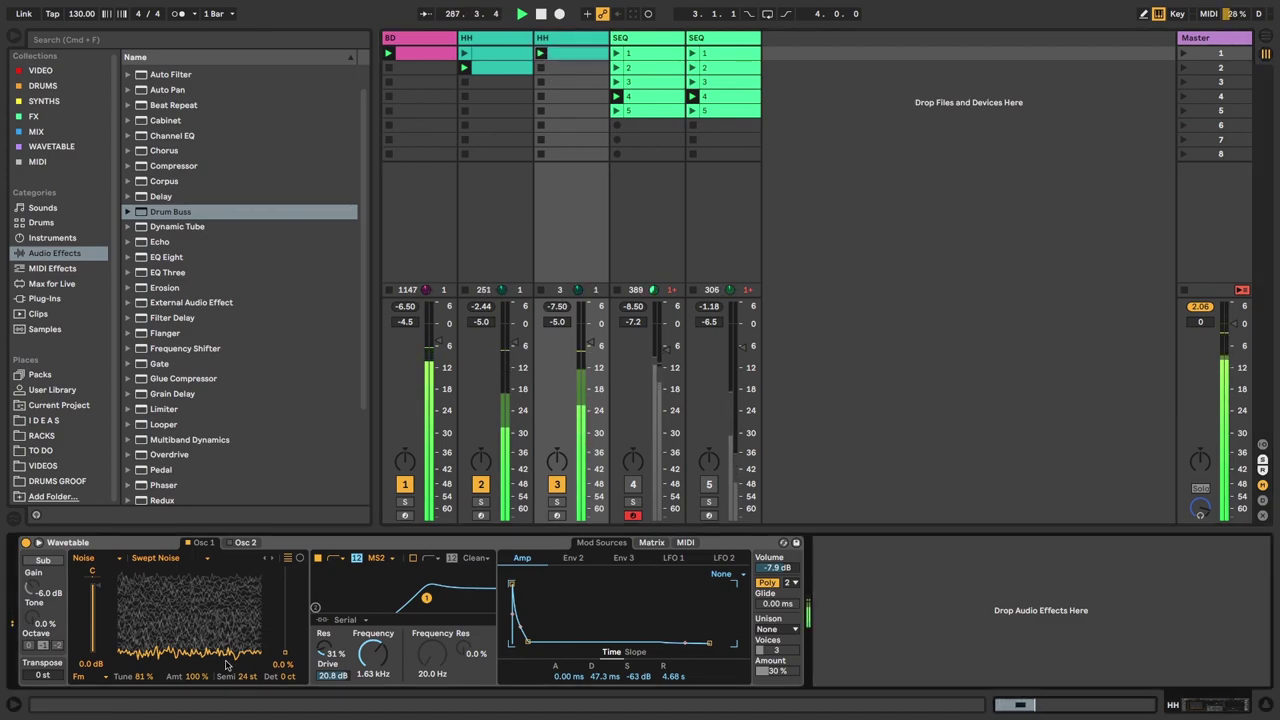
- Set the duplicated hi-hat's Osc 1 position to 42% and clear its LFO 1 and LFO 2 modulation amounts
left_click_drag(285, 657, 285, 618)
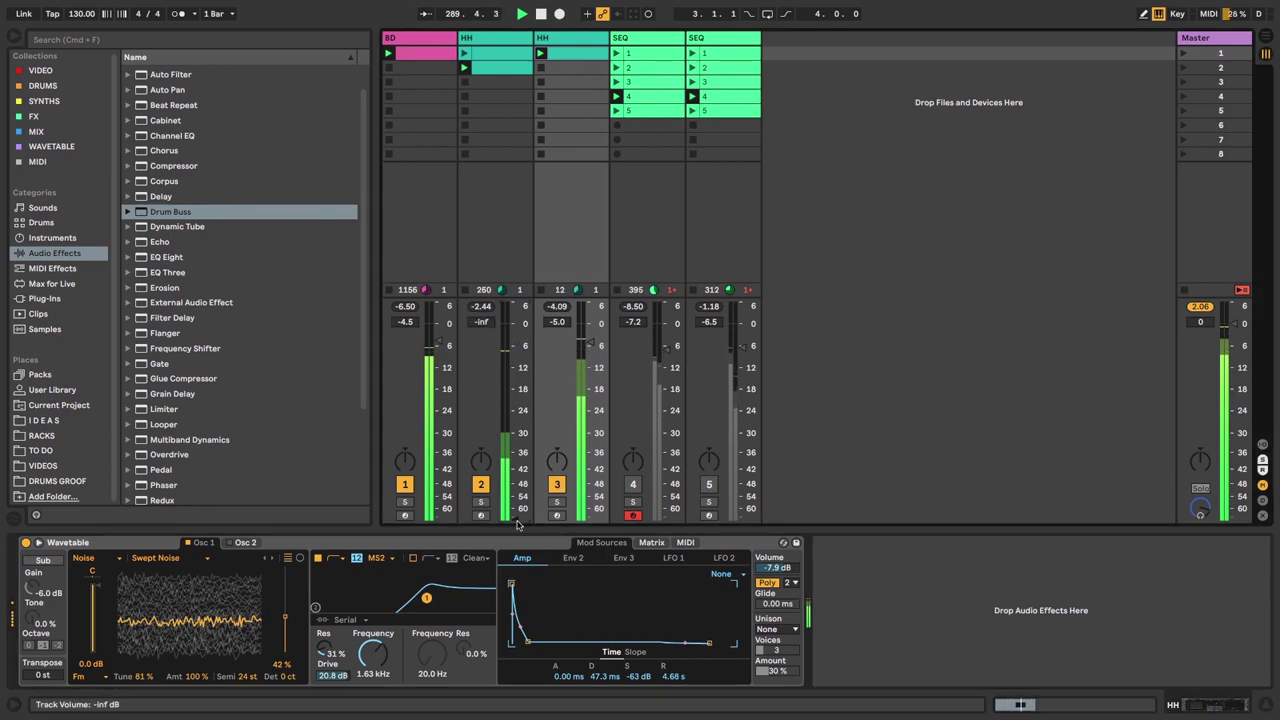
left_click(651, 542)
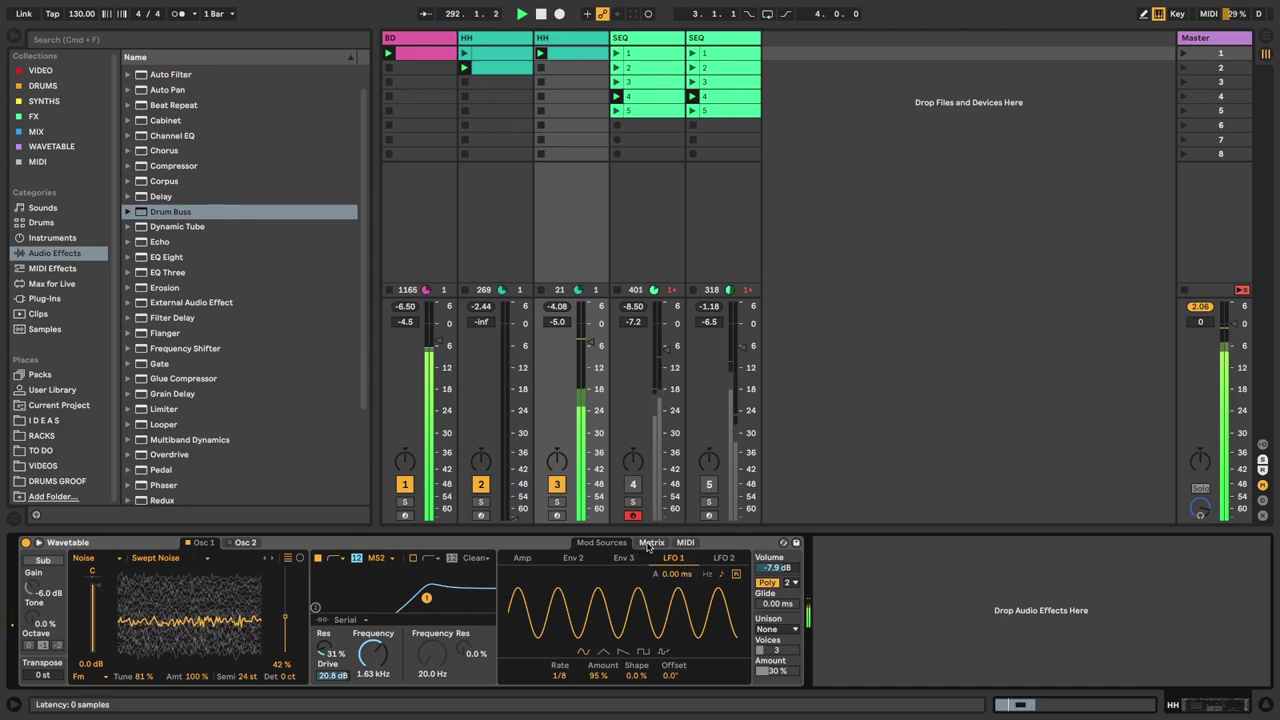
key("Delete")
left_click(681, 604)
key("Delete")
left_click(714, 590)
key("Delete")
- Shape the duplicated hi-hat with 111 ms decay, -37 dB sustain, 1.48 s release, 11% FM tune and 82% FM amount
left_click(598, 542)
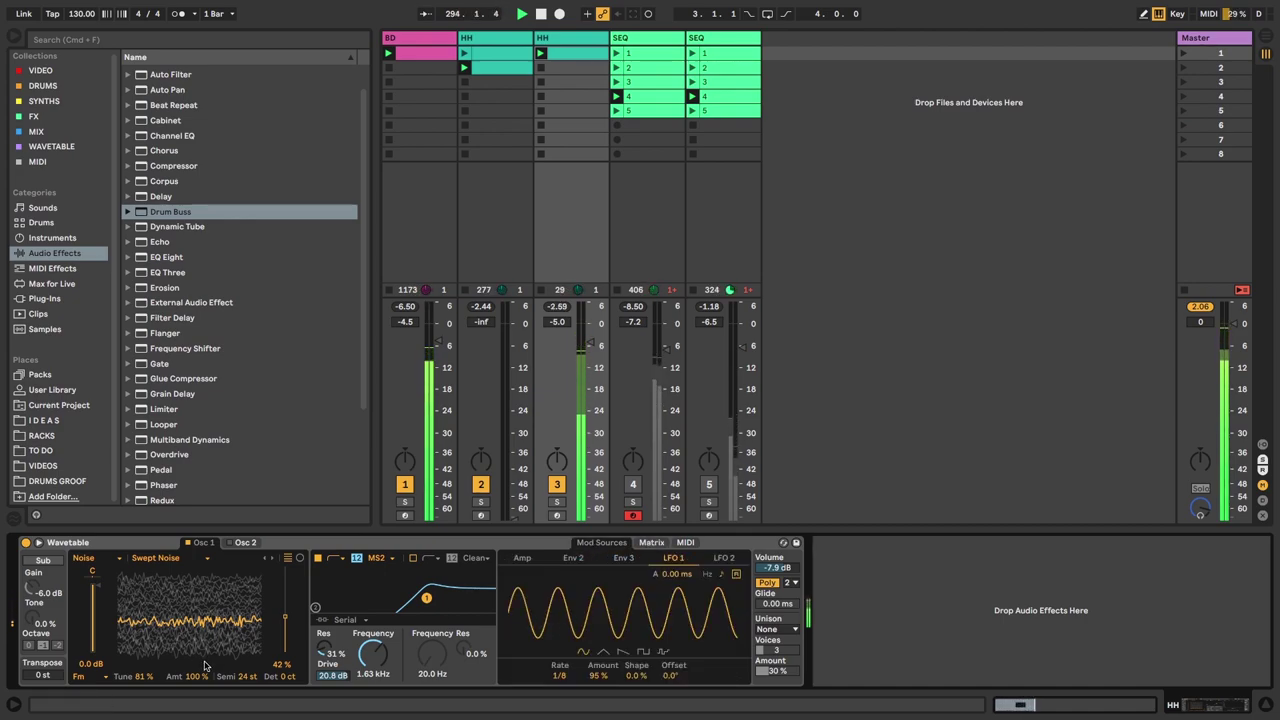
left_click(524, 559)
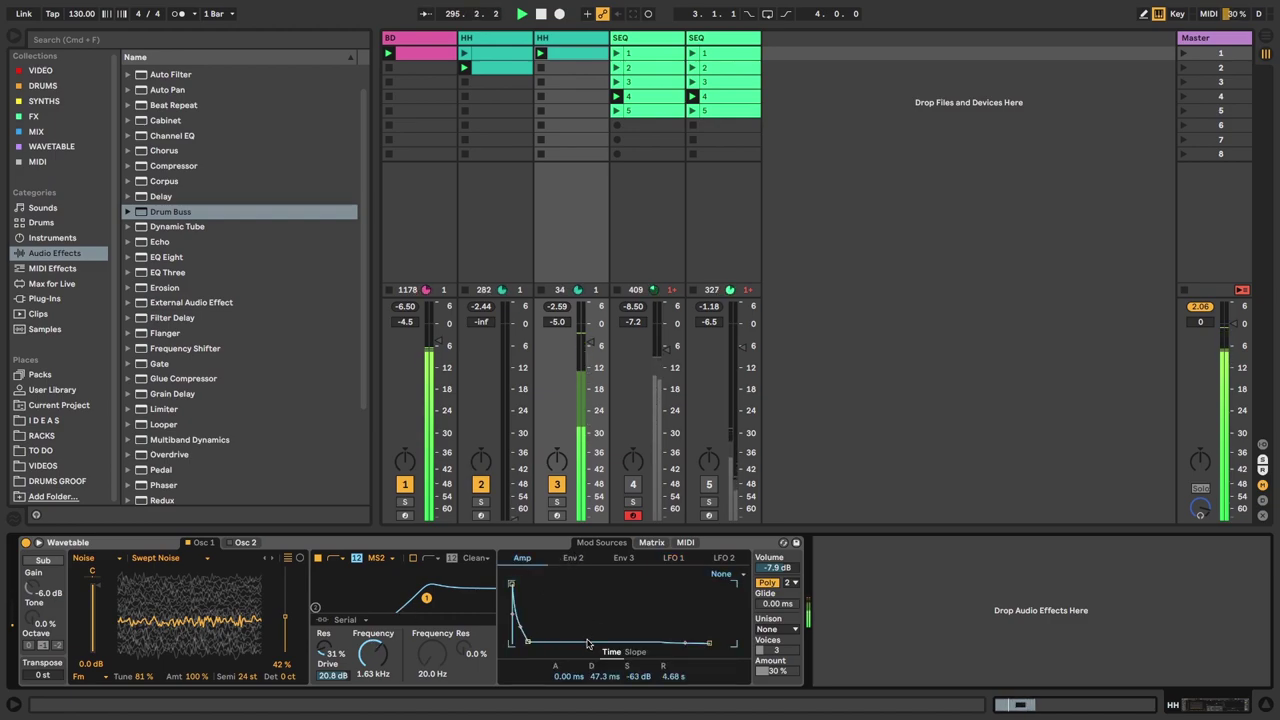
left_click_drag(529, 643, 532, 636)
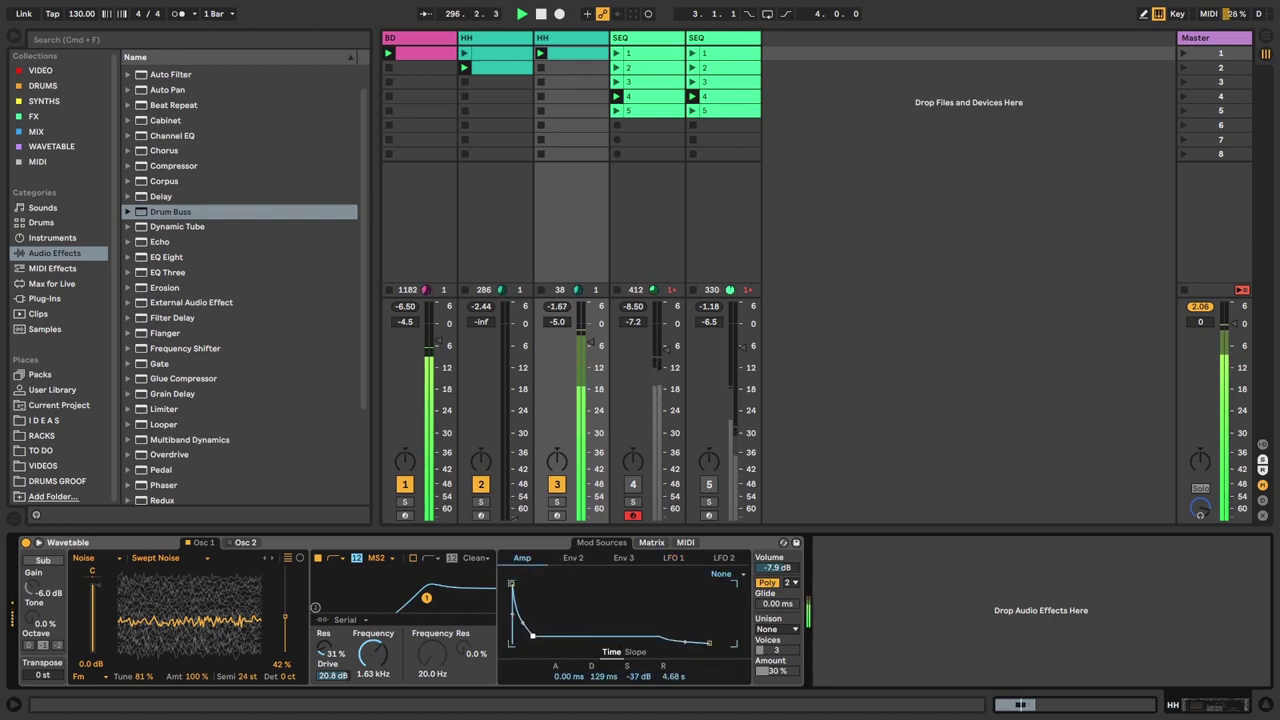
left_click_drag(698, 650, 687, 650)
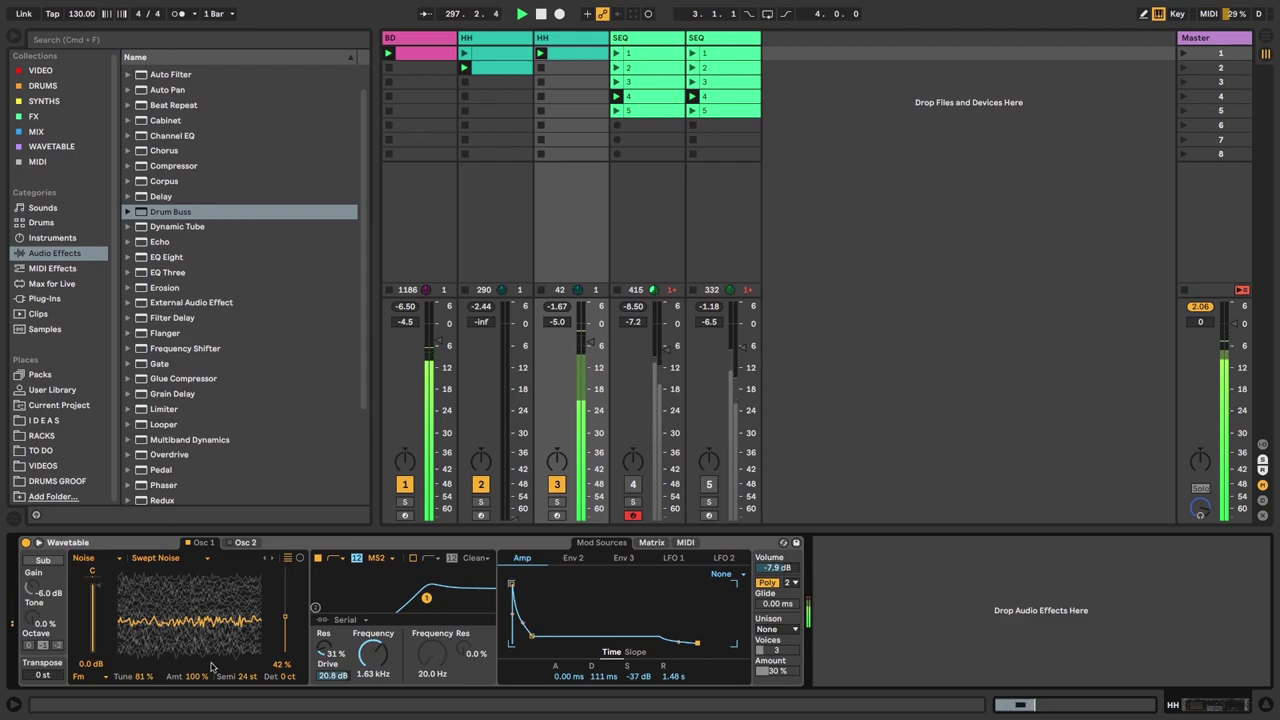
left_click_drag(141, 676, 141, 716)
left_click_drag(201, 676, 201, 694)
- Bring the original HH track's volume up to -11.4 dB and unmute the first SEQ track
left_click_drag(506, 489, 506, 370)
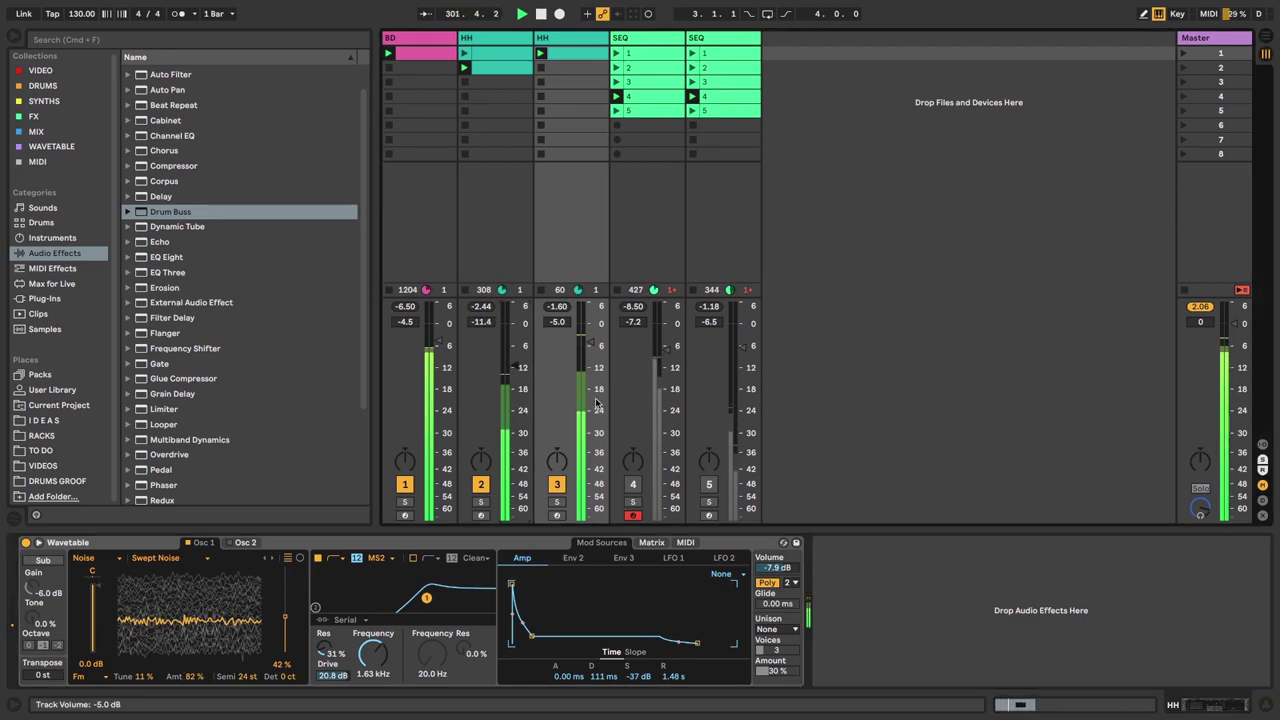
left_click(632, 484)
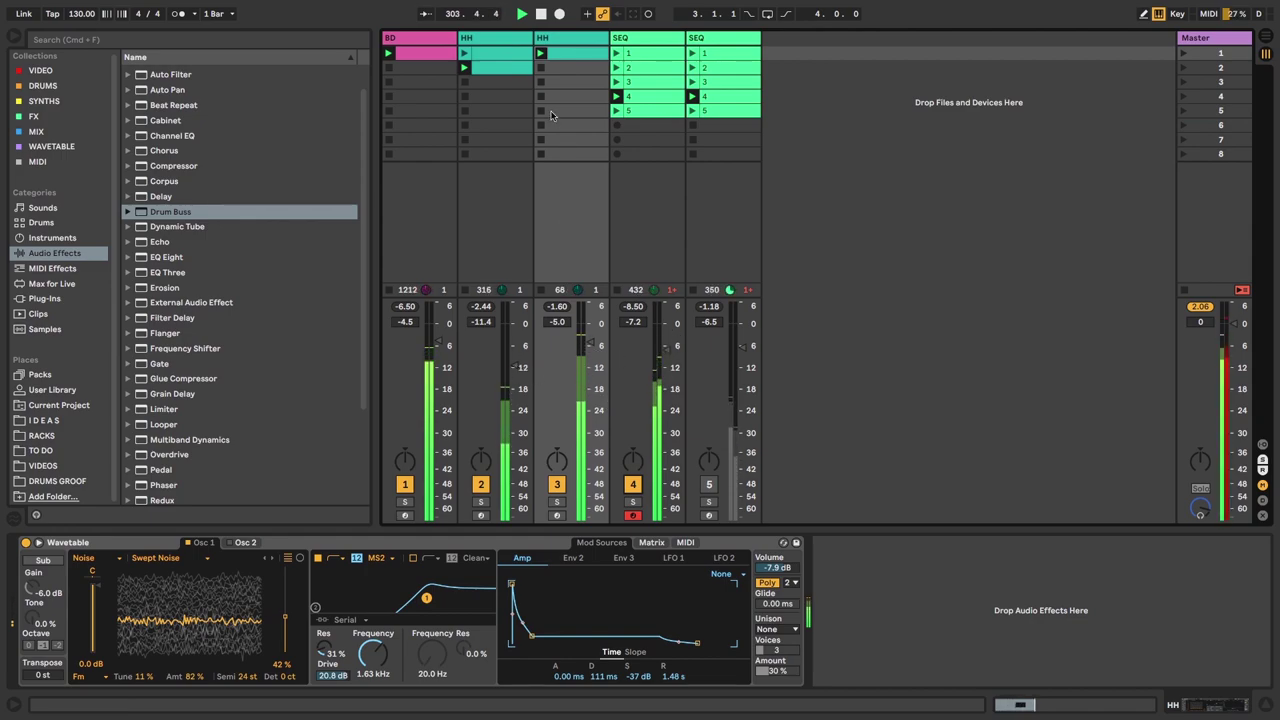
- On the original hi-hat, set amp decay to 24.8 ms, filter to 3.83 kHz with 21% resonance, and LFO 2 modulation of Amp Decay to 31
left_click(463, 147)
left_click_drag(528, 641, 525, 641)
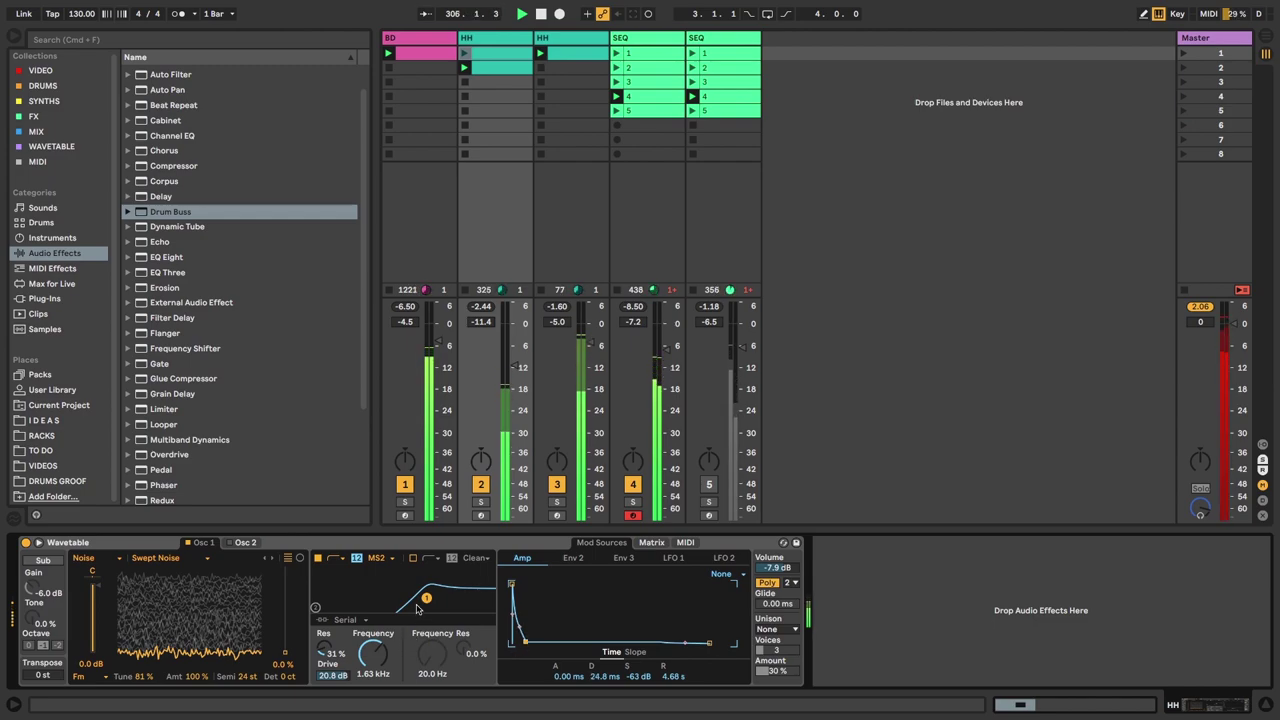
left_click_drag(426, 597, 447, 601)
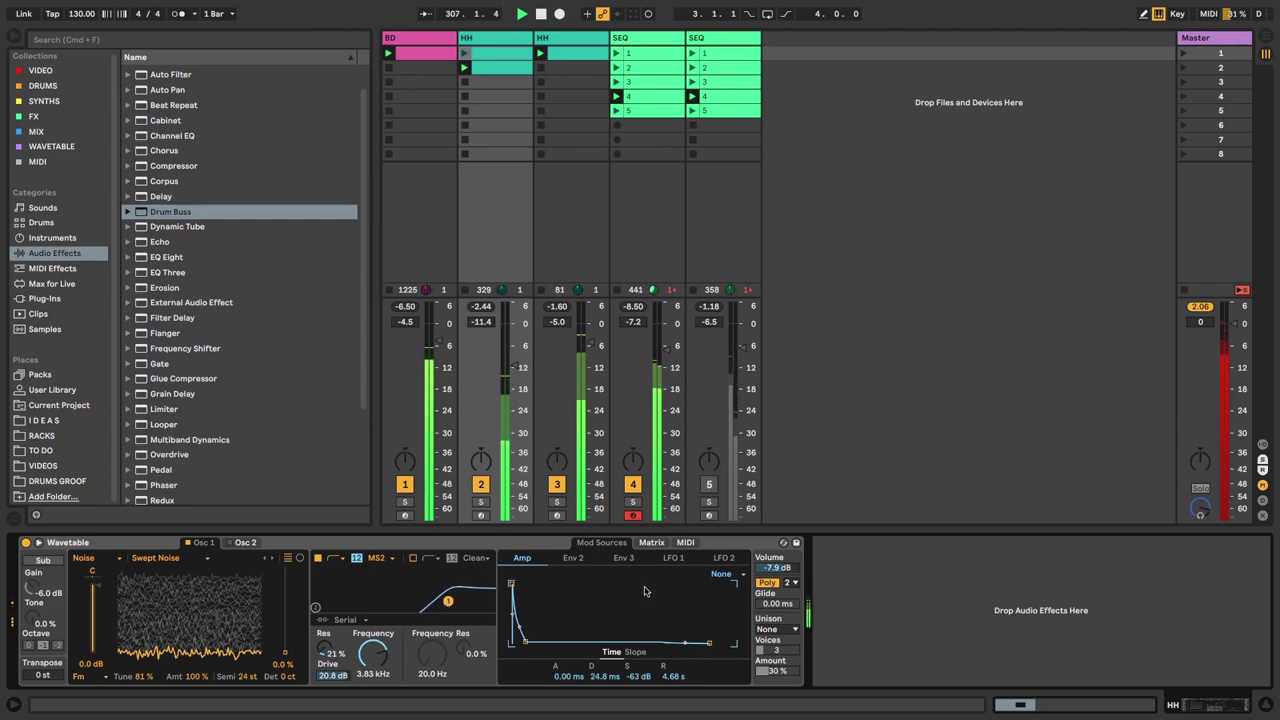
left_click(651, 542)
left_click_drag(715, 620, 715, 624)
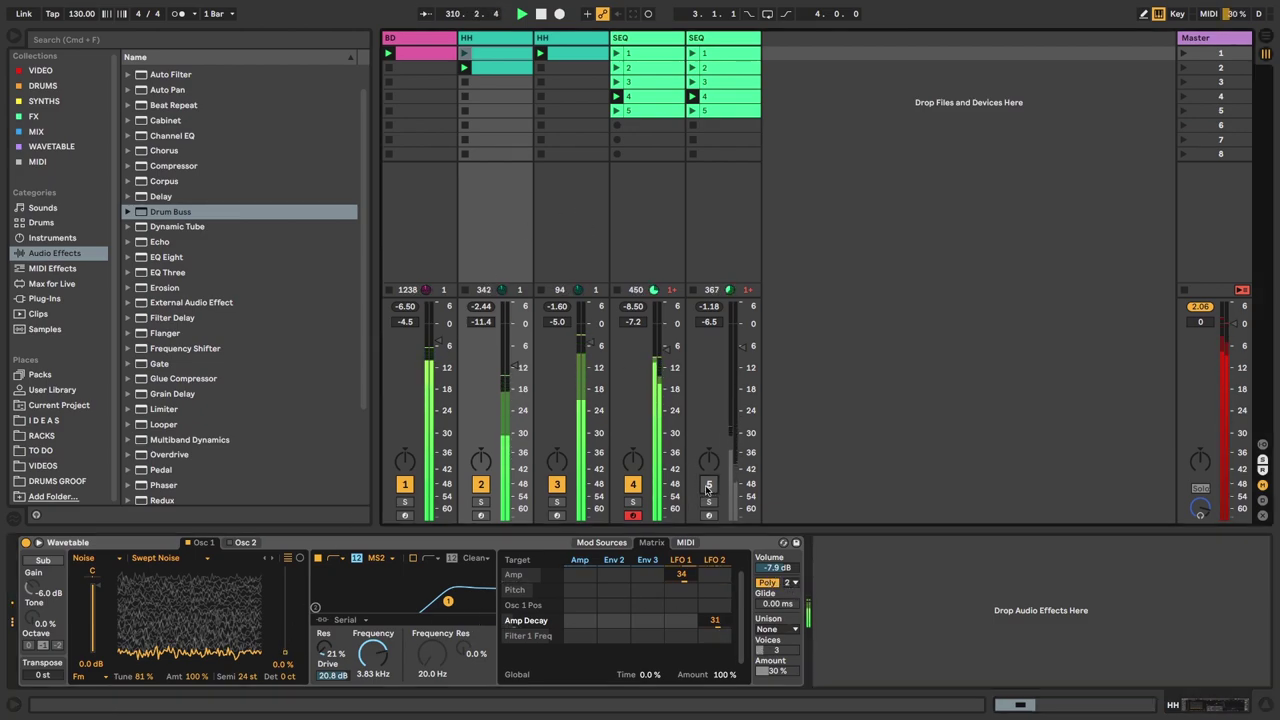
- Unmute the second SEQ track at -3.7 dB, and launch clip 1 on the first SEQ track before muting it at -7.6 dB
left_click(709, 484)
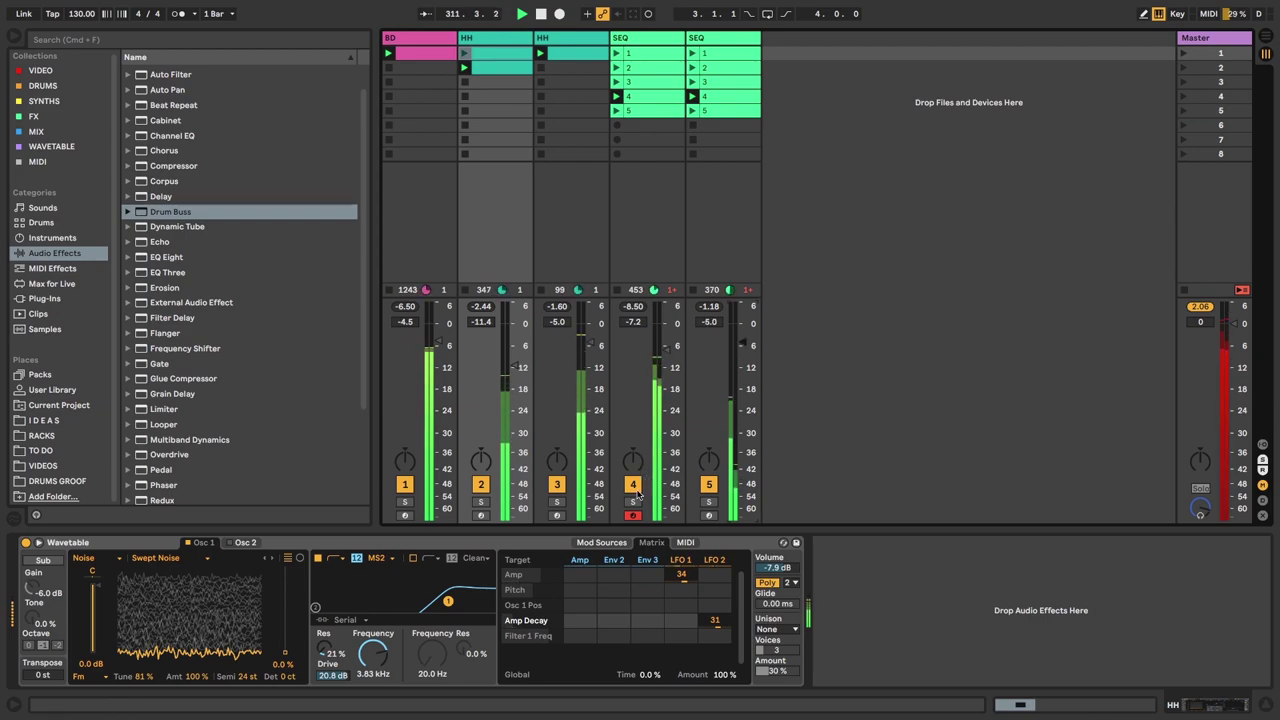
left_click(620, 58)
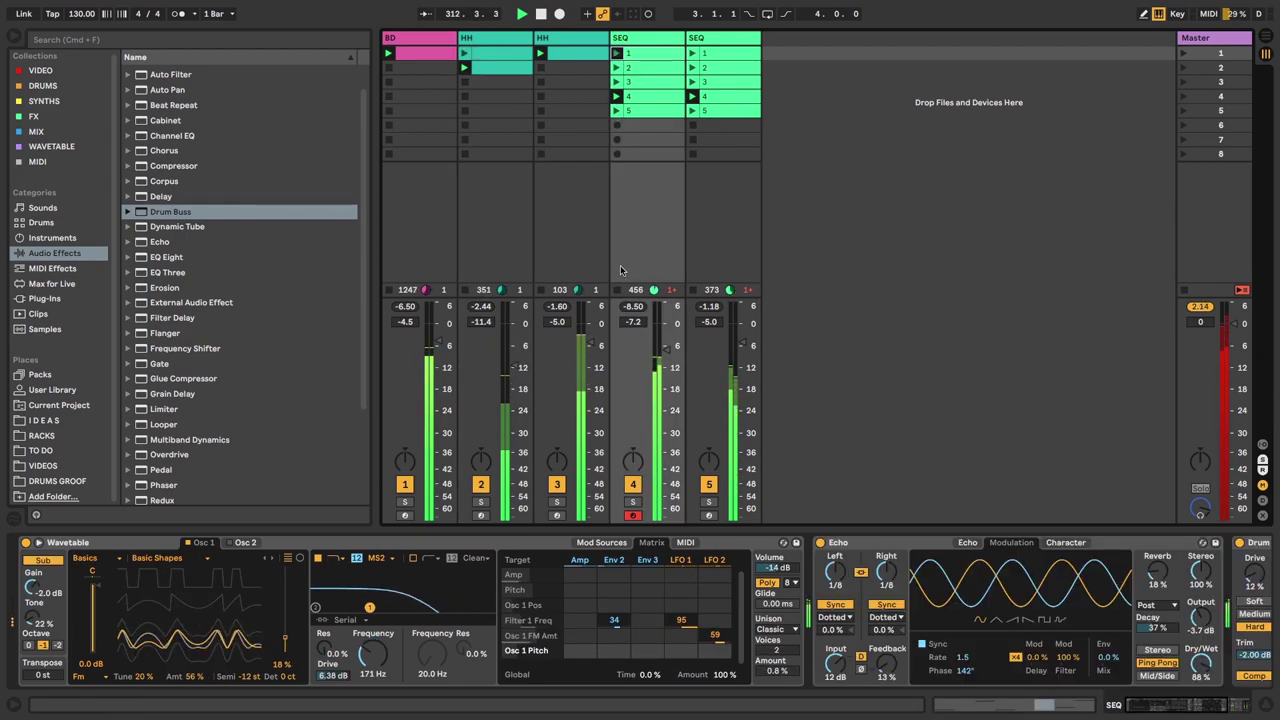
left_click_drag(668, 348, 668, 352)
left_click(632, 484)
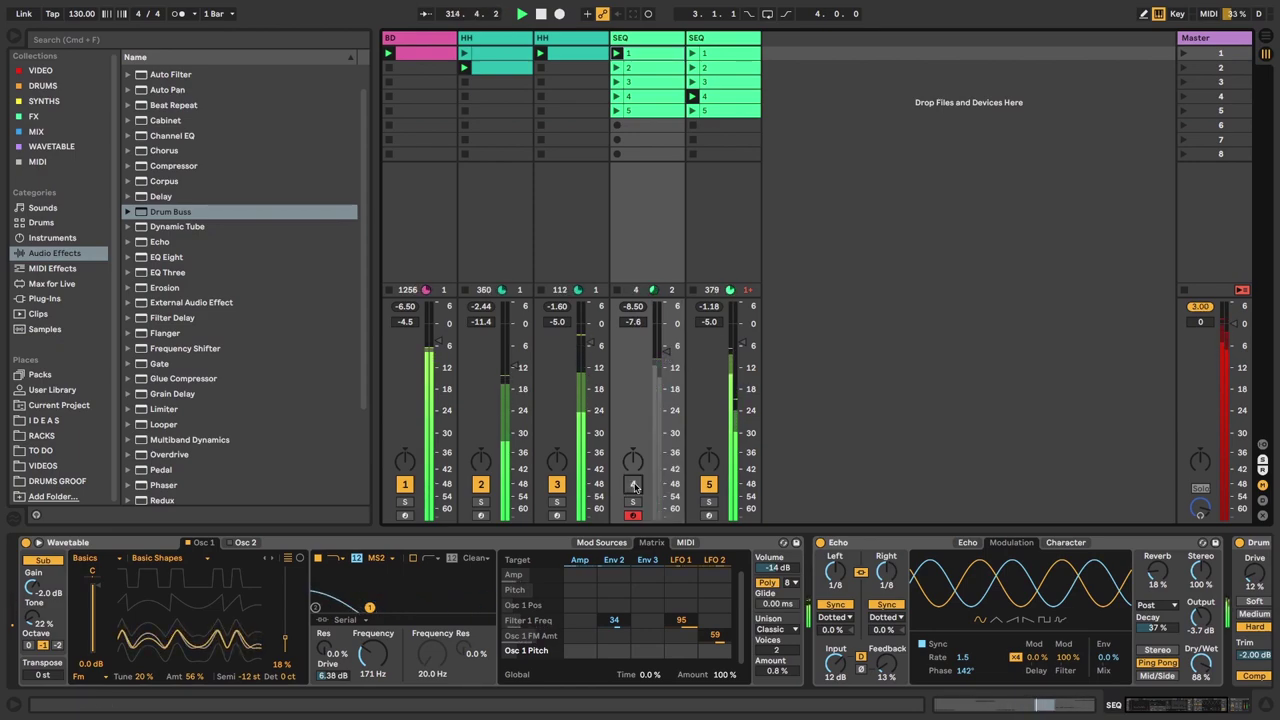
left_click_drag(740, 345, 735, 340)
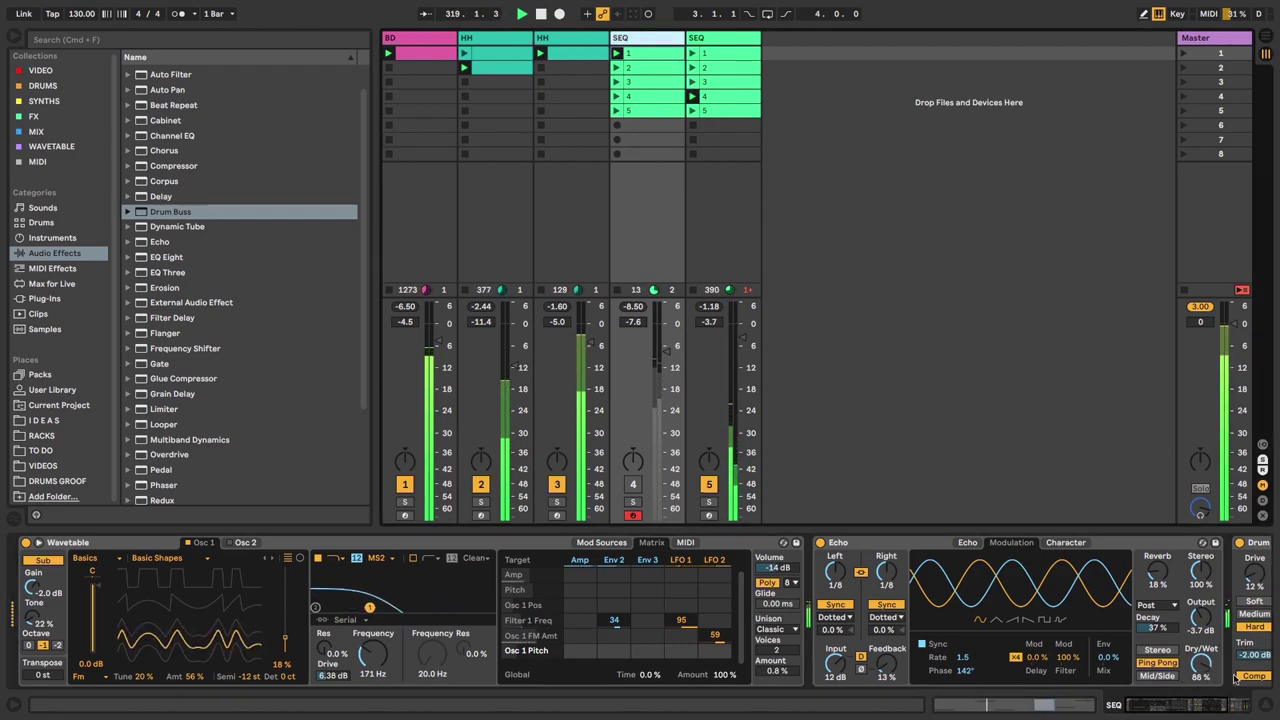
- Set the first SEQ track's Echo dry/wet to 0%, and unmute the track with its volume at -11.1 dB
left_click_drag(1203, 668, 1203, 719)
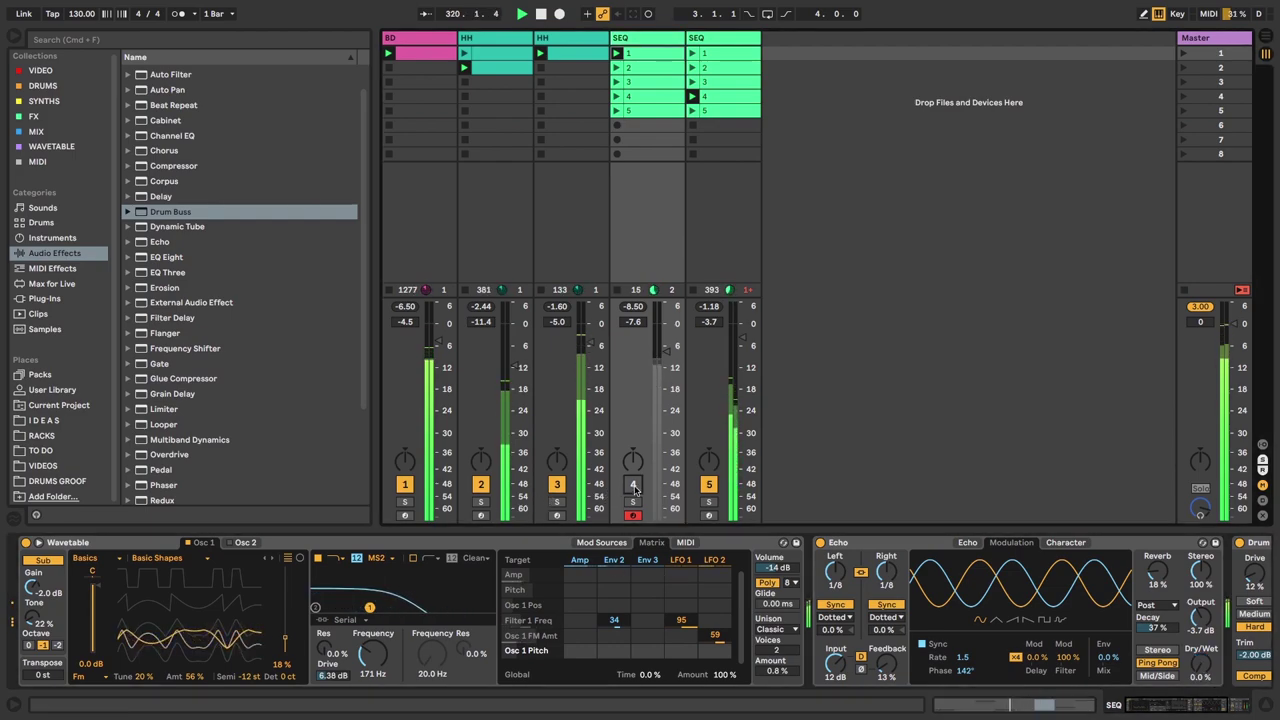
left_click(633, 484)
left_click_drag(658, 350, 685, 372)
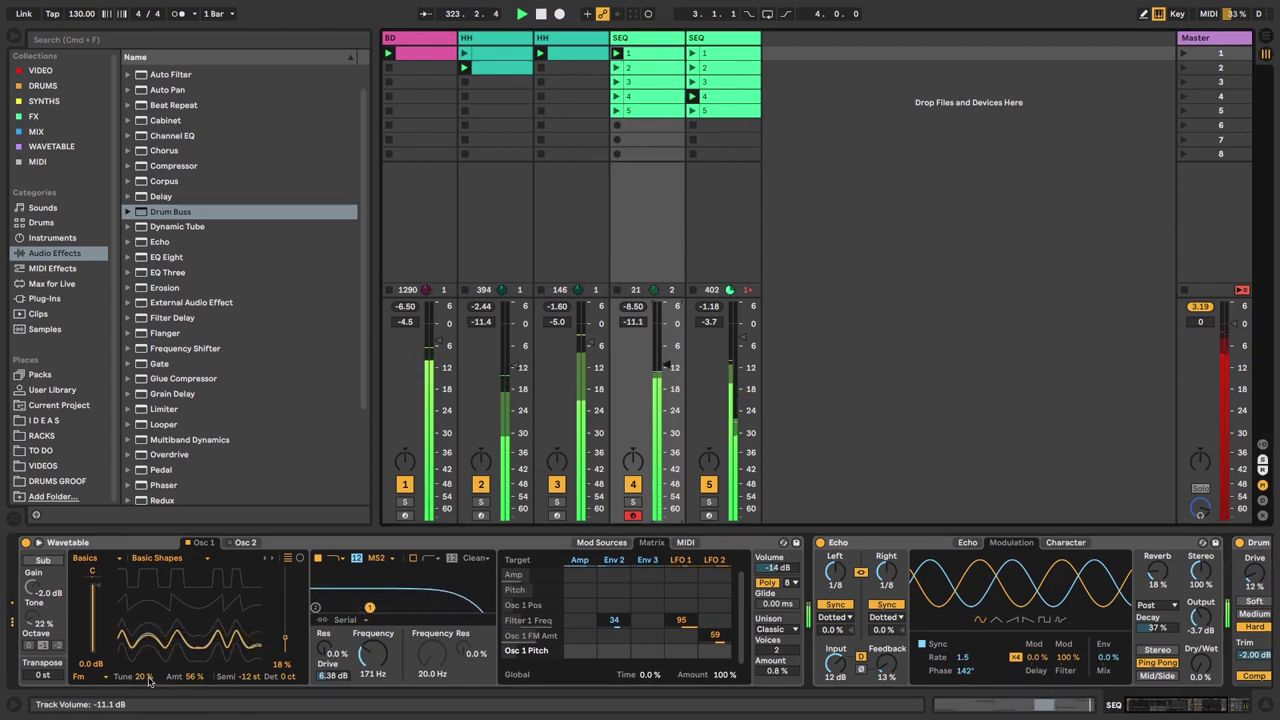
- On the first SEQ track, set Osc 1 FM tune to 44%, filter frequency to 238 Hz and Echo dry/wet to 37%
left_click_drag(148, 678, 148, 660)
left_click(372, 655)
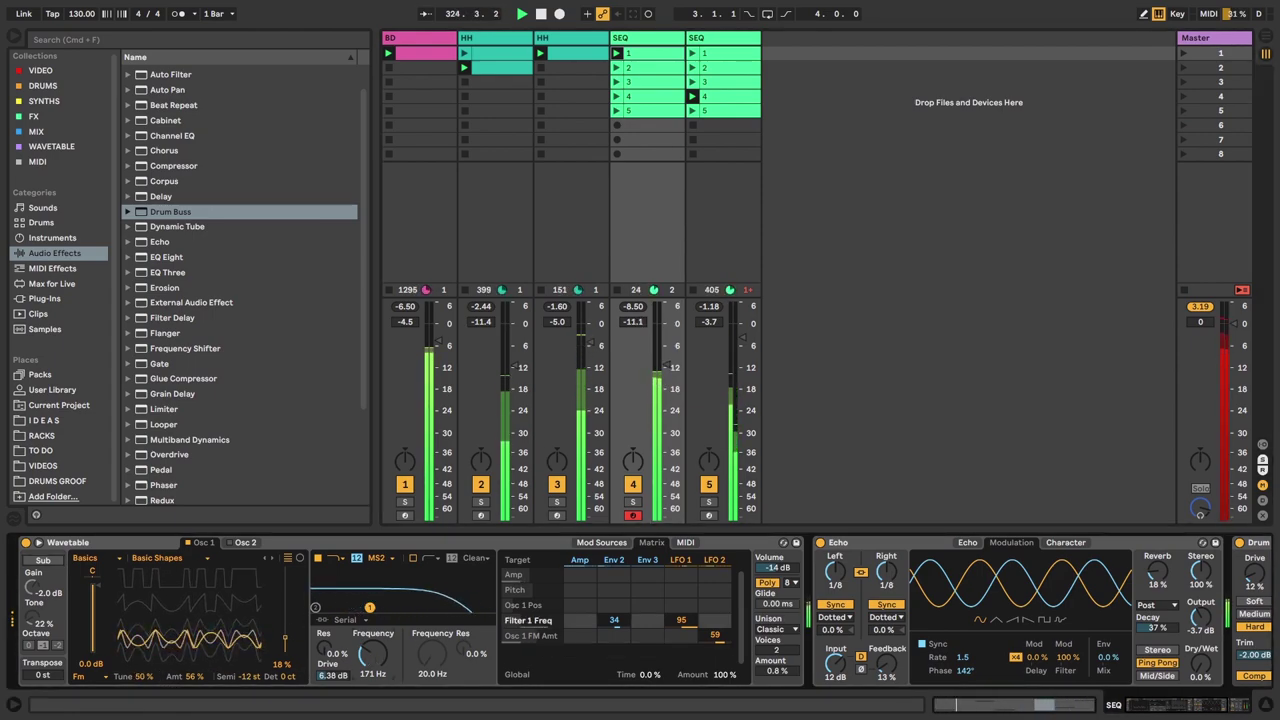
left_click(143, 678)
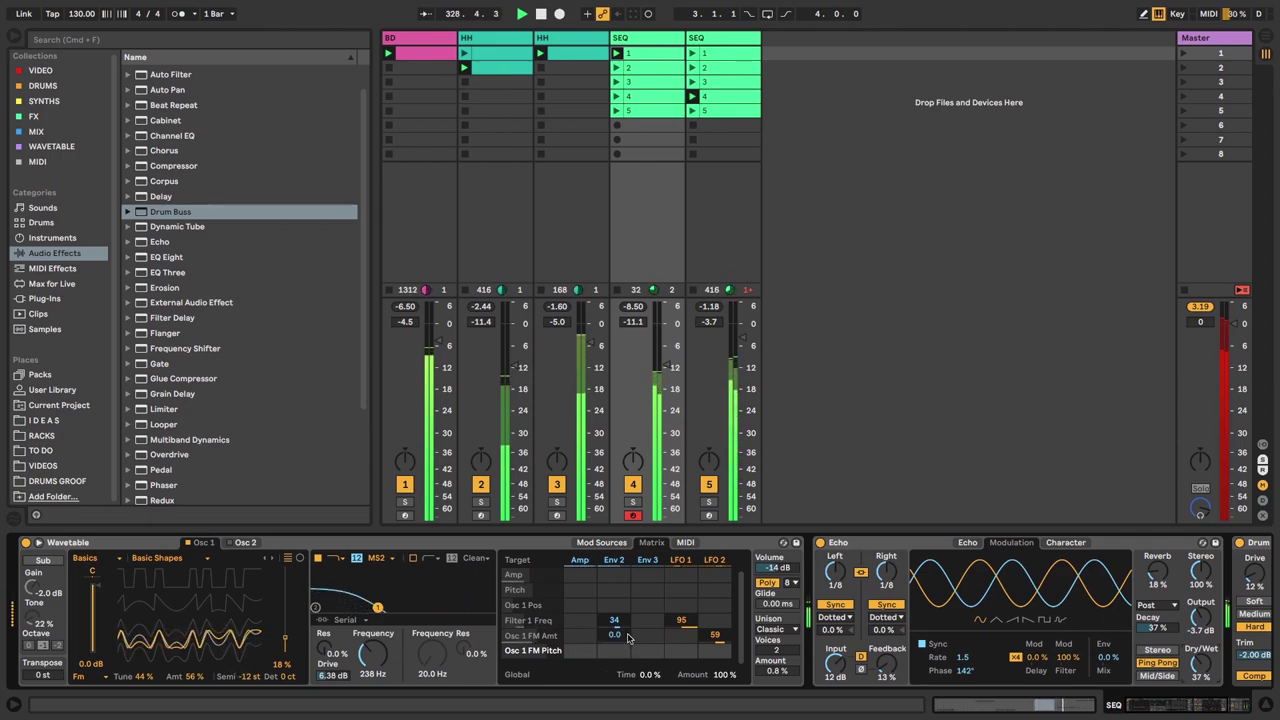
- Set the Env 2 modulation of Filter 1 Freq to 59, Osc 1 pitch to -17 semitones and FM tune to 62%
left_click_drag(613, 626, 613, 612)
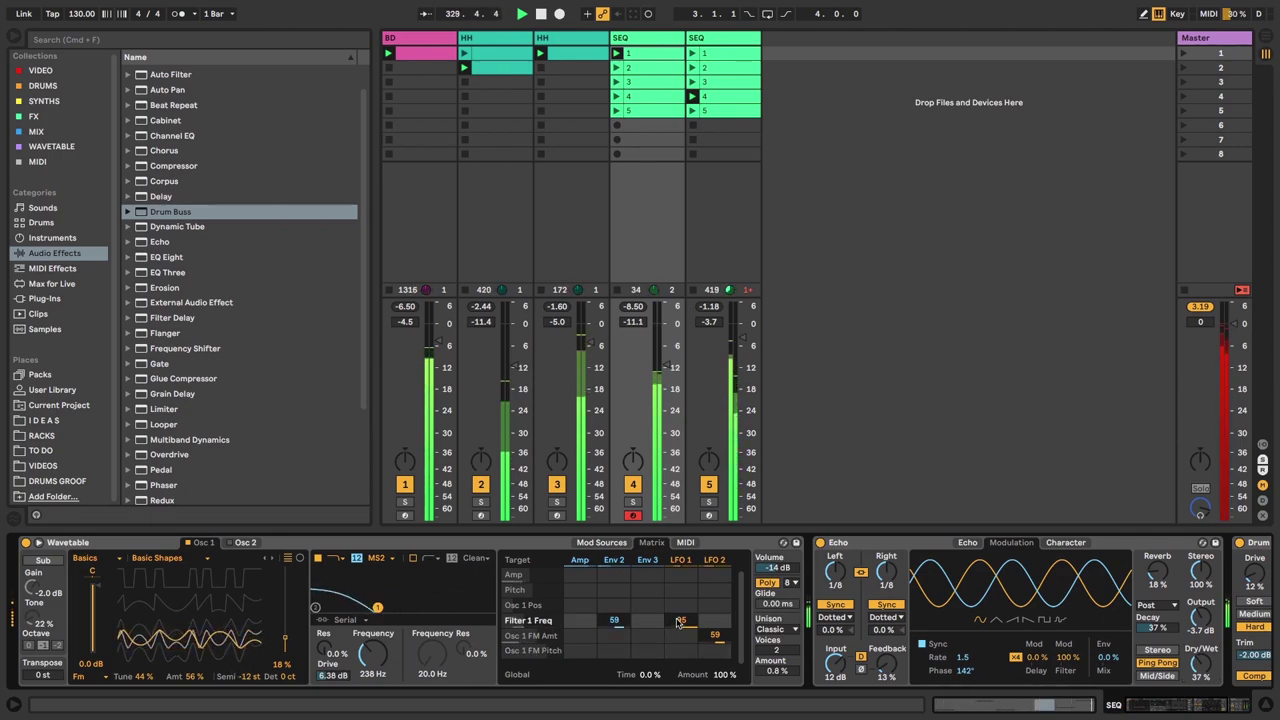
left_click_drag(255, 680, 255, 692)
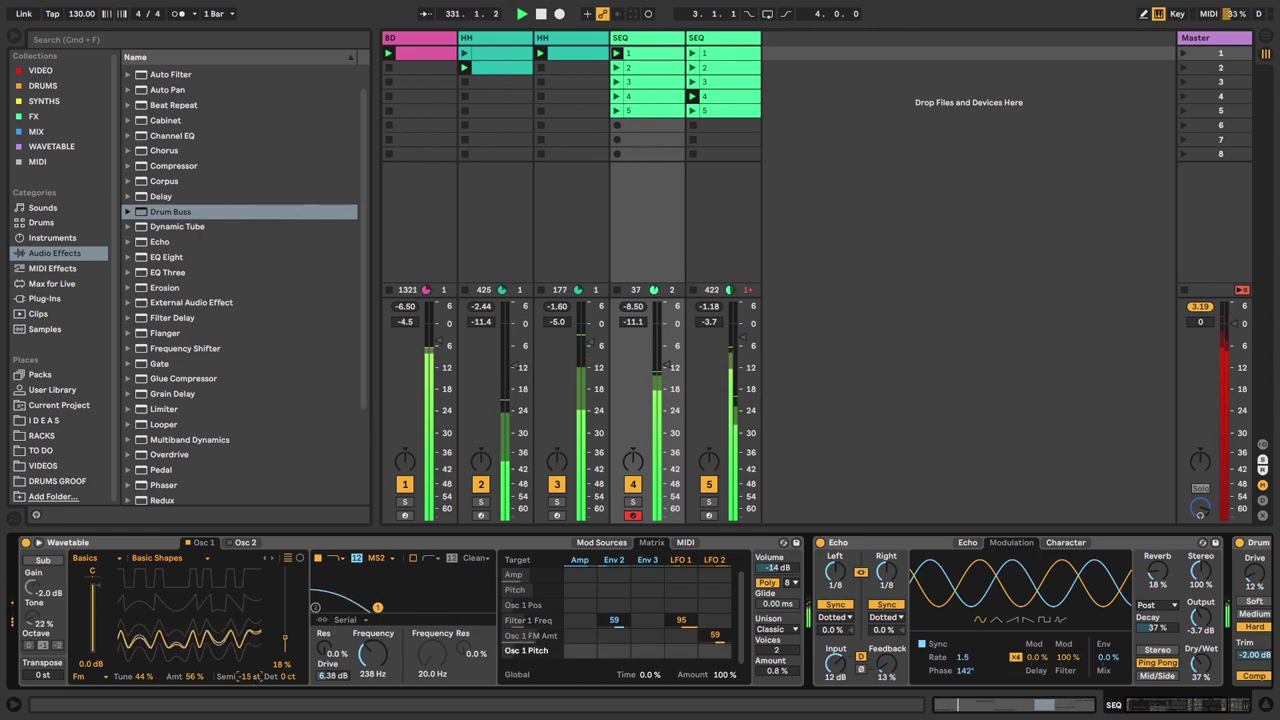
left_click_drag(143, 676, 142, 671)
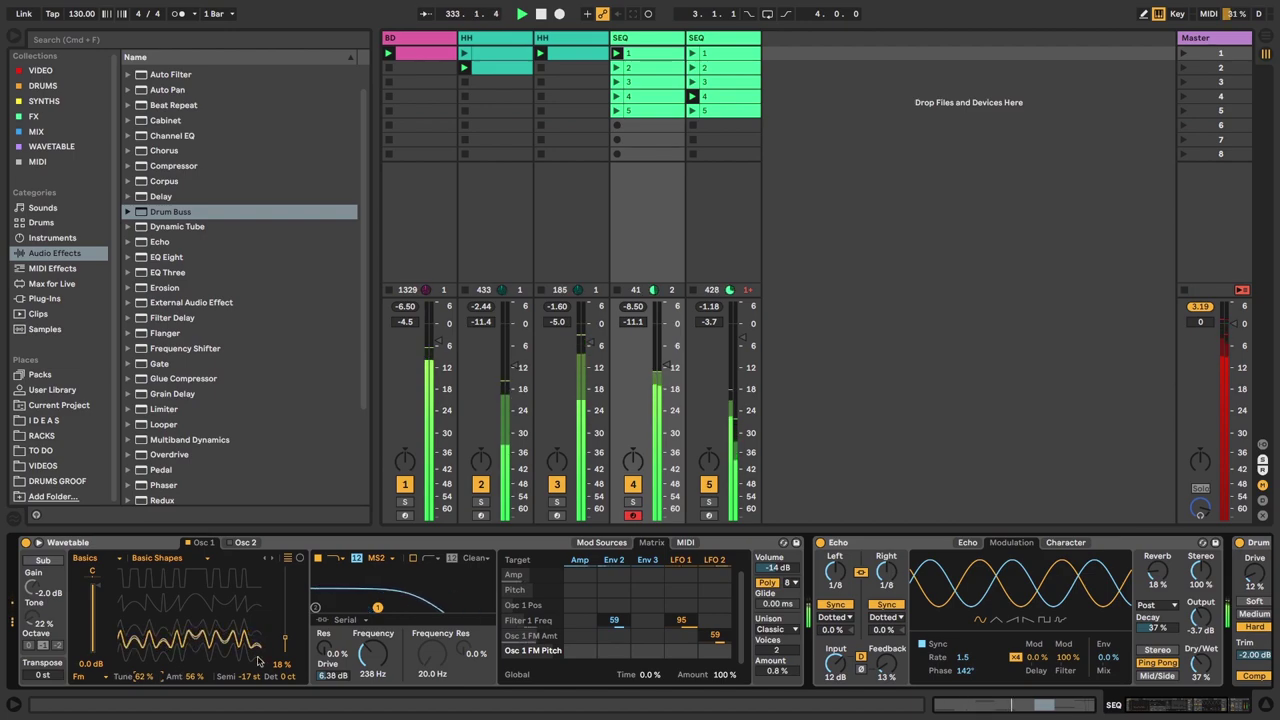
- Launch clips 2 and 3 in turn on the first SEQ track, and stop playback with the position reset to the start
left_click(616, 67)
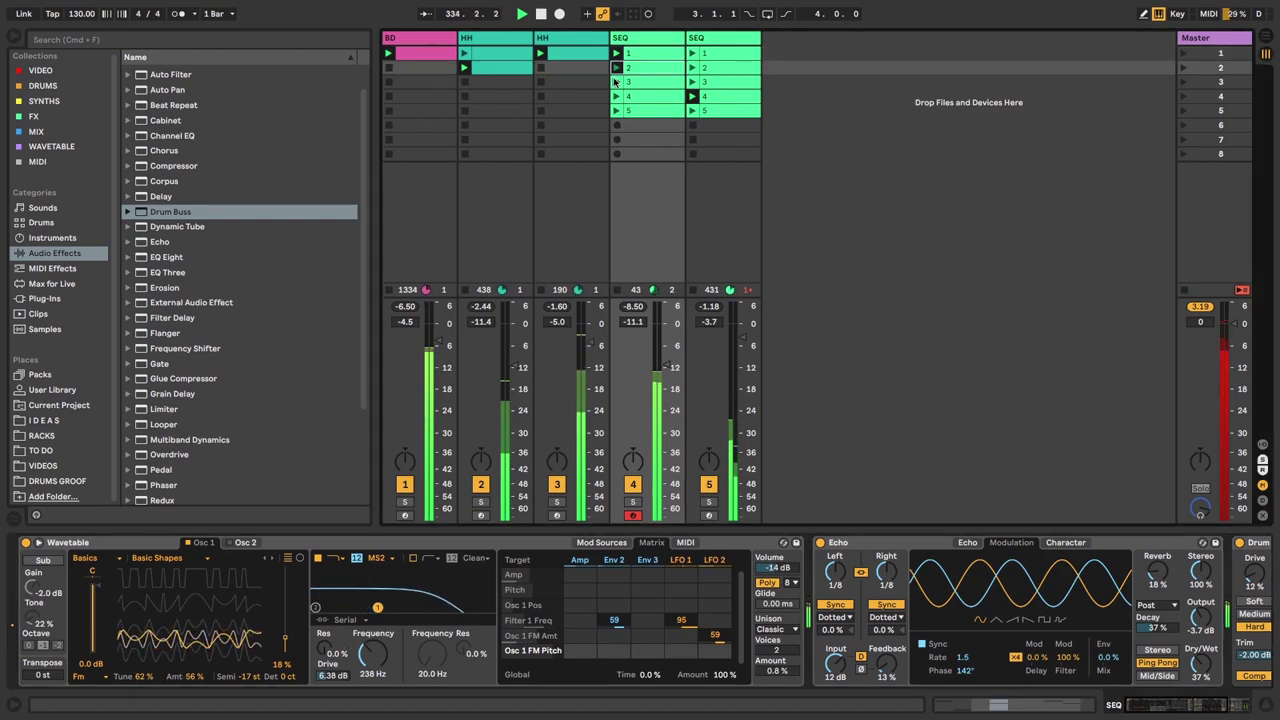
left_click(618, 82)
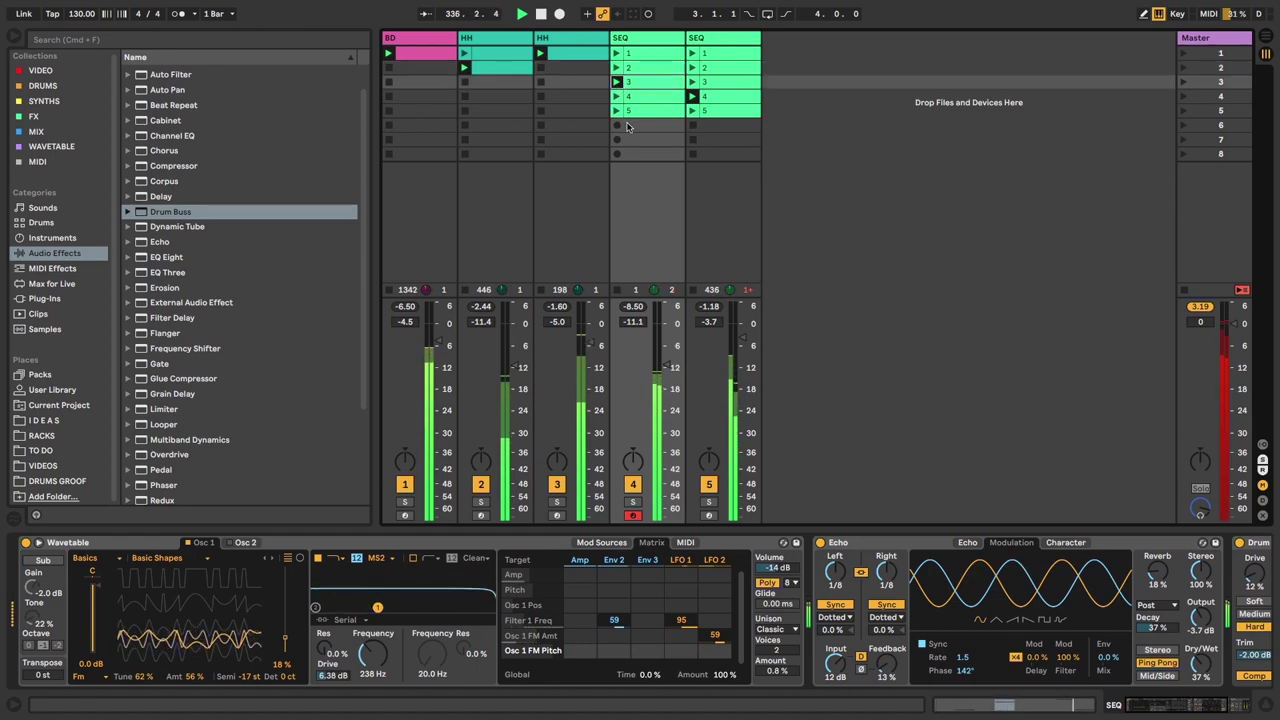
left_click(540, 14)
left_click(540, 14)
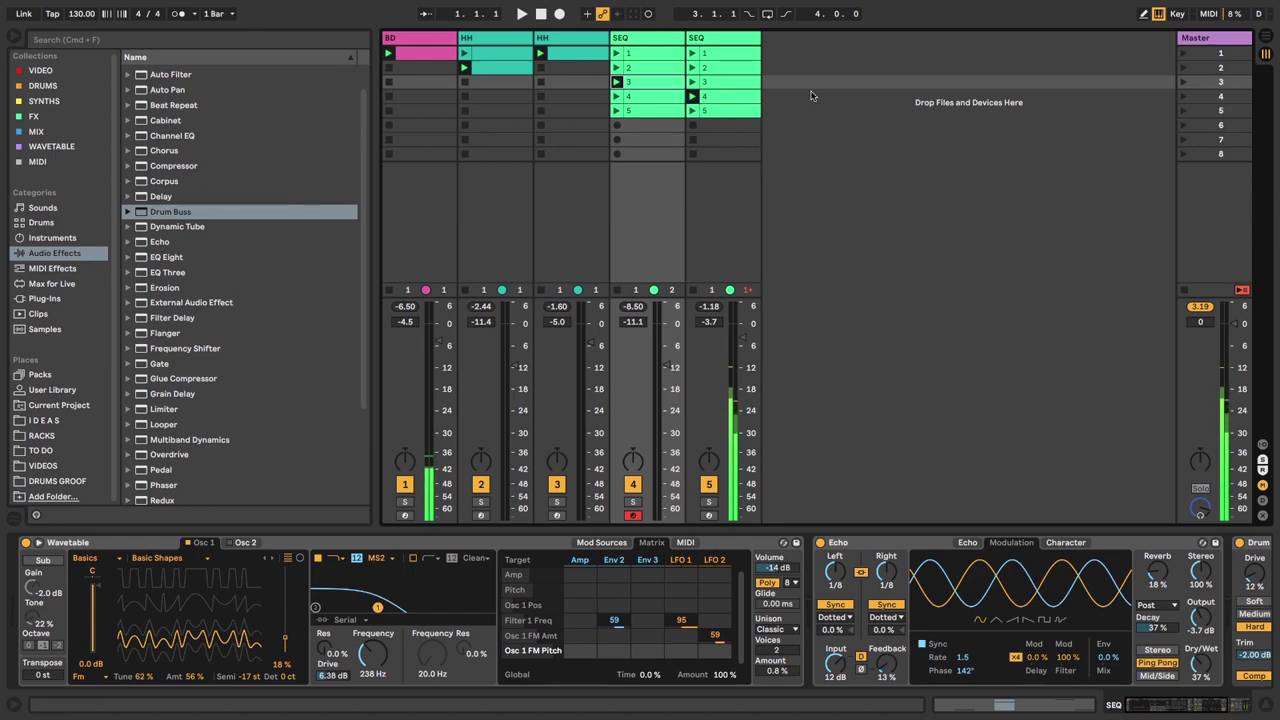